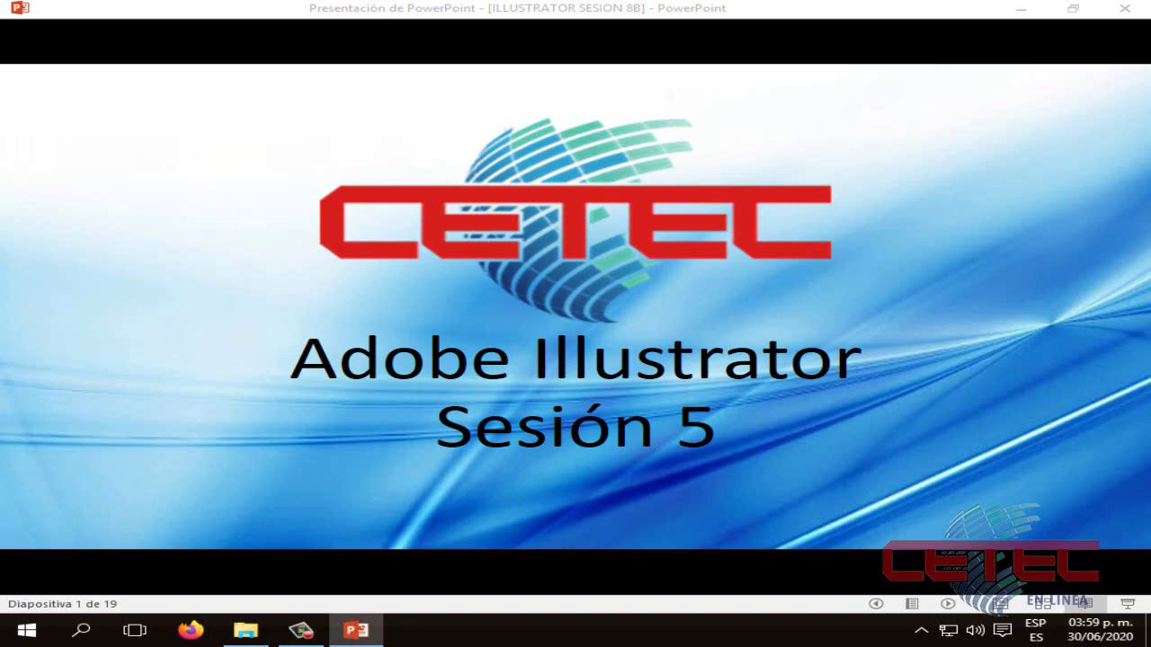
# Step: Advance the presentation to slide 2 and launch Adobe Illustrator CS6 from the Start menu
pyautogui.click(881, 374)
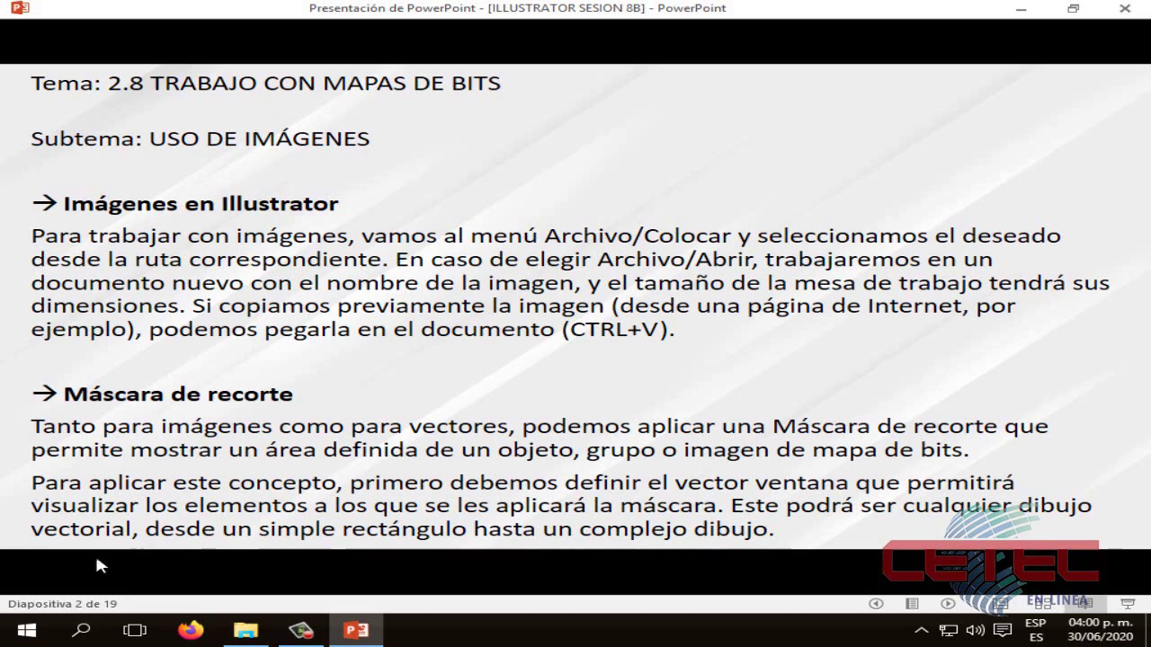
pyautogui.click(5, 634)
pyautogui.click(118, 341)
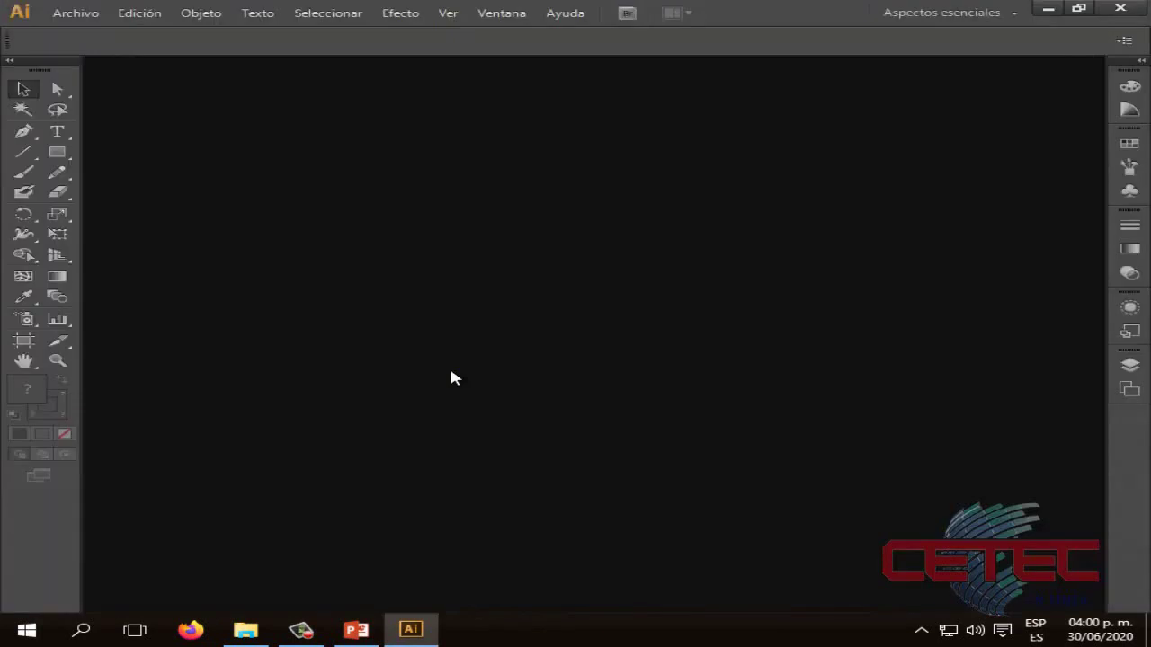
# Step: Create a new blank document with the default Carta USA letter size
pyautogui.click(76, 13)
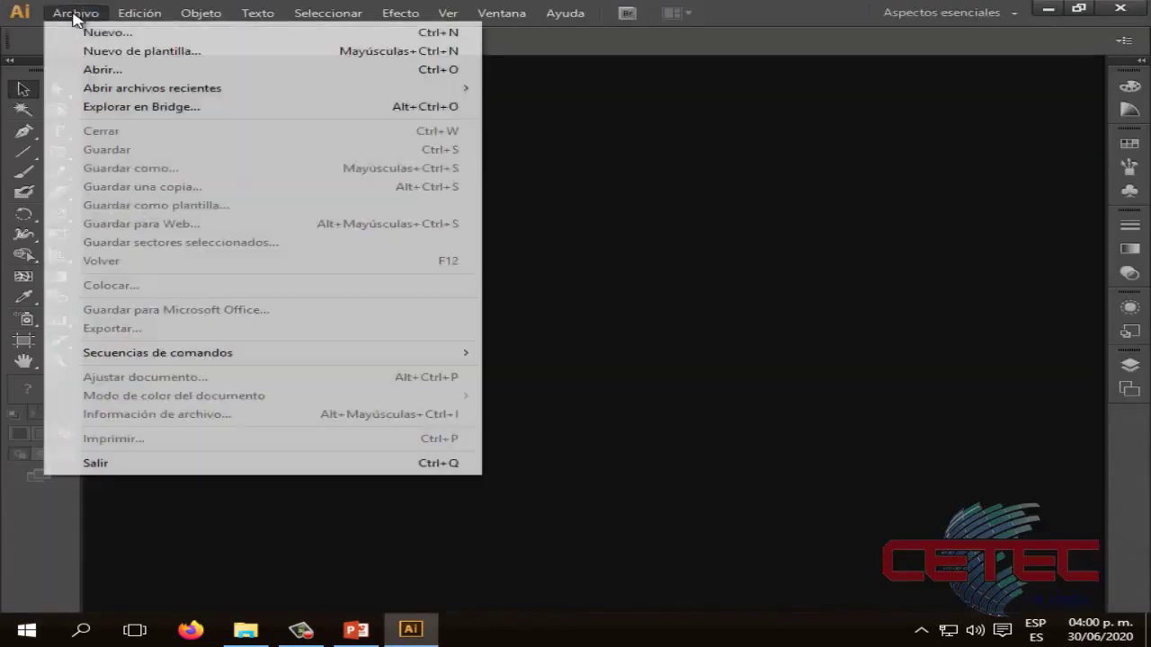
pyautogui.click(113, 32)
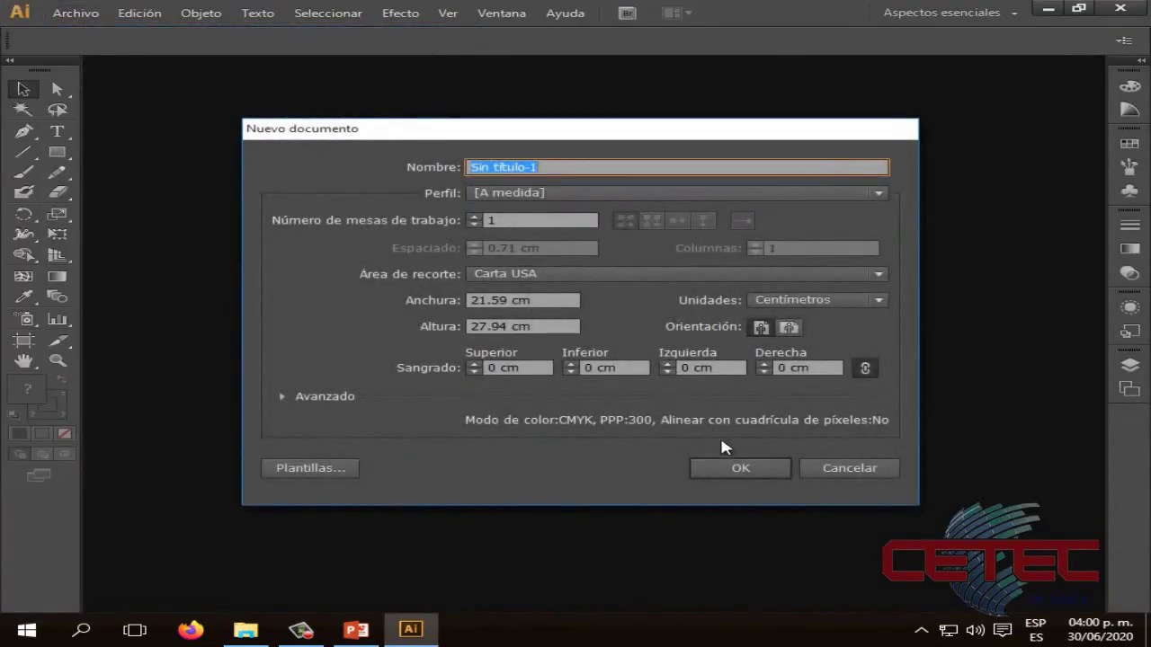
pyautogui.click(733, 468)
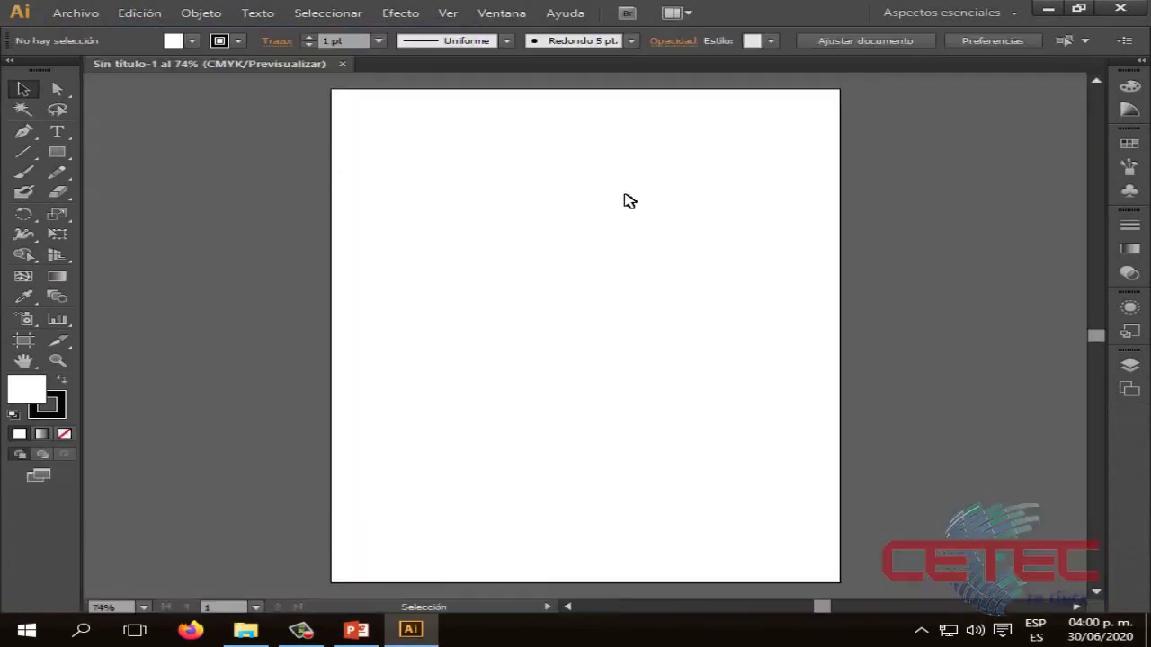
# Step: Open the Colocar (Place) dialog, reposition it, and close it without placing anything
pyautogui.click(63, 13)
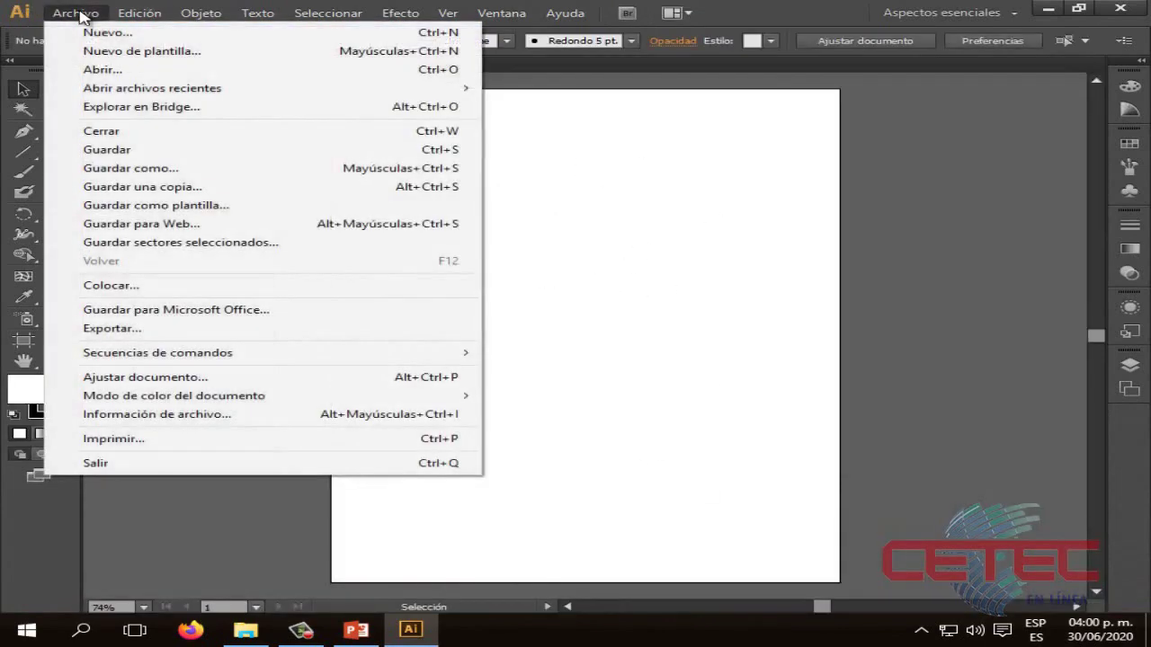
pyautogui.click(112, 286)
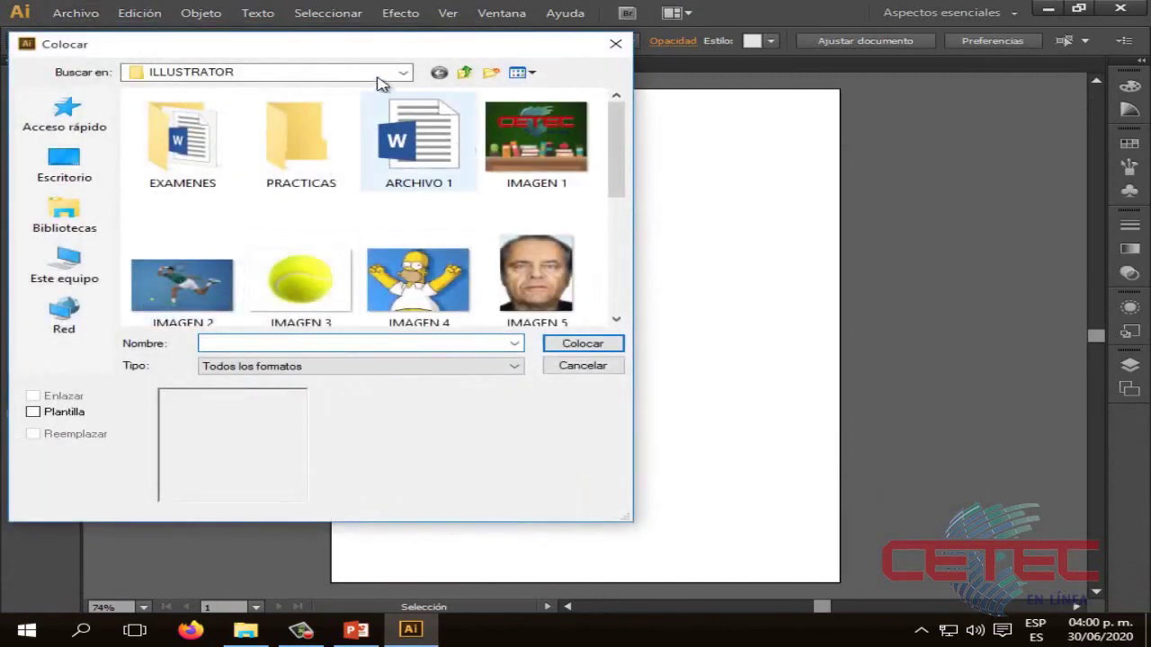
pyautogui.moveTo(355, 47); pyautogui.dragTo(411, 60)
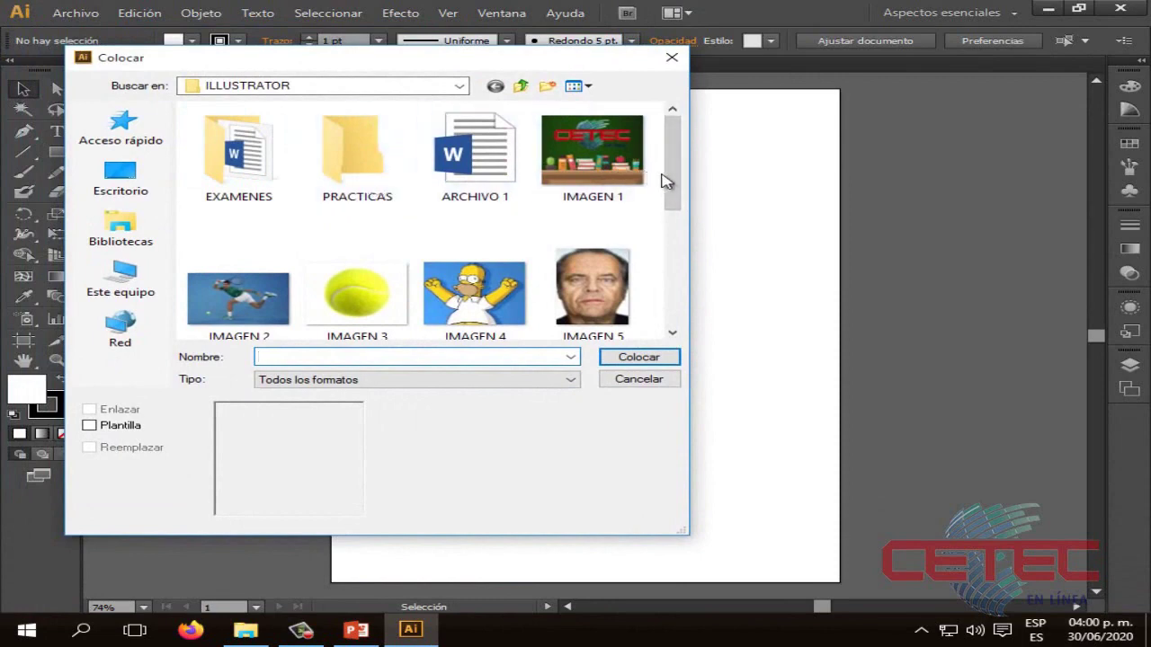
pyautogui.moveTo(674, 180)
pyautogui.mouseDown()
pyautogui.moveTo(684, 271)
pyautogui.moveTo(680, 152)
pyautogui.mouseUp()
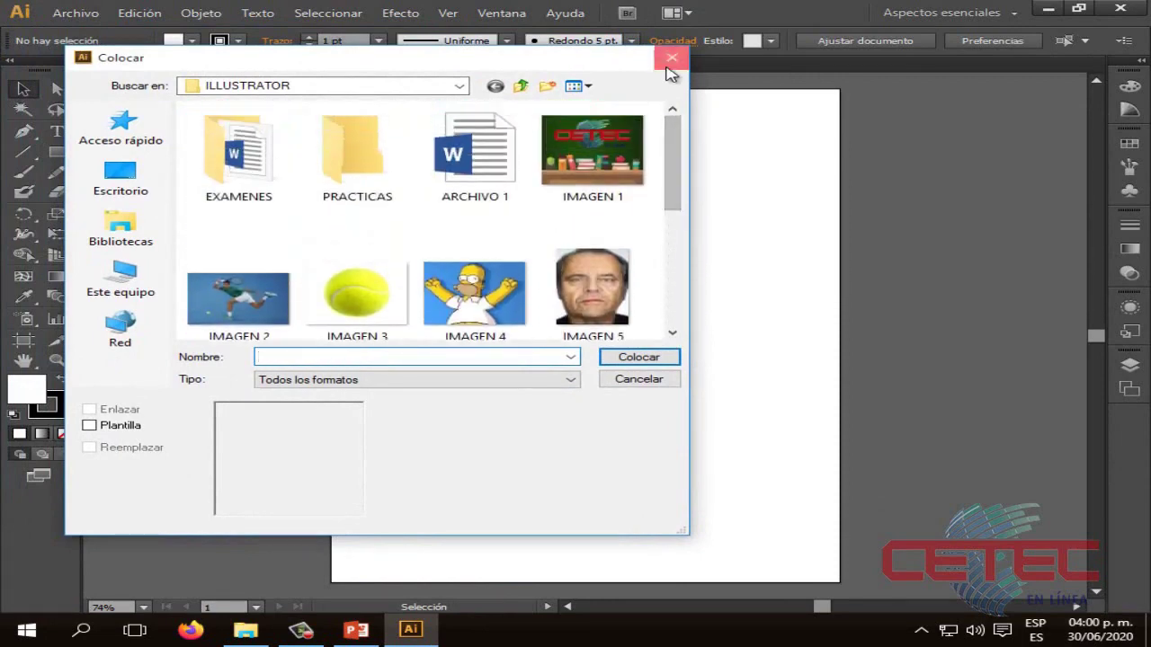
pyautogui.click(672, 57)
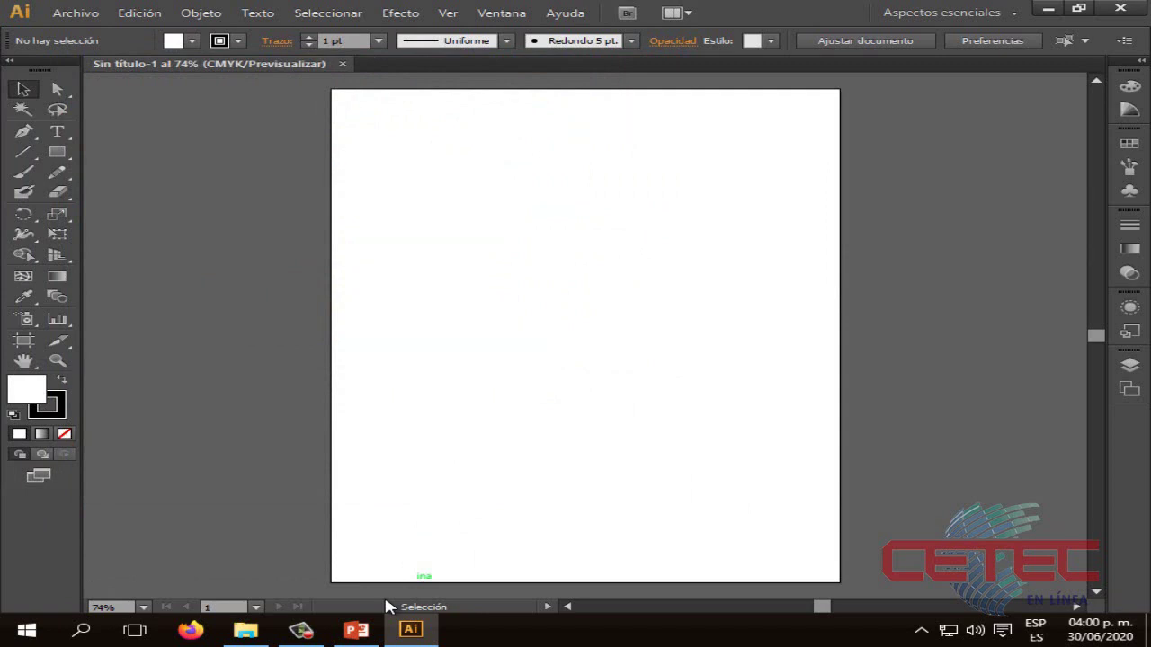
# Step: In PowerPoint, advance to slide 3 'Mascara Simple', then return to Illustrator
pyautogui.click(356, 629)
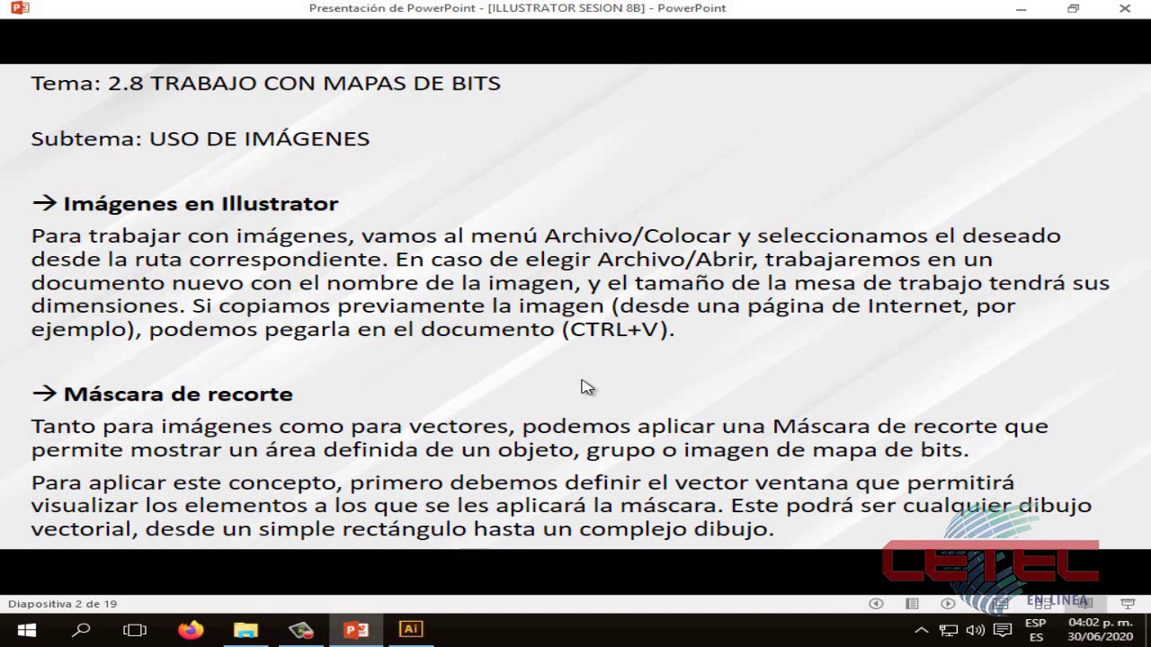
pyautogui.click(585, 387)
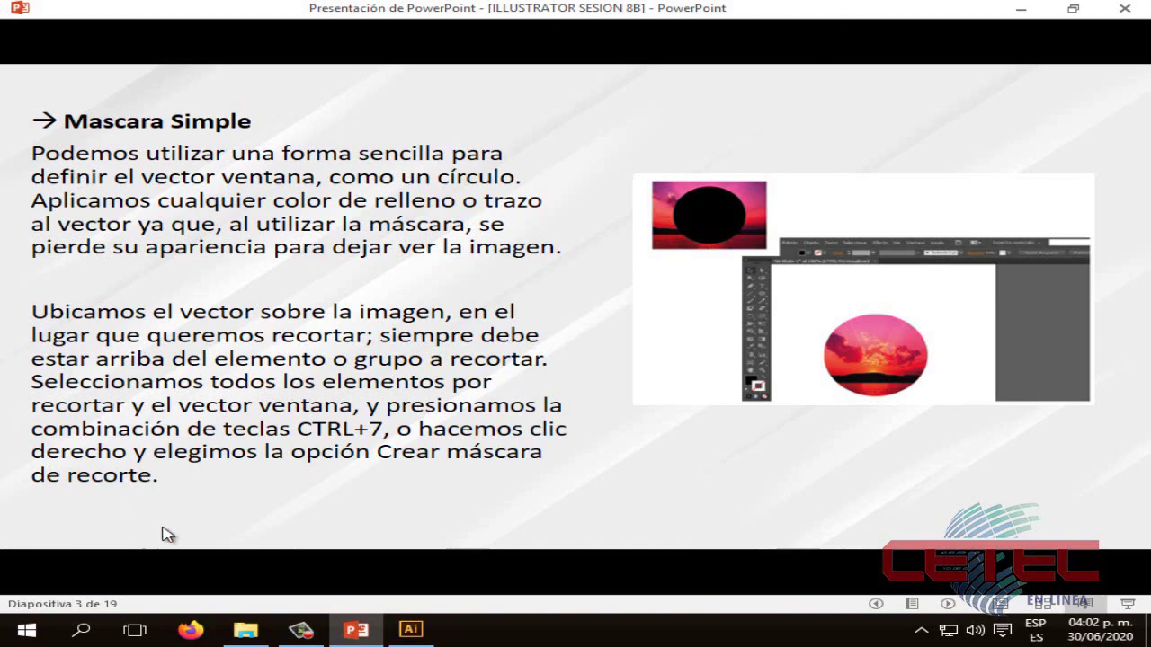
pyautogui.click(411, 629)
# Step: Place the IMAGEN 6 sunset photo into the document
pyautogui.click(75, 13)
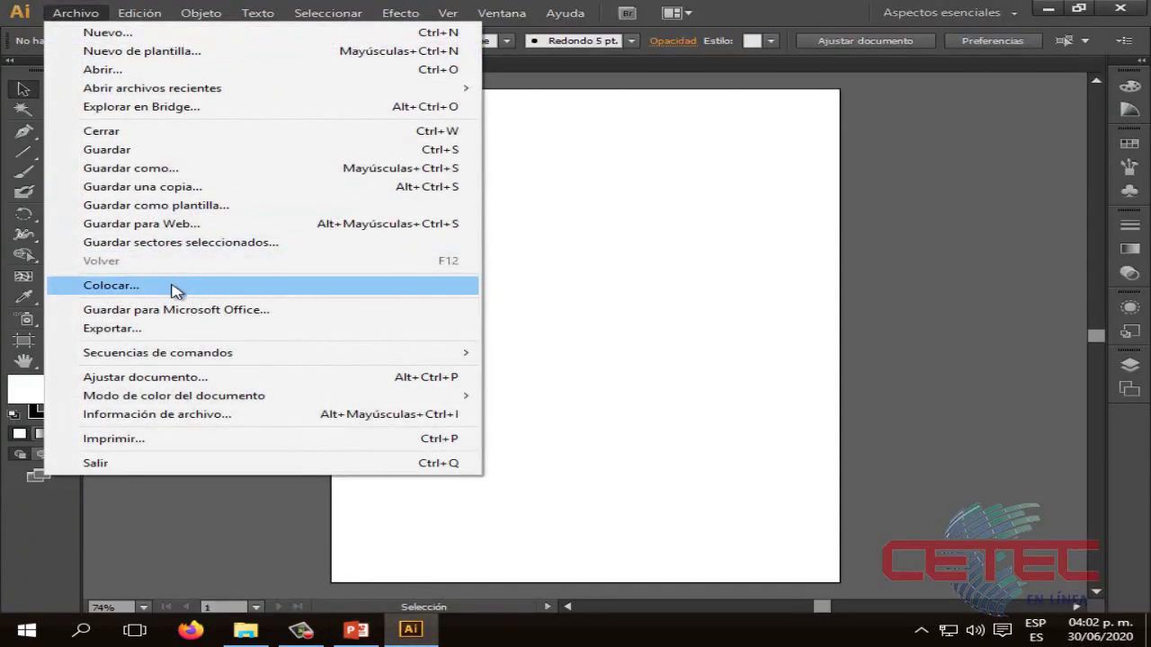
pyautogui.click(177, 285)
pyautogui.moveTo(676, 169)
pyautogui.mouseDown()
pyautogui.moveTo(680, 271)
pyautogui.moveTo(679, 258)
pyautogui.mouseUp()
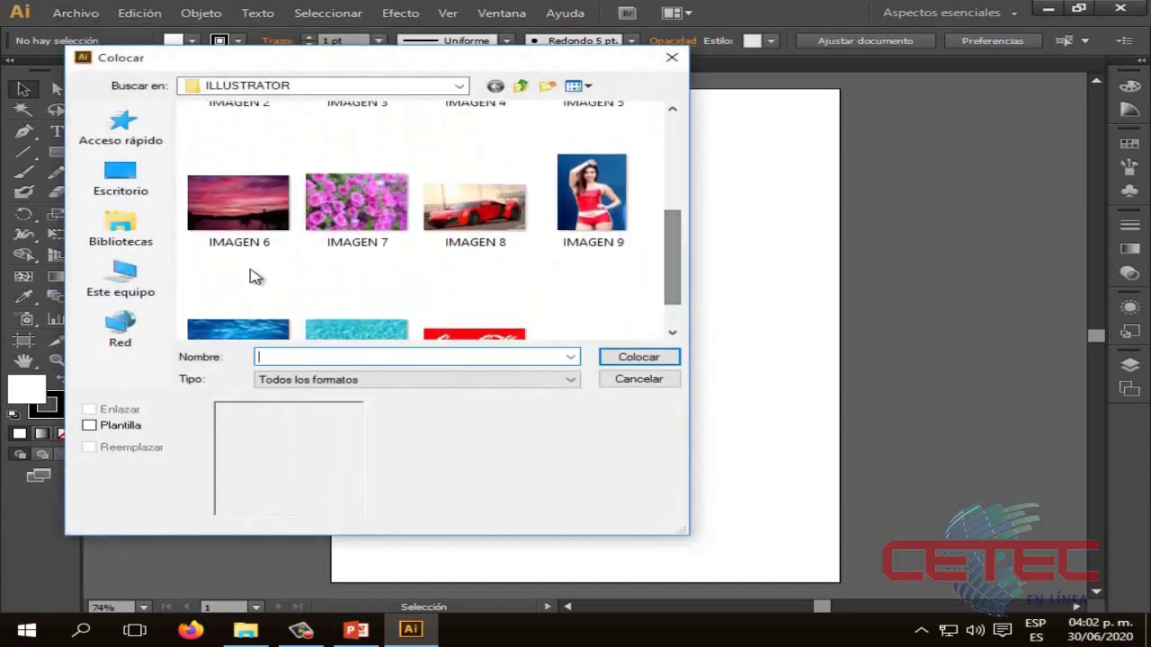
pyautogui.click(239, 235)
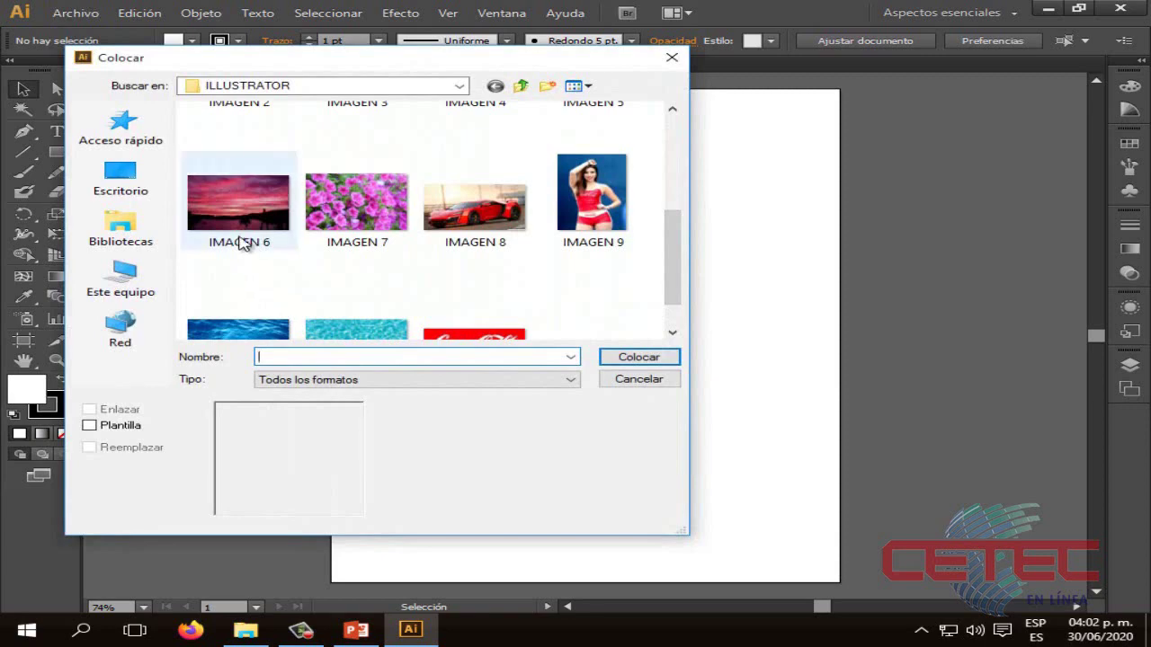
pyautogui.click(624, 360)
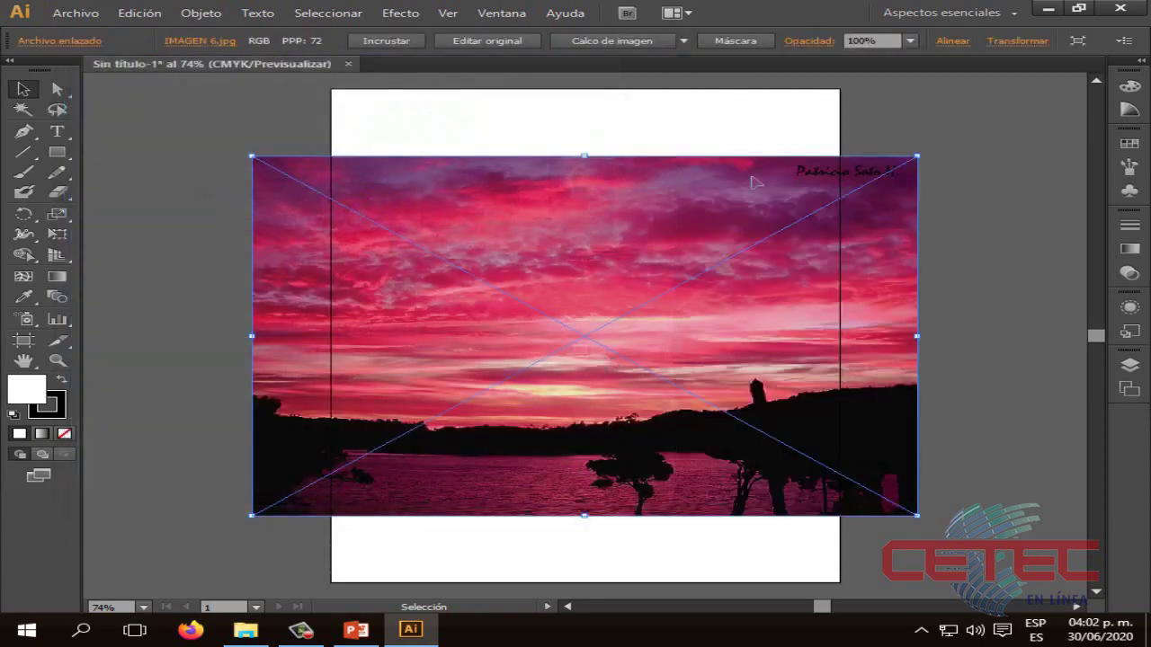
# Step: Shrink the sunset photo to fit the page and centre it on the artboard
pyautogui.moveTo(252, 516); pyautogui.dragTo(478, 392)
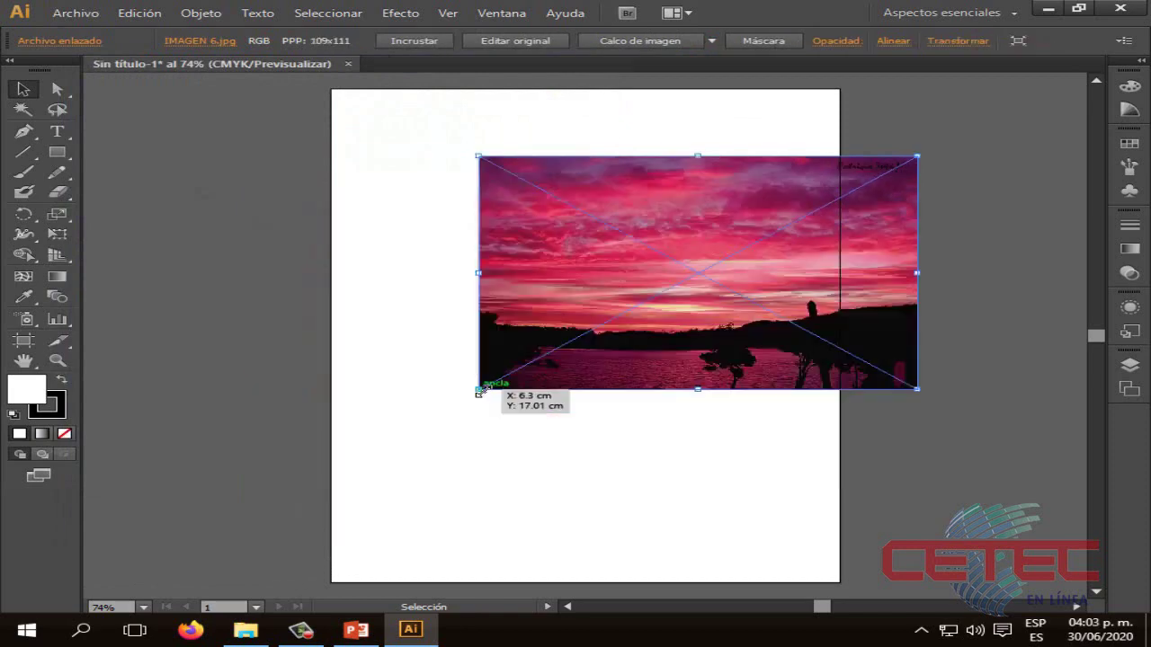
pyautogui.moveTo(670, 334); pyautogui.dragTo(580, 388)
pyautogui.click(567, 558)
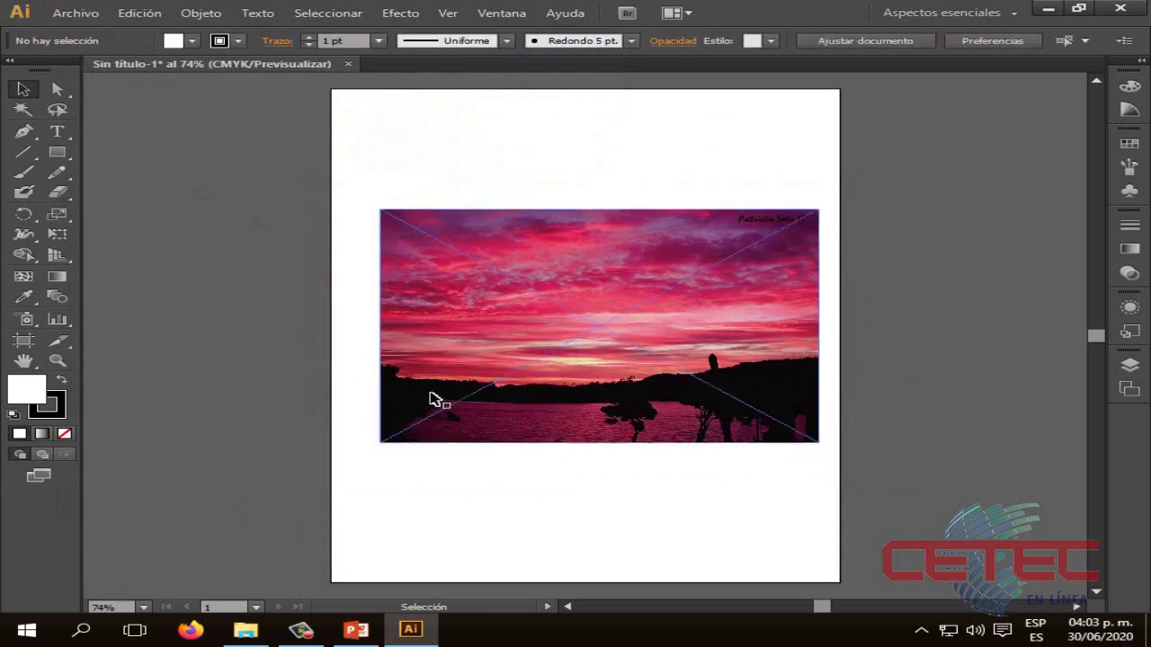
# Step: Draw an ellipse over the lower part of the sunset photo
pyautogui.click(56, 153)
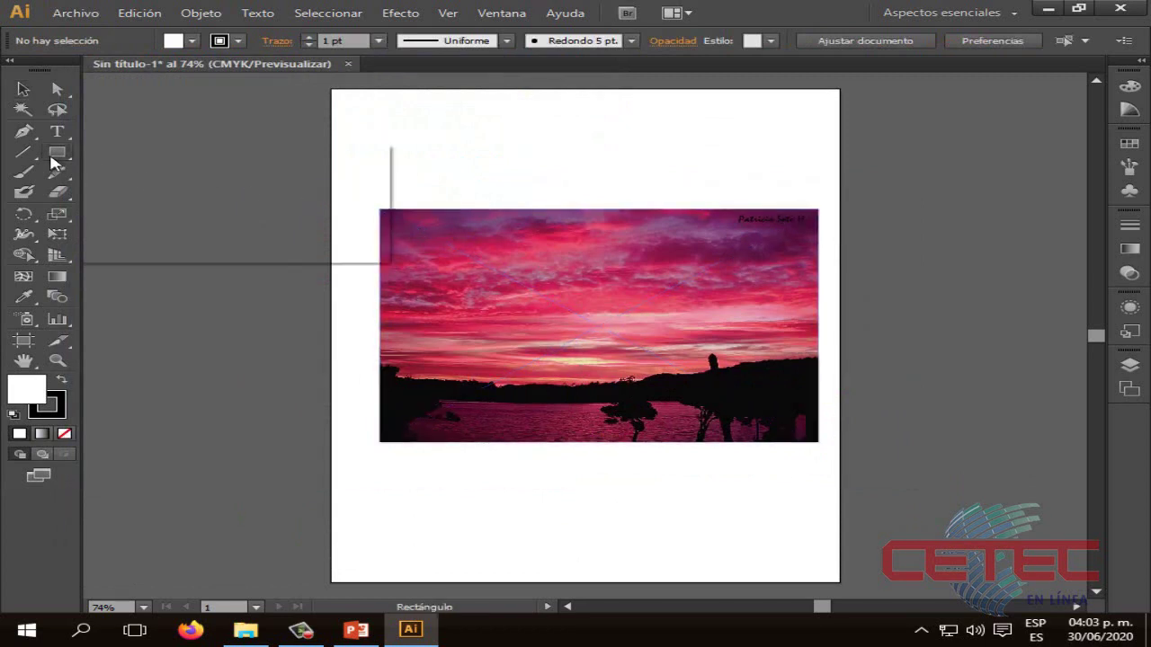
pyautogui.click(133, 190)
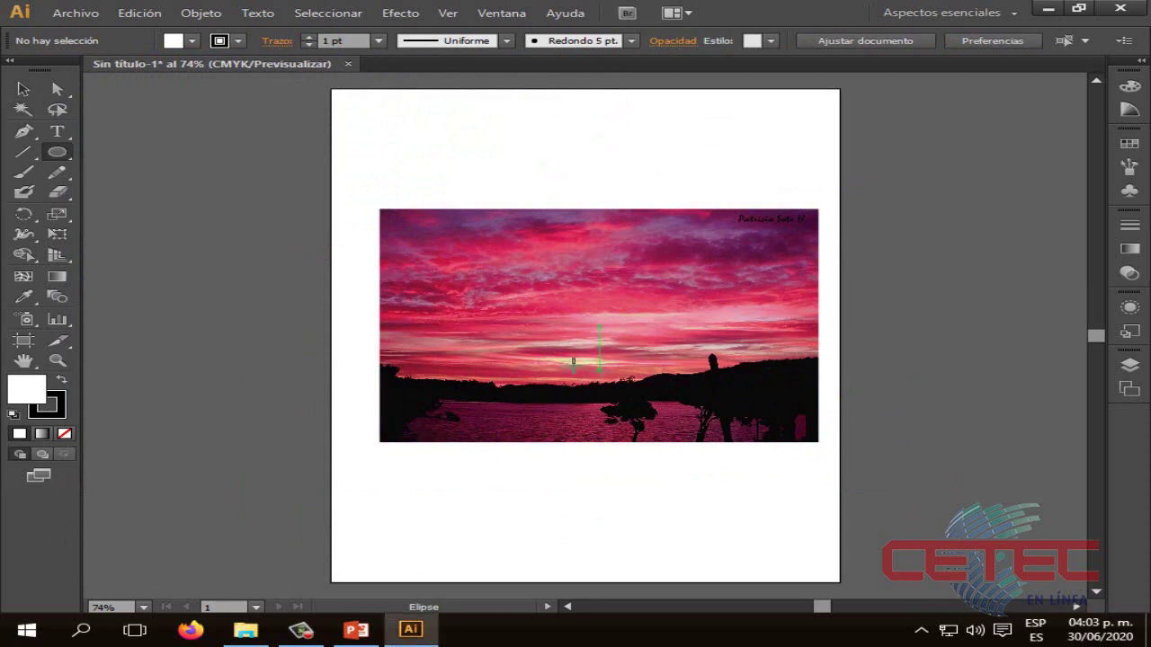
pyautogui.moveTo(580, 364)
pyautogui.mouseDown()
pyautogui.moveTo(654, 438)
pyautogui.moveTo(702, 452)
pyautogui.mouseUp()
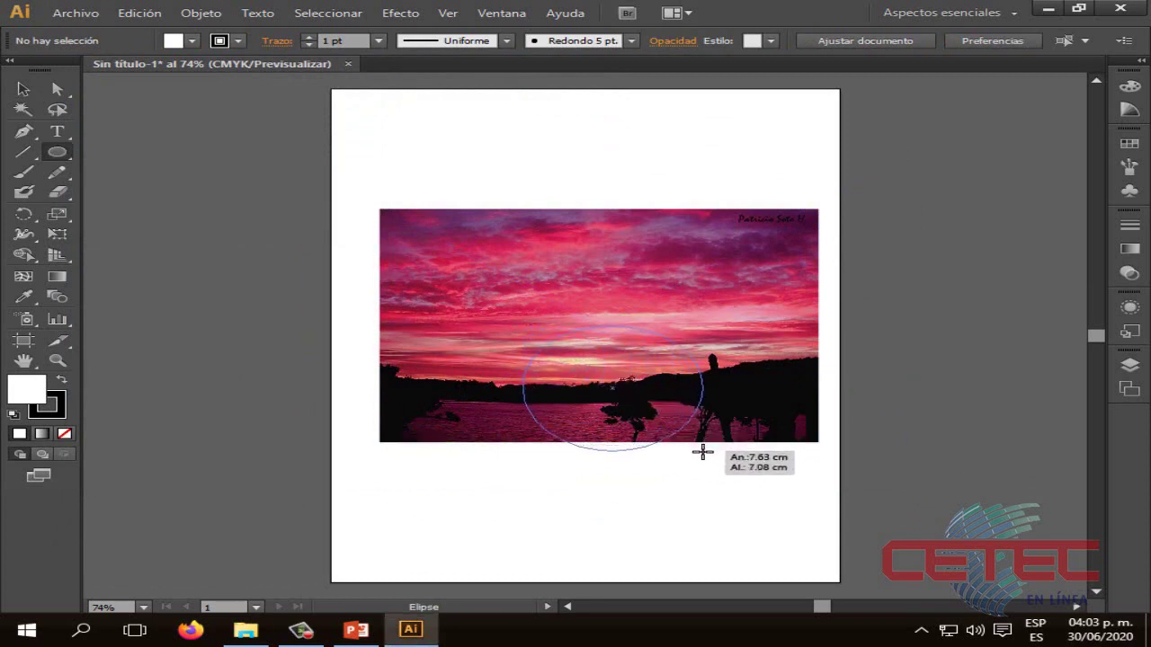
# Step: Move the ellipse rightward over the trees with the Selection tool
pyautogui.press('v')
pyautogui.moveTo(590, 365); pyautogui.dragTo(590, 342)
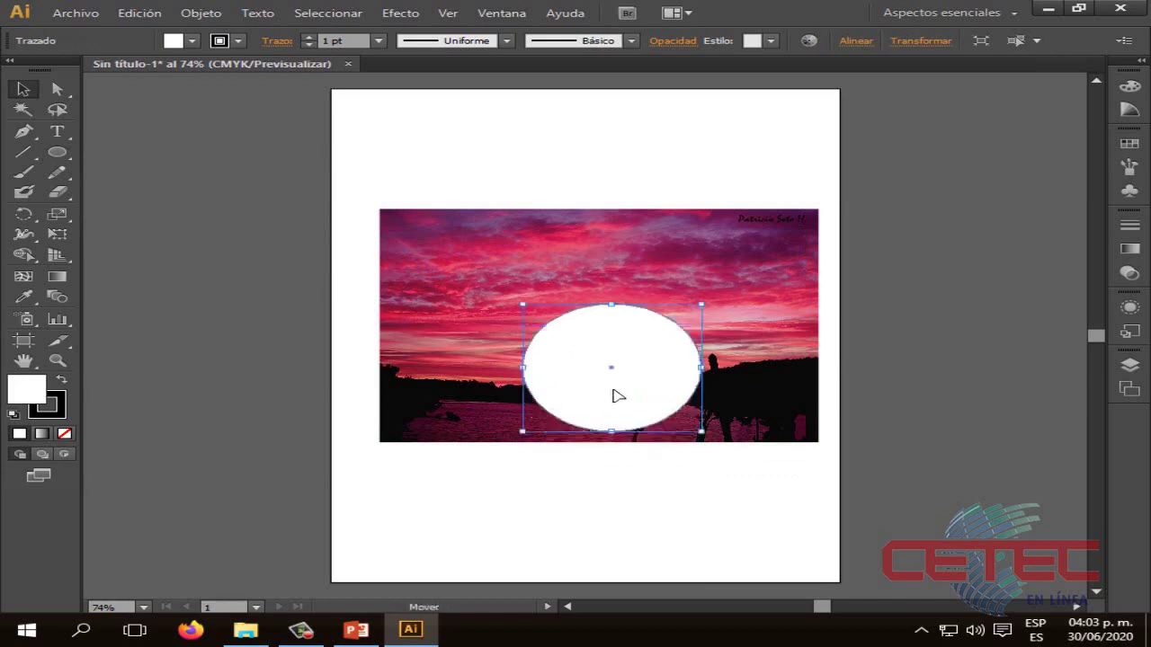
pyautogui.moveTo(617, 397)
pyautogui.mouseDown()
pyautogui.moveTo(617, 414)
pyautogui.moveTo(710, 415)
pyautogui.mouseUp()
pyautogui.click(624, 465)
pyautogui.click(750, 365)
pyautogui.moveTo(750, 365)
pyautogui.mouseDown()
pyautogui.moveTo(549, 365)
pyautogui.moveTo(729, 395)
pyautogui.moveTo(763, 390)
pyautogui.mouseUp()
pyautogui.click(699, 527)
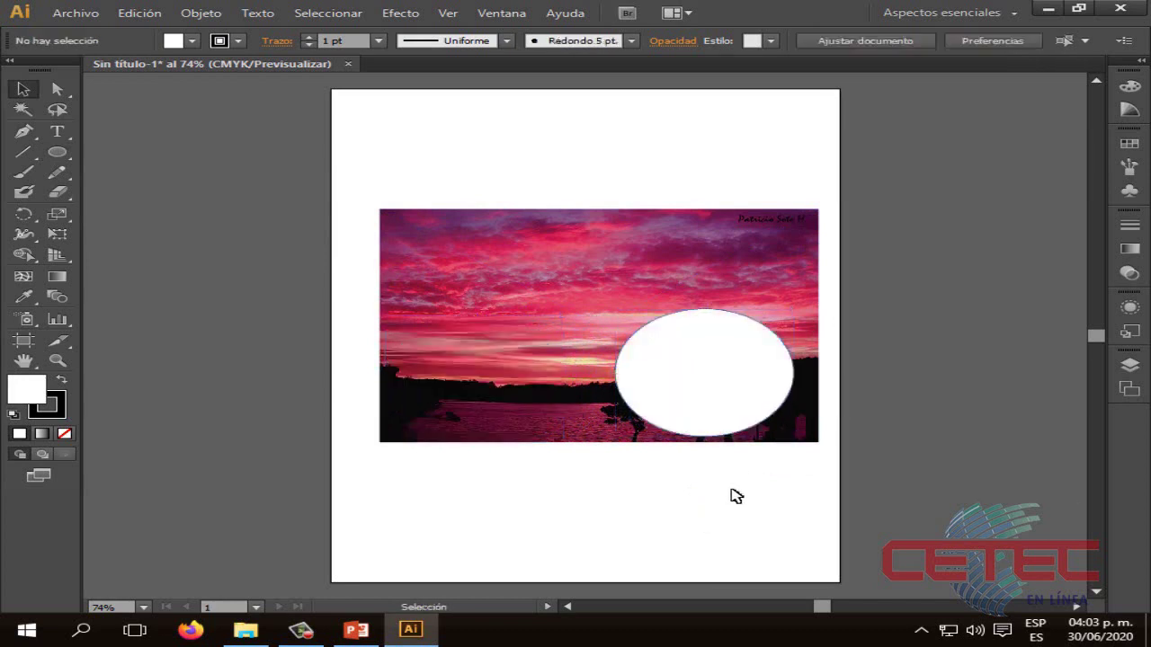
# Step: Clip the sunset photo to the ellipse with Objeto > Máscara de recorte > Crear
pyautogui.moveTo(836, 466); pyautogui.dragTo(377, 190)
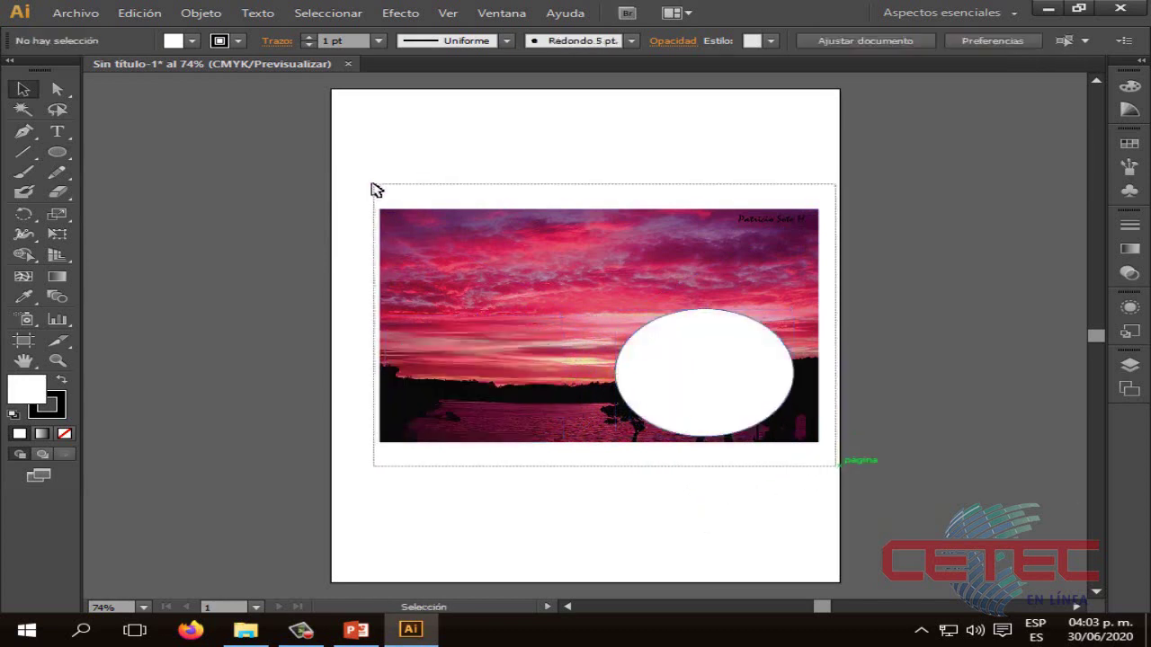
pyautogui.click(210, 18)
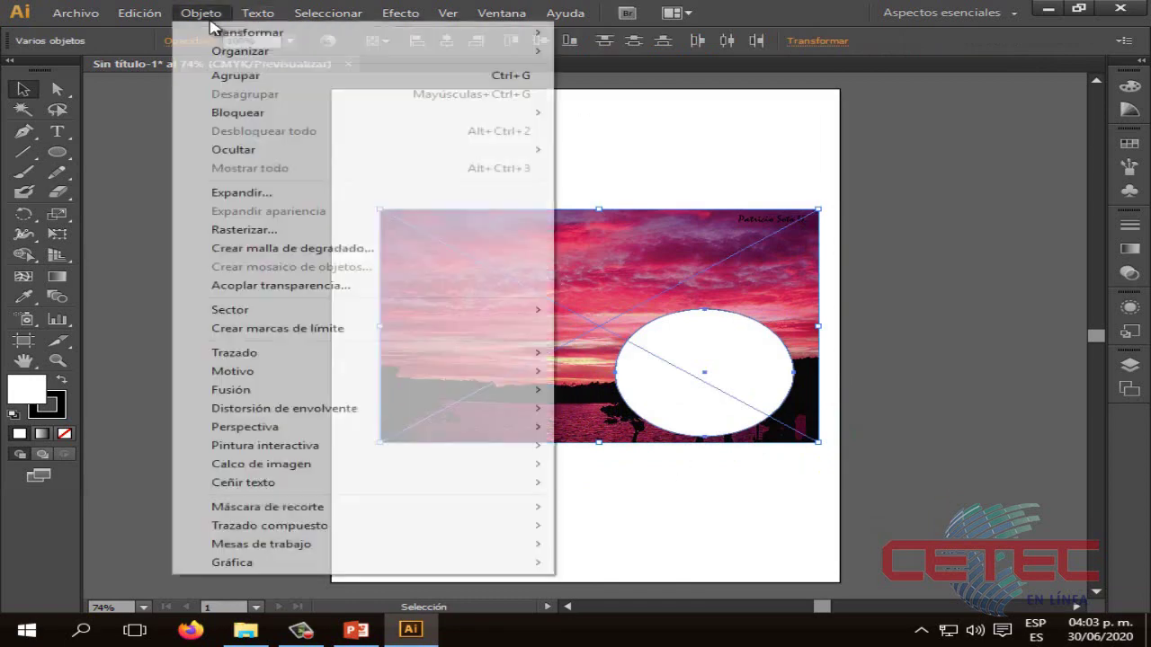
pyautogui.moveTo(267, 507)
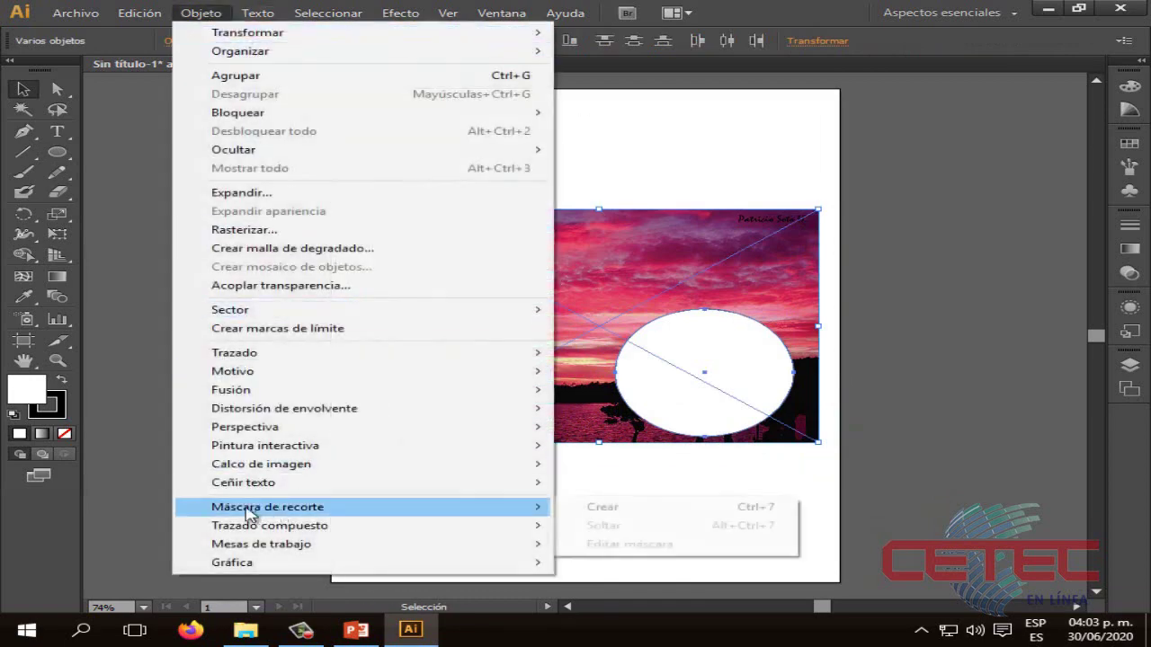
pyautogui.click(626, 512)
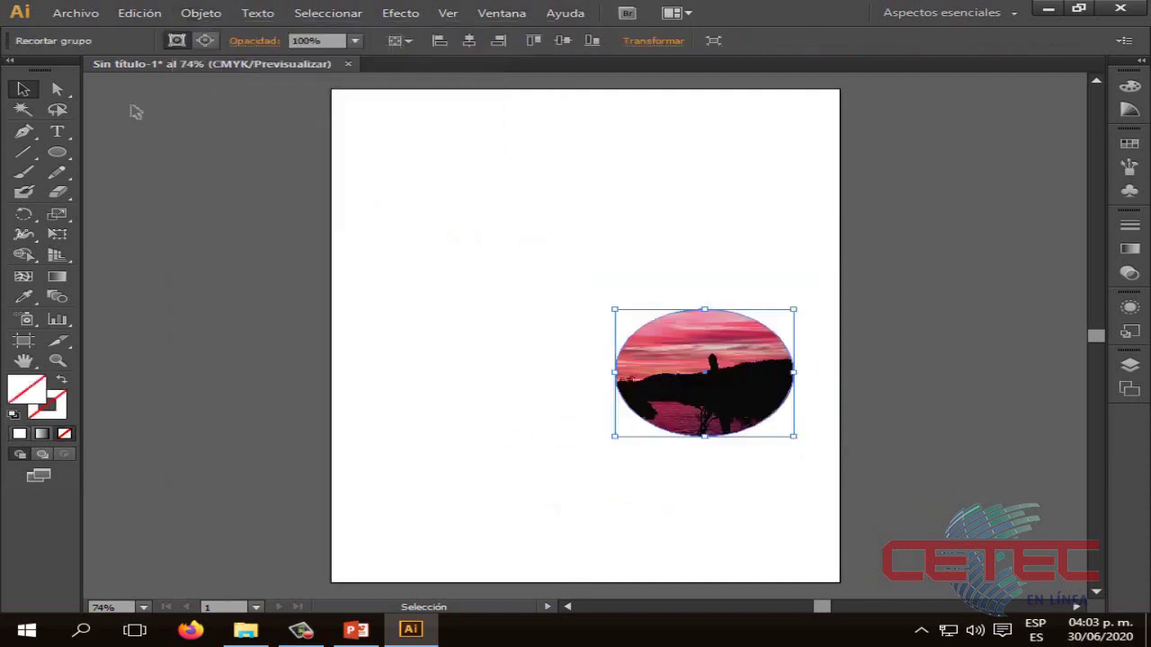
# Step: Reposition the cropped sunset oval upward on the page
pyautogui.moveTo(649, 322); pyautogui.dragTo(432, 181)
pyautogui.click(609, 365)
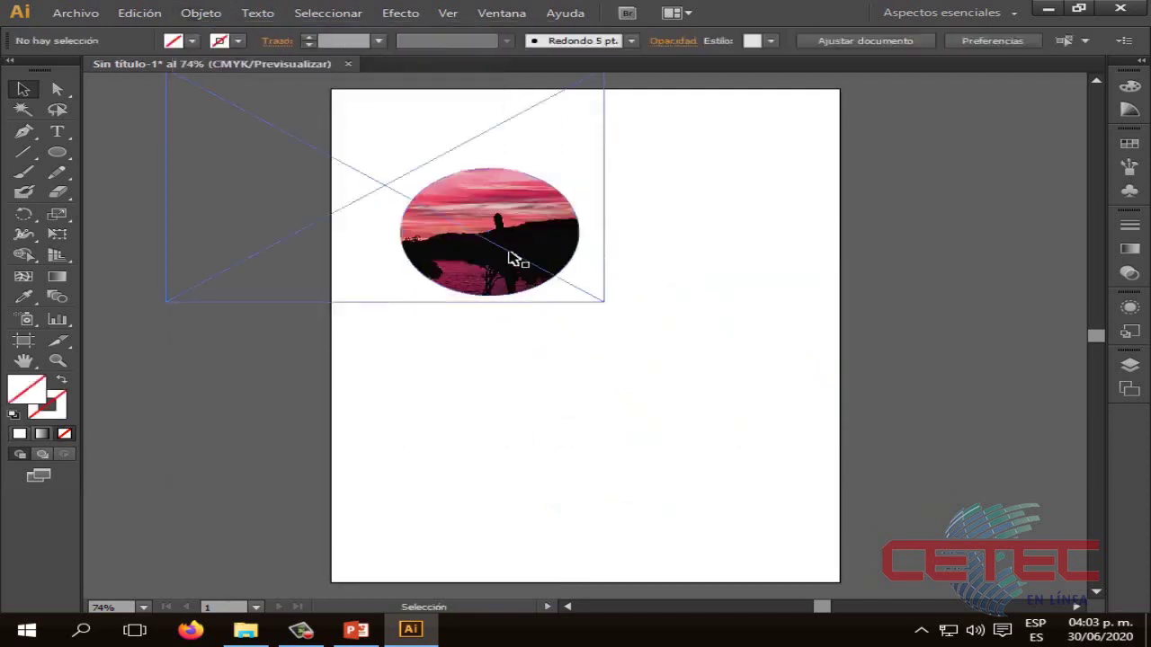
pyautogui.moveTo(512, 259); pyautogui.dragTo(579, 373)
pyautogui.click(701, 455)
pyautogui.moveTo(665, 430); pyautogui.dragTo(401, 234)
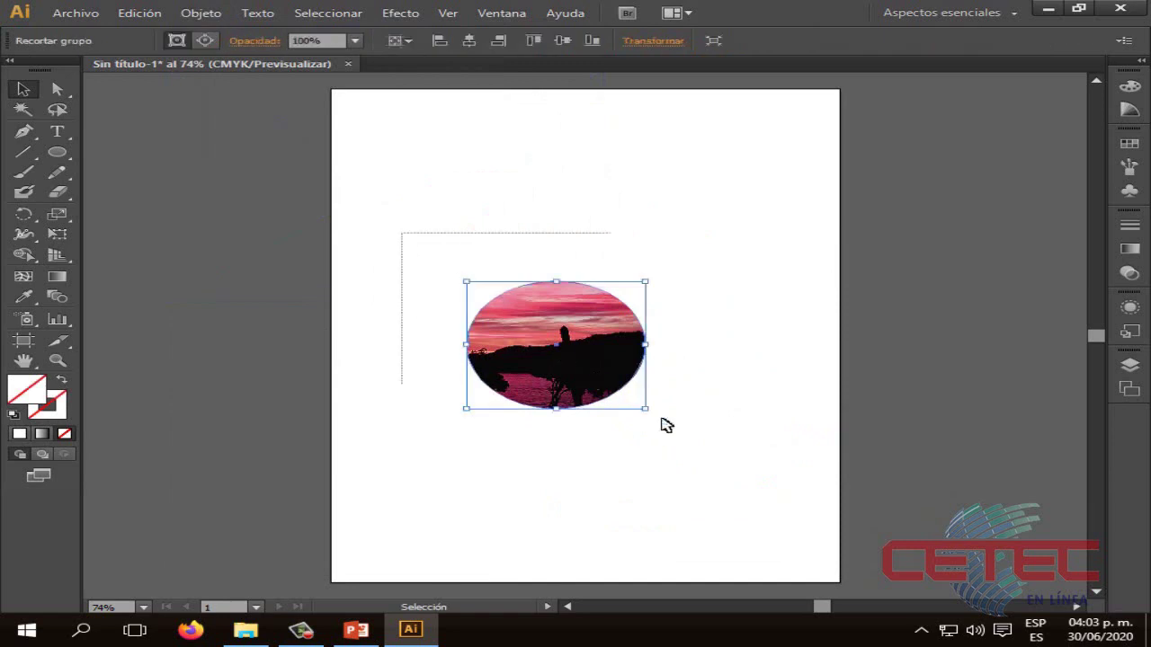
pyautogui.click(673, 380)
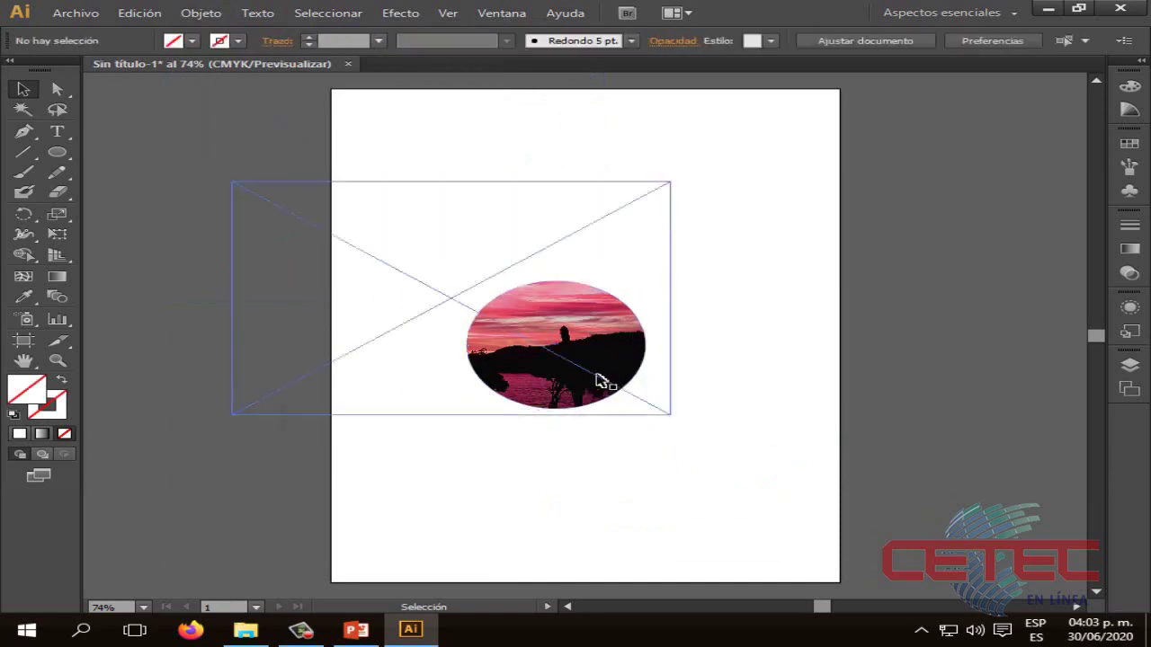
pyautogui.moveTo(675, 453)
pyautogui.mouseDown()
pyautogui.moveTo(417, 254)
pyautogui.moveTo(681, 423)
pyautogui.moveTo(419, 264)
pyautogui.moveTo(673, 443)
pyautogui.mouseUp()
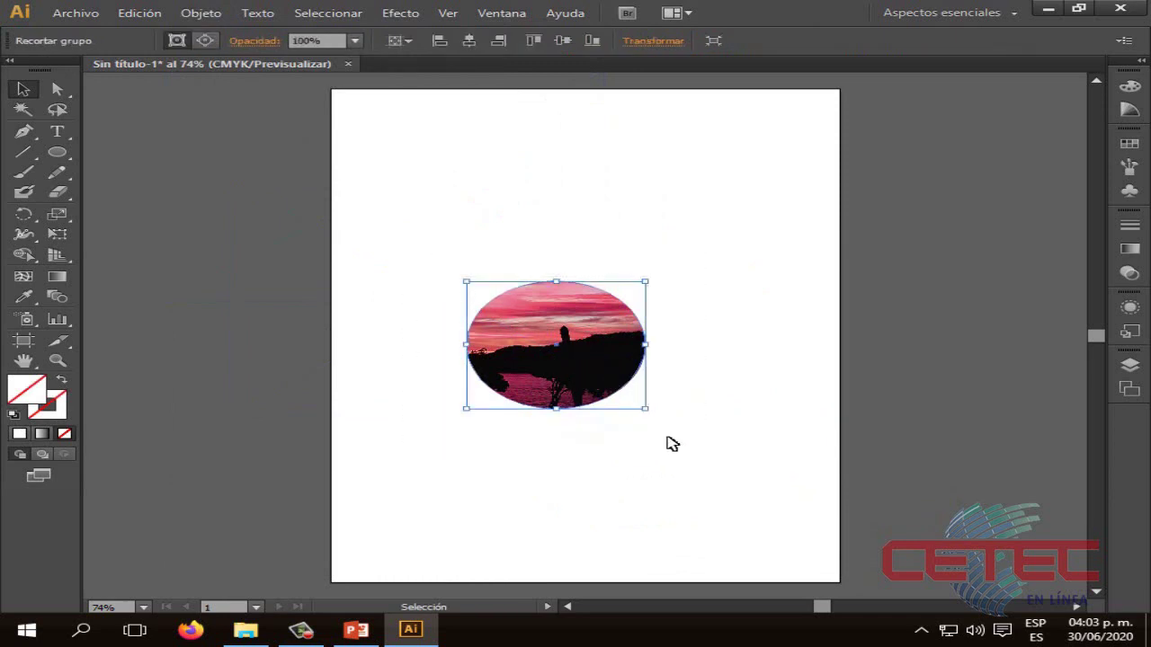
pyautogui.click(672, 444)
pyautogui.moveTo(553, 357); pyautogui.dragTo(594, 230)
# Step: Switch to PowerPoint and advance to slide 4 on editing applied clipping masks
pyautogui.click(712, 398)
pyautogui.click(381, 633)
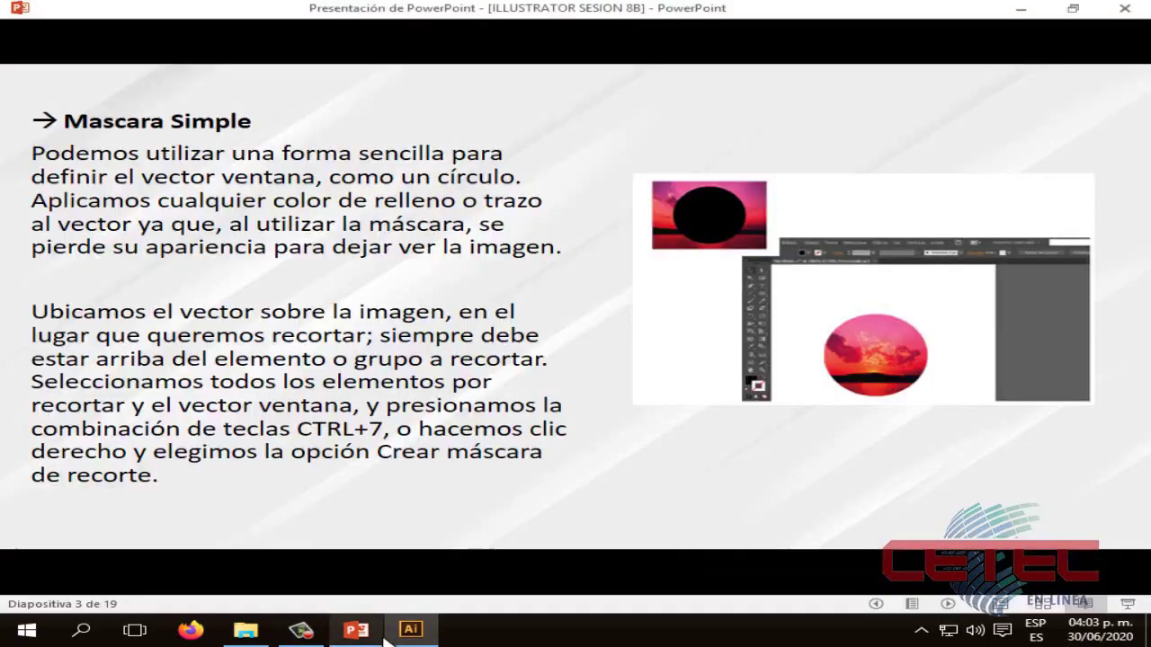
pyautogui.click(704, 470)
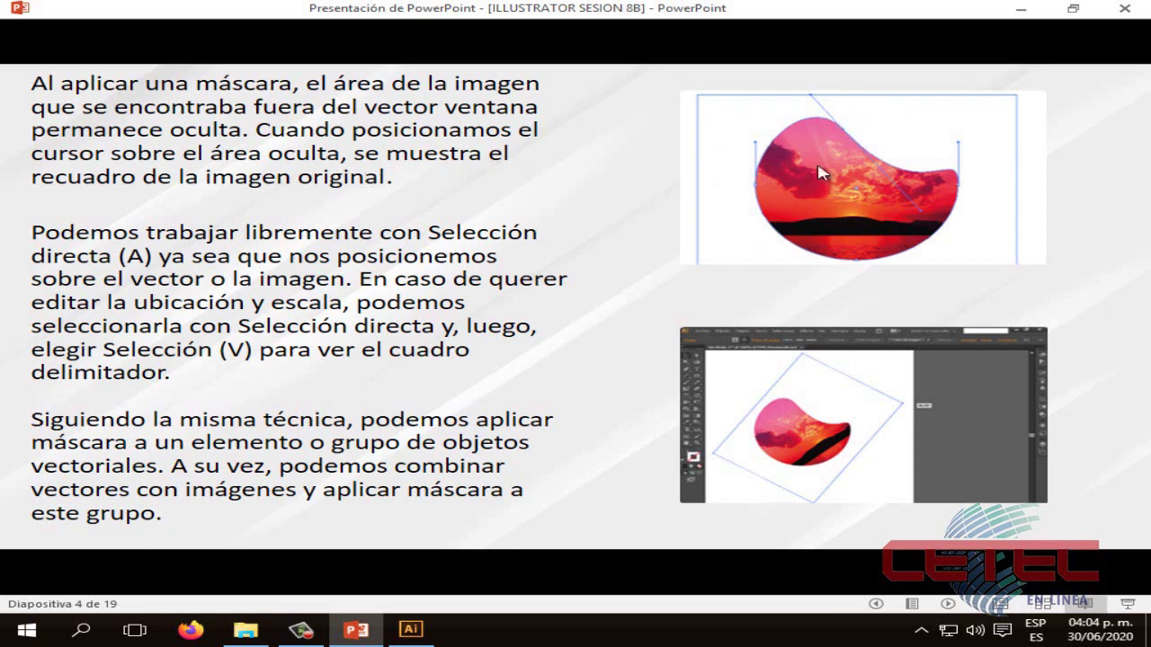
# Step: Back in Illustrator, move the masked sunset oval down to the page centre
pyautogui.click(410, 629)
pyautogui.moveTo(547, 264); pyautogui.dragTo(560, 372)
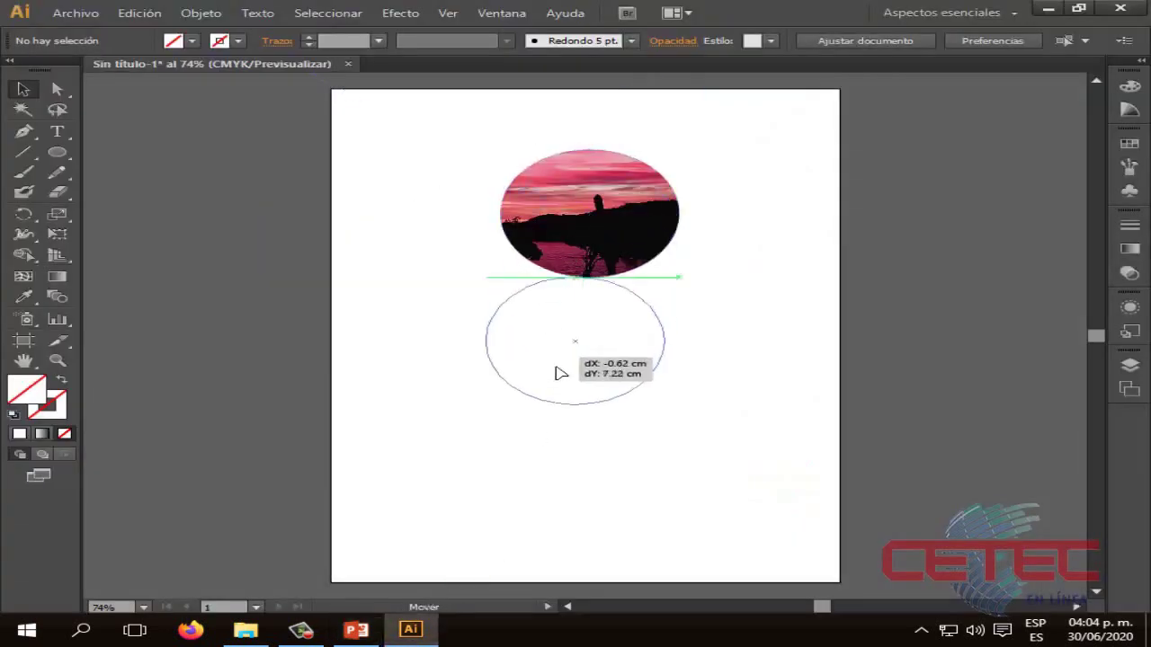
pyautogui.click(713, 319)
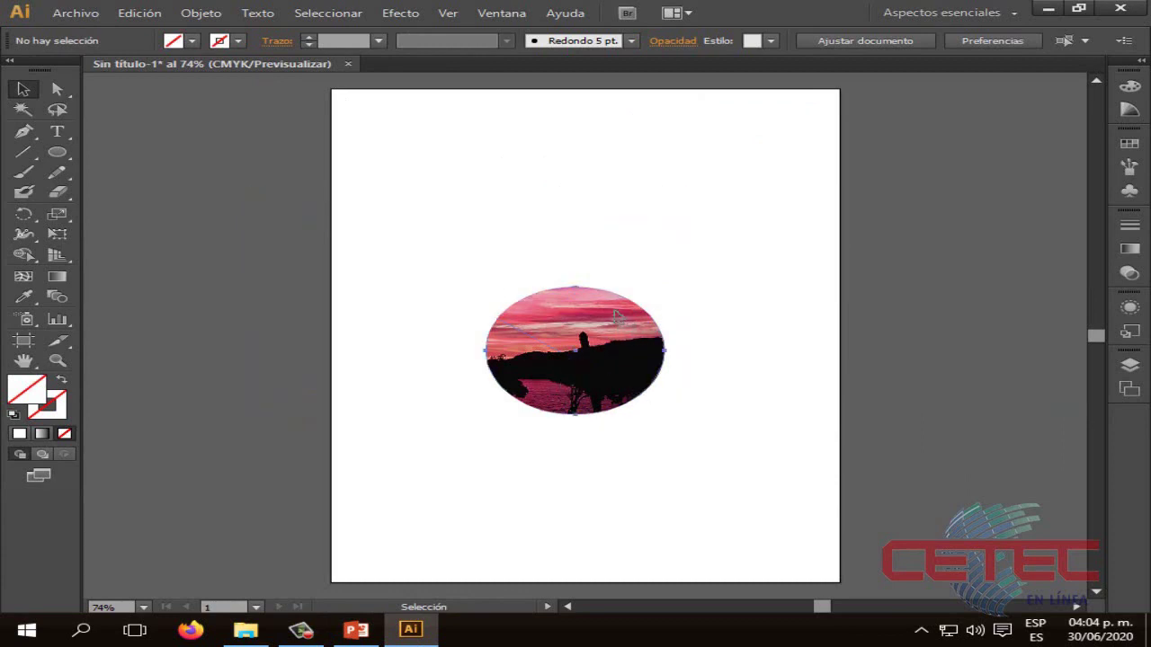
# Step: With Direct Selection, drag the mask's top anchor rightward to reshape it
pyautogui.click(619, 331)
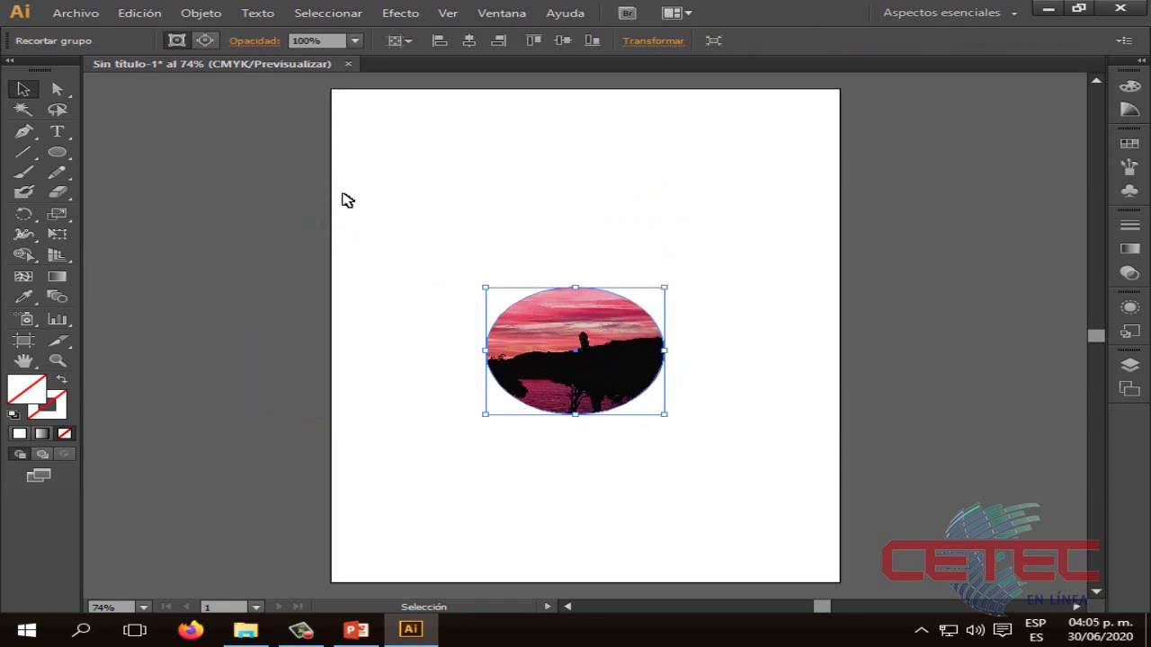
pyautogui.click(57, 89)
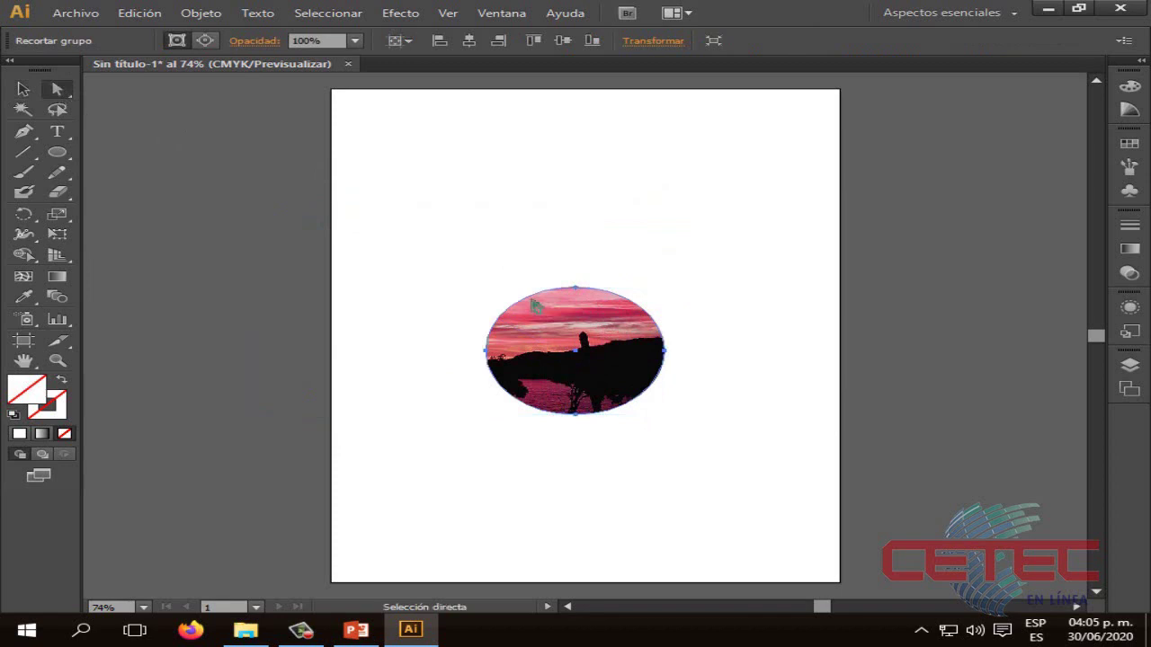
pyautogui.click(575, 289)
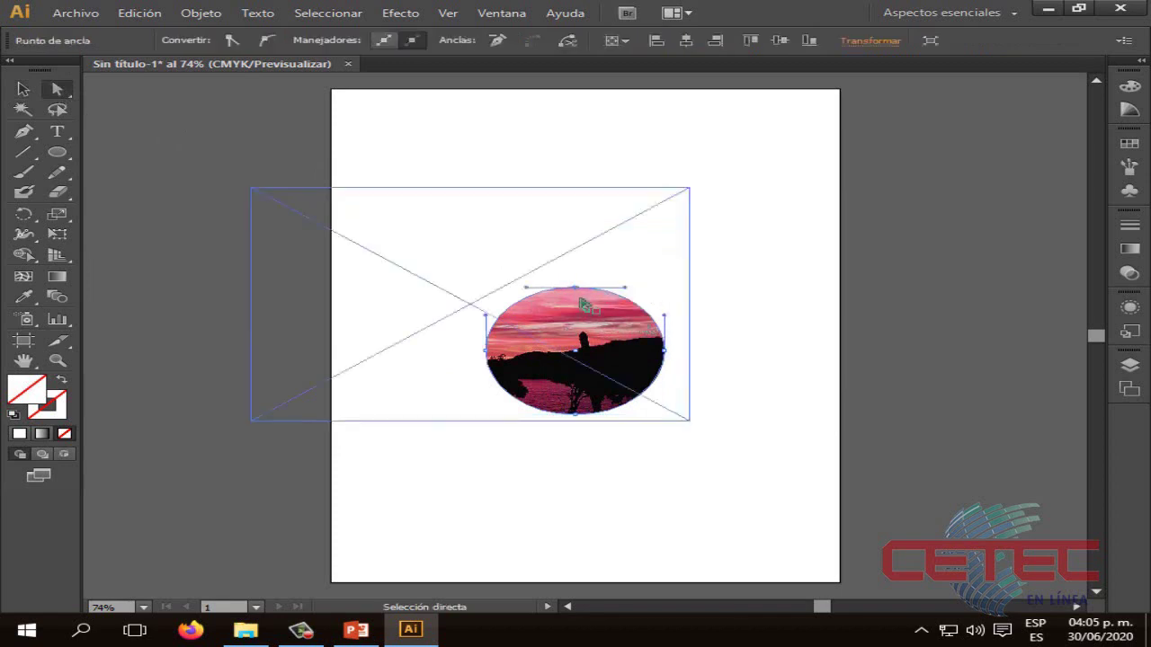
pyautogui.moveTo(575, 289)
pyautogui.mouseDown()
pyautogui.moveTo(641, 292)
pyautogui.moveTo(404, 259)
pyautogui.moveTo(704, 290)
pyautogui.moveTo(633, 229)
pyautogui.moveTo(755, 225)
pyautogui.moveTo(465, 295)
pyautogui.moveTo(434, 289)
pyautogui.moveTo(607, 195)
pyautogui.moveTo(586, 159)
pyautogui.moveTo(664, 166)
pyautogui.moveTo(579, 311)
pyautogui.mouseUp()
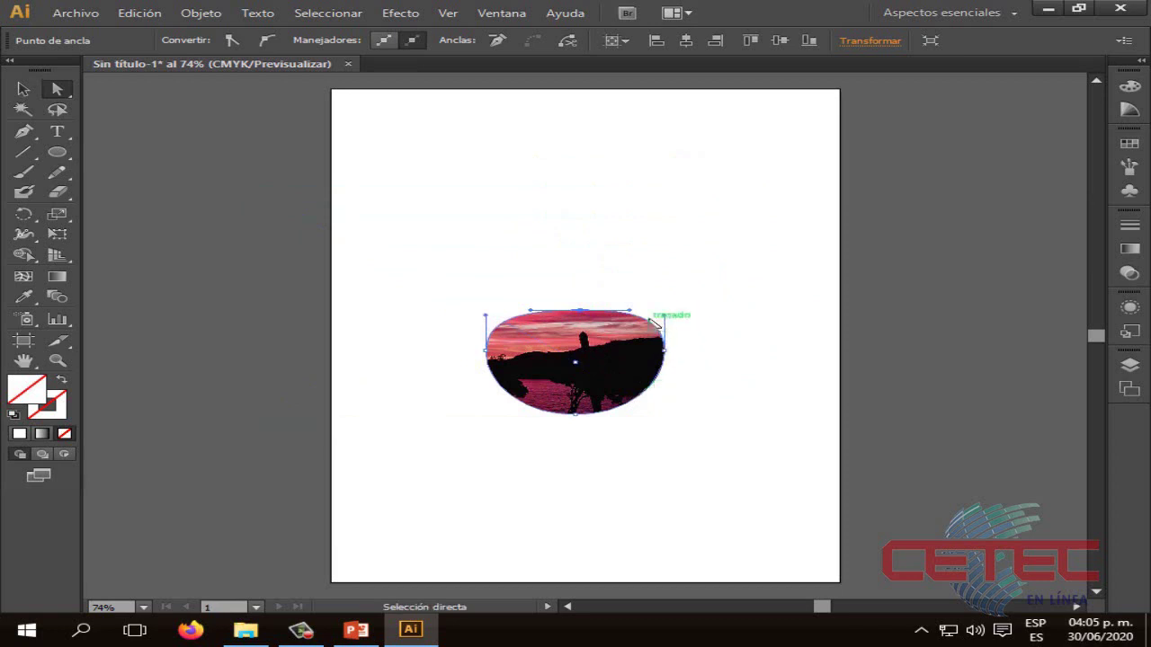
# Step: Reshape the mask's left anchor and handle into a teardrop point
pyautogui.moveTo(665, 322); pyautogui.dragTo(618, 385)
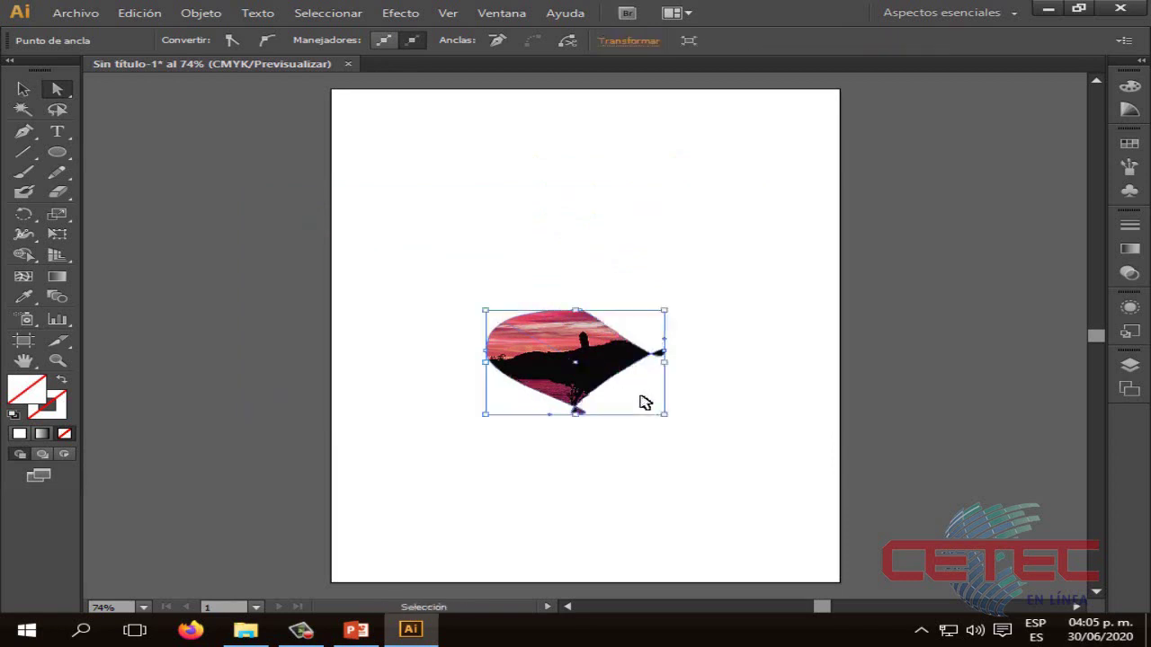
pyautogui.hotkey('ctrl', 'z')
pyautogui.click(491, 359)
pyautogui.moveTo(491, 360)
pyautogui.mouseDown()
pyautogui.moveTo(520, 358)
pyautogui.moveTo(461, 353)
pyautogui.mouseUp()
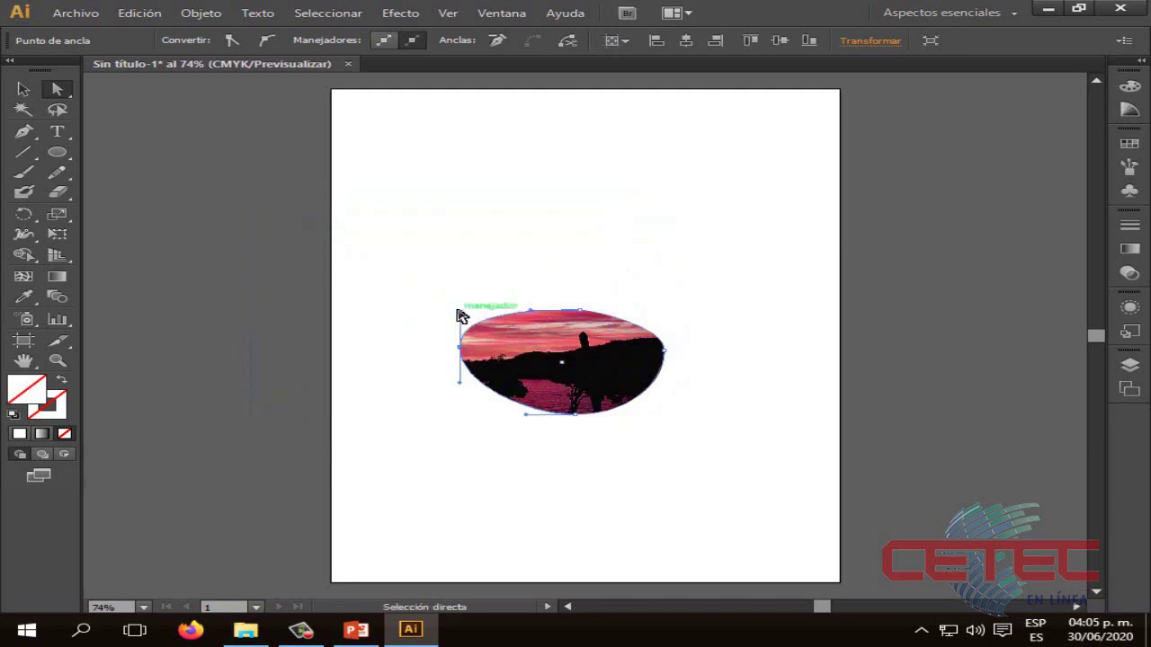
pyautogui.moveTo(466, 343); pyautogui.dragTo(413, 303)
pyautogui.click(505, 374)
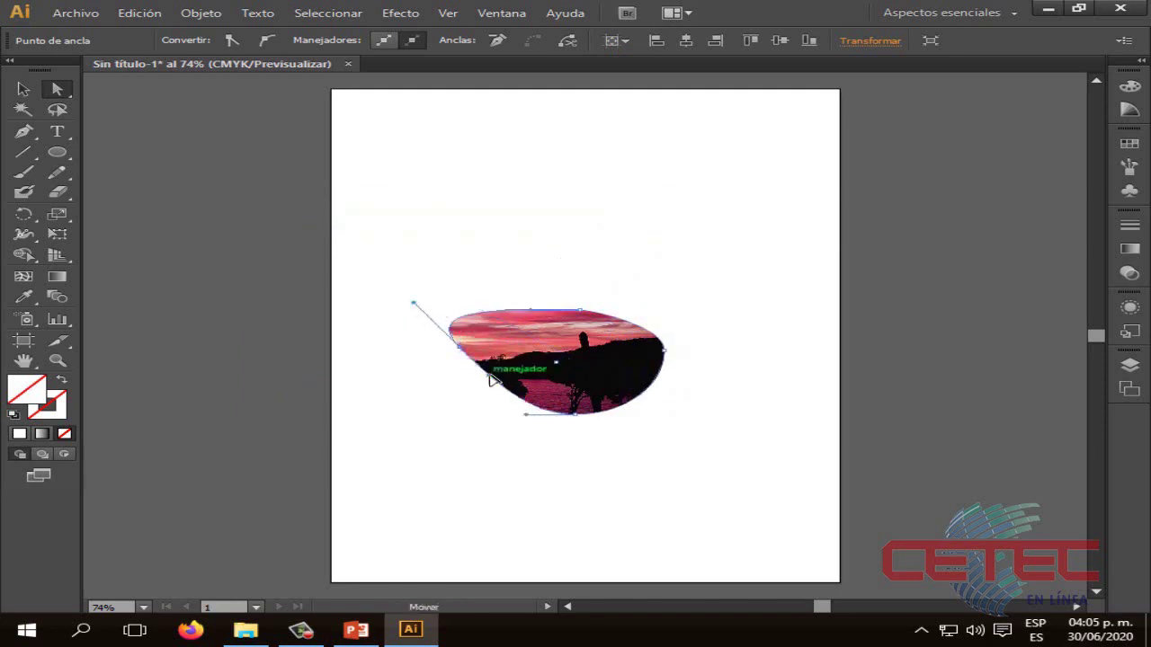
pyautogui.moveTo(488, 372); pyautogui.dragTo(469, 383)
# Step: Undo the mask reshaping with repeated Ctrl+Z and return to the Selection tool
pyautogui.hotkey('ctrl', 'z')
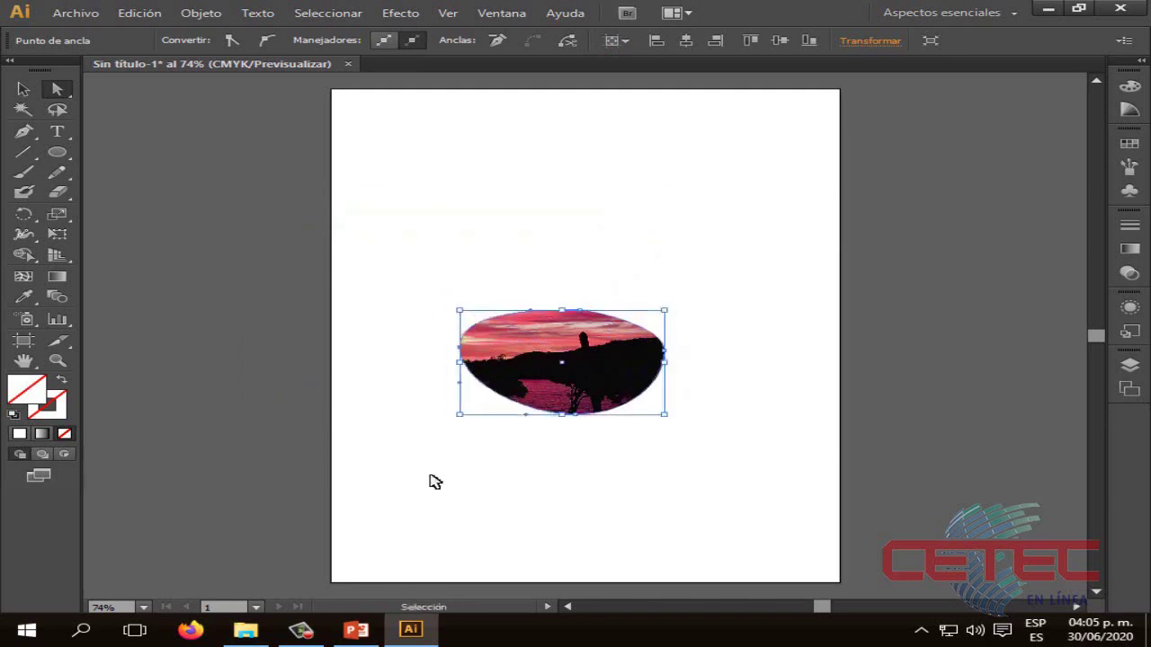
pyautogui.hotkey('ctrl', 'z')
pyautogui.hotkey('ctrl', 'z')
pyautogui.hotkey('ctrl', 'z')
pyautogui.hotkey('ctrl', 'z')
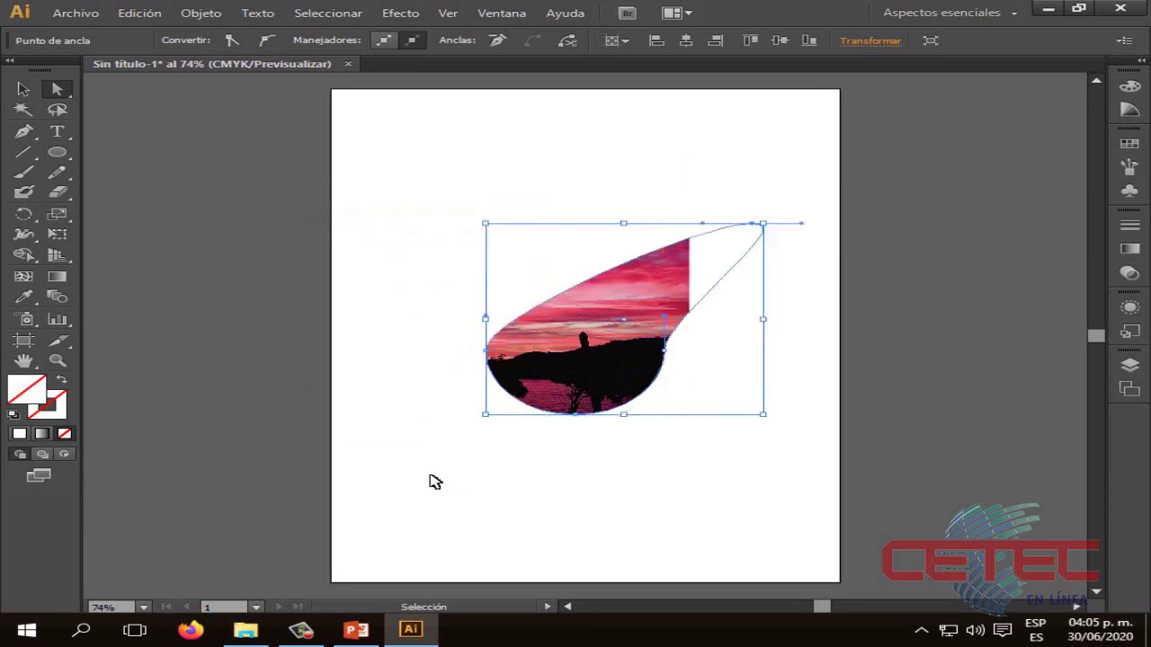
pyautogui.hotkey('ctrl', 'z')
pyautogui.hotkey('ctrl', 'z')
pyautogui.hotkey('ctrl', 'z')
pyautogui.hotkey('ctrl', 'z')
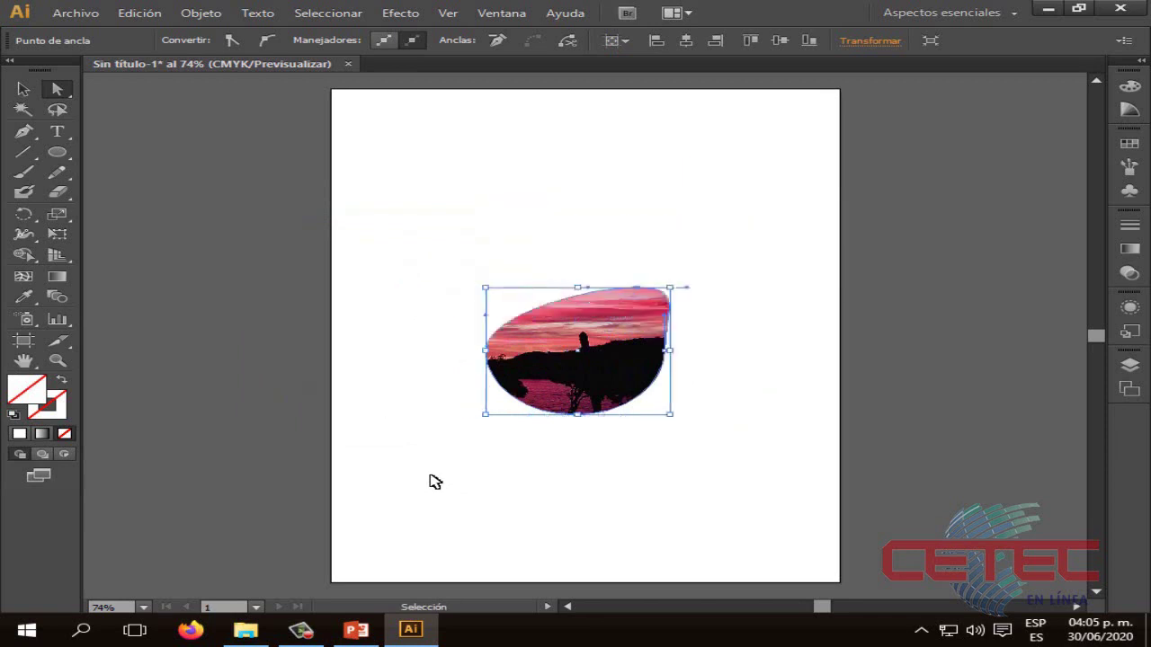
pyautogui.hotkey('ctrl', 'z')
pyautogui.hotkey('ctrl', 'z')
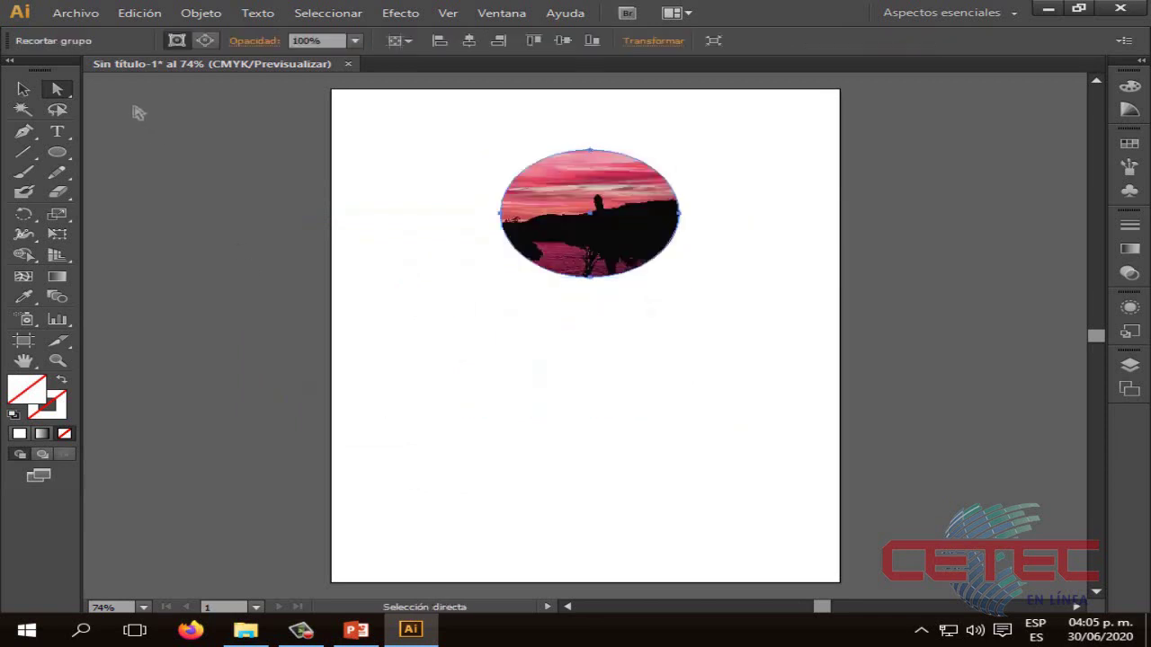
pyautogui.click(23, 89)
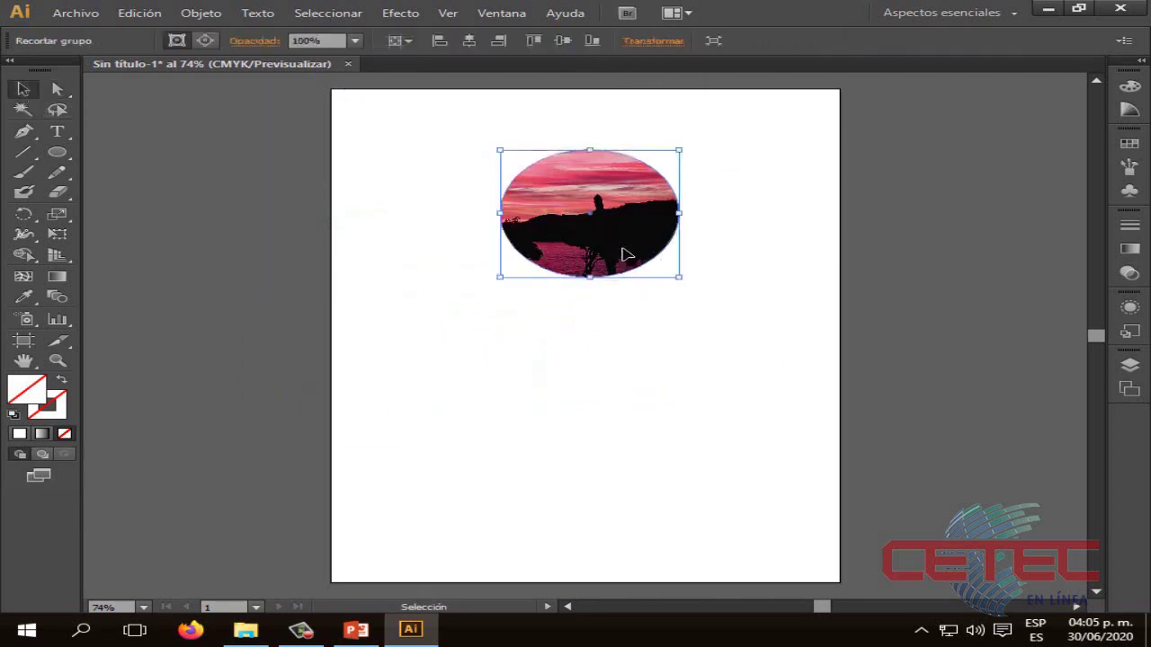
# Step: Move the clipped sunset oval and enlarge it from its bounding-box corners
pyautogui.moveTo(624, 252); pyautogui.dragTo(598, 331)
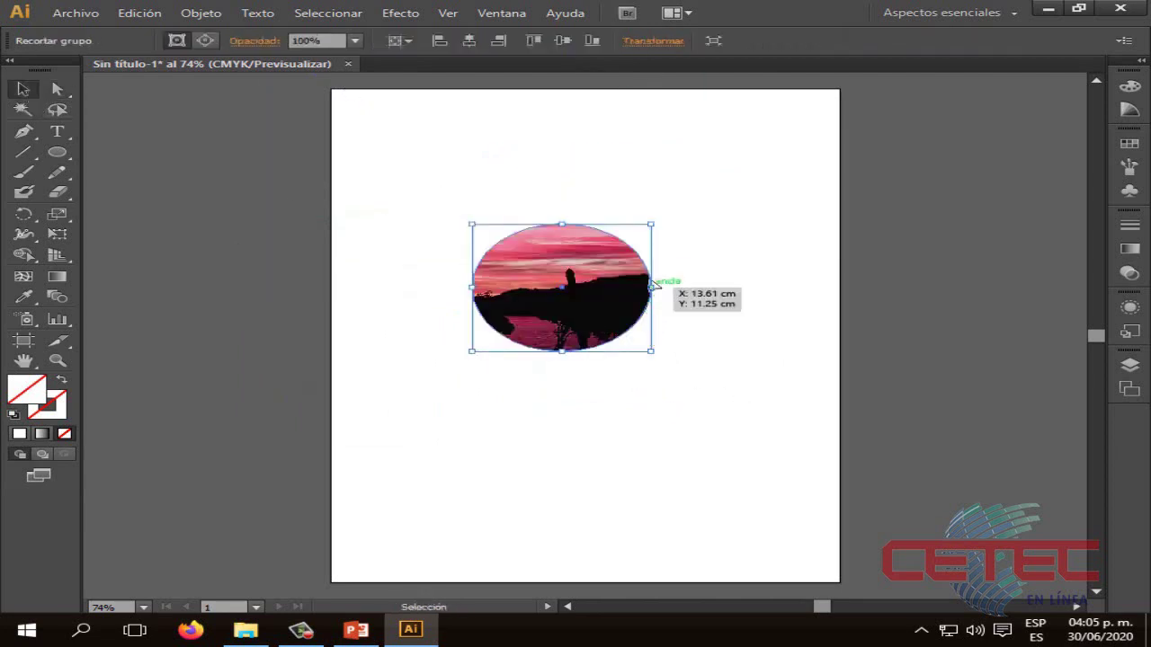
pyautogui.moveTo(651, 224)
pyautogui.mouseDown()
pyautogui.moveTo(742, 134)
pyautogui.moveTo(766, 128)
pyautogui.mouseUp()
pyautogui.moveTo(471, 351); pyautogui.dragTo(411, 378)
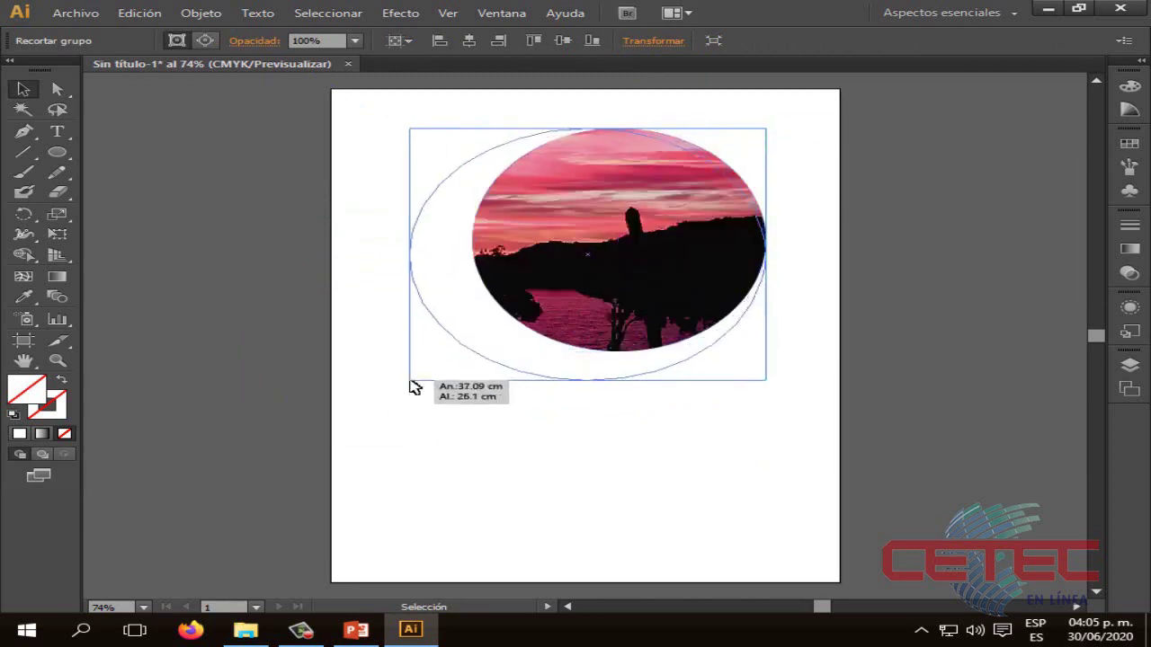
pyautogui.moveTo(566, 308); pyautogui.dragTo(544, 353)
pyautogui.click(632, 475)
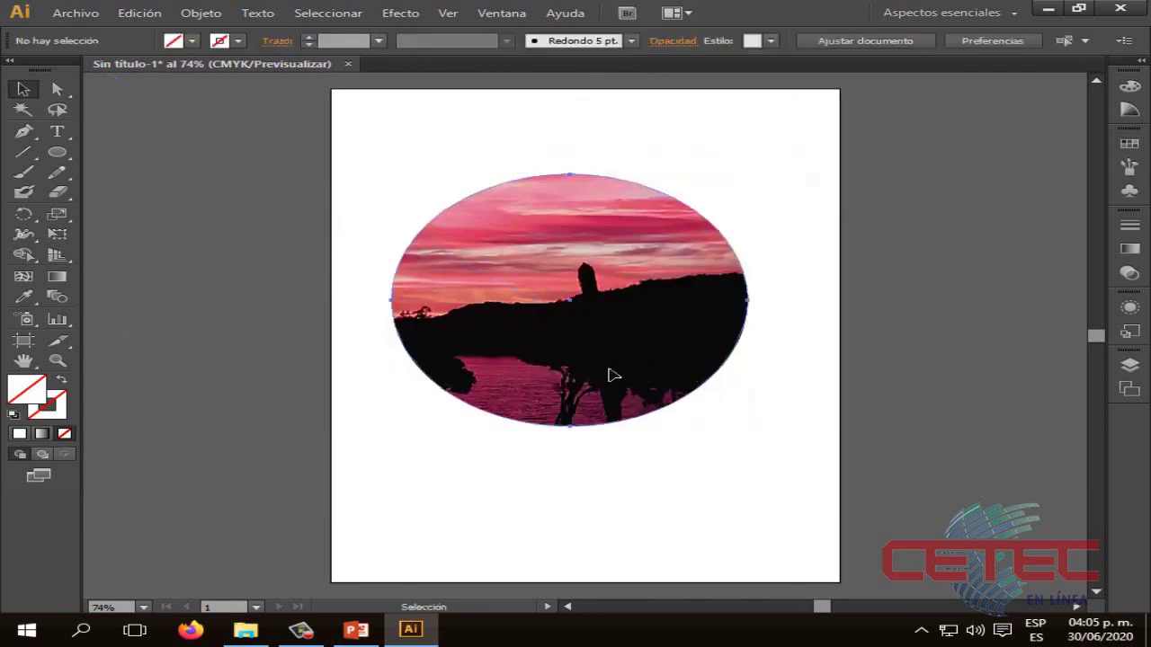
pyautogui.click(609, 378)
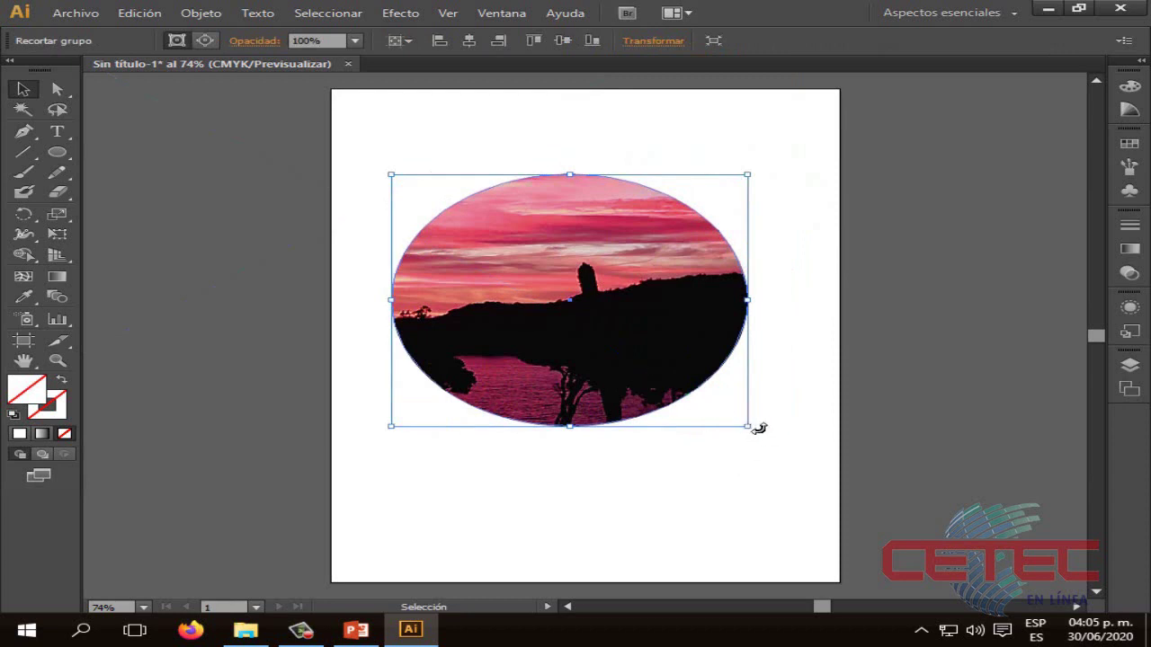
# Step: Rotate the clipped oval about 55° and further, then rotate it back upright
pyautogui.moveTo(759, 431)
pyautogui.mouseDown()
pyautogui.moveTo(743, 441)
pyautogui.moveTo(572, 447)
pyautogui.mouseUp()
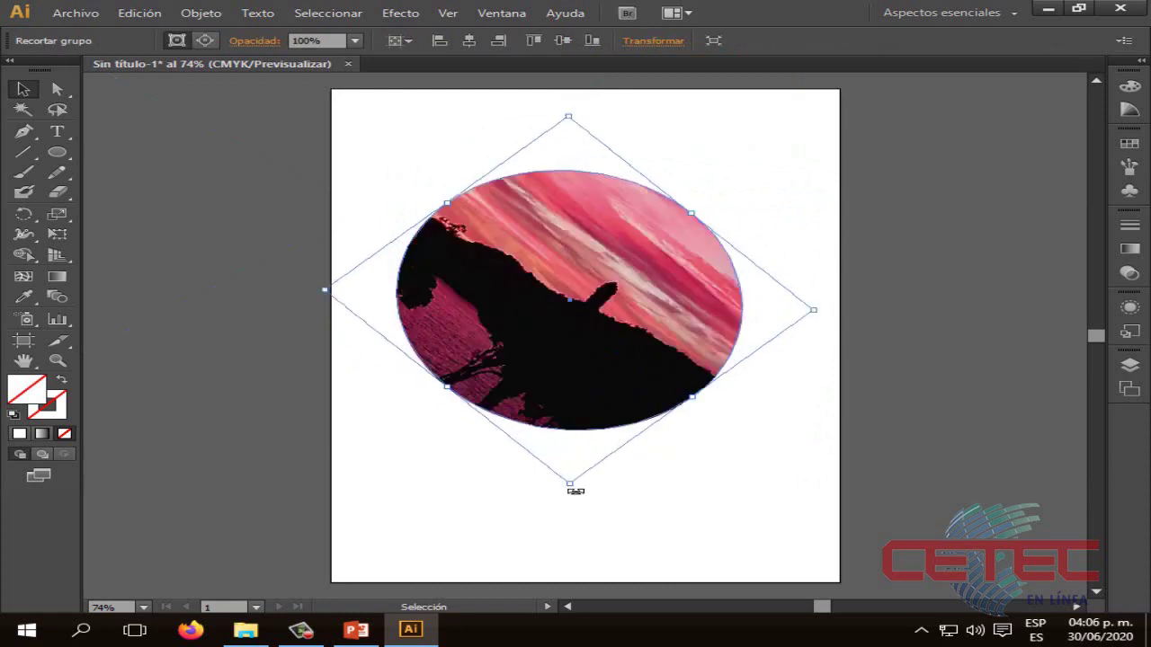
pyautogui.moveTo(576, 491)
pyautogui.mouseDown()
pyautogui.moveTo(421, 472)
pyautogui.moveTo(535, 193)
pyautogui.mouseUp()
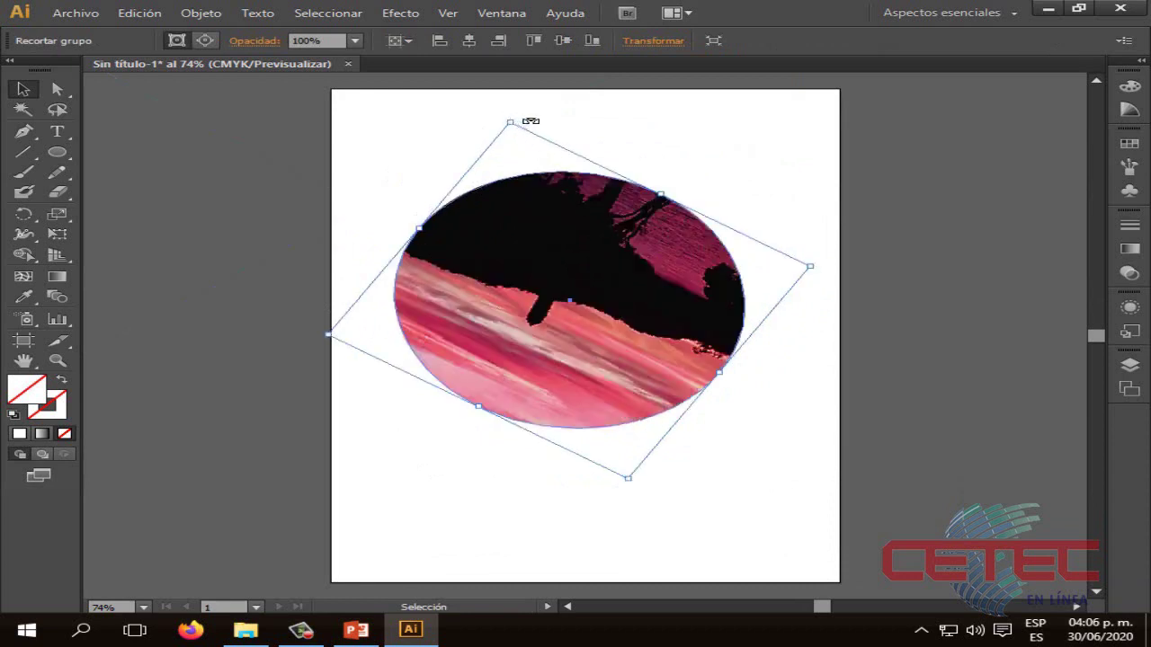
pyautogui.moveTo(530, 121); pyautogui.dragTo(713, 413)
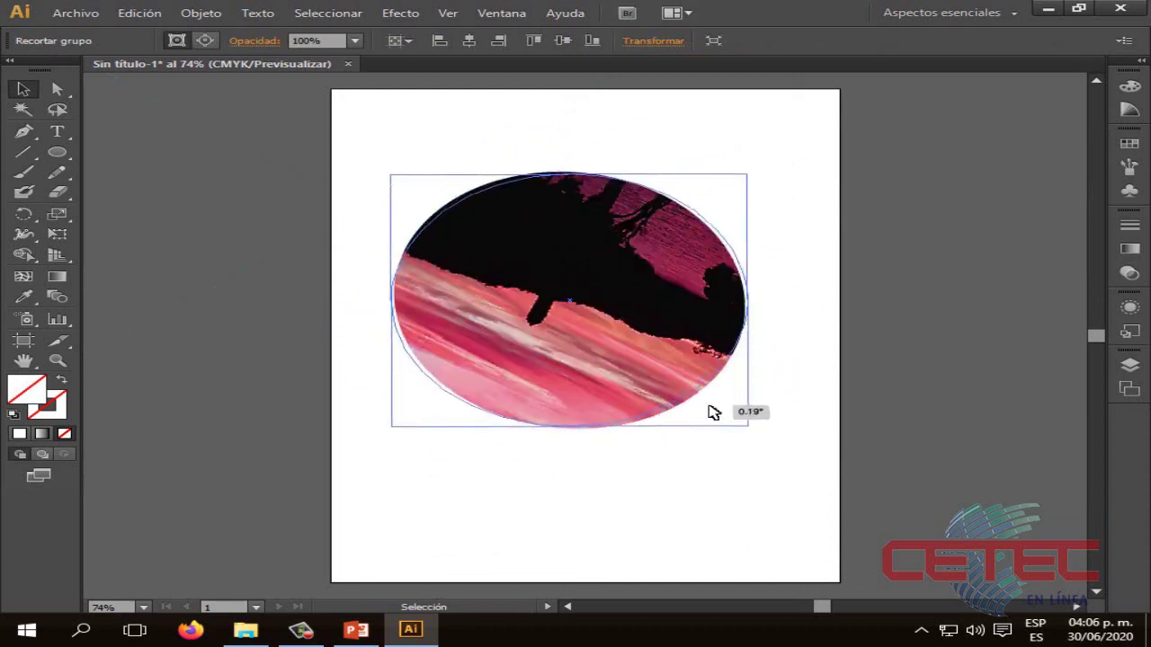
pyautogui.click(709, 458)
# Step: Scale the oval down and move it to the page's top-left corner
pyautogui.click(632, 352)
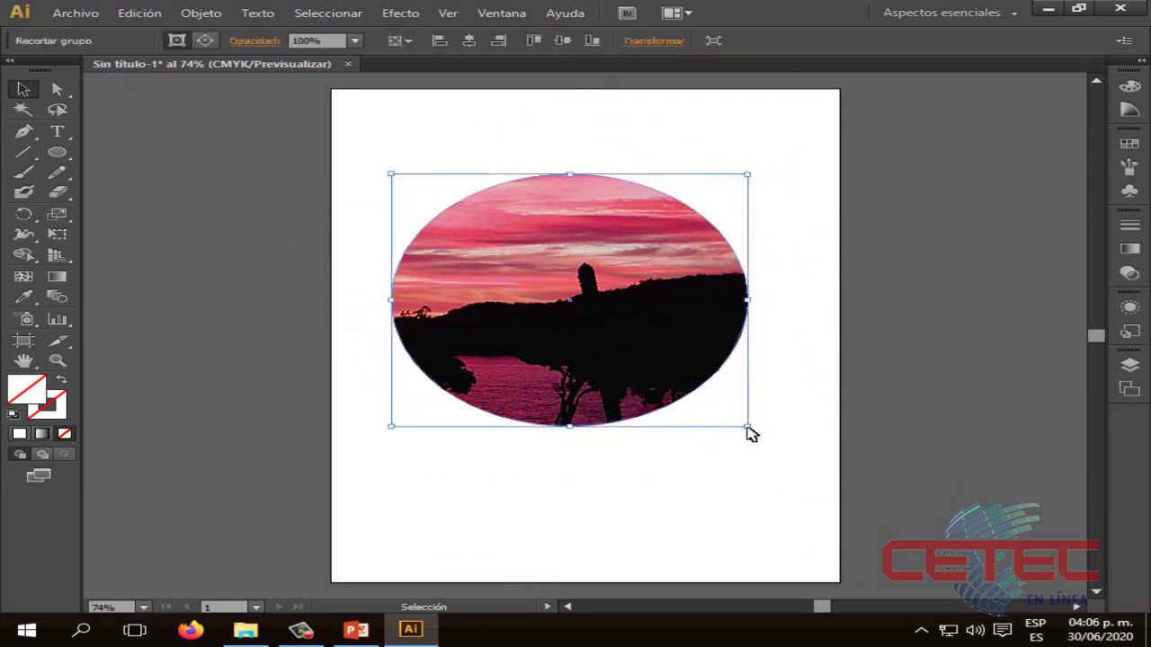
pyautogui.click(751, 433)
pyautogui.click(706, 385)
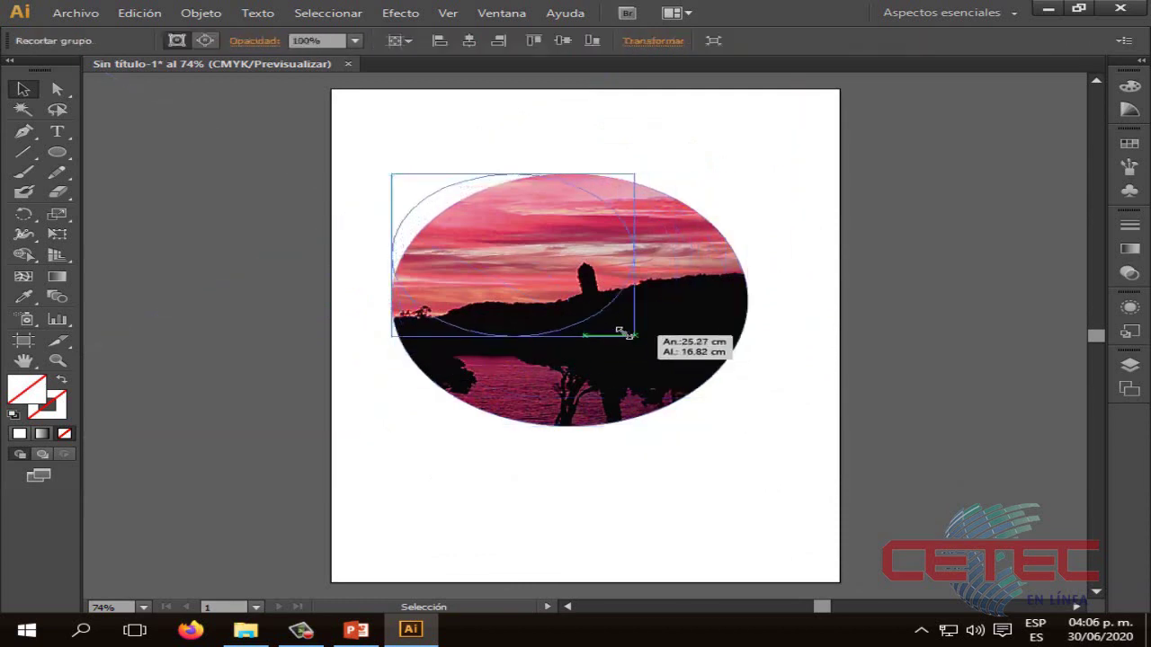
pyautogui.moveTo(747, 425); pyautogui.dragTo(592, 321)
pyautogui.moveTo(557, 274)
pyautogui.mouseDown()
pyautogui.moveTo(662, 213)
pyautogui.moveTo(673, 218)
pyautogui.mouseUp()
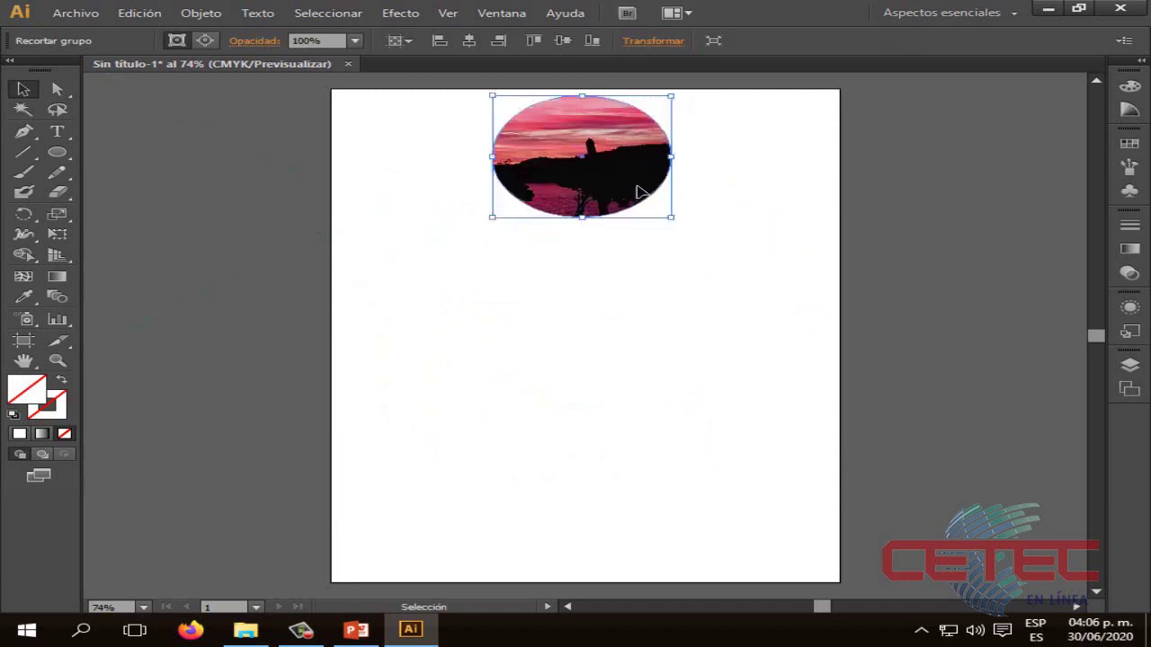
pyautogui.moveTo(584, 193); pyautogui.dragTo(449, 194)
pyautogui.click(691, 283)
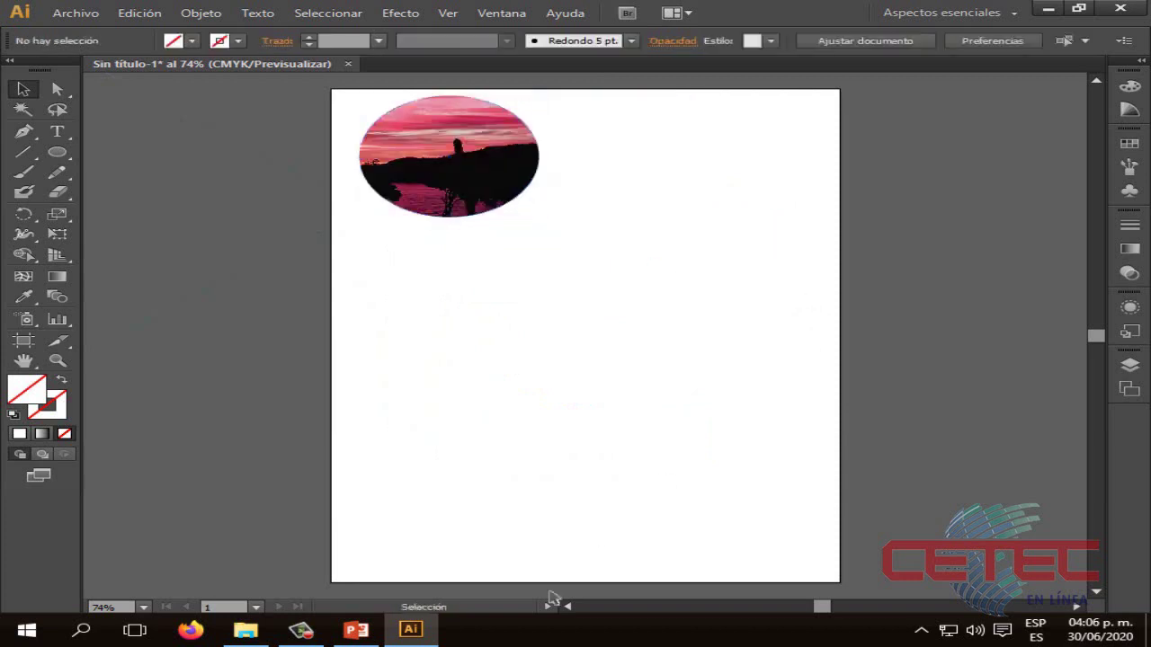
# Step: Show PowerPoint slide 5, 'Mascara Compleja', then return to the Illustrator document
pyautogui.click(356, 629)
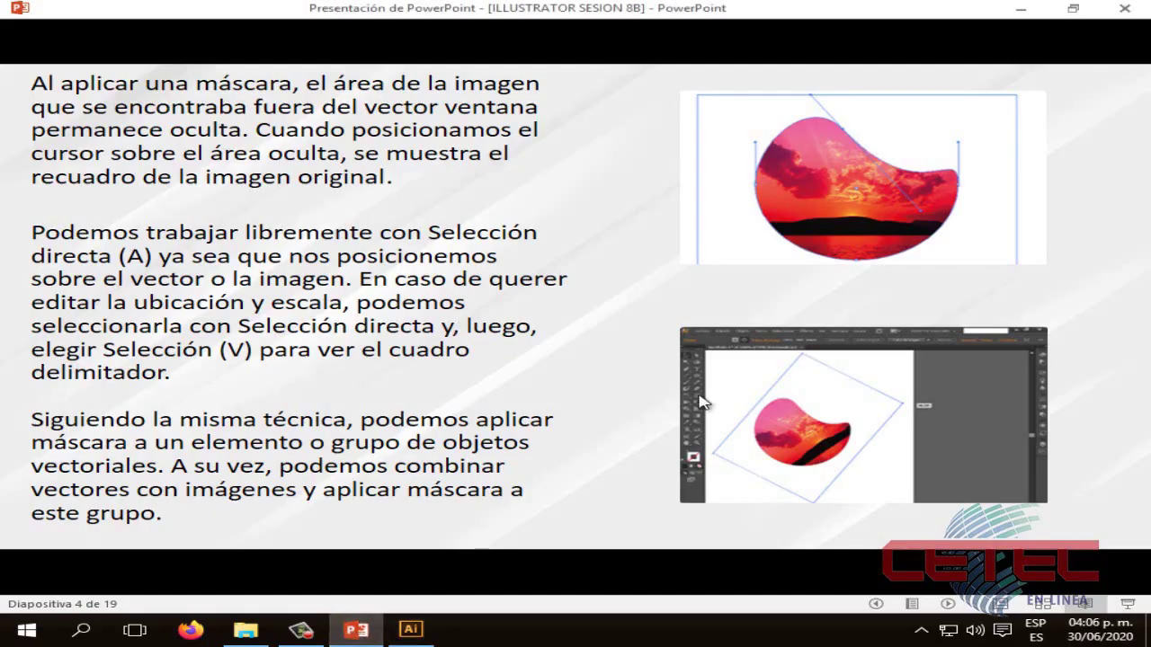
pyautogui.click(659, 341)
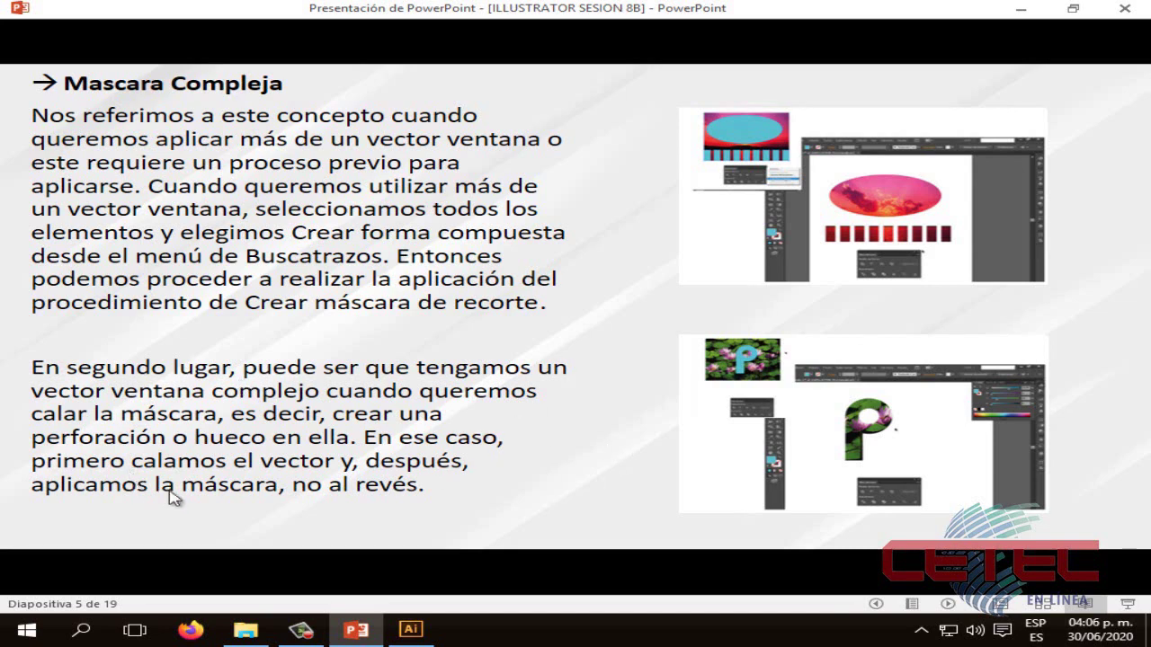
pyautogui.click(423, 627)
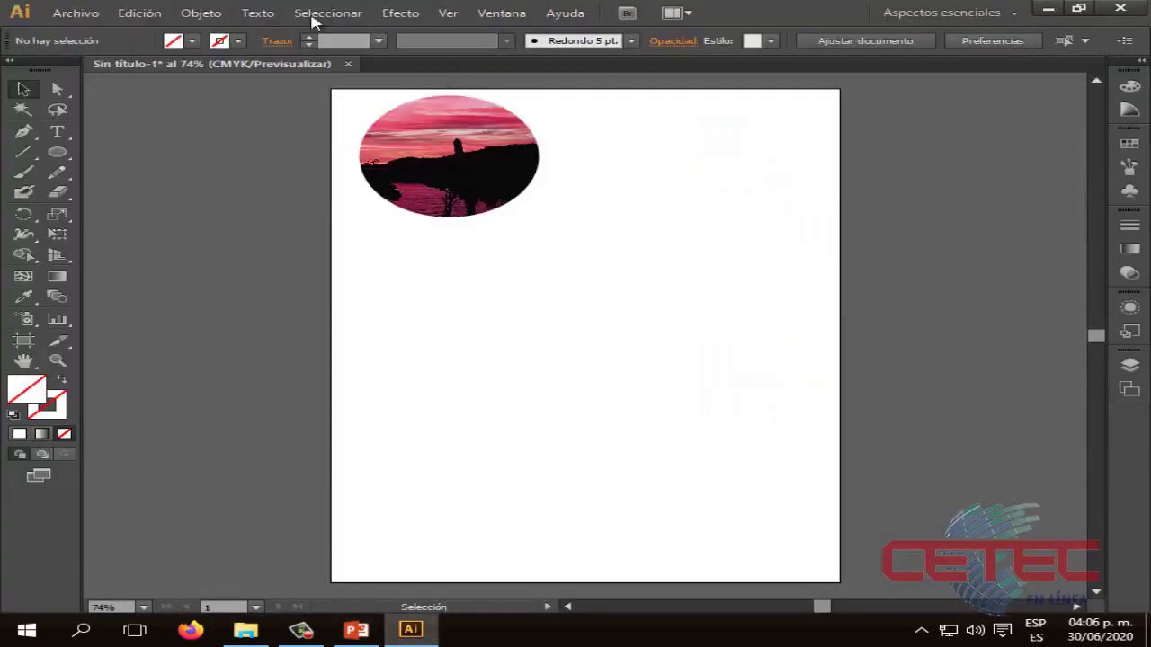
# Step: Place the sunset photo IMAGEN 6 on the artboard
pyautogui.click(97, 18)
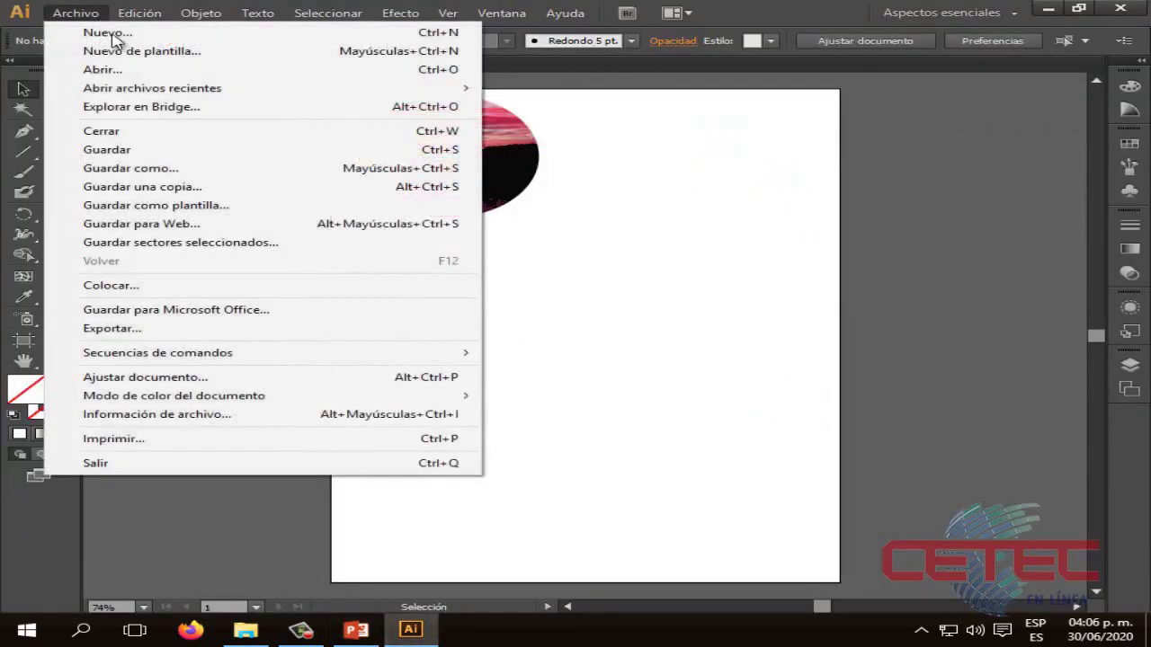
pyautogui.click(139, 287)
pyautogui.moveTo(669, 176); pyautogui.dragTo(669, 287)
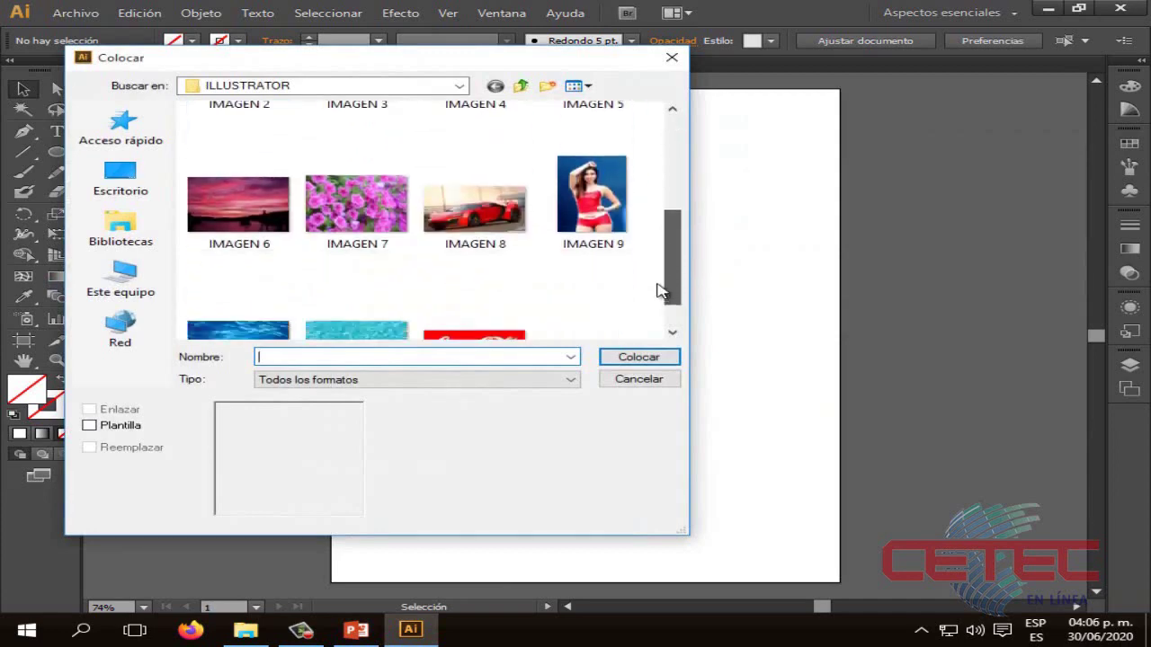
pyautogui.click(240, 196)
pyautogui.click(607, 360)
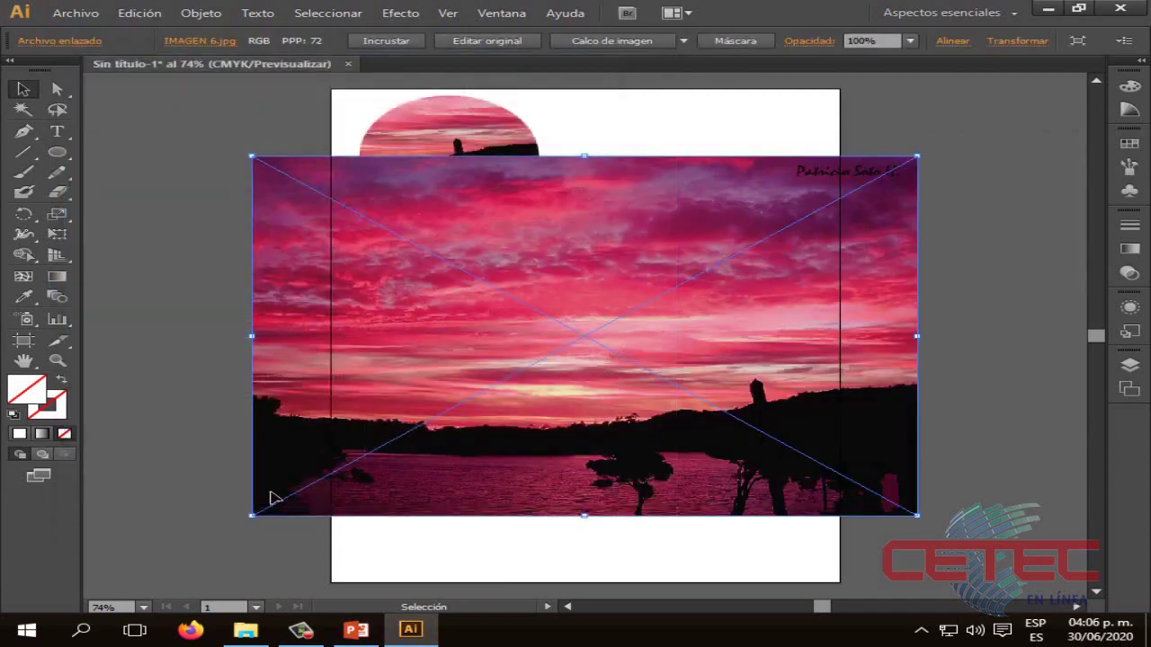
# Step: Shrink the placed photo and position it across the page below the oval picture
pyautogui.moveTo(253, 515); pyautogui.dragTo(396, 445)
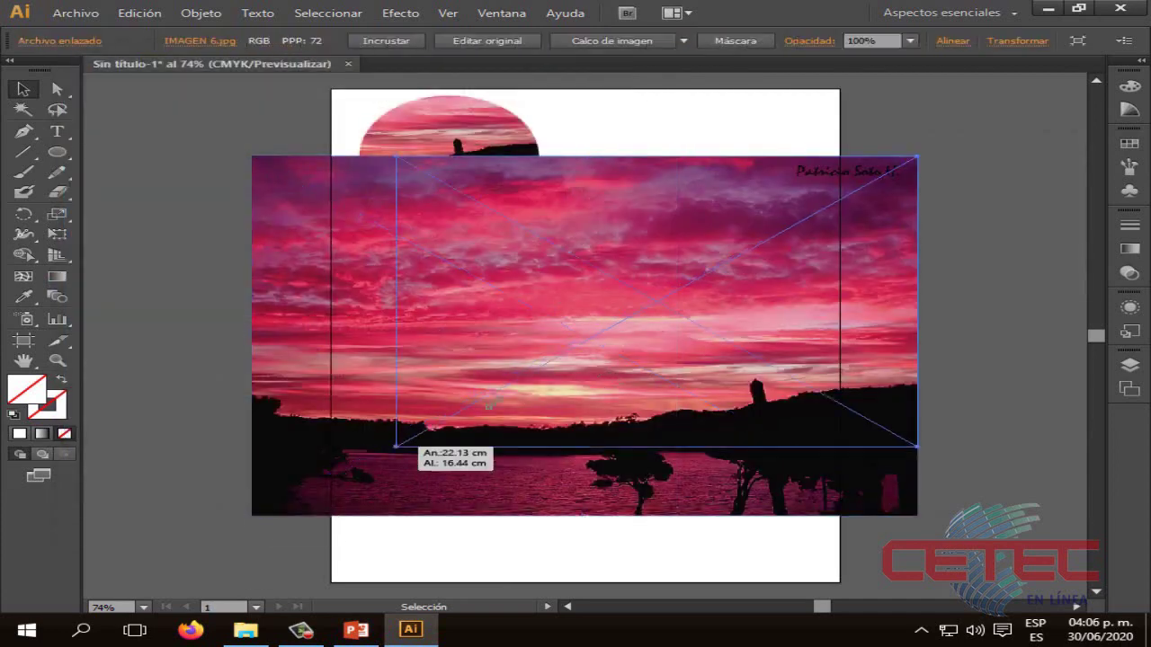
pyautogui.moveTo(395, 445); pyautogui.dragTo(380, 411)
pyautogui.moveTo(580, 261); pyautogui.dragTo(550, 374)
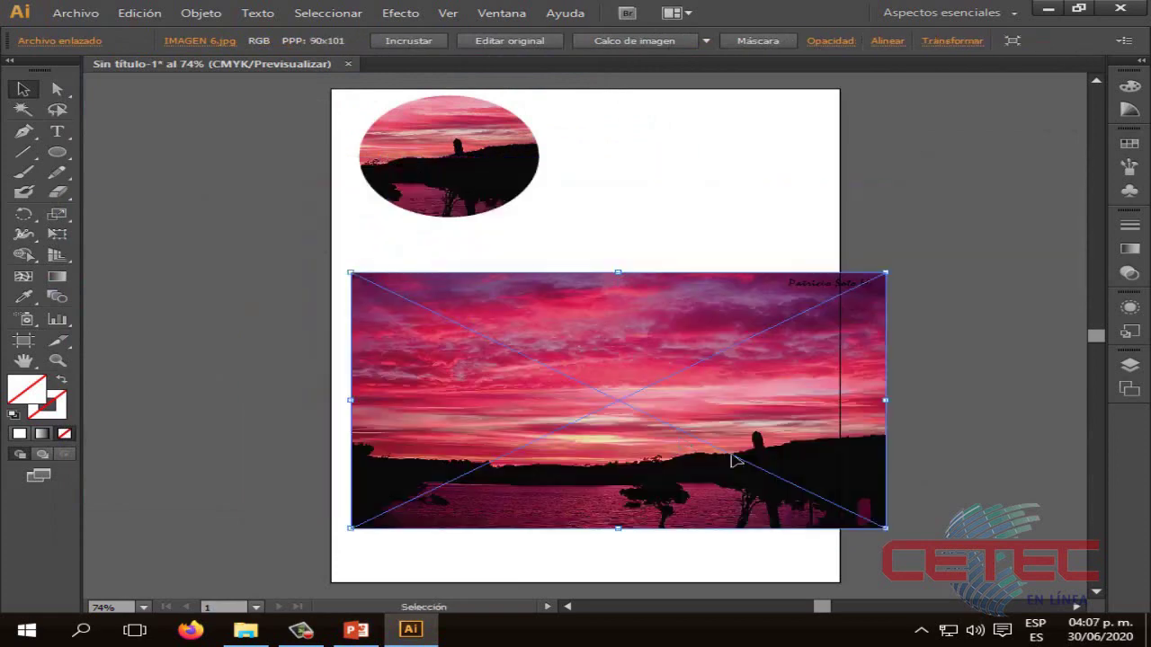
pyautogui.moveTo(885, 527); pyautogui.dragTo(801, 501)
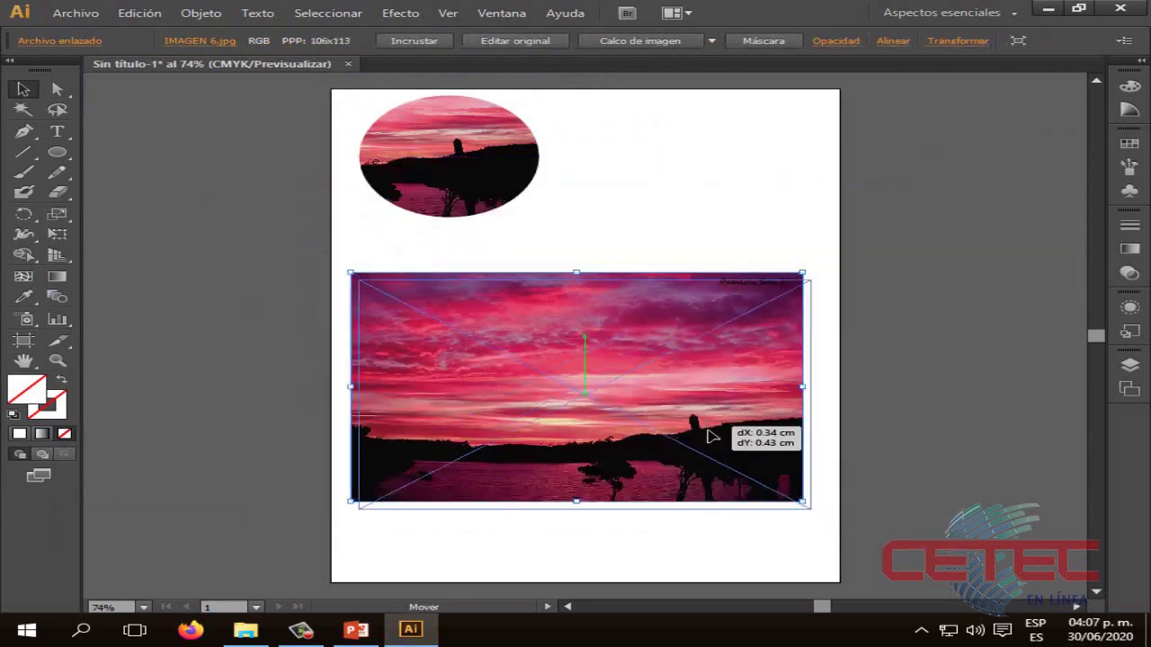
pyautogui.moveTo(787, 444); pyautogui.dragTo(795, 459)
pyautogui.click(880, 459)
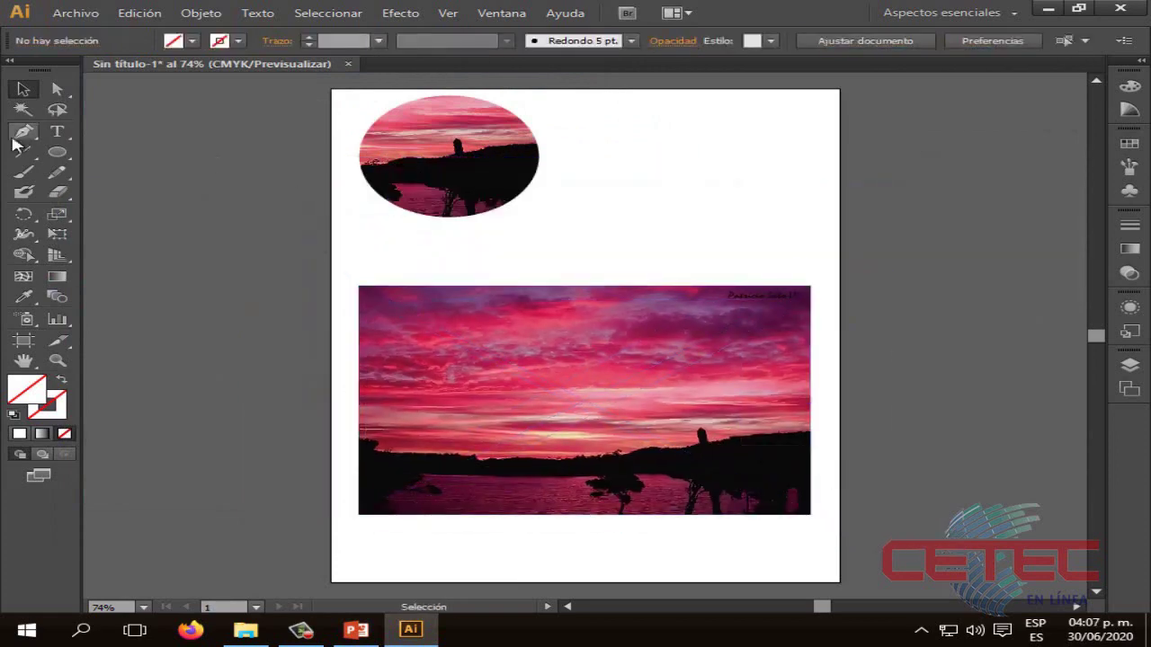
# Step: Draw an oval over the photo's upper part with white fill and black outline
pyautogui.moveTo(56, 152)
pyautogui.mouseDown()
pyautogui.moveTo(254, 219)
pyautogui.moveTo(155, 187)
pyautogui.mouseUp()
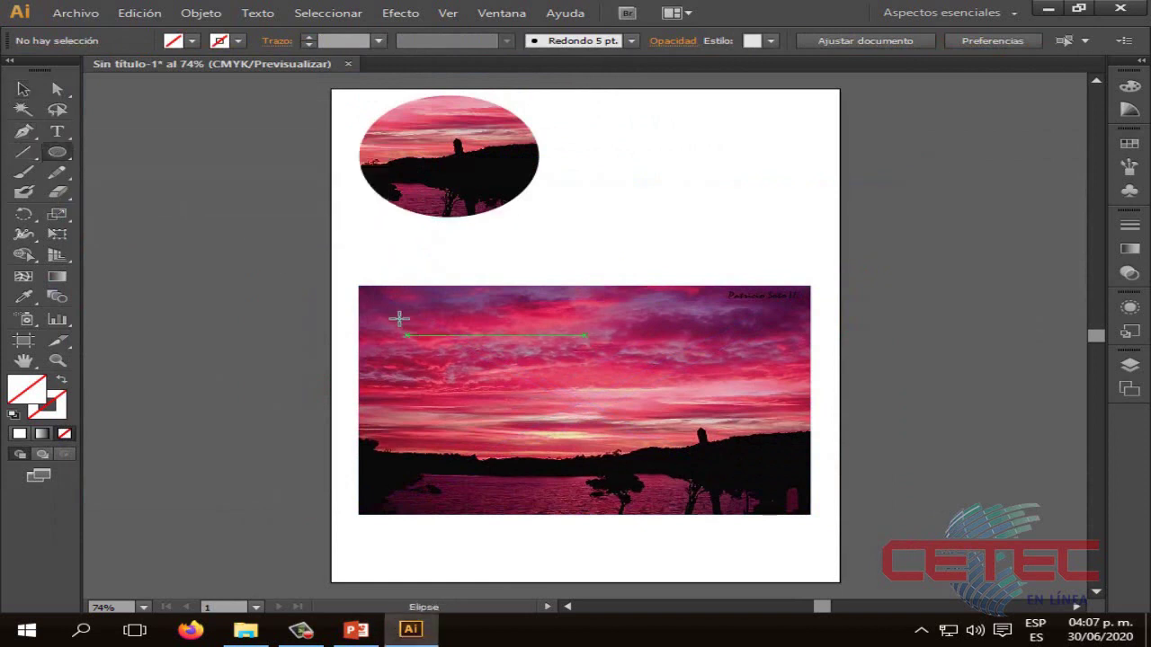
pyautogui.moveTo(400, 308)
pyautogui.mouseDown()
pyautogui.moveTo(679, 387)
pyautogui.moveTo(783, 442)
pyautogui.mouseUp()
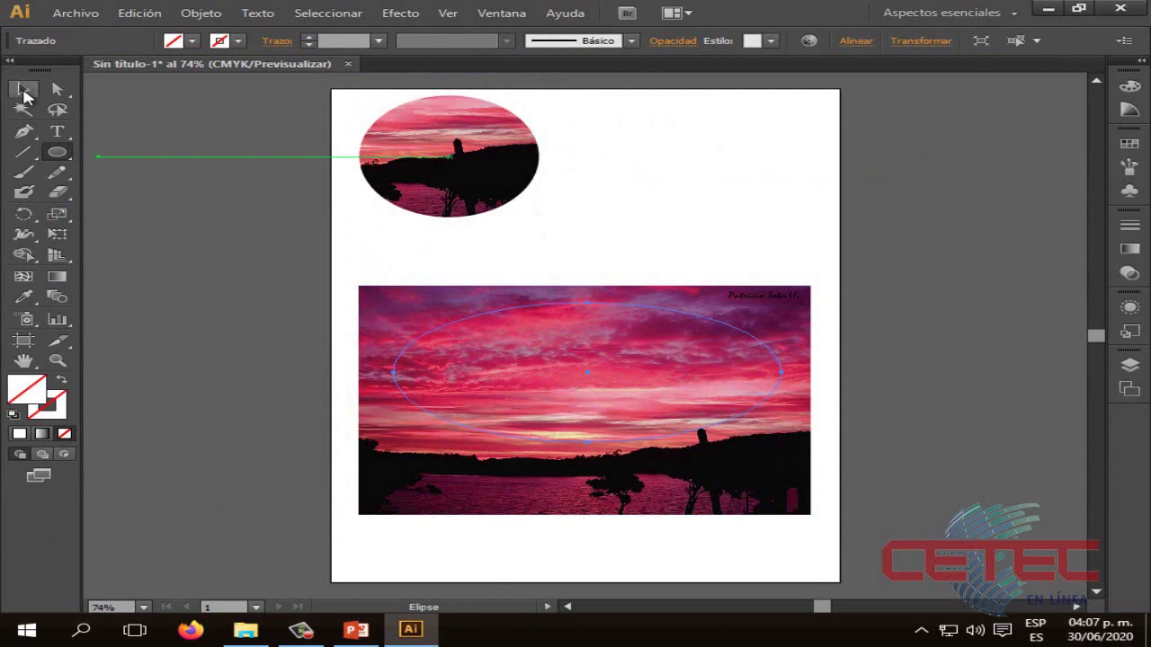
pyautogui.click(23, 89)
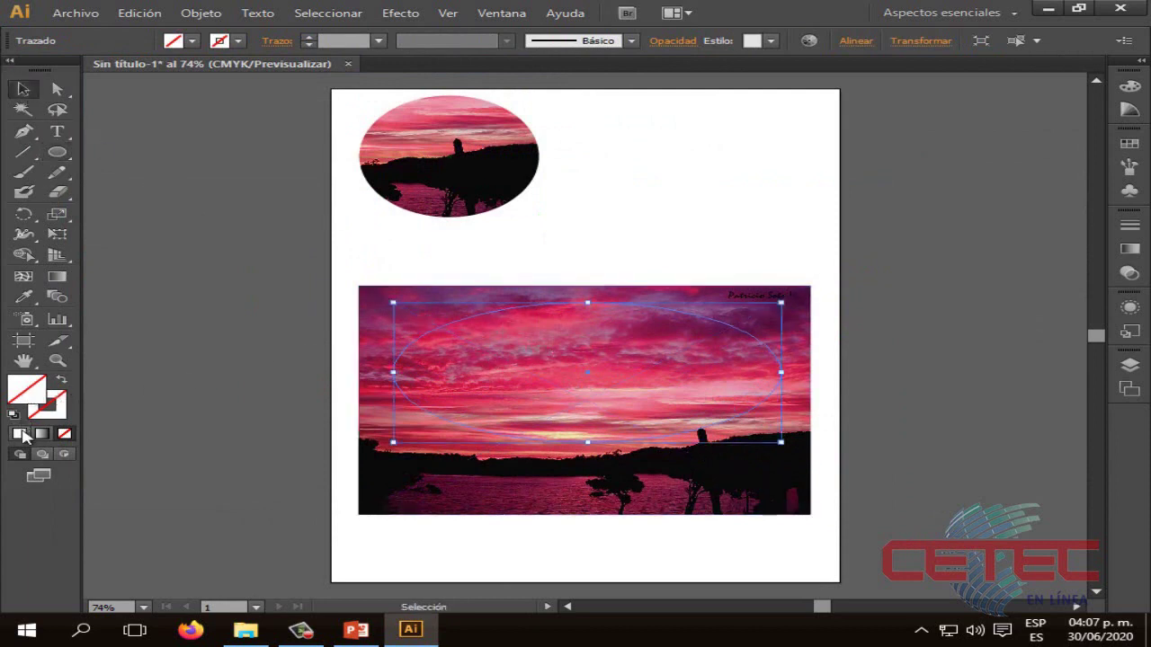
pyautogui.click(20, 433)
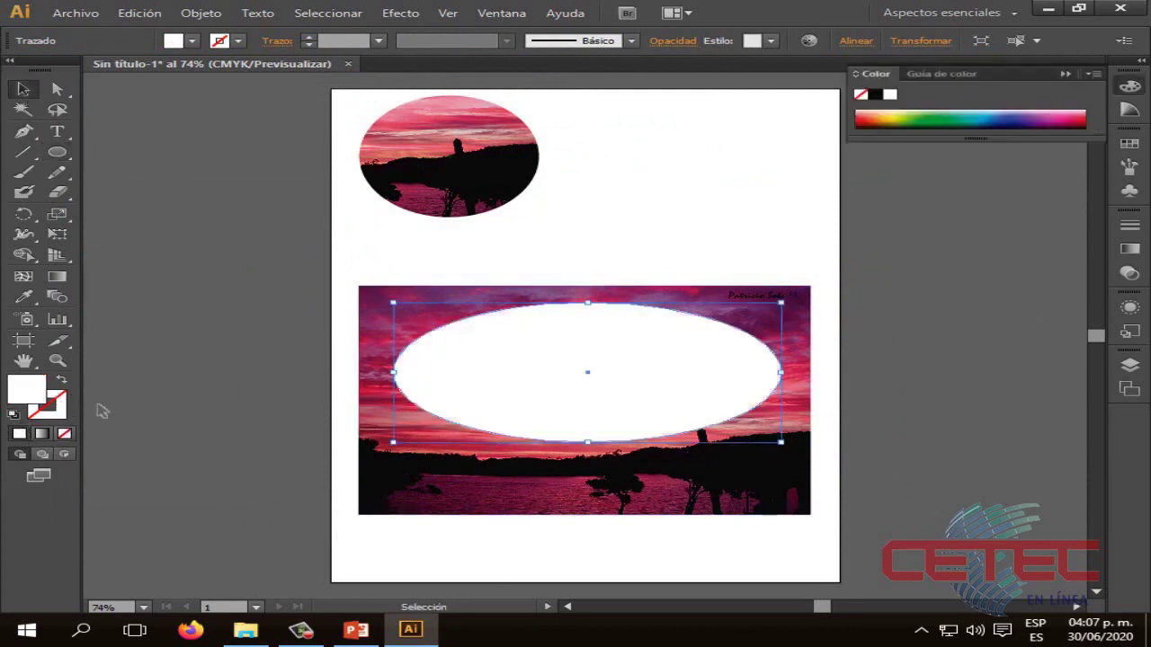
pyautogui.click(61, 410)
pyautogui.click(30, 433)
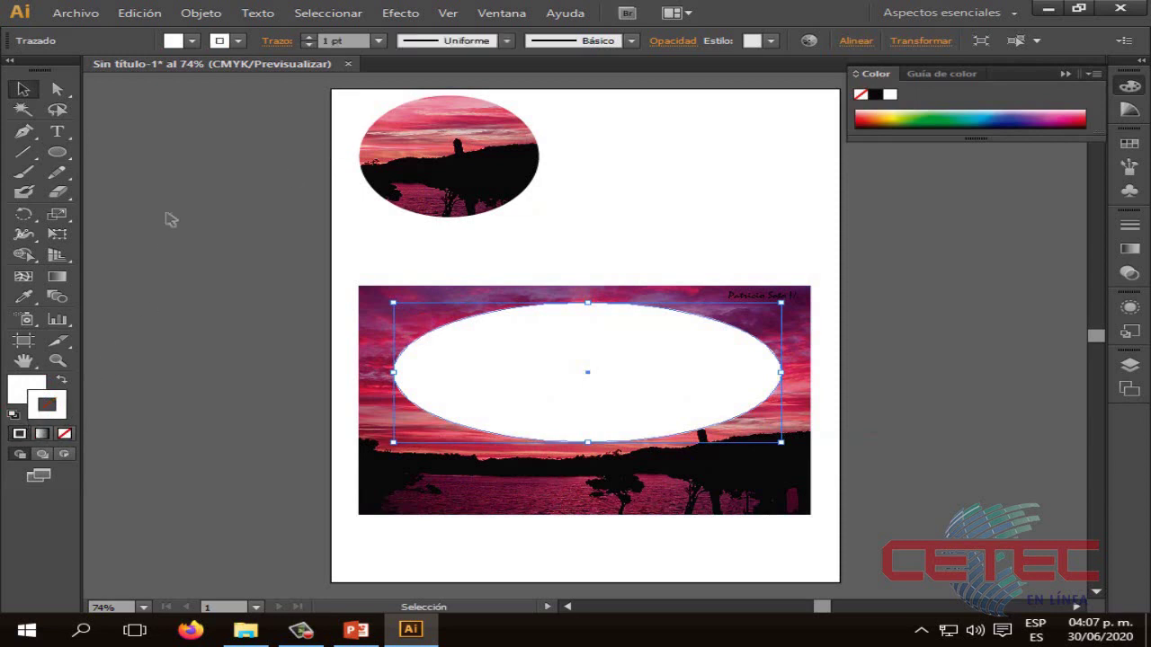
pyautogui.click(219, 40)
pyautogui.click(62, 69)
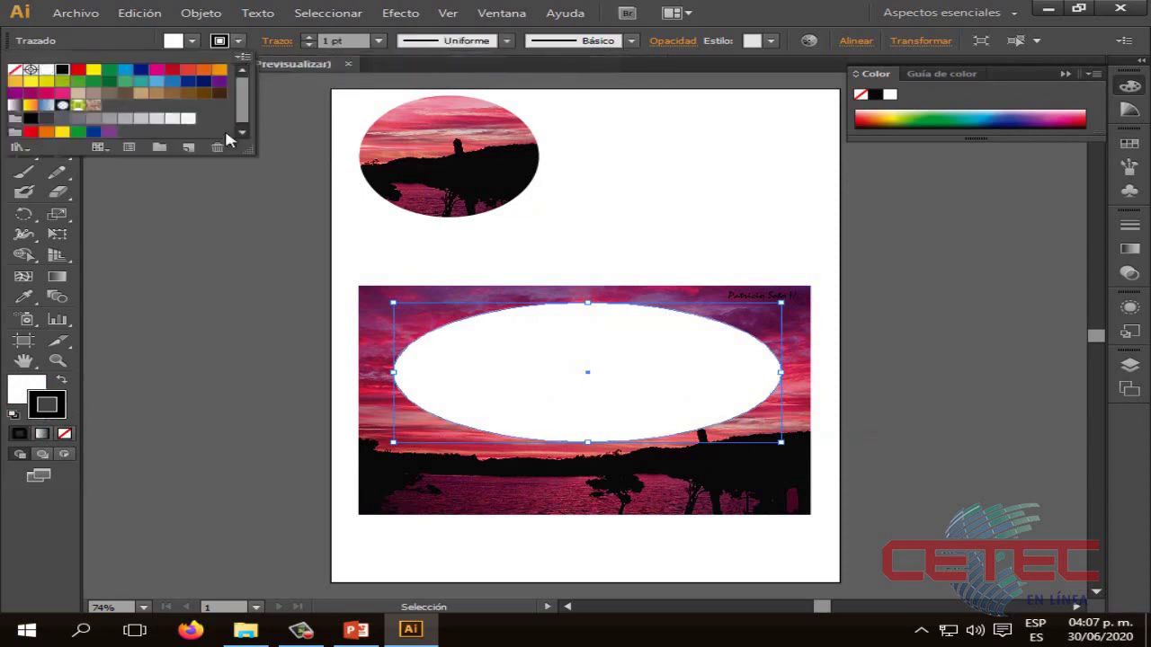
# Step: Move the oval onto the photo and stretch it to the photo's full width
pyautogui.click(869, 357)
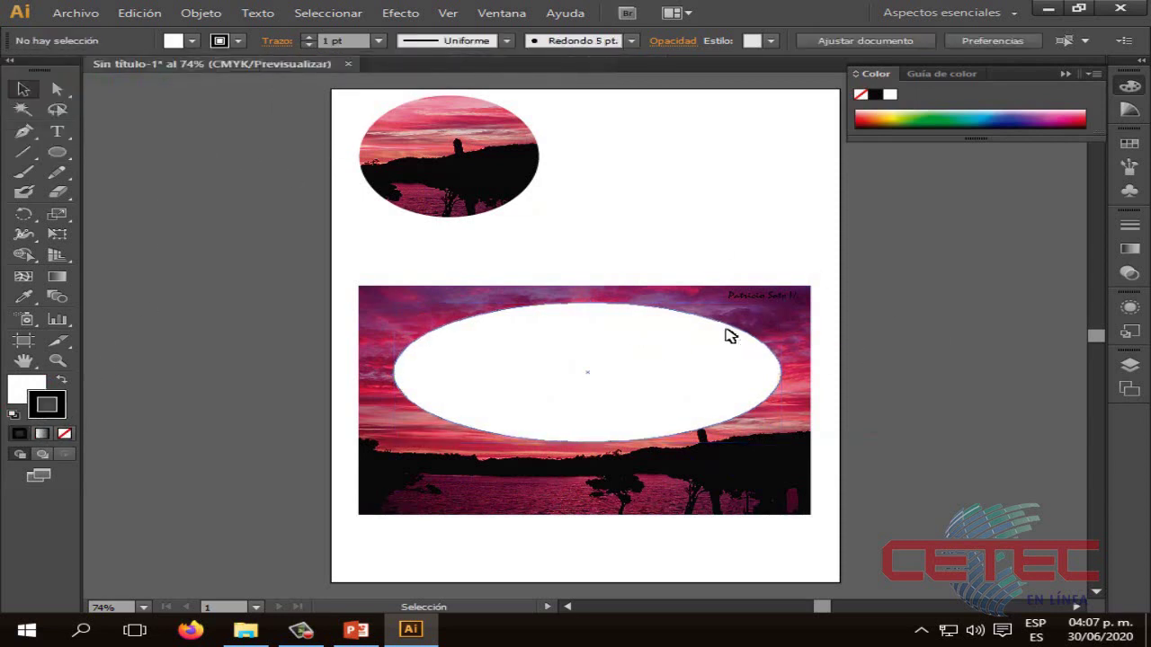
pyautogui.moveTo(724, 333); pyautogui.dragTo(692, 315)
pyautogui.moveTo(751, 353); pyautogui.dragTo(813, 358)
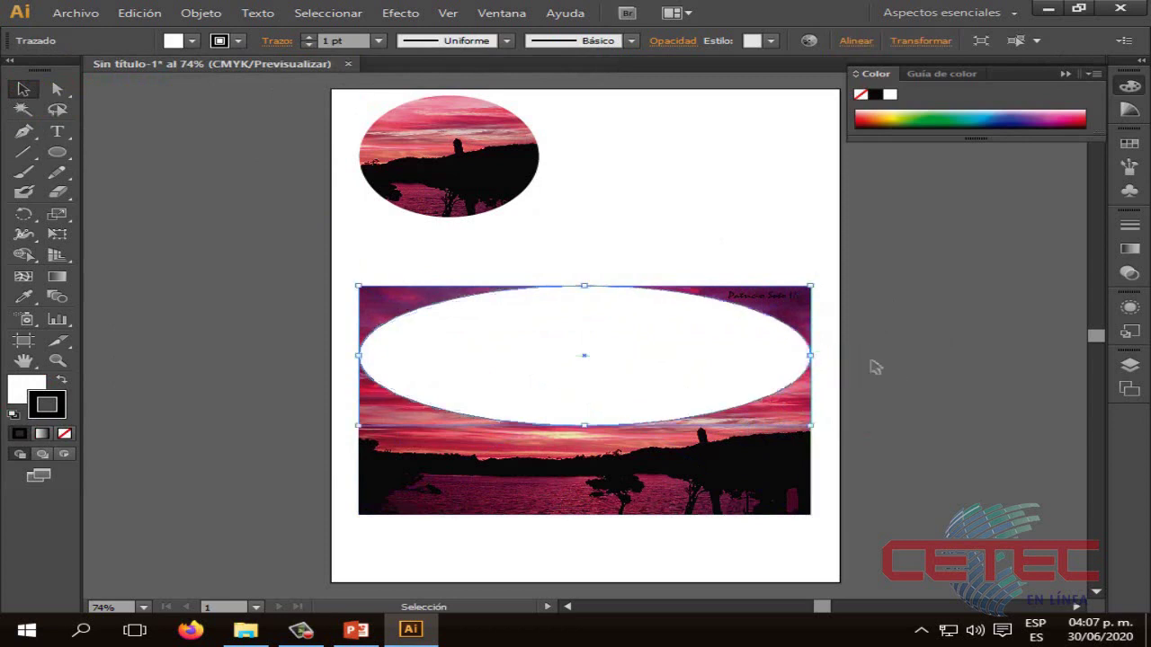
pyautogui.press('Down')
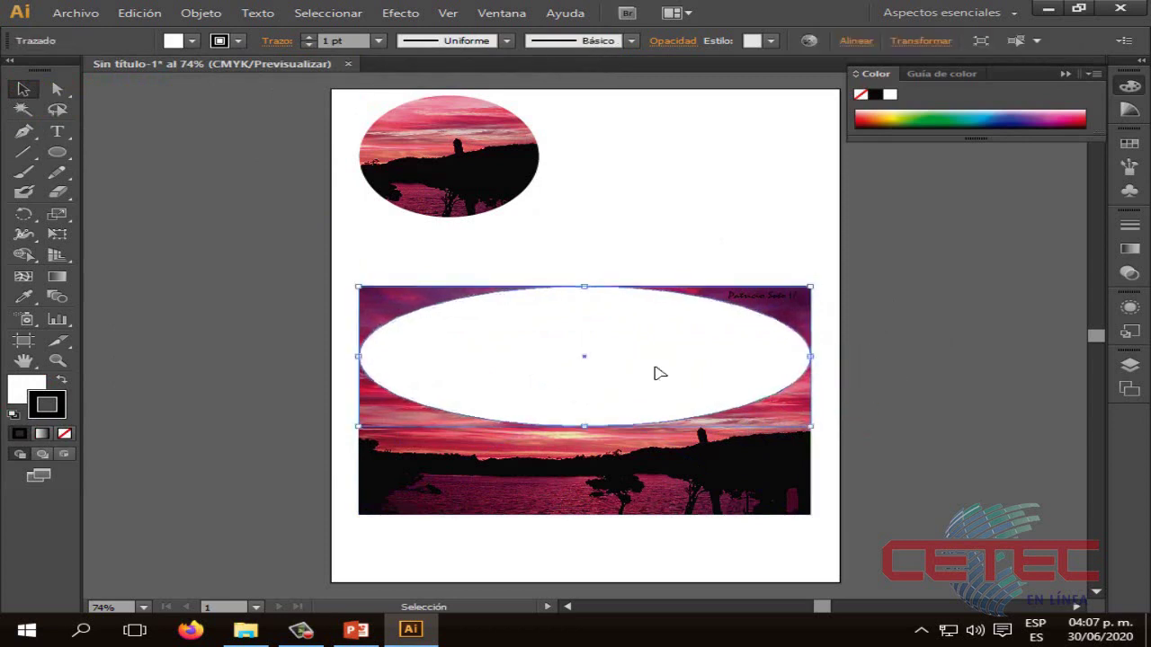
pyautogui.press('Down')
pyautogui.press('Down')
pyautogui.press('Down')
pyautogui.press('Down')
# Step: Draw a small white rectangle and shape it into a narrow bar at the photo's lower-left
pyautogui.click(701, 256)
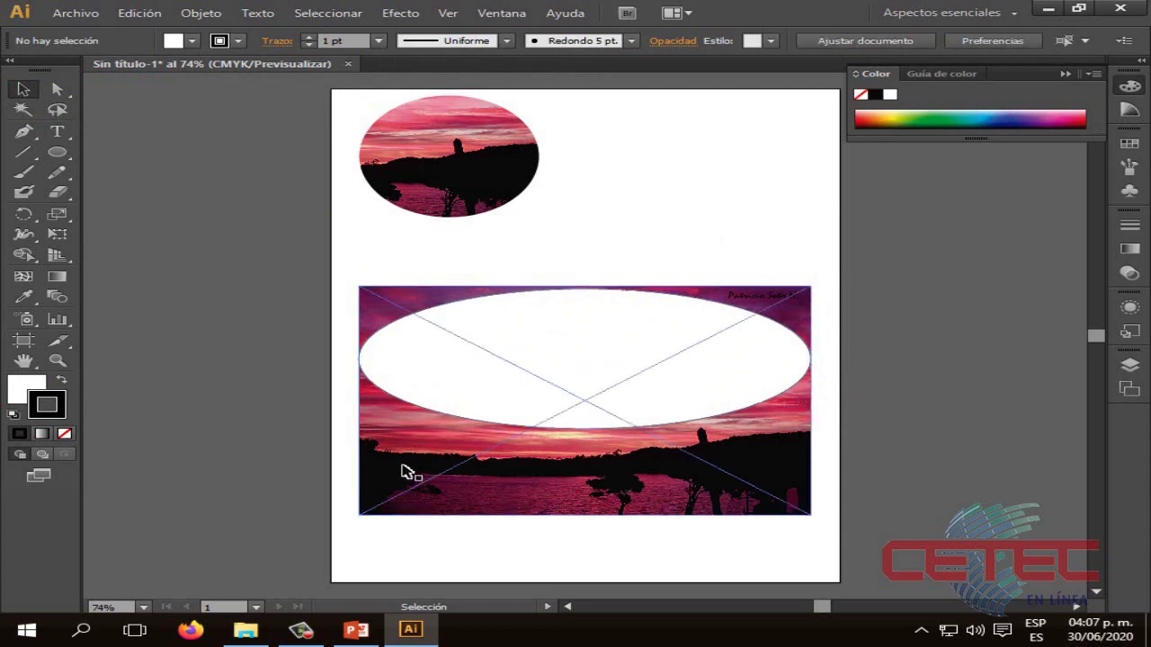
pyautogui.moveTo(57, 153)
pyautogui.mouseDown()
pyautogui.moveTo(101, 167)
pyautogui.moveTo(106, 152)
pyautogui.mouseUp()
pyautogui.moveTo(617, 186)
pyautogui.mouseDown()
pyautogui.moveTo(643, 252)
pyautogui.moveTo(652, 245)
pyautogui.mouseUp()
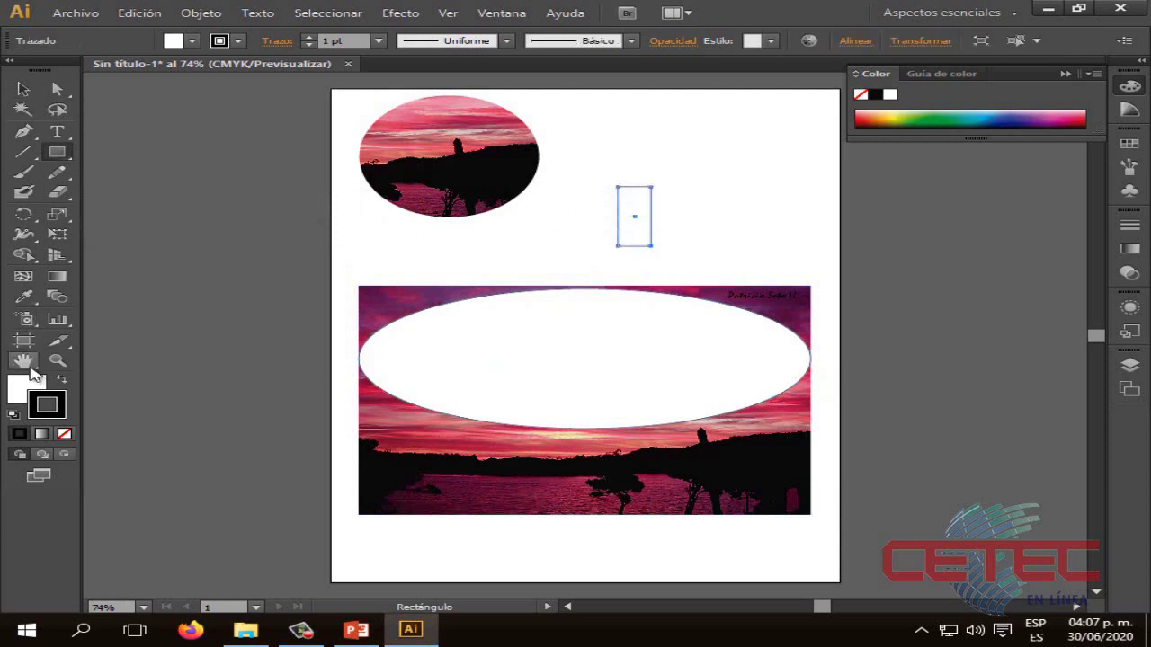
pyautogui.press('v')
pyautogui.moveTo(634, 216)
pyautogui.mouseDown()
pyautogui.moveTo(431, 472)
pyautogui.moveTo(390, 495)
pyautogui.moveTo(376, 486)
pyautogui.mouseUp()
pyautogui.click(406, 546)
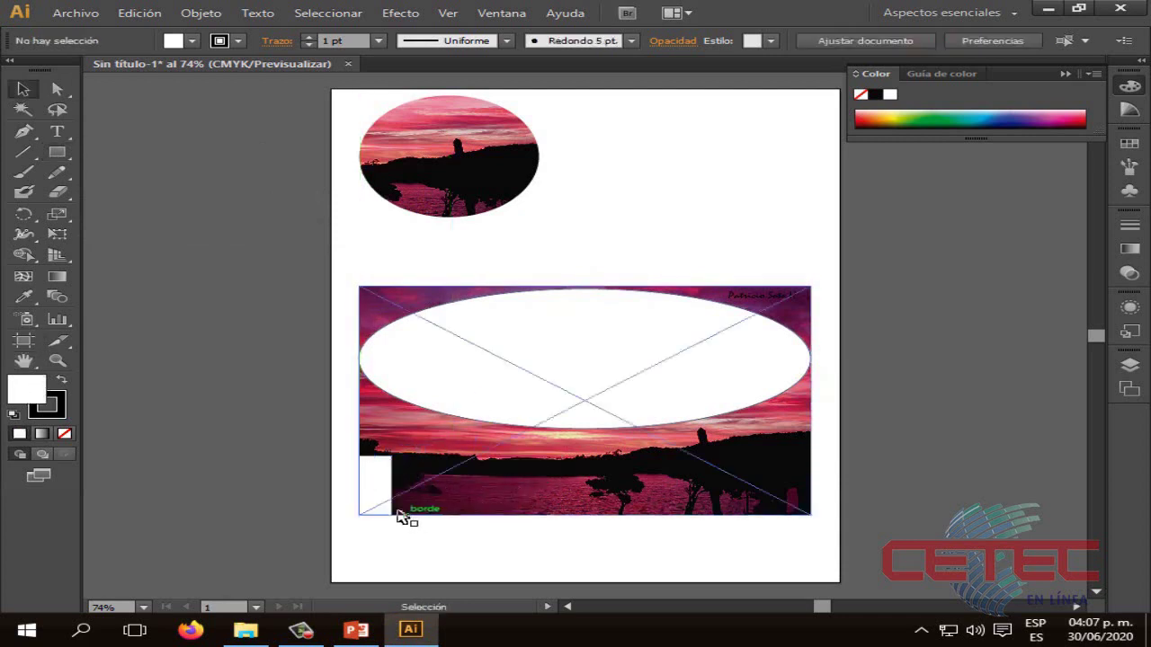
pyautogui.click(369, 476)
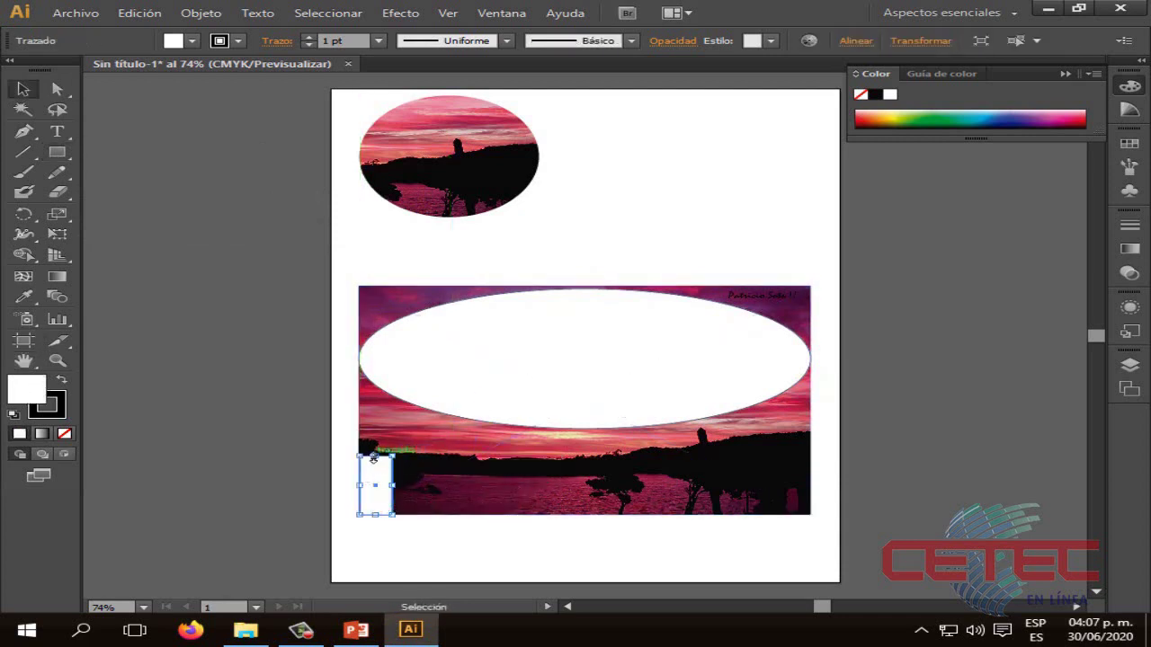
pyautogui.moveTo(374, 456); pyautogui.dragTo(375, 449)
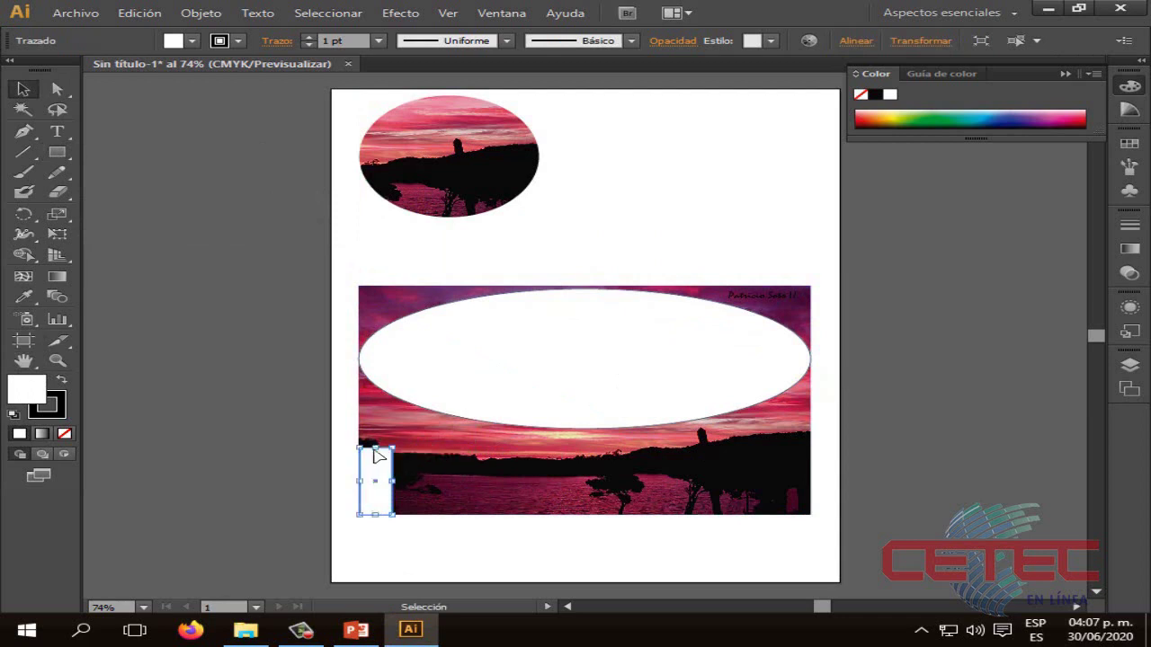
pyautogui.moveTo(386, 482); pyautogui.dragTo(386, 483)
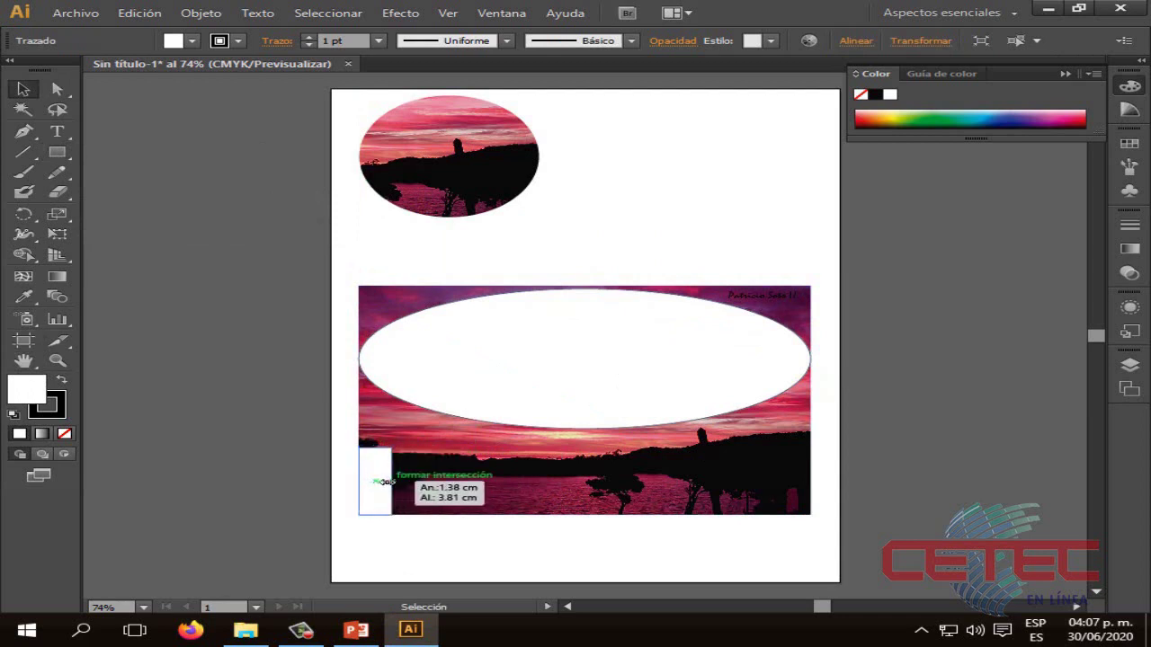
pyautogui.moveTo(385, 482); pyautogui.dragTo(388, 481)
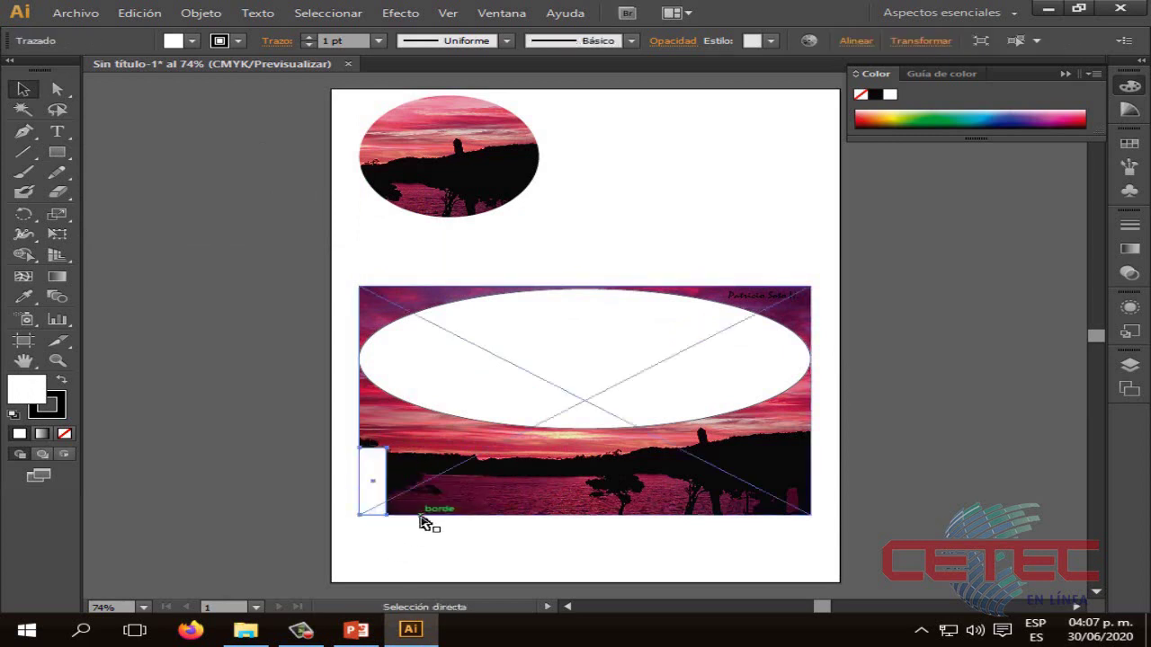
# Step: Paste copies of the white bar and space them evenly along the photo's bottom edge
pyautogui.hotkey('ctrl', 'v')
pyautogui.moveTo(594, 355); pyautogui.dragTo(427, 505)
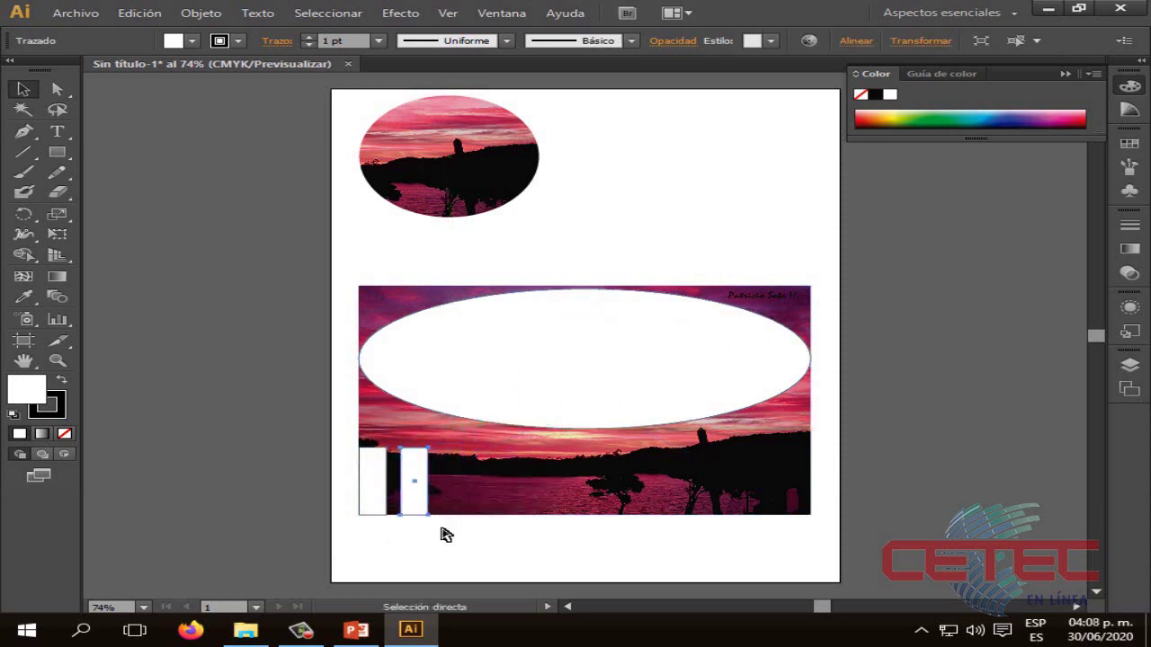
pyautogui.hotkey('ctrl', 'v')
pyautogui.moveTo(581, 360); pyautogui.dragTo(455, 508)
pyautogui.hotkey('ctrl', 'v')
pyautogui.moveTo(585, 355); pyautogui.dragTo(509, 504)
pyautogui.hotkey('ctrl', 'v')
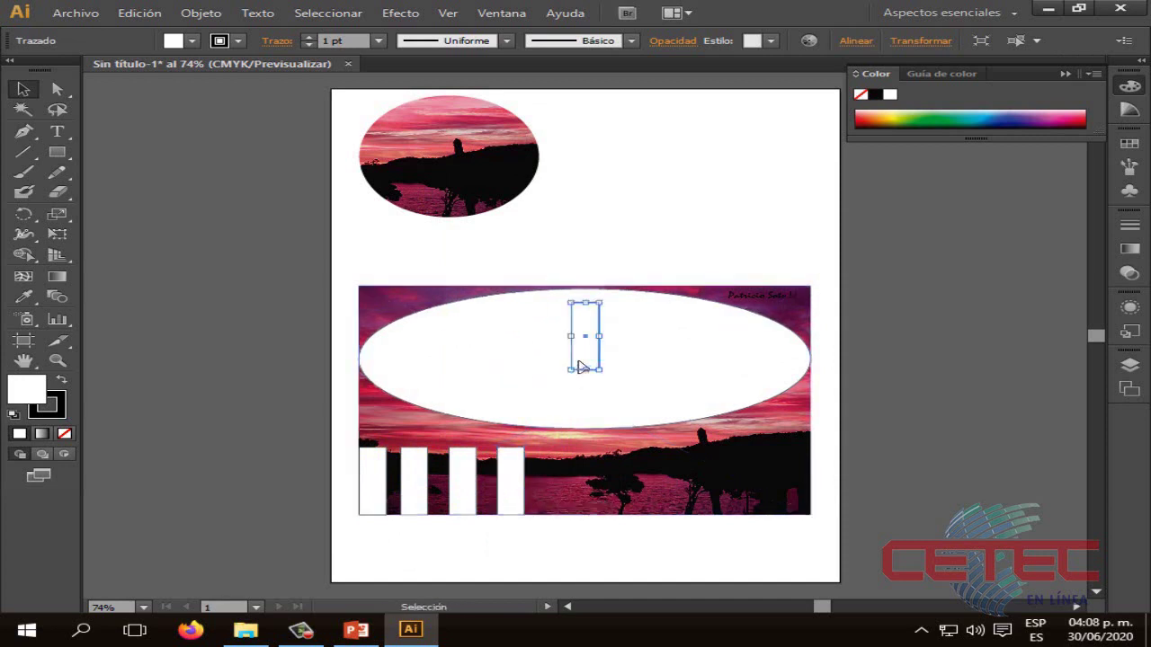
pyautogui.moveTo(583, 360)
pyautogui.mouseDown()
pyautogui.moveTo(571, 508)
pyautogui.moveTo(557, 511)
pyautogui.mouseUp()
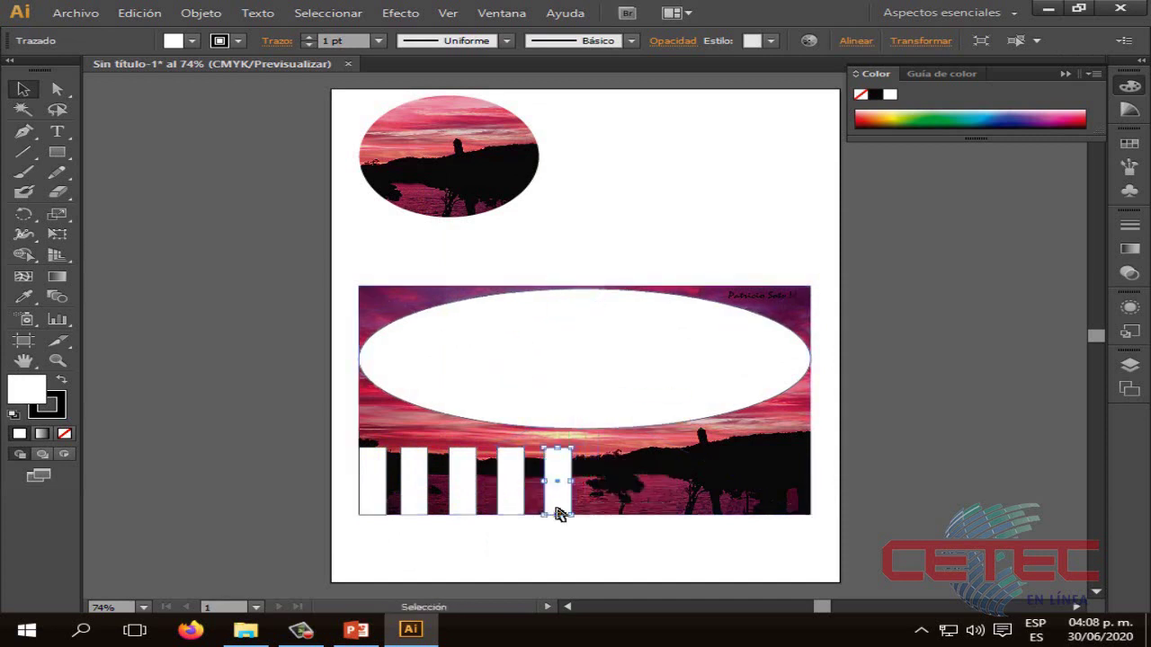
pyautogui.hotkey('ctrl', 'v')
pyautogui.moveTo(584, 378); pyautogui.dragTo(610, 511)
pyautogui.hotkey('ctrl', 'v')
pyautogui.moveTo(592, 364); pyautogui.dragTo(661, 509)
pyautogui.hotkey('ctrl', 'v')
pyautogui.moveTo(588, 360); pyautogui.dragTo(701, 506)
pyautogui.hotkey('ctrl', 'v')
pyautogui.moveTo(593, 351)
pyautogui.mouseDown()
pyautogui.moveTo(752, 467)
pyautogui.moveTo(758, 497)
pyautogui.mouseUp()
pyautogui.hotkey('ctrl', 'v')
pyautogui.moveTo(585, 354); pyautogui.dragTo(795, 502)
pyautogui.click(765, 559)
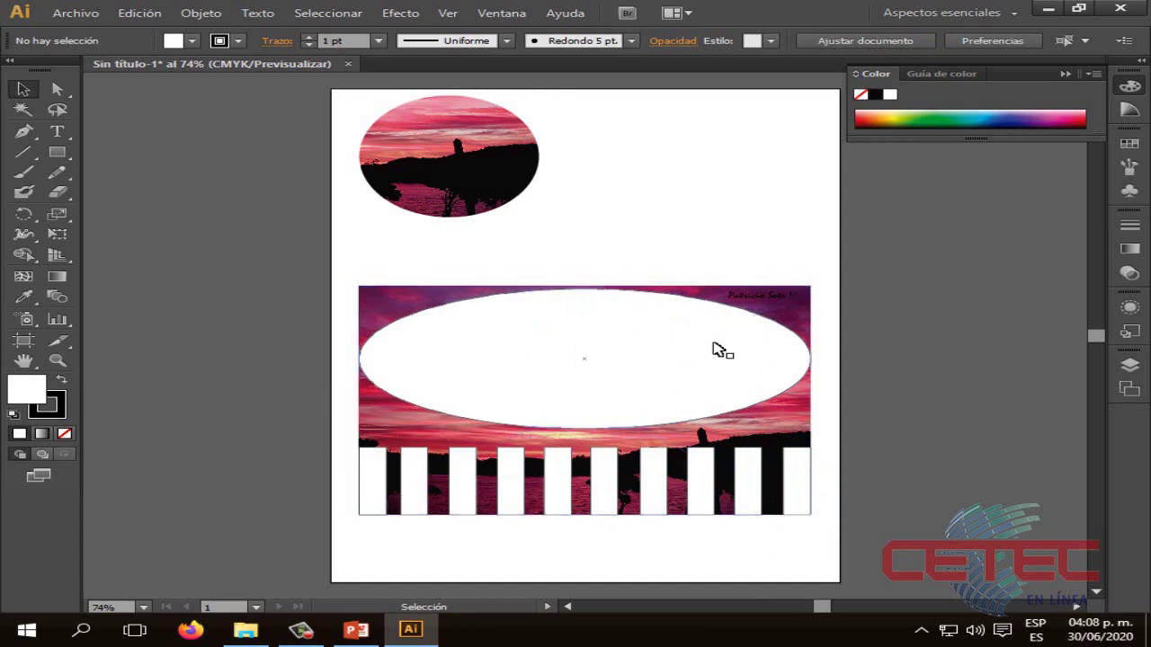
# Step: Bring up the Buscatrazos panel and dock it with the other panels
pyautogui.click(1064, 74)
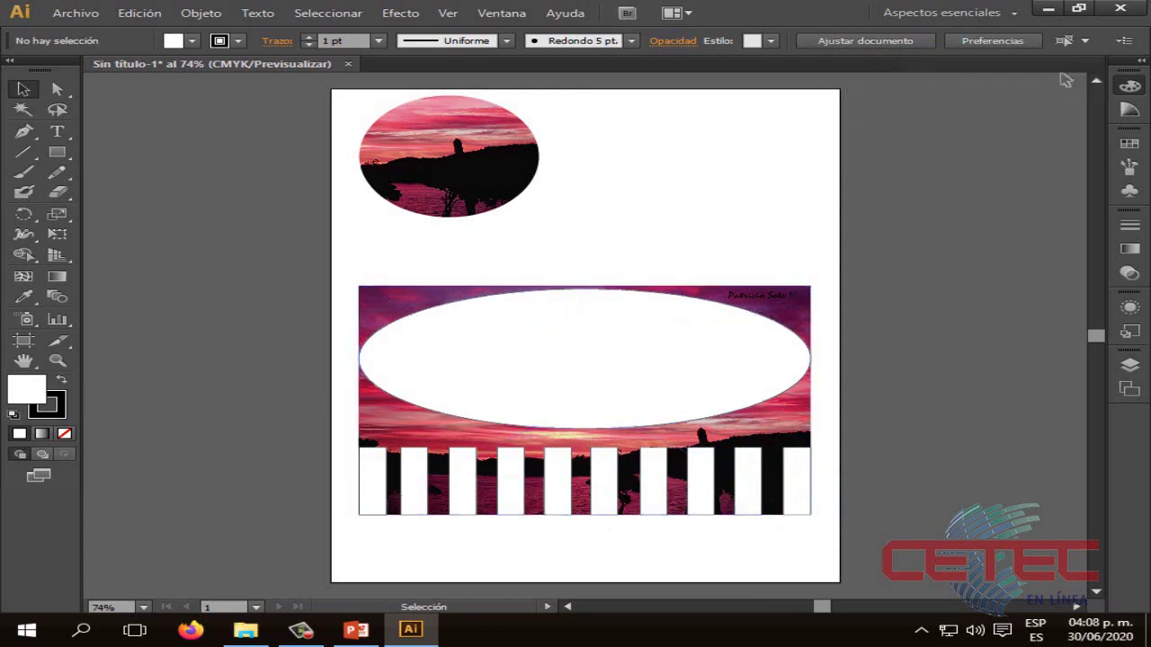
pyautogui.click(501, 13)
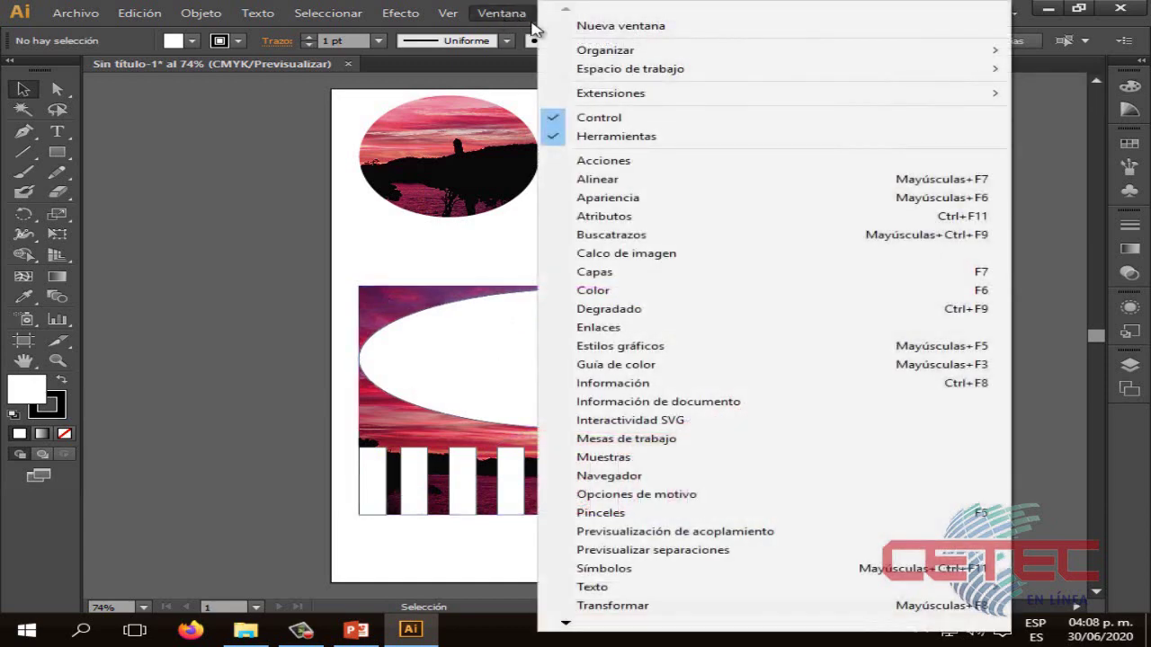
pyautogui.click(509, 25)
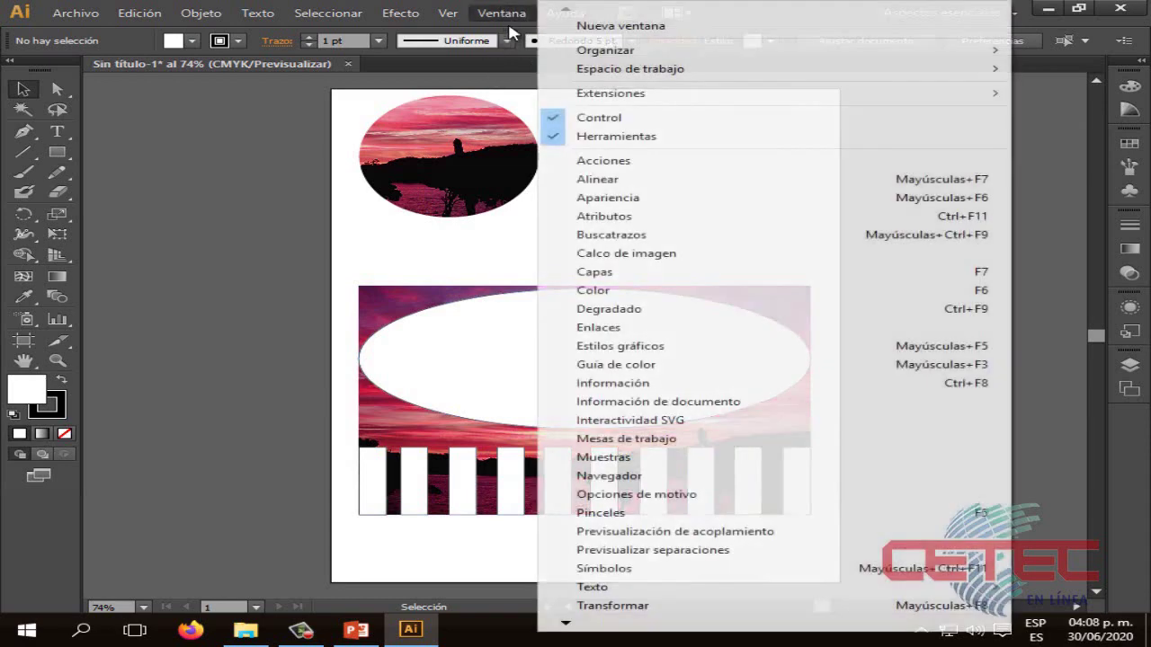
pyautogui.click(599, 235)
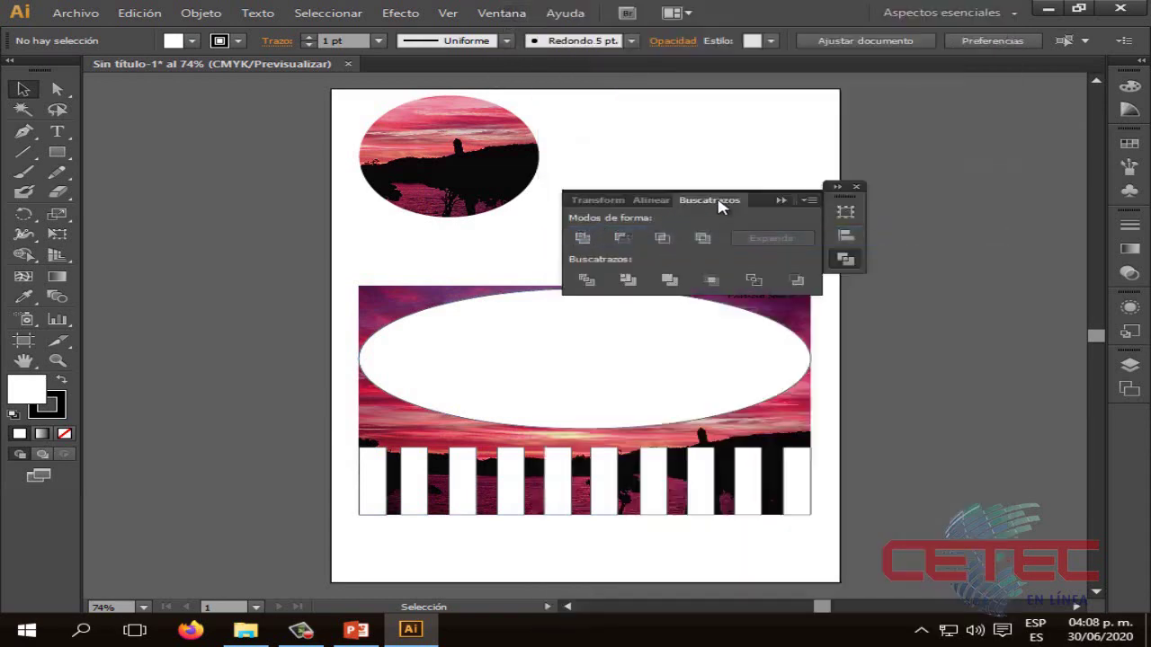
pyautogui.moveTo(719, 205)
pyautogui.mouseDown()
pyautogui.moveTo(618, 207)
pyautogui.moveTo(700, 209)
pyautogui.mouseUp()
pyautogui.moveTo(780, 207); pyautogui.dragTo(1032, 206)
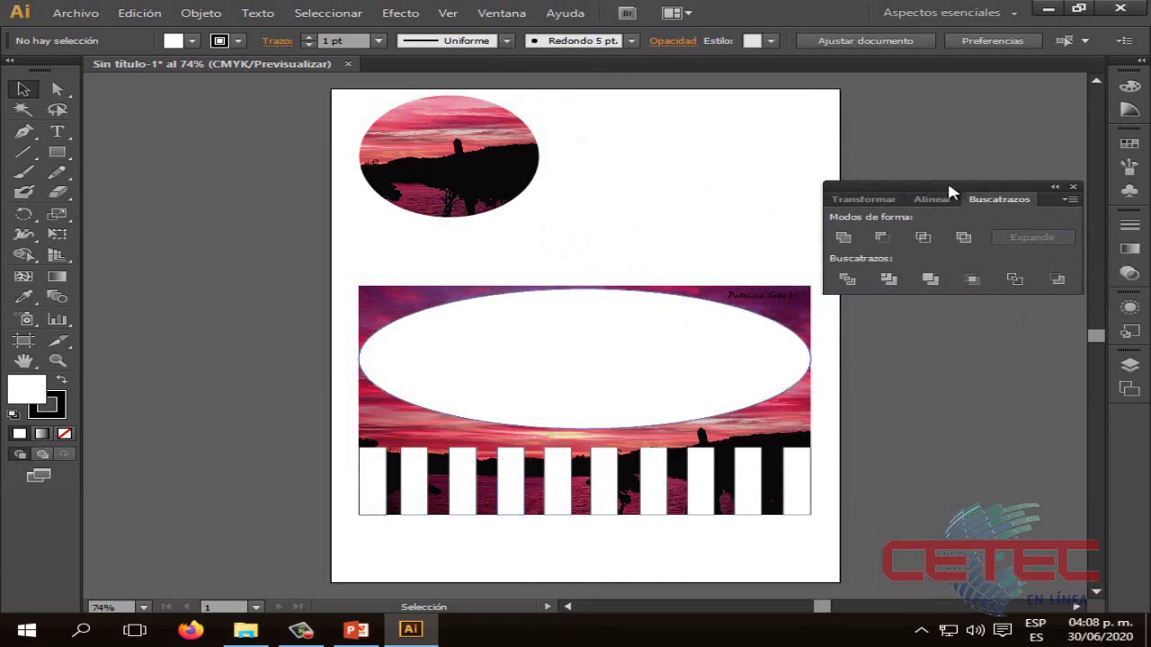
# Step: Check the Buscatrazos options menu, then select the large white ellipse
pyautogui.click(1066, 199)
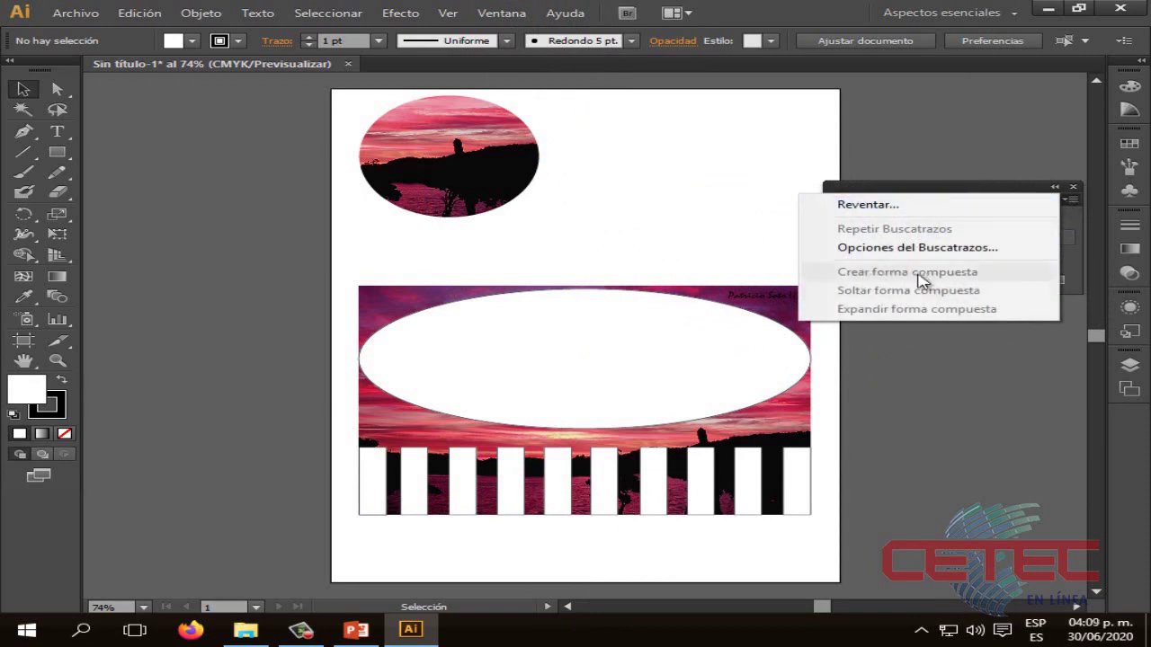
pyautogui.click(882, 355)
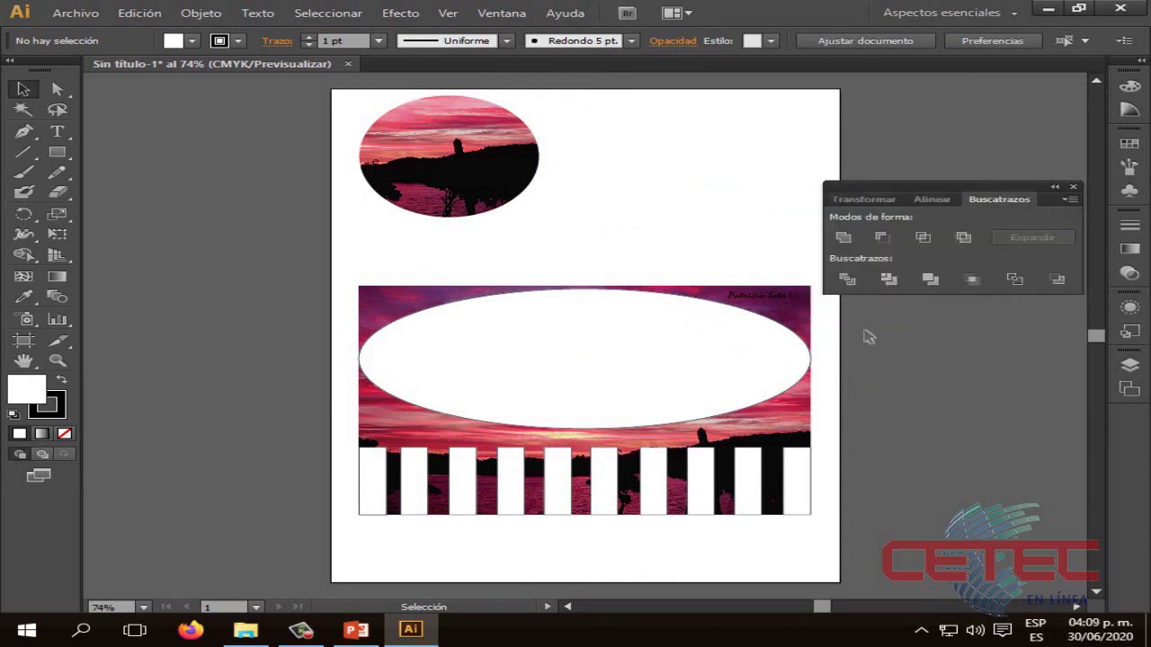
pyautogui.click(677, 326)
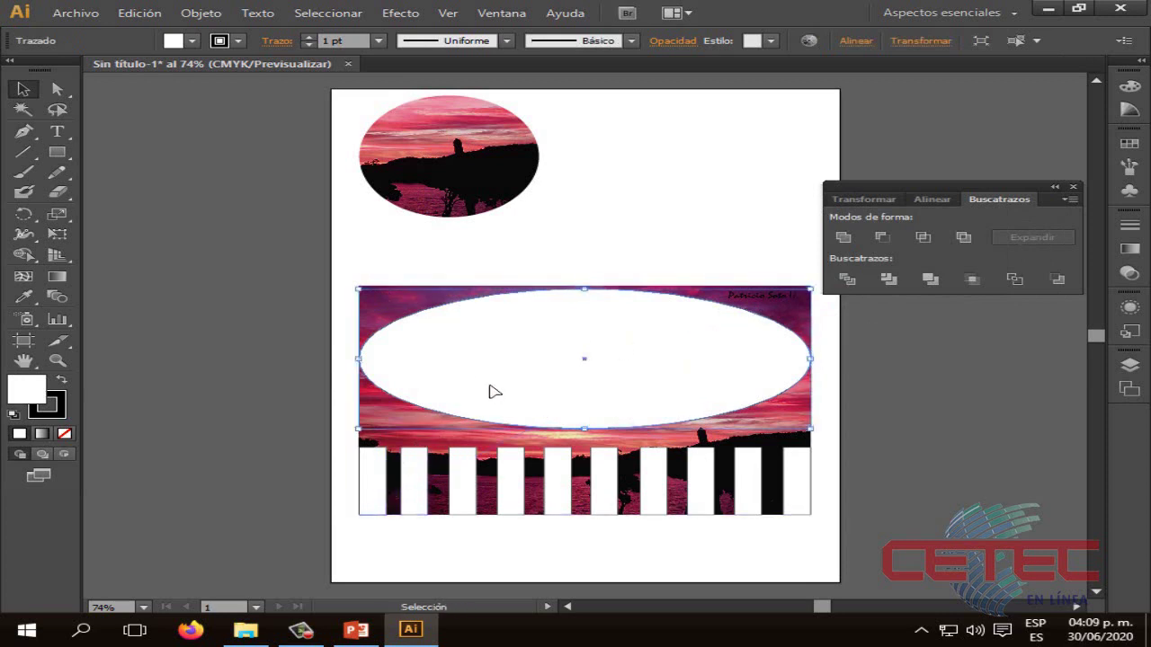
# Step: Add every white stripe to the selection alongside the ellipse
pyautogui.keyDown('shift'); pyautogui.click(378, 490); pyautogui.keyUp('shift')
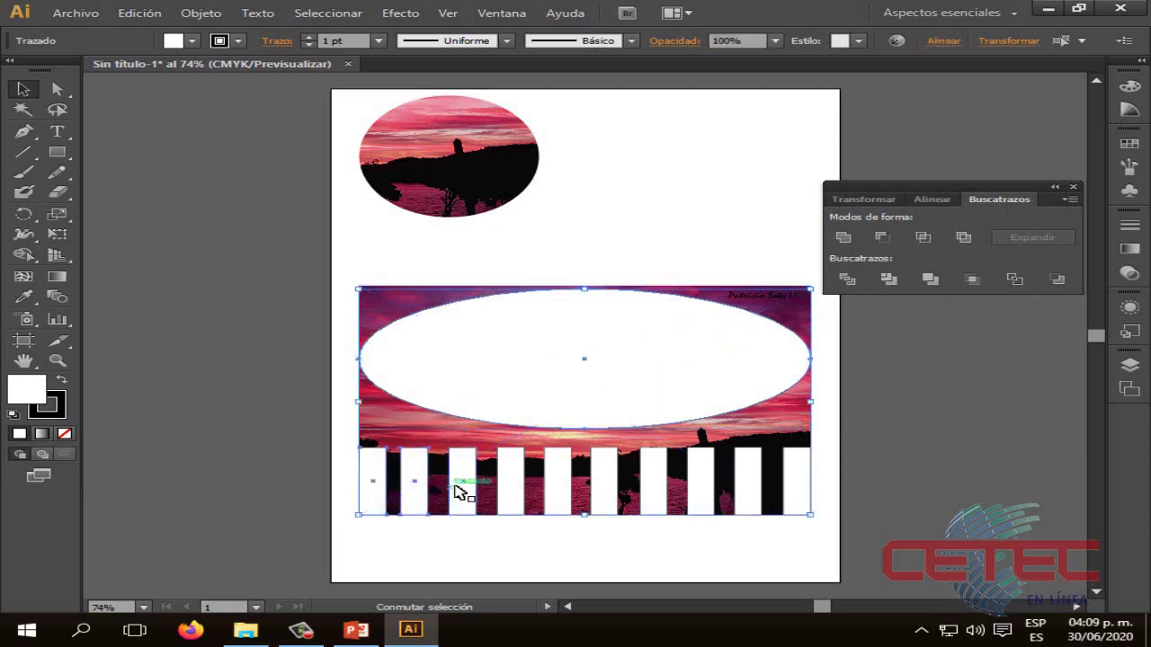
pyautogui.keyDown('shift'); pyautogui.click(506, 485); pyautogui.keyUp('shift')
pyautogui.keyDown('shift'); pyautogui.click(556, 490); pyautogui.keyUp('shift')
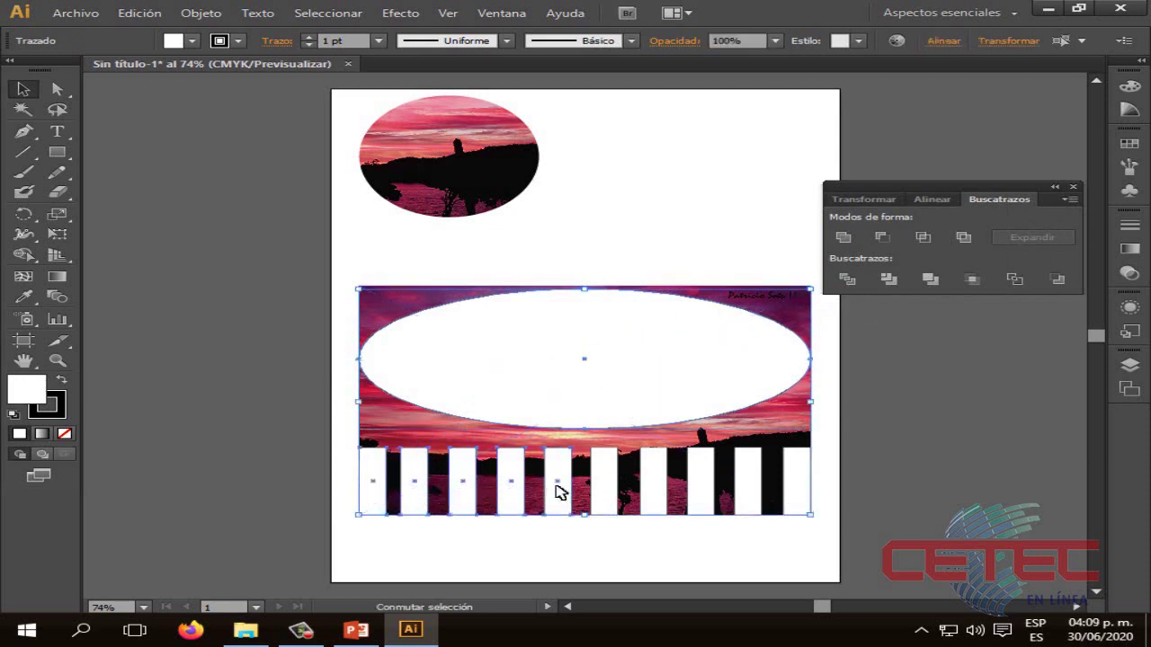
pyautogui.keyDown('shift'); pyautogui.click(602, 490); pyautogui.keyUp('shift')
pyautogui.keyDown('shift'); pyautogui.click(652, 489); pyautogui.keyUp('shift')
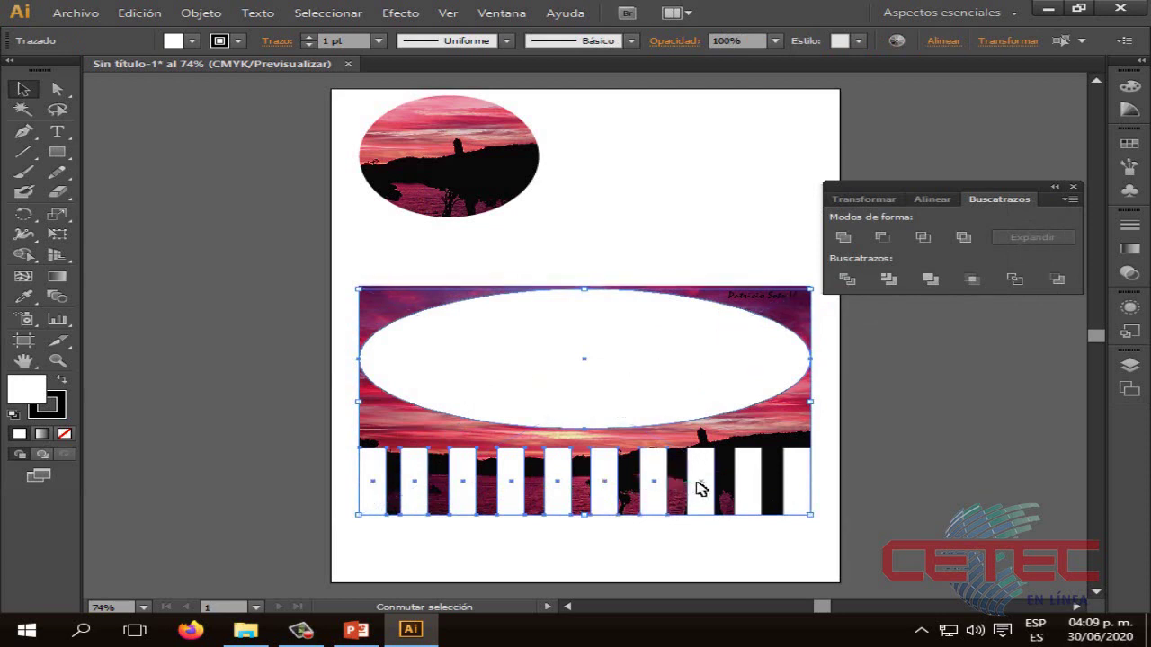
pyautogui.keyDown('shift'); pyautogui.click(700, 489); pyautogui.keyUp('shift')
pyautogui.keyDown('shift'); pyautogui.click(753, 486); pyautogui.keyUp('shift')
pyautogui.keyDown('shift'); pyautogui.click(791, 492); pyautogui.keyUp('shift')
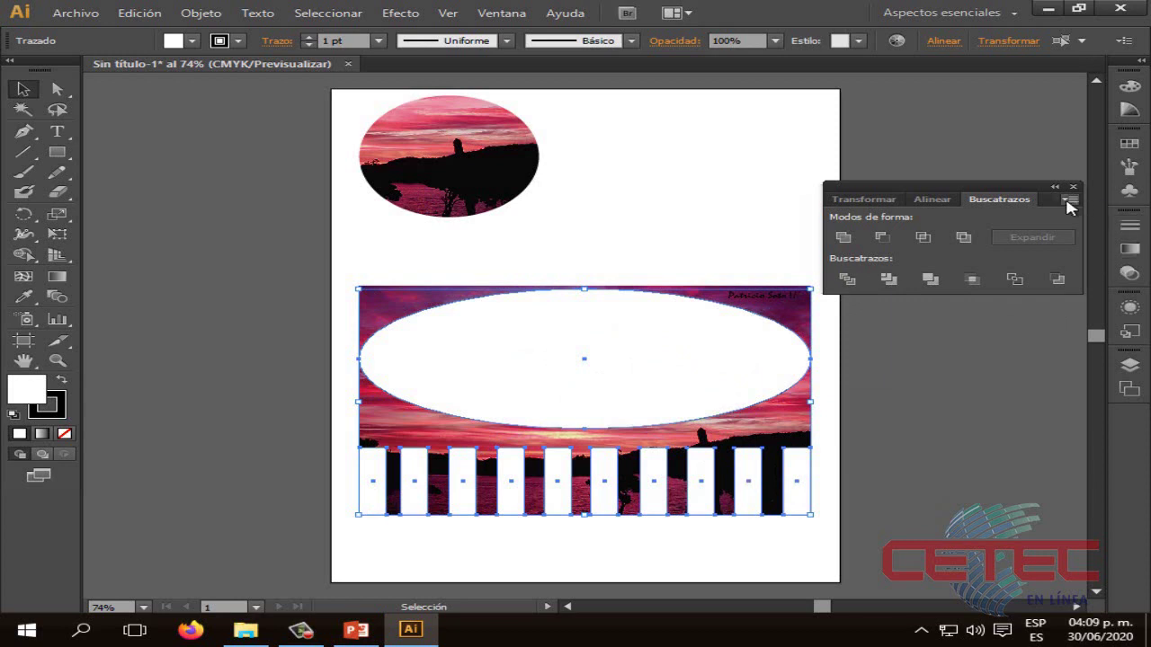
# Step: Combine the white shapes with Crear forma compuesta, then select them with the sunset photo
pyautogui.click(1069, 200)
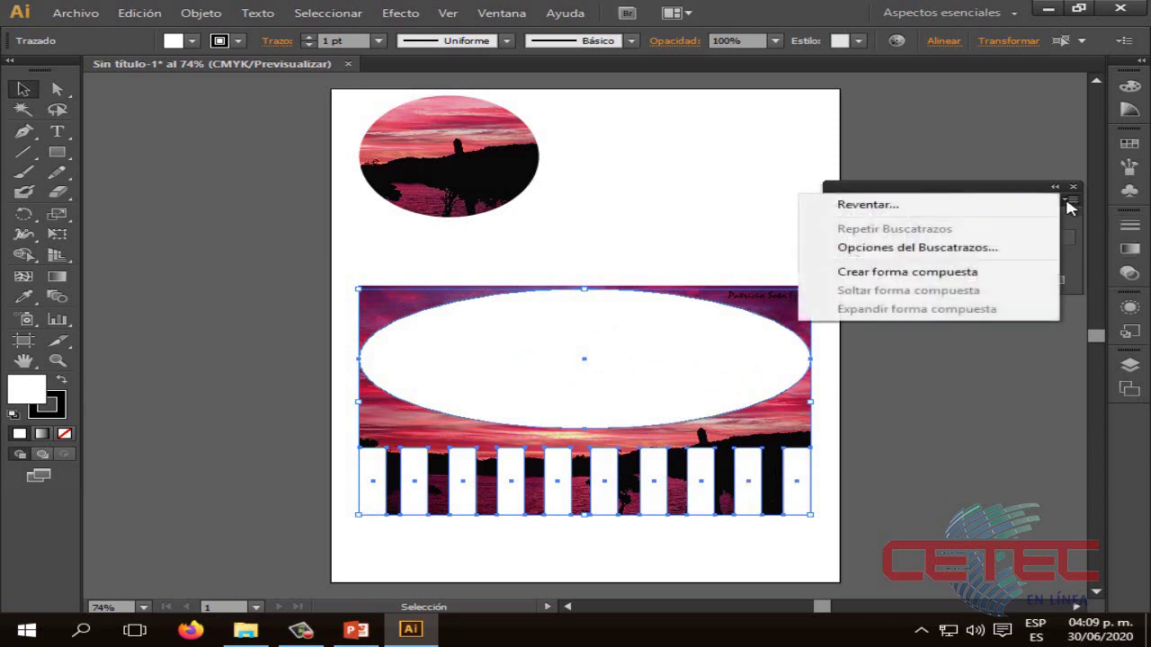
pyautogui.click(887, 272)
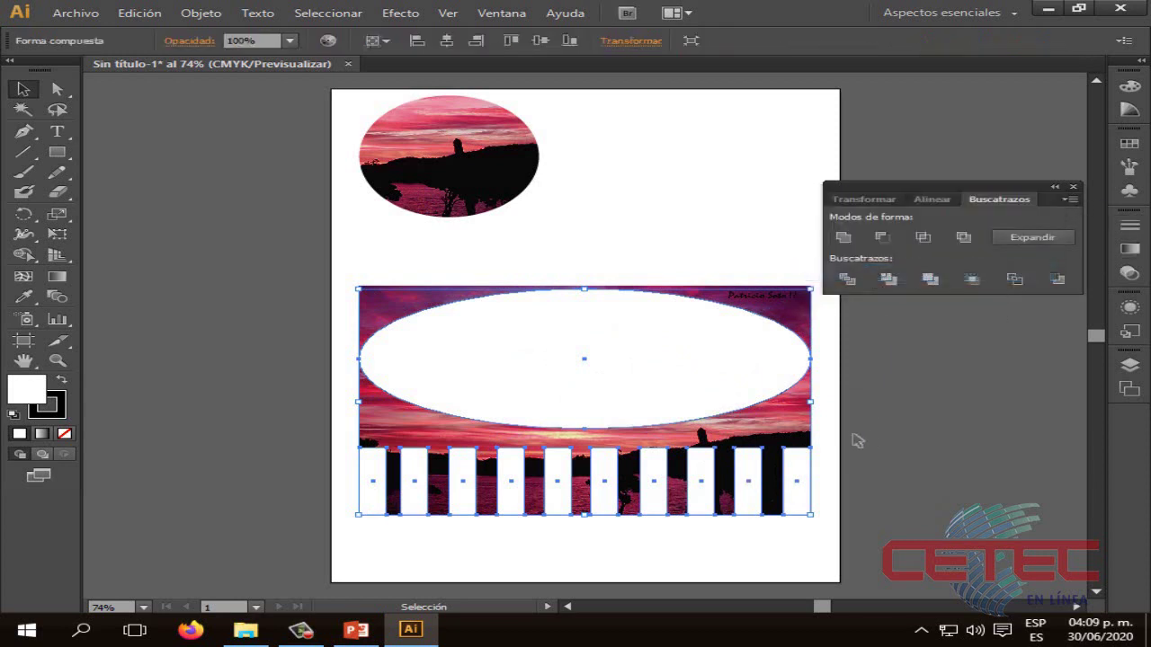
pyautogui.click(825, 437)
pyautogui.moveTo(812, 533); pyautogui.dragTo(357, 275)
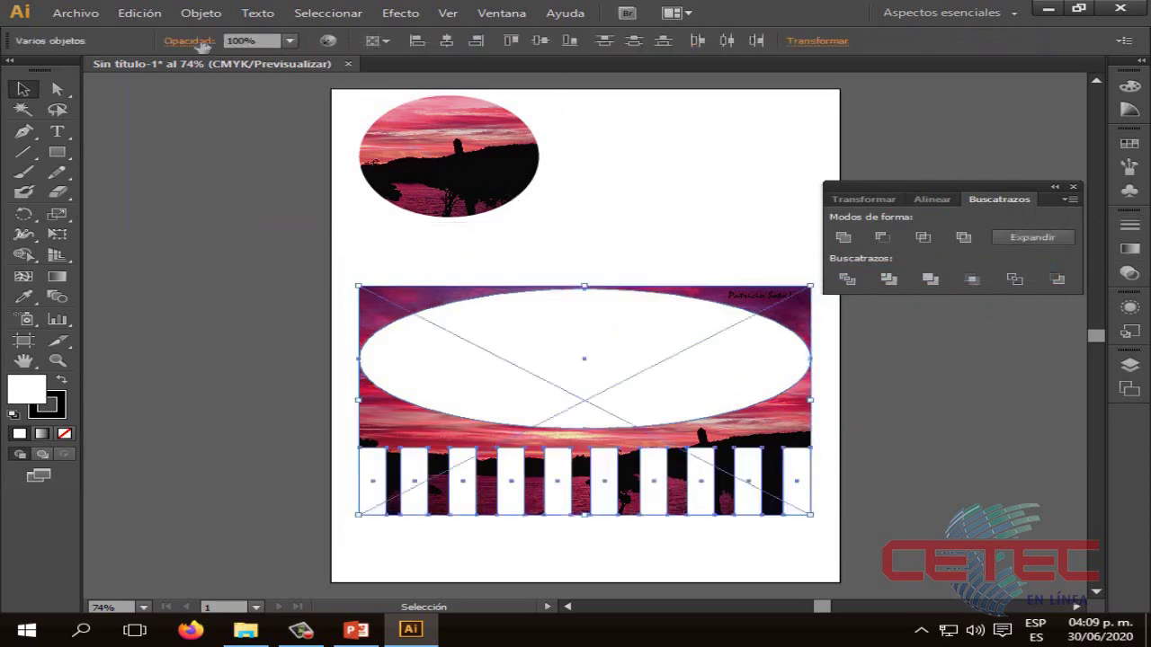
pyautogui.click(200, 12)
pyautogui.moveTo(267, 507)
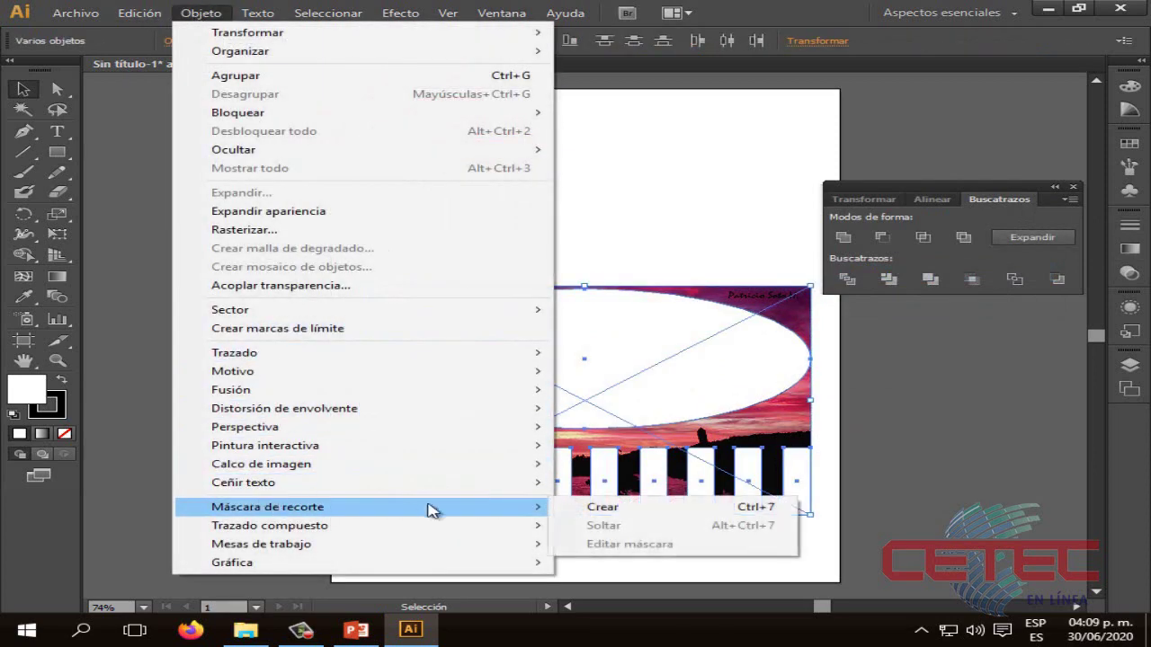
# Step: Clip the sunset photo to the compound shape and reselect the clipped group
pyautogui.click(576, 507)
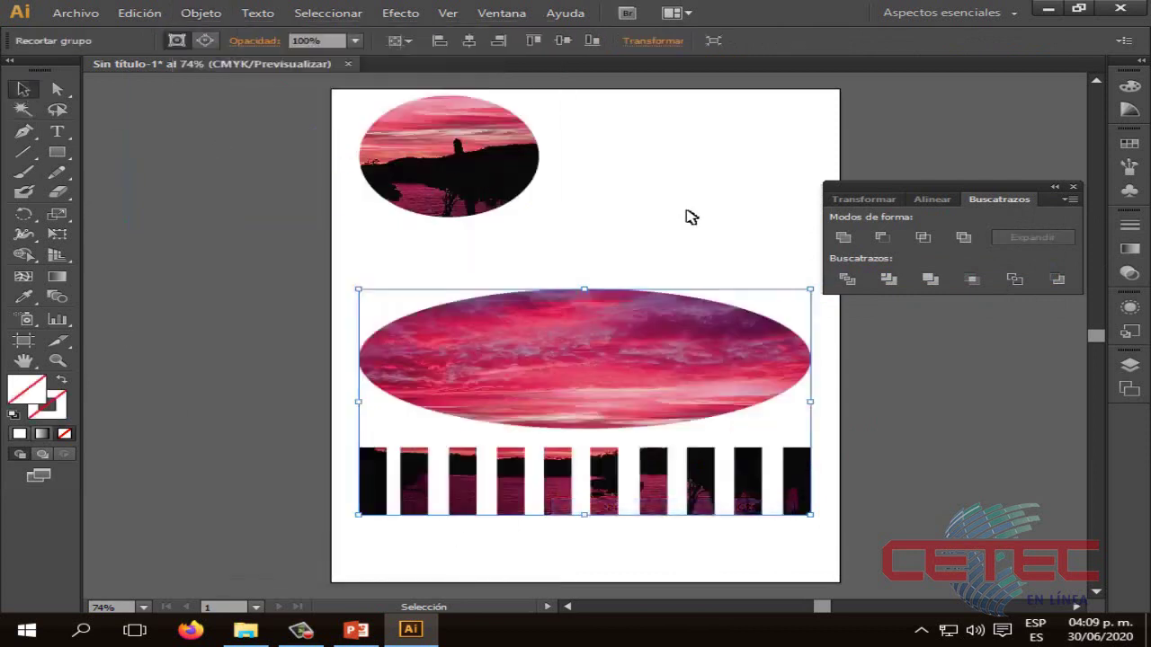
pyautogui.click(817, 431)
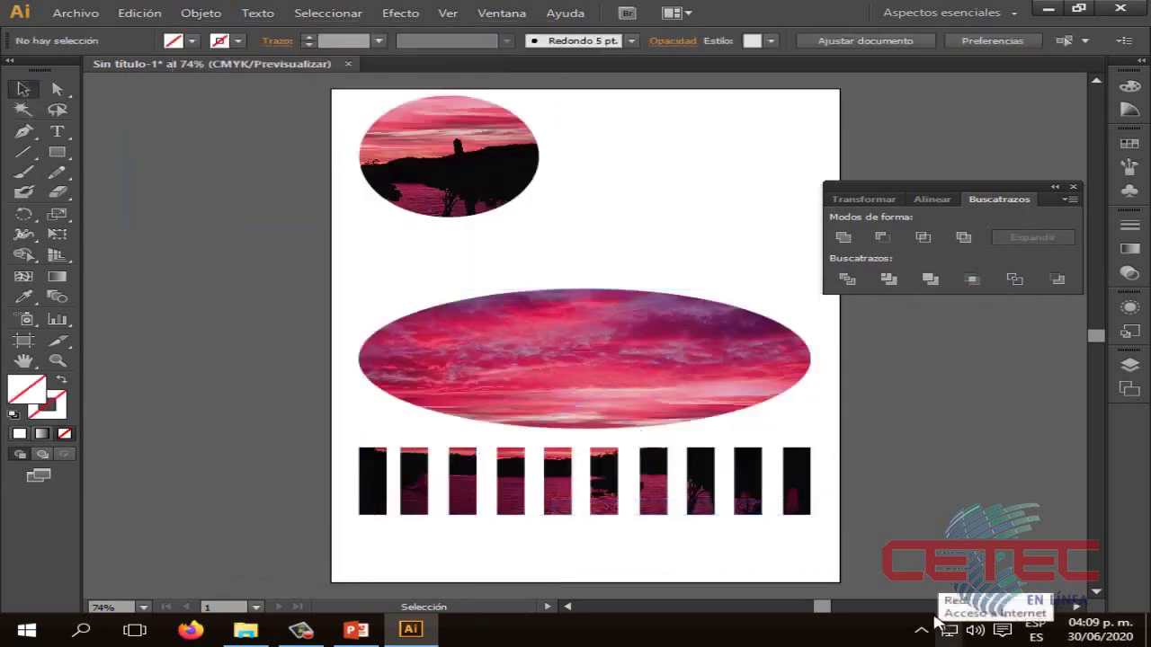
pyautogui.moveTo(833, 542); pyautogui.dragTo(327, 286)
# Step: Shrink the clipped group and move it beside the round photo at the top right
pyautogui.moveTo(812, 518)
pyautogui.mouseDown()
pyautogui.moveTo(707, 455)
pyautogui.moveTo(806, 541)
pyautogui.moveTo(710, 476)
pyautogui.moveTo(629, 531)
pyautogui.mouseUp()
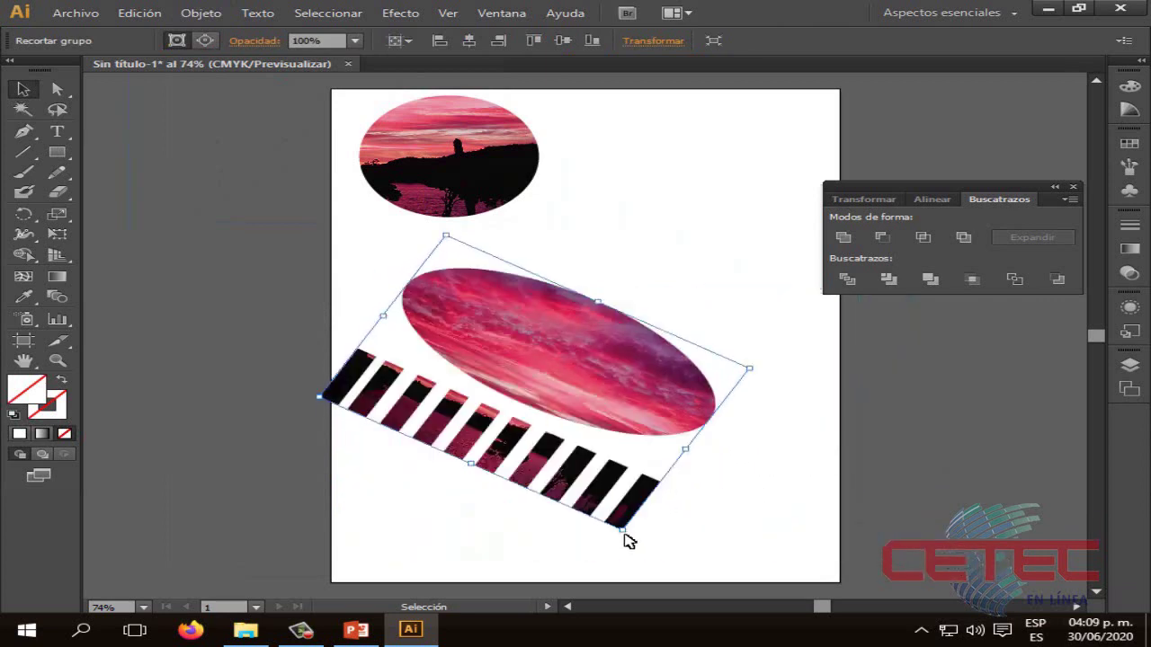
pyautogui.click(627, 540)
pyautogui.press('a')
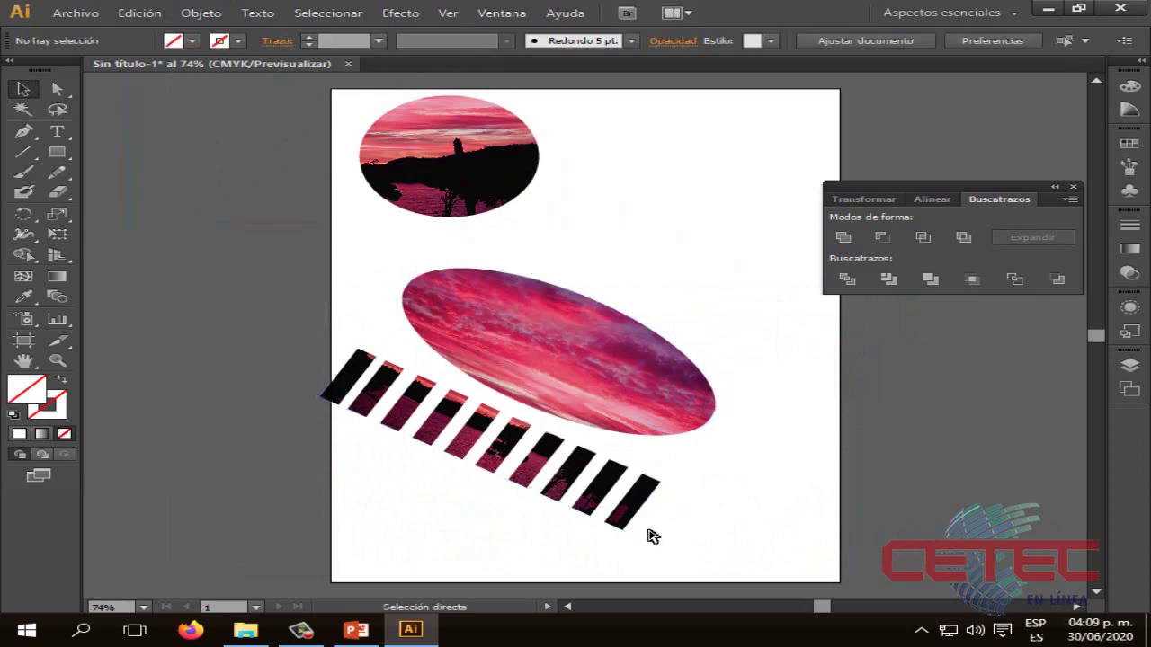
pyautogui.hotkey('ctrl', 'z')
pyautogui.hotkey('ctrl', 'z')
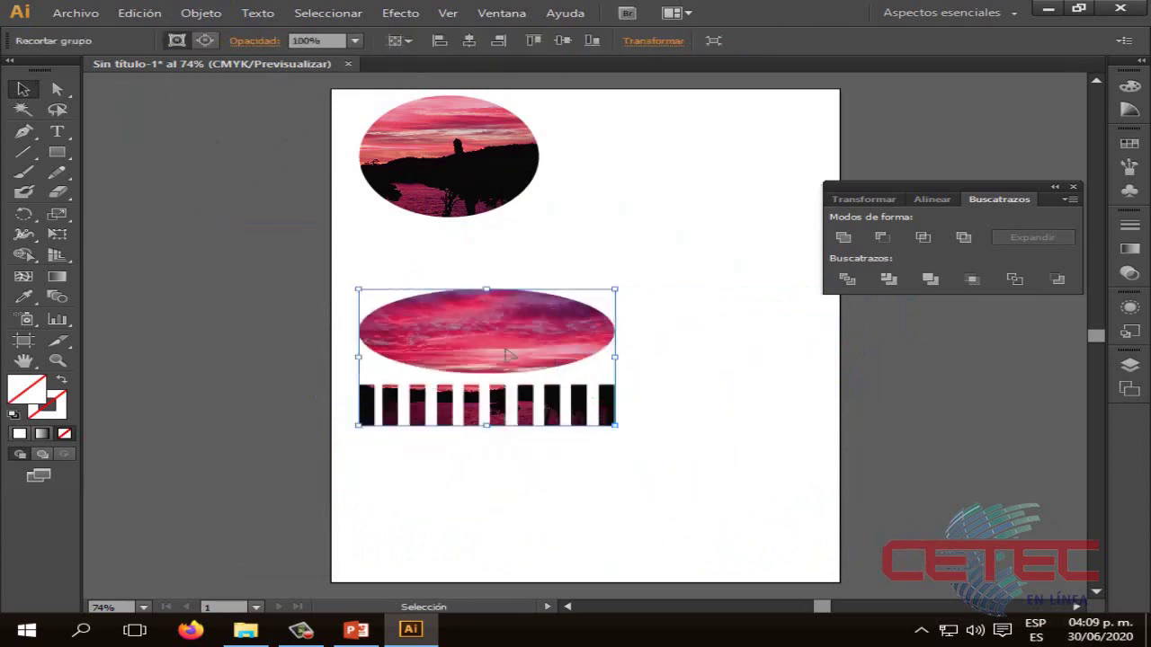
pyautogui.moveTo(495, 409); pyautogui.dragTo(711, 152)
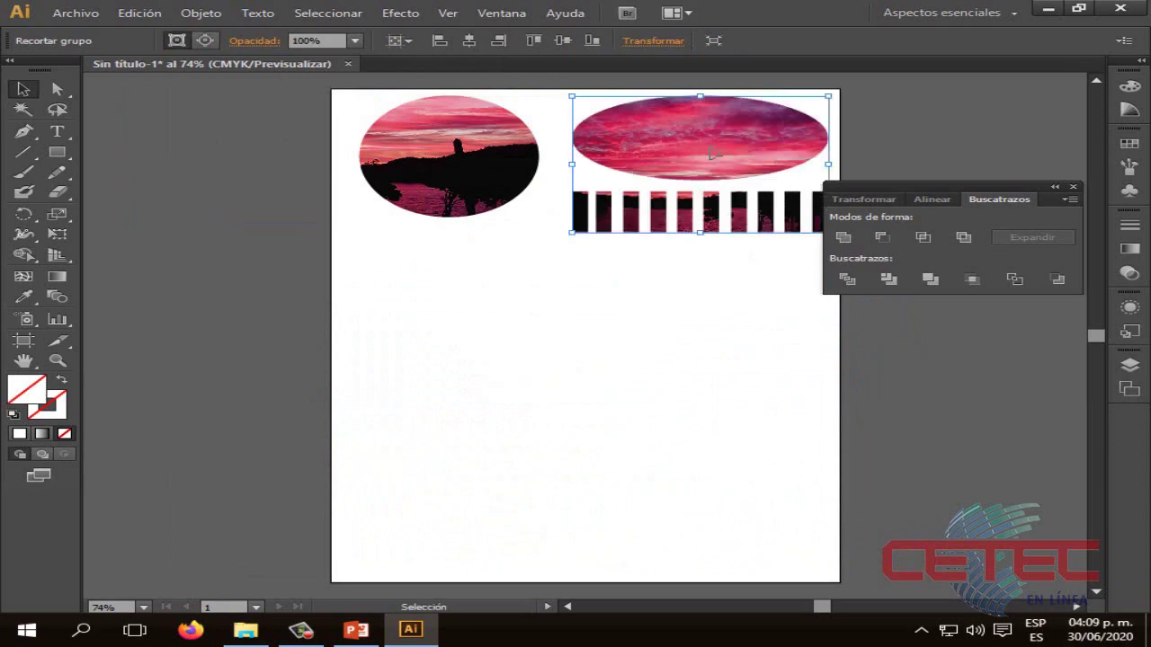
pyautogui.click(605, 439)
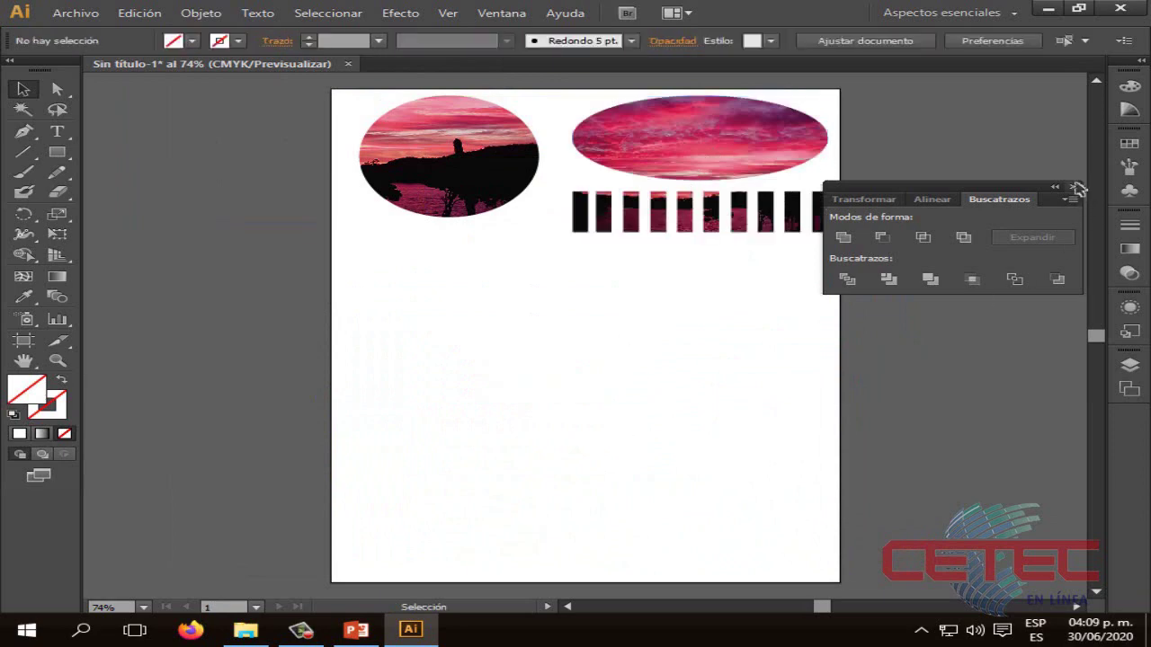
pyautogui.click(1078, 187)
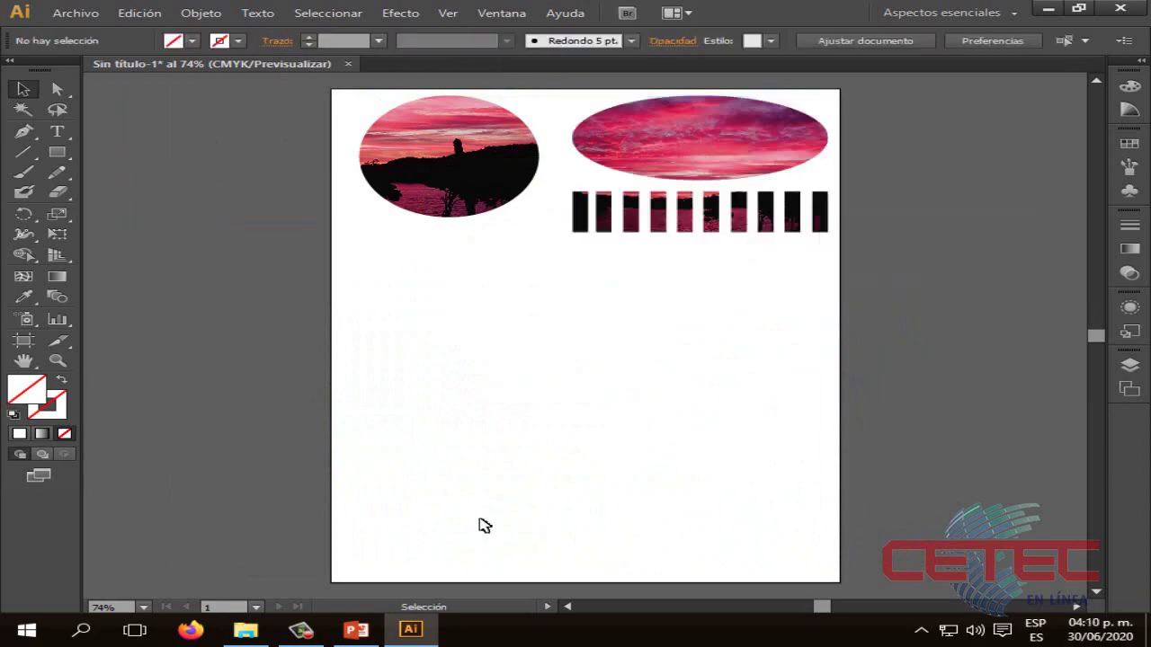
pyautogui.click(356, 629)
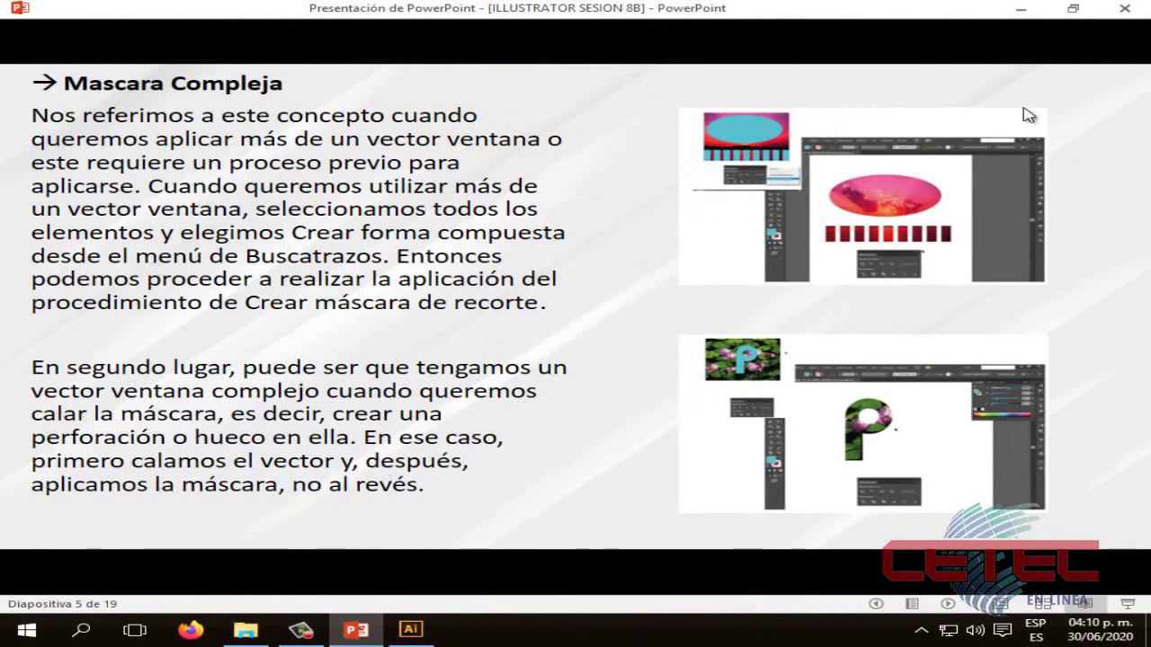
pyautogui.click(1021, 8)
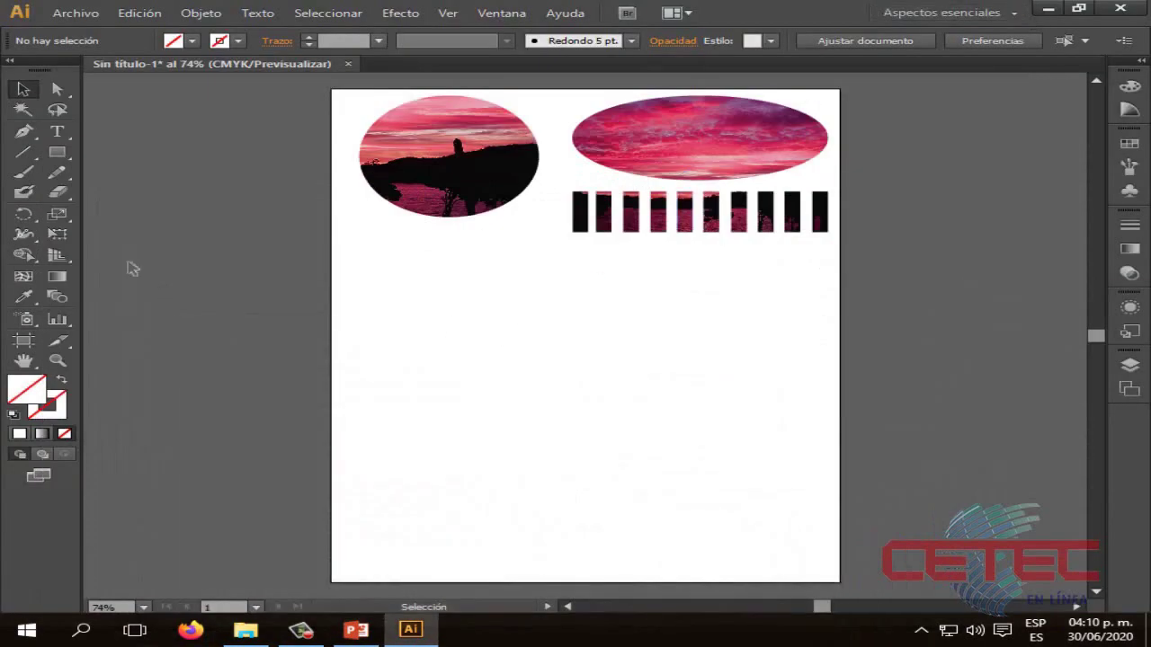
# Step: Draw a new ellipse in the lower page and give it a cyan fill
pyautogui.moveTo(68, 155); pyautogui.dragTo(167, 190)
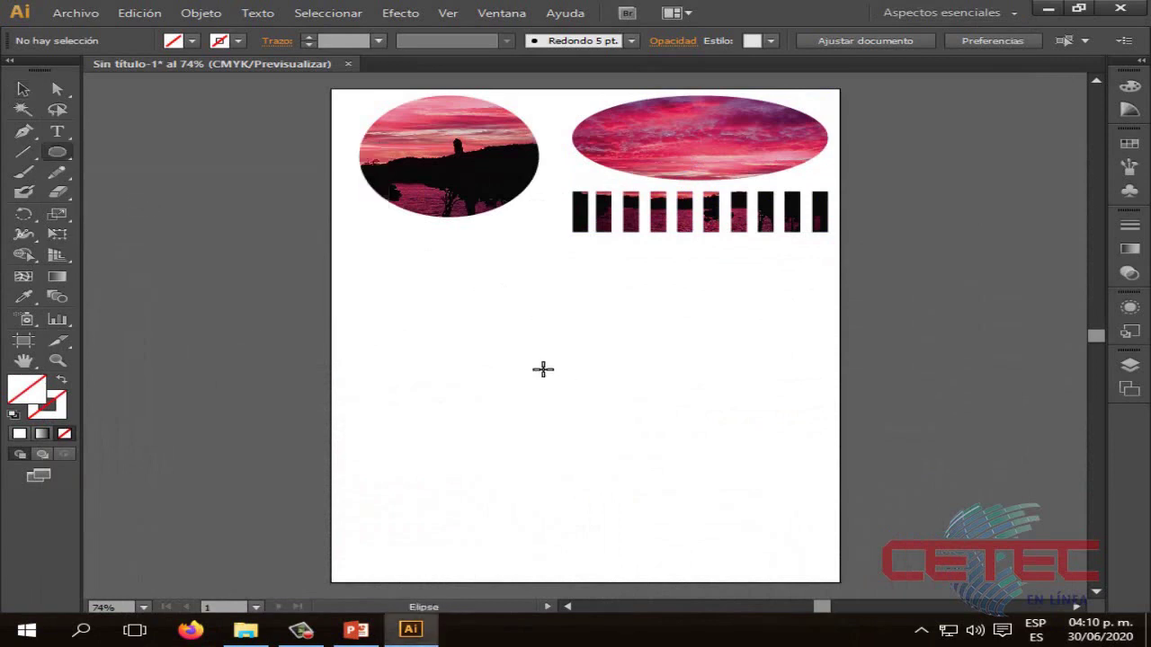
pyautogui.moveTo(470, 343); pyautogui.dragTo(585, 424)
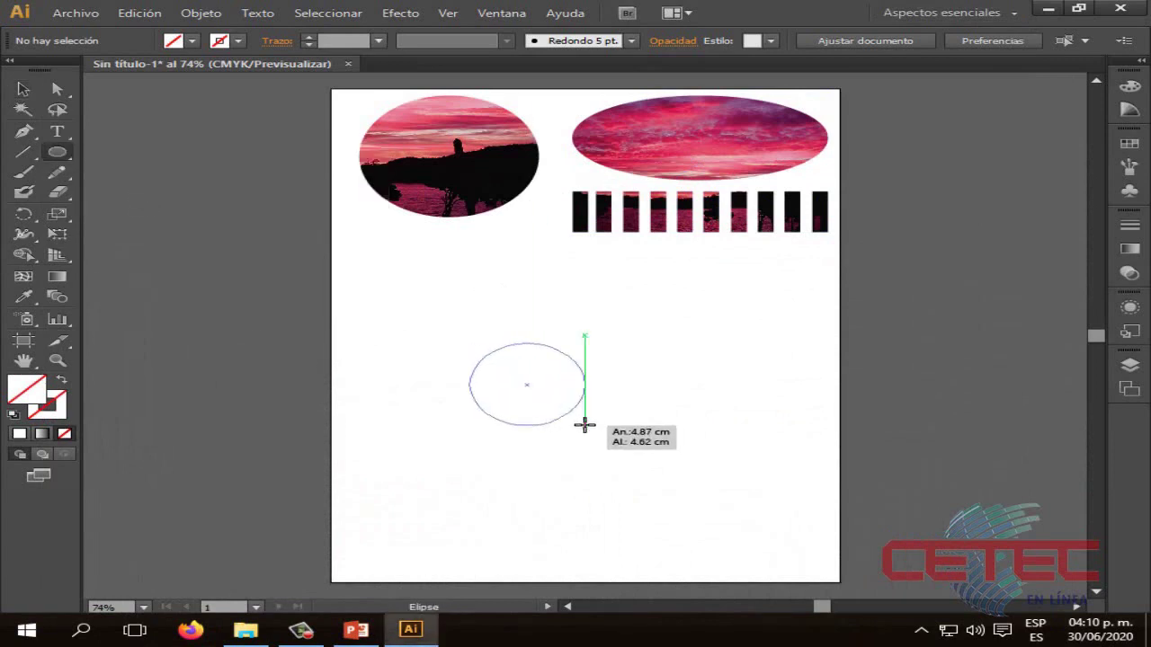
pyautogui.click(23, 89)
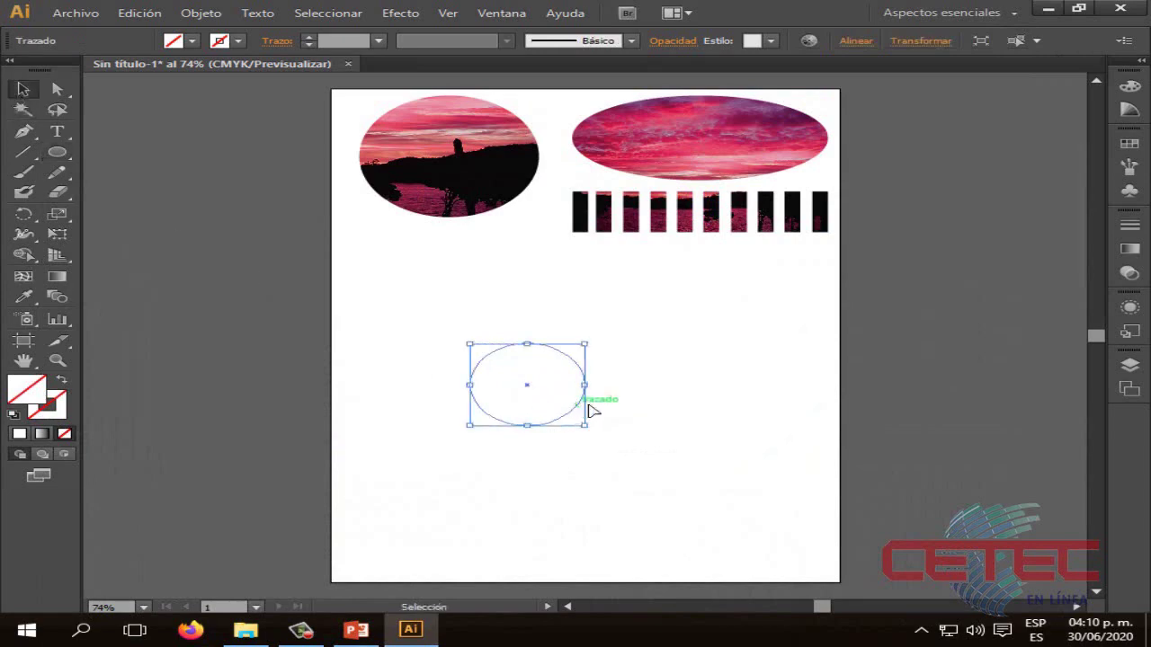
pyautogui.moveTo(592, 411); pyautogui.dragTo(638, 406)
pyautogui.doubleClick(36, 396)
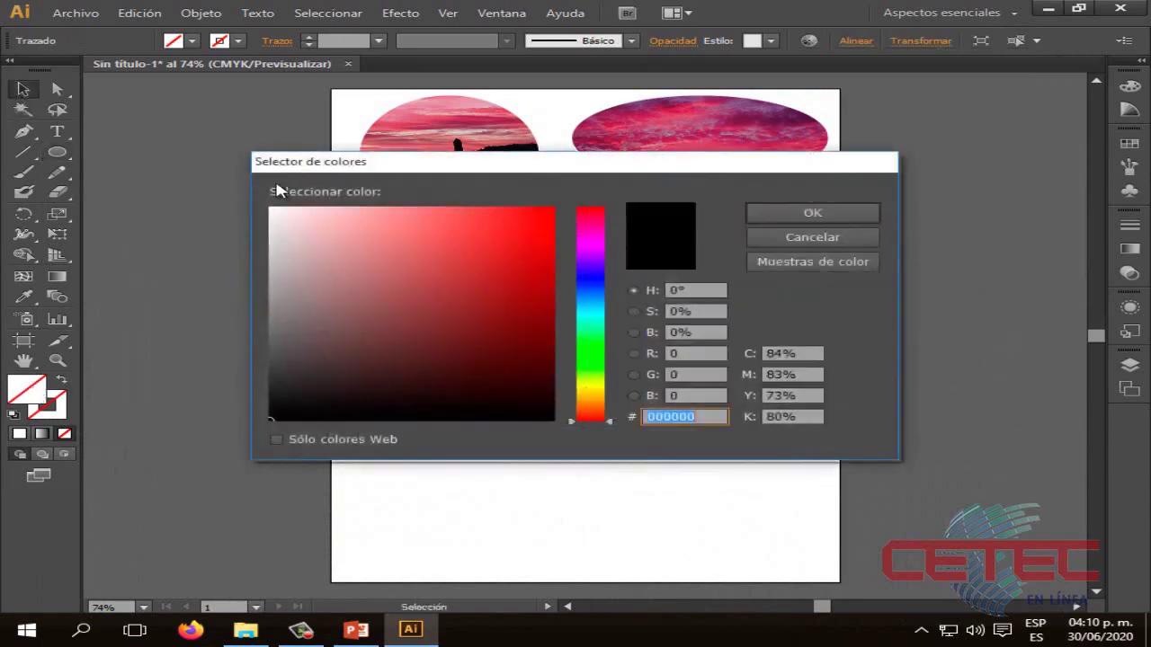
pyautogui.click(589, 331)
pyautogui.click(535, 225)
pyautogui.click(812, 212)
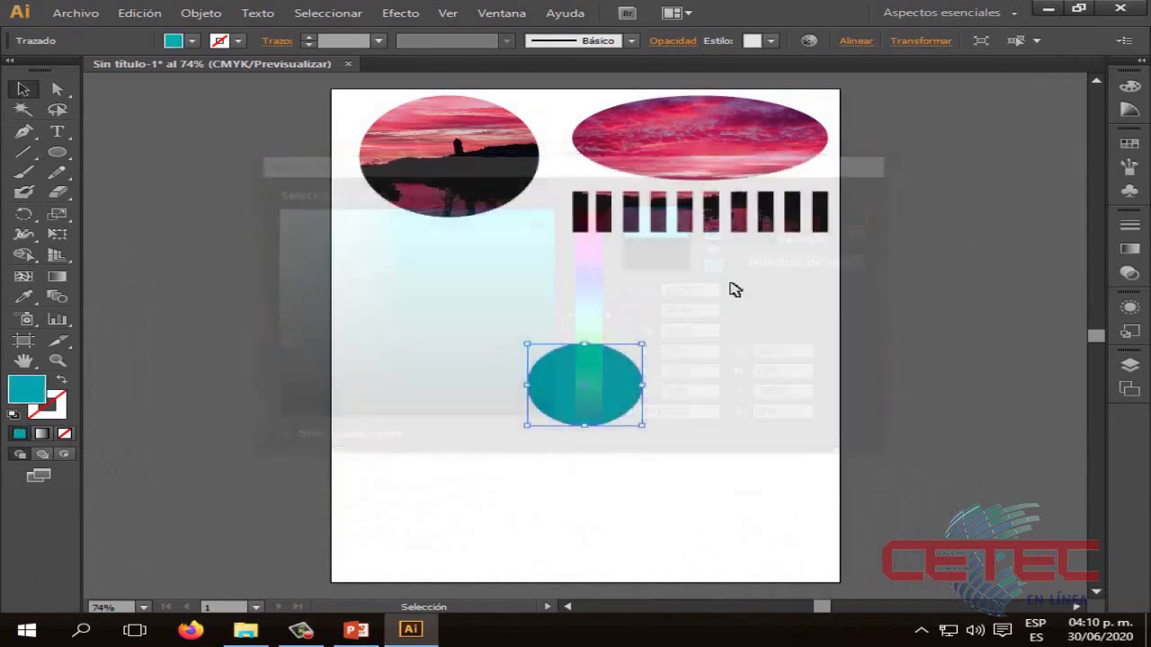
# Step: Give the ellipse a bright cyan outline
pyautogui.doubleClick(48, 409)
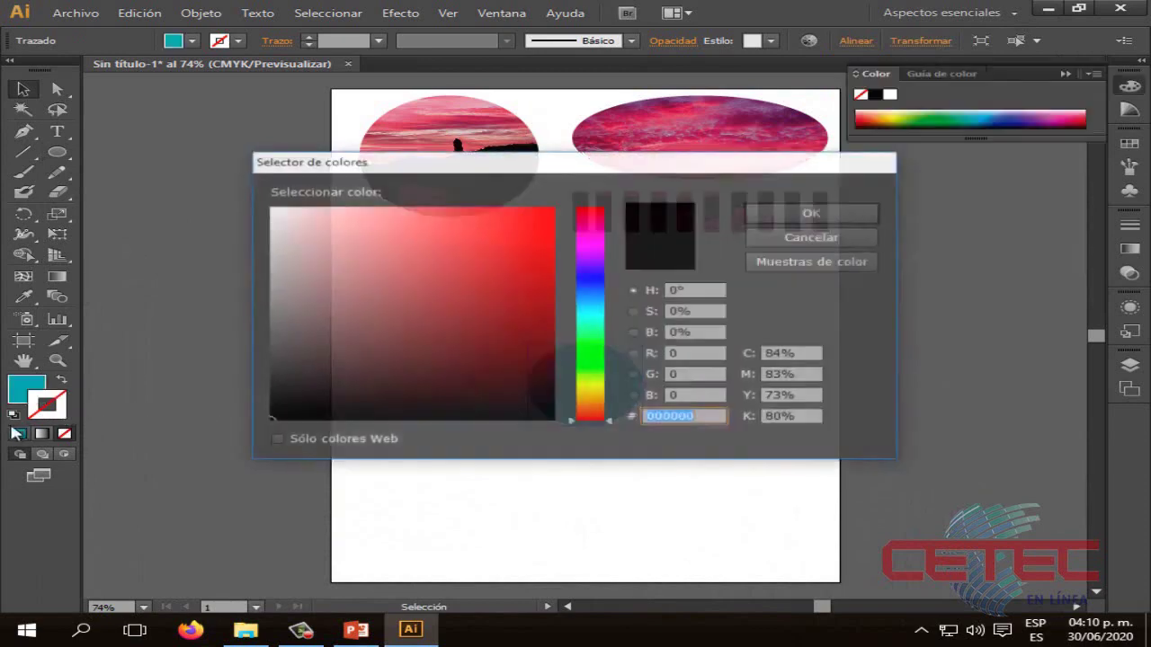
pyautogui.click(578, 311)
pyautogui.click(543, 224)
pyautogui.click(812, 212)
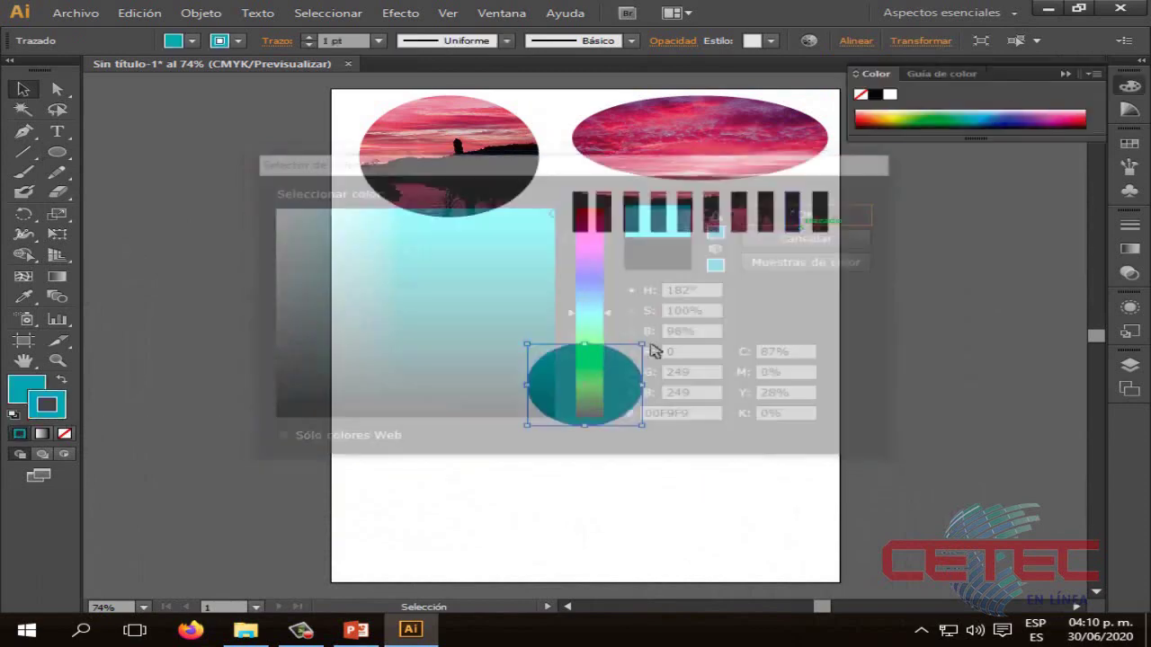
pyautogui.click(688, 426)
pyautogui.click(594, 406)
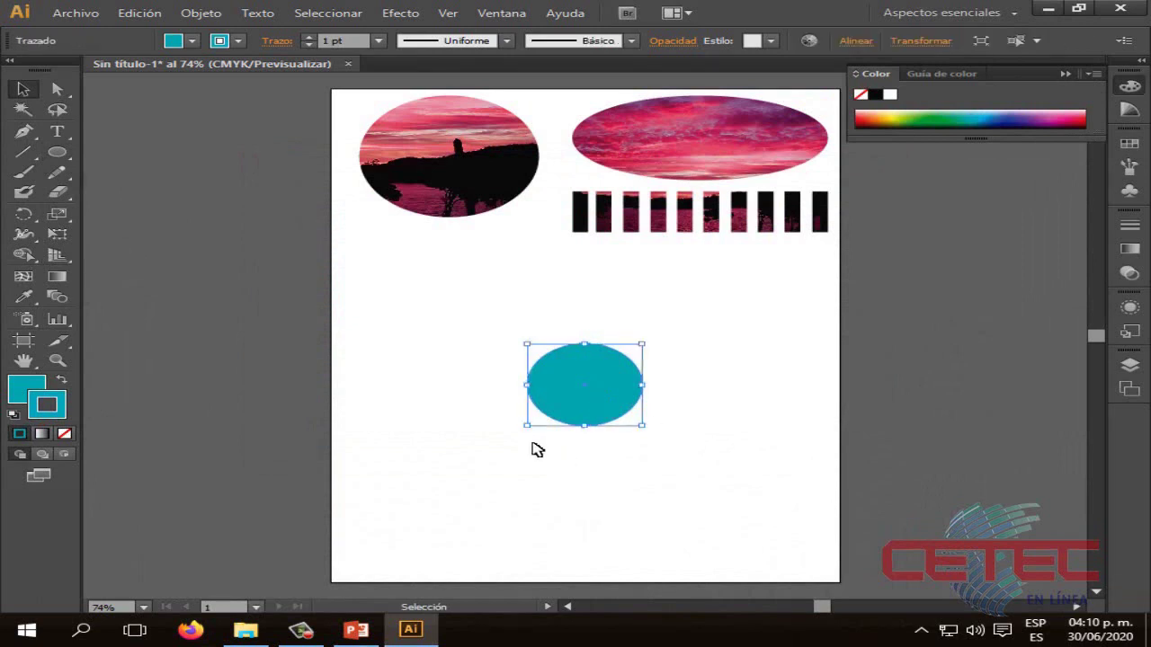
# Step: Draw a tall thin teal rectangle left of the ellipse, undo its move, and reselect the ellipse
pyautogui.moveTo(56, 152); pyautogui.dragTo(126, 193)
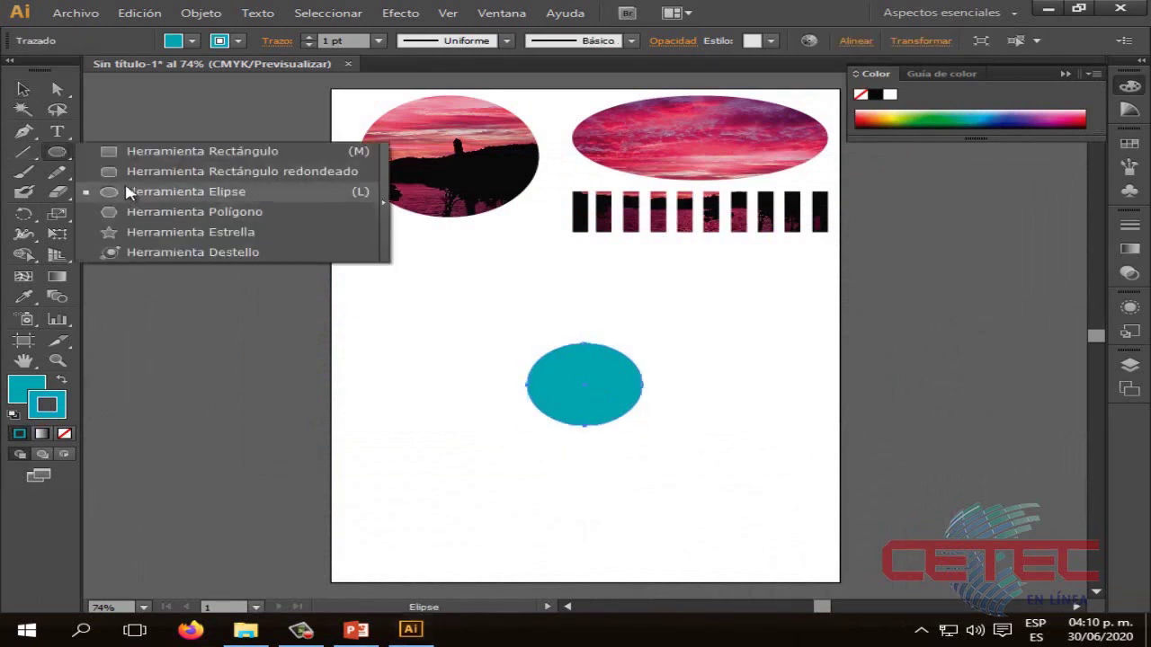
pyautogui.press('m')
pyautogui.moveTo(412, 336); pyautogui.dragTo(442, 438)
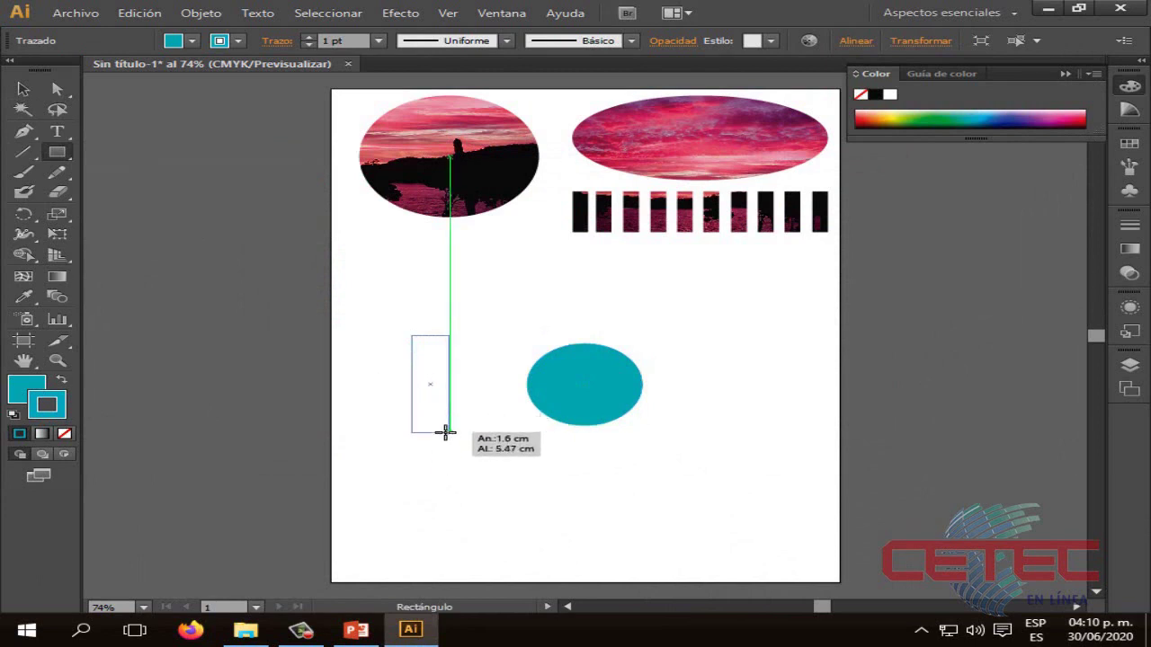
pyautogui.moveTo(441, 438); pyautogui.dragTo(533, 476)
pyautogui.click(23, 88)
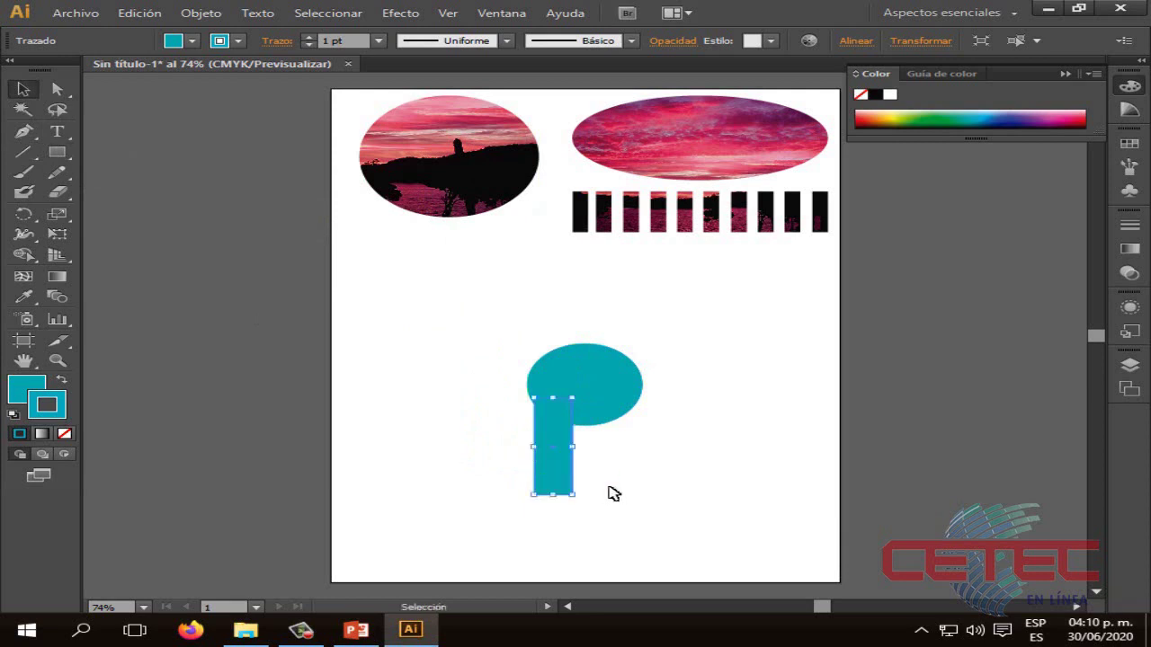
pyautogui.click(669, 553)
pyautogui.hotkey('ctrl', 'z')
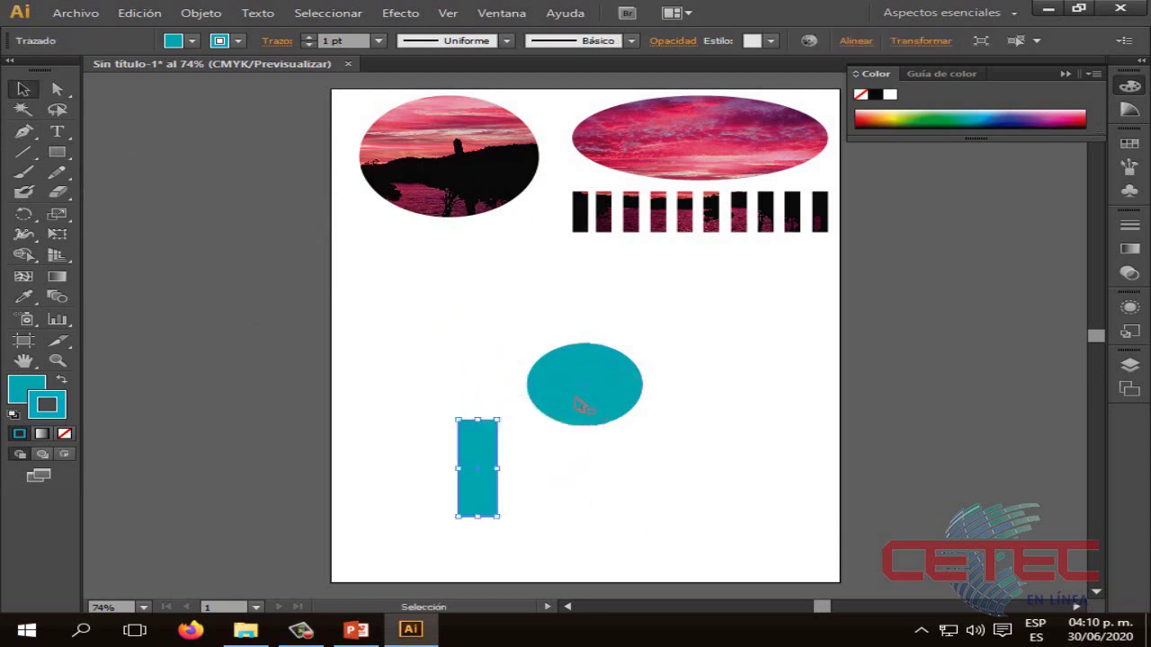
pyautogui.click(582, 359)
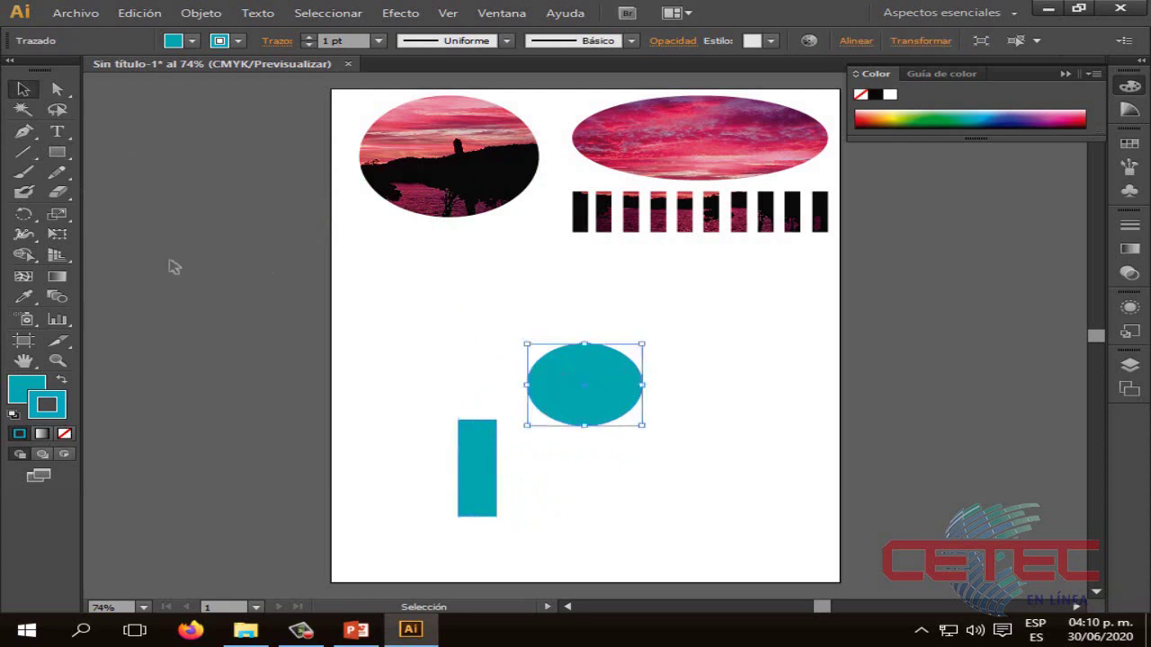
pyautogui.click(56, 213)
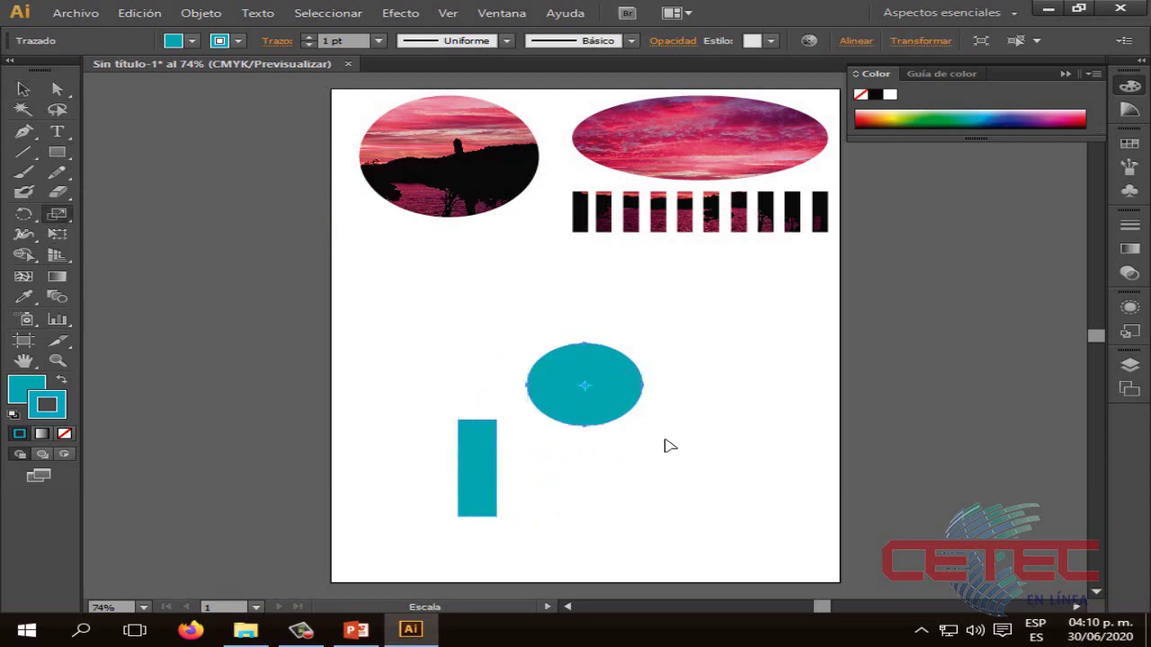
# Step: Scale a copy of the teal ellipse to about 57% around its centre
pyautogui.moveTo(670, 445); pyautogui.dragTo(635, 424)
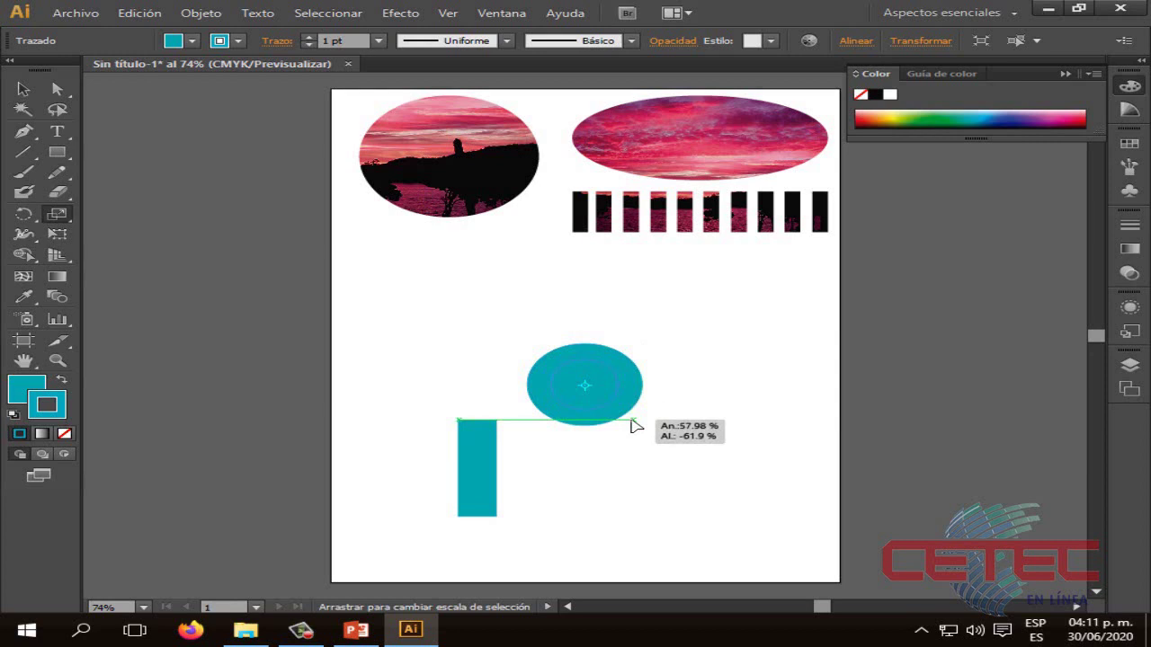
pyautogui.moveTo(632, 421); pyautogui.dragTo(632, 421)
pyautogui.press('alt')
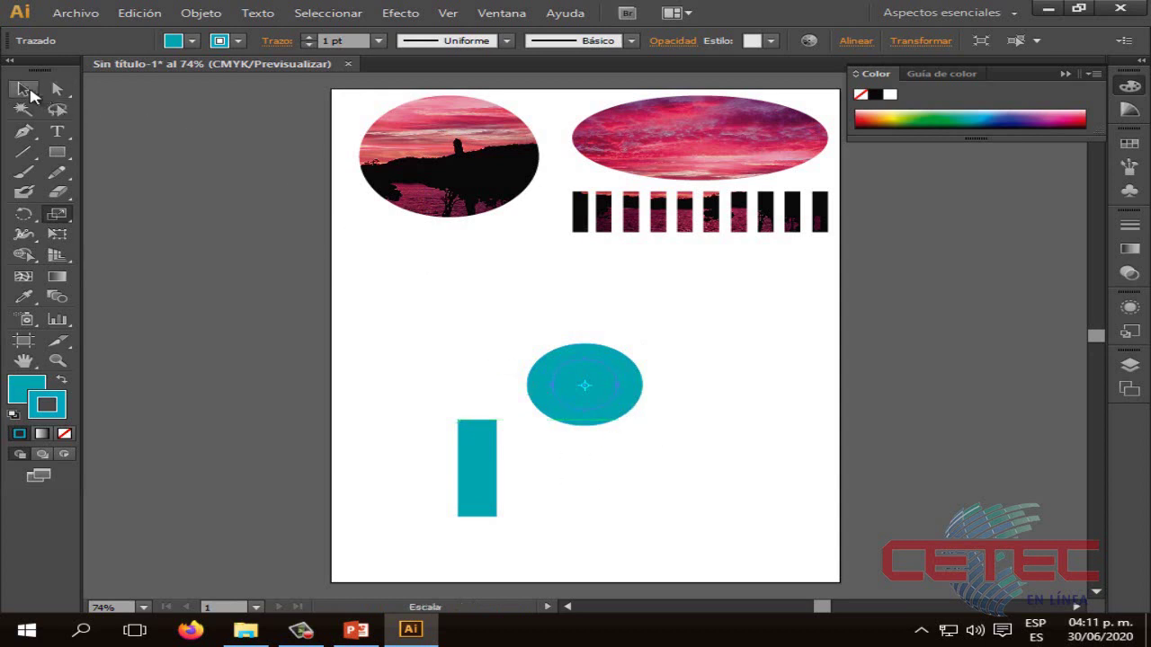
pyautogui.click(23, 89)
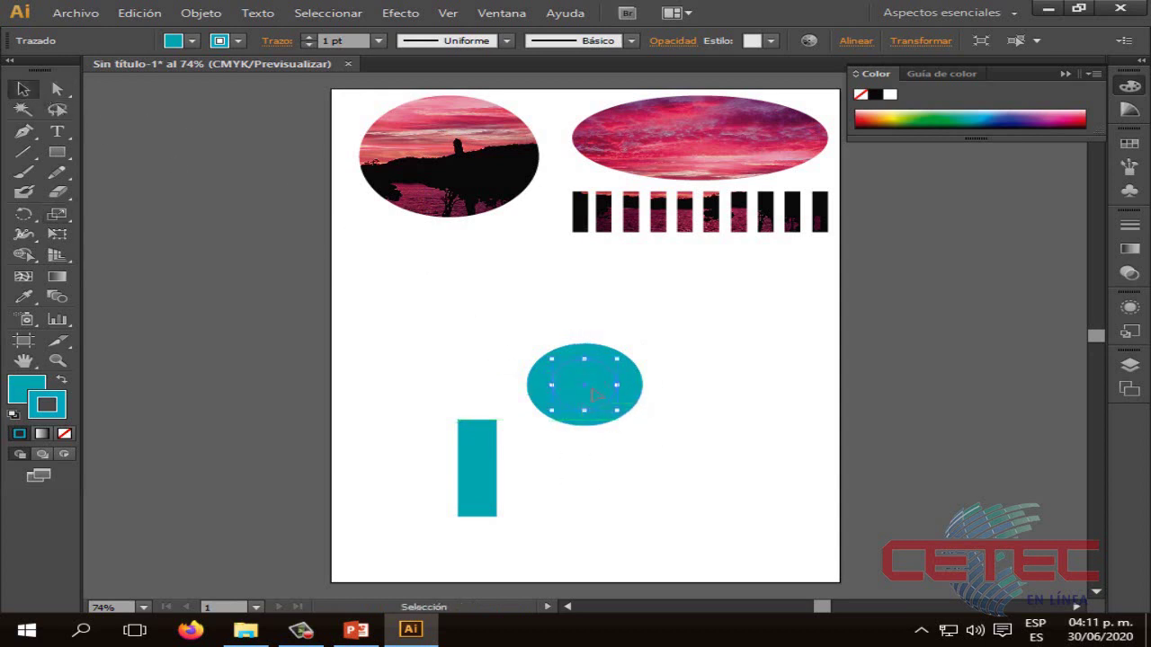
# Step: Fill the smaller copy bright pink-red and select both ellipses
pyautogui.doubleClick(26, 388)
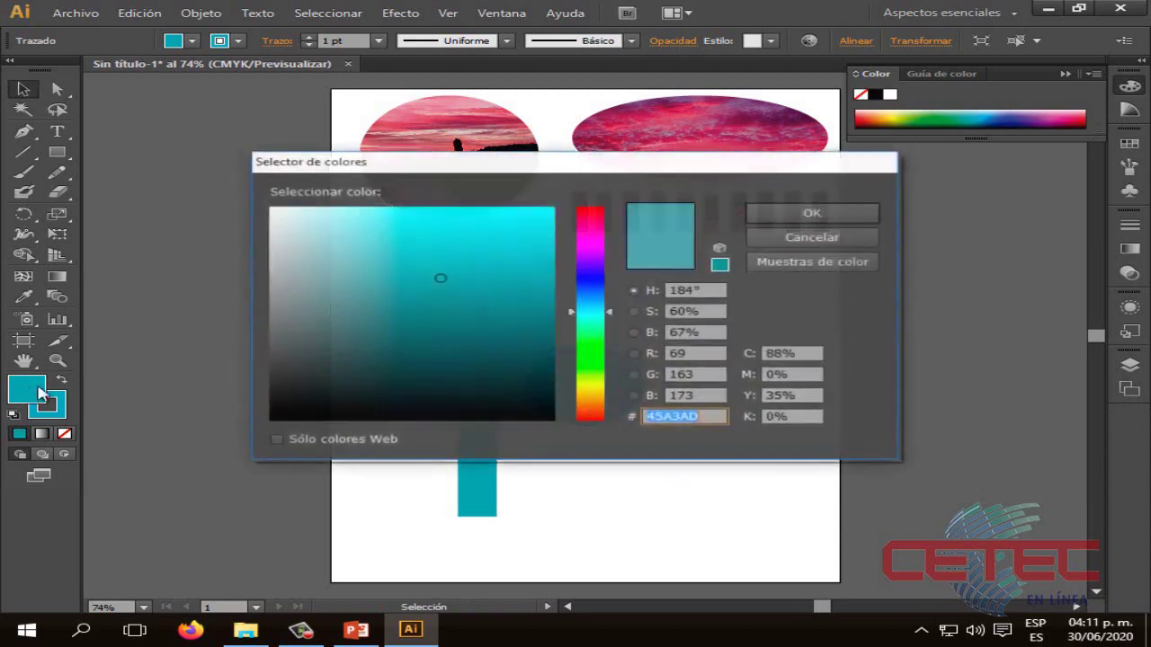
pyautogui.click(610, 219)
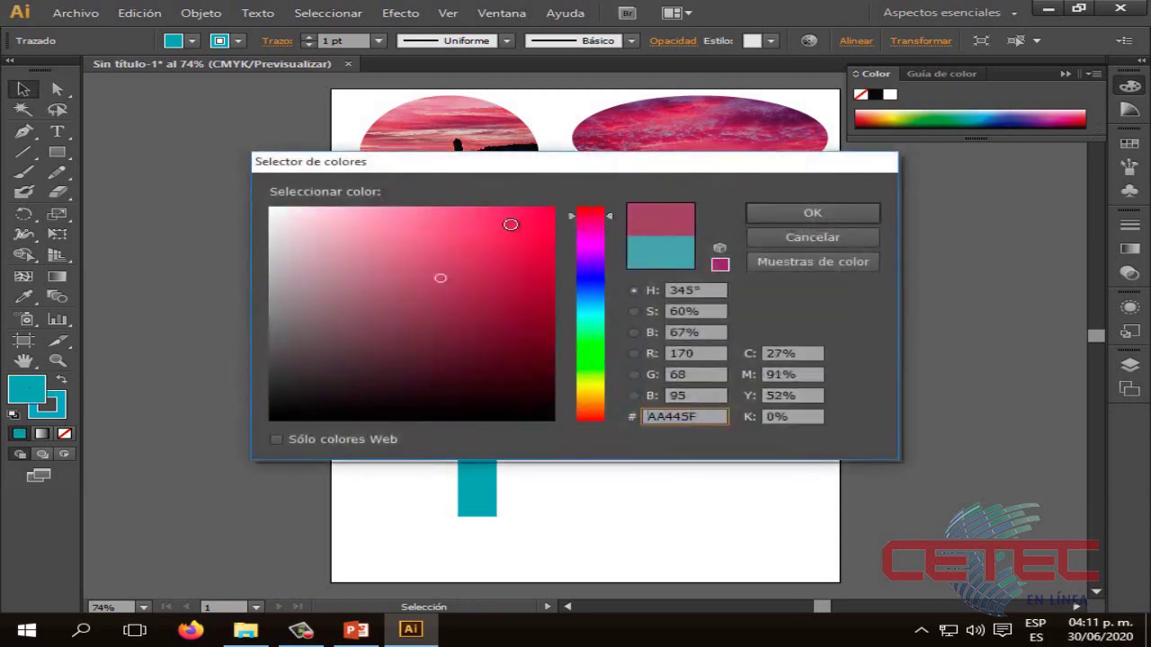
pyautogui.click(552, 209)
pyautogui.click(793, 218)
pyautogui.click(724, 428)
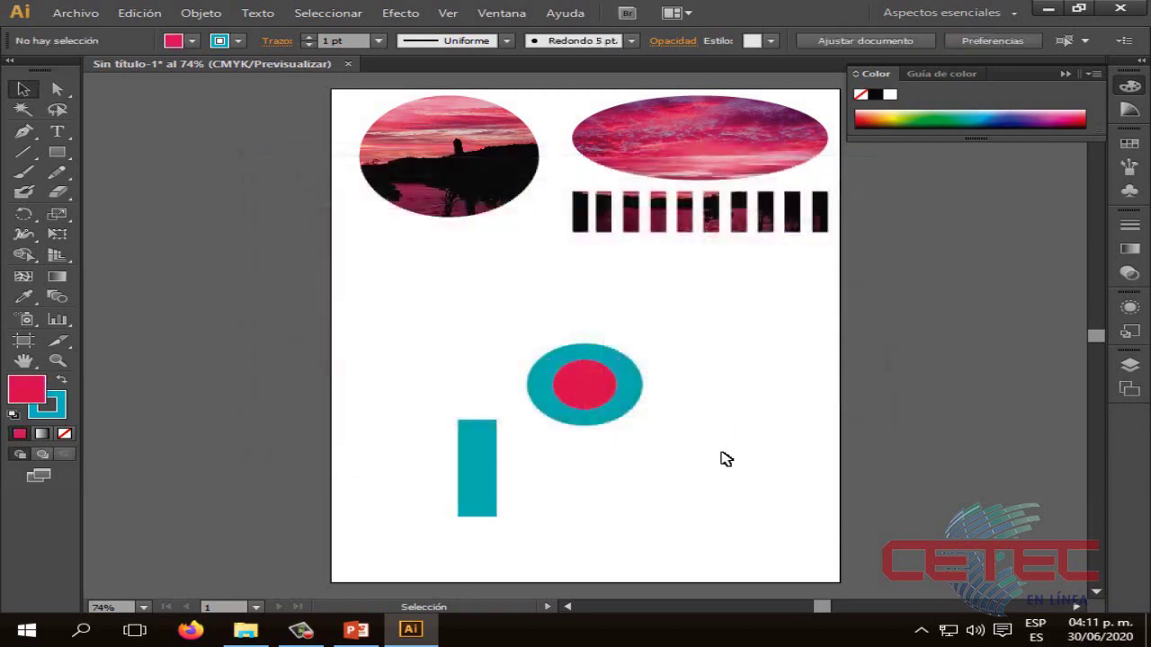
pyautogui.moveTo(668, 432); pyautogui.dragTo(516, 334)
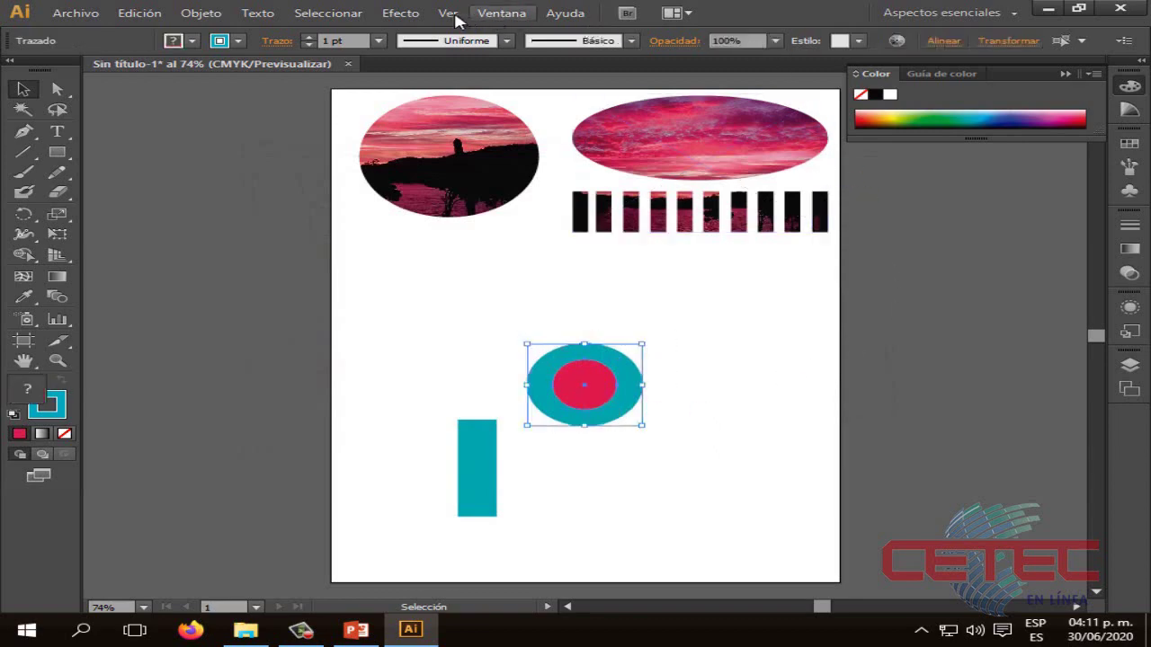
# Step: Apply Buscatrazos Menos frente to the two ellipses, after undoing a trial Unificar
pyautogui.click(503, 13)
pyautogui.click(652, 236)
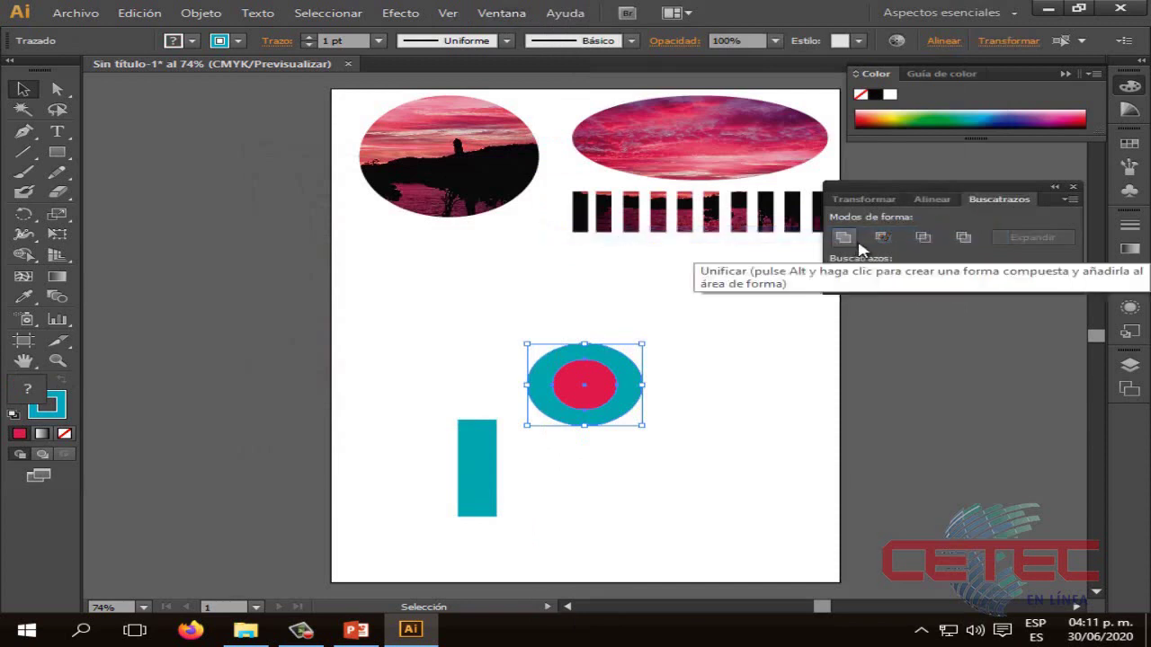
pyautogui.click(844, 239)
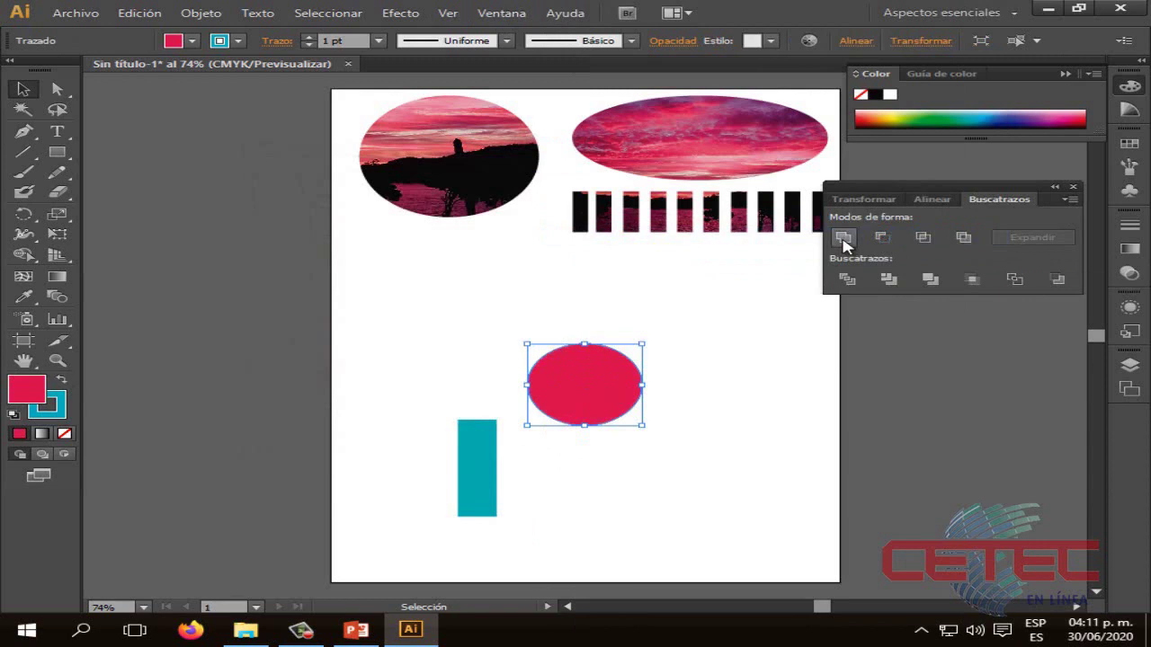
pyautogui.hotkey('ctrl', 'z')
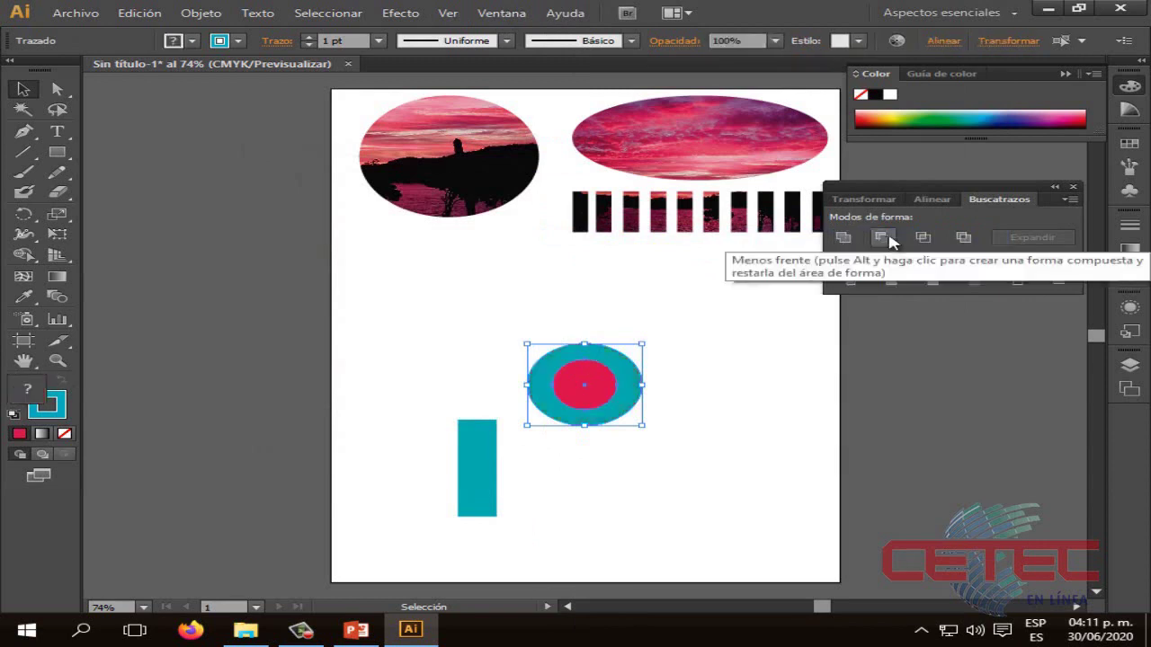
pyautogui.click(884, 238)
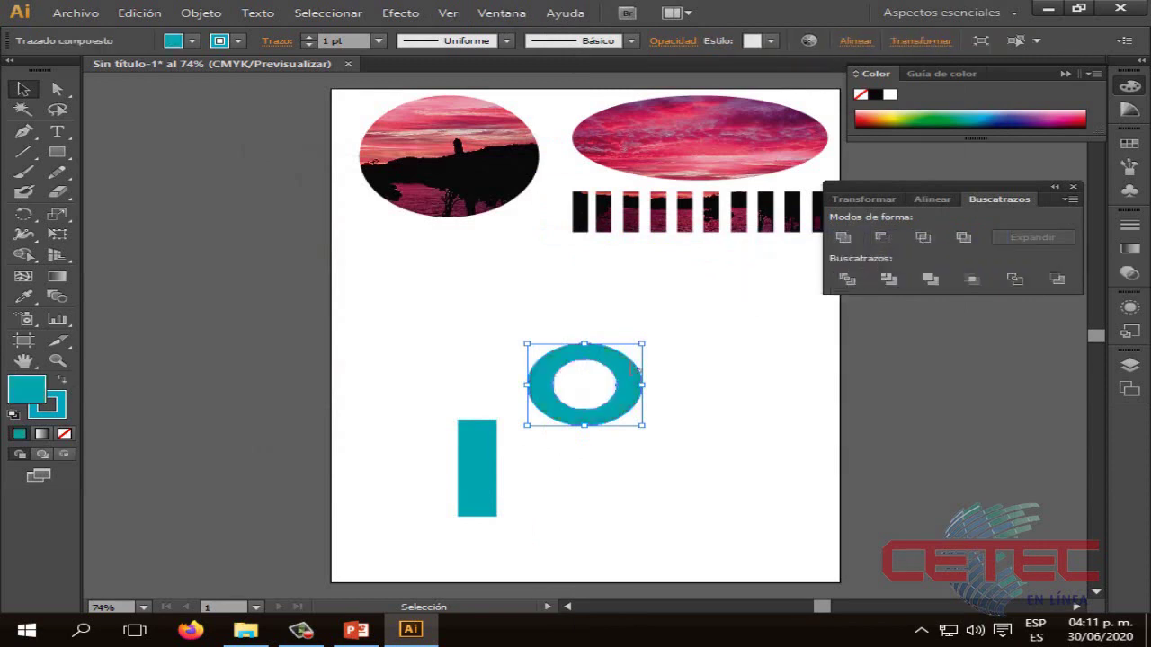
# Step: Move the teal ring above the teal bar and slide the bar under its left side
pyautogui.click(694, 417)
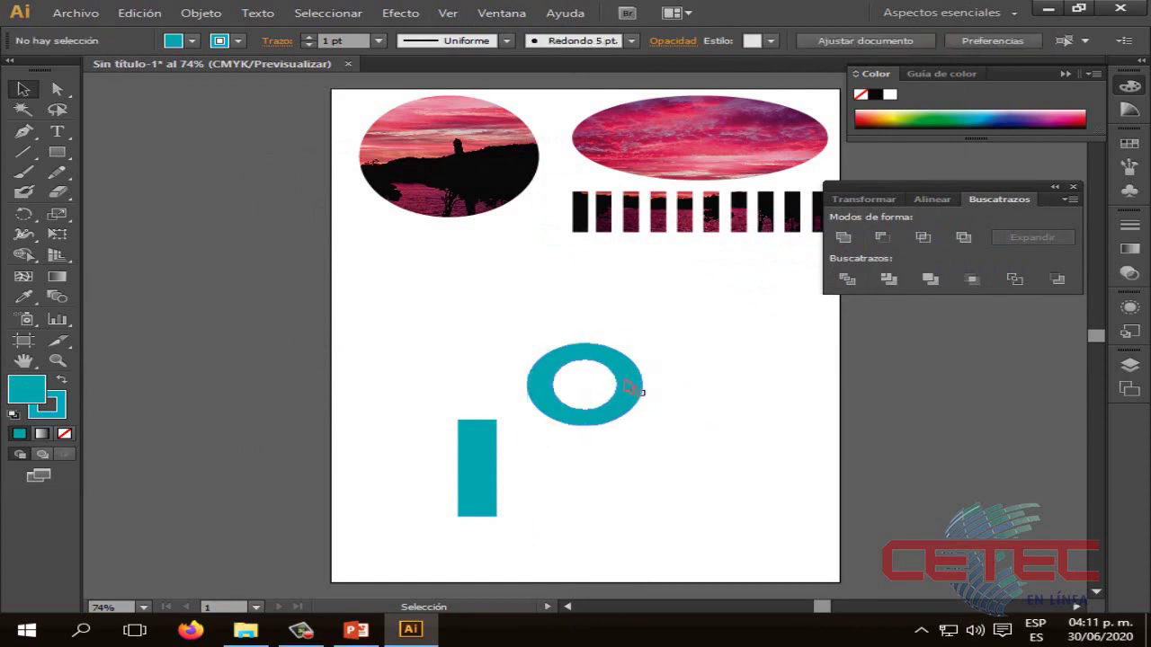
pyautogui.moveTo(642, 394)
pyautogui.mouseDown()
pyautogui.moveTo(661, 352)
pyautogui.moveTo(493, 160)
pyautogui.mouseUp()
pyautogui.click(510, 343)
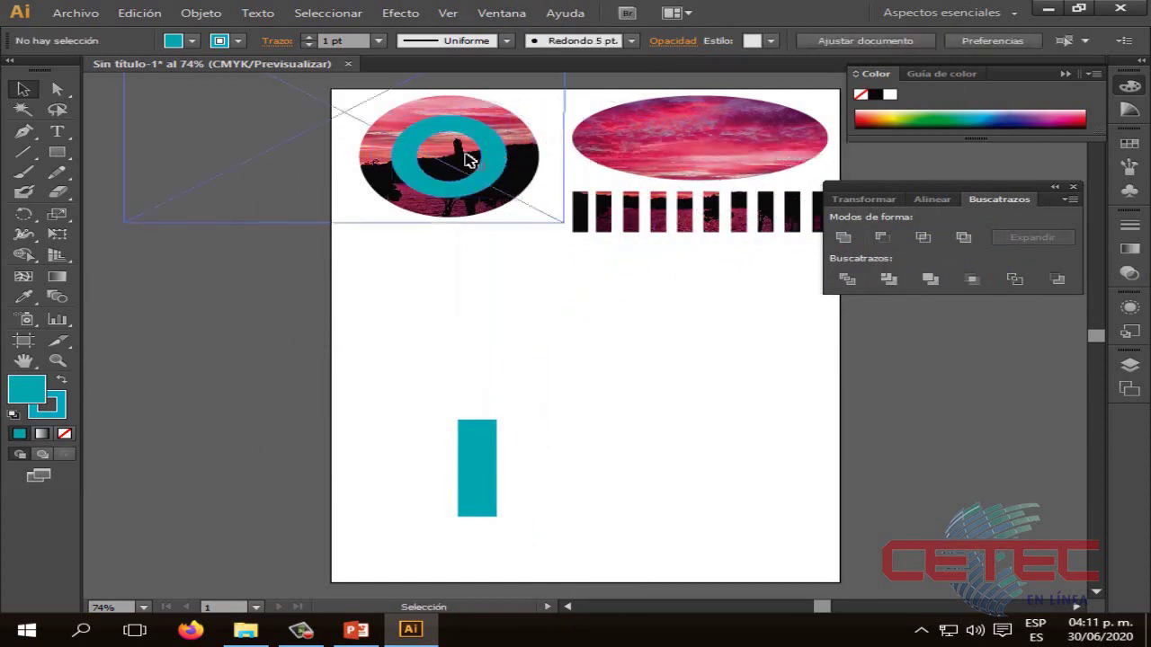
pyautogui.moveTo(477, 170); pyautogui.dragTo(622, 411)
pyautogui.click(725, 458)
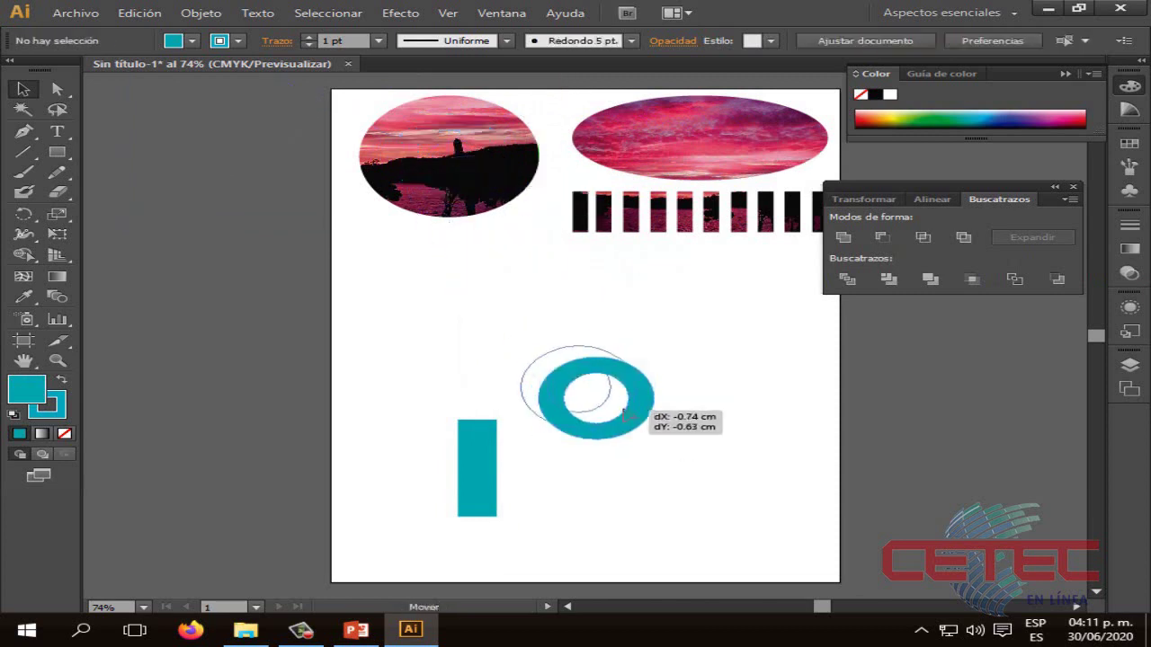
pyautogui.click(669, 464)
pyautogui.moveTo(486, 470); pyautogui.dragTo(554, 447)
pyautogui.click(627, 471)
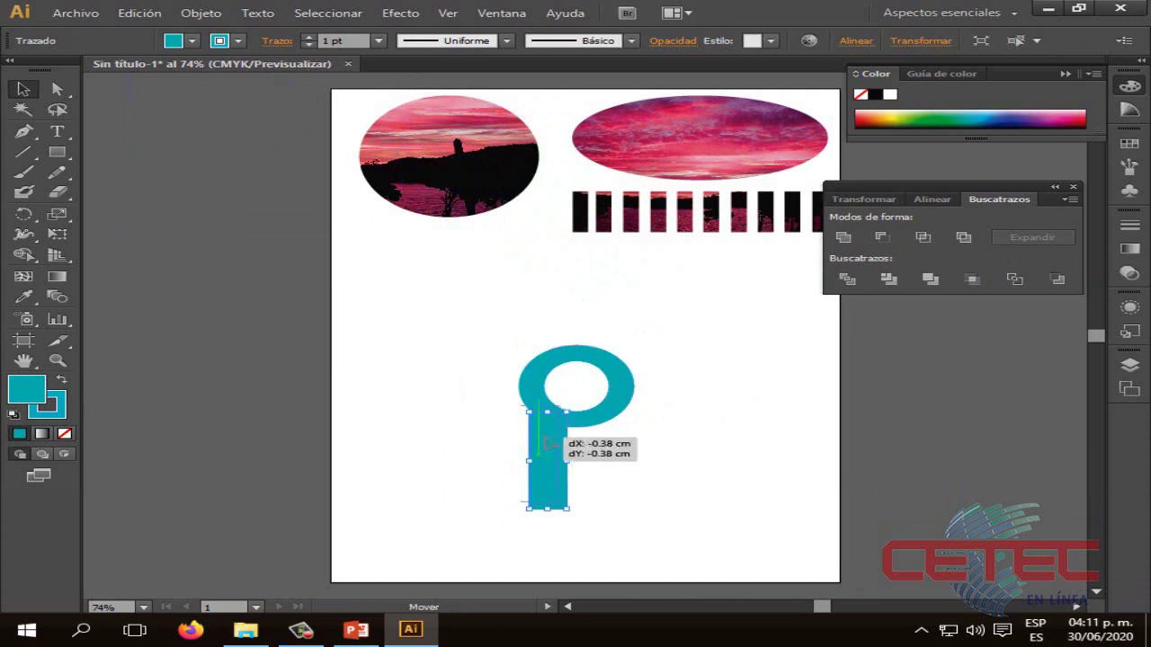
pyautogui.moveTo(555, 446); pyautogui.dragTo(539, 450)
pyautogui.click(621, 445)
# Step: Enlarge the teal ring down and right, and seat the bar just below it
pyautogui.click(608, 422)
pyautogui.moveTo(634, 427); pyautogui.dragTo(652, 441)
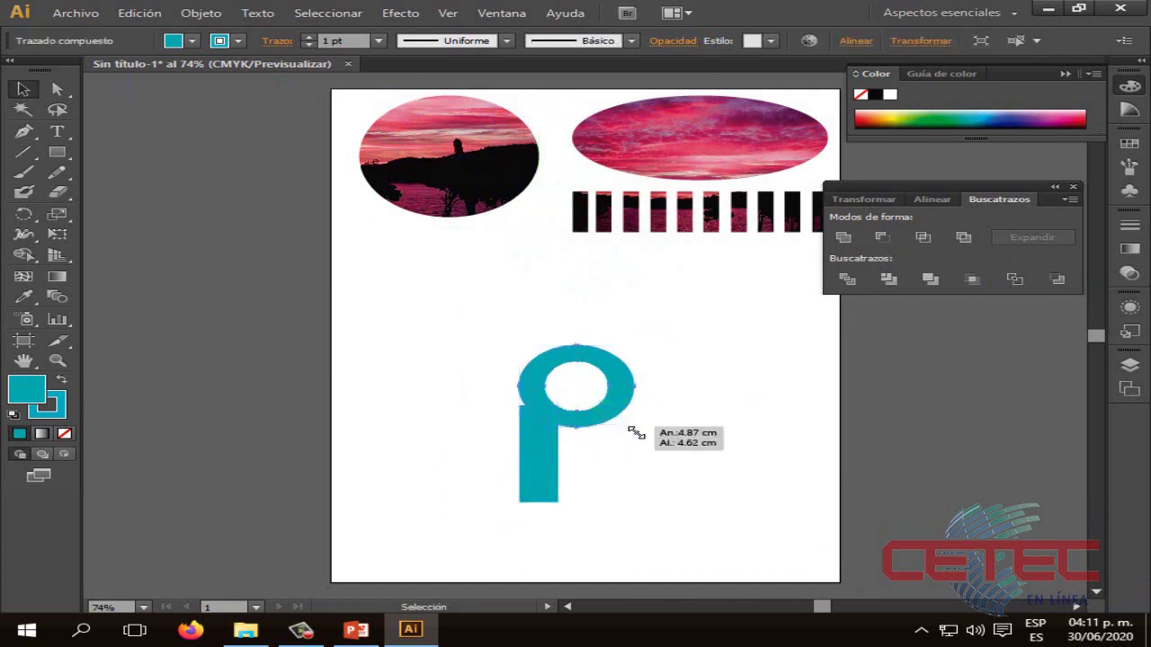
pyautogui.moveTo(552, 452)
pyautogui.mouseDown()
pyautogui.moveTo(559, 463)
pyautogui.moveTo(541, 477)
pyautogui.moveTo(553, 469)
pyautogui.mouseUp()
pyautogui.click(620, 513)
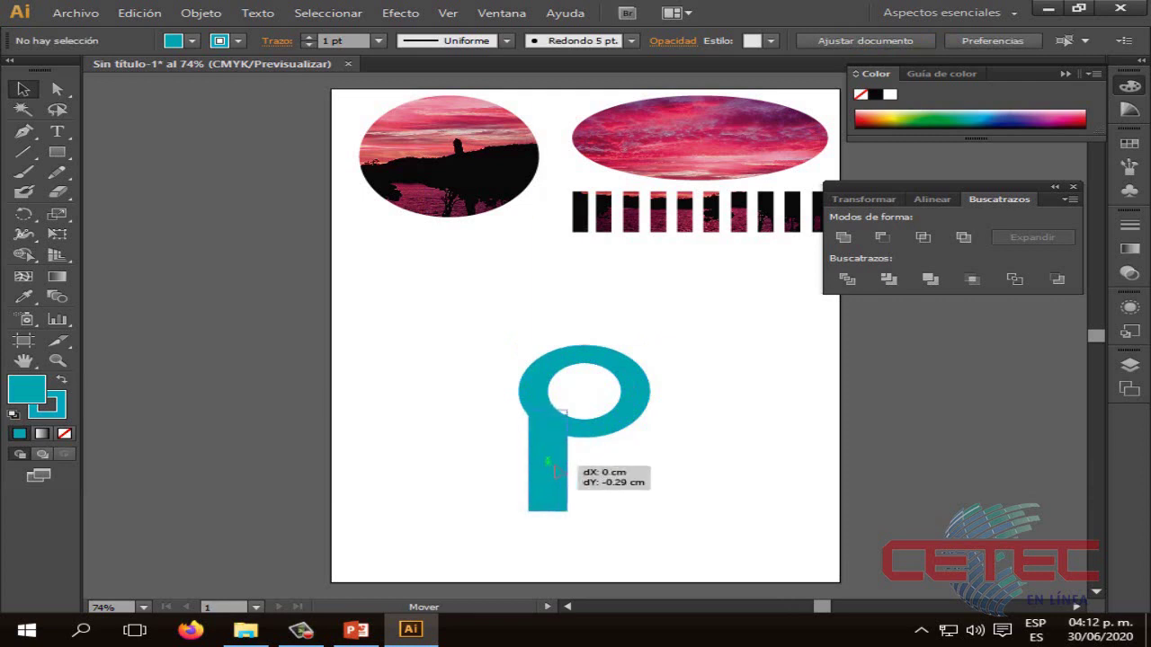
# Step: Enlarge the ring slightly further and lower the bar a little beneath it
pyautogui.moveTo(650, 438); pyautogui.dragTo(662, 443)
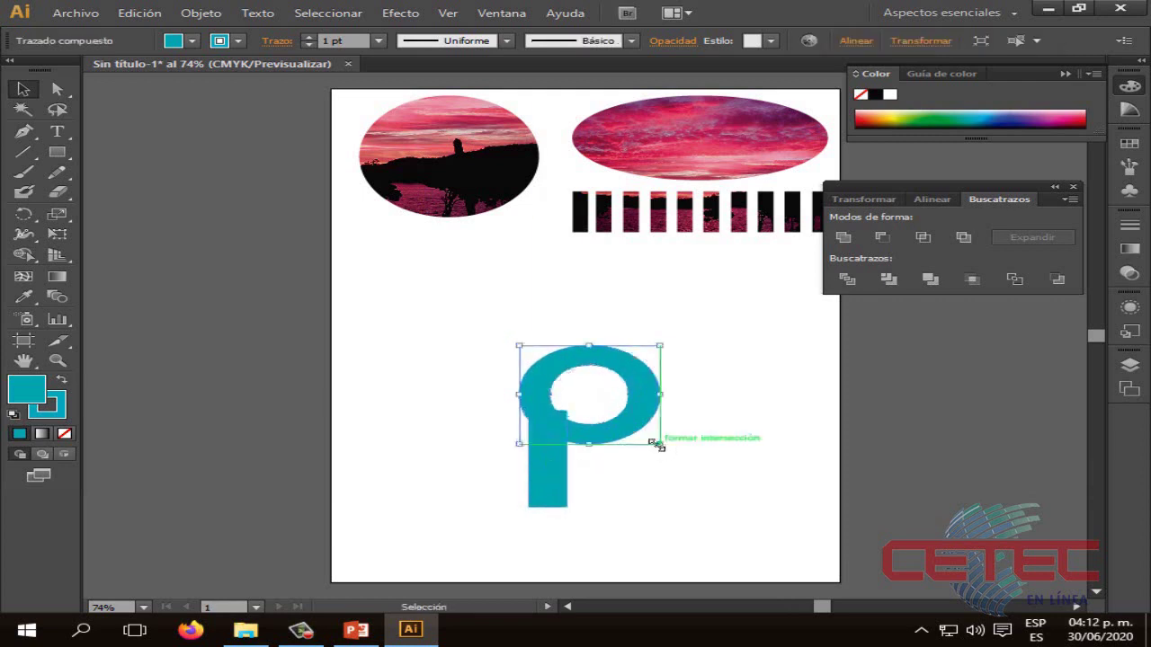
pyautogui.moveTo(552, 474); pyautogui.dragTo(552, 480)
pyautogui.click(581, 480)
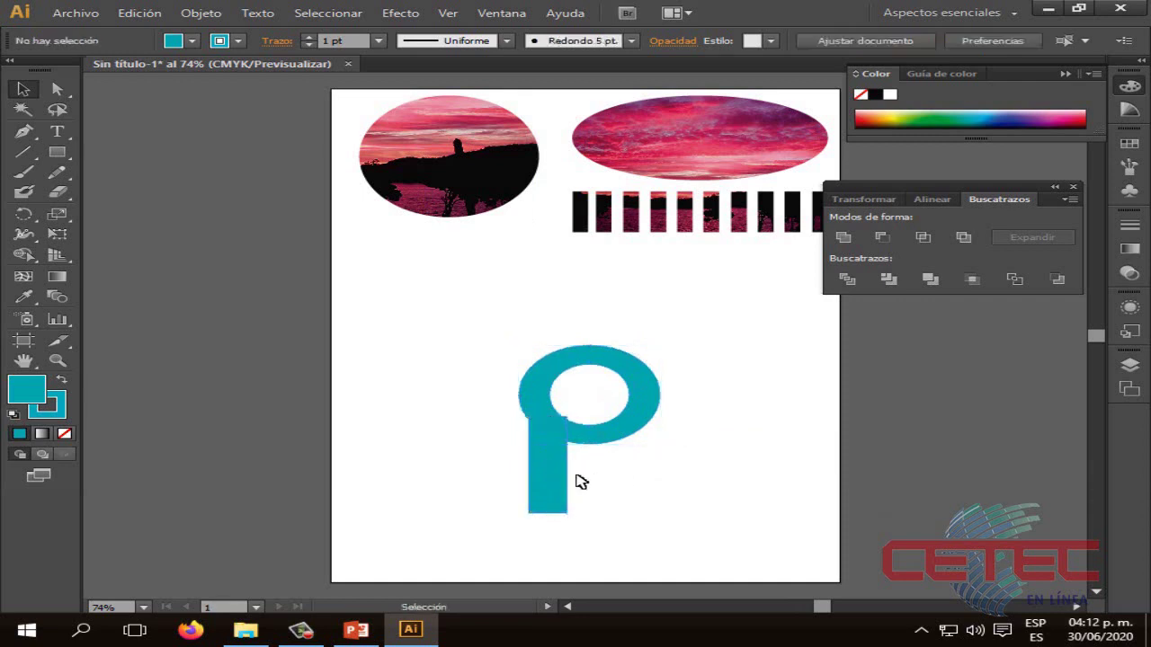
pyautogui.moveTo(551, 473); pyautogui.dragTo(555, 480)
pyautogui.click(635, 475)
# Step: Nudge the bar a few pixels left so it aligns under the ring
pyautogui.click(565, 477)
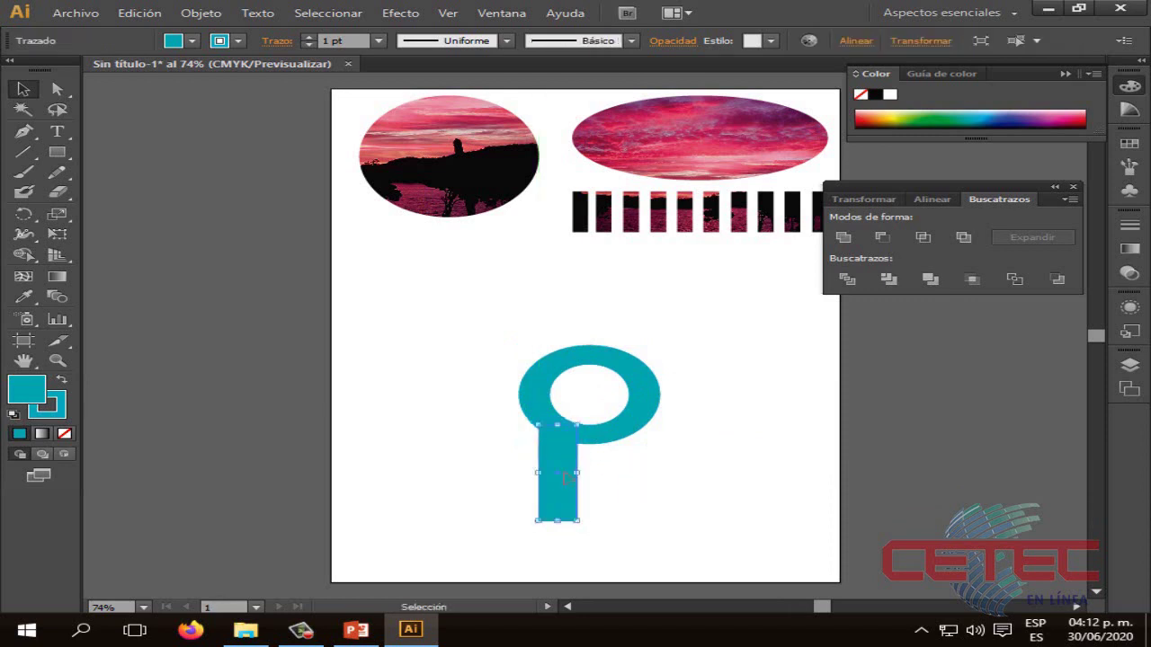
pyautogui.press('Left')
pyautogui.press('Left')
pyautogui.click(683, 483)
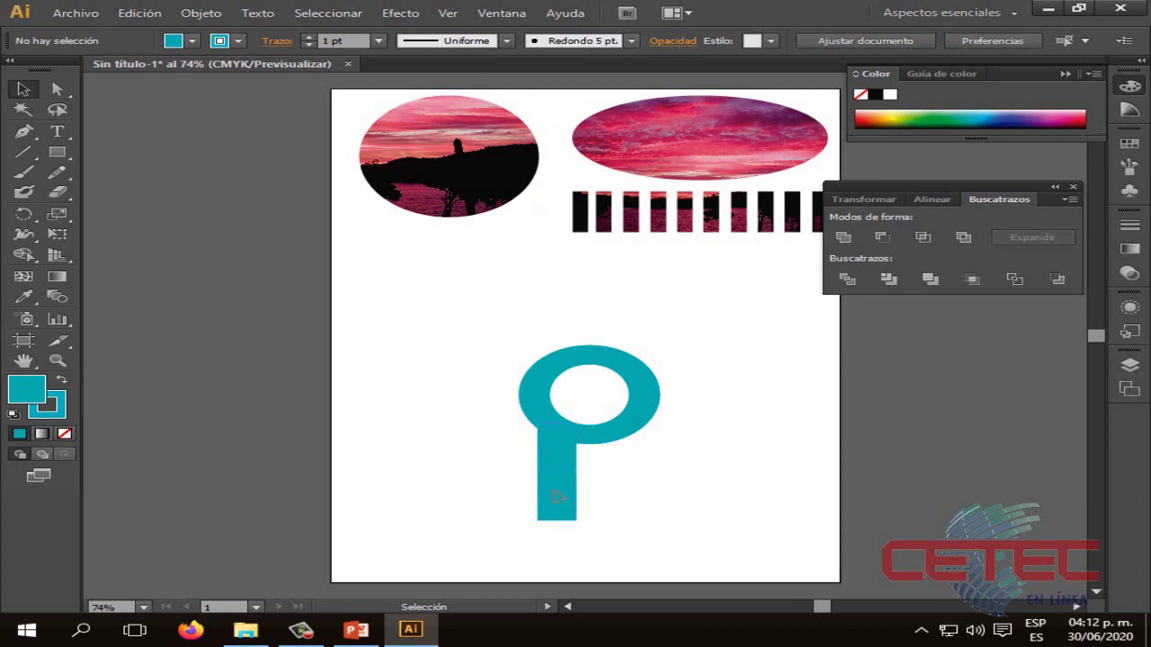
pyautogui.click(558, 497)
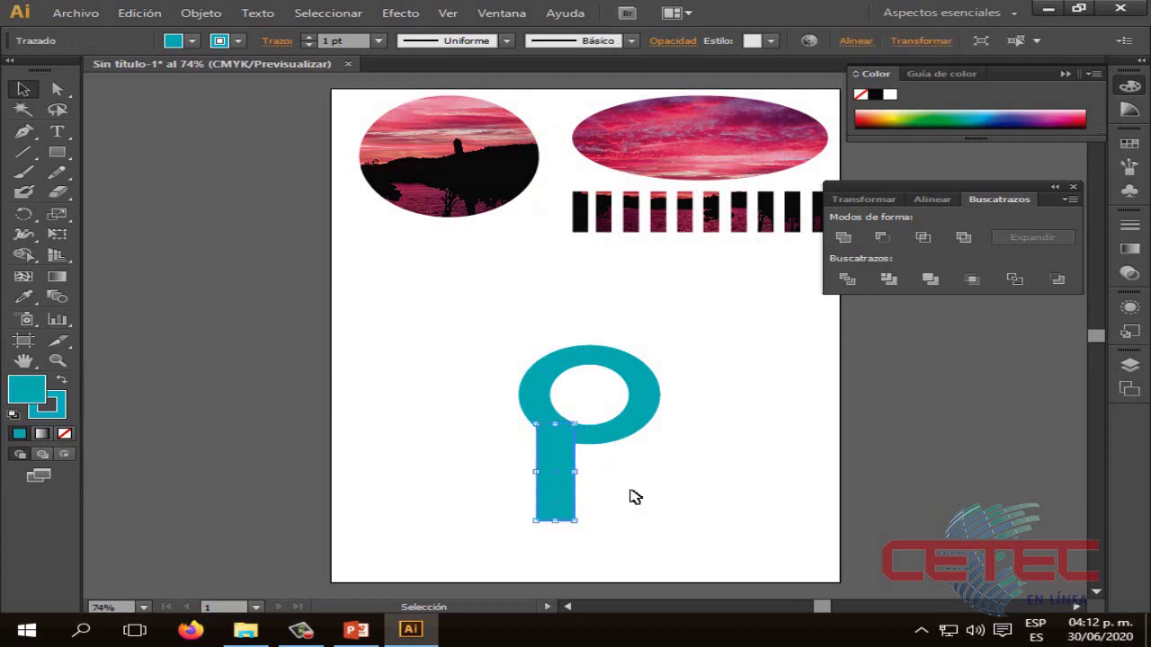
pyautogui.click(706, 494)
pyautogui.moveTo(572, 478); pyautogui.dragTo(570, 482)
pyautogui.click(666, 519)
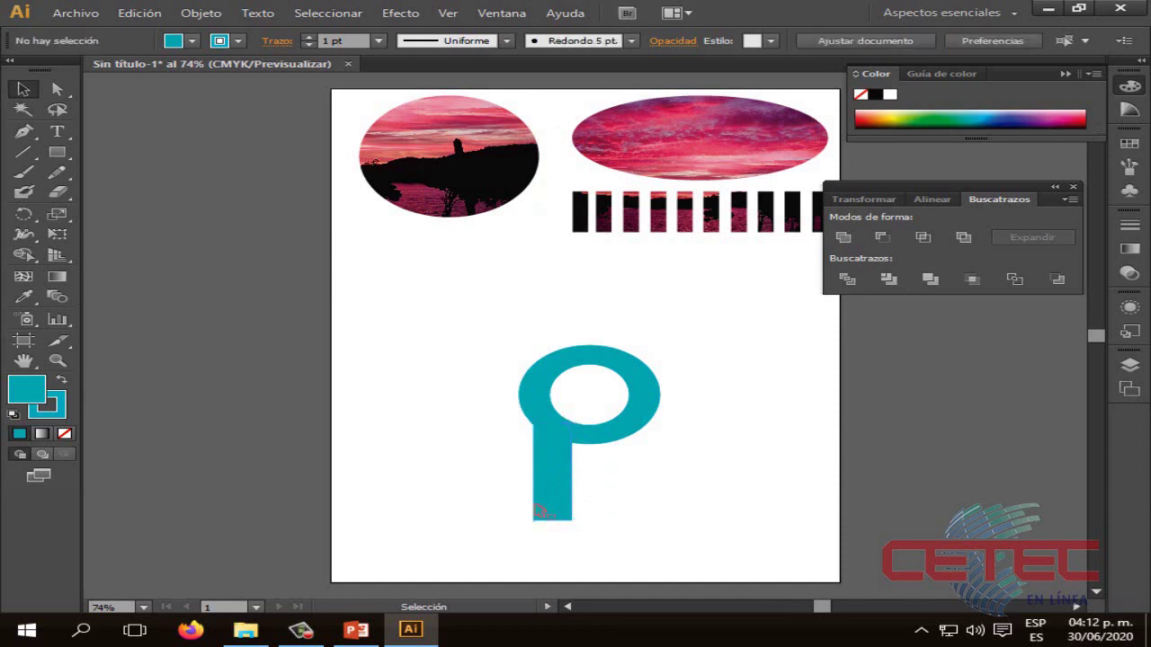
# Step: Nudge the bar left once more, then marquee-select both the ring and the bar
pyautogui.click(558, 497)
pyautogui.press('Left')
pyautogui.press('Left')
pyautogui.press('Left')
pyautogui.press('Left')
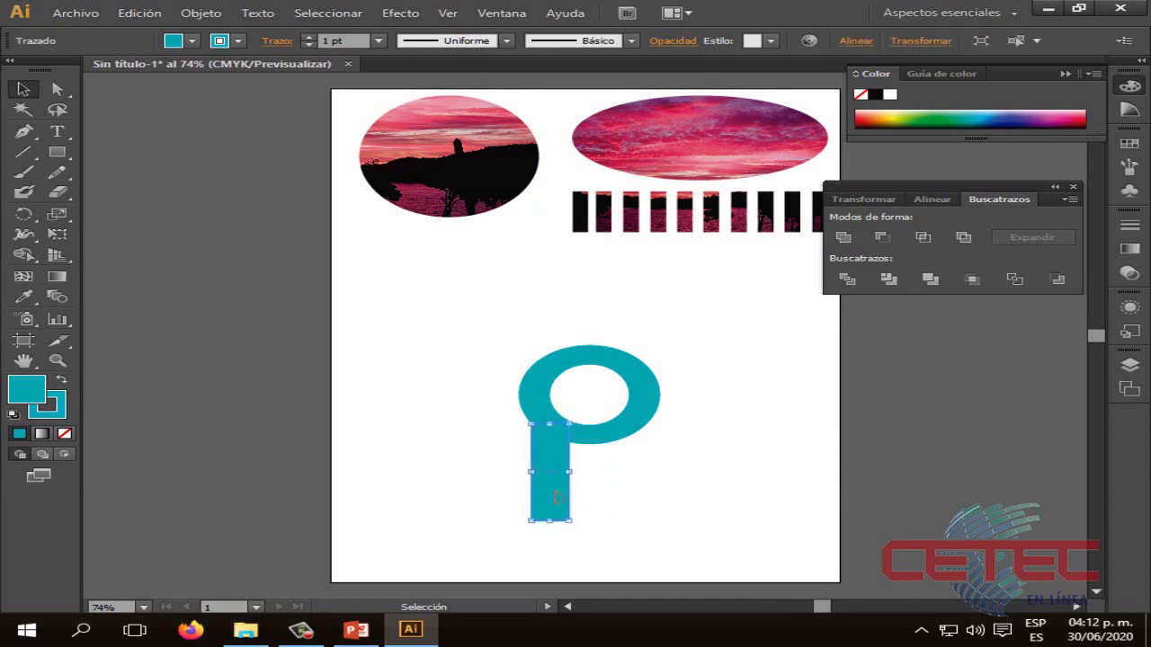
pyautogui.click(637, 497)
pyautogui.click(558, 488)
pyautogui.click(677, 531)
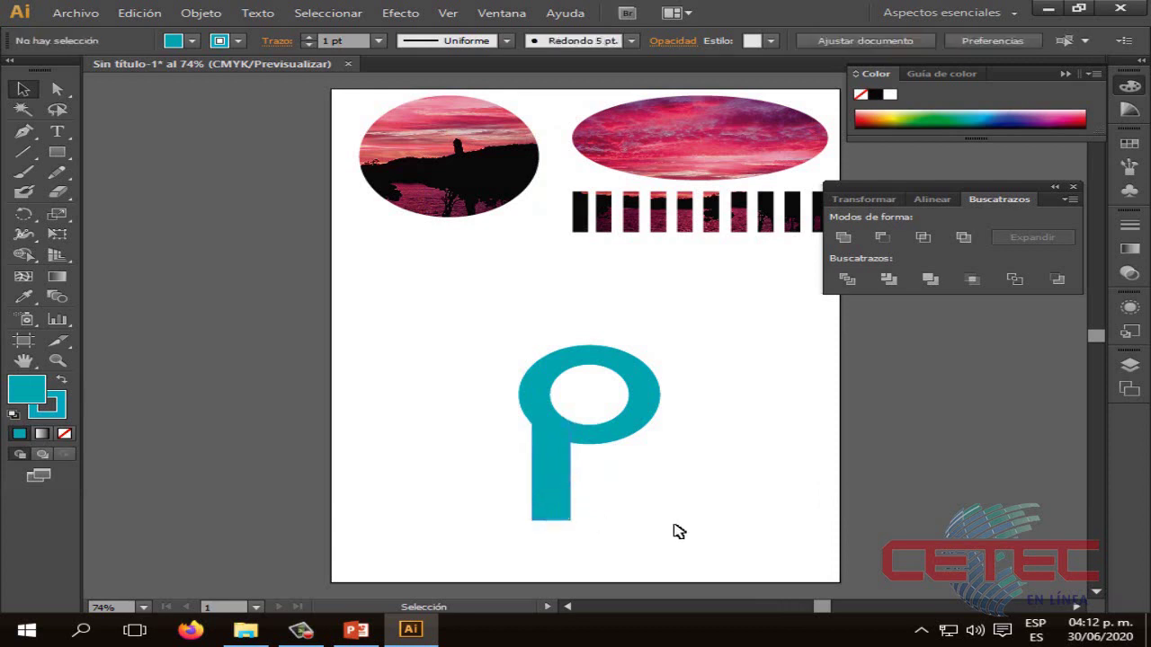
pyautogui.moveTo(700, 549); pyautogui.dragTo(461, 318)
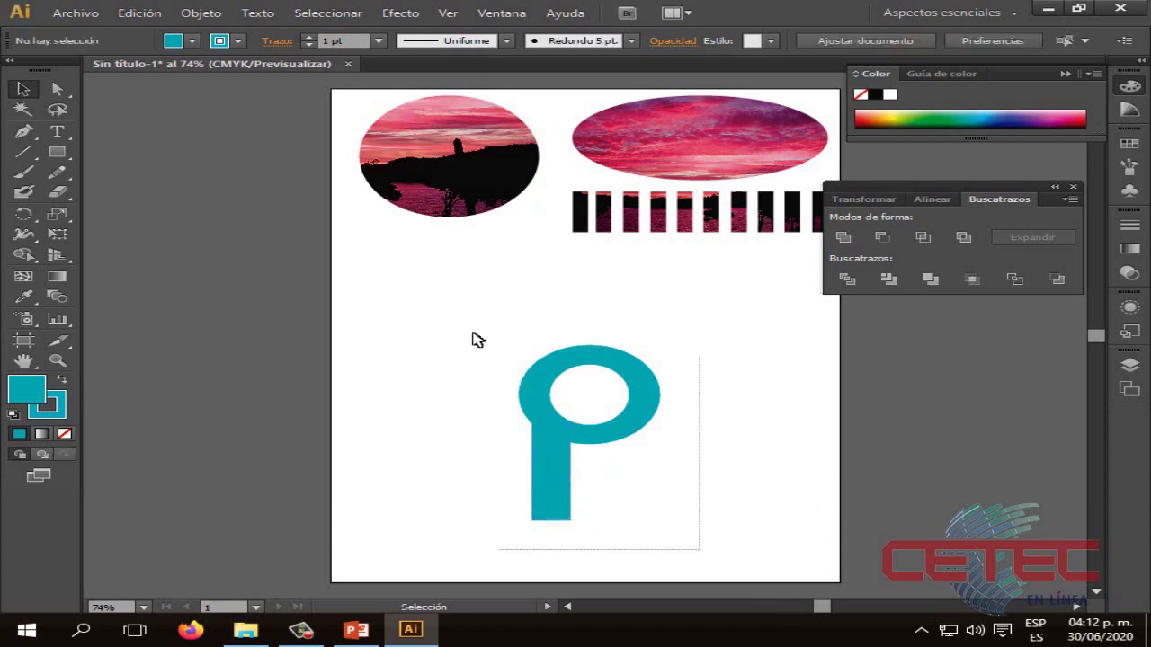
# Step: Merge the ring and bar into one teal P shape and scale it down
pyautogui.click(851, 245)
pyautogui.click(689, 491)
pyautogui.click(572, 443)
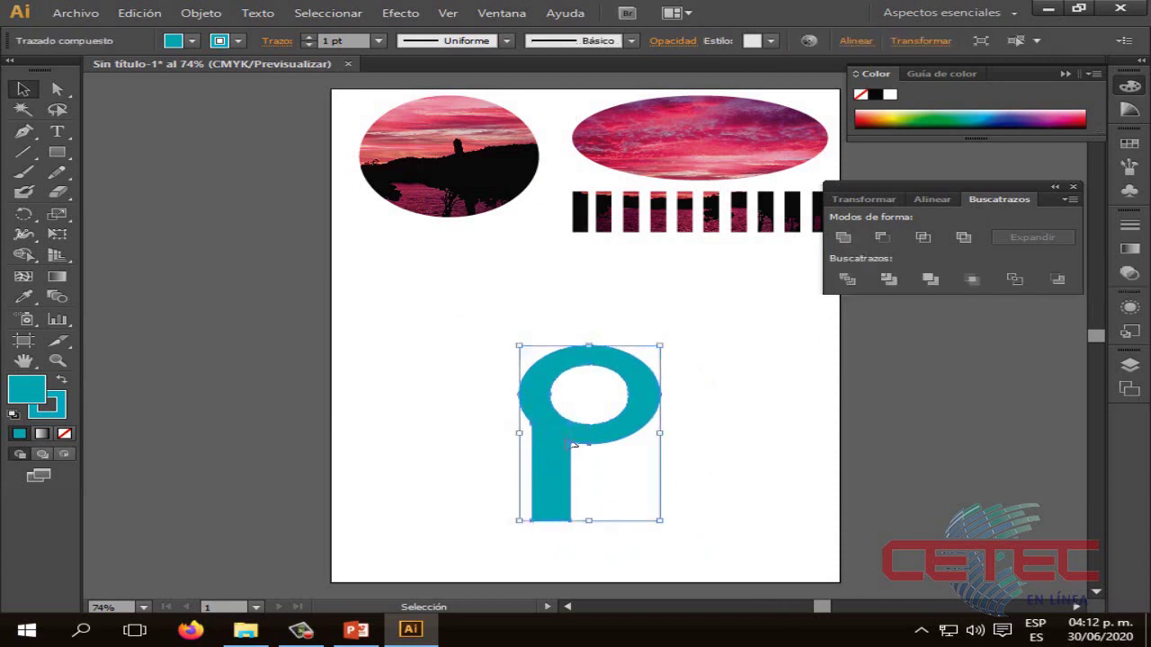
pyautogui.moveTo(659, 521); pyautogui.dragTo(615, 461)
pyautogui.click(659, 537)
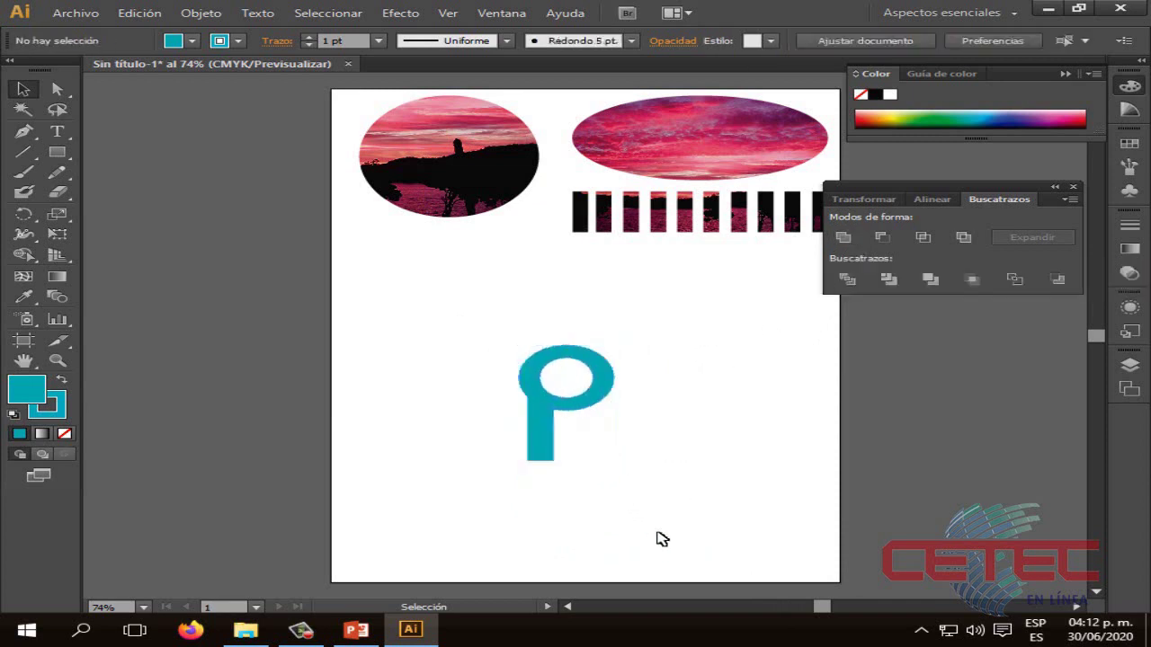
# Step: Move the teal P up and left to sit just below the sunset circle
pyautogui.click(586, 409)
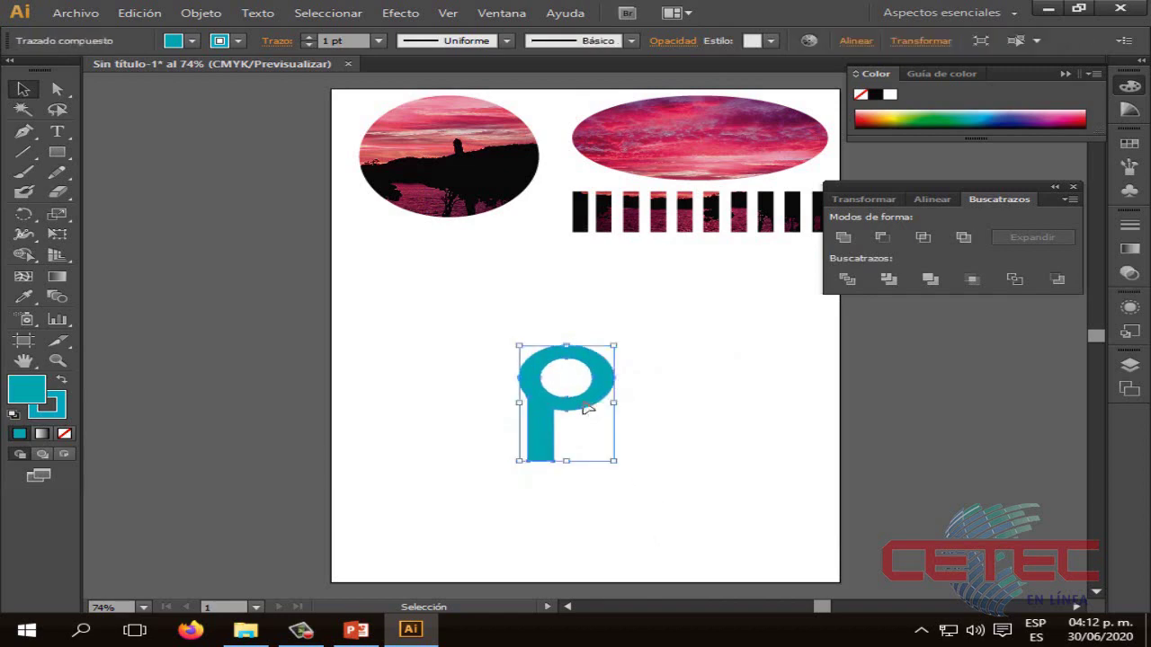
pyautogui.click(588, 435)
pyautogui.moveTo(593, 401); pyautogui.dragTo(445, 300)
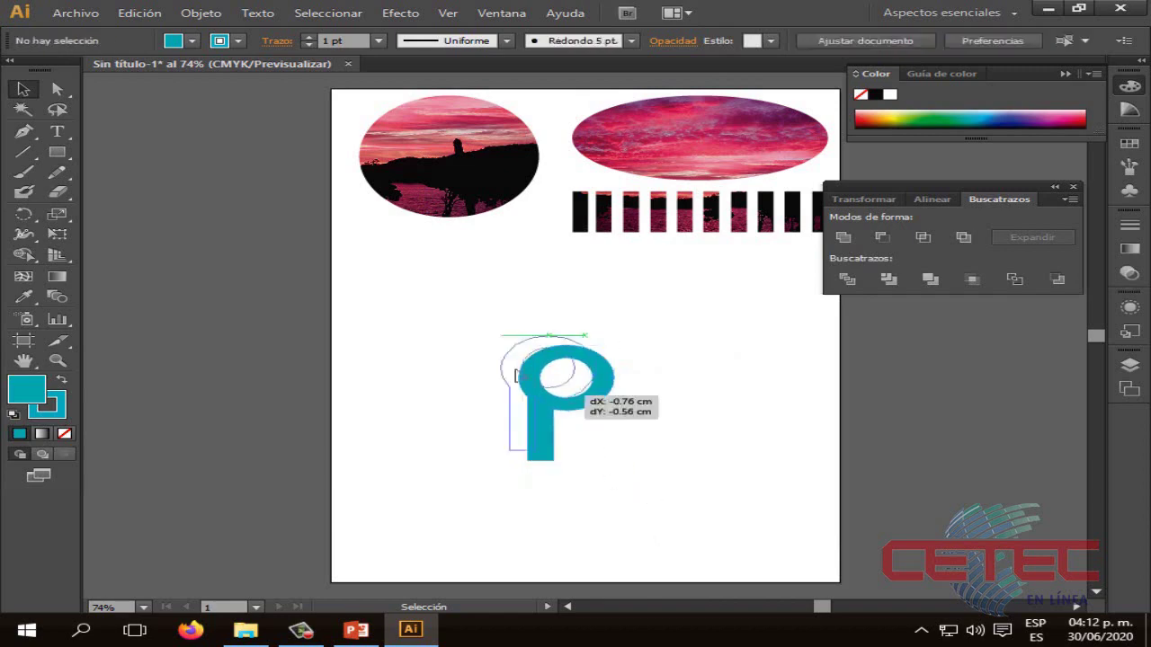
pyautogui.click(517, 326)
# Step: Place the IMAGEN 7 flower photo into the document
pyautogui.click(90, 14)
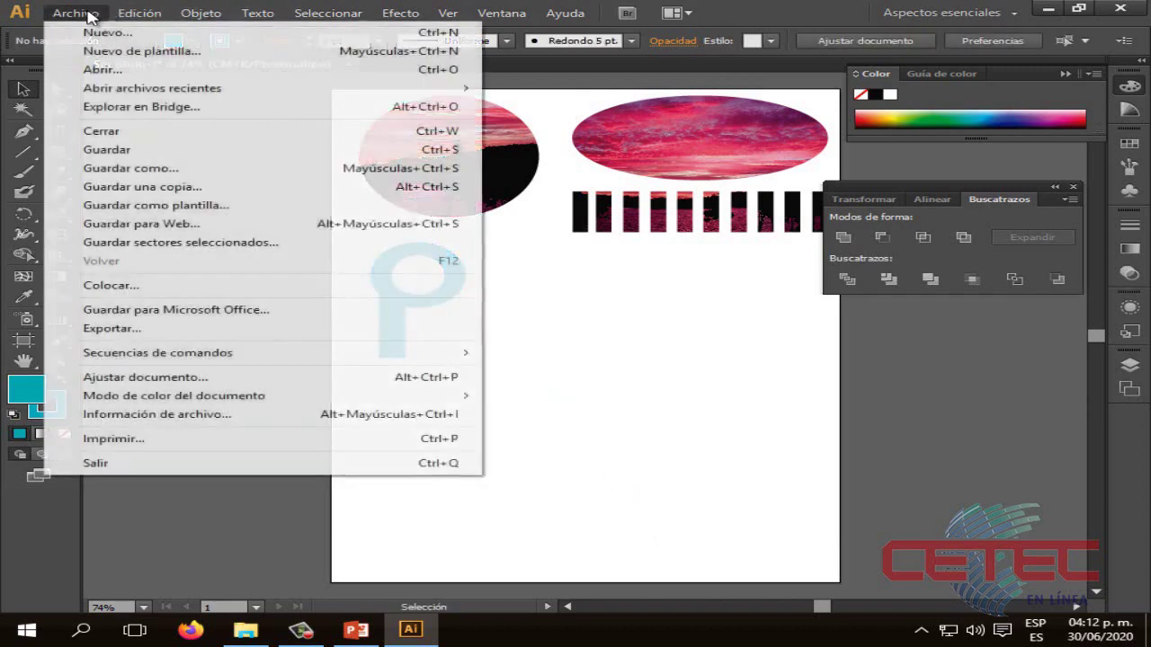
pyautogui.click(172, 288)
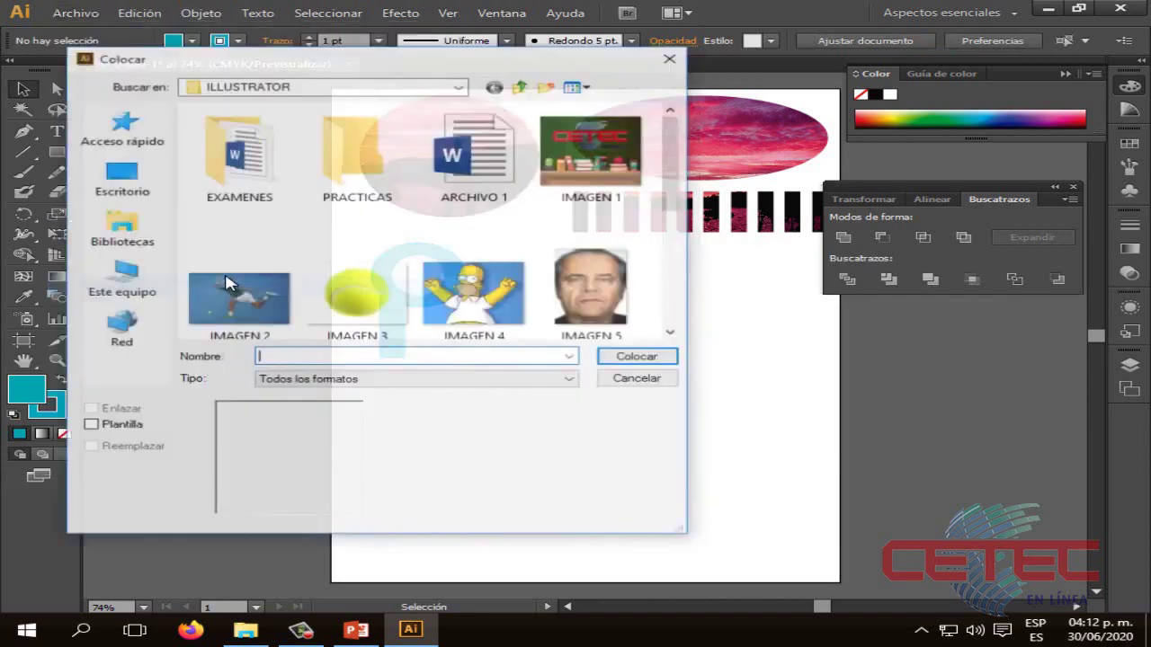
pyautogui.moveTo(675, 175); pyautogui.dragTo(674, 249)
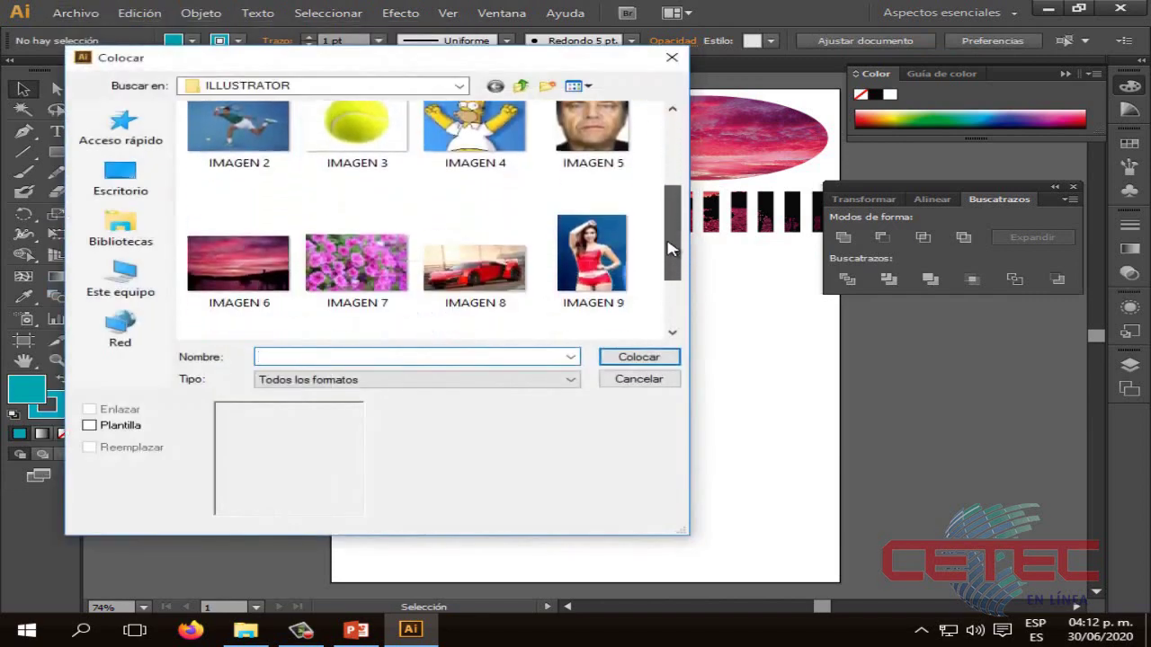
pyautogui.click(360, 247)
pyautogui.click(638, 357)
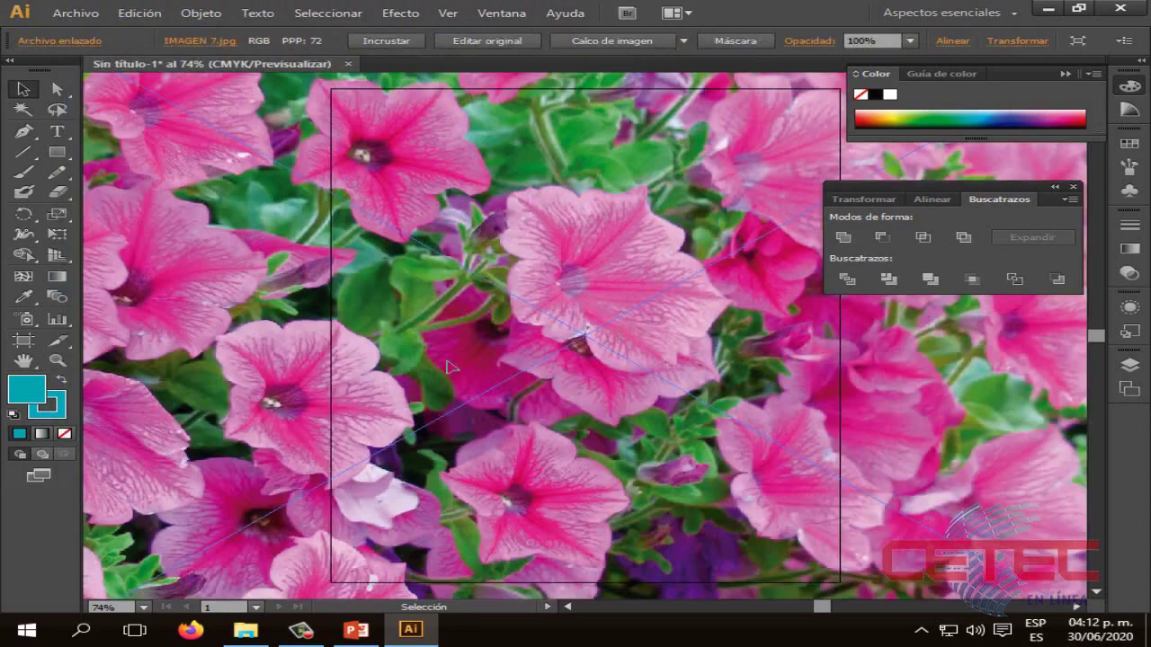
# Step: Close the shape-modes panel, redraw the flower photo smaller, and move it over the P
pyautogui.moveTo(451, 368); pyautogui.dragTo(506, 304)
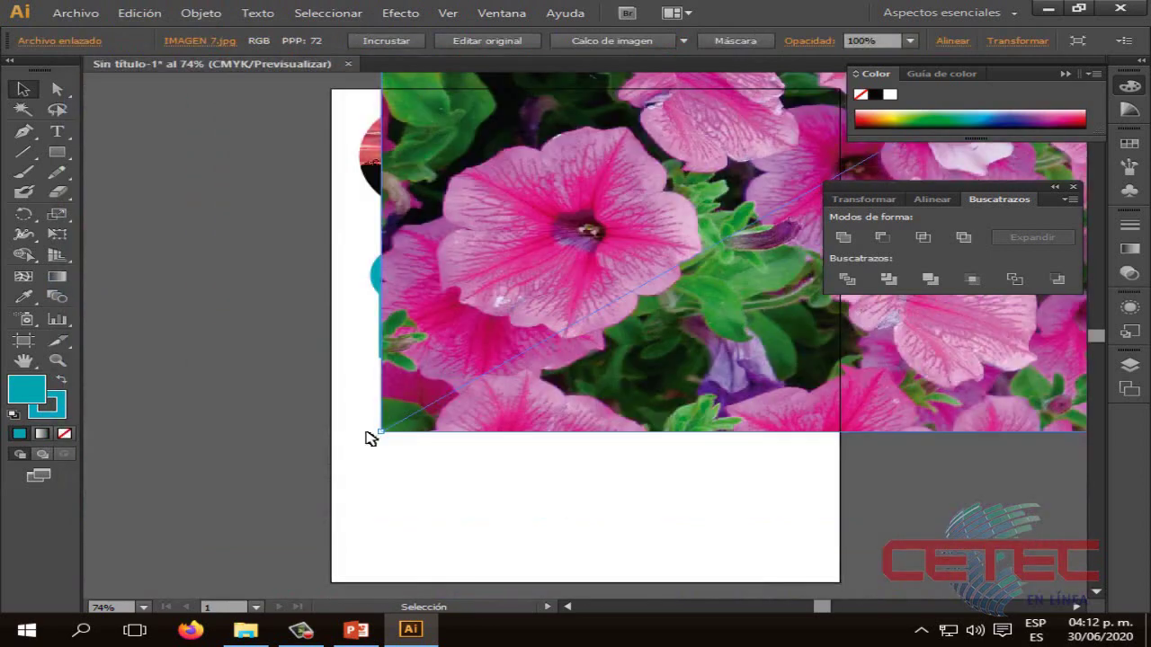
pyautogui.moveTo(371, 438); pyautogui.dragTo(374, 477)
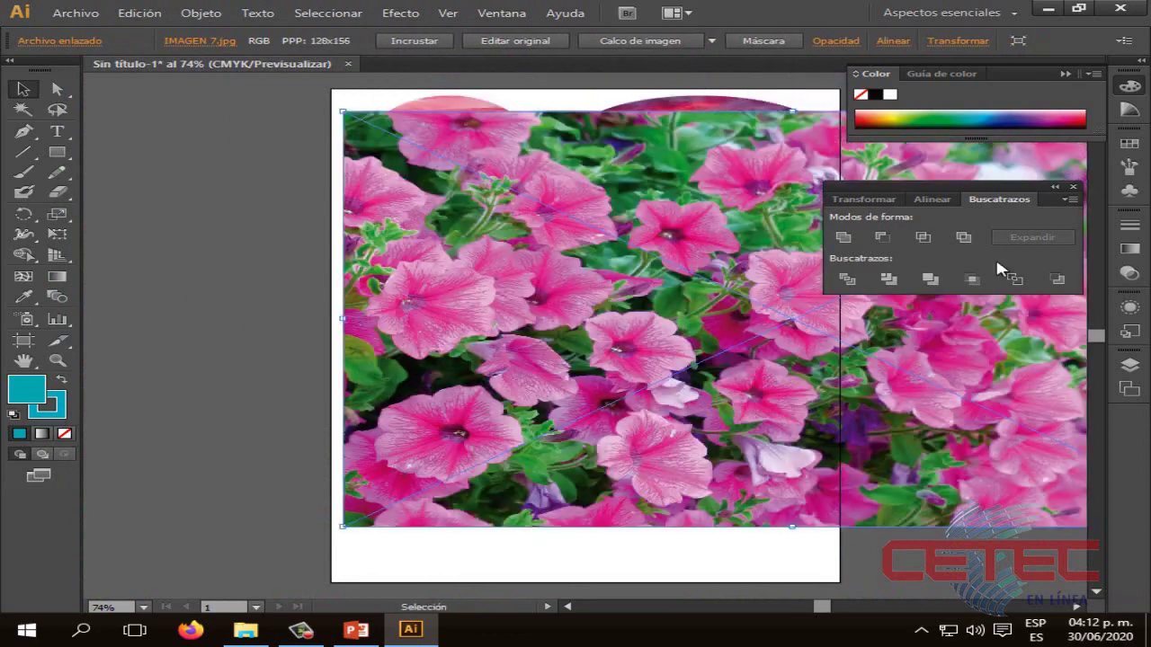
pyautogui.click(1072, 187)
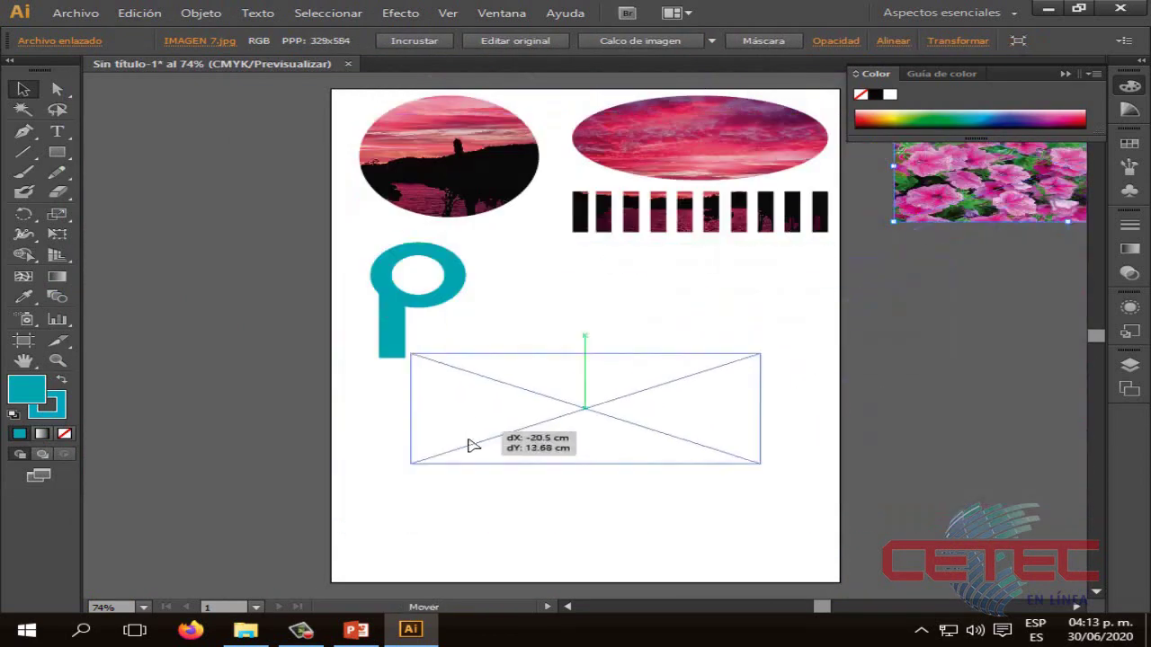
pyautogui.moveTo(400, 362)
pyautogui.mouseDown()
pyautogui.moveTo(735, 476)
pyautogui.moveTo(816, 568)
pyautogui.mouseUp()
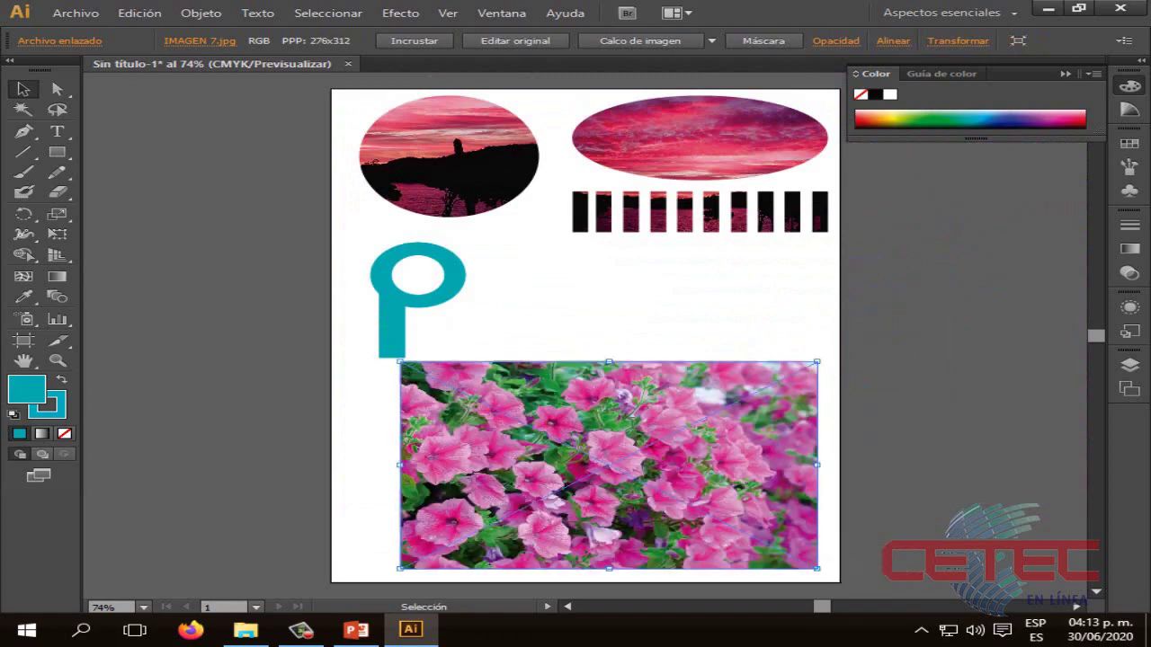
pyautogui.moveTo(738, 479); pyautogui.dragTo(688, 360)
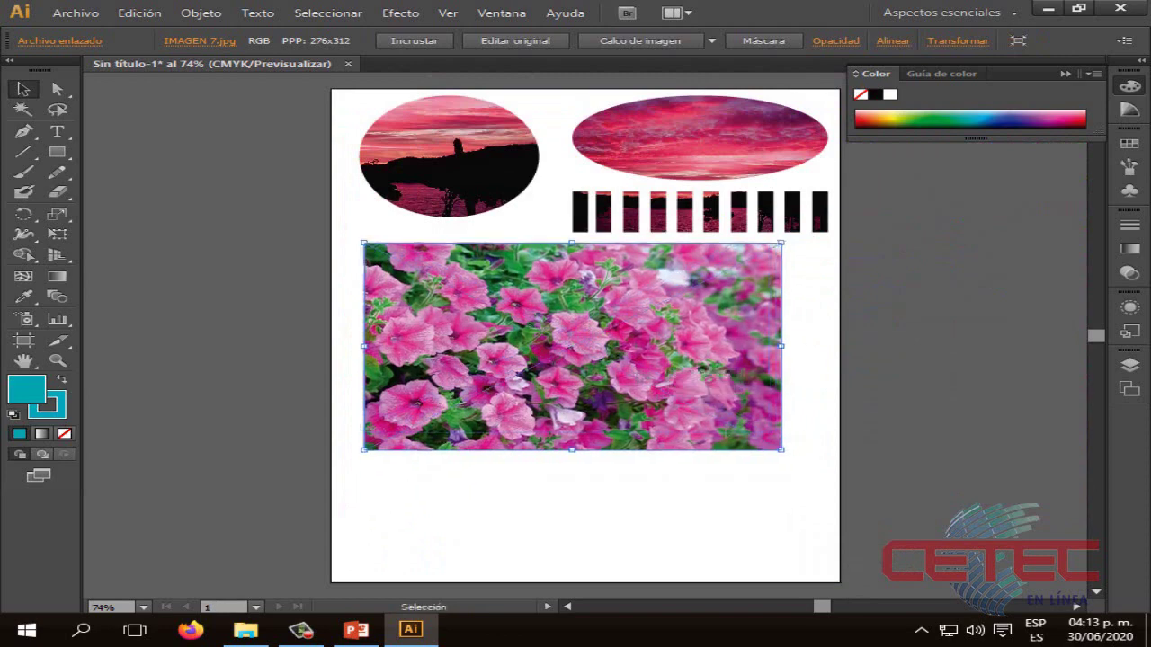
# Step: Send the flower photo behind the P, then enlarge and position the P over the flowers
pyautogui.rightClick(644, 372)
pyautogui.moveTo(714, 470)
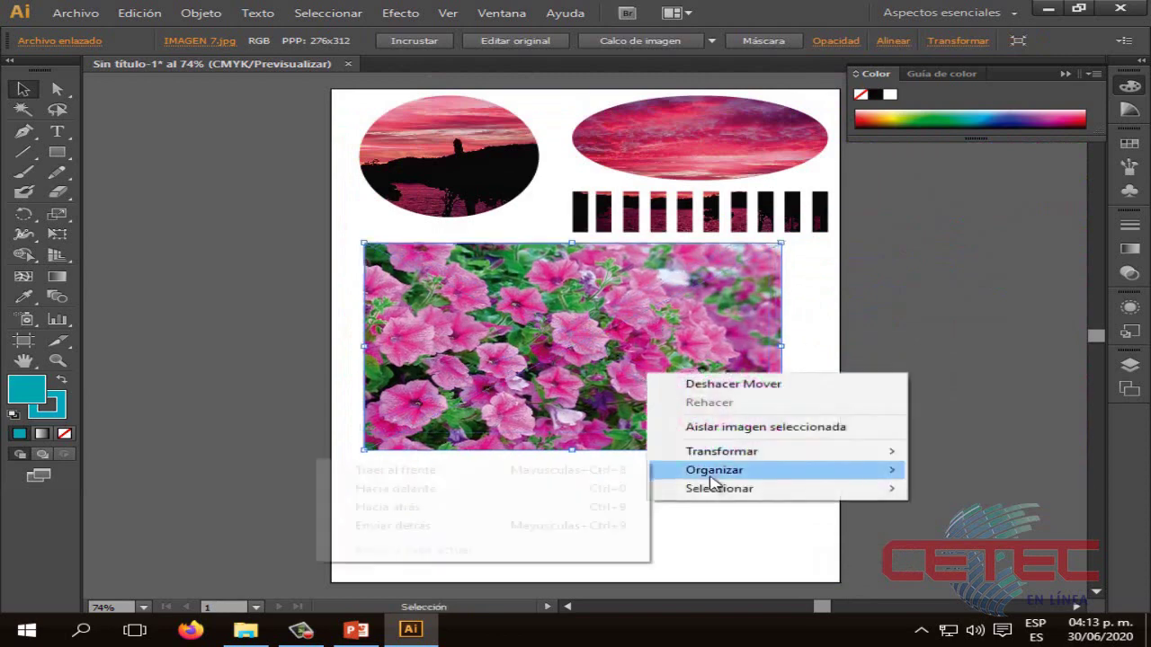
pyautogui.click(518, 508)
pyautogui.moveTo(448, 306); pyautogui.dragTo(587, 339)
pyautogui.moveTo(615, 407); pyautogui.dragTo(635, 428)
pyautogui.moveTo(614, 350); pyautogui.dragTo(707, 359)
pyautogui.click(876, 388)
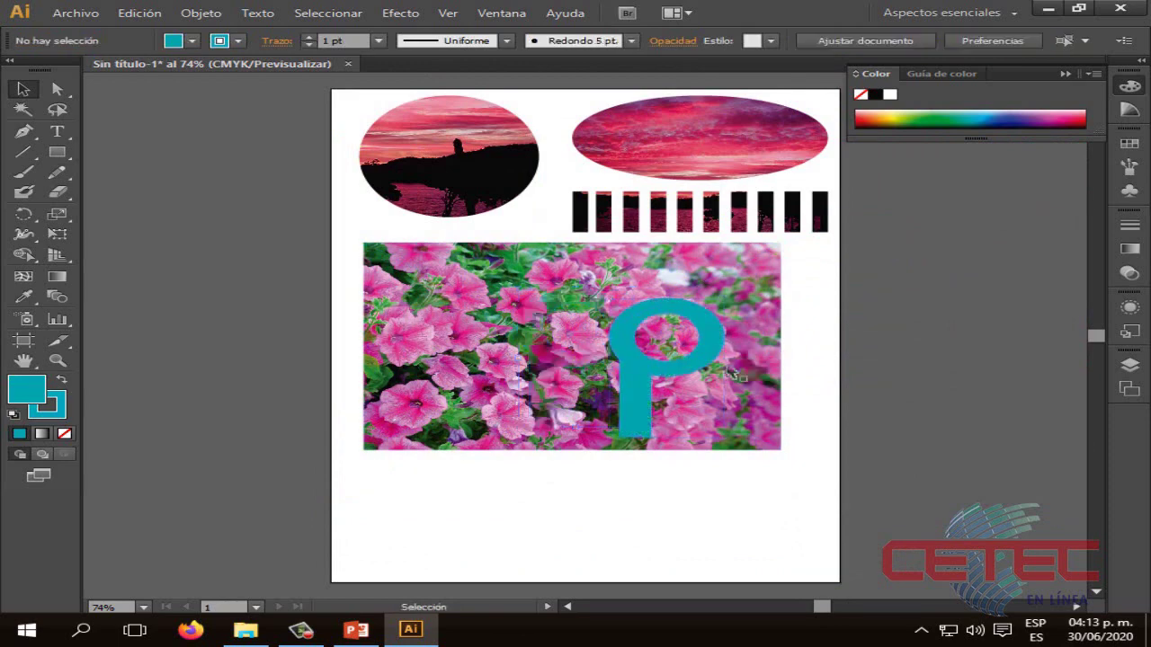
# Step: Select the P and photo together and create a clipping mask
pyautogui.moveTo(791, 474); pyautogui.dragTo(331, 242)
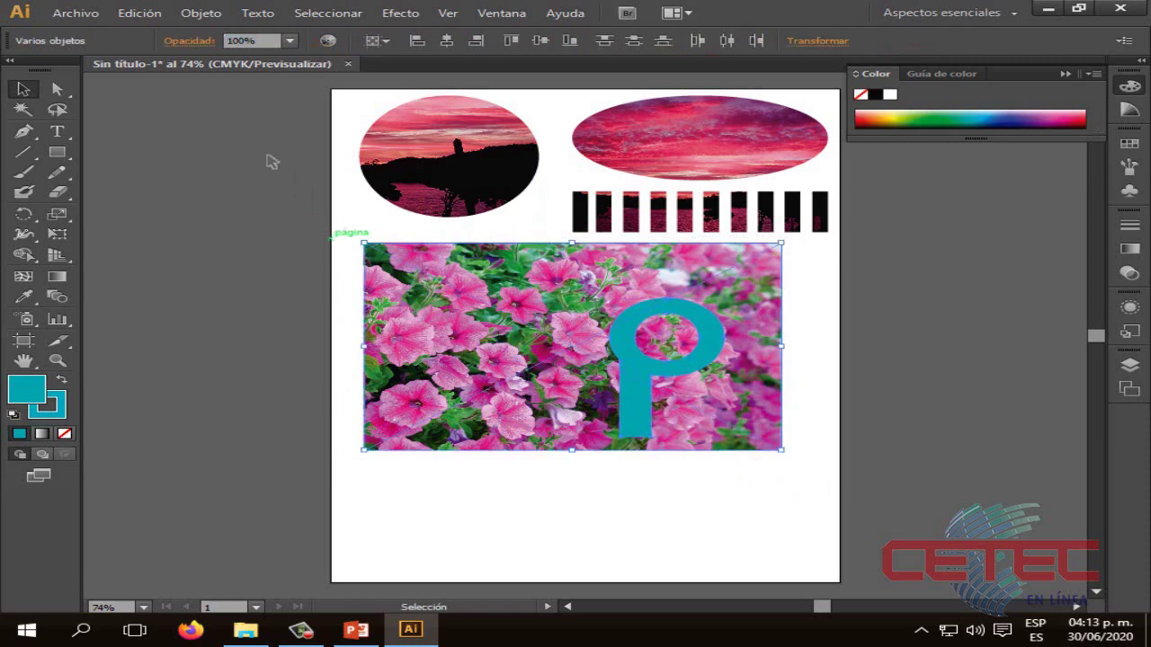
pyautogui.click(199, 14)
pyautogui.moveTo(267, 507)
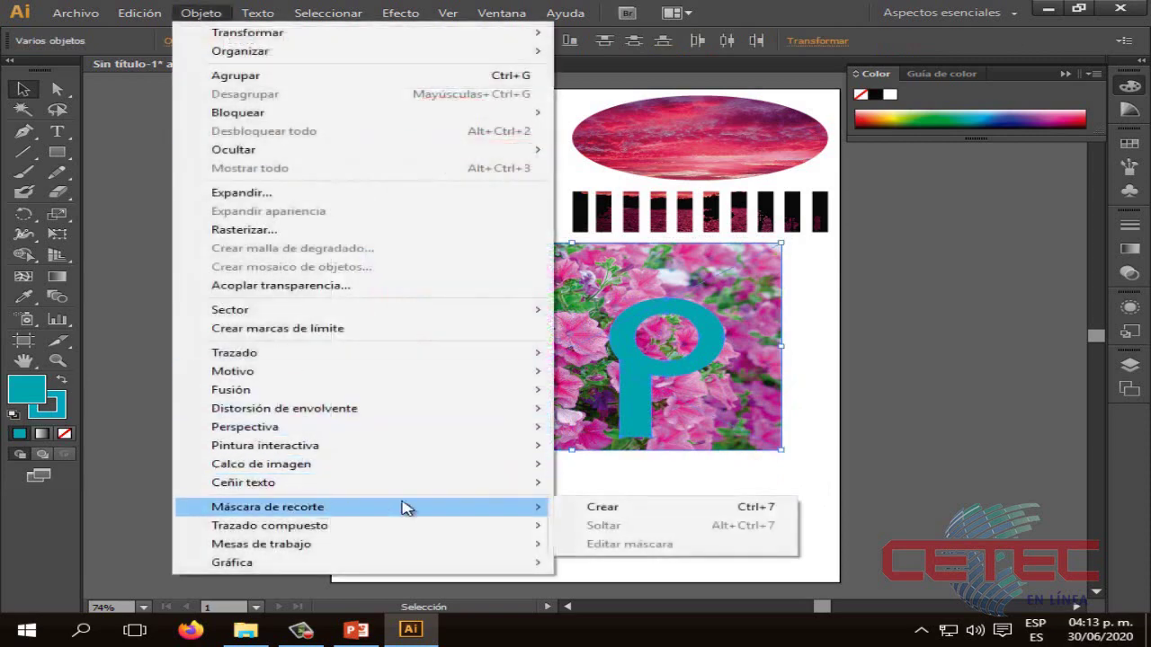
pyautogui.click(594, 507)
# Step: Move the flower-filled P left and undo an accidental upside-down flip from resizing
pyautogui.click(553, 522)
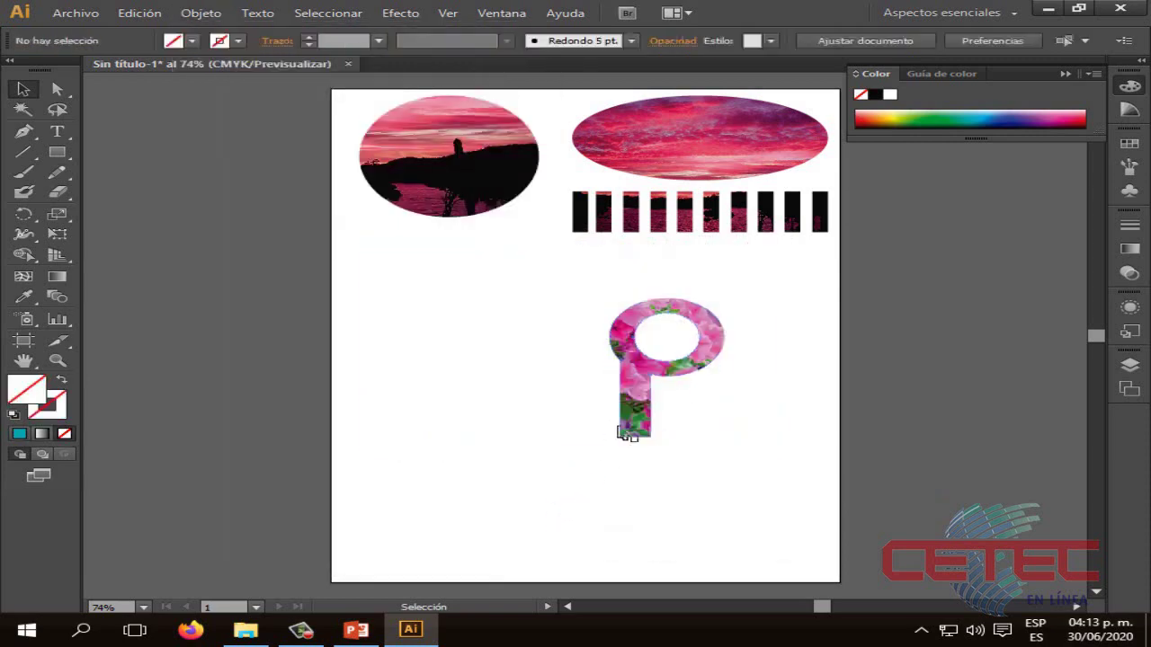
pyautogui.moveTo(609, 375); pyautogui.dragTo(381, 375)
pyautogui.moveTo(558, 225); pyautogui.dragTo(335, 90)
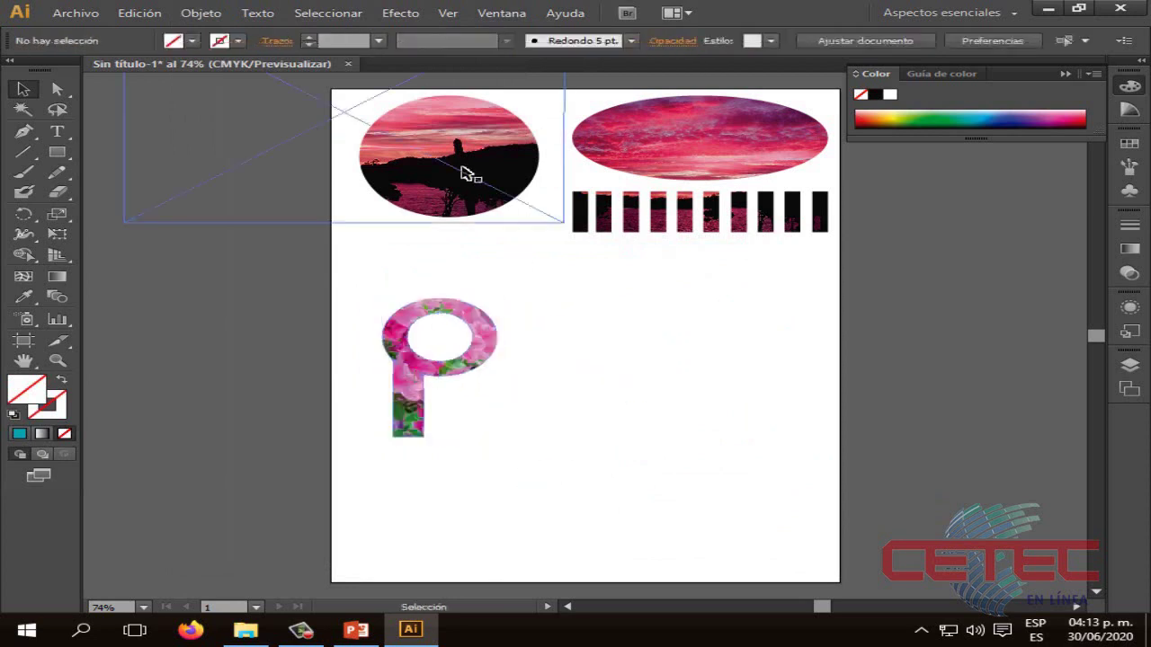
pyautogui.moveTo(460, 364); pyautogui.dragTo(483, 370)
pyautogui.click(580, 423)
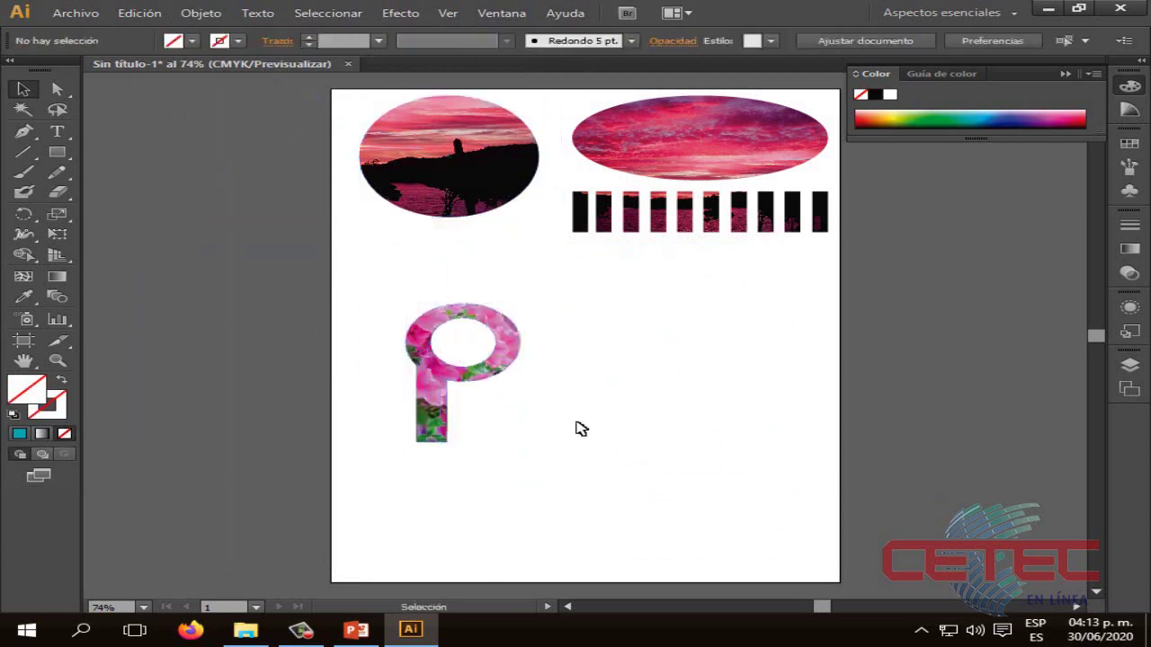
pyautogui.click(483, 378)
pyautogui.moveTo(519, 442)
pyautogui.mouseDown()
pyautogui.moveTo(580, 479)
pyautogui.moveTo(558, 494)
pyautogui.moveTo(396, 301)
pyautogui.mouseUp()
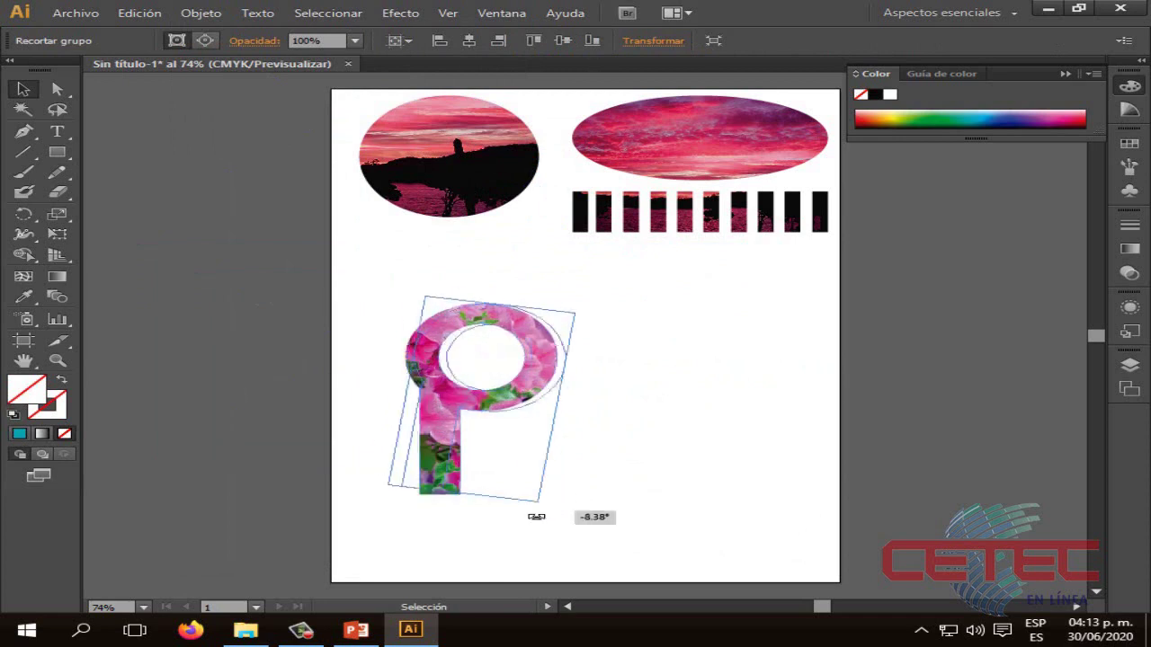
pyautogui.click(719, 446)
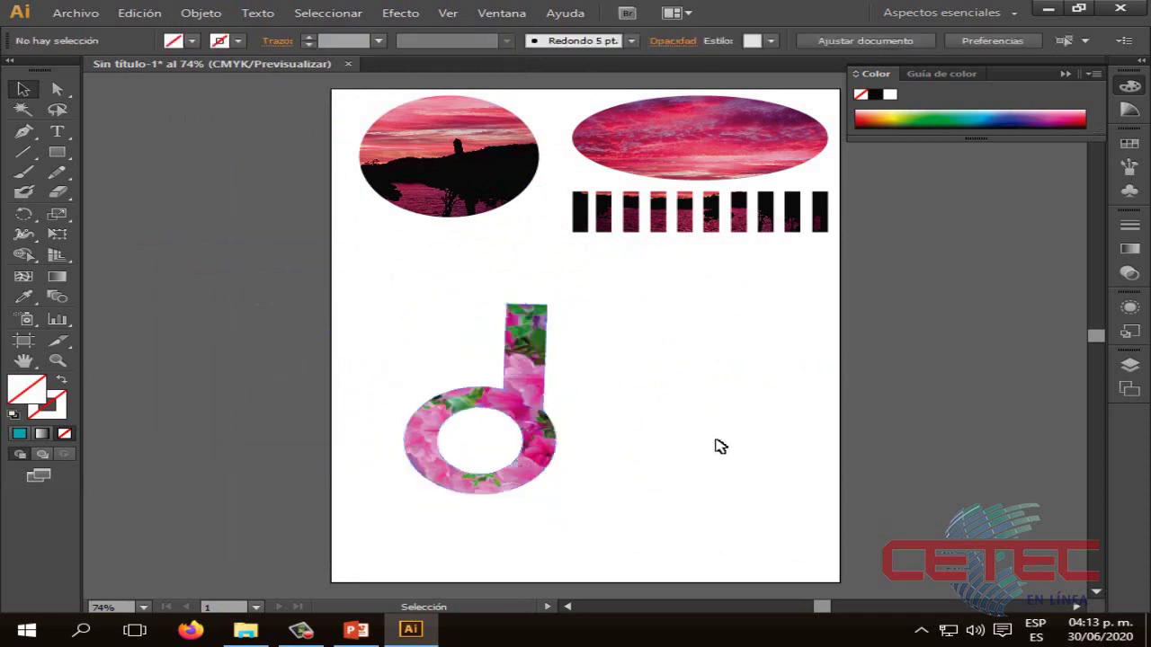
pyautogui.hotkey('ctrl', 'z')
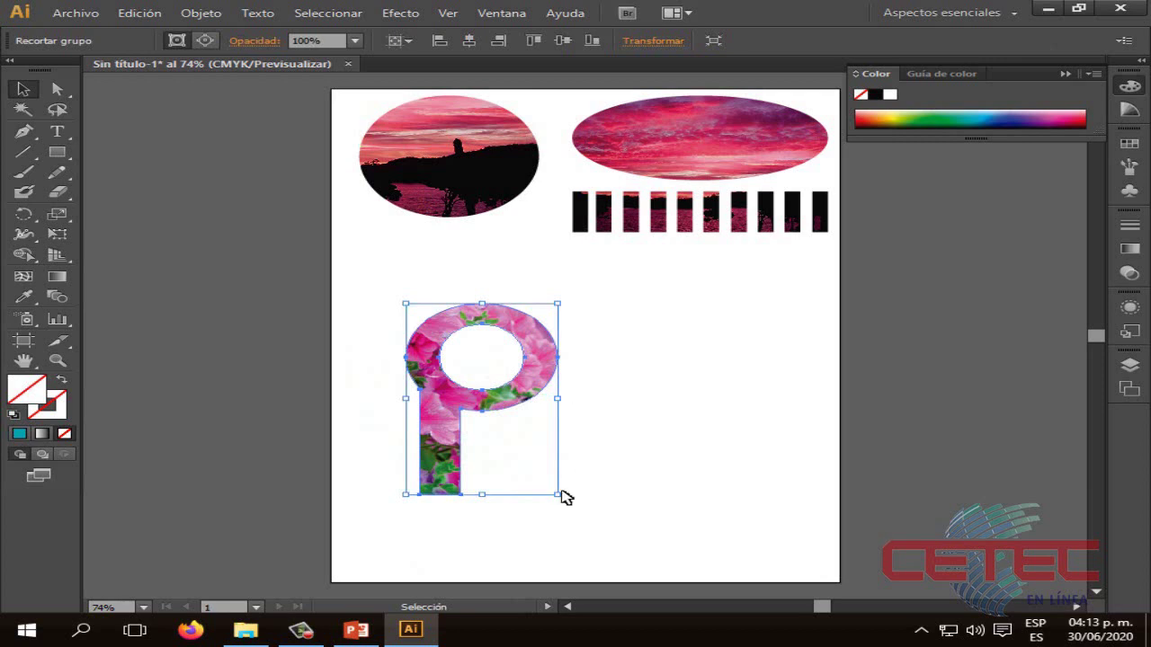
# Step: Shrink the flower-filled P, set it below the sunset circle, and switch to PowerPoint
pyautogui.moveTo(548, 471); pyautogui.dragTo(522, 442)
pyautogui.click(506, 390)
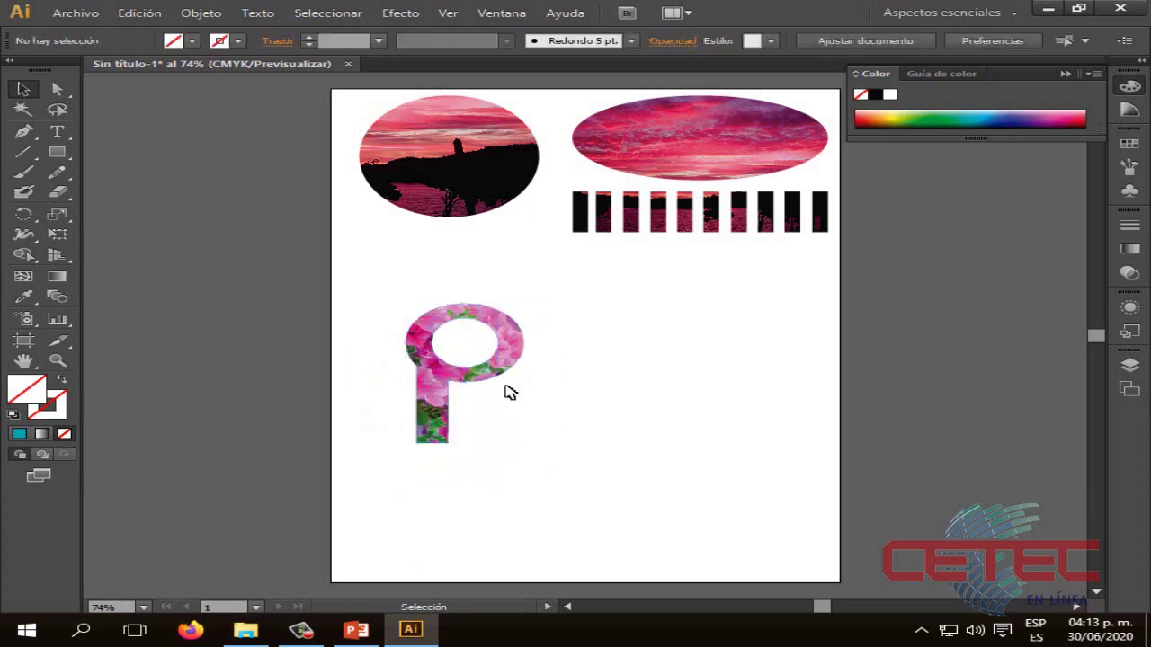
pyautogui.moveTo(505, 372); pyautogui.dragTo(514, 380)
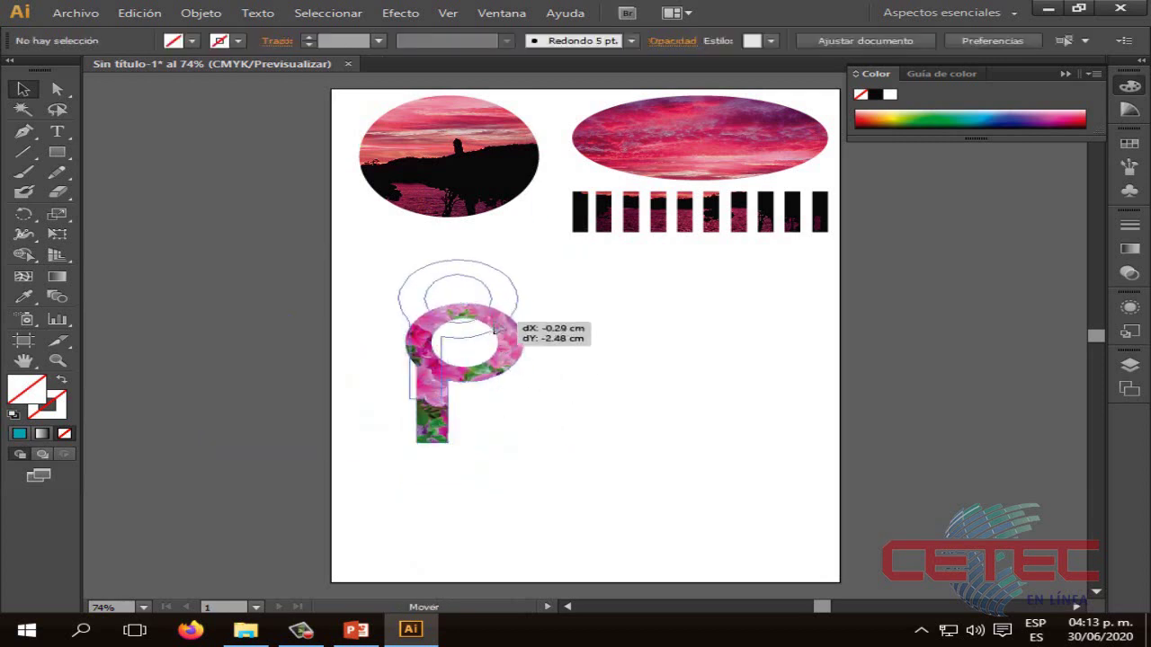
pyautogui.click(603, 424)
pyautogui.moveTo(572, 477); pyautogui.dragTo(387, 307)
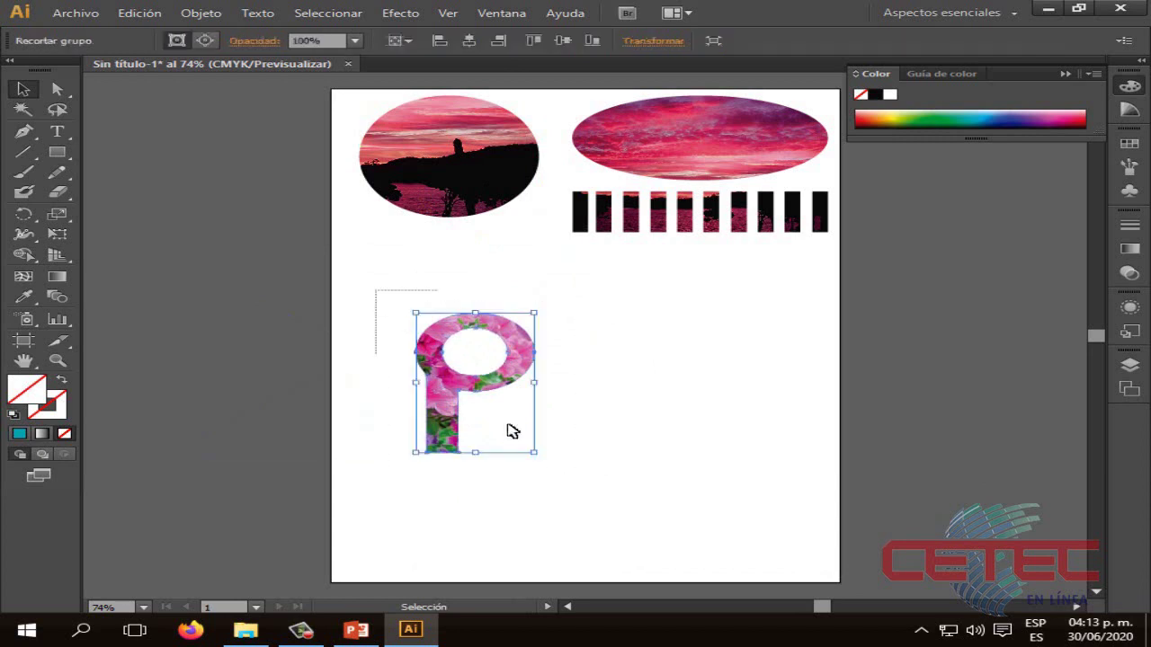
pyautogui.click(399, 295)
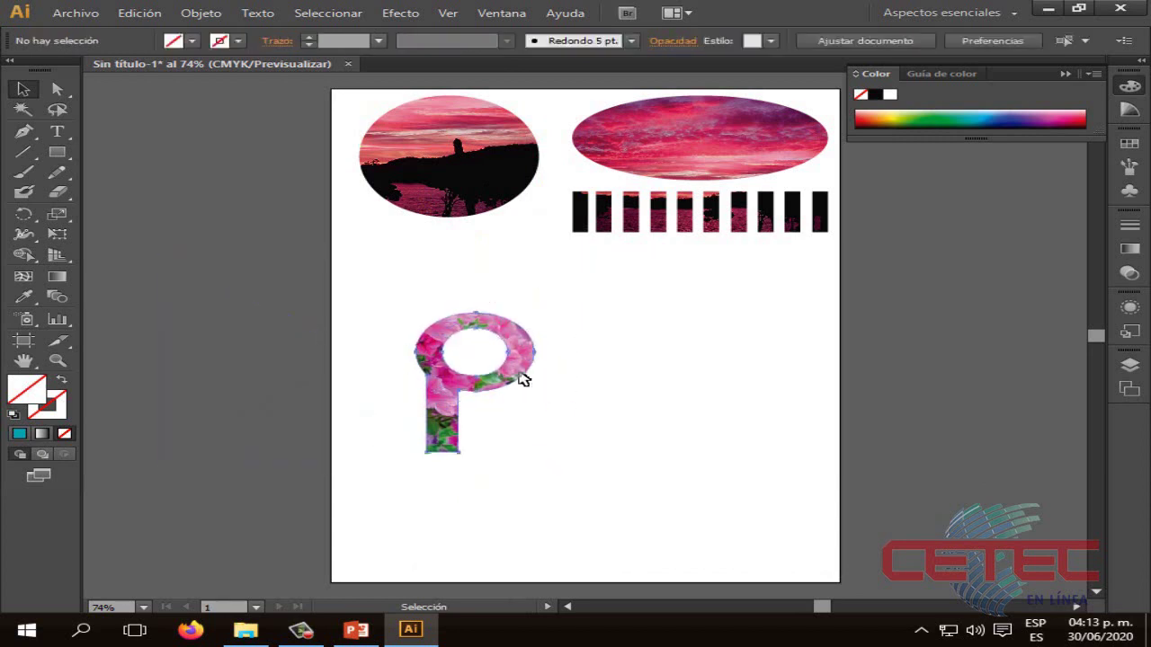
pyautogui.moveTo(511, 382); pyautogui.dragTo(461, 294)
pyautogui.click(586, 353)
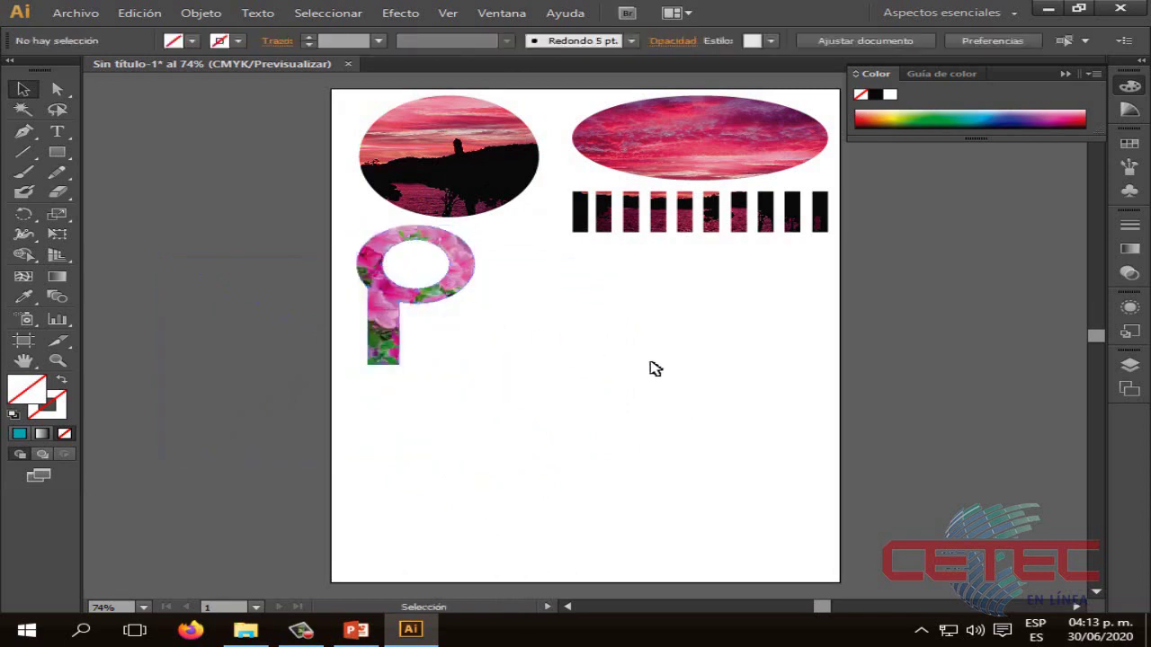
pyautogui.click(356, 629)
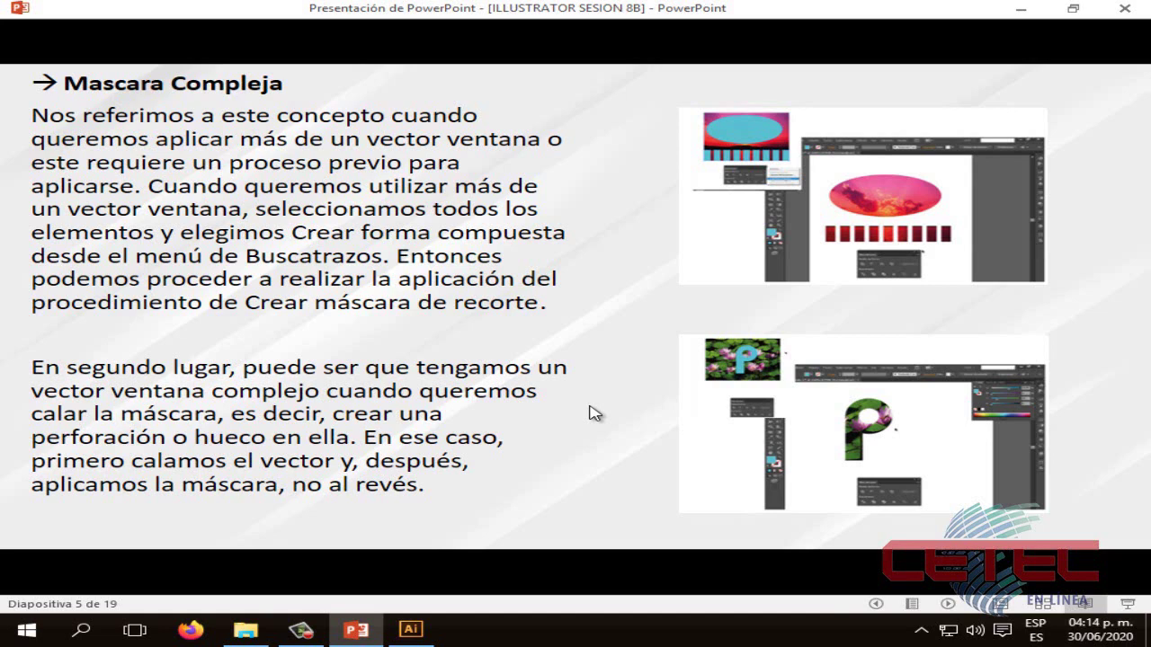
# Step: Advance to PowerPoint slide 6 on bitmap extraction, then return to Illustrator
pyautogui.click(593, 414)
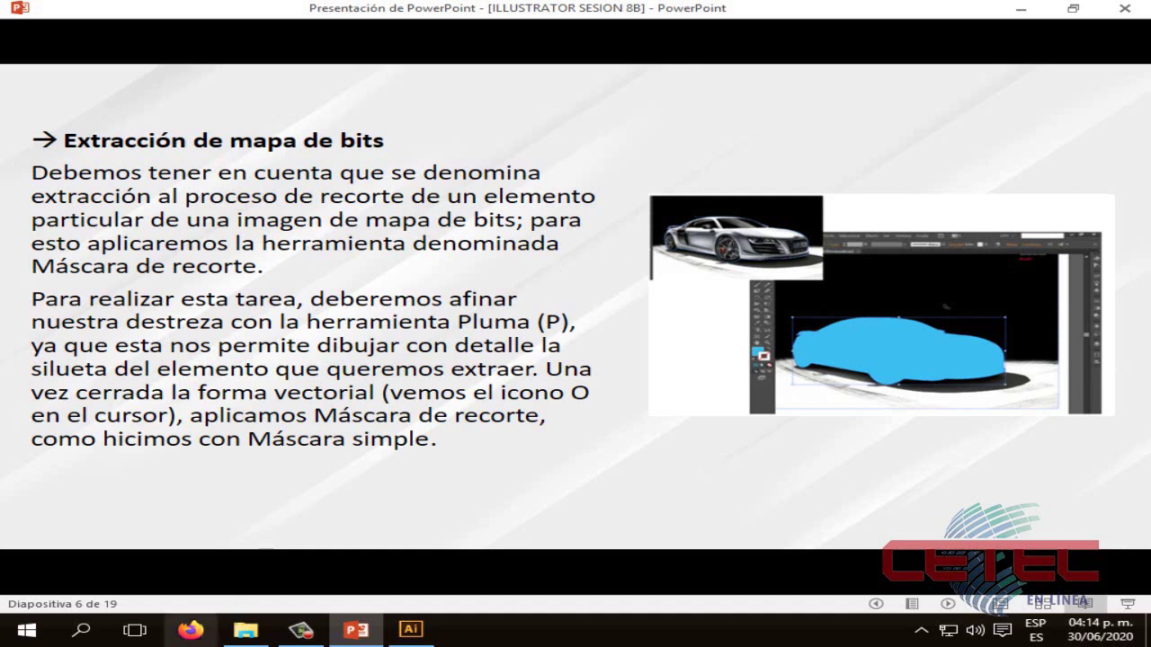
pyautogui.click(410, 629)
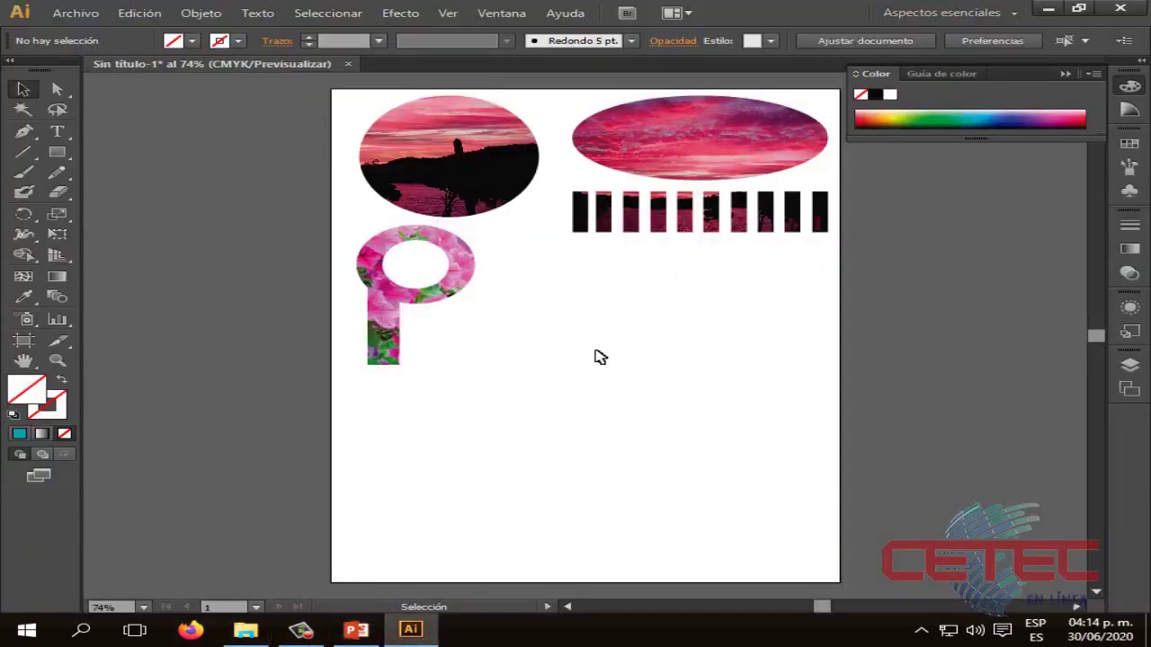
# Step: Shrink the flower-filled P and tuck it beside the striped bars between the sunset images
pyautogui.click(469, 285)
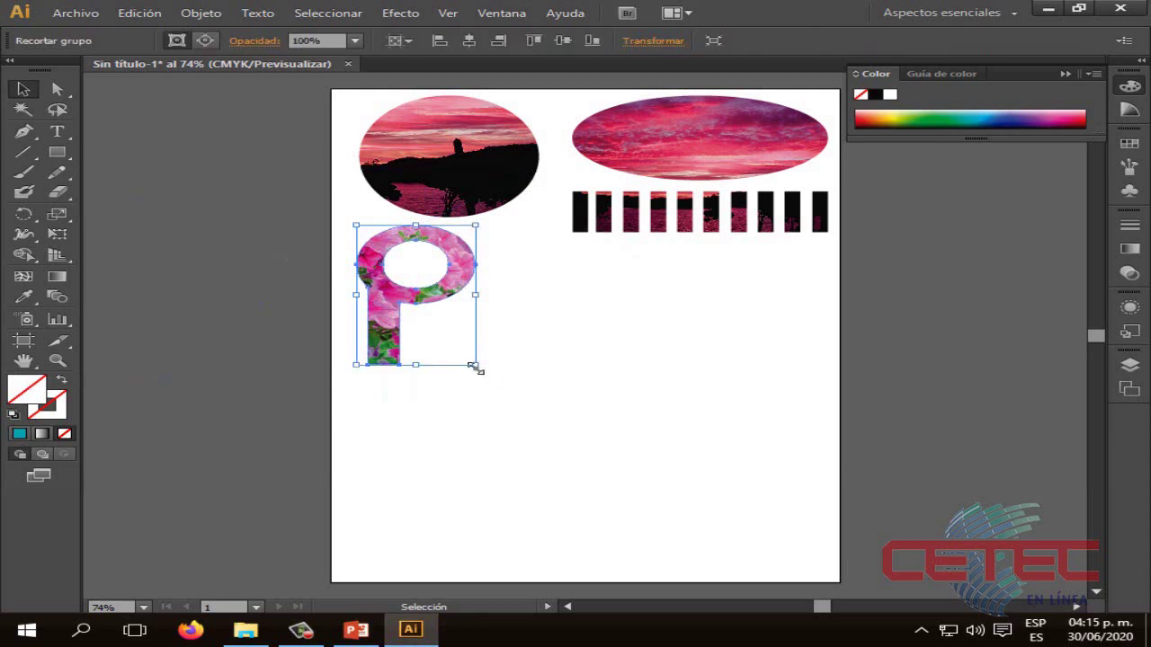
pyautogui.moveTo(474, 361); pyautogui.dragTo(442, 322)
pyautogui.moveTo(414, 273); pyautogui.dragTo(540, 255)
pyautogui.click(619, 324)
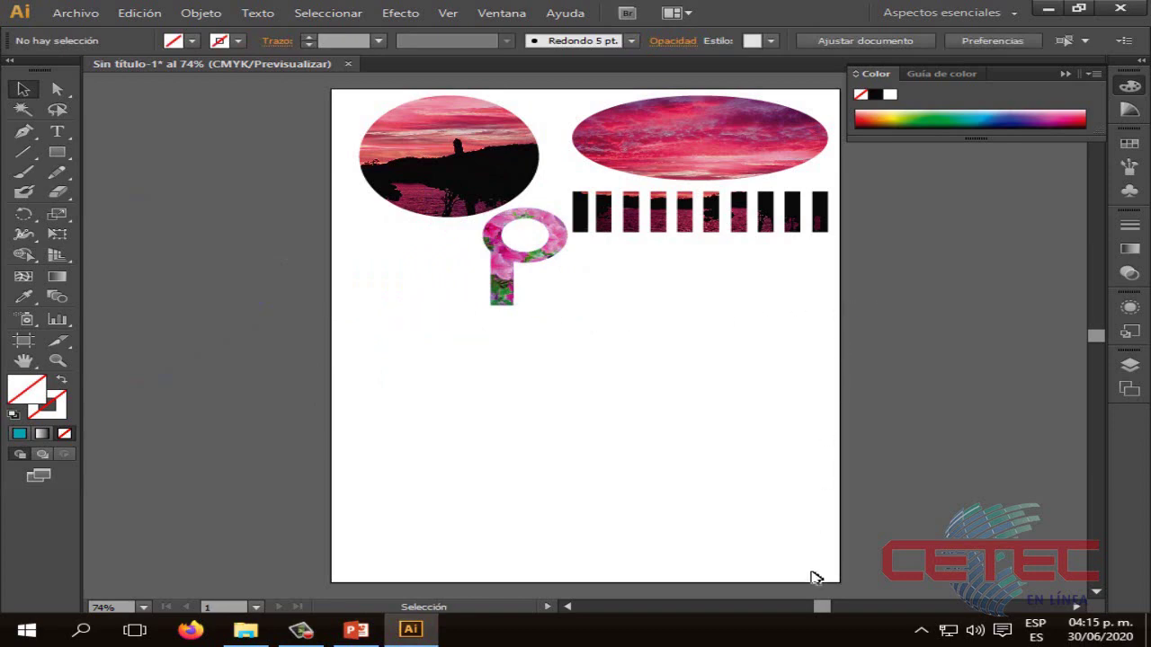
# Step: Place IMAGEN 8, the red sports car photo, large across the lower half of the page
pyautogui.click(76, 13)
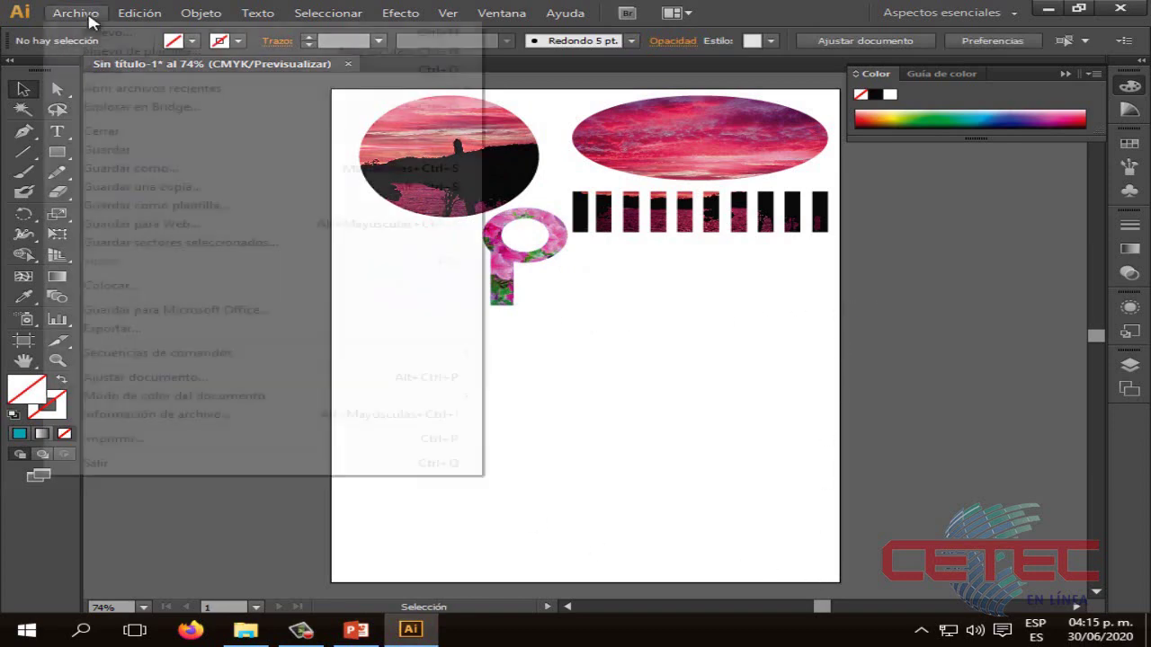
pyautogui.click(129, 282)
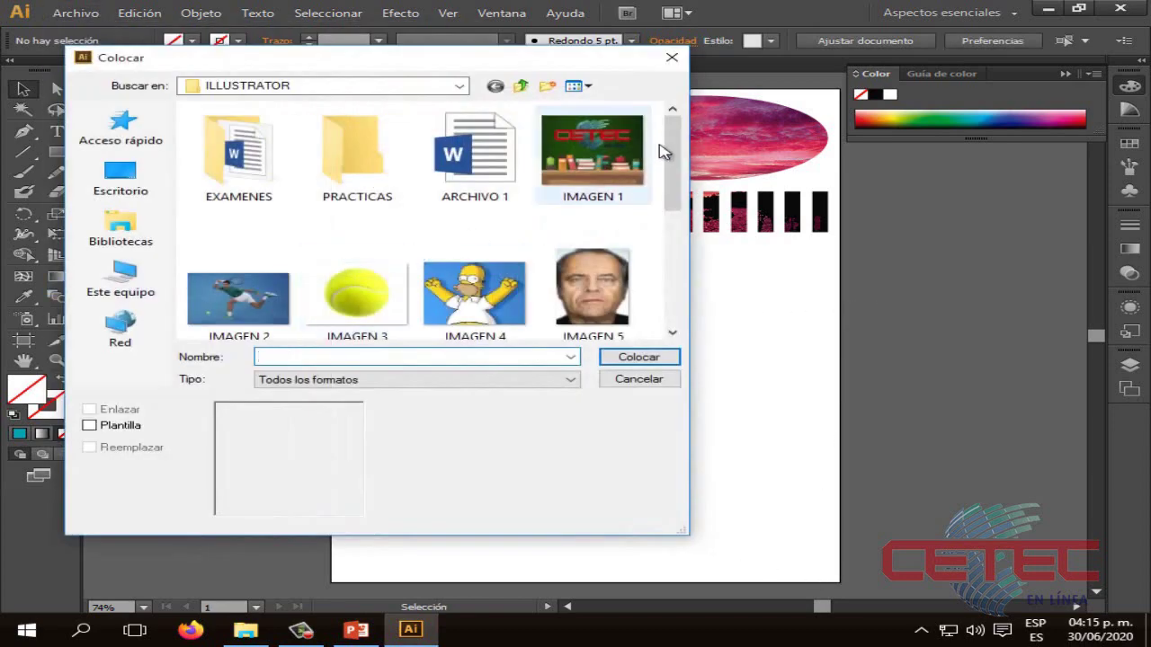
pyautogui.moveTo(672, 153); pyautogui.dragTo(673, 229)
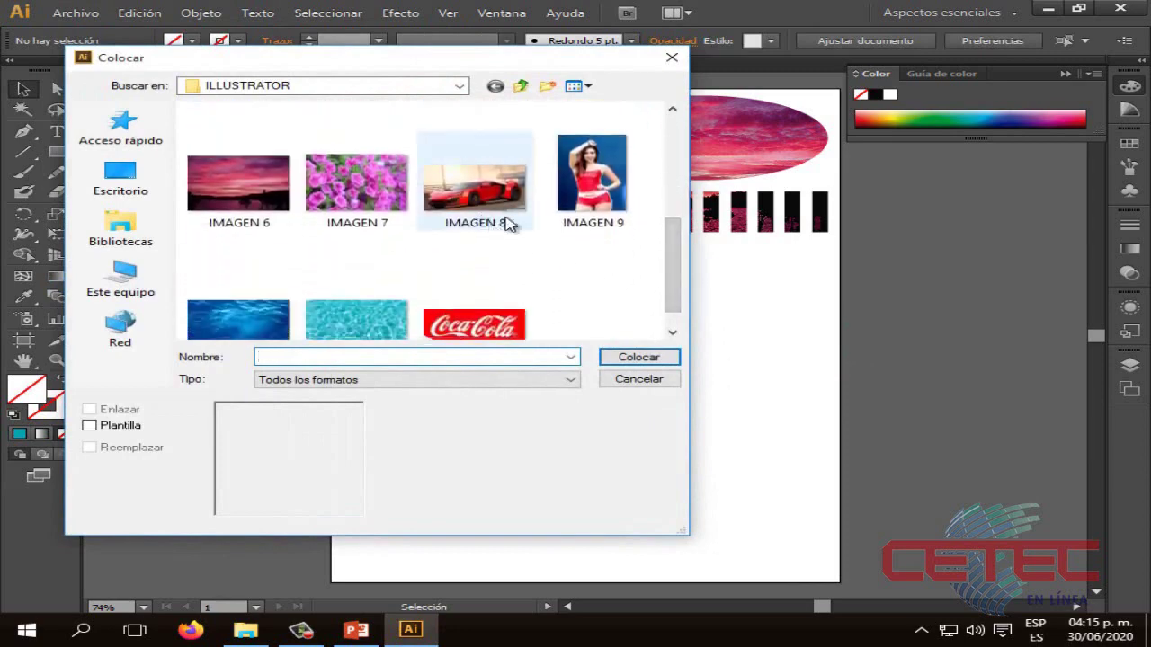
pyautogui.click(476, 221)
pyautogui.click(639, 357)
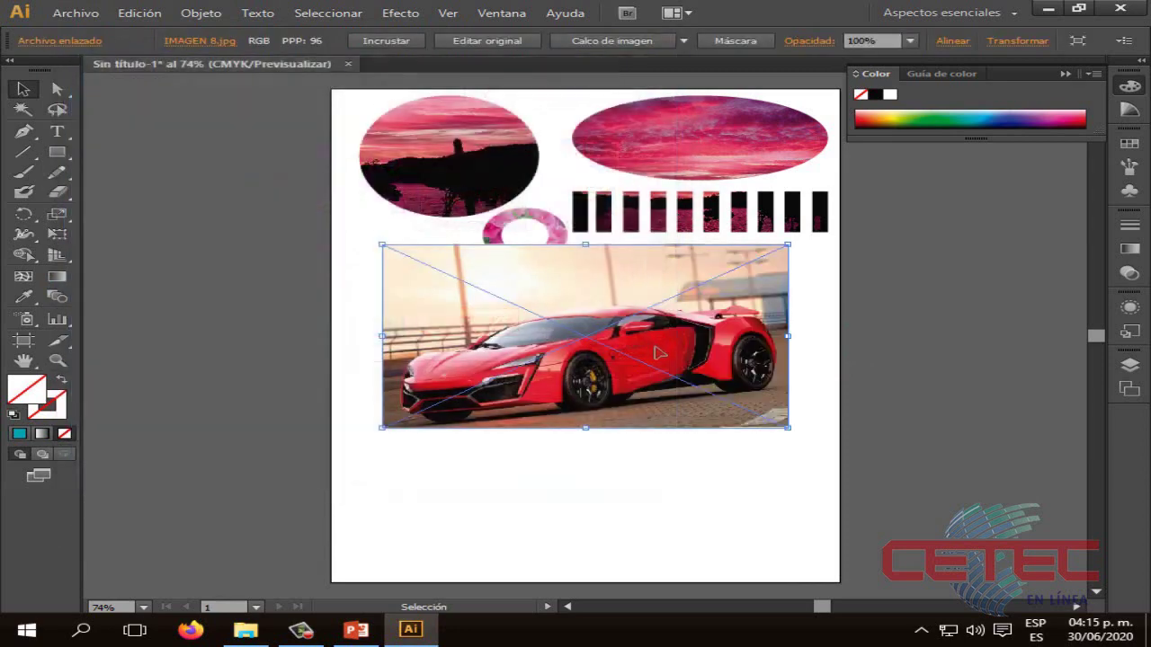
pyautogui.moveTo(364, 340); pyautogui.dragTo(822, 558)
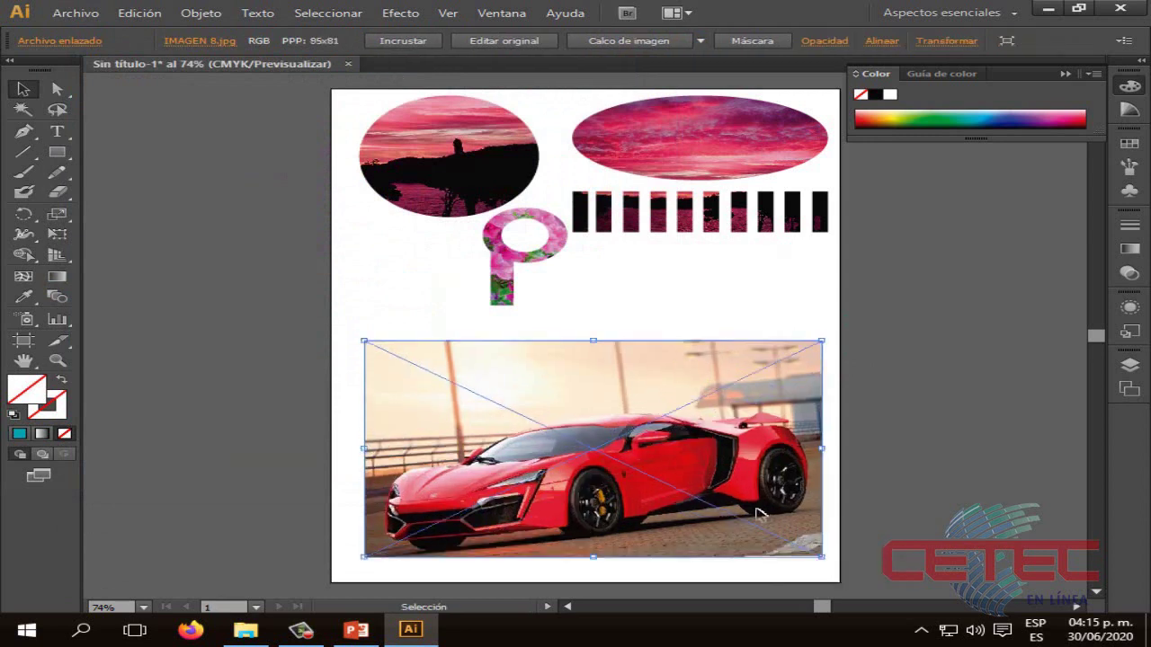
pyautogui.moveTo(758, 514); pyautogui.dragTo(750, 514)
pyautogui.click(845, 490)
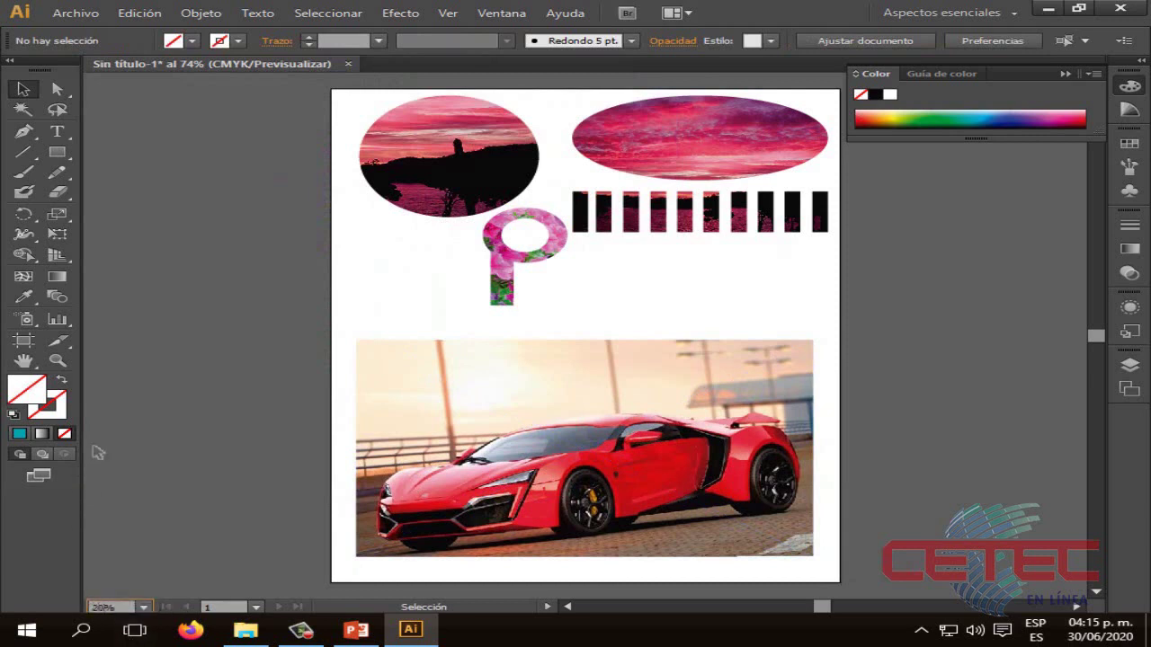
# Step: Zoom to 200% on the car photo, close the Color panel, and select the Pen tool
pyautogui.press('Return')
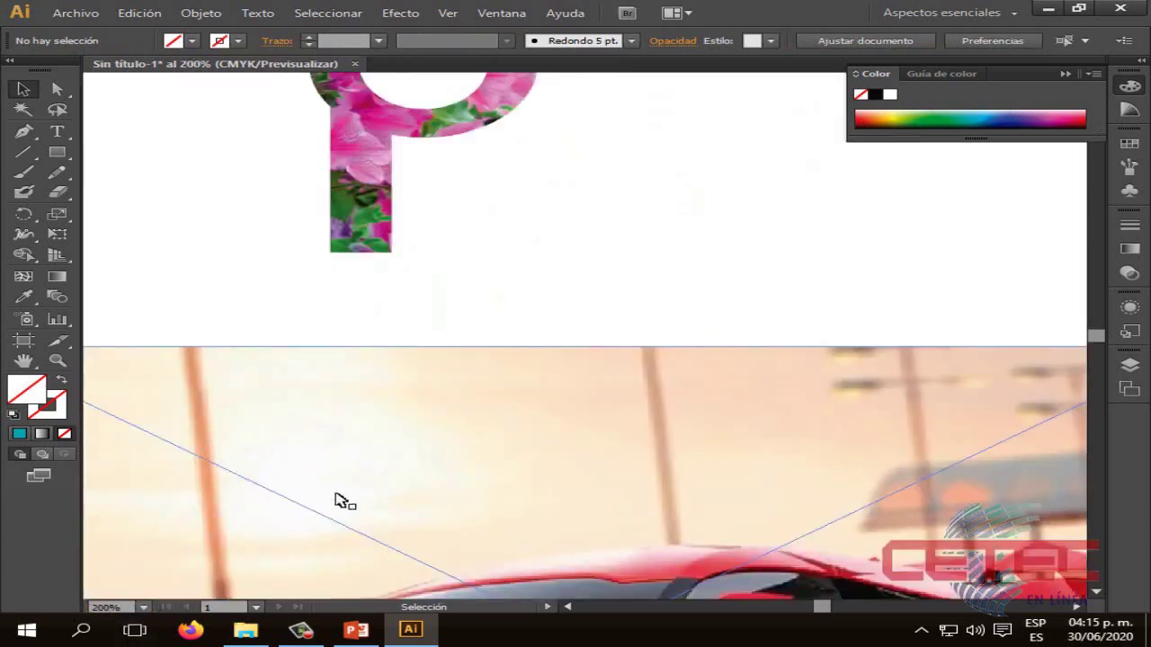
pyautogui.click(1096, 592)
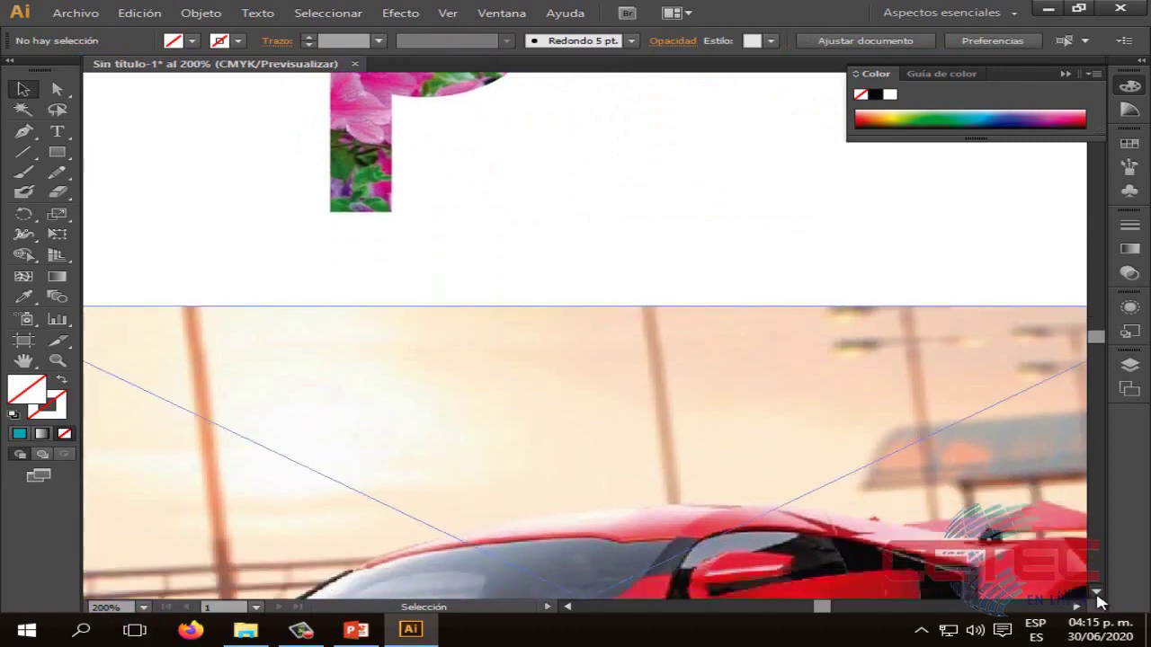
pyautogui.click(1096, 592)
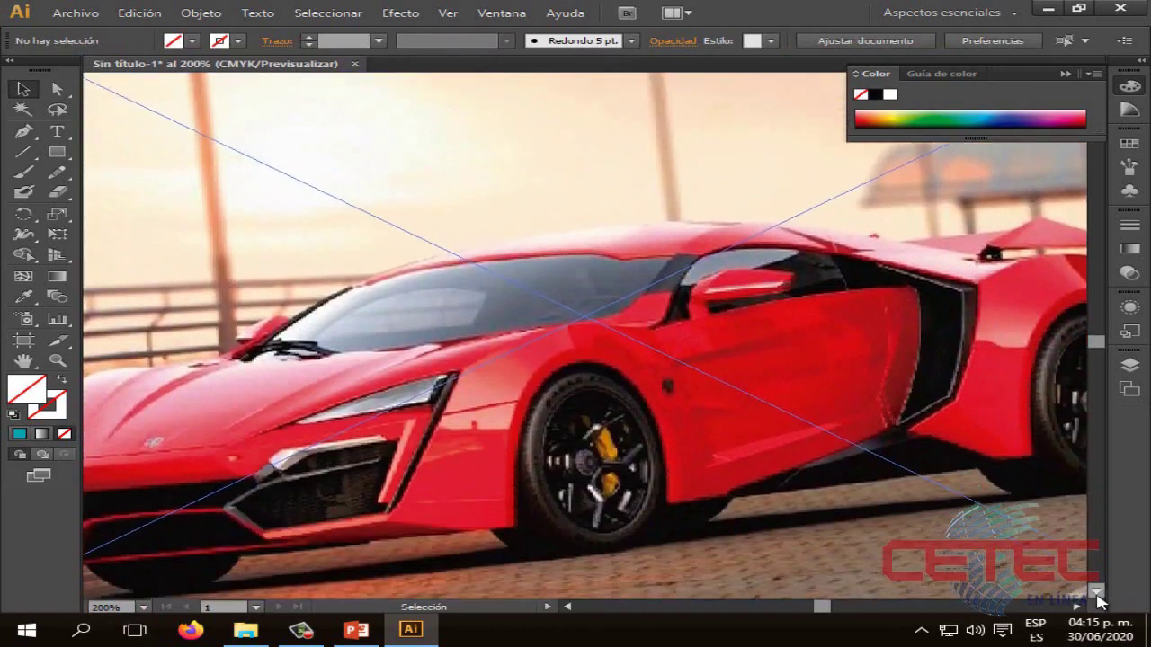
pyautogui.click(567, 607)
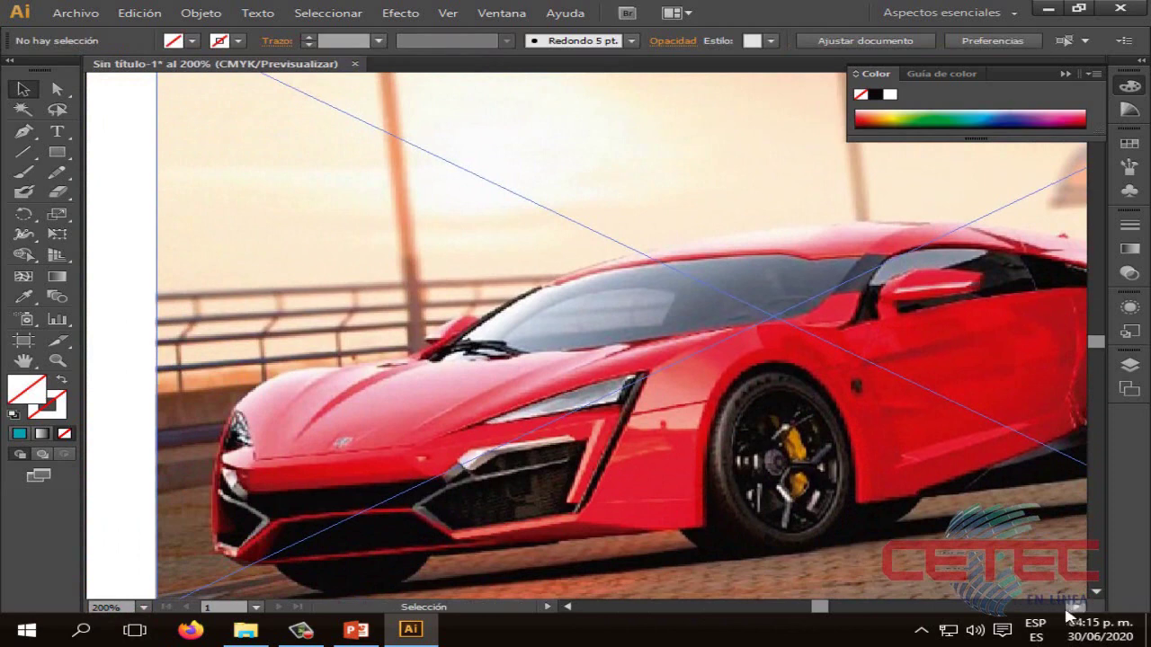
pyautogui.click(1078, 610)
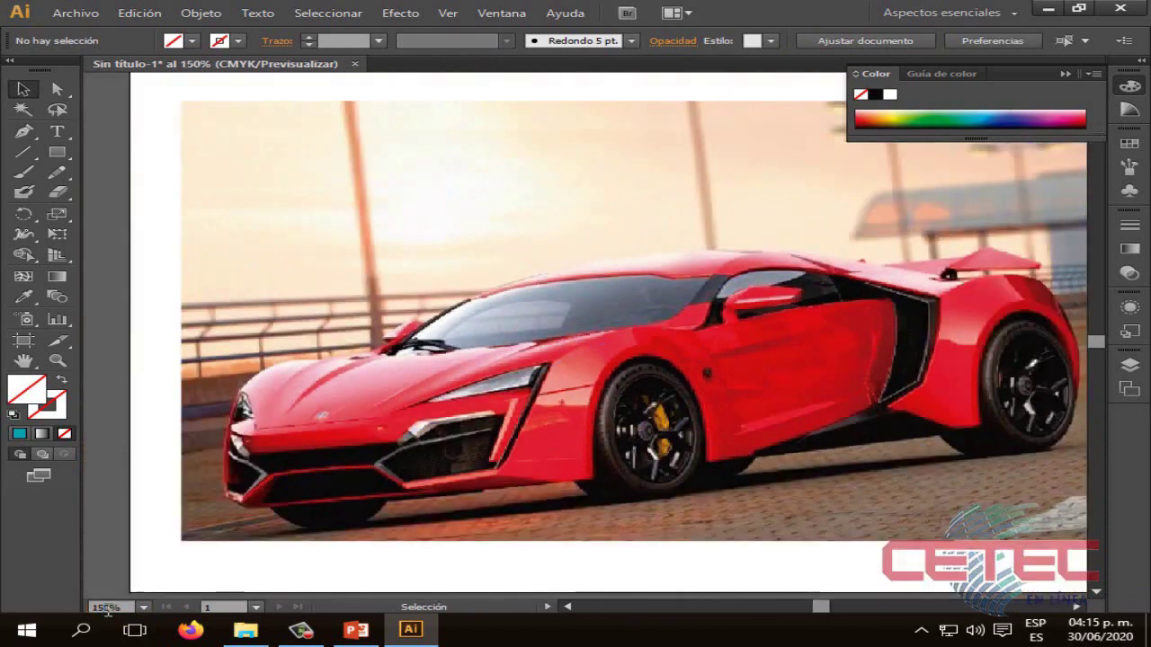
pyautogui.click(1077, 607)
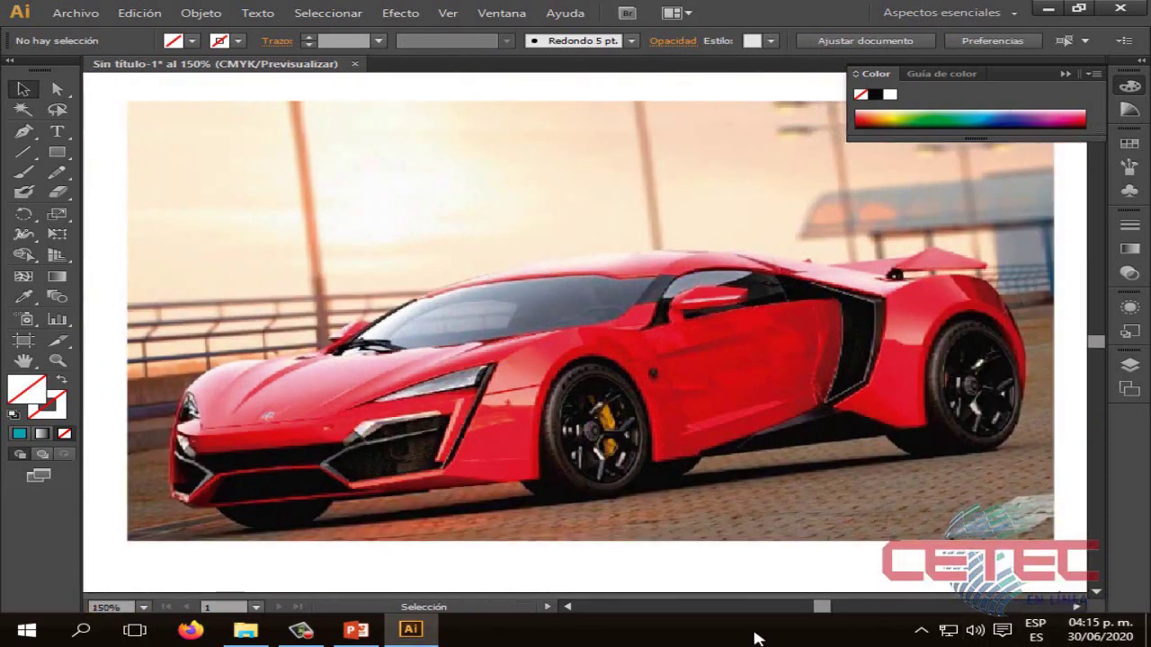
pyautogui.click(1060, 93)
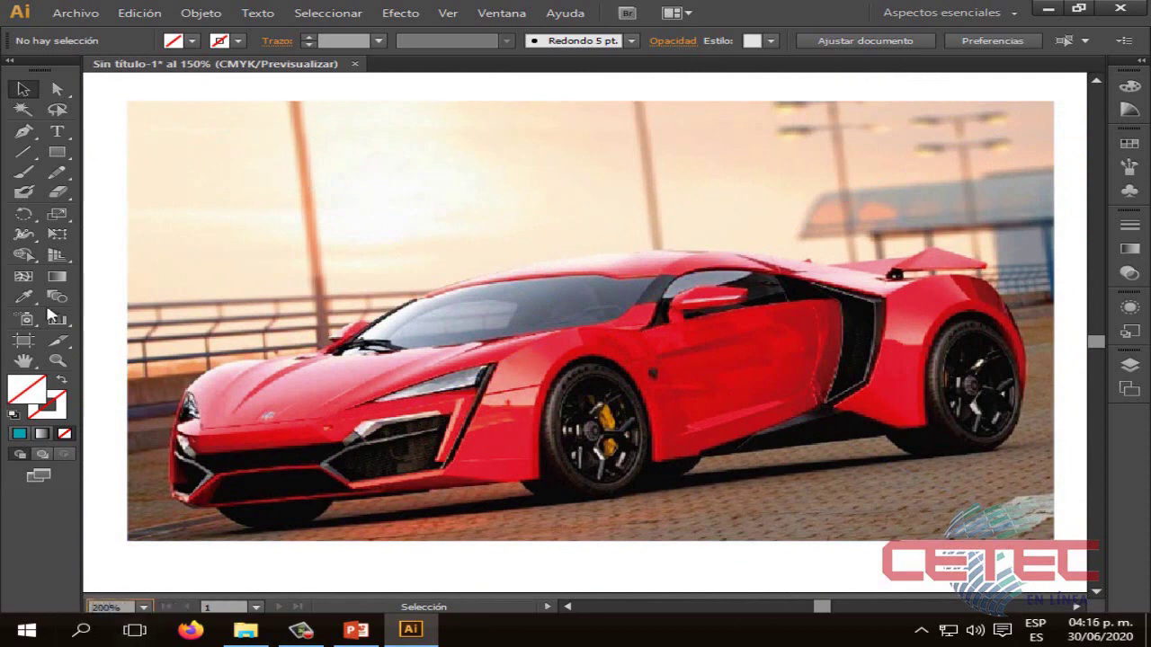
pyautogui.hotkey('ctrl', '+')
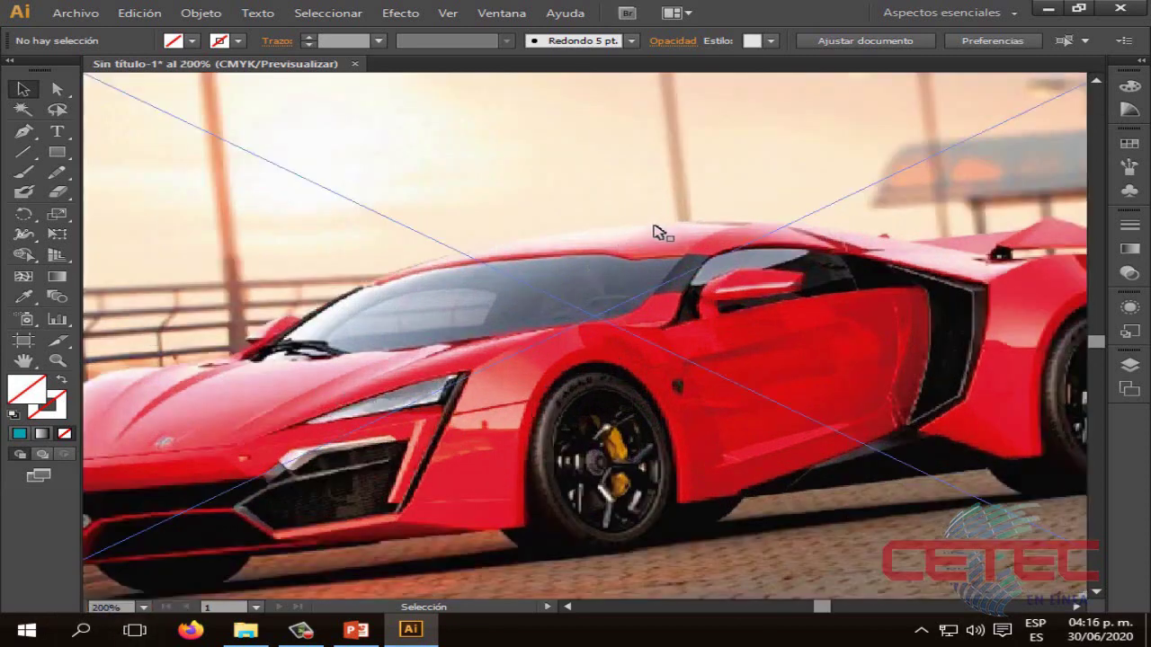
pyautogui.click(23, 131)
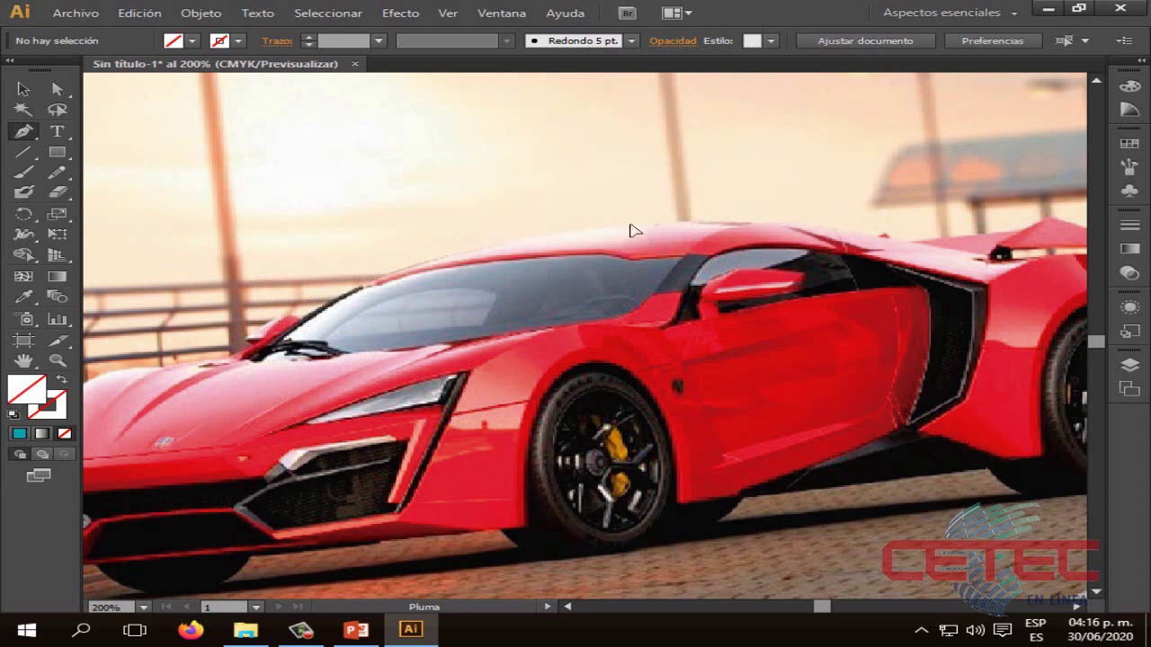
# Step: Trace the car's roofline with curved Pen anchors and break the handle at the windshield corner
pyautogui.click(631, 225)
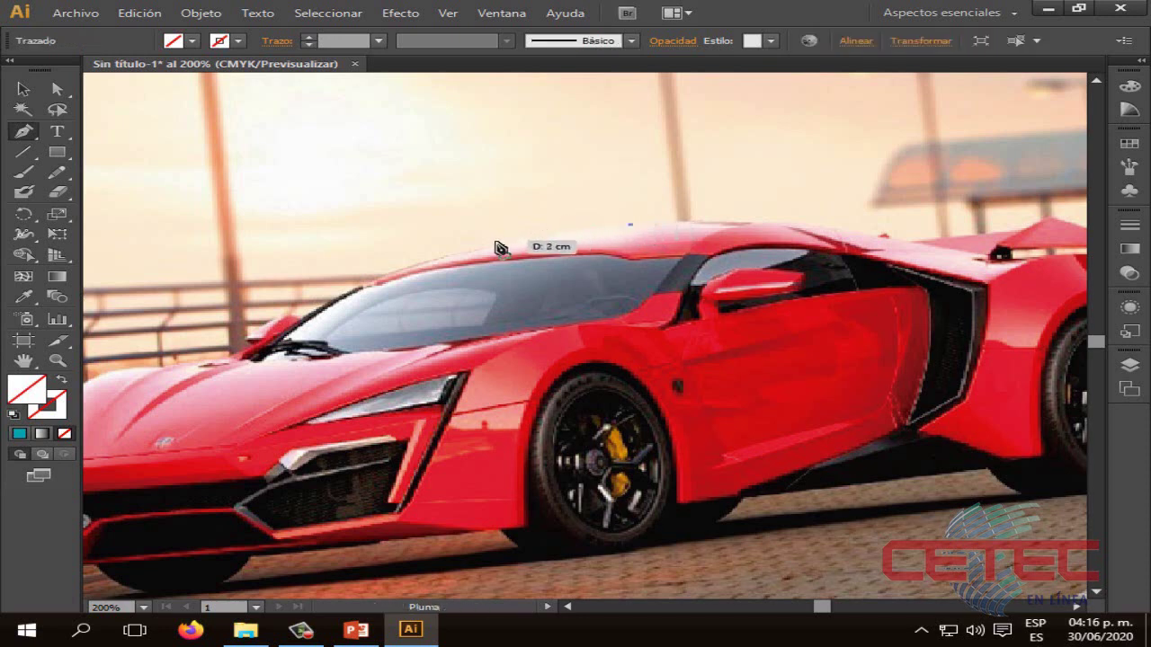
pyautogui.moveTo(500, 248)
pyautogui.mouseDown()
pyautogui.moveTo(363, 290)
pyautogui.moveTo(372, 305)
pyautogui.moveTo(306, 328)
pyautogui.mouseUp()
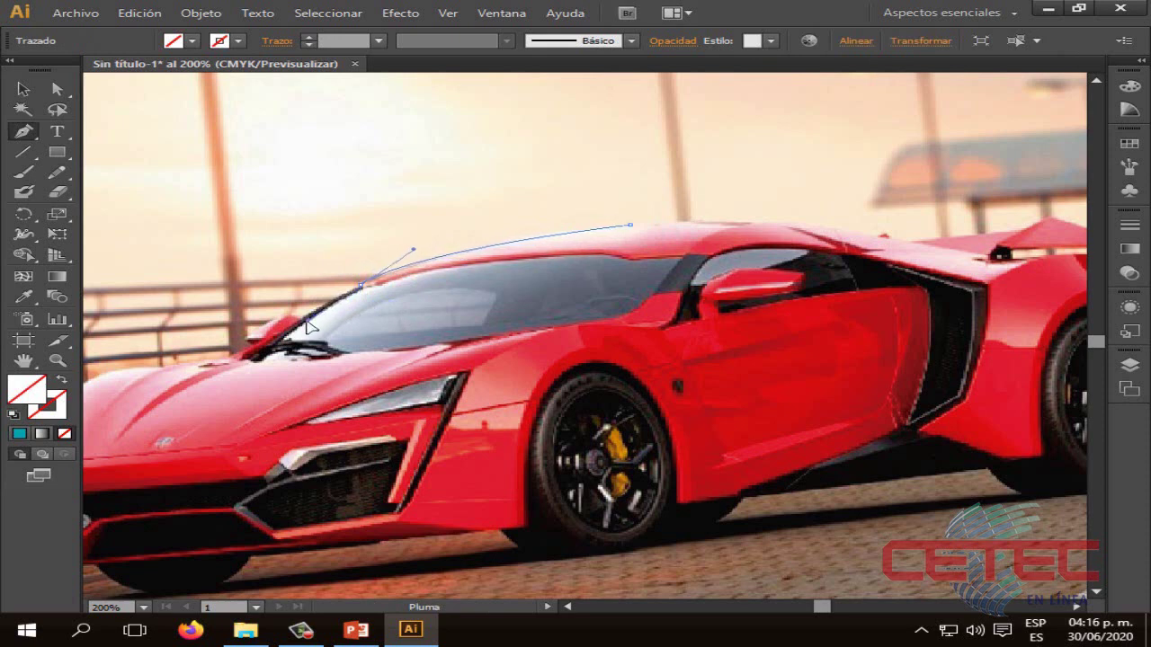
pyautogui.moveTo(306, 327); pyautogui.dragTo(267, 337)
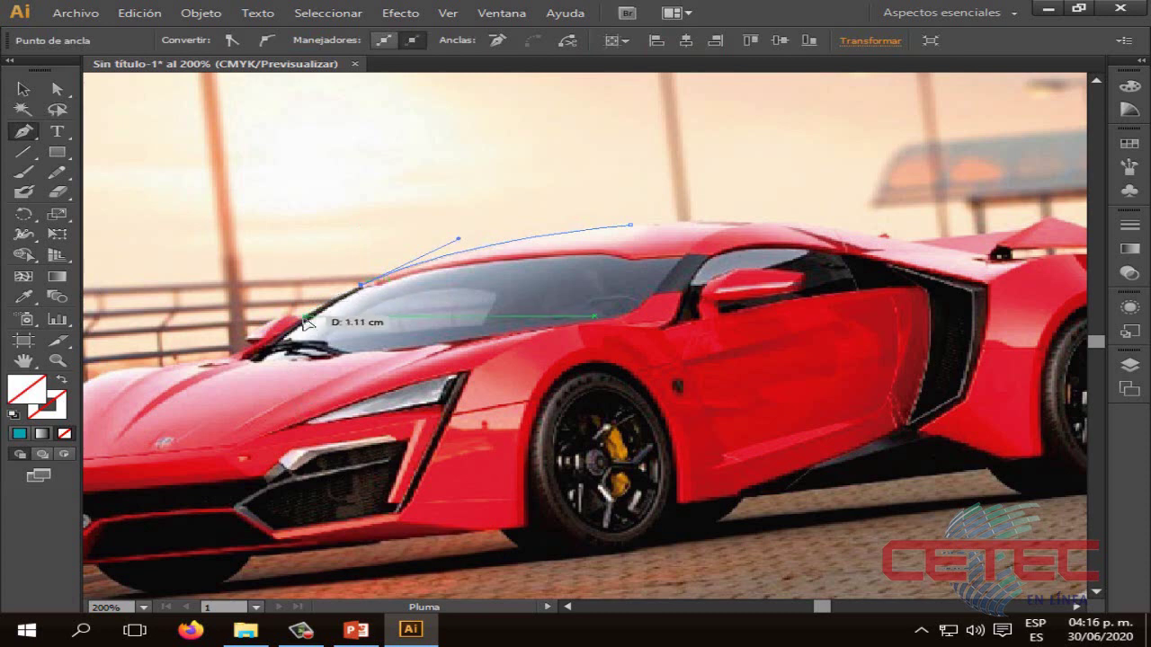
pyautogui.moveTo(362, 290); pyautogui.dragTo(306, 321)
pyautogui.click(301, 315)
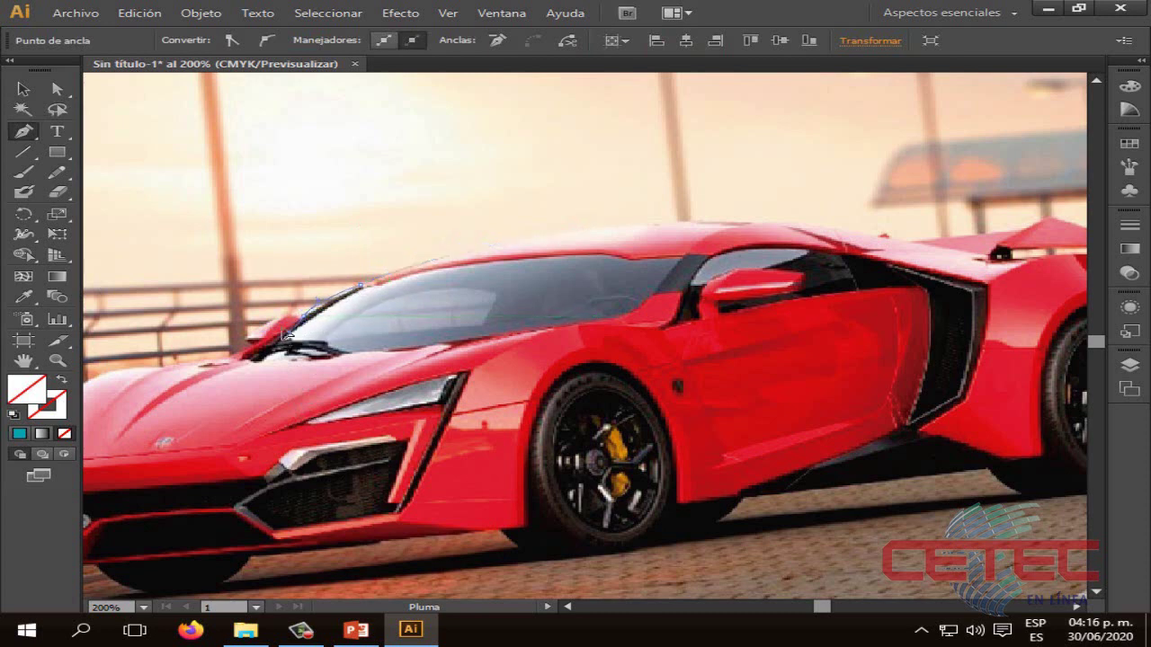
pyautogui.click(290, 337)
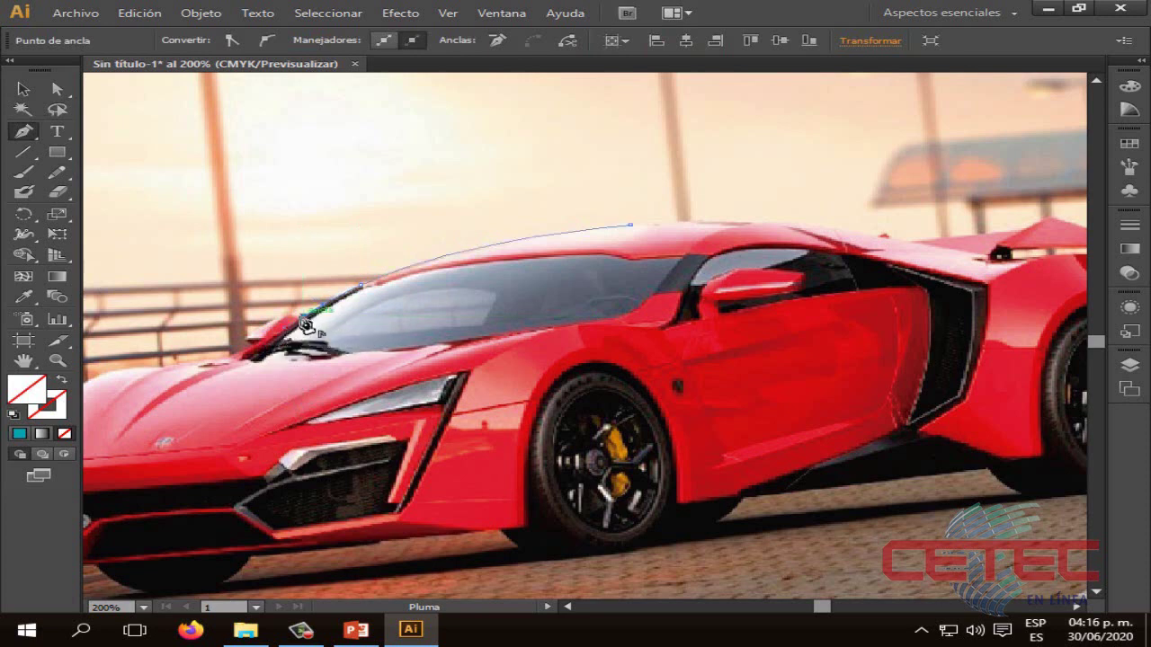
pyautogui.moveTo(305, 325); pyautogui.dragTo(306, 359)
pyautogui.write('300')
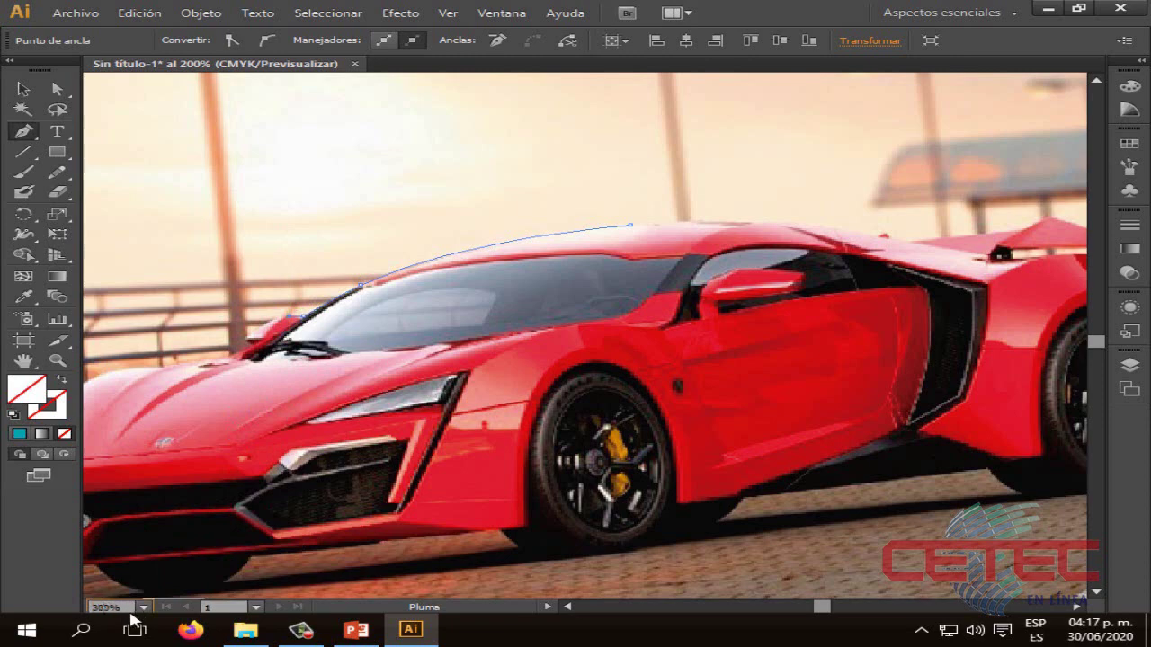
# Step: Zoom to 300%, pan to the car's front, and anchor the path at the windshield base
pyautogui.press('Return')
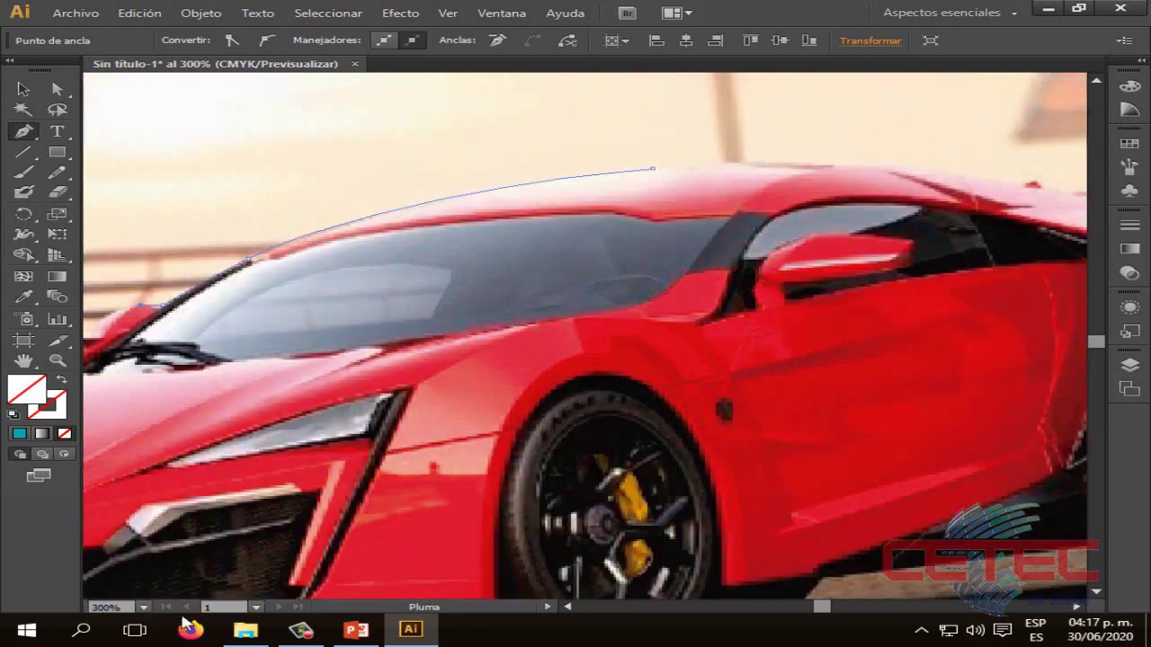
pyautogui.click(568, 607)
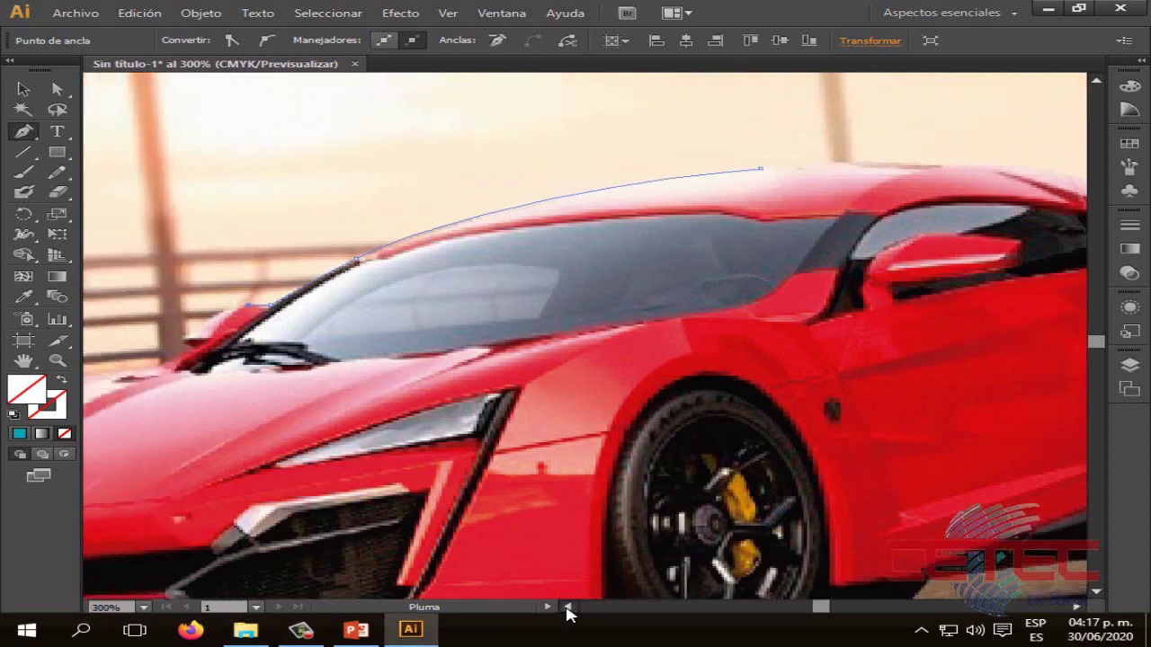
pyautogui.click(567, 607)
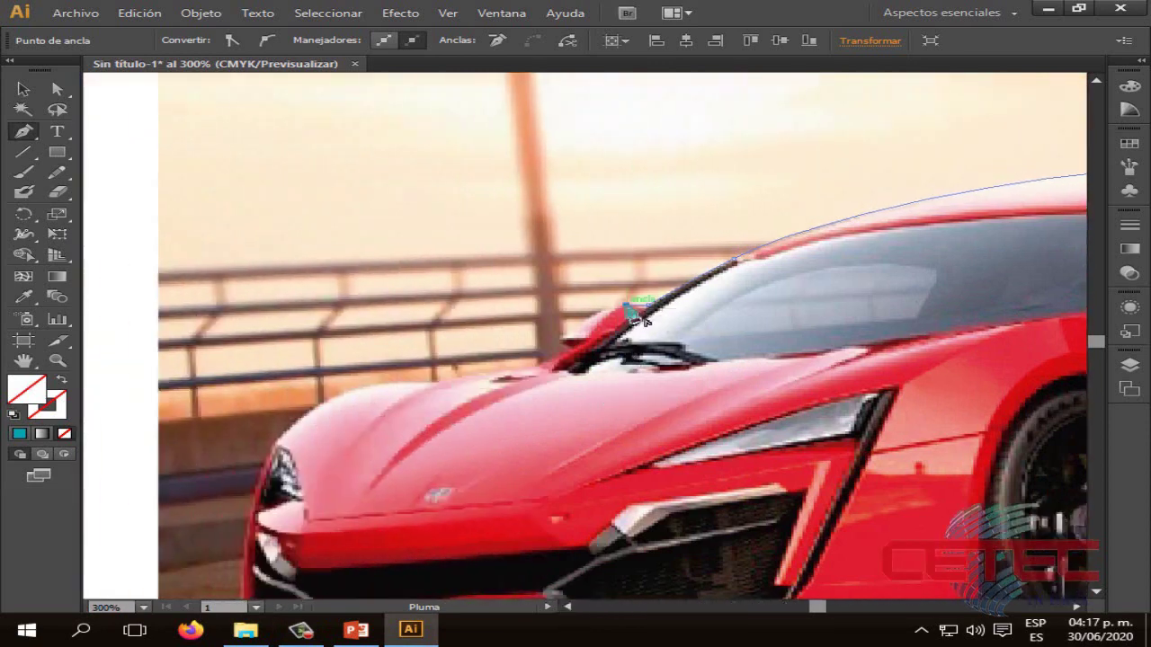
pyautogui.click(563, 336)
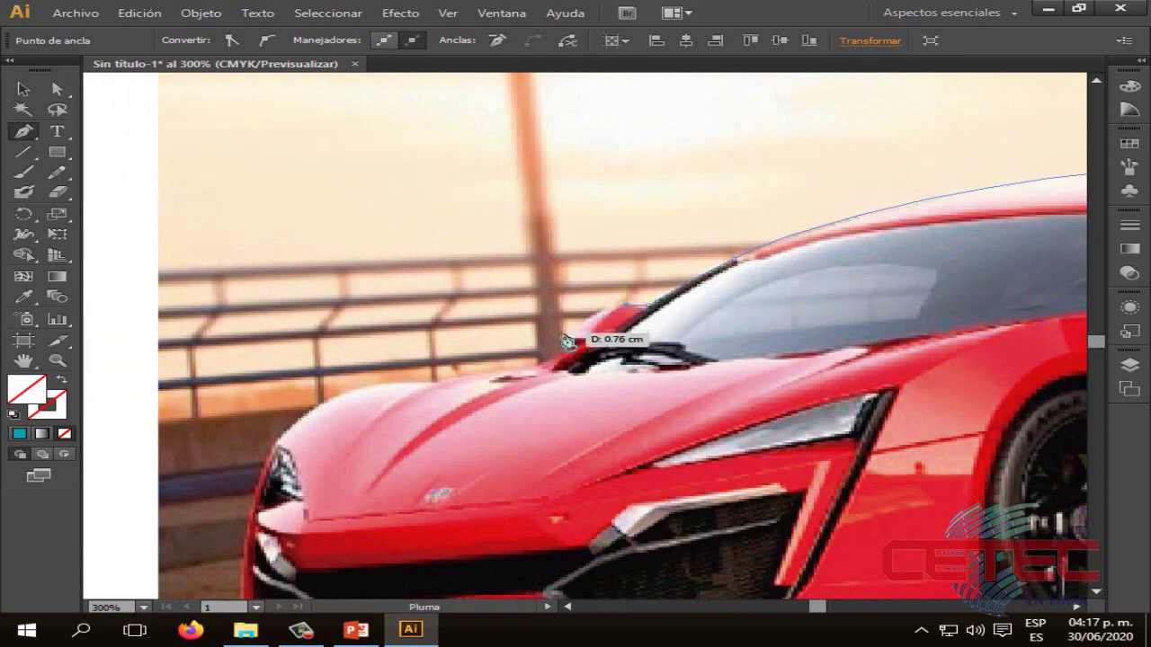
# Step: Continue the Pen path around the side mirror and along the hood with curved anchors
pyautogui.press('Escape')
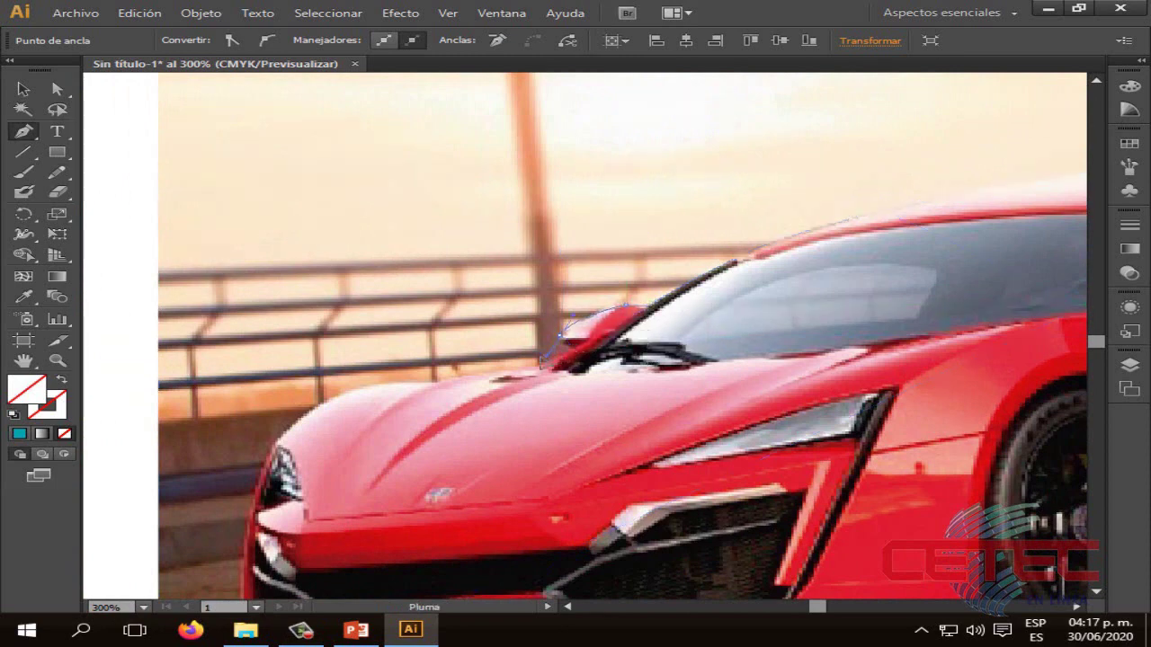
pyautogui.moveTo(514, 371); pyautogui.dragTo(502, 381)
pyautogui.moveTo(559, 336)
pyautogui.mouseDown()
pyautogui.moveTo(581, 353)
pyautogui.moveTo(548, 376)
pyautogui.moveTo(442, 385)
pyautogui.moveTo(431, 398)
pyautogui.moveTo(434, 387)
pyautogui.mouseUp()
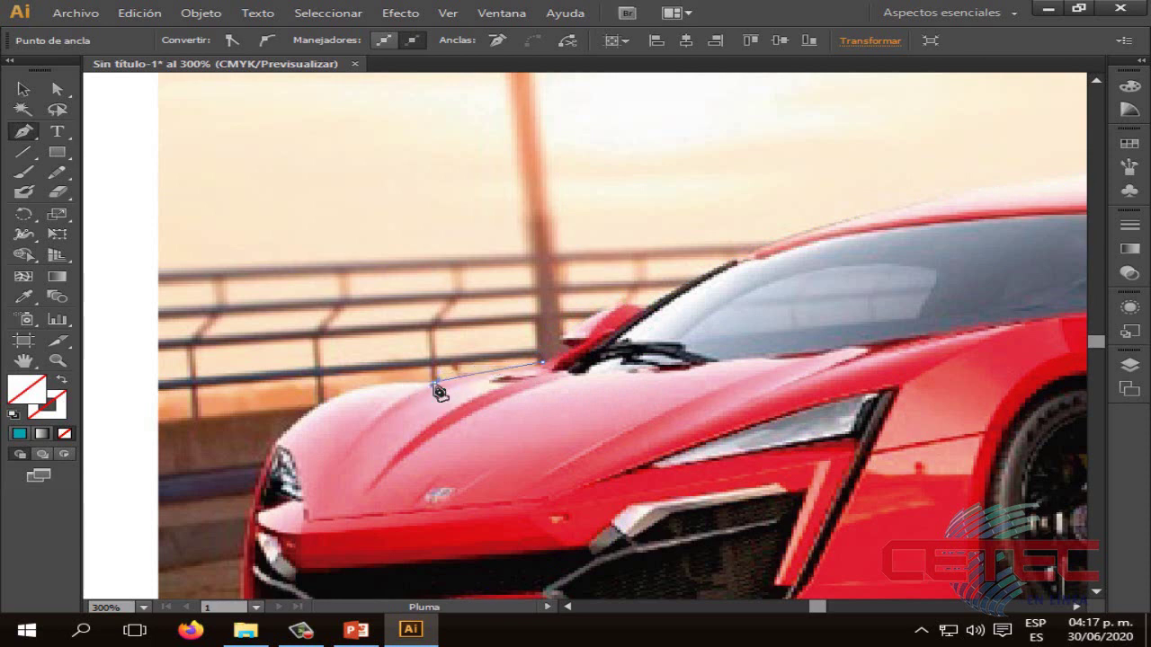
pyautogui.hotkey('ctrl', 'z')
pyautogui.moveTo(541, 364); pyautogui.dragTo(545, 374)
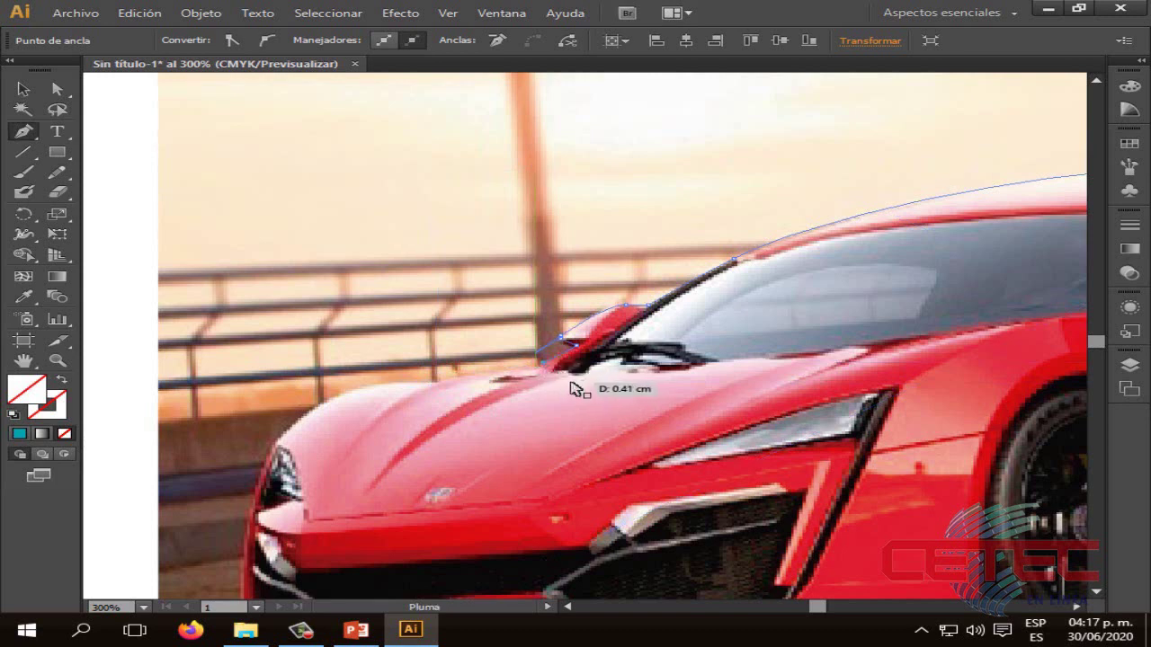
pyautogui.press('ctrl')
pyautogui.moveTo(537, 363); pyautogui.dragTo(542, 375)
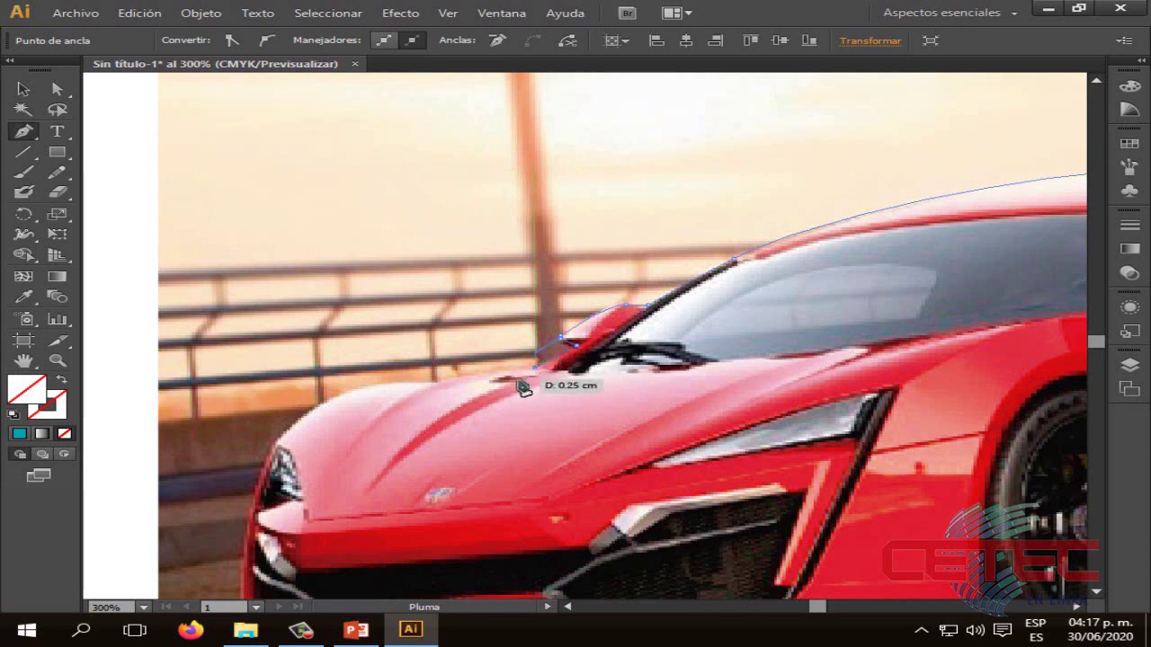
pyautogui.moveTo(544, 375); pyautogui.dragTo(445, 386)
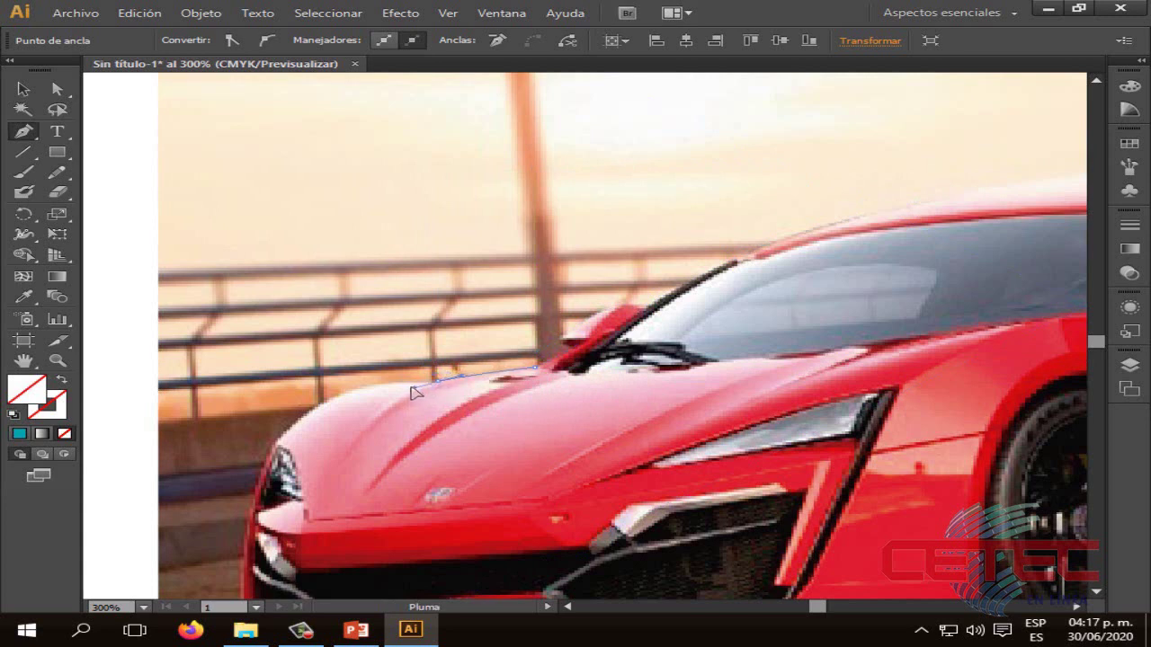
pyautogui.moveTo(411, 387); pyautogui.dragTo(410, 392)
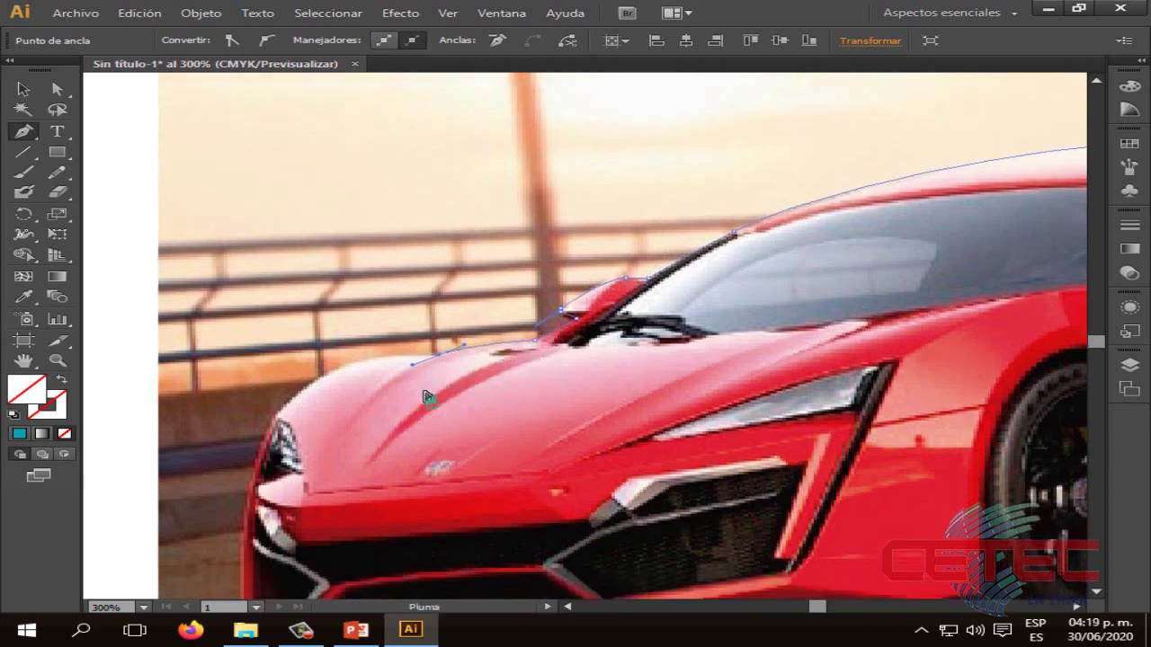
# Step: Trace curved anchors down the car's front and under the front bumper
pyautogui.moveTo(442, 392)
pyautogui.mouseDown()
pyautogui.moveTo(439, 294)
pyautogui.moveTo(358, 300)
pyautogui.mouseUp()
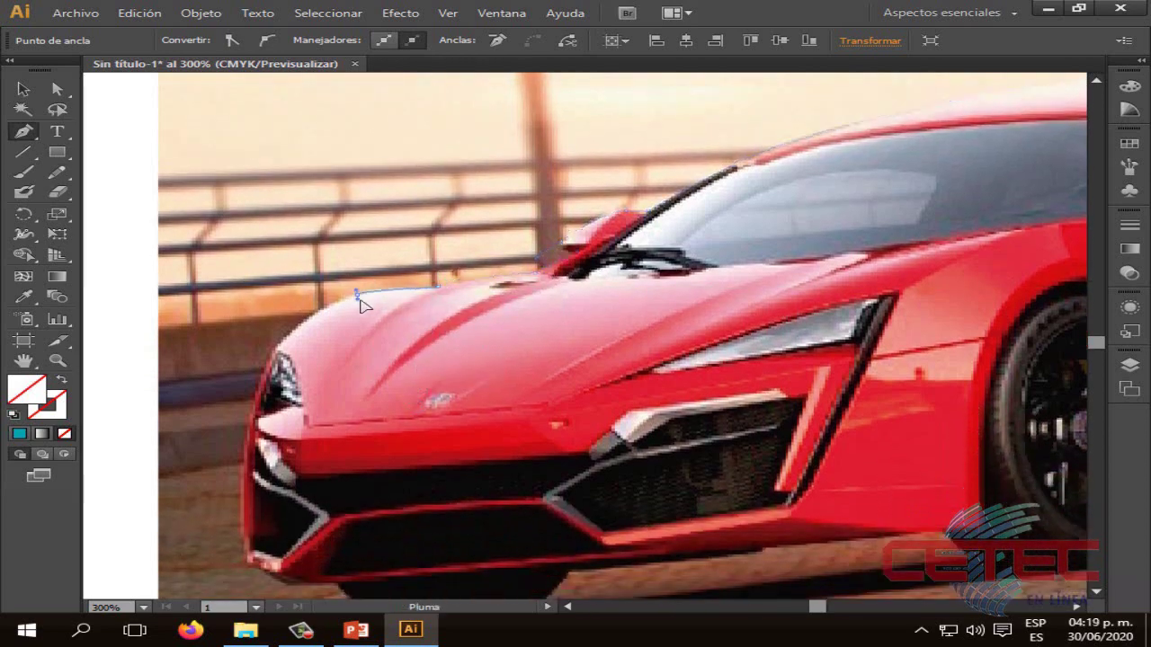
pyautogui.moveTo(276, 342); pyautogui.dragTo(291, 358)
pyautogui.scroll(-3, 254, 384)
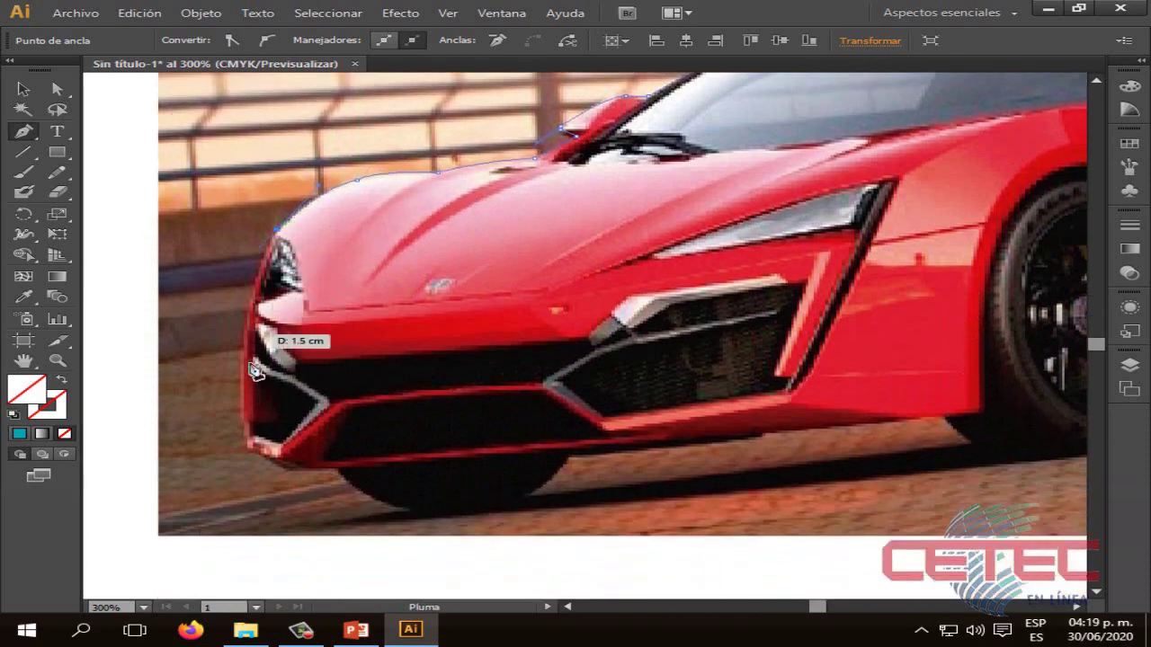
pyautogui.moveTo(248, 444)
pyautogui.mouseDown()
pyautogui.moveTo(291, 534)
pyautogui.moveTo(281, 479)
pyautogui.mouseUp()
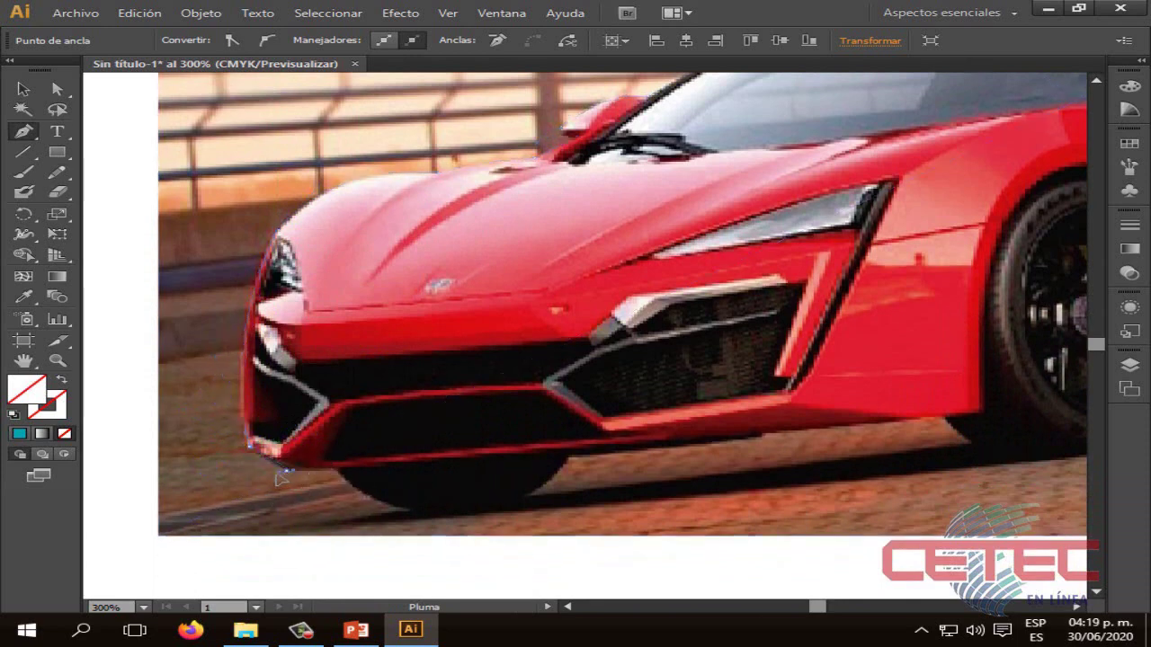
pyautogui.scroll(-1, 302, 482)
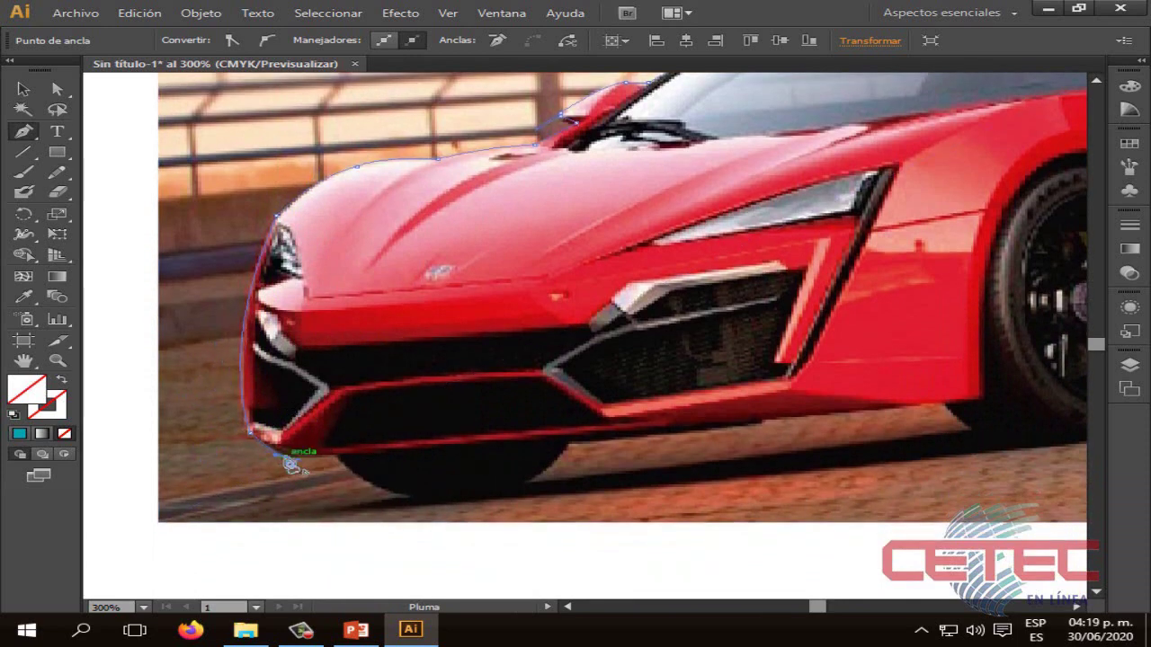
pyautogui.moveTo(335, 460); pyautogui.dragTo(409, 501)
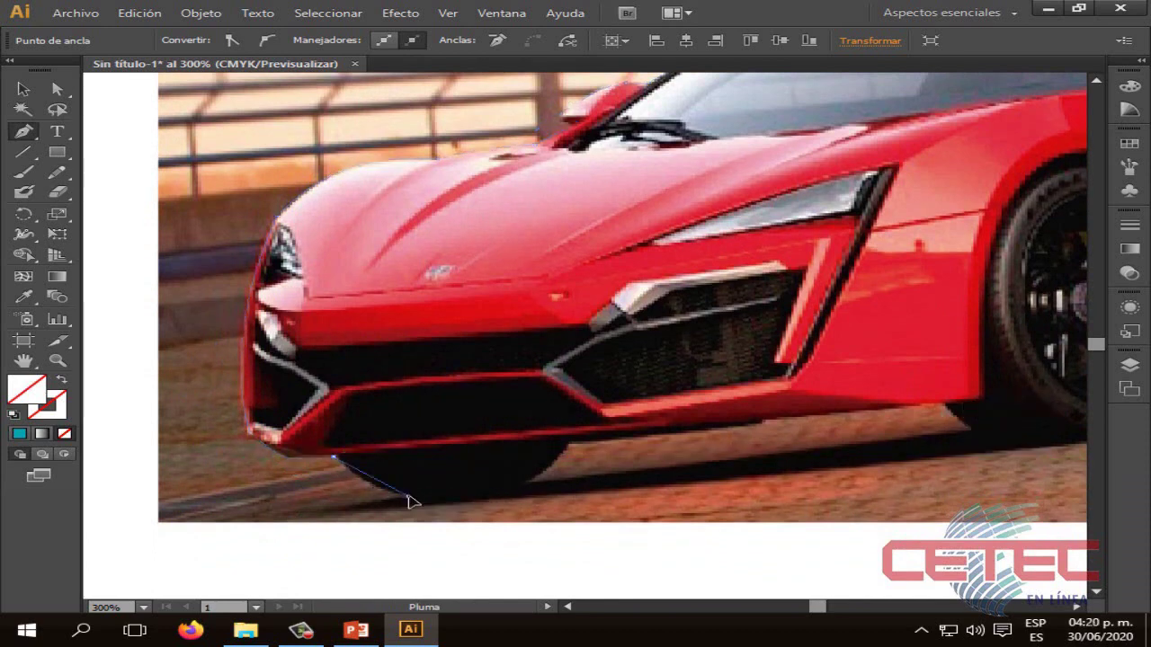
pyautogui.moveTo(409, 497); pyautogui.dragTo(438, 499)
# Step: Trace the car's lower edge under the front wheel, along the sill and under the rear wheel
pyautogui.moveTo(521, 485); pyautogui.dragTo(585, 454)
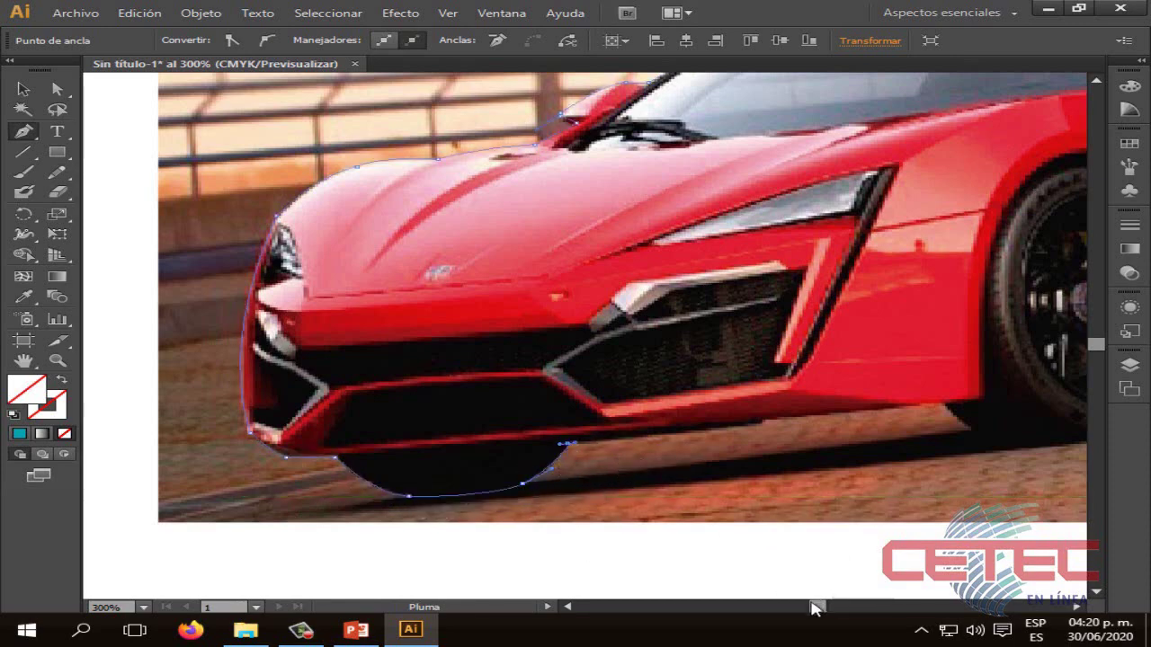
pyautogui.hscroll(5, 585, 454)
pyautogui.moveTo(542, 406); pyautogui.dragTo(580, 436)
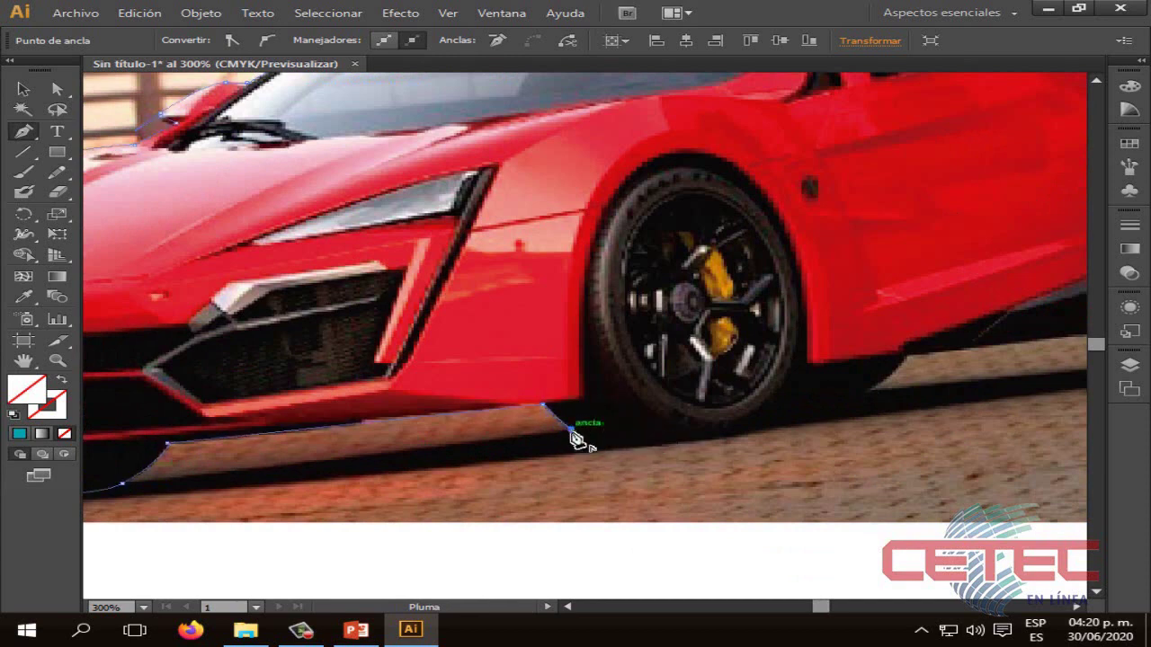
pyautogui.moveTo(714, 434)
pyautogui.mouseDown()
pyautogui.moveTo(785, 404)
pyautogui.moveTo(852, 310)
pyautogui.mouseUp()
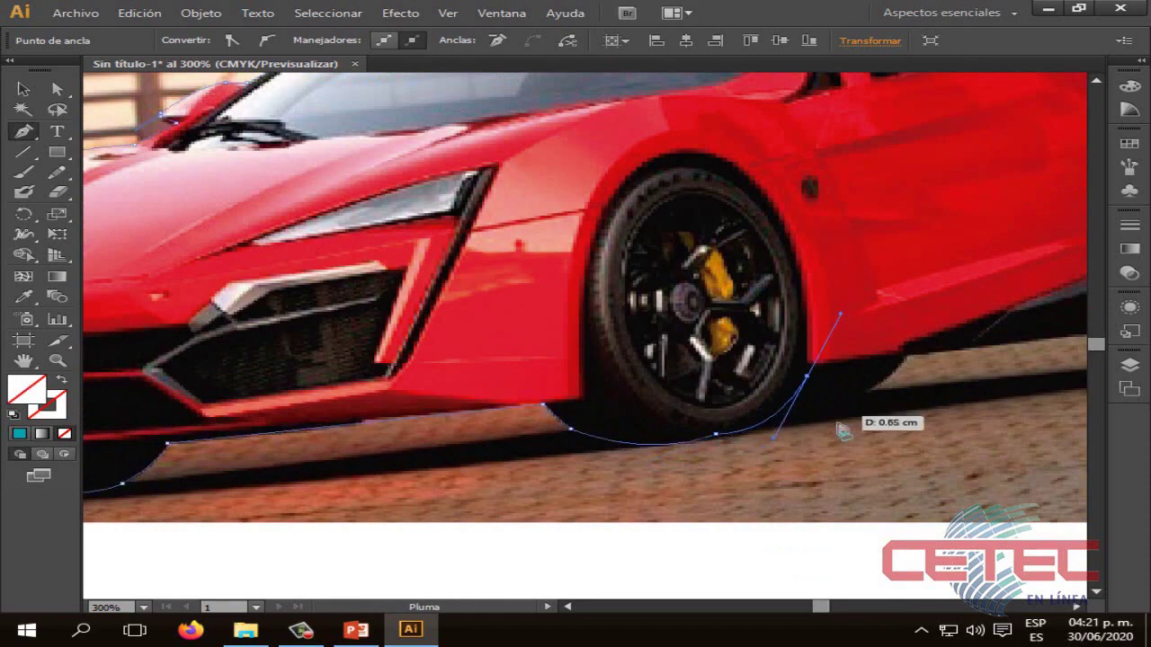
pyautogui.moveTo(820, 606); pyautogui.dragTo(825, 606)
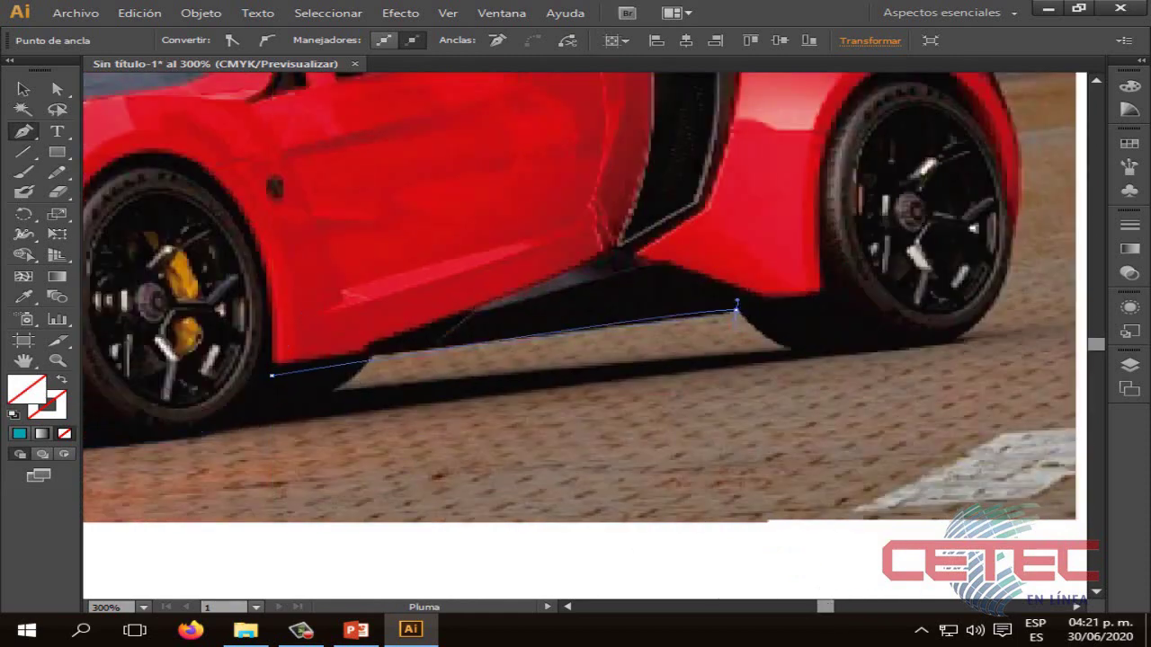
pyautogui.moveTo(181, 433)
pyautogui.mouseDown()
pyautogui.moveTo(278, 374)
pyautogui.moveTo(314, 275)
pyautogui.mouseUp()
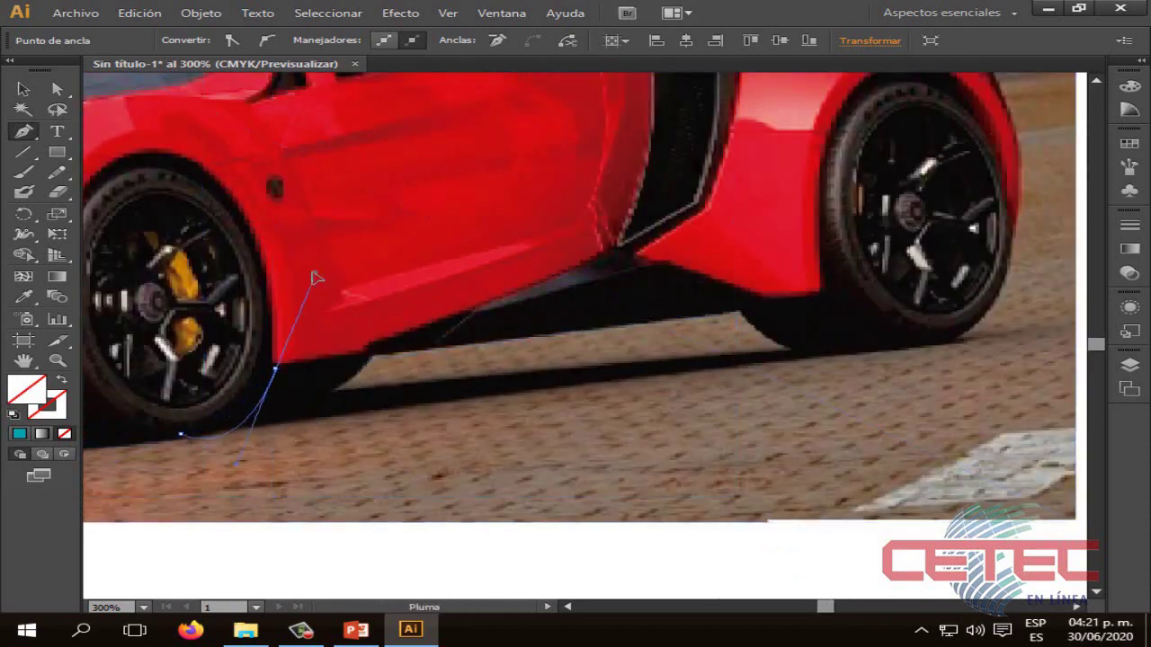
pyautogui.click(276, 369)
pyautogui.click(737, 316)
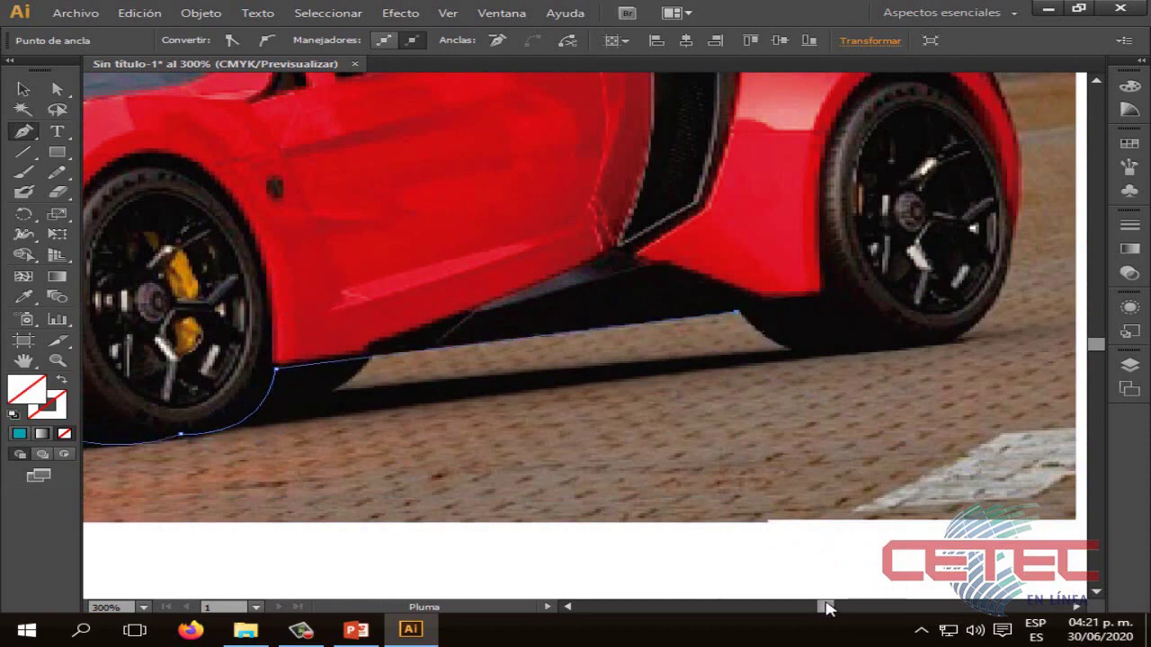
pyautogui.moveTo(825, 606); pyautogui.dragTo(827, 606)
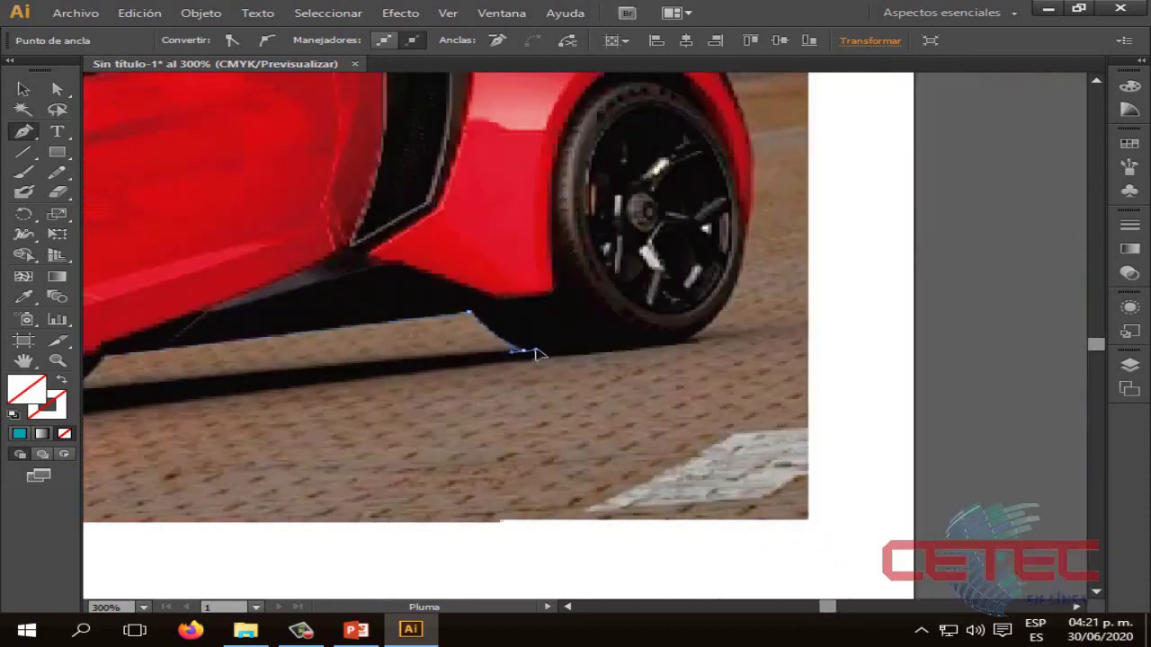
pyautogui.moveTo(689, 342)
pyautogui.mouseDown()
pyautogui.moveTo(715, 327)
pyautogui.moveTo(676, 256)
pyautogui.mouseUp()
# Step: Trace the path up over the rear fender and around the rear spoiler
pyautogui.scroll(3, 735, 372)
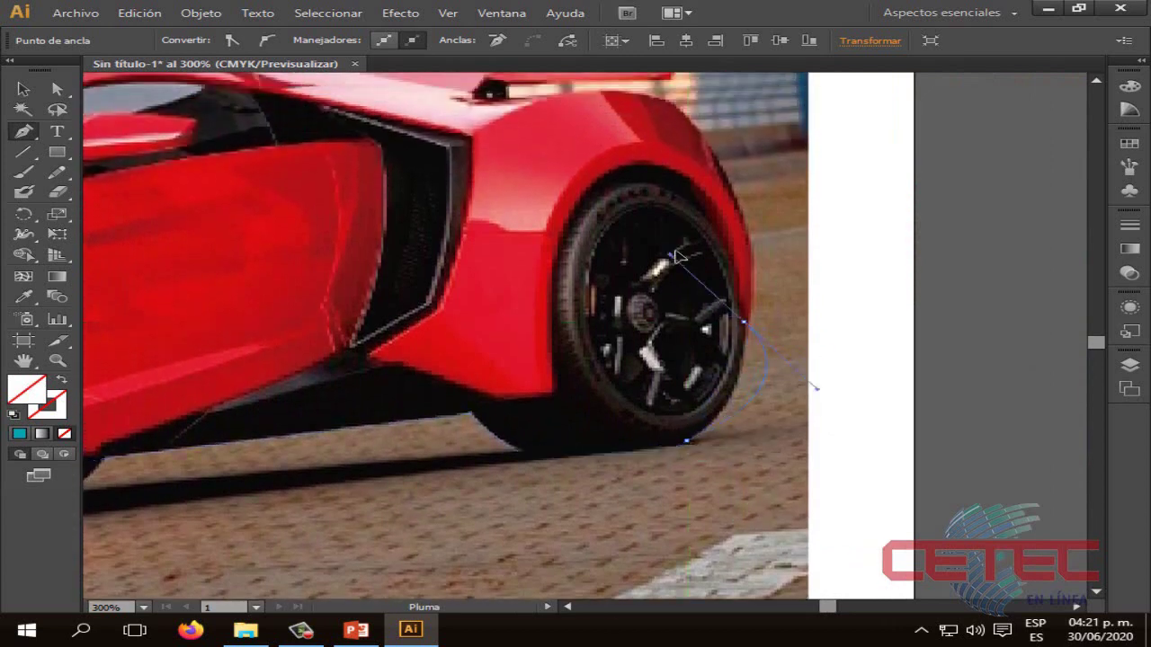
pyautogui.scroll(2, 792, 402)
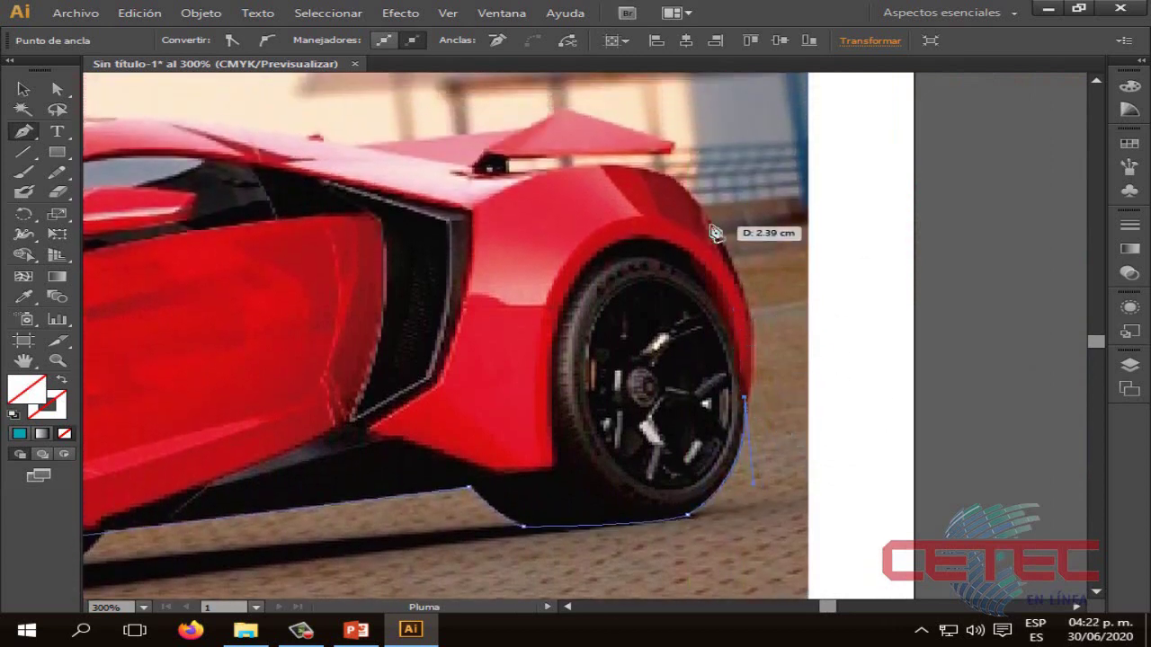
pyautogui.moveTo(711, 225); pyautogui.dragTo(634, 123)
pyautogui.scroll(2, 642, 128)
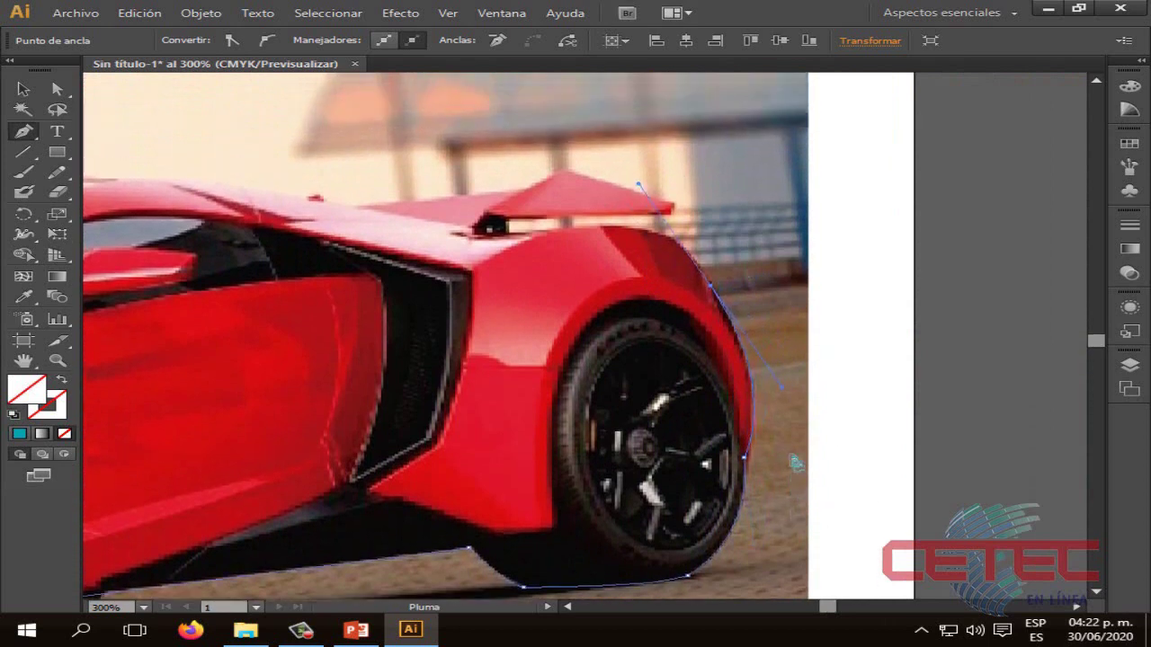
pyautogui.scroll(1, 642, 129)
pyautogui.moveTo(605, 292); pyautogui.dragTo(505, 301)
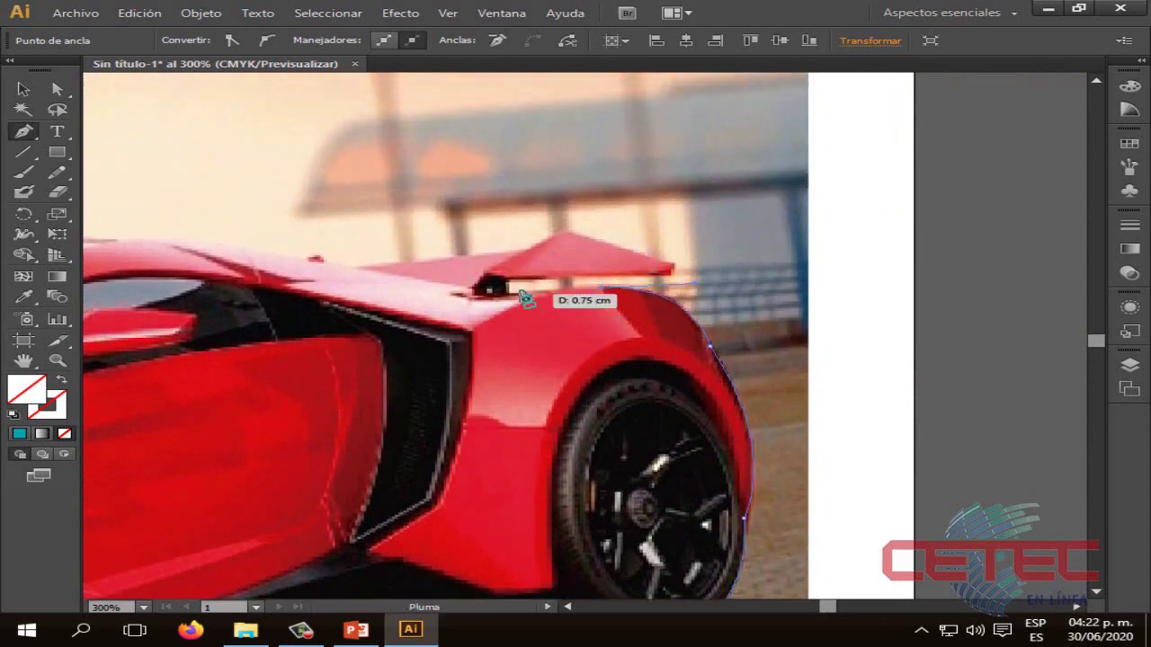
pyautogui.moveTo(489, 288); pyautogui.dragTo(671, 283)
pyautogui.click(670, 269)
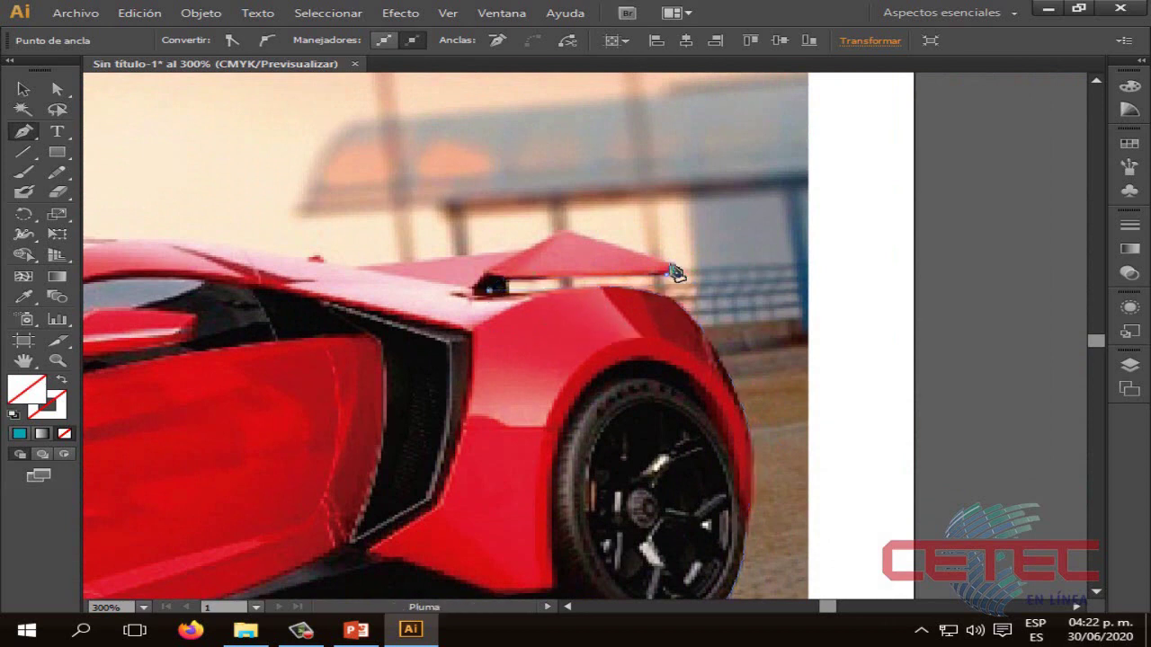
pyautogui.moveTo(569, 231); pyautogui.dragTo(585, 239)
pyautogui.moveTo(518, 250); pyautogui.dragTo(540, 247)
pyautogui.click(569, 608)
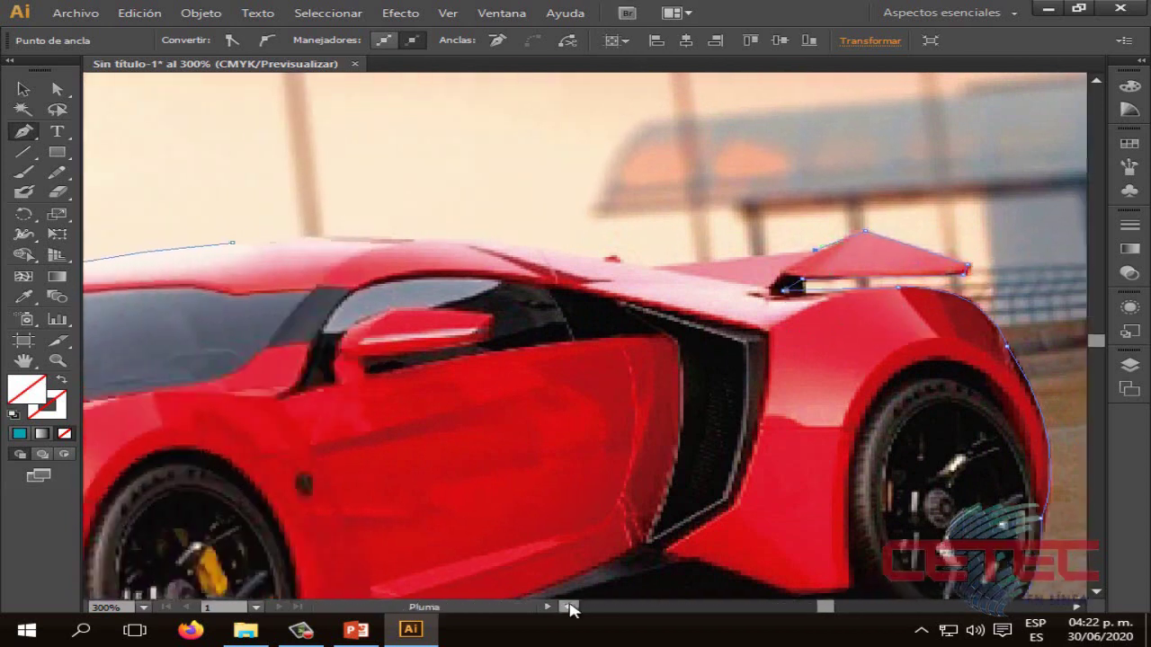
# Step: Close the outline forward along the roof, then set the view zoom to 100%
pyautogui.click(711, 269)
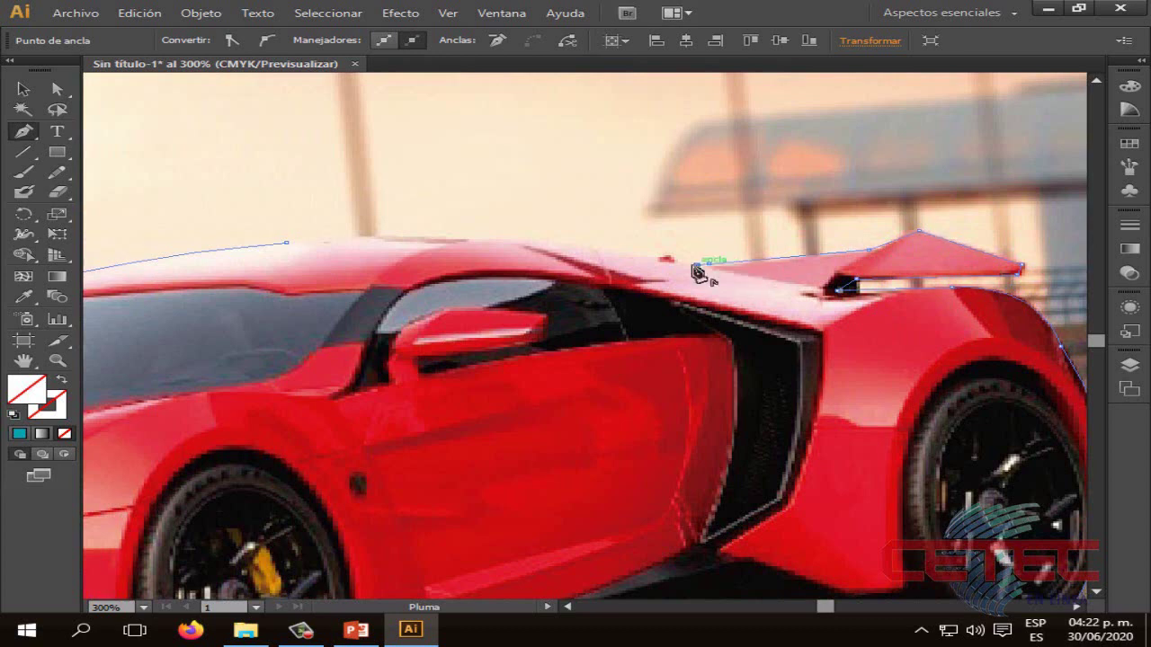
pyautogui.moveTo(685, 263); pyautogui.dragTo(454, 245)
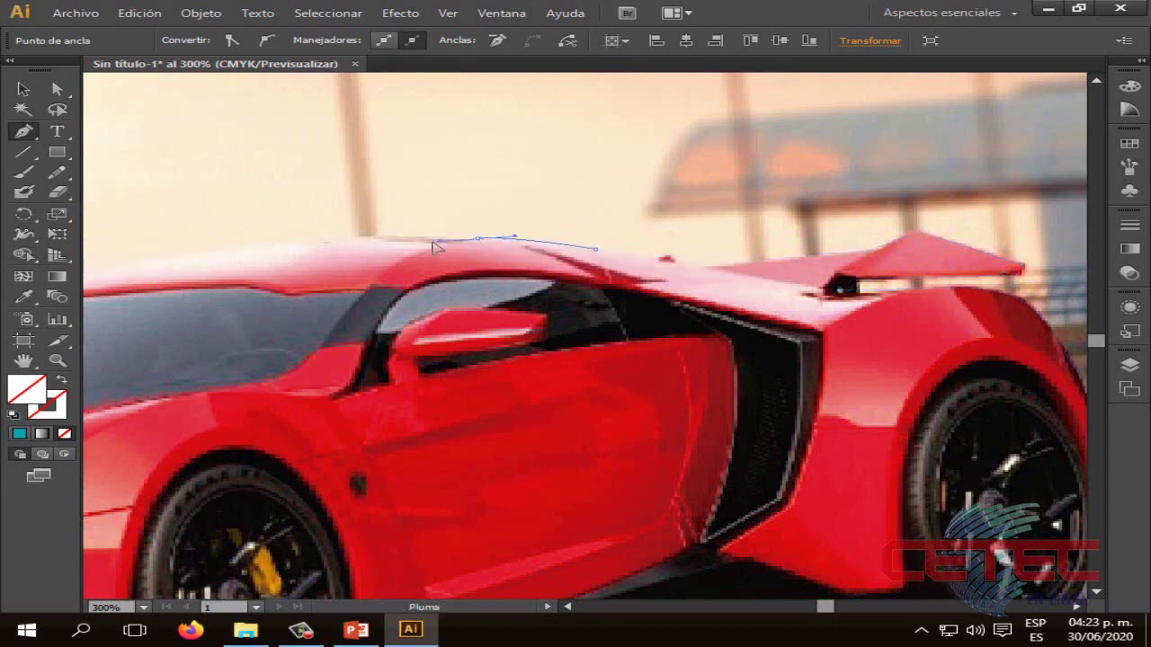
pyautogui.moveTo(286, 242); pyautogui.dragTo(257, 262)
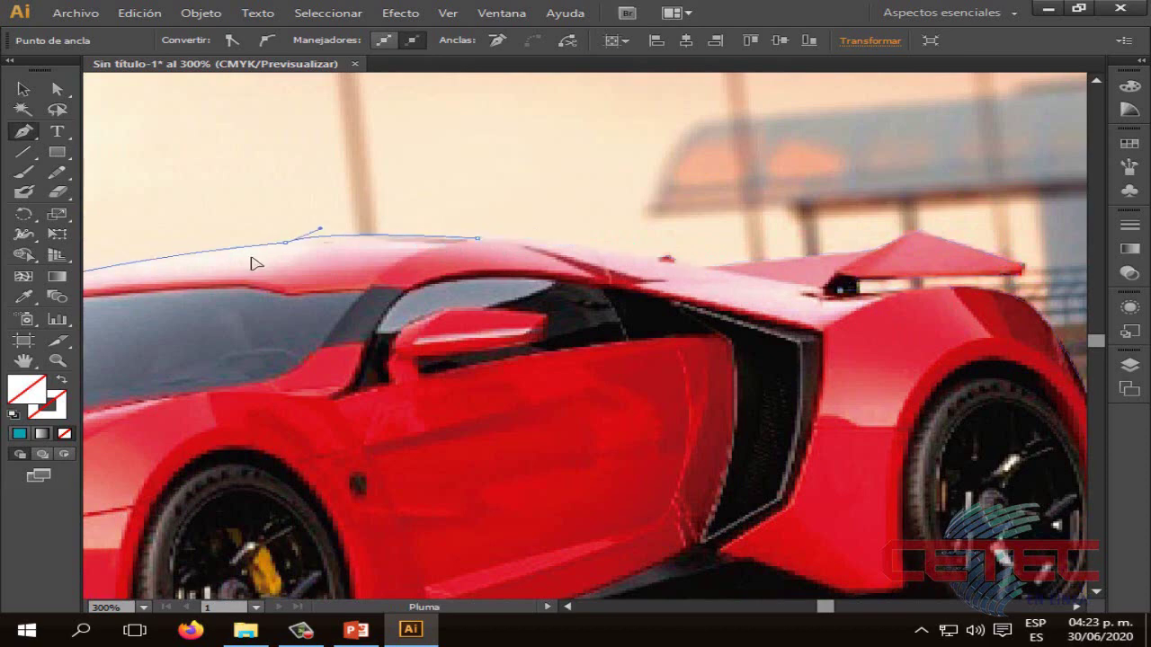
pyautogui.hscroll(-5, 552, 320)
pyautogui.click(106, 608)
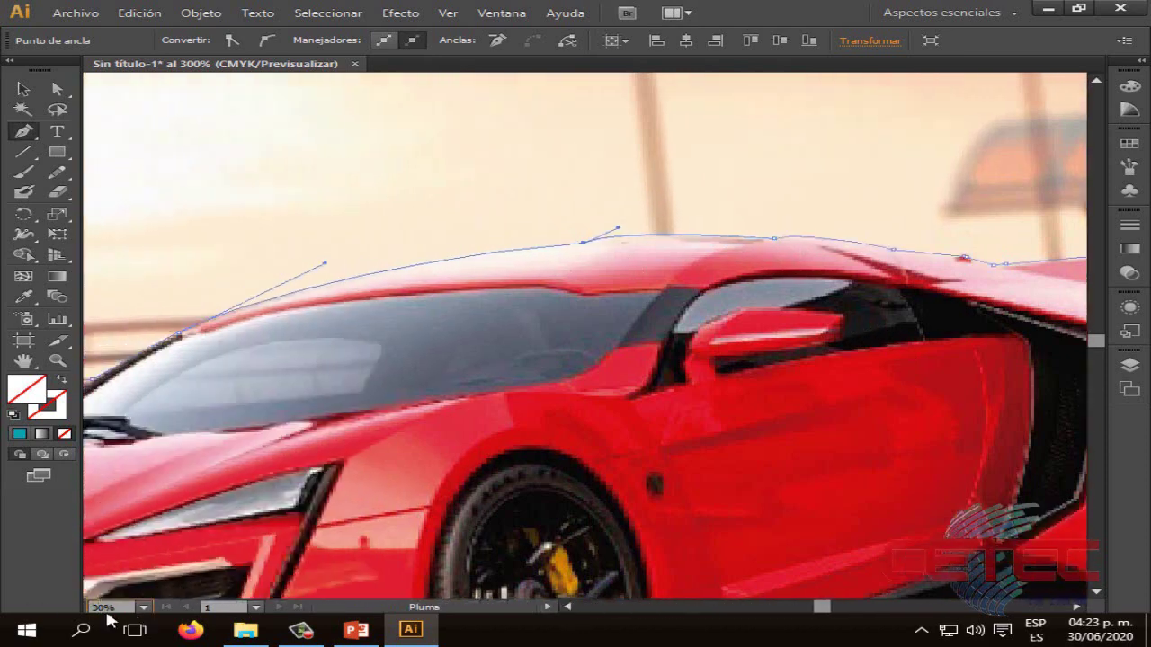
pyautogui.write('100')
pyautogui.press('Return')
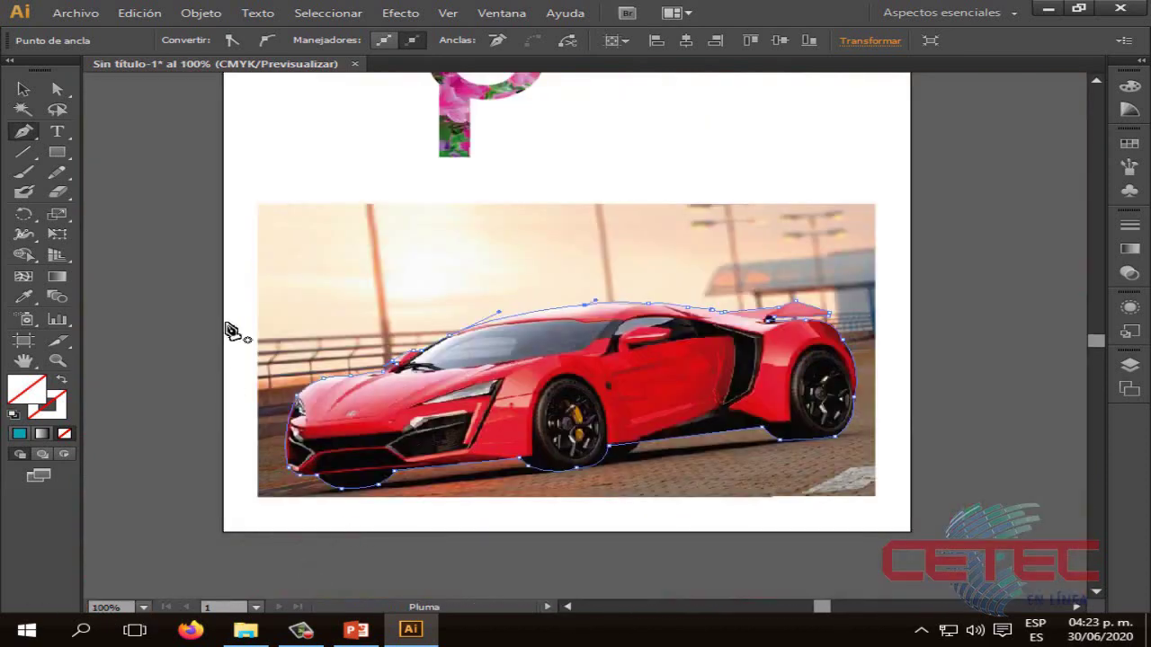
# Step: Select the car photo as a whole object, entering and leaving isolation mode
pyautogui.click(23, 89)
pyautogui.keyDown('shift'); pyautogui.click(711, 300); pyautogui.keyUp('shift')
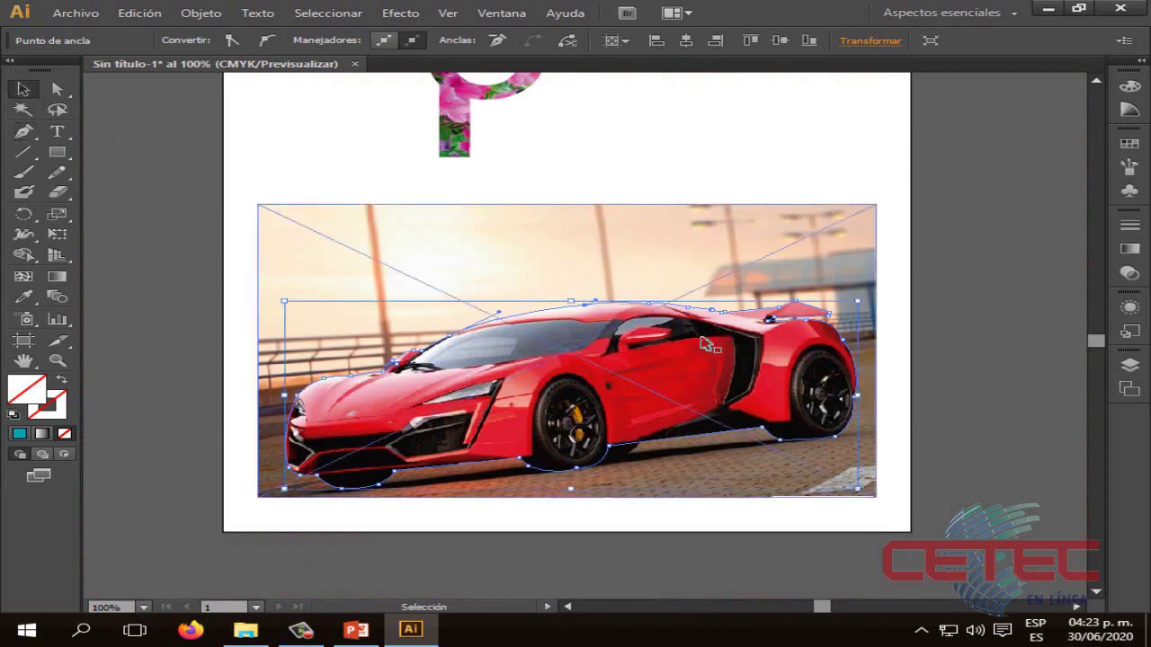
pyautogui.click(719, 154)
pyautogui.click(605, 380)
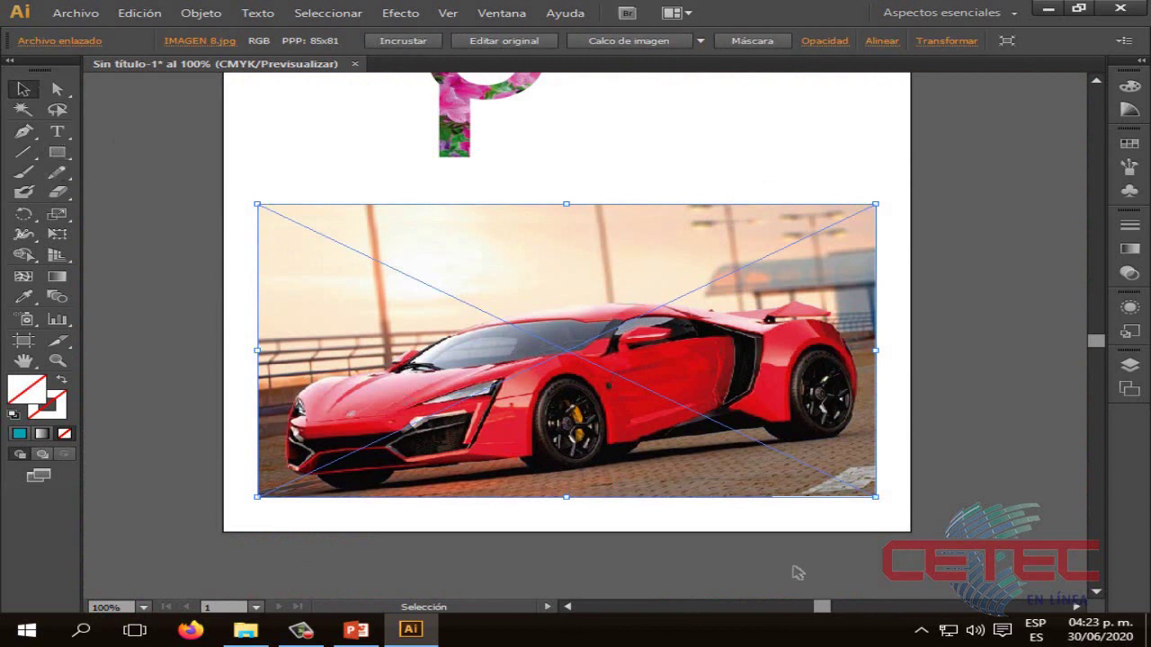
pyautogui.doubleClick(617, 453)
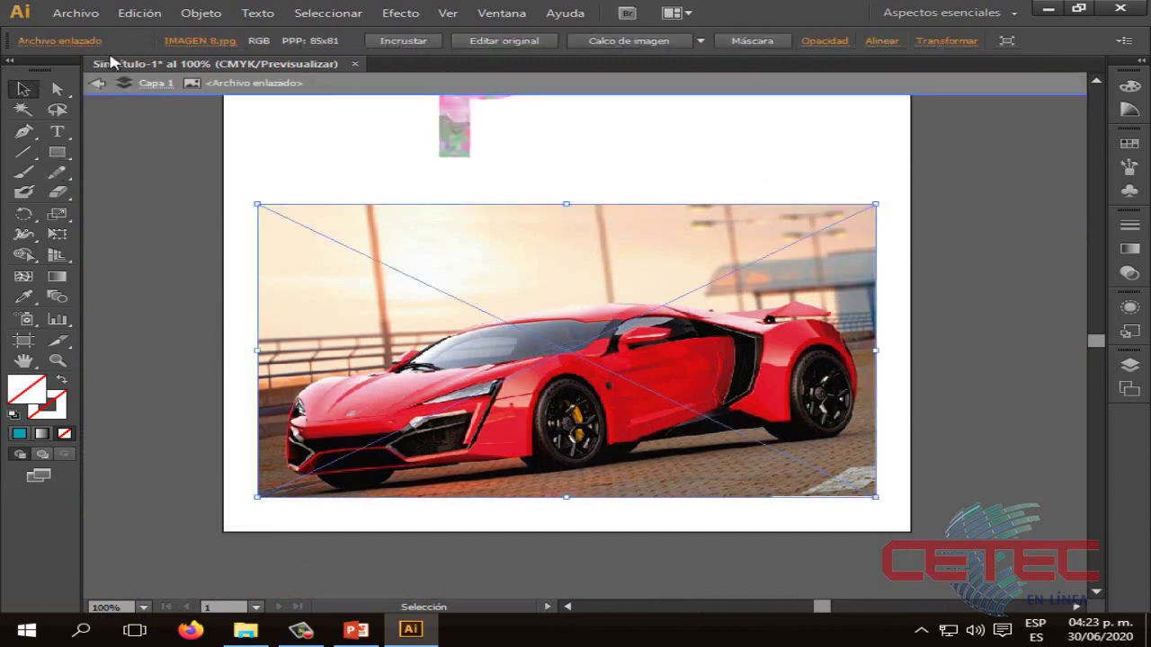
pyautogui.click(97, 83)
# Step: Send the car photo one step backward so the traced outline sits on top
pyautogui.moveTo(366, 378); pyautogui.dragTo(530, 384)
pyautogui.hotkey('ctrl', 'z')
pyautogui.hotkey('ctrl', 'shift', 'z')
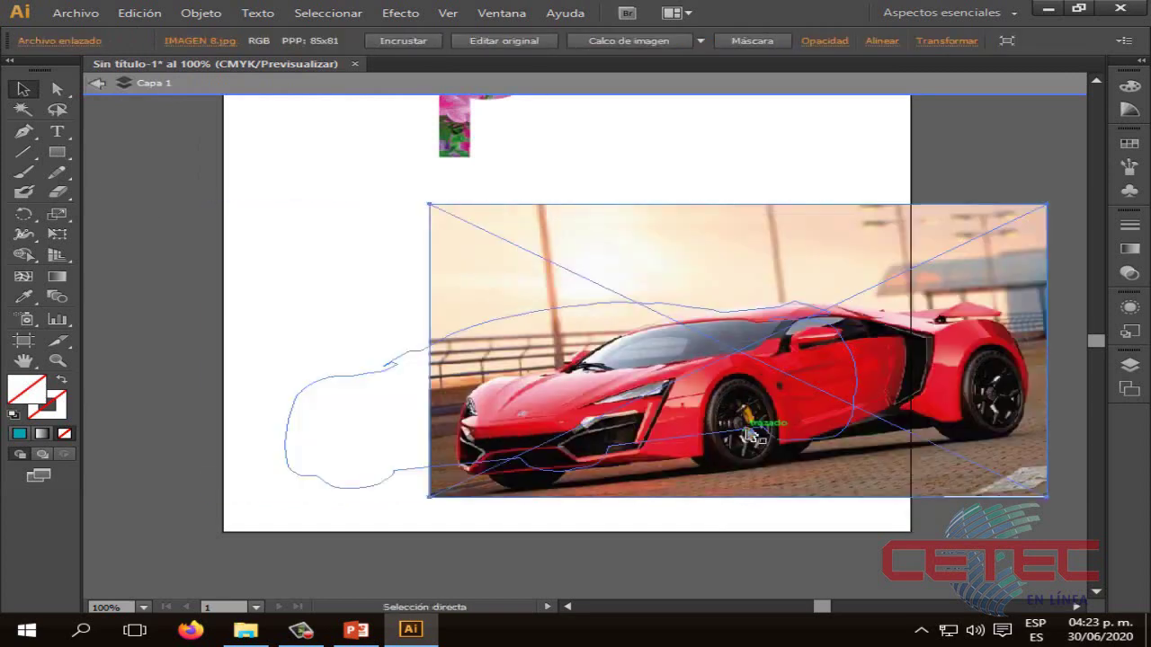
pyautogui.click(354, 379)
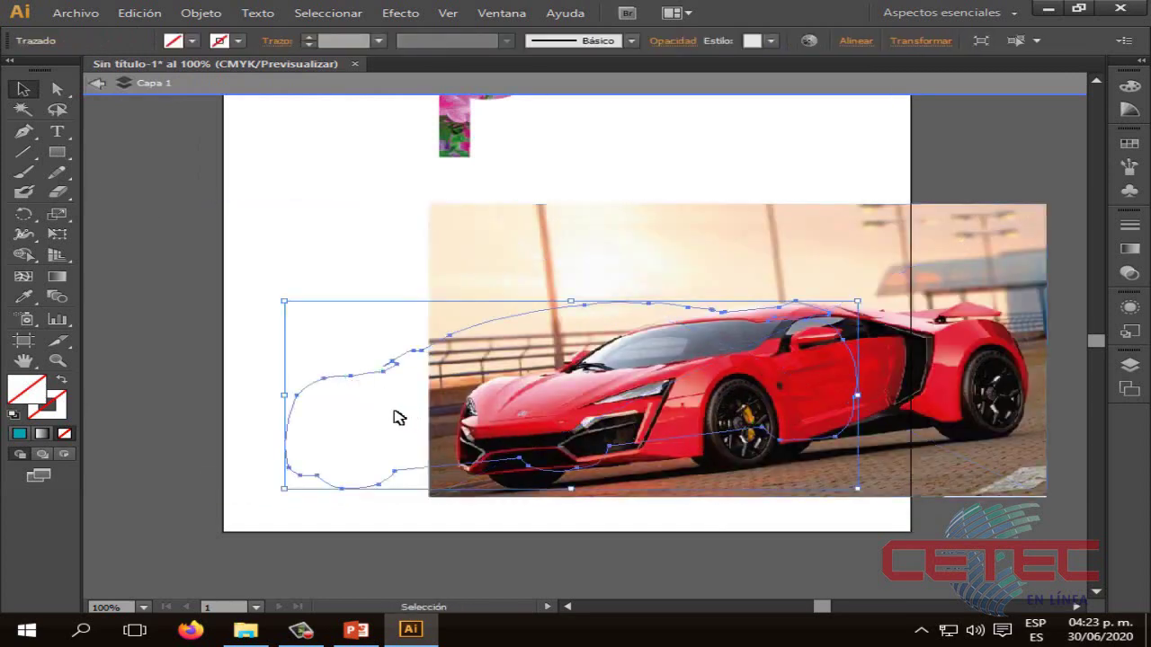
pyautogui.hotkey('ctrl', 'z')
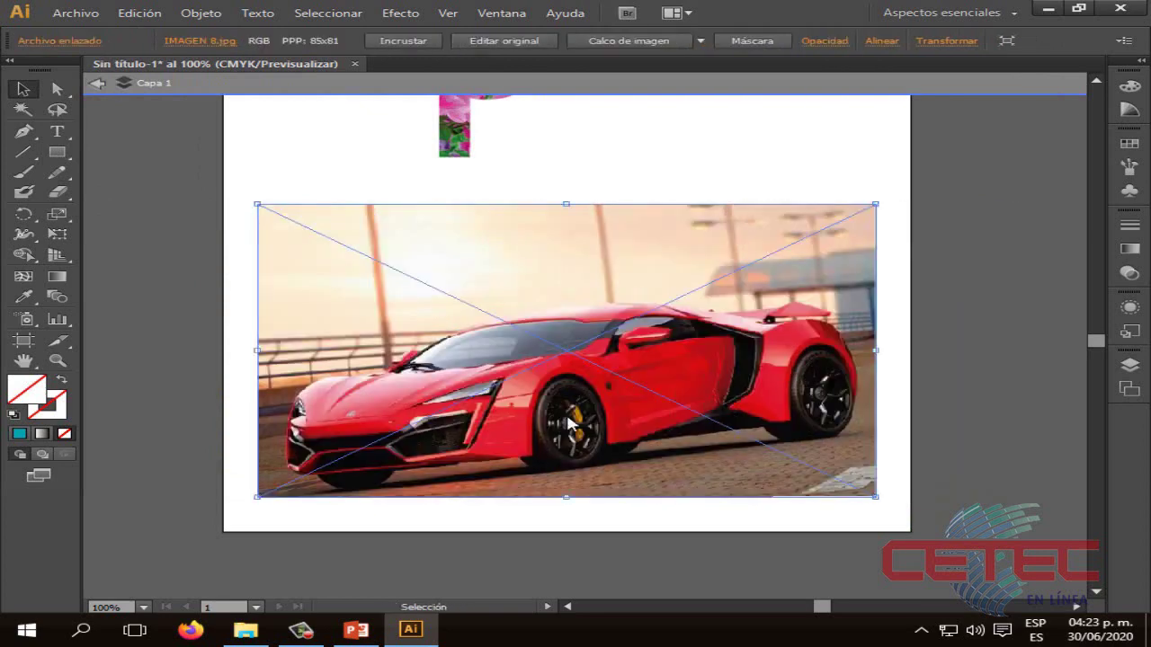
pyautogui.rightClick(568, 423)
pyautogui.moveTo(635, 532)
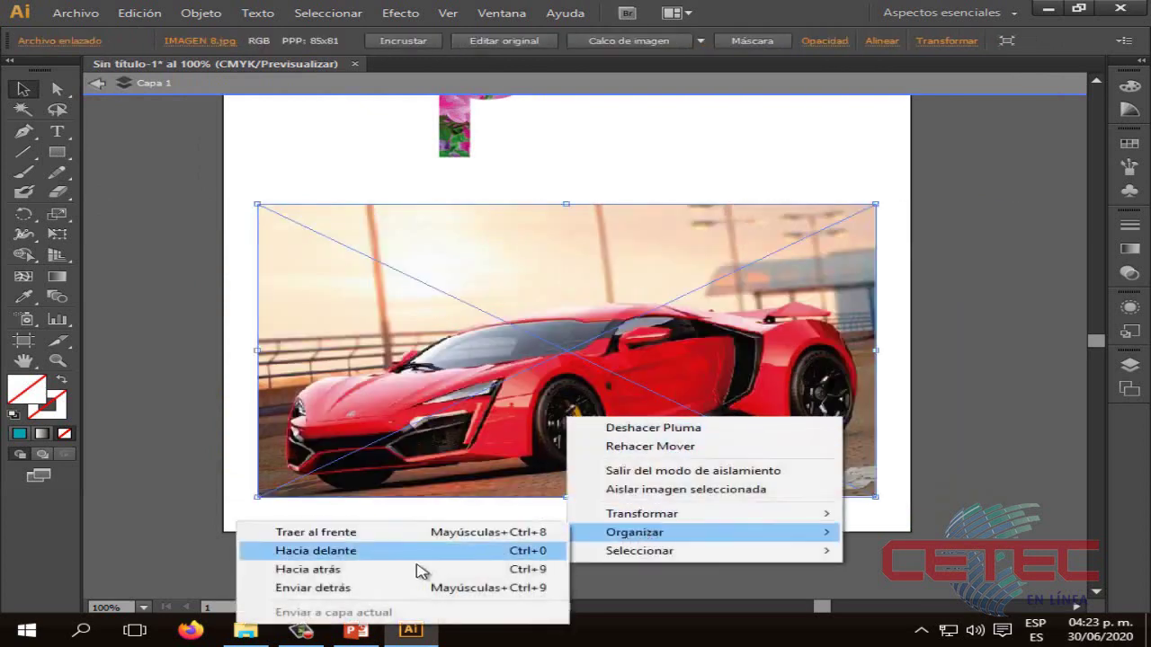
pyautogui.click(421, 572)
# Step: Give the selected car outline a black stroke with 3 pt weight
pyautogui.click(481, 355)
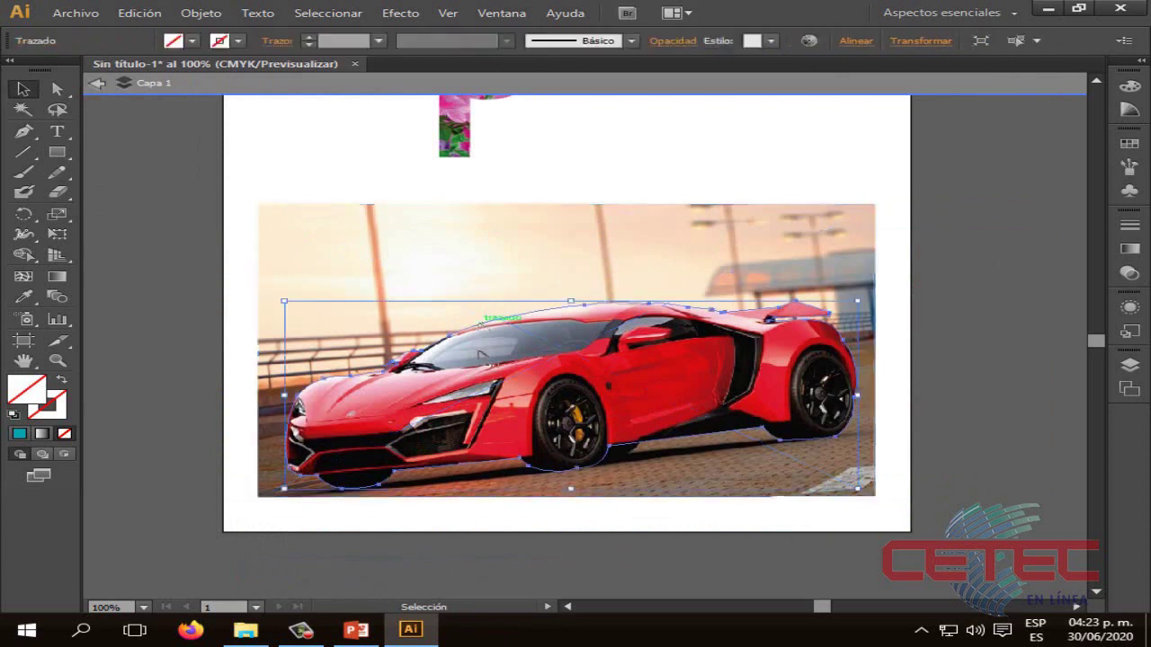
pyautogui.click(668, 531)
pyautogui.click(637, 449)
pyautogui.click(63, 414)
pyautogui.click(24, 434)
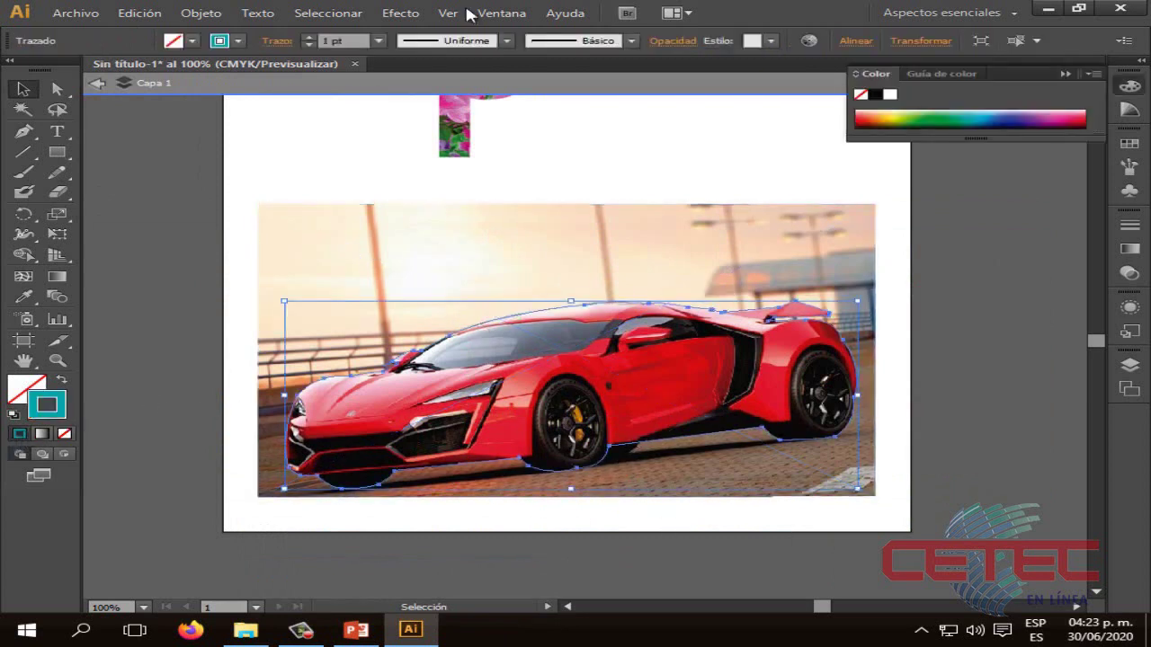
pyautogui.click(101, 84)
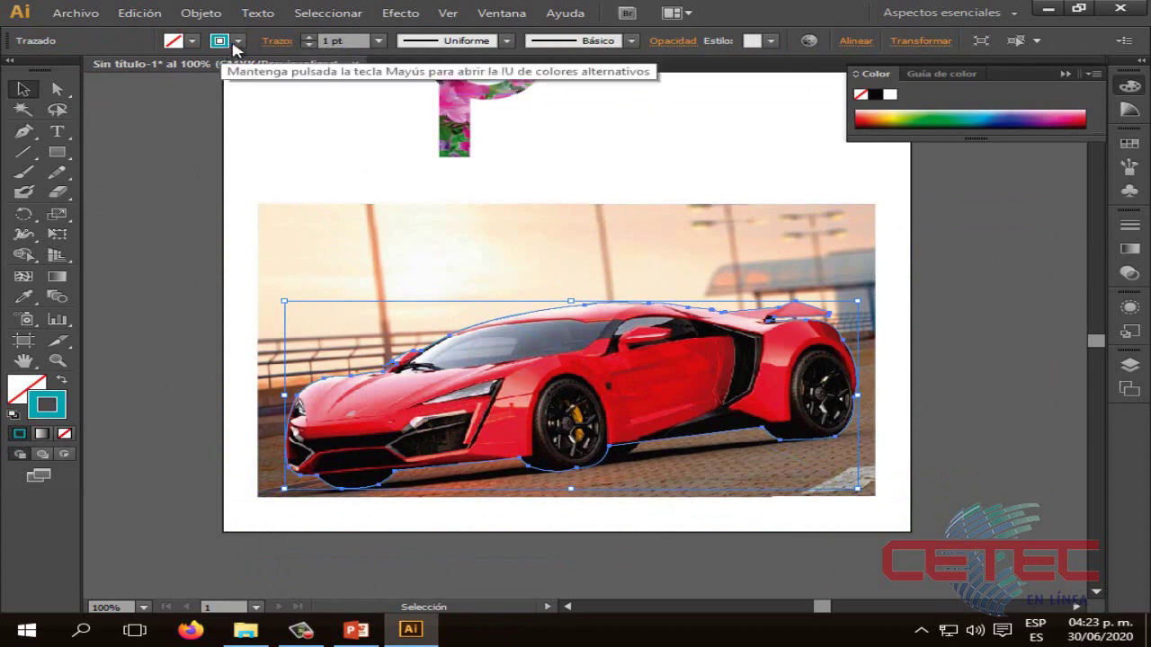
pyautogui.click(220, 40)
pyautogui.click(62, 69)
pyautogui.click(309, 36)
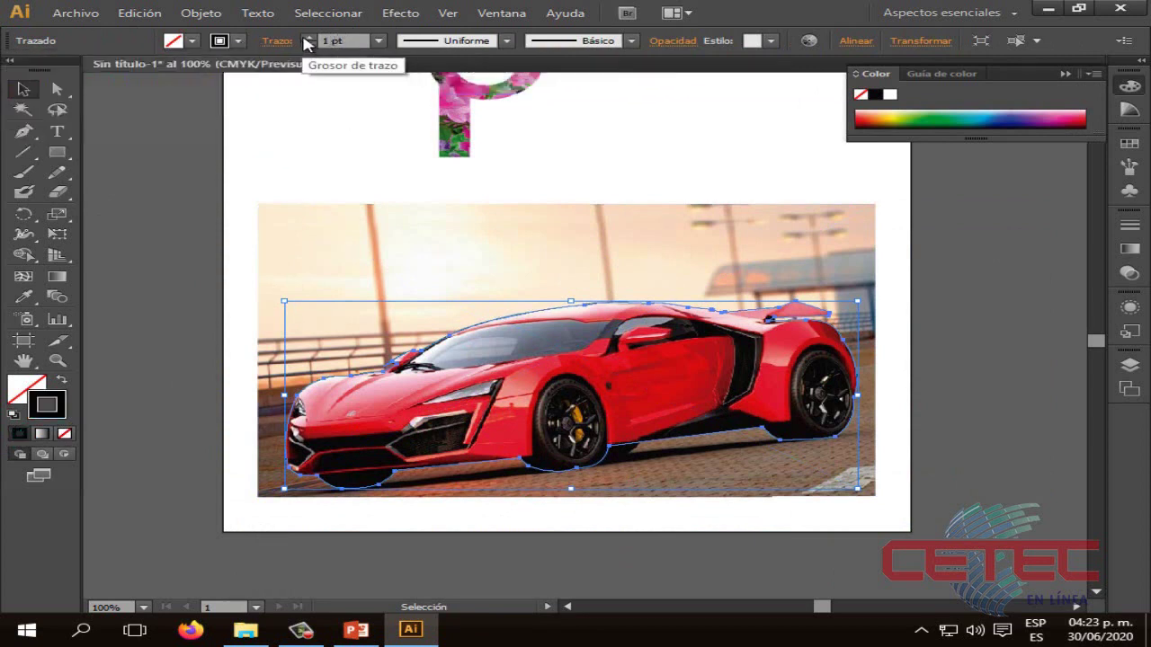
# Step: Deselect to check the stroke, undo an accidental move, and marquee-select both photo and outline
pyautogui.click(899, 414)
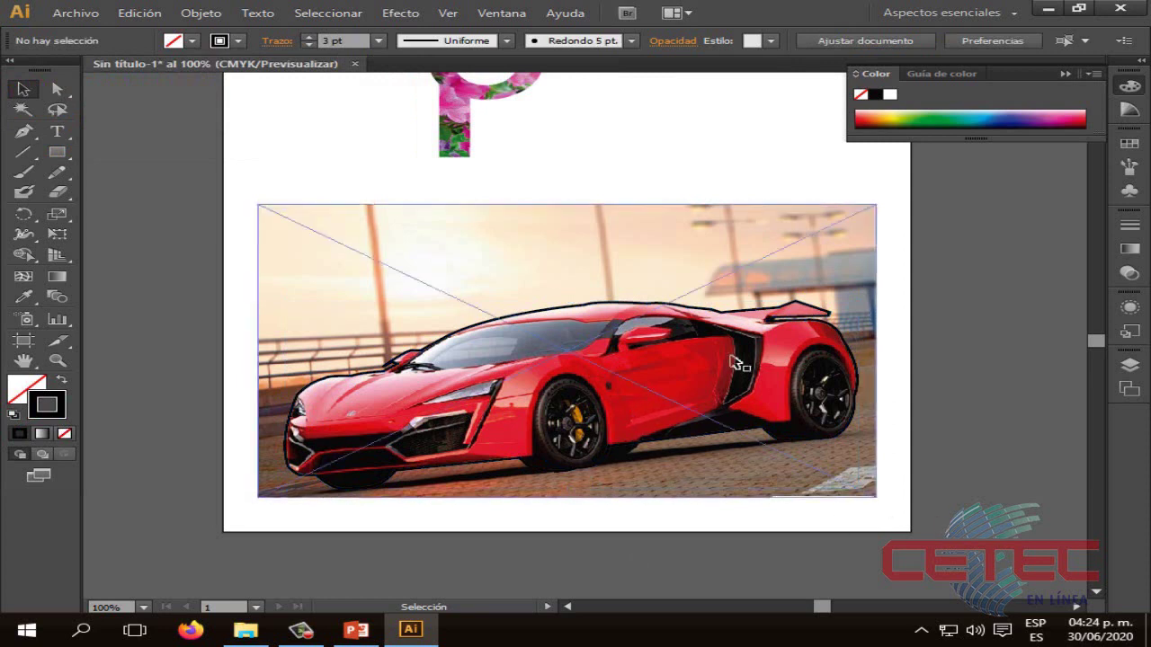
pyautogui.moveTo(725, 327); pyautogui.dragTo(727, 290)
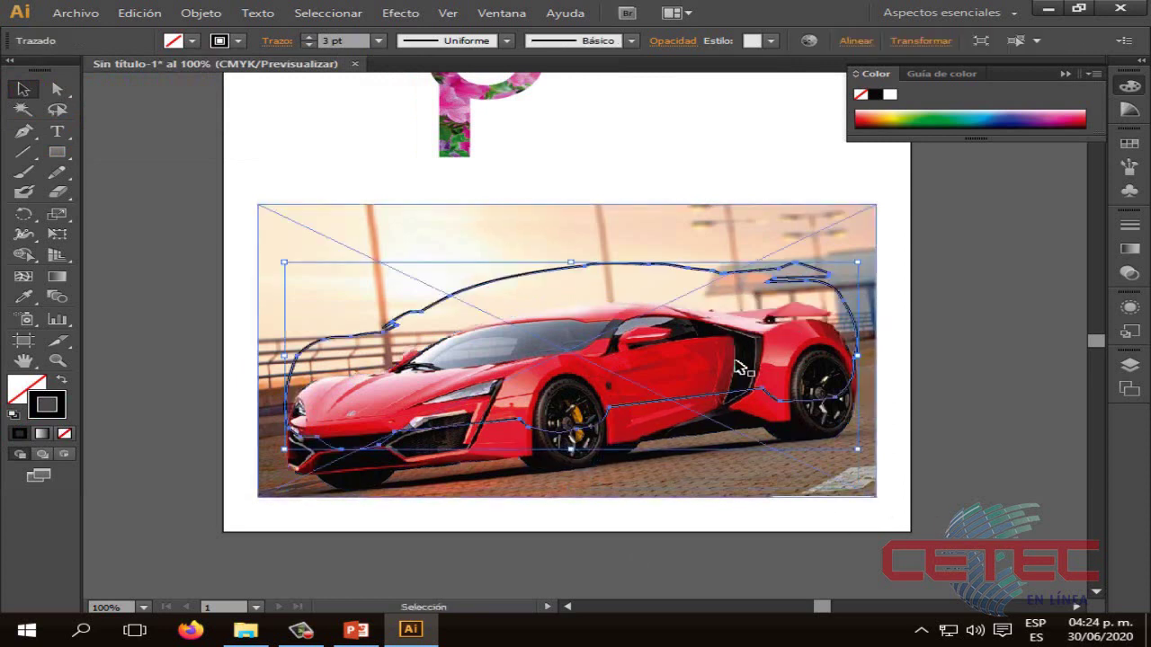
pyautogui.hotkey('ctrl', 'z')
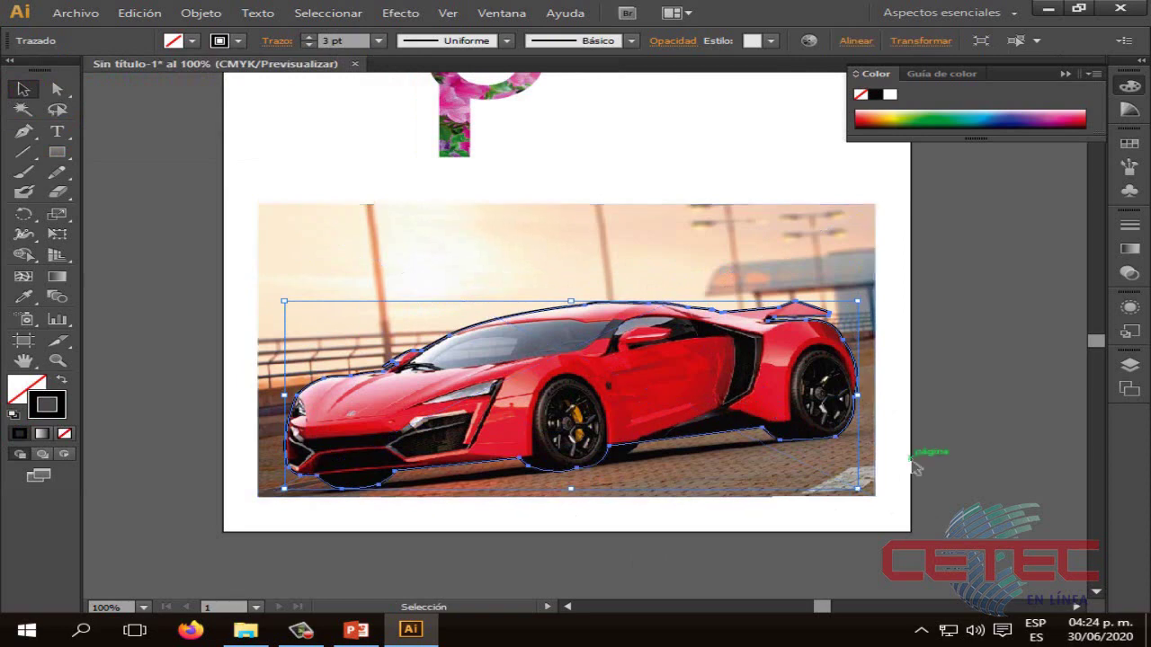
pyautogui.click(902, 468)
pyautogui.moveTo(895, 512); pyautogui.dragTo(250, 195)
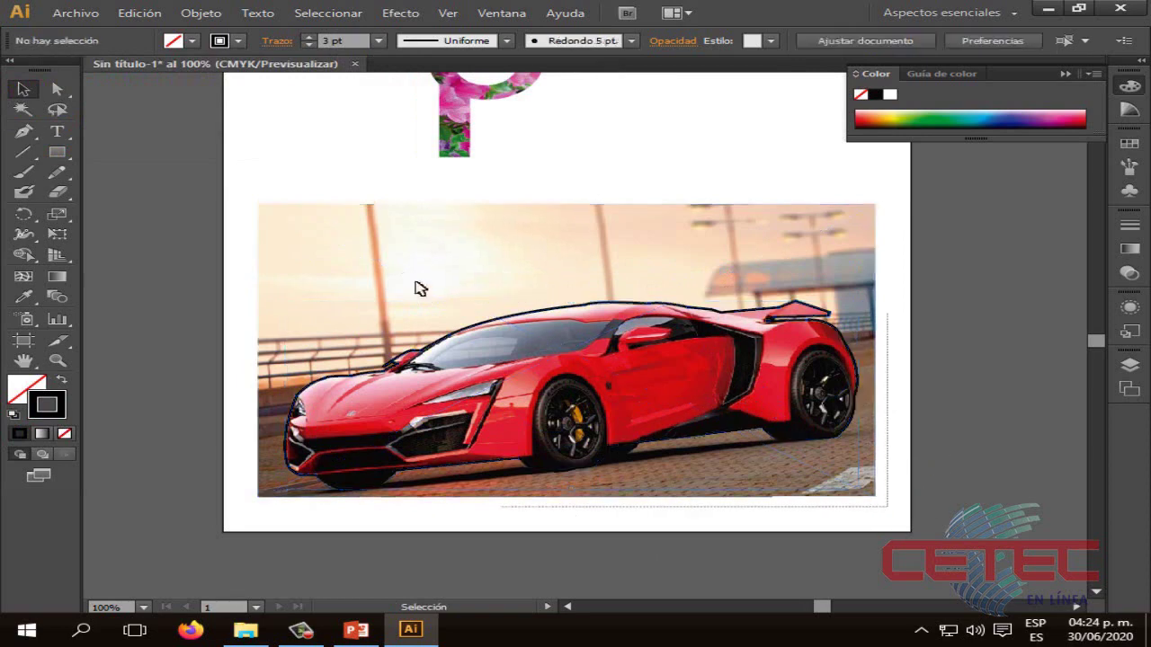
# Step: Create a clipping mask from the outline and photo, then move the car up
pyautogui.click(201, 13)
pyautogui.moveTo(267, 507)
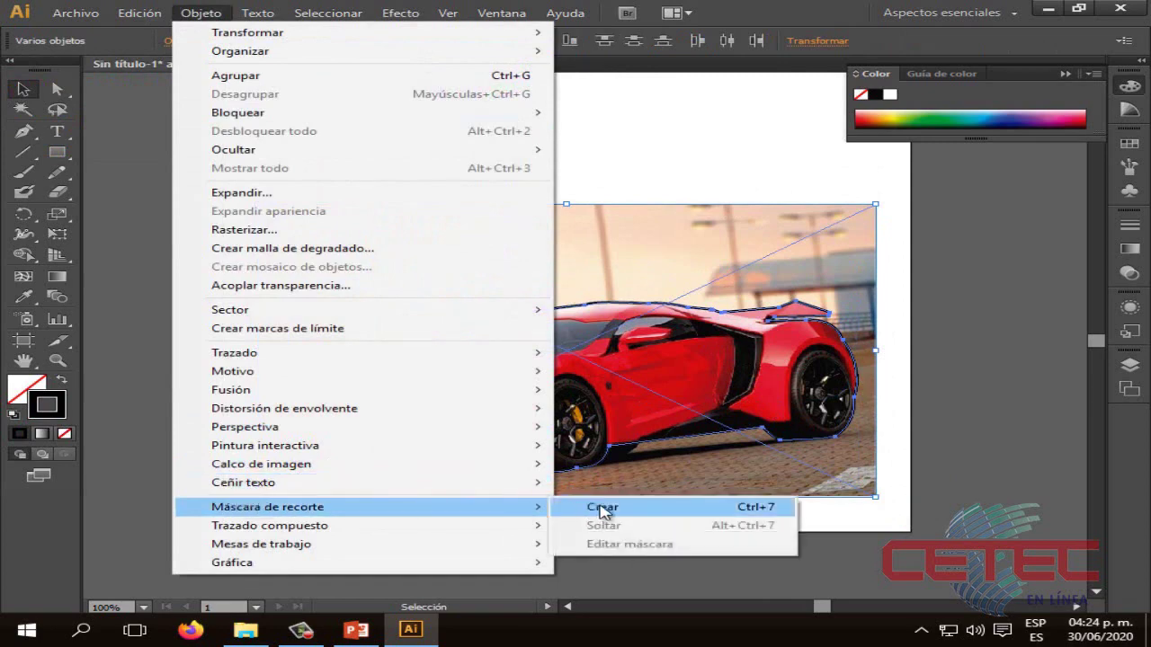
pyautogui.click(604, 507)
pyautogui.click(582, 538)
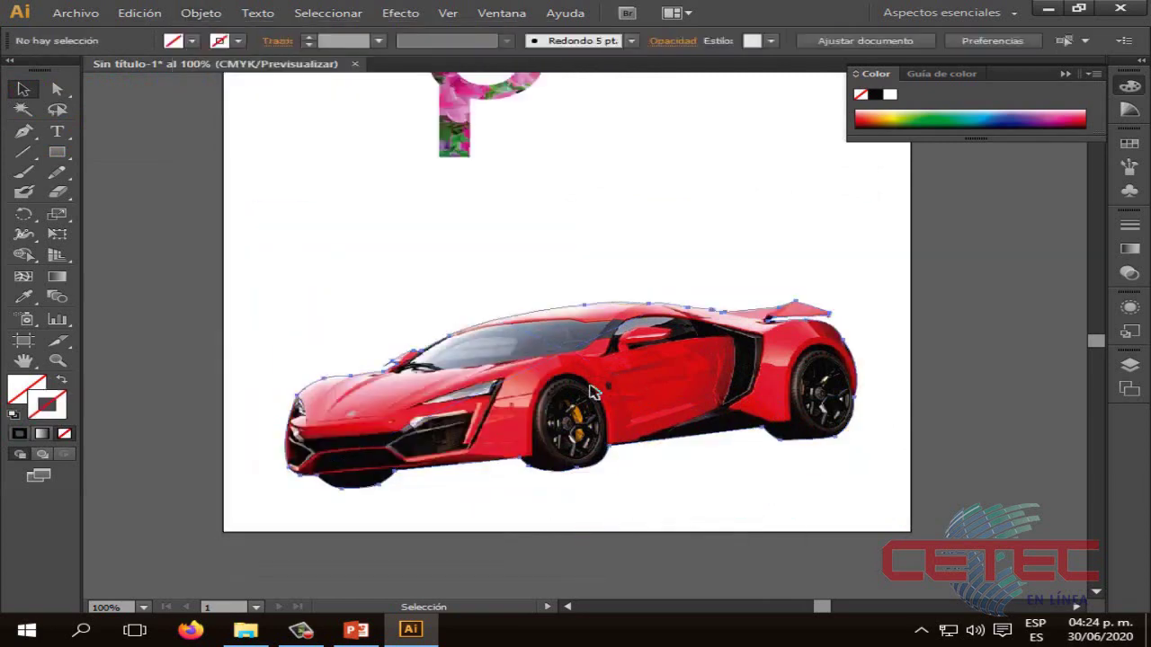
pyautogui.moveTo(590, 385); pyautogui.dragTo(576, 313)
# Step: Flip the extracted car horizontally by dragging its side handle, enlarge it slightly and reposition it
pyautogui.moveTo(842, 418); pyautogui.dragTo(844, 419)
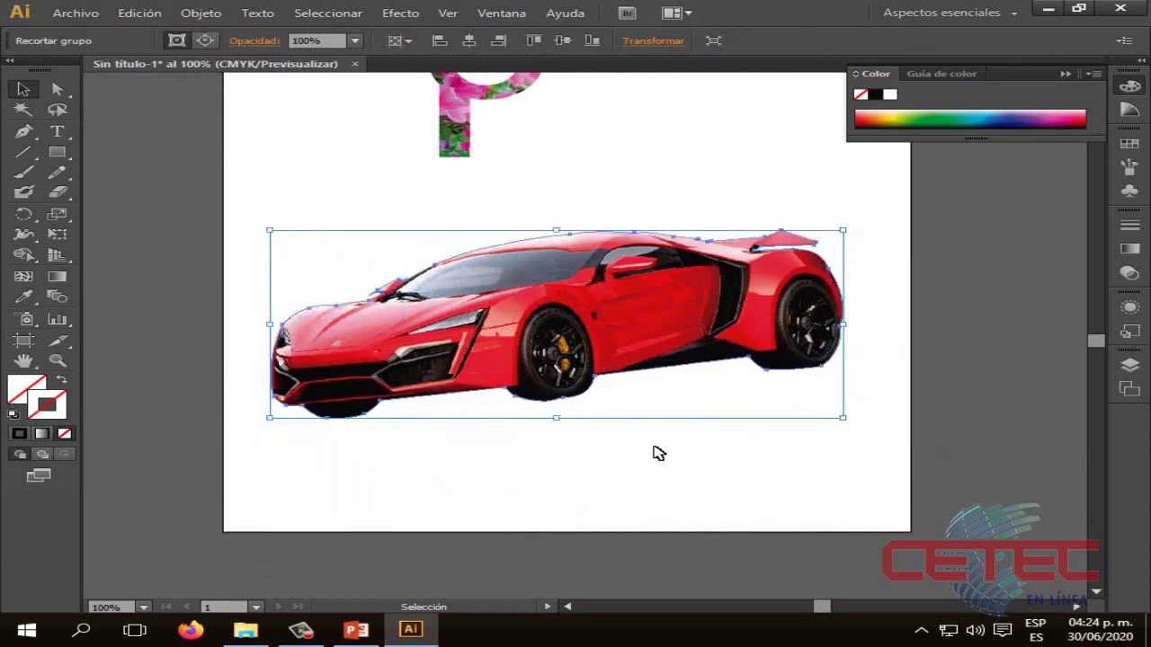
pyautogui.moveTo(275, 324)
pyautogui.mouseDown()
pyautogui.moveTo(913, 337)
pyautogui.moveTo(461, 362)
pyautogui.moveTo(734, 341)
pyautogui.mouseUp()
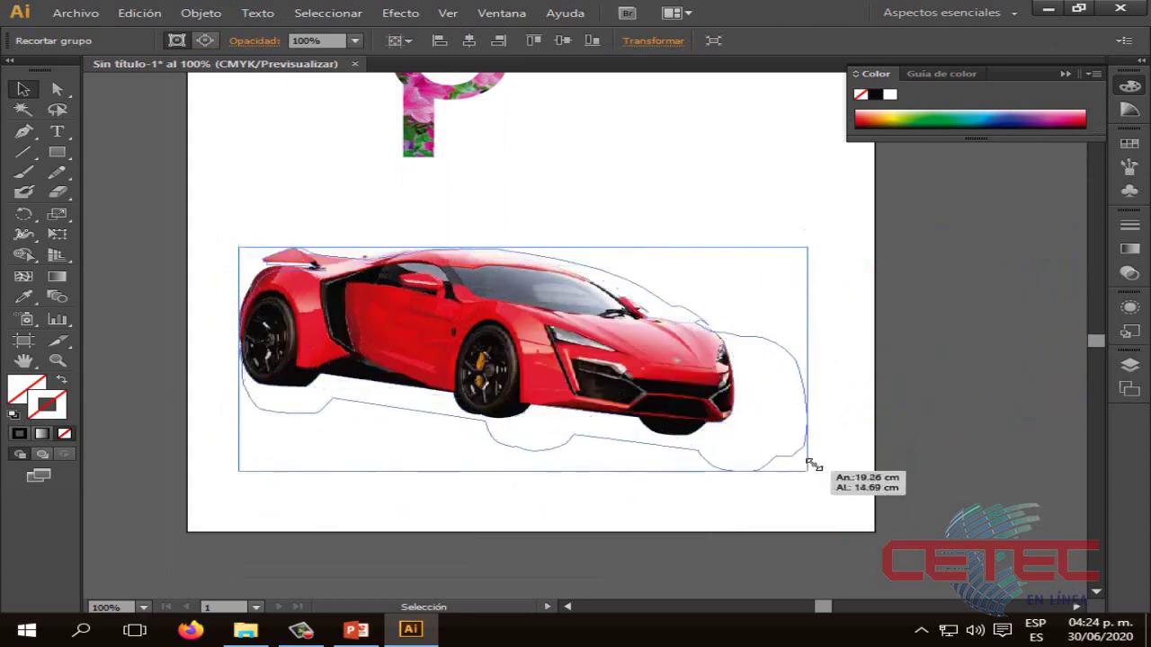
pyautogui.moveTo(734, 435); pyautogui.dragTo(813, 448)
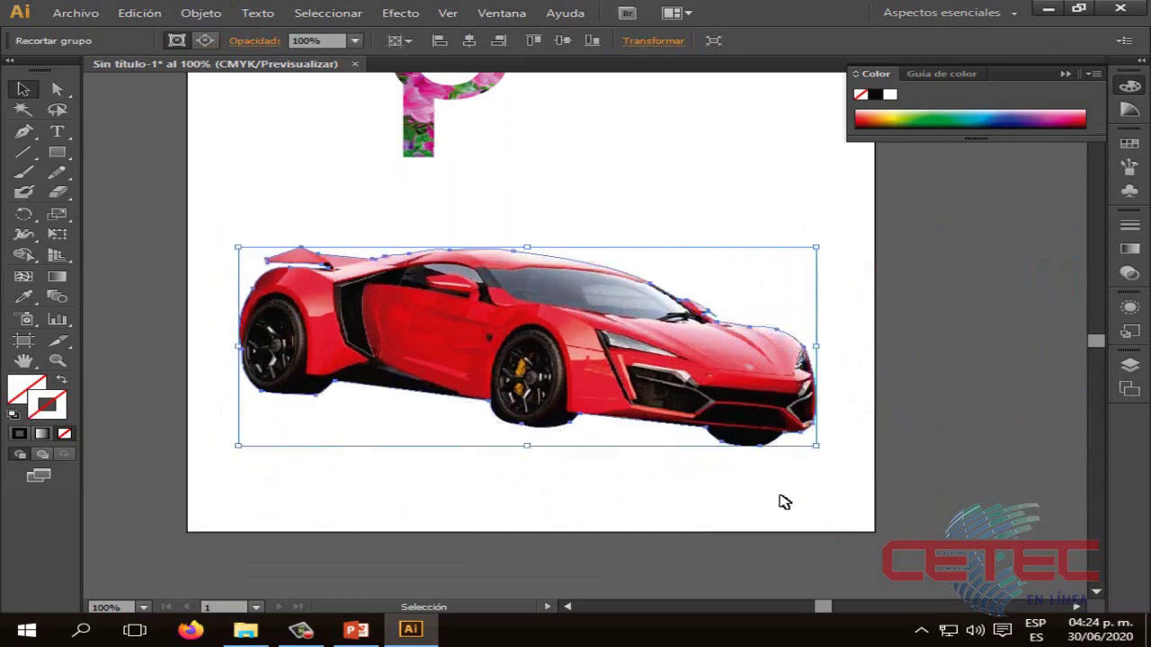
pyautogui.click(781, 501)
pyautogui.moveTo(630, 382); pyautogui.dragTo(632, 346)
pyautogui.click(580, 470)
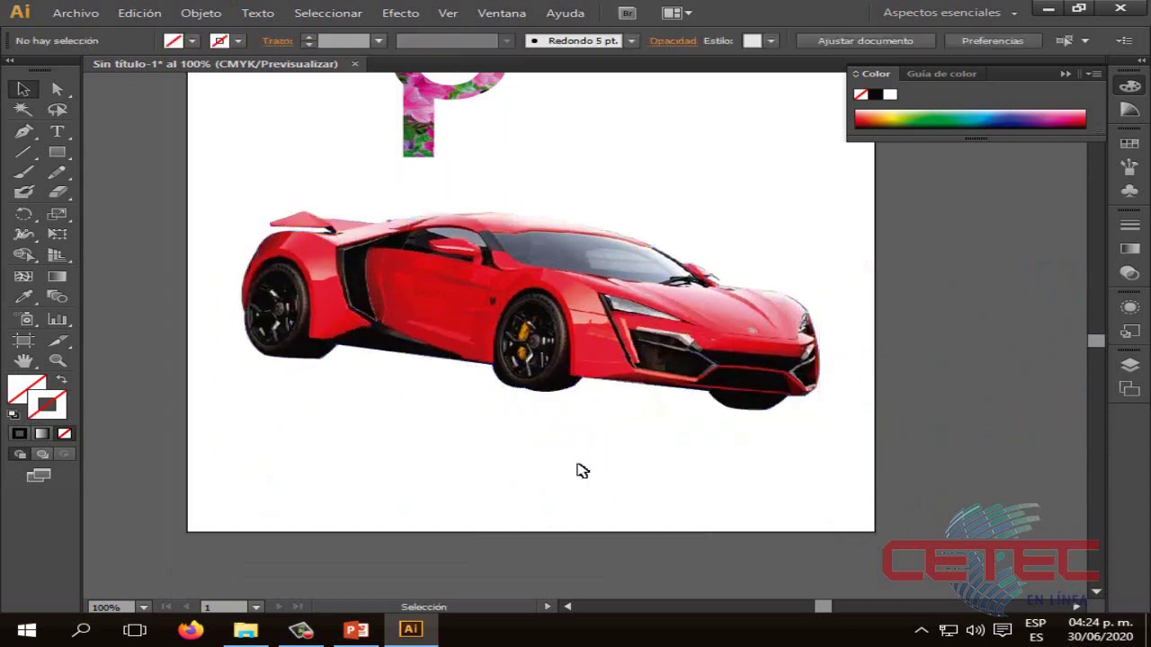
# Step: Switch to PowerPoint and advance to slide 7 on transforming extracted objects
pyautogui.click(379, 627)
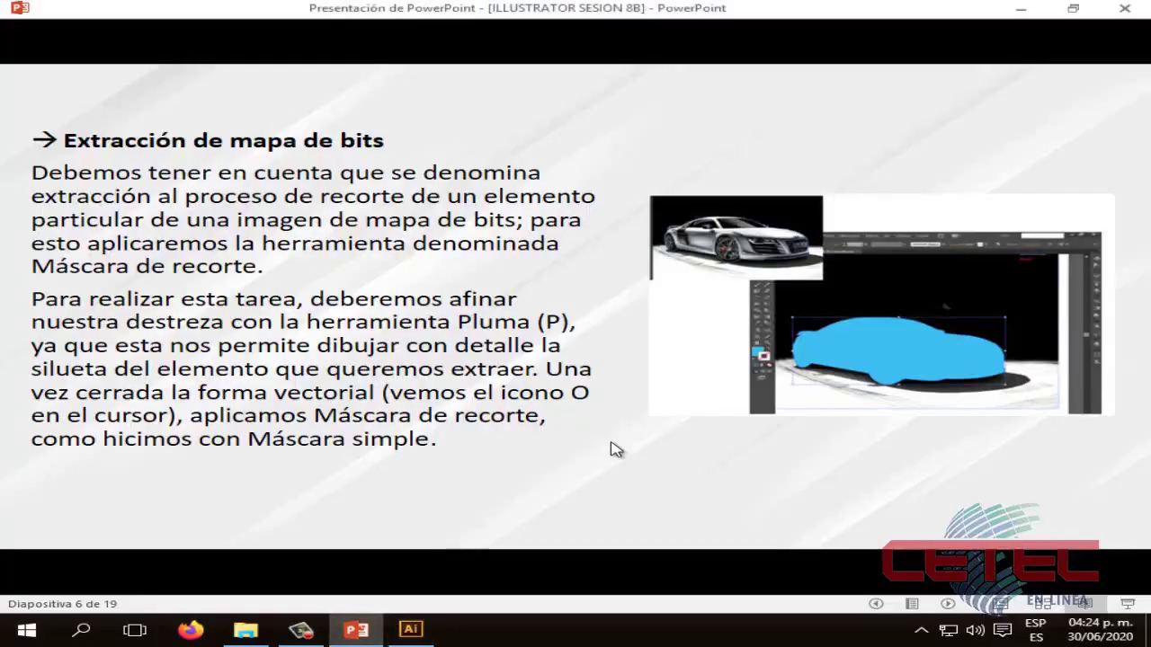
pyautogui.click(655, 462)
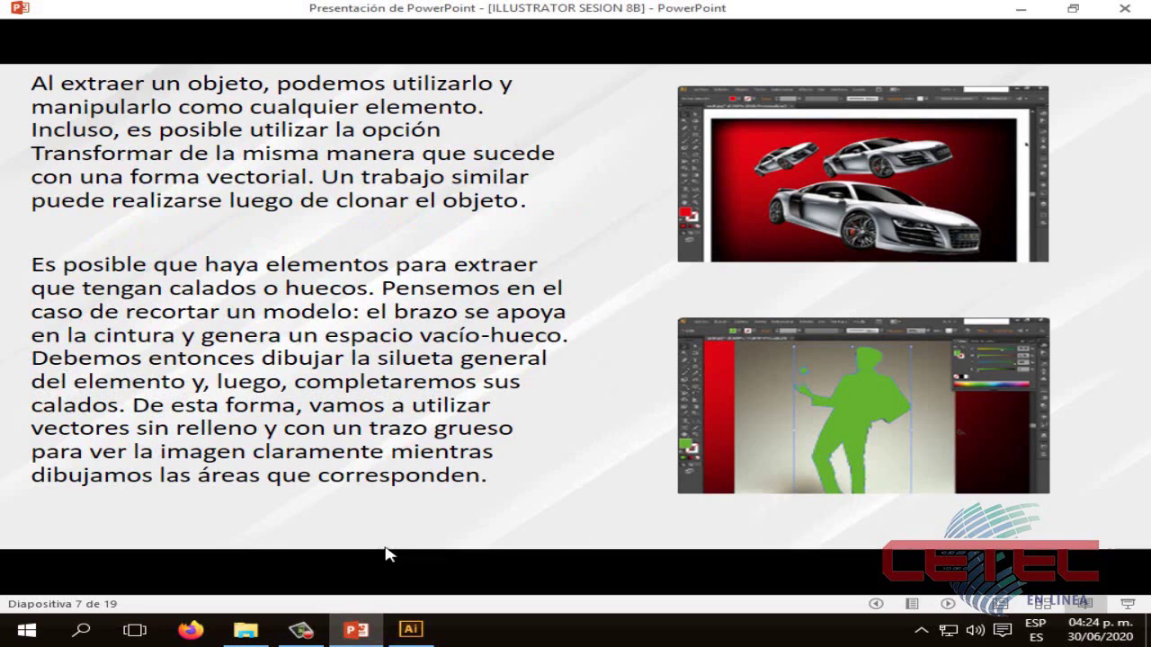
# Step: Back in Illustrator, shrink the car from its corner and reposition it
pyautogui.click(410, 629)
pyautogui.moveTo(559, 331); pyautogui.dragTo(550, 377)
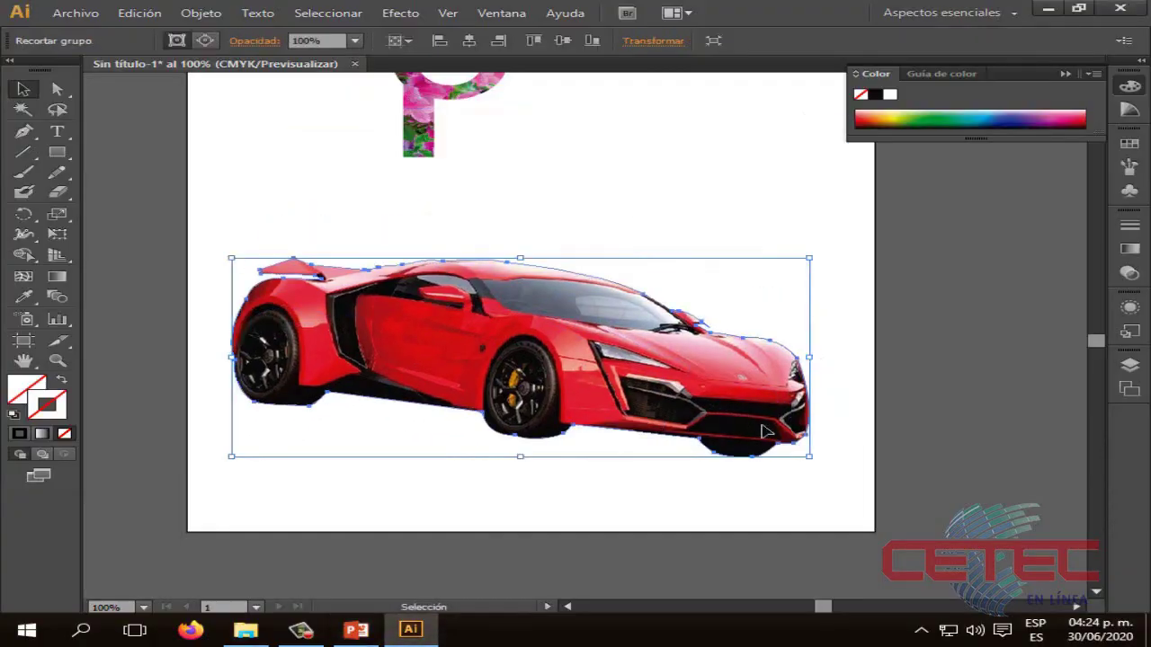
pyautogui.moveTo(808, 457)
pyautogui.mouseDown()
pyautogui.moveTo(649, 370)
pyautogui.moveTo(603, 360)
pyautogui.mouseUp()
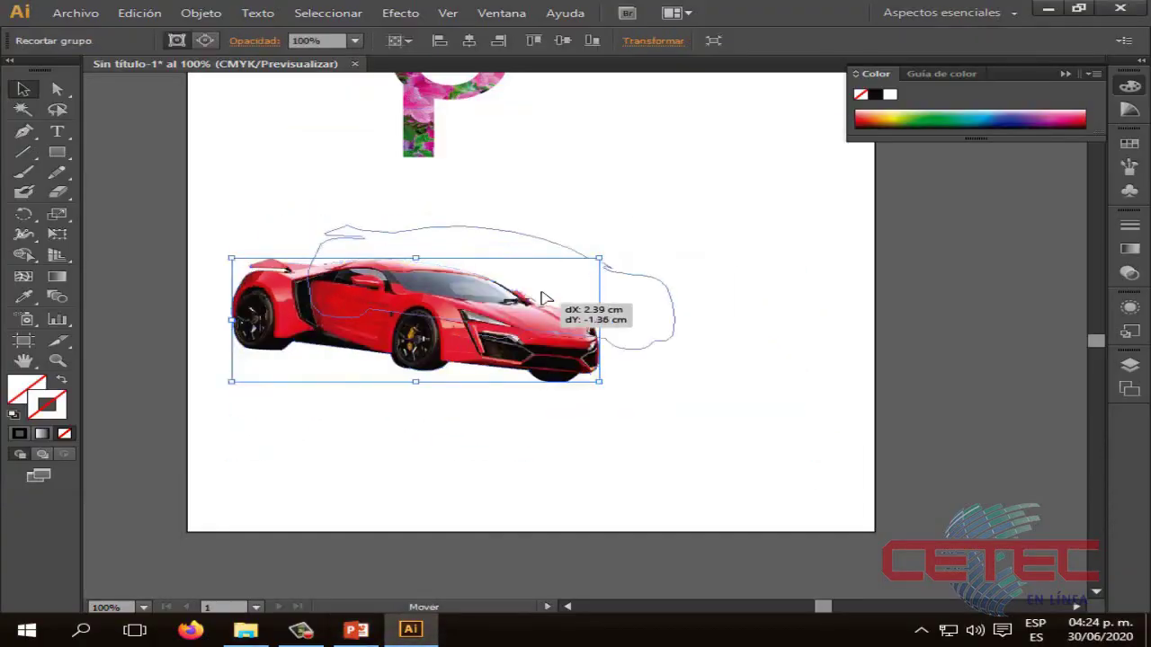
pyautogui.moveTo(470, 338); pyautogui.dragTo(504, 304)
# Step: Duplicate the car, placing copies at lower left and lower right and shrinking the right one
pyautogui.click(536, 345)
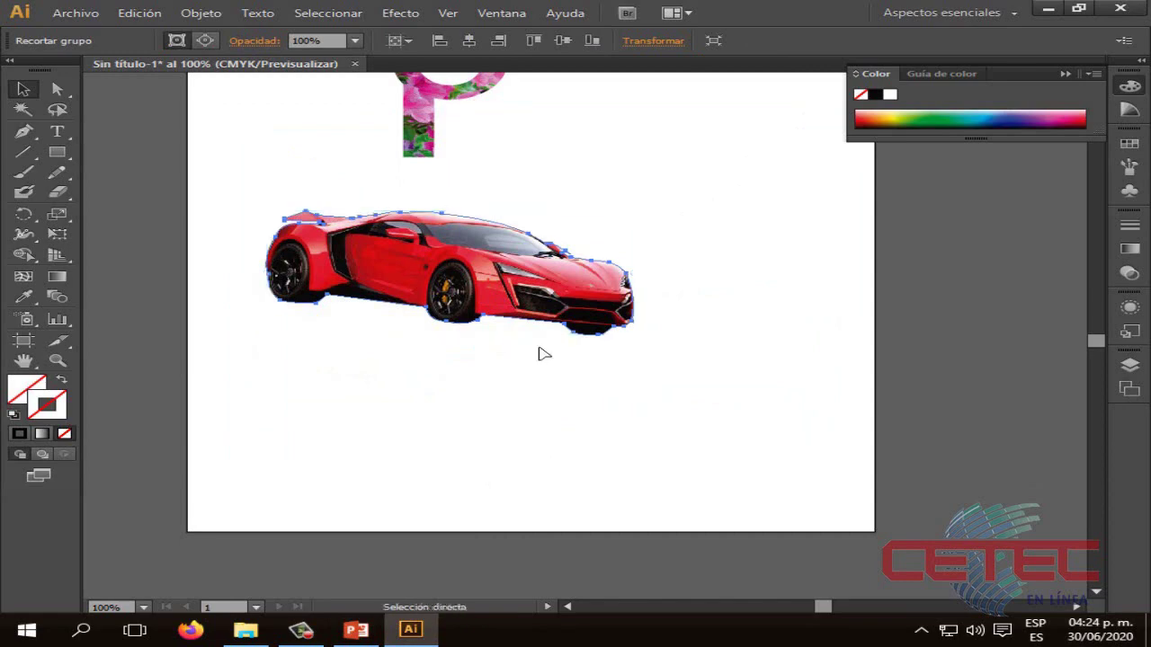
pyautogui.hotkey('ctrl', 'v')
pyautogui.moveTo(536, 364); pyautogui.dragTo(376, 431)
pyautogui.moveTo(584, 361); pyautogui.dragTo(696, 396)
pyautogui.moveTo(900, 460); pyautogui.dragTo(835, 450)
pyautogui.moveTo(730, 394)
pyautogui.mouseDown()
pyautogui.moveTo(774, 440)
pyautogui.moveTo(701, 426)
pyautogui.mouseUp()
# Step: Fine-tune the positions of the three cars across the lower artboard
pyautogui.click(746, 555)
pyautogui.click(709, 465)
pyautogui.click(727, 470)
pyautogui.moveTo(522, 241); pyautogui.dragTo(463, 216)
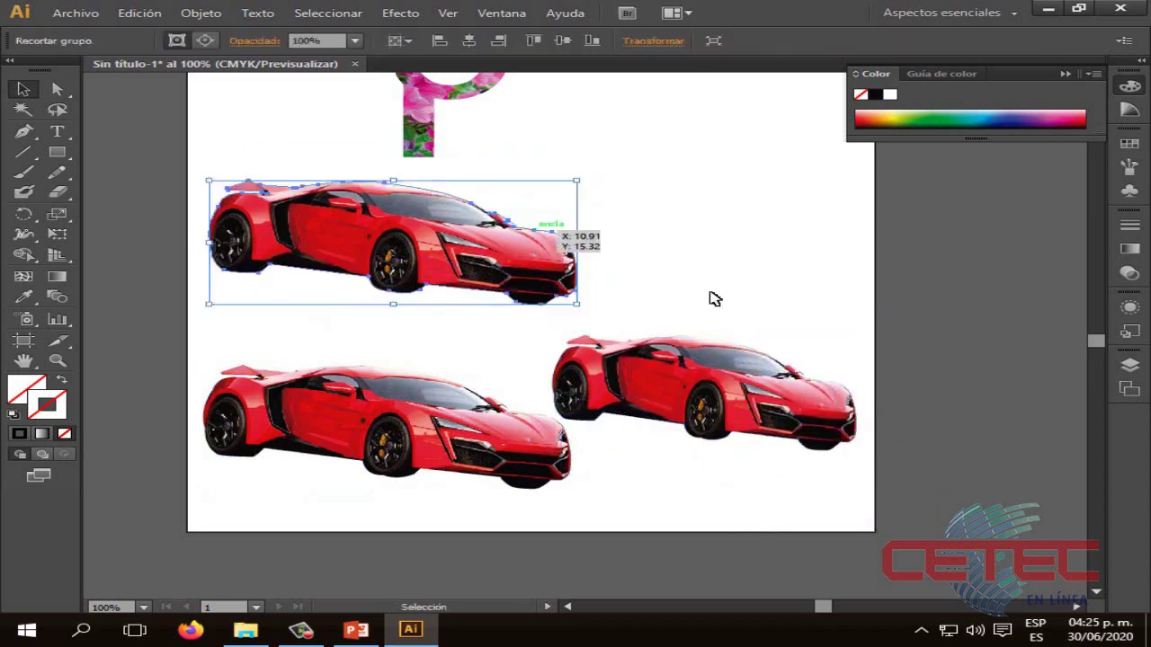
pyautogui.moveTo(733, 377); pyautogui.dragTo(728, 358)
pyautogui.click(714, 486)
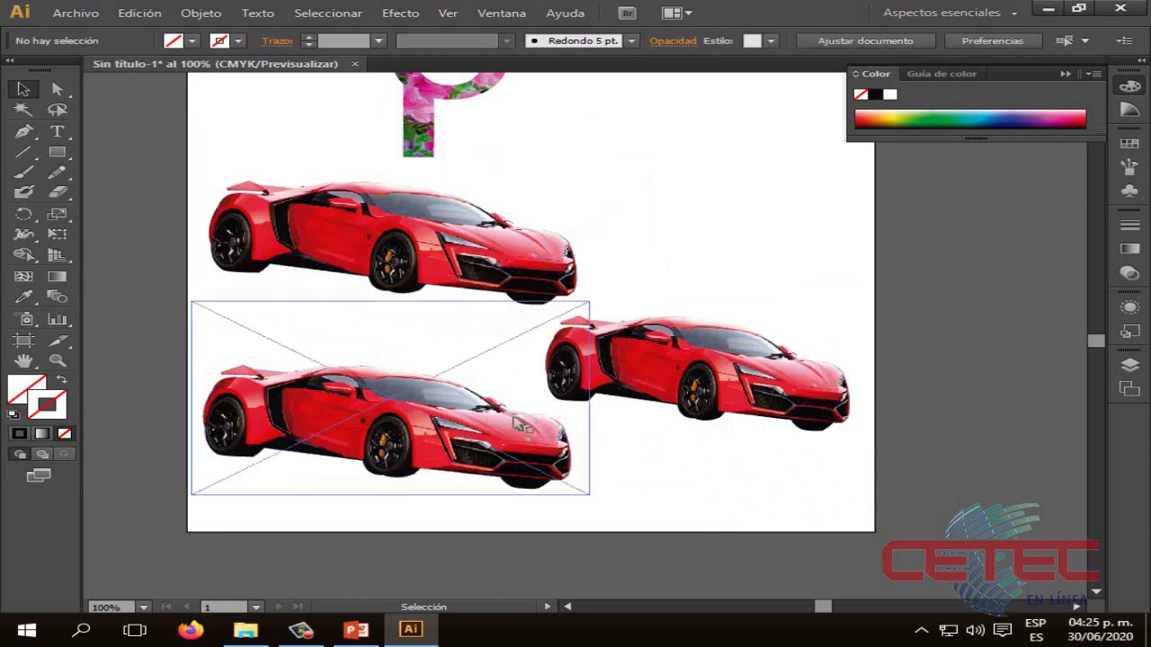
# Step: Delete the right and lower-left car copies
pyautogui.click(645, 370)
pyautogui.press('Delete')
pyautogui.click(517, 409)
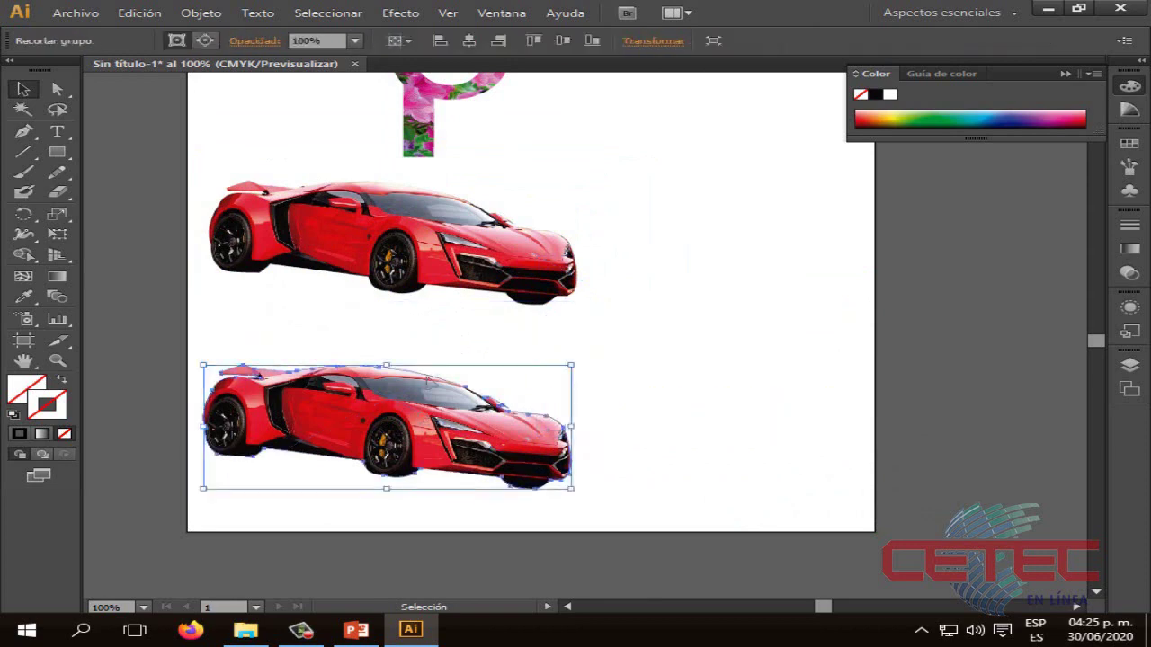
pyautogui.press('Delete')
# Step: Enlarge and reposition the remaining car across the artboard, then return to PowerPoint slide 7
pyautogui.click(498, 283)
pyautogui.moveTo(577, 304); pyautogui.dragTo(789, 415)
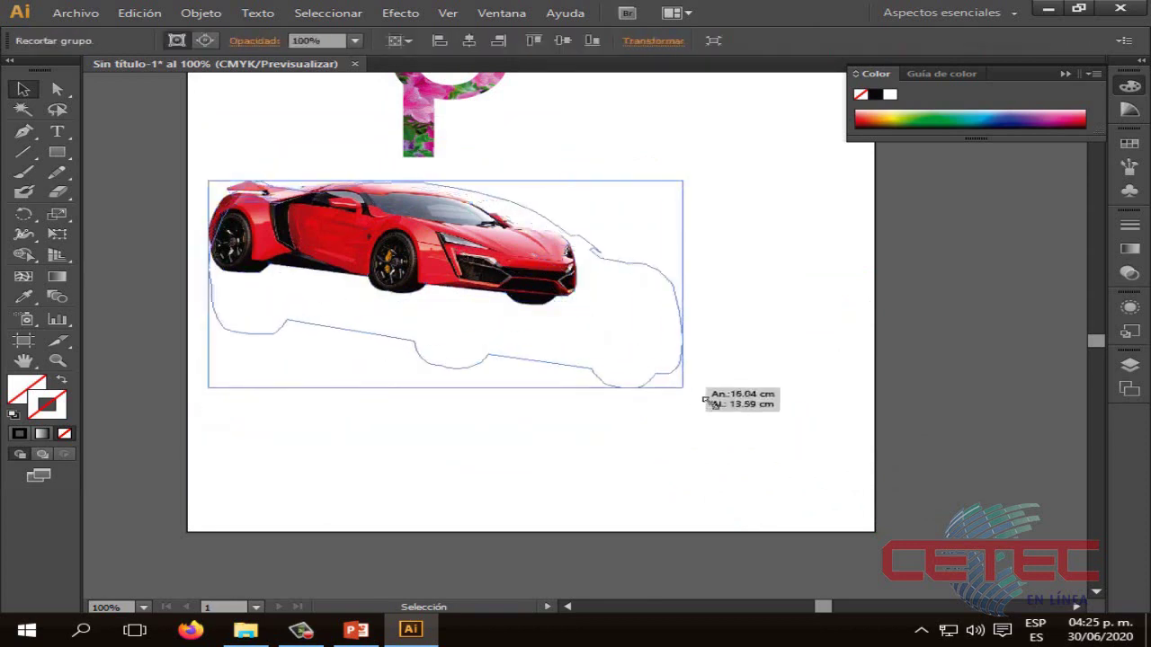
pyautogui.moveTo(621, 293)
pyautogui.mouseDown()
pyautogui.moveTo(661, 387)
pyautogui.moveTo(626, 369)
pyautogui.mouseUp()
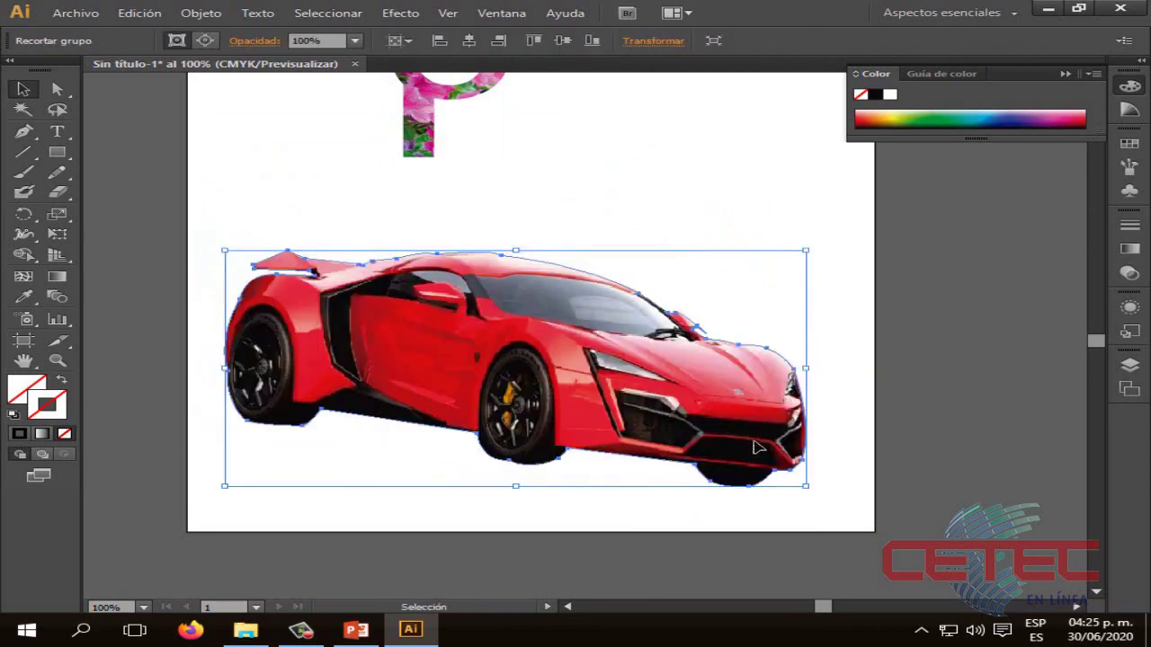
pyautogui.click(803, 490)
pyautogui.click(728, 434)
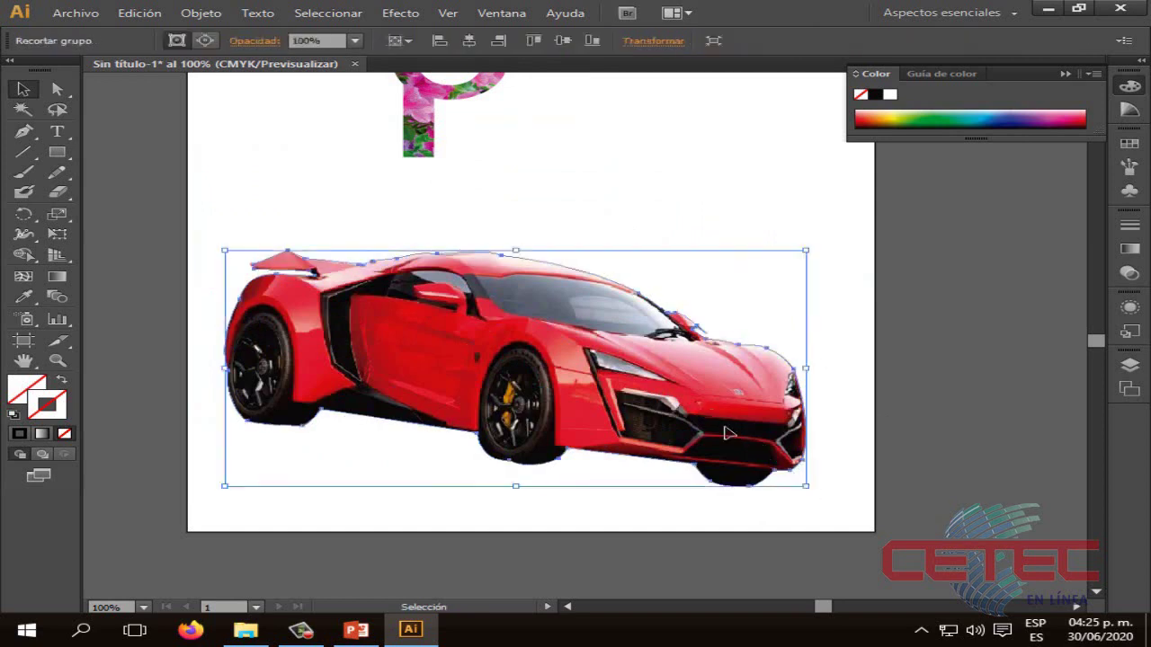
pyautogui.click(804, 488)
pyautogui.moveTo(807, 486); pyautogui.dragTo(827, 444)
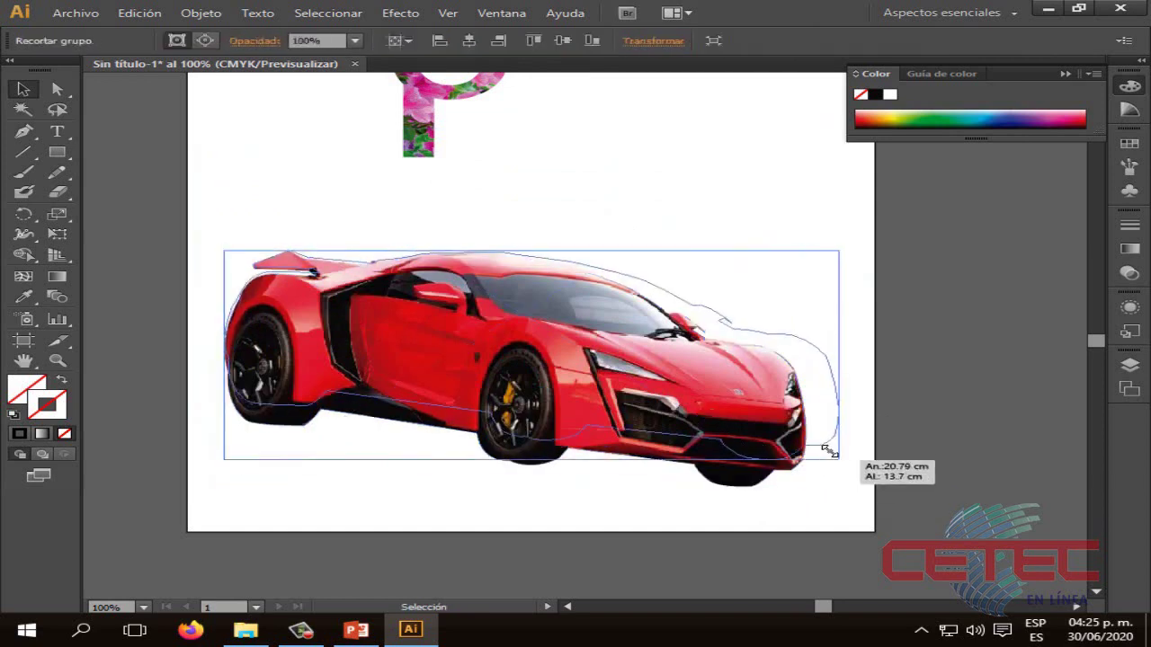
pyautogui.click(689, 470)
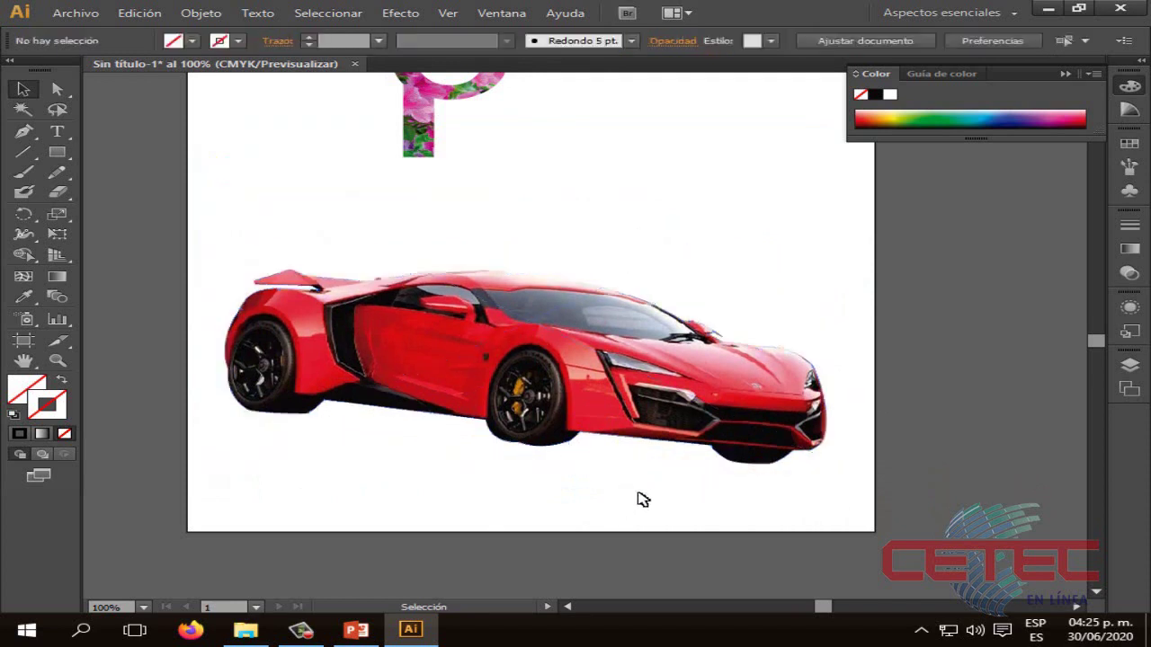
pyautogui.click(381, 639)
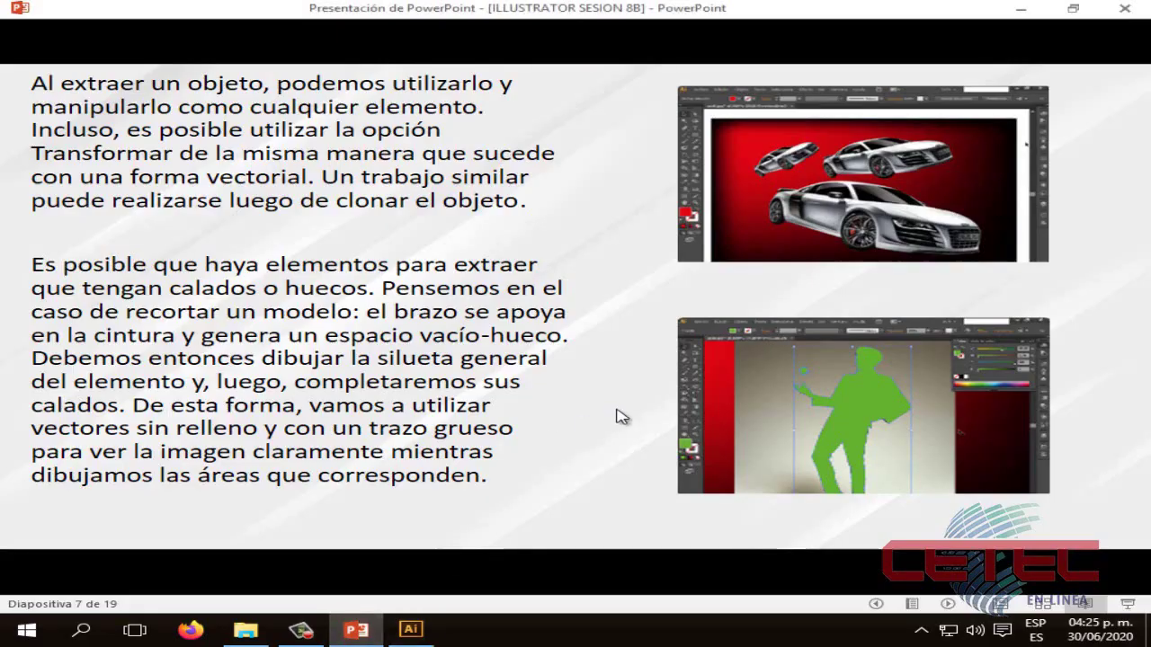
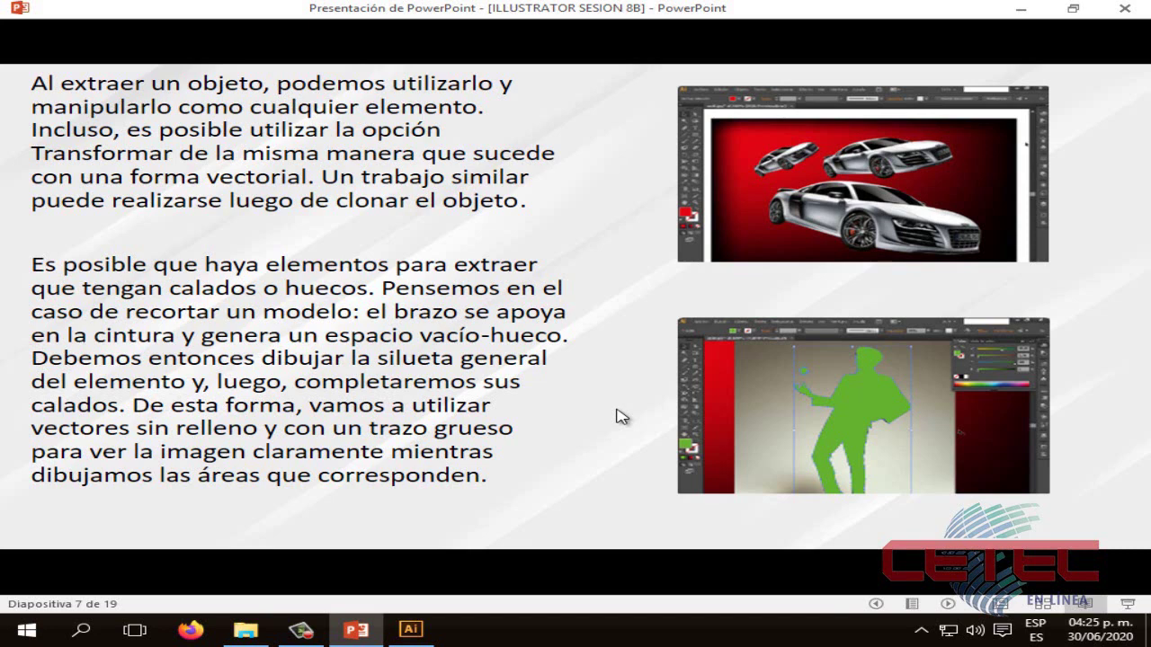
# Step: Advance the PowerPoint slideshow to slide 8 on finishing the extraction
pyautogui.click(620, 416)
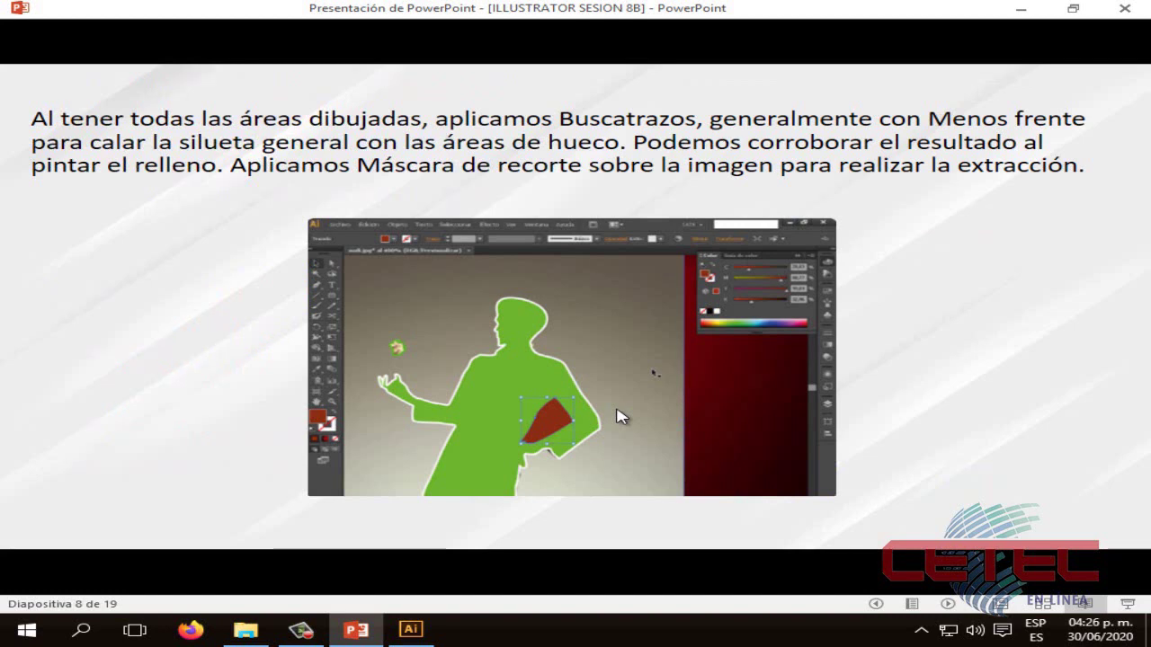
# Step: Back in Illustrator, add layer Capa 2, hide Capa 1 and zoom out to 90%
pyautogui.click(410, 629)
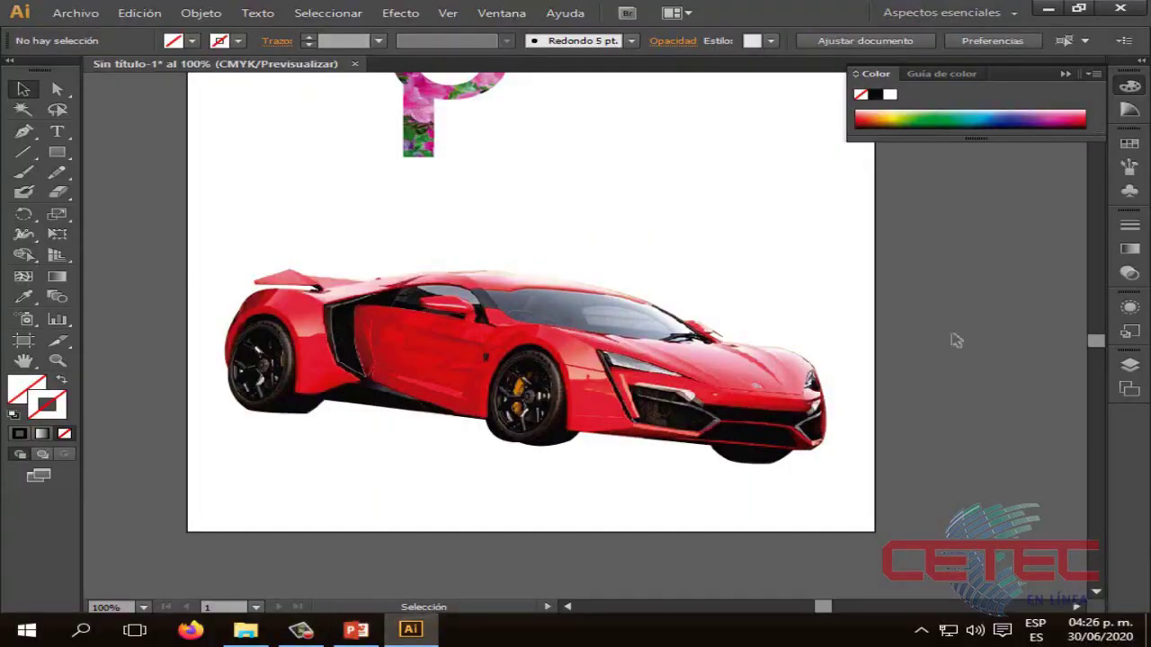
pyautogui.click(1129, 366)
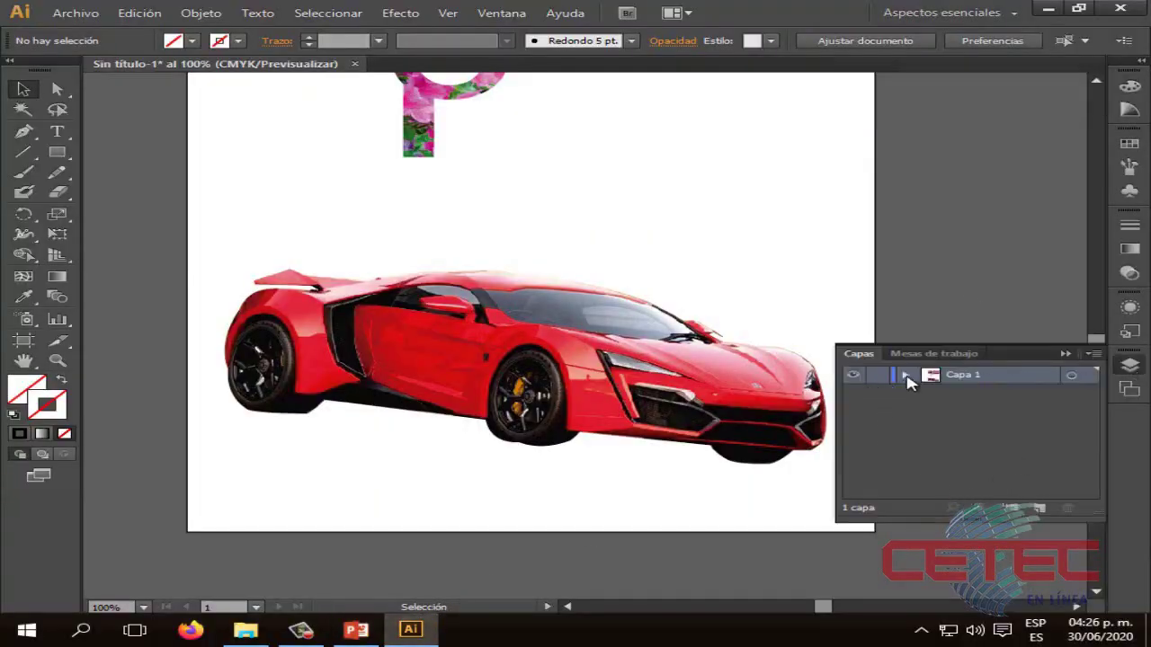
pyautogui.click(1039, 508)
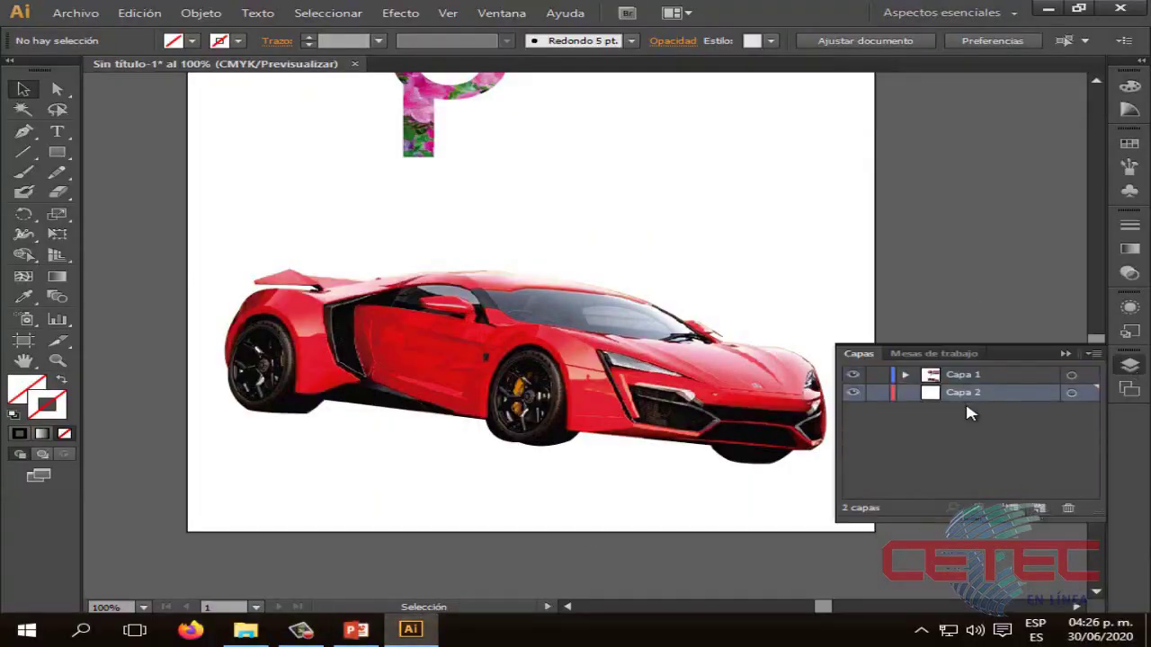
pyautogui.click(852, 375)
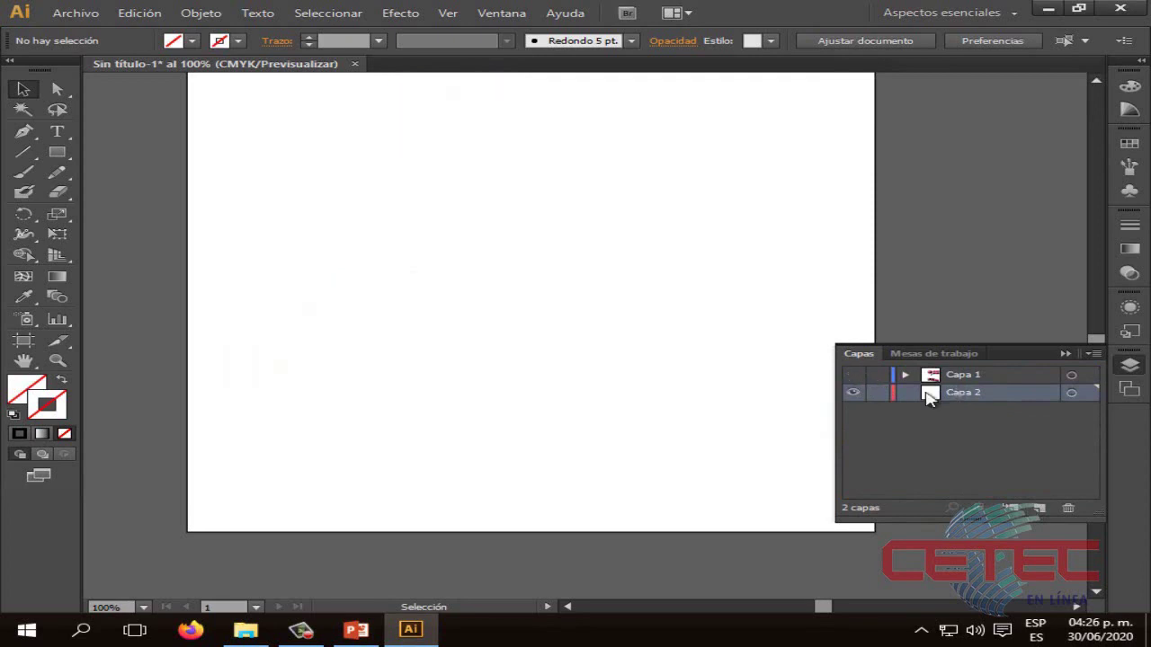
pyautogui.click(1064, 354)
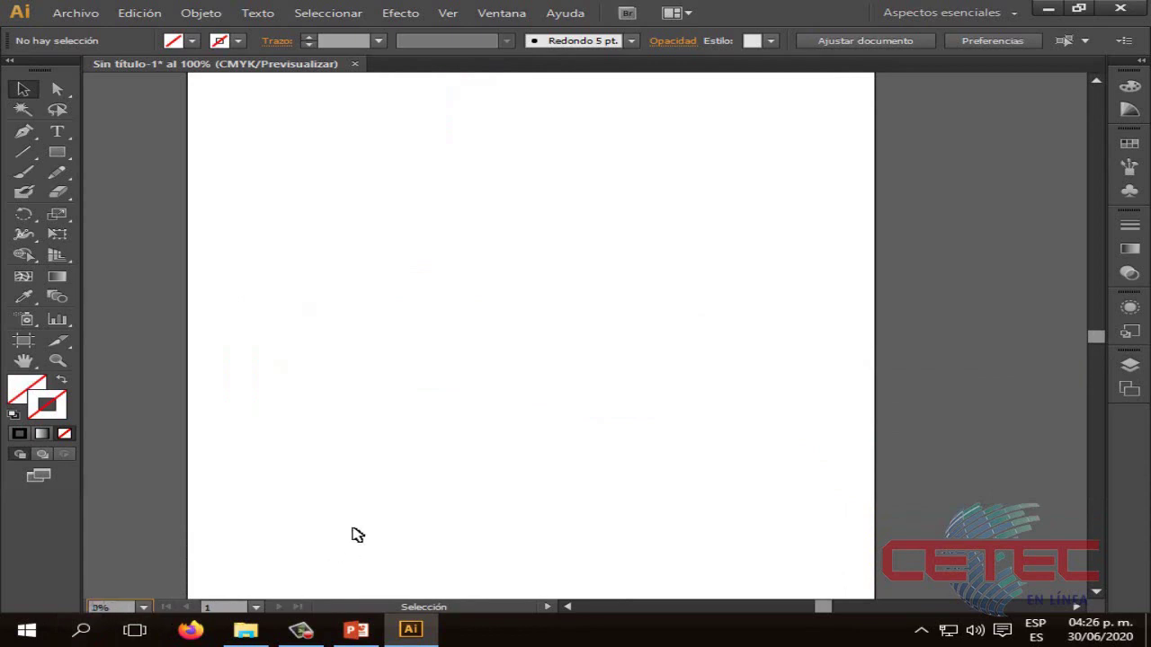
pyautogui.write('90')
pyautogui.press('Return')
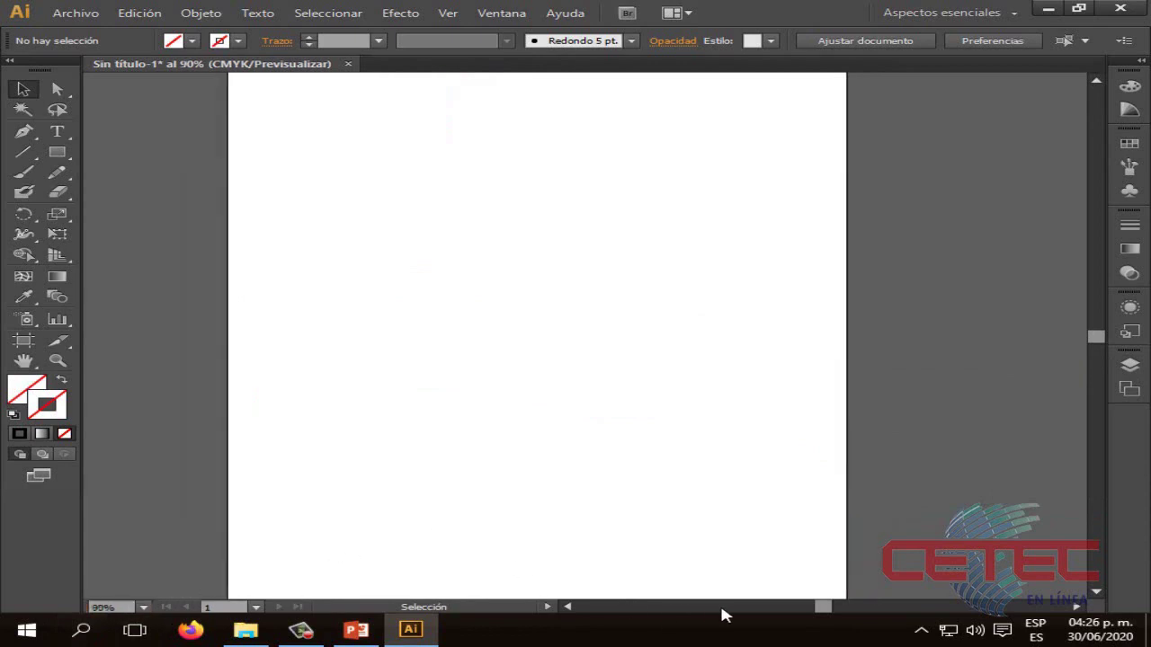
pyautogui.click(76, 13)
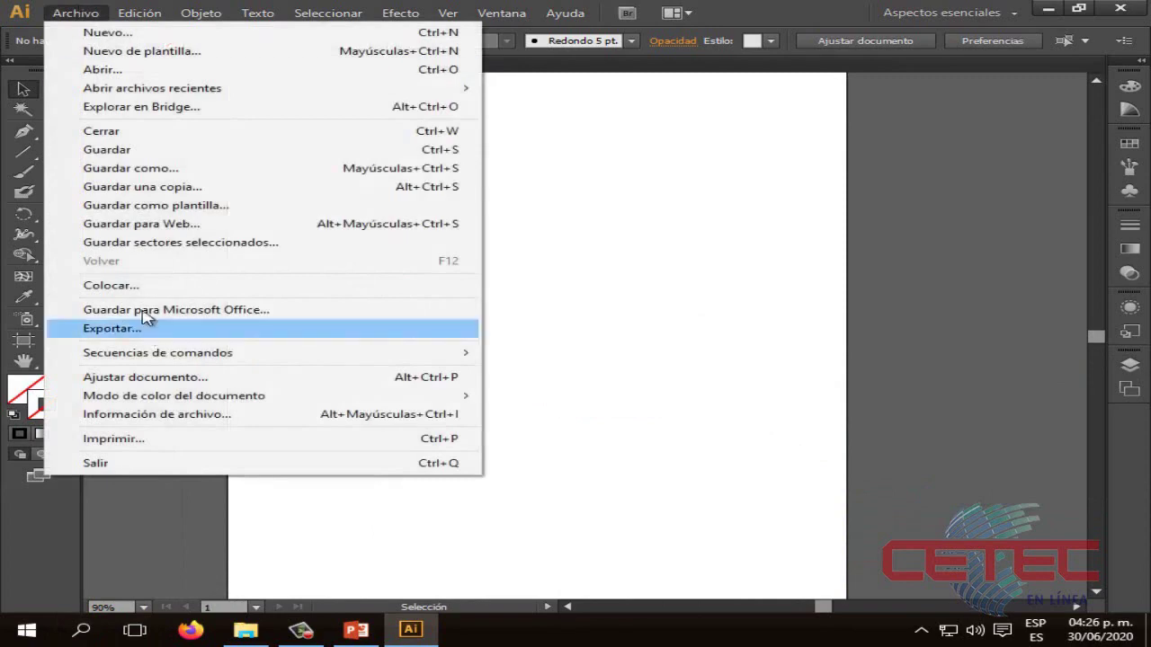
# Step: Place IMAGEN 9 from the ILLUSTRATOR folder into the document
pyautogui.click(126, 286)
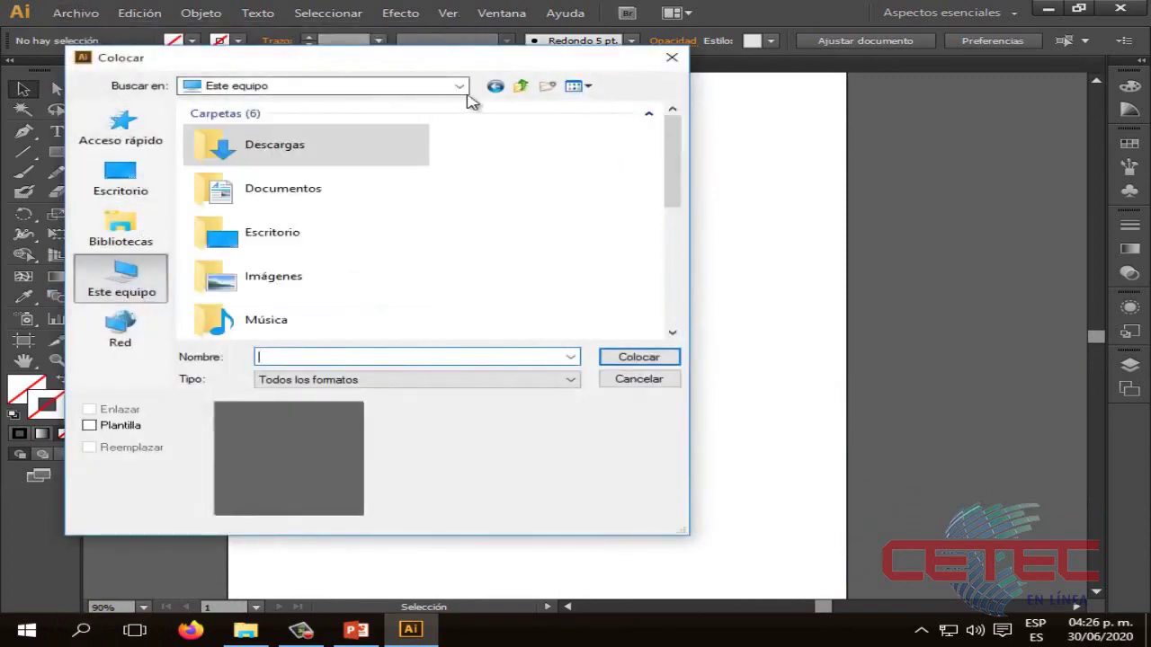
pyautogui.click(495, 86)
pyautogui.scroll(-3, 581, 158)
pyautogui.click(589, 166)
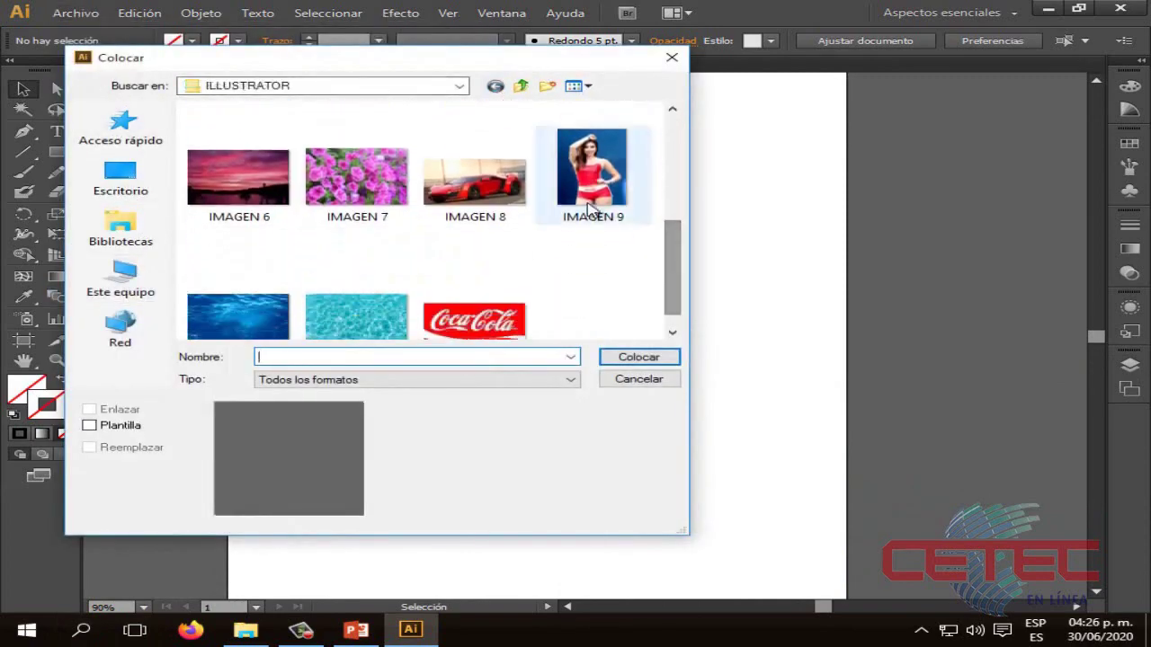
pyautogui.click(641, 360)
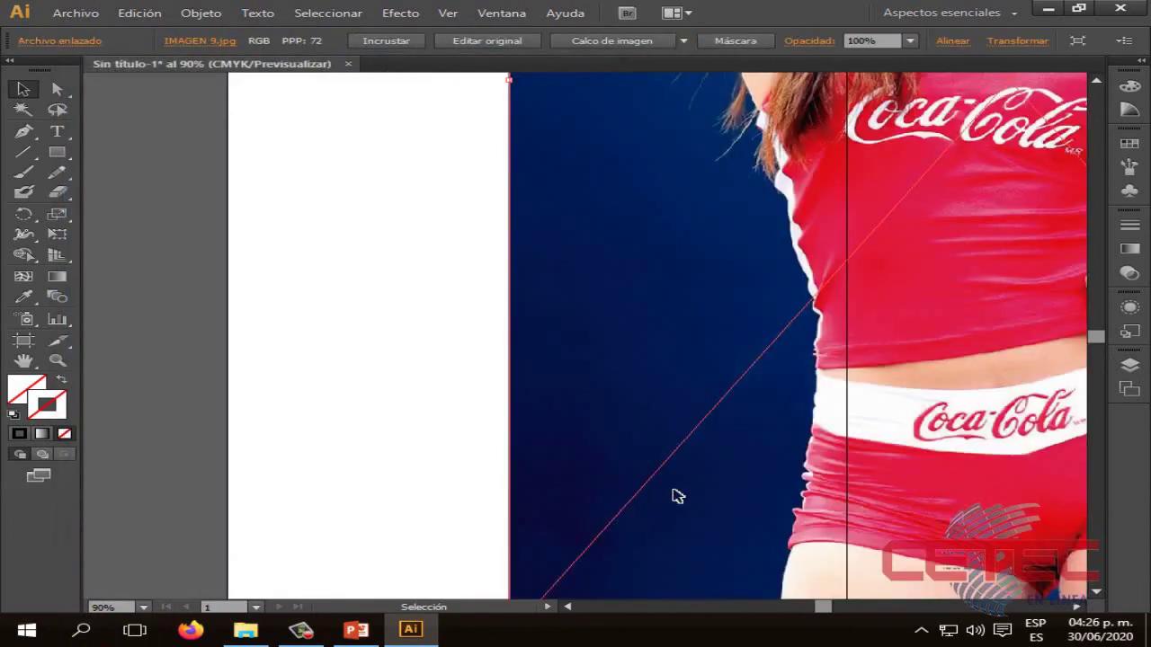
# Step: Scale the placed photo down and move it onto the artboard
pyautogui.moveTo(678, 496); pyautogui.dragTo(614, 275)
pyautogui.moveTo(448, 414); pyautogui.dragTo(343, 531)
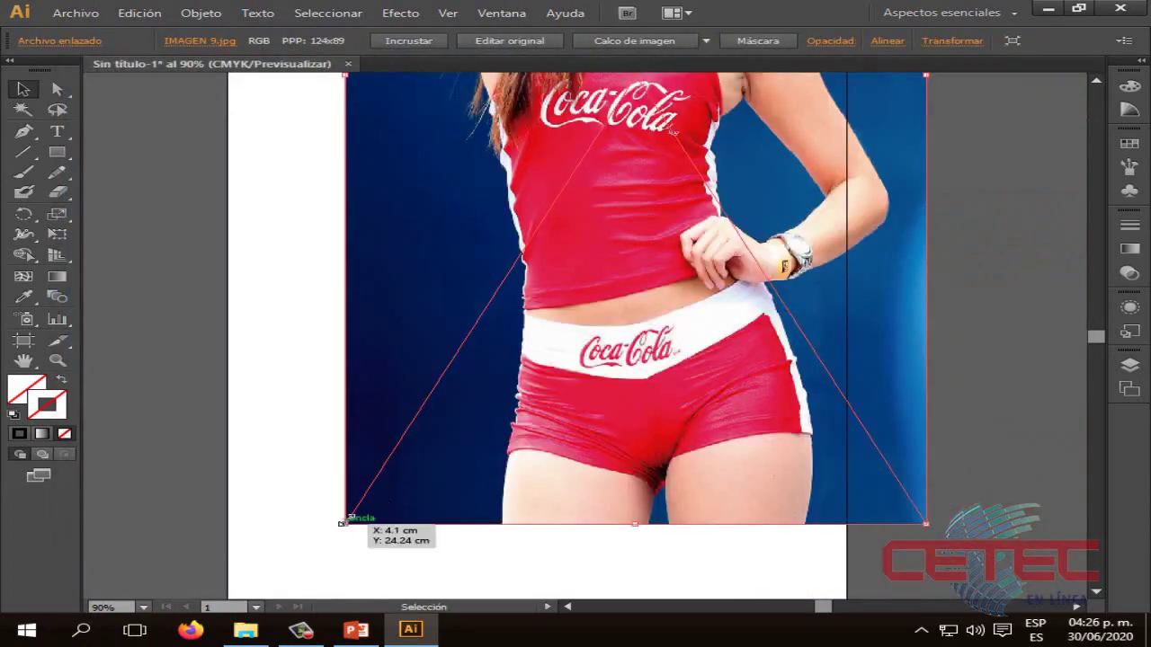
pyautogui.moveTo(343, 531); pyautogui.dragTo(434, 287)
pyautogui.moveTo(734, 184)
pyautogui.mouseDown()
pyautogui.moveTo(524, 467)
pyautogui.moveTo(596, 467)
pyautogui.mouseUp()
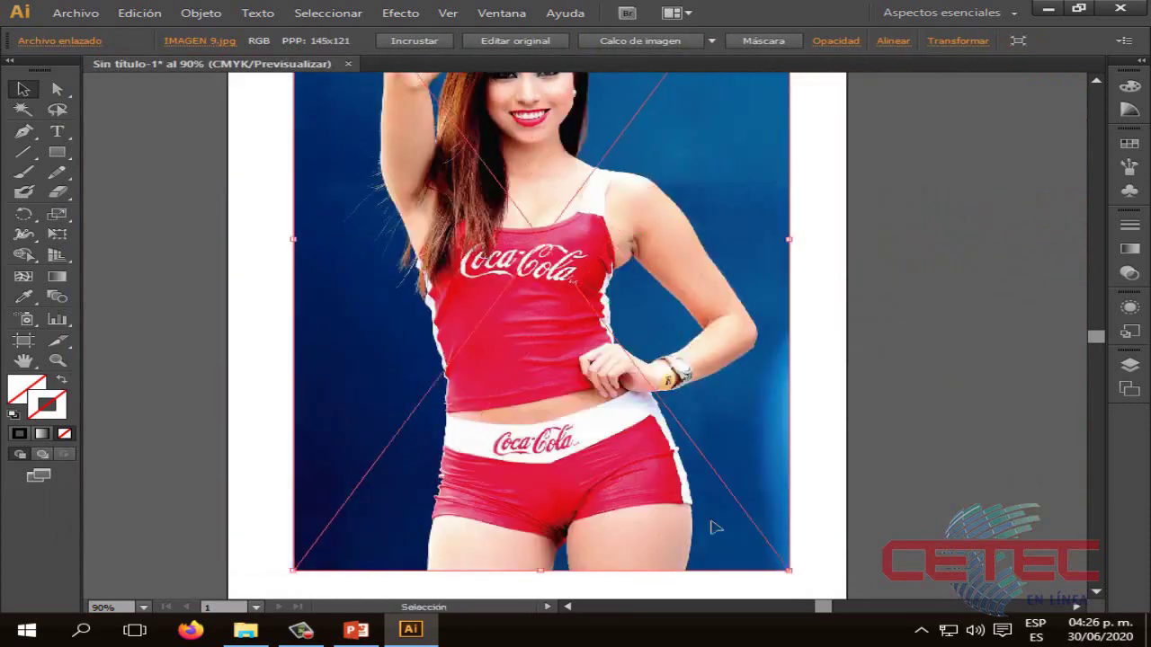
pyautogui.moveTo(794, 571); pyautogui.dragTo(740, 378)
pyautogui.moveTo(594, 246)
pyautogui.mouseDown()
pyautogui.moveTo(595, 423)
pyautogui.moveTo(607, 437)
pyautogui.mouseUp()
pyautogui.click(770, 462)
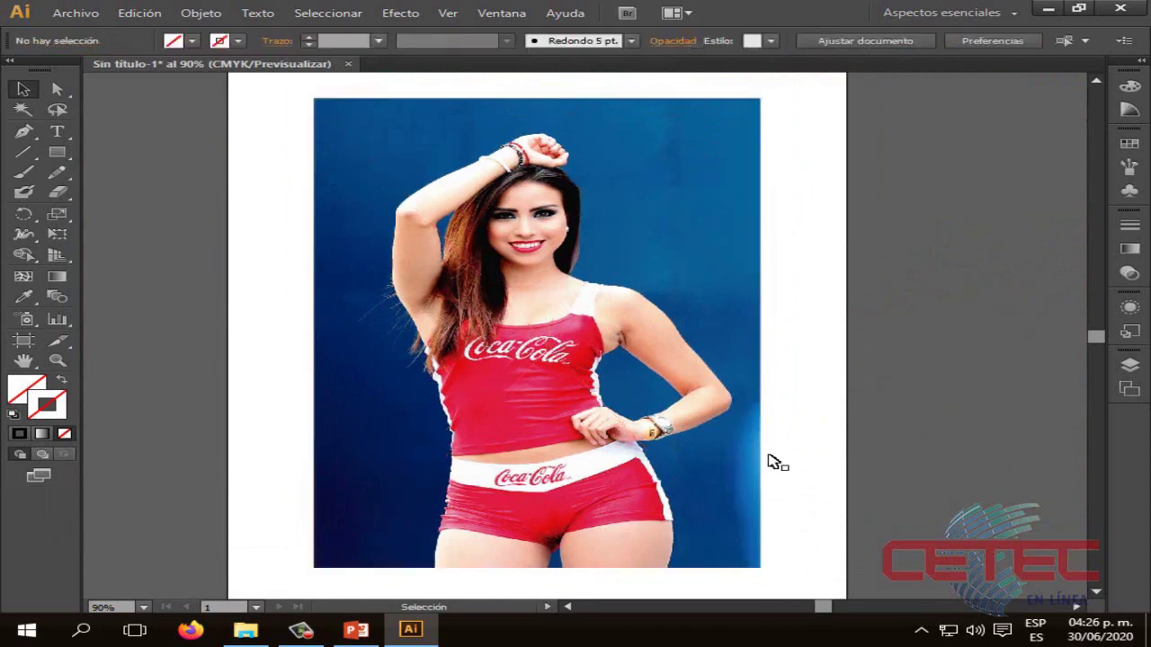
# Step: Enlarge the photo and fine-tune its width and position on the artboard
pyautogui.scroll(3, 746, 477)
pyautogui.moveTo(647, 477); pyautogui.dragTo(617, 416)
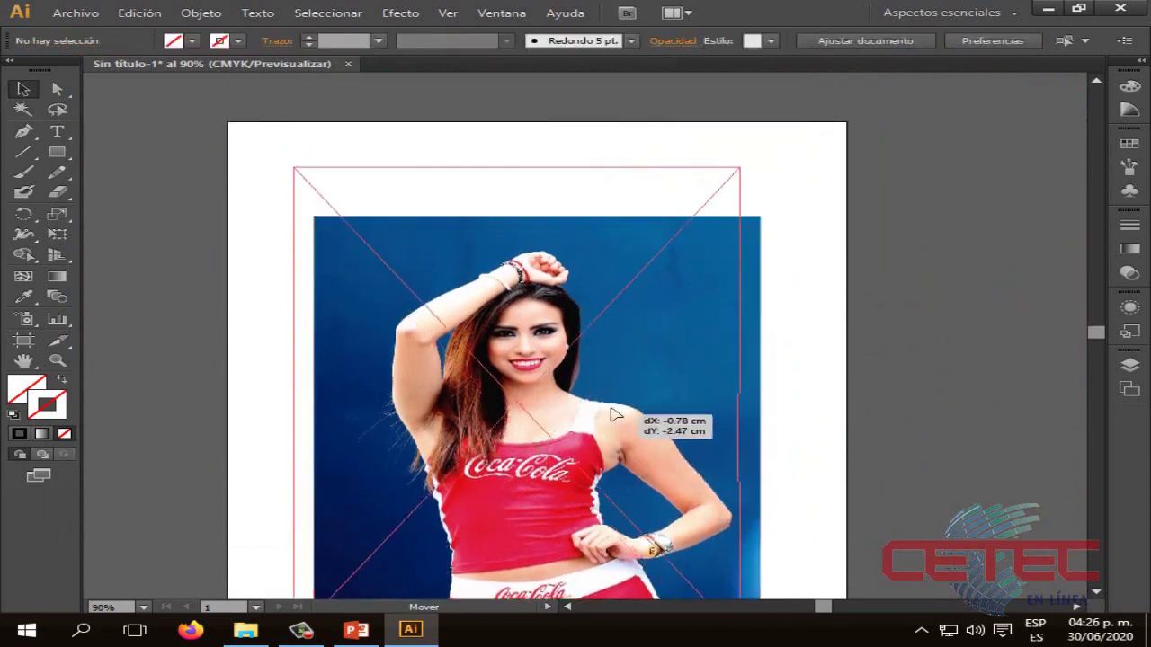
pyautogui.scroll(-3, 675, 470)
pyautogui.scroll(-2, 714, 476)
pyautogui.moveTo(728, 458); pyautogui.dragTo(812, 512)
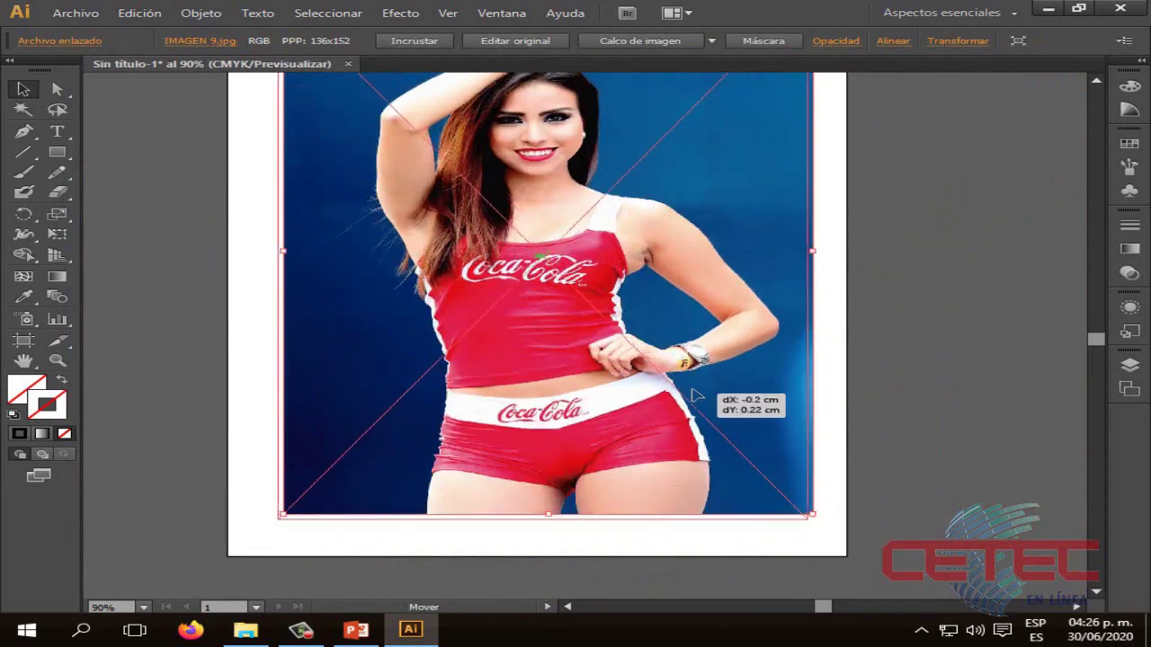
pyautogui.moveTo(701, 396); pyautogui.dragTo(691, 396)
pyautogui.moveTo(811, 250); pyautogui.dragTo(774, 249)
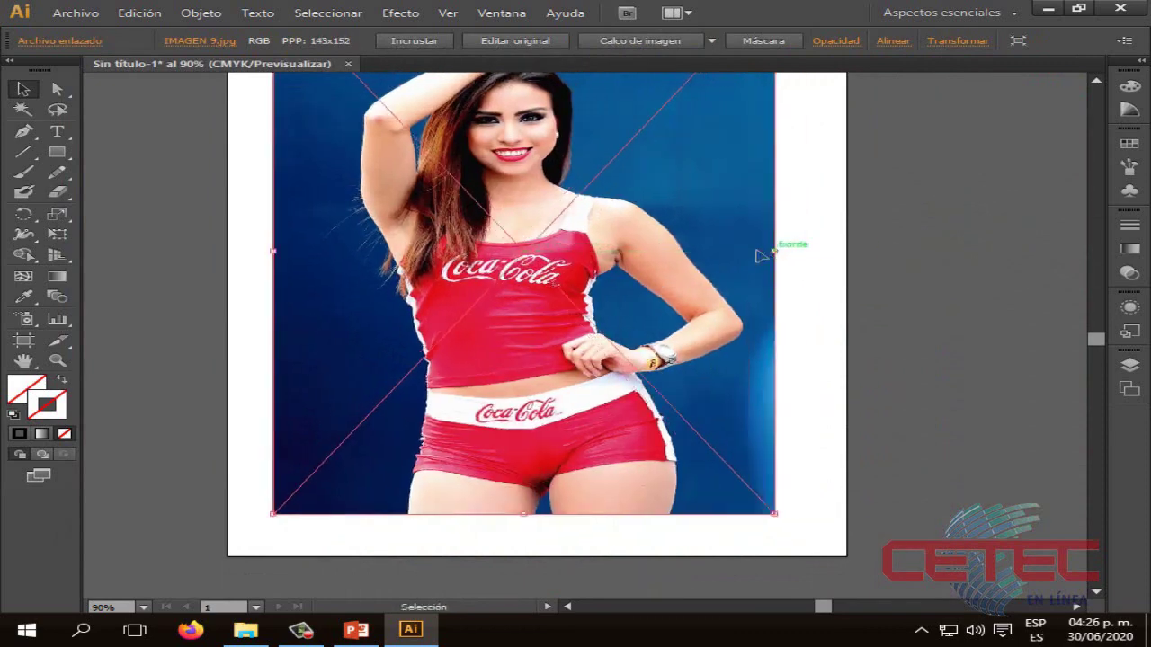
pyautogui.moveTo(662, 272); pyautogui.dragTo(683, 272)
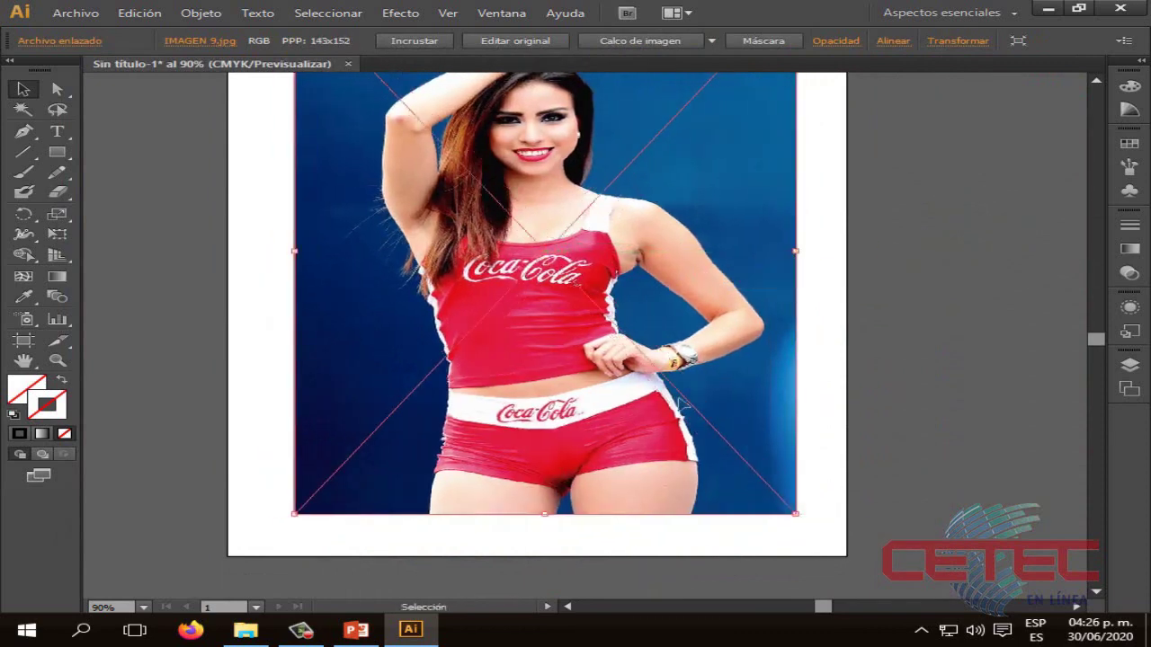
pyautogui.click(636, 533)
# Step: Zoom the view and check the photo's placement by selecting and deselecting it
pyautogui.scroll(1, 624, 534)
pyautogui.scroll(1, 609, 534)
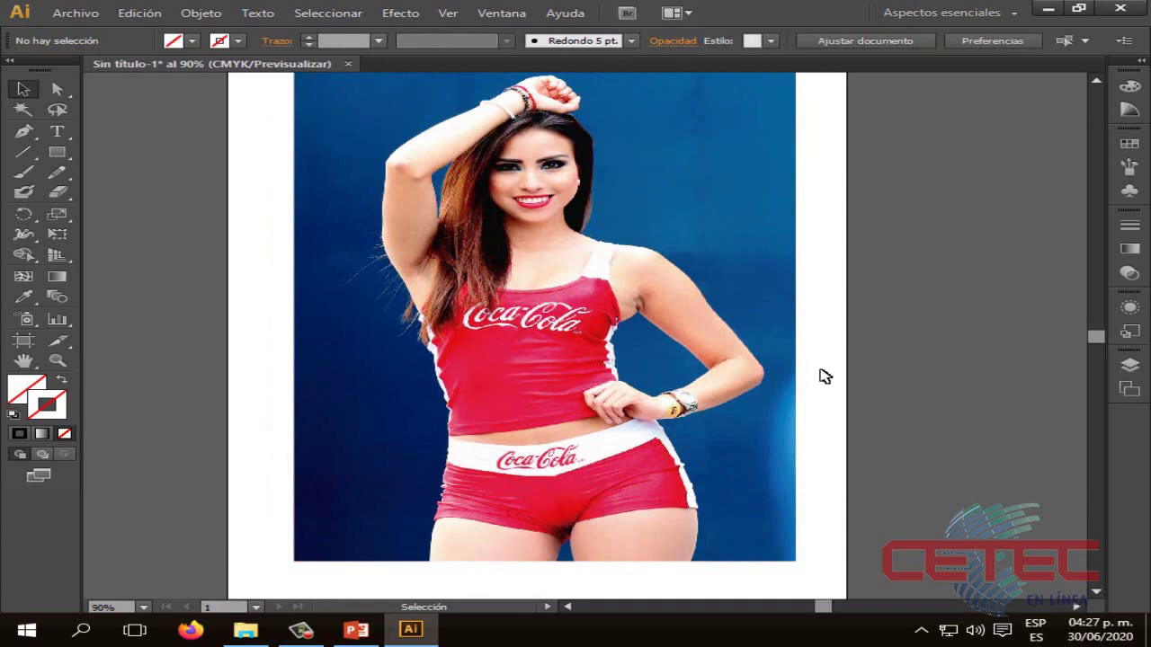
pyautogui.scroll(3, 654, 389)
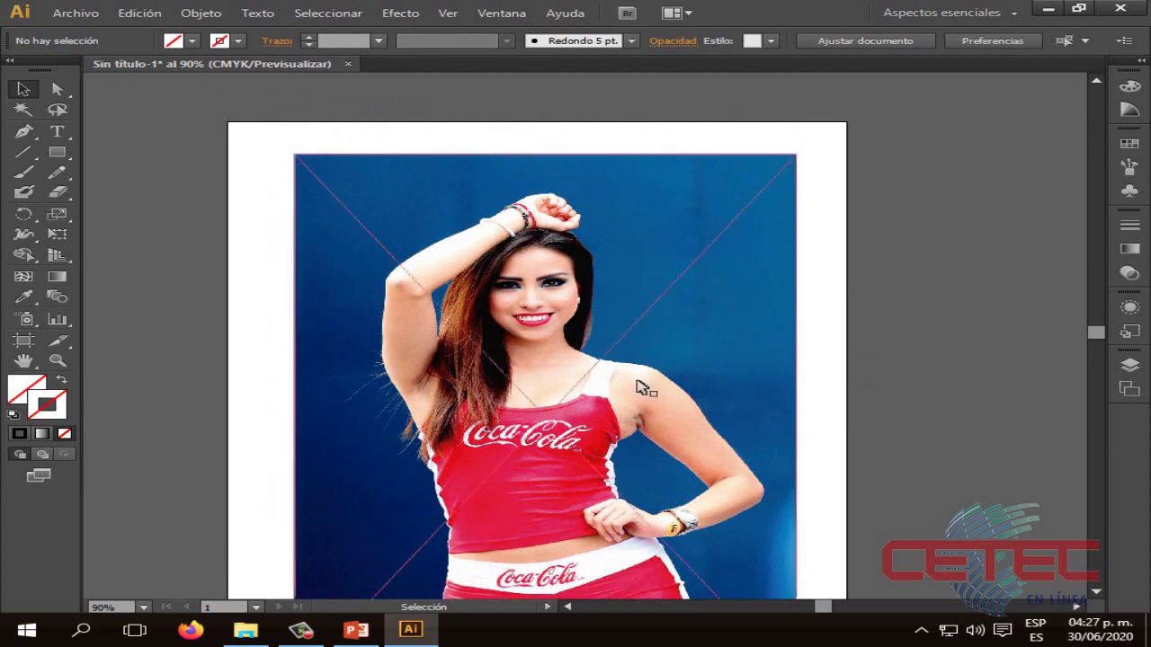
pyautogui.click(584, 367)
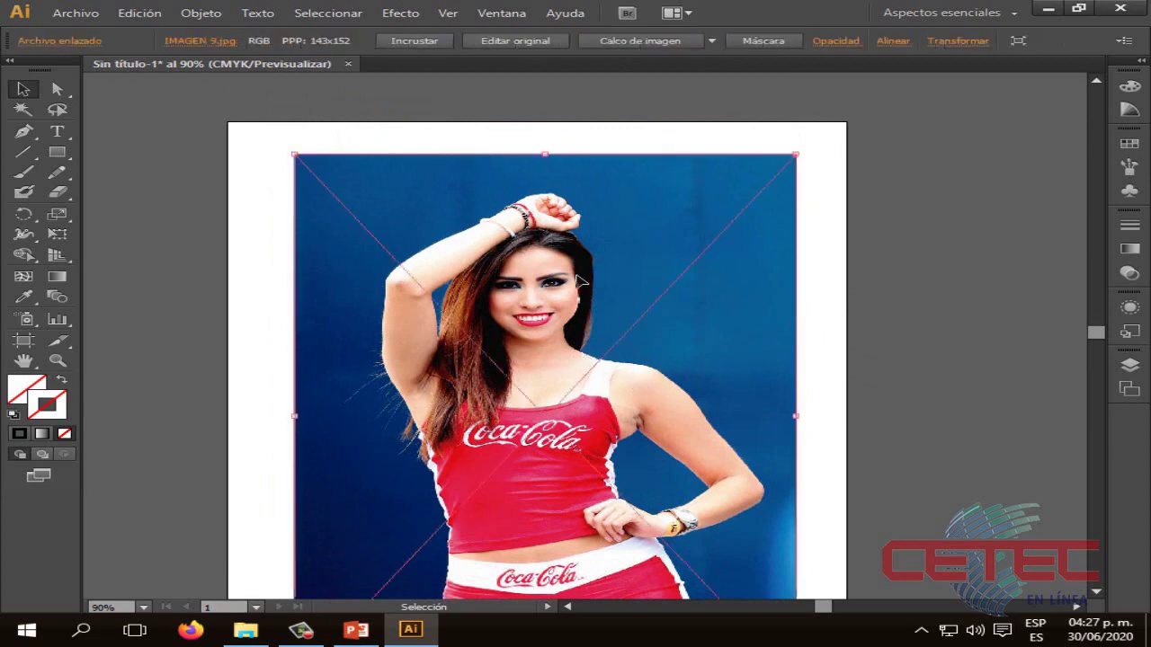
pyautogui.click(218, 167)
# Step: Zoom to 400% on the raised wrist and start a Pen path at its edge
pyautogui.write('400')
pyautogui.press('Return')
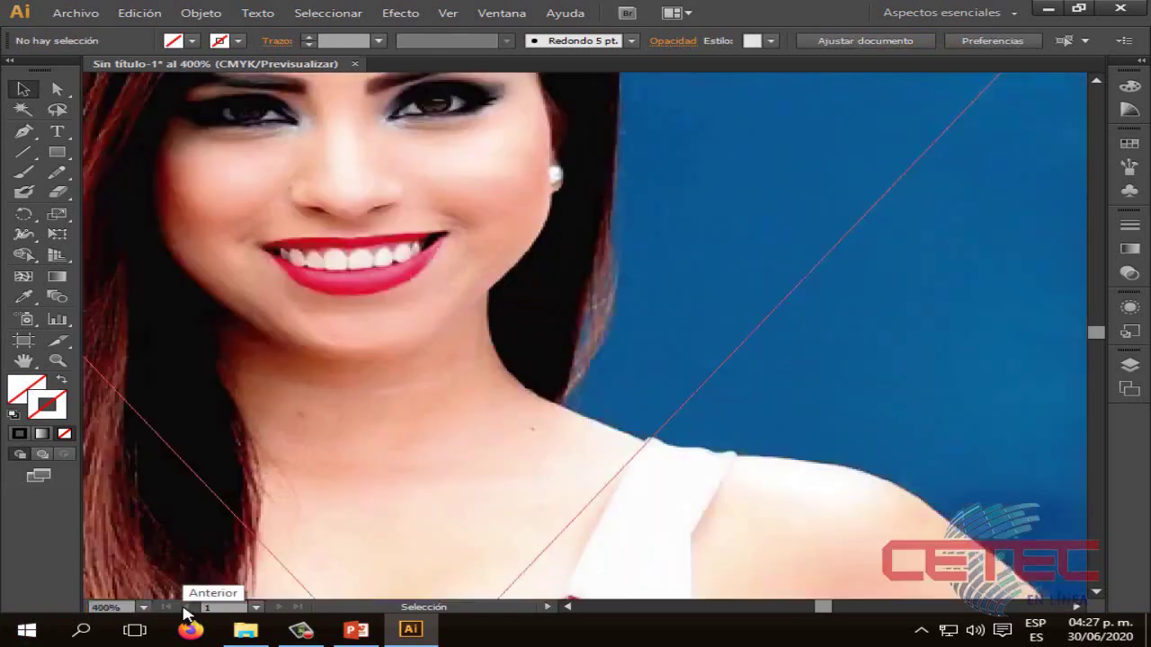
pyautogui.scroll(5, 911, 311)
pyautogui.click(566, 609)
pyautogui.press('p')
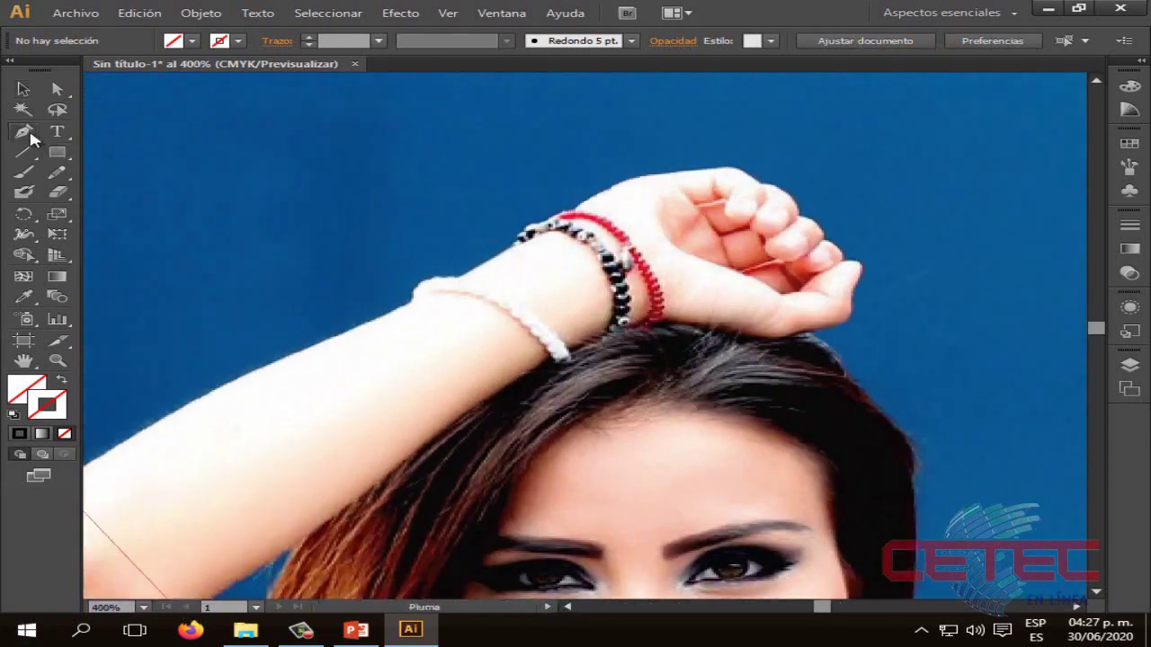
pyautogui.moveTo(736, 167)
pyautogui.mouseDown()
pyautogui.moveTo(576, 187)
pyautogui.moveTo(562, 250)
pyautogui.mouseUp()
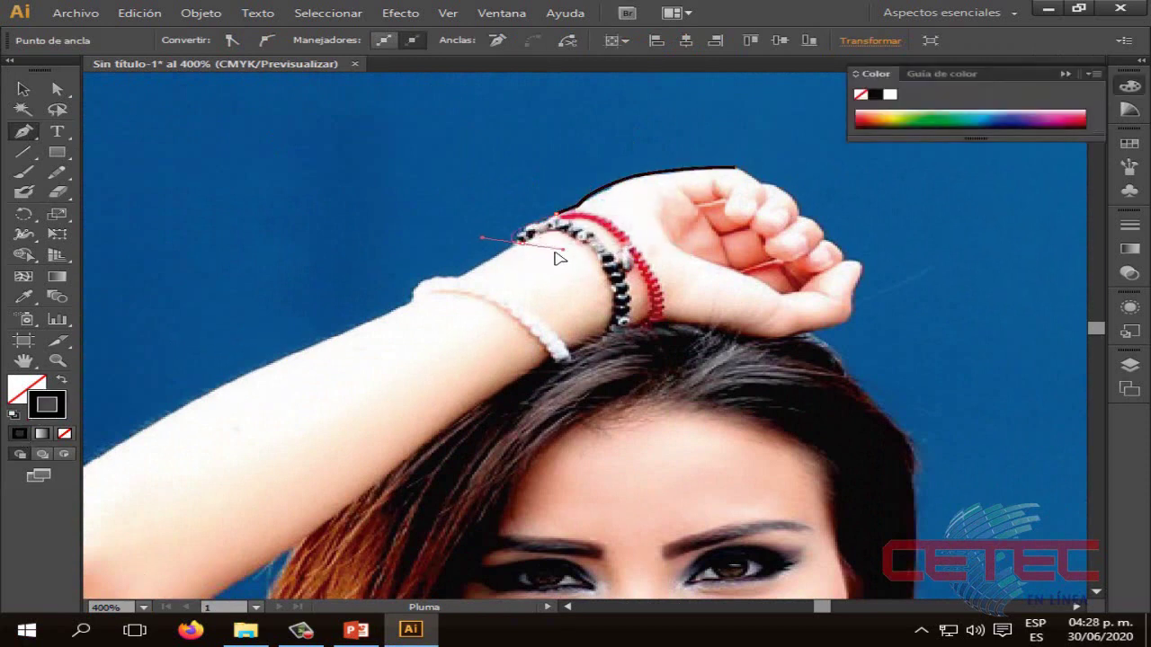
# Step: Trace the arm's upper edge with anchors down to the elbow
pyautogui.scroll(-1, 522, 243)
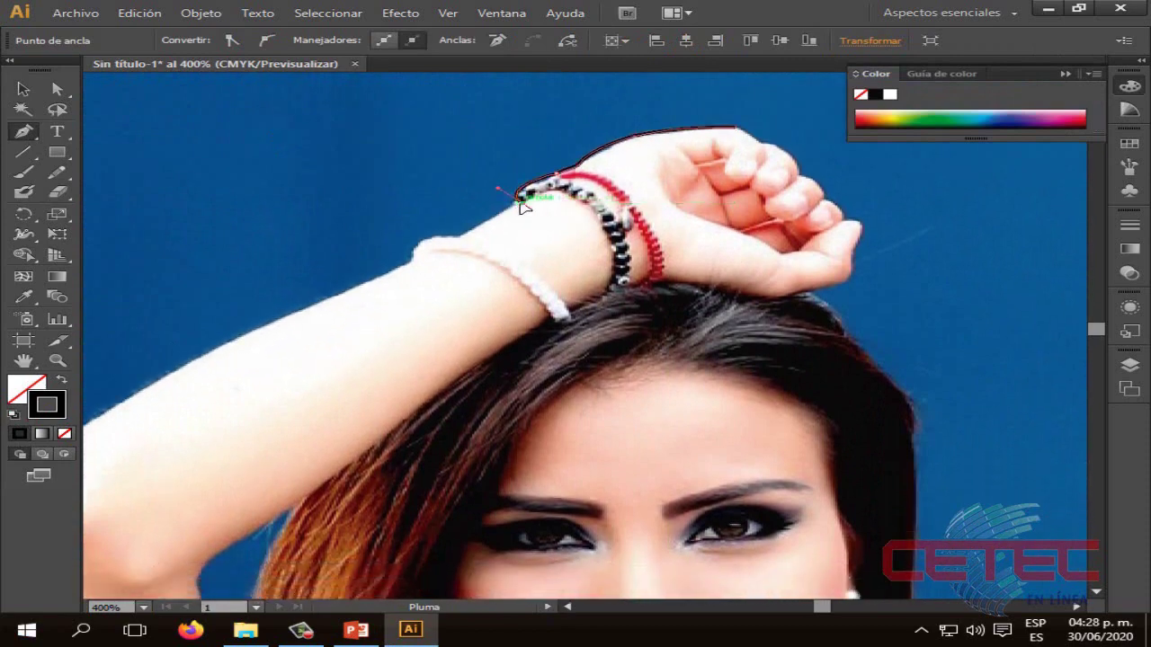
pyautogui.click(467, 235)
pyautogui.moveTo(417, 261); pyautogui.dragTo(416, 292)
pyautogui.click(567, 607)
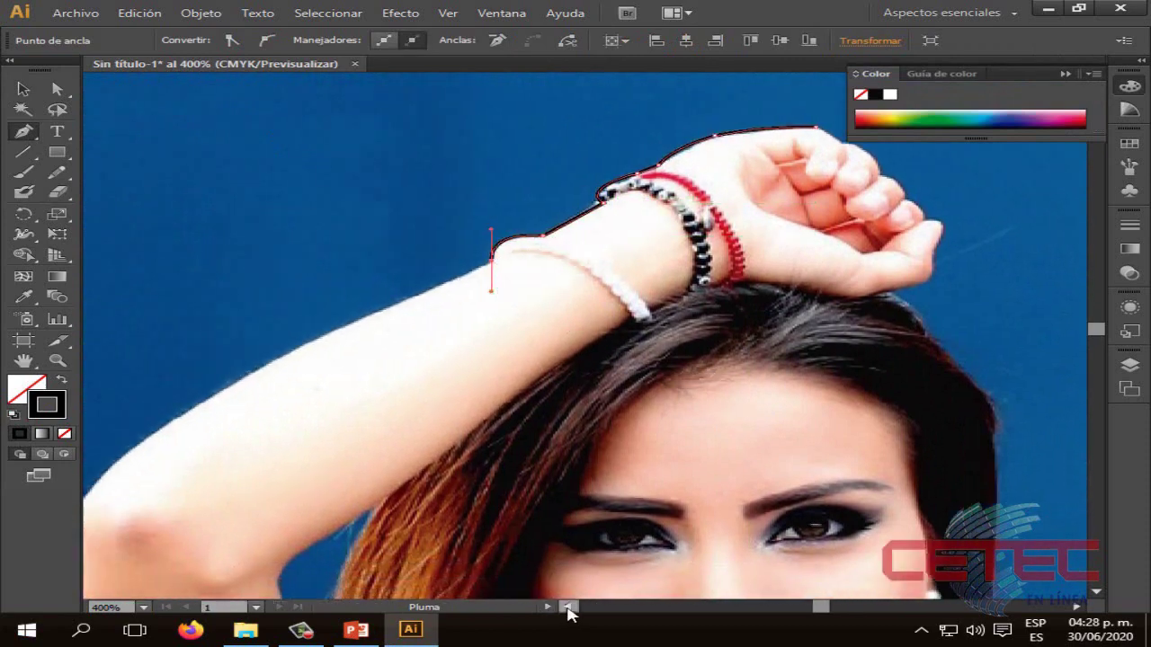
pyautogui.scroll(-1, 573, 463)
pyautogui.scroll(-1, 573, 463)
pyautogui.moveTo(220, 439); pyautogui.dragTo(207, 510)
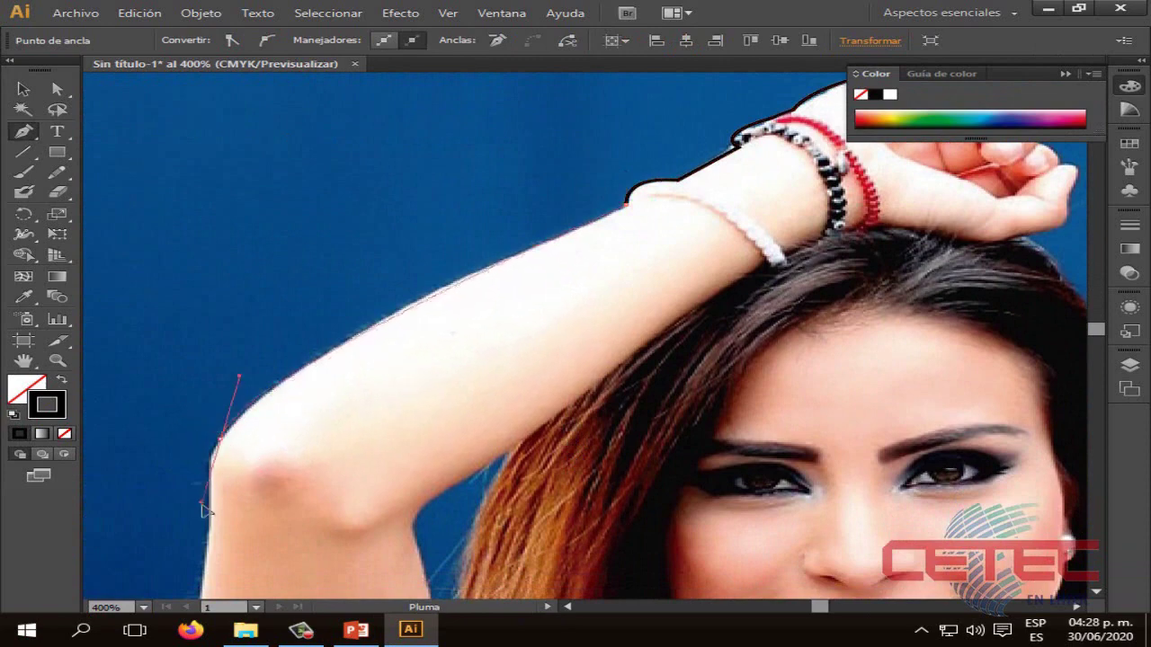
pyautogui.scroll(-5, 303, 480)
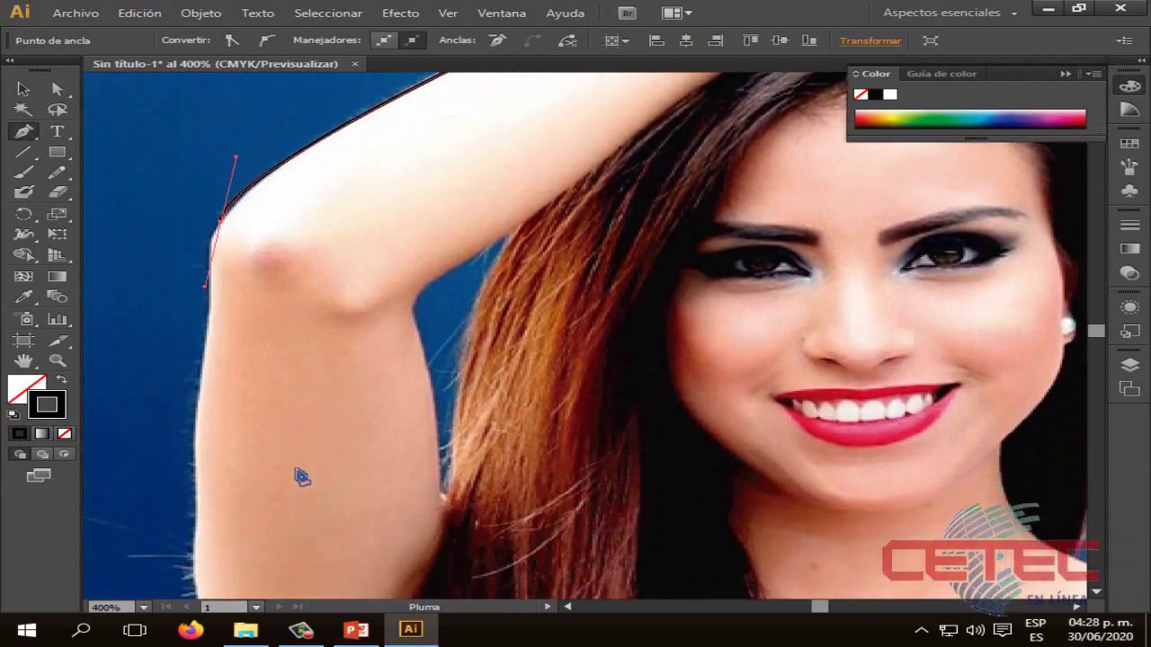
pyautogui.click(215, 244)
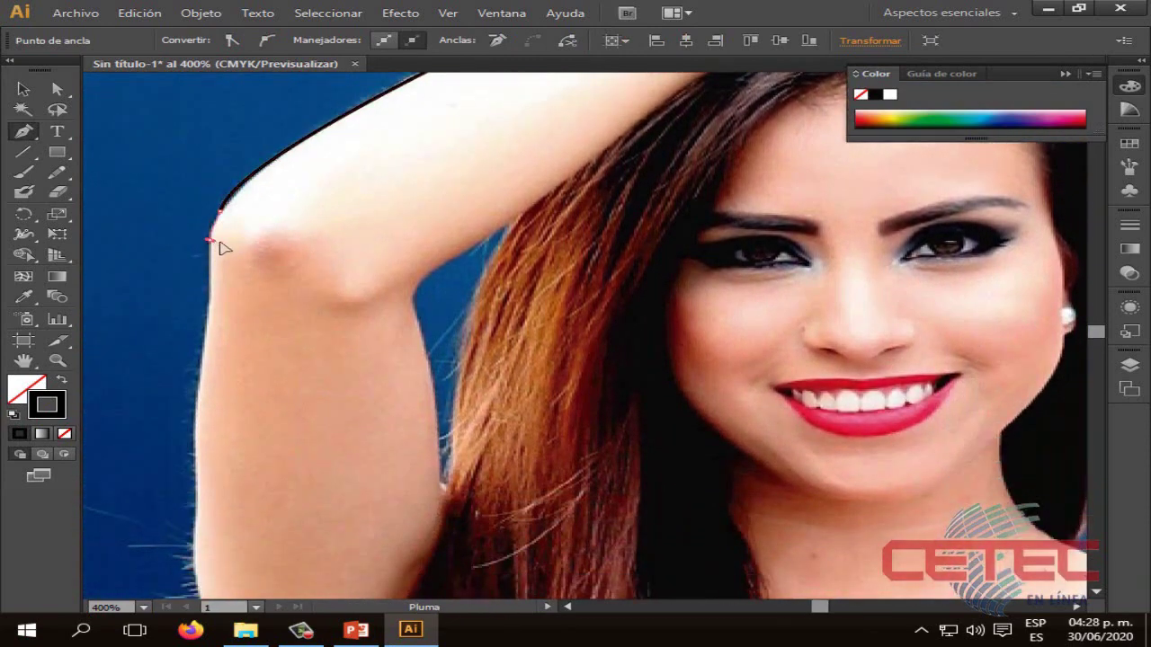
pyautogui.scroll(-2, 216, 253)
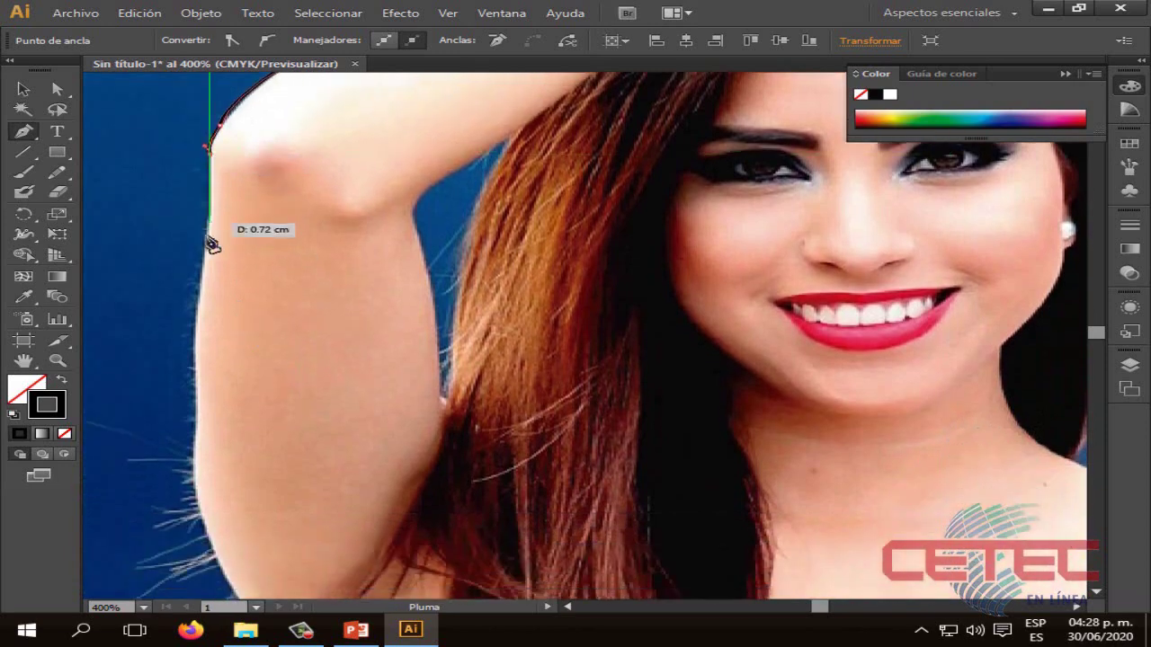
pyautogui.scroll(-1, 217, 276)
pyautogui.click(207, 214)
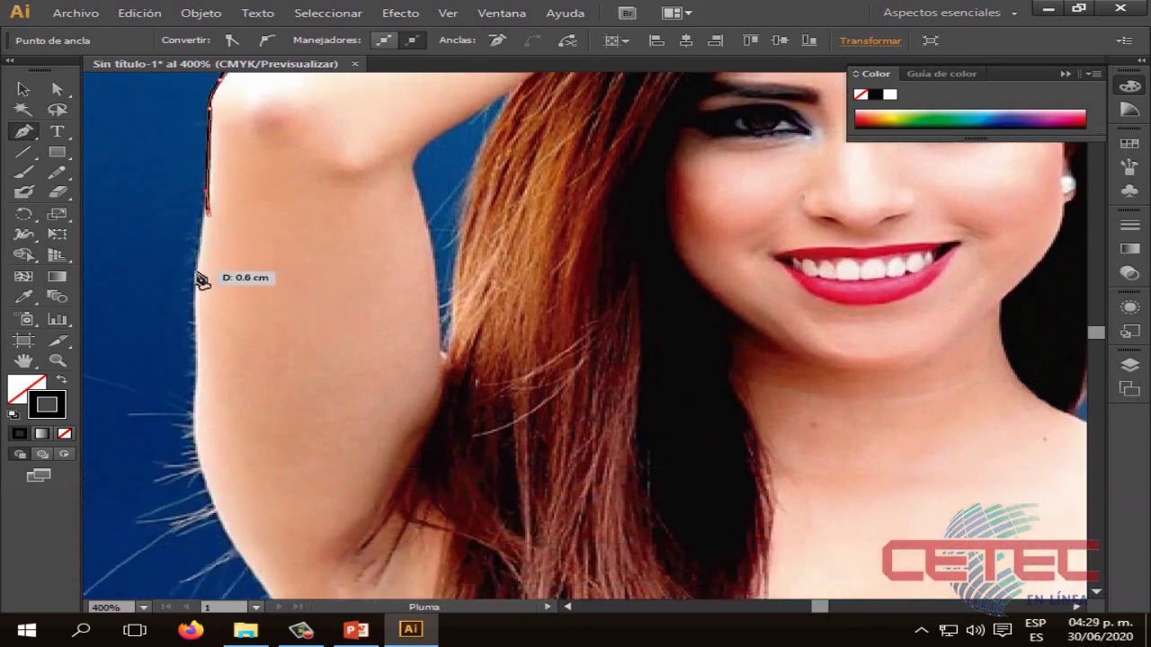
pyautogui.press('v')
pyautogui.press('p')
# Step: Continue the pen outline down the arm's left edge and around the underarm
pyautogui.scroll(-1, 216, 241)
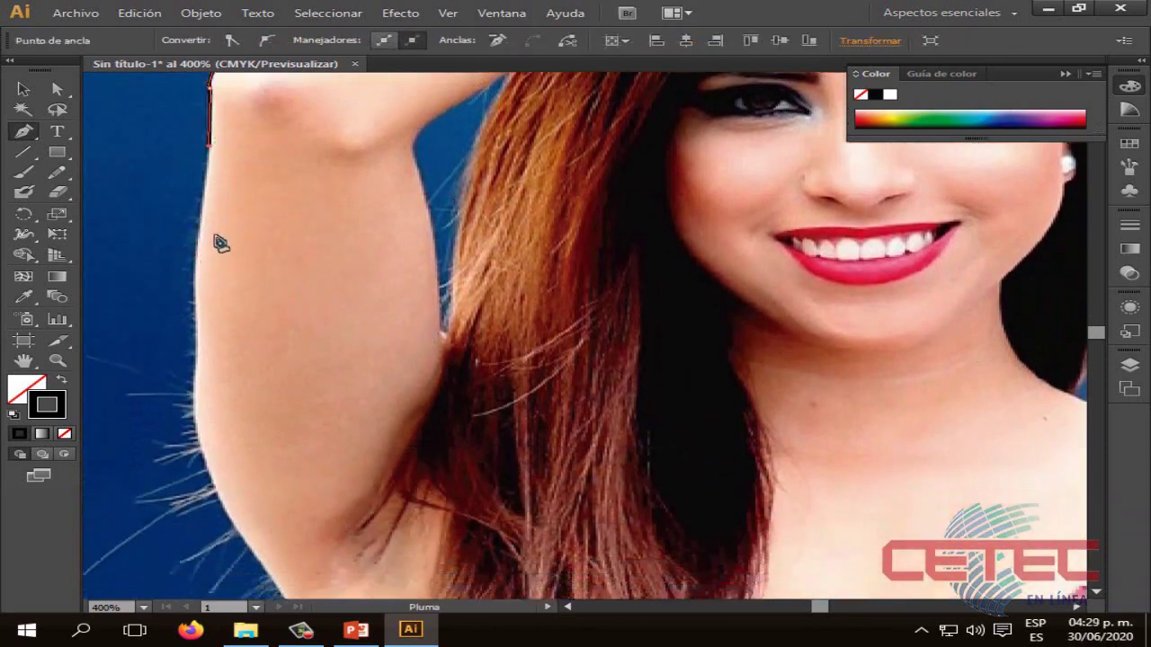
pyautogui.scroll(-1, 215, 234)
pyautogui.scroll(-1, 237, 264)
pyautogui.scroll(-2, 201, 188)
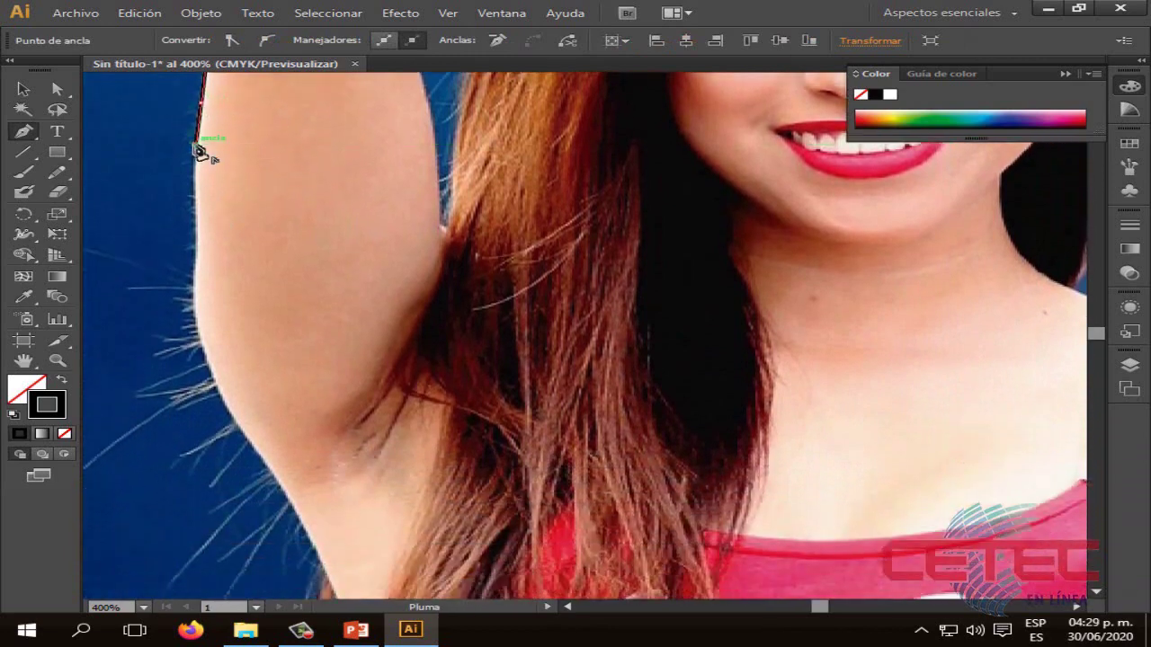
pyautogui.click(195, 216)
pyautogui.scroll(-1, 216, 225)
pyautogui.scroll(-1, 215, 202)
pyautogui.click(196, 173)
pyautogui.scroll(-1, 200, 152)
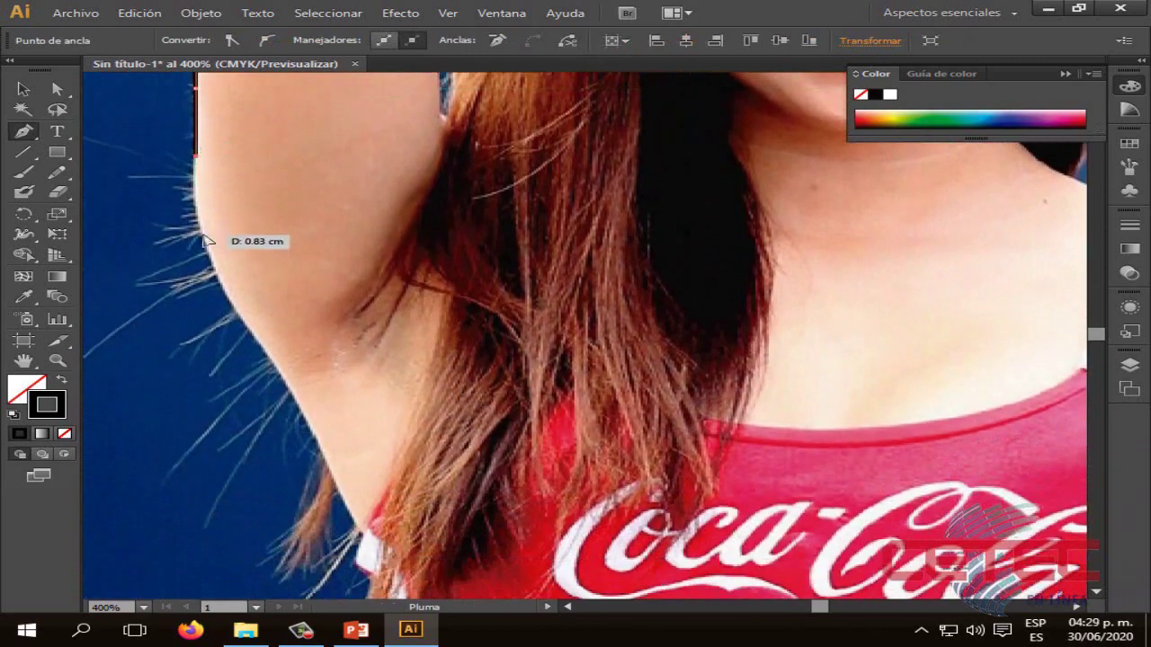
pyautogui.click(196, 225)
pyautogui.scroll(-1, 221, 242)
pyautogui.scroll(-1, 223, 250)
pyautogui.moveTo(199, 127); pyautogui.dragTo(206, 149)
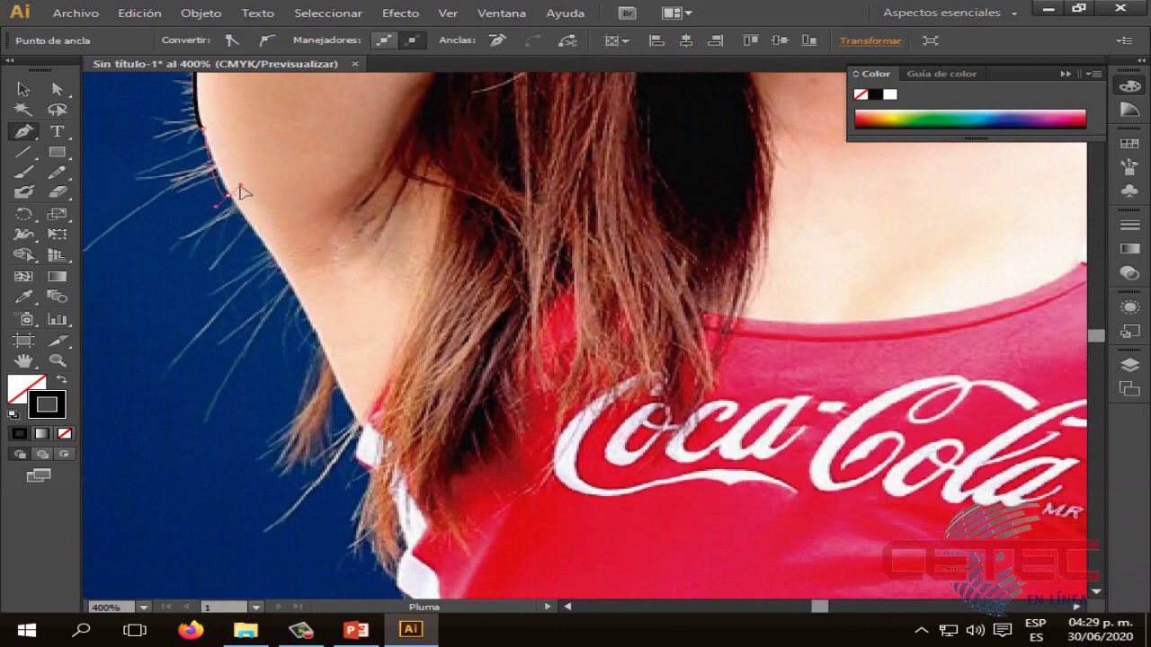
pyautogui.moveTo(241, 192); pyautogui.dragTo(257, 226)
pyautogui.scroll(-1, 265, 220)
pyautogui.scroll(-1, 270, 180)
pyautogui.moveTo(276, 145); pyautogui.dragTo(282, 158)
pyautogui.scroll(-1, 314, 190)
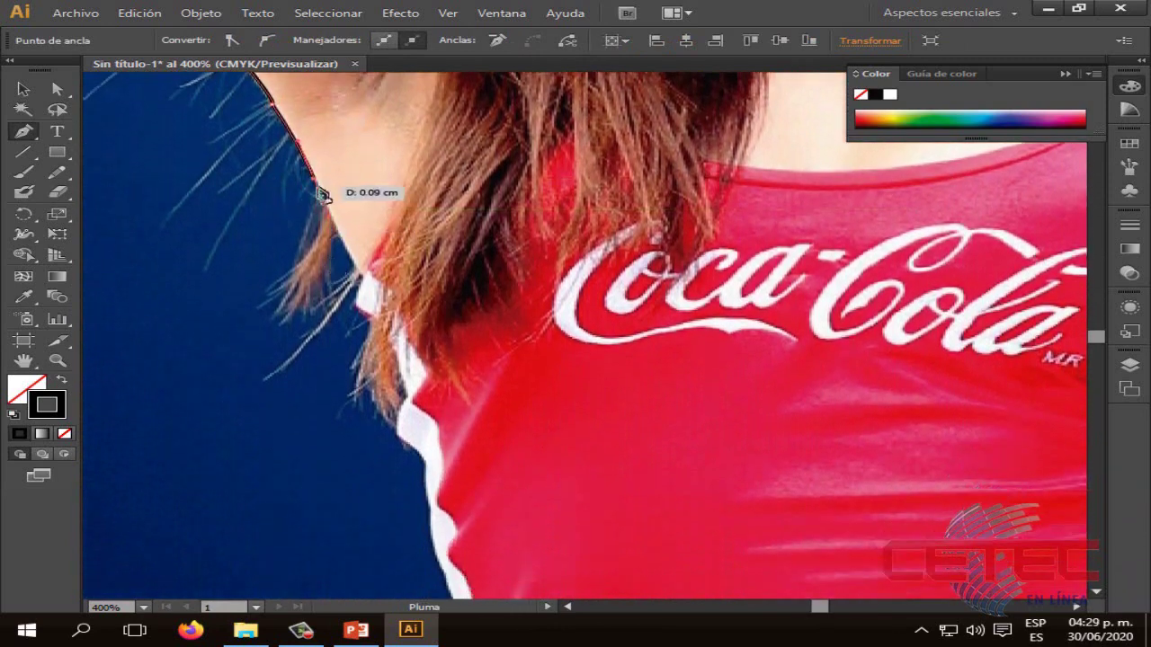
pyautogui.moveTo(359, 268); pyautogui.dragTo(372, 271)
pyautogui.scroll(-1, 368, 269)
pyautogui.moveTo(366, 229)
pyautogui.mouseDown()
pyautogui.moveTo(324, 135)
pyautogui.moveTo(360, 229)
pyautogui.mouseUp()
pyautogui.scroll(-2, 334, 268)
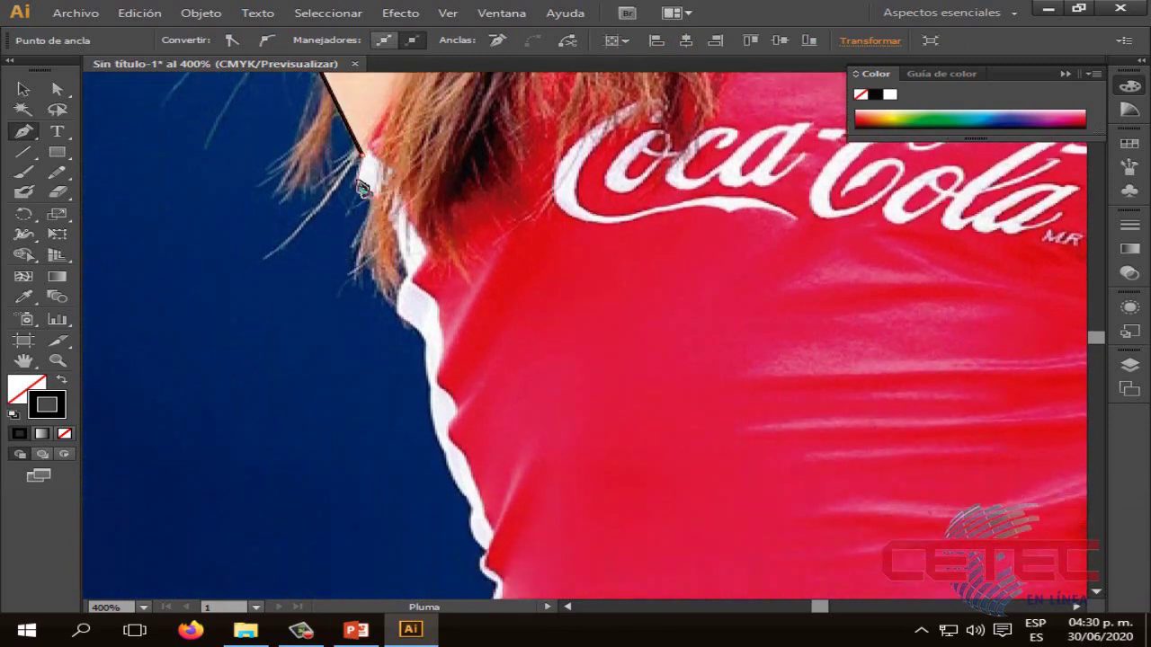
pyautogui.scroll(-1, 378, 205)
pyautogui.scroll(-2, 406, 248)
# Step: Trace the shirt's left edge from the hair down to the white waistband
pyautogui.click(405, 250)
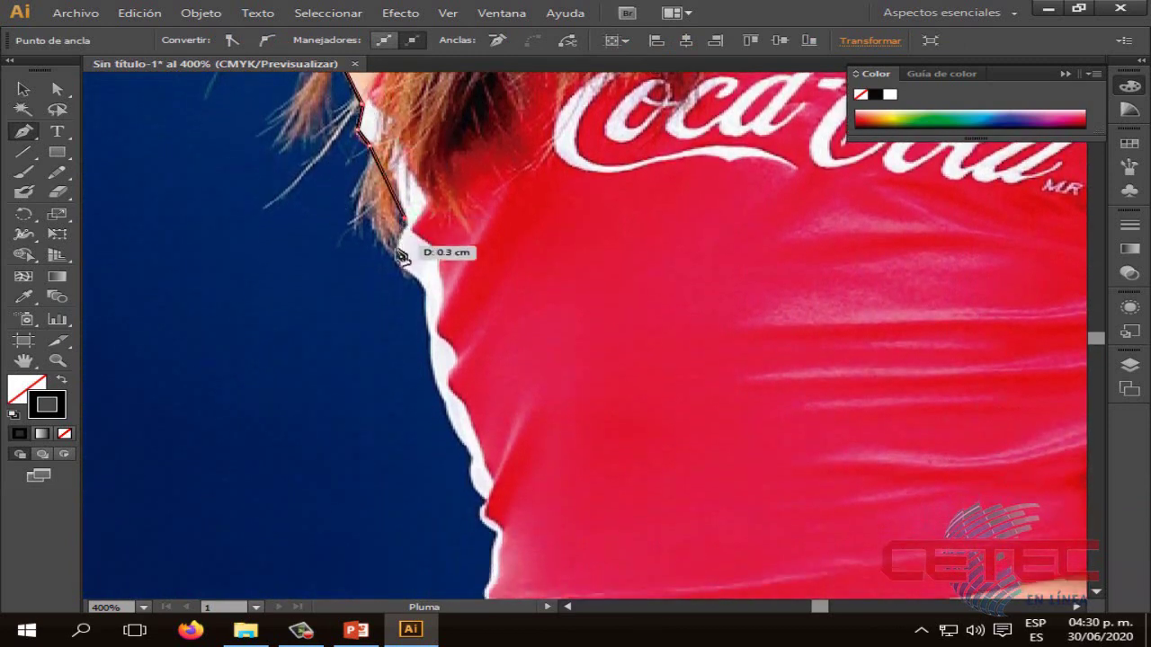
pyautogui.scroll(-1, 404, 244)
pyautogui.click(429, 227)
pyautogui.scroll(-2, 430, 180)
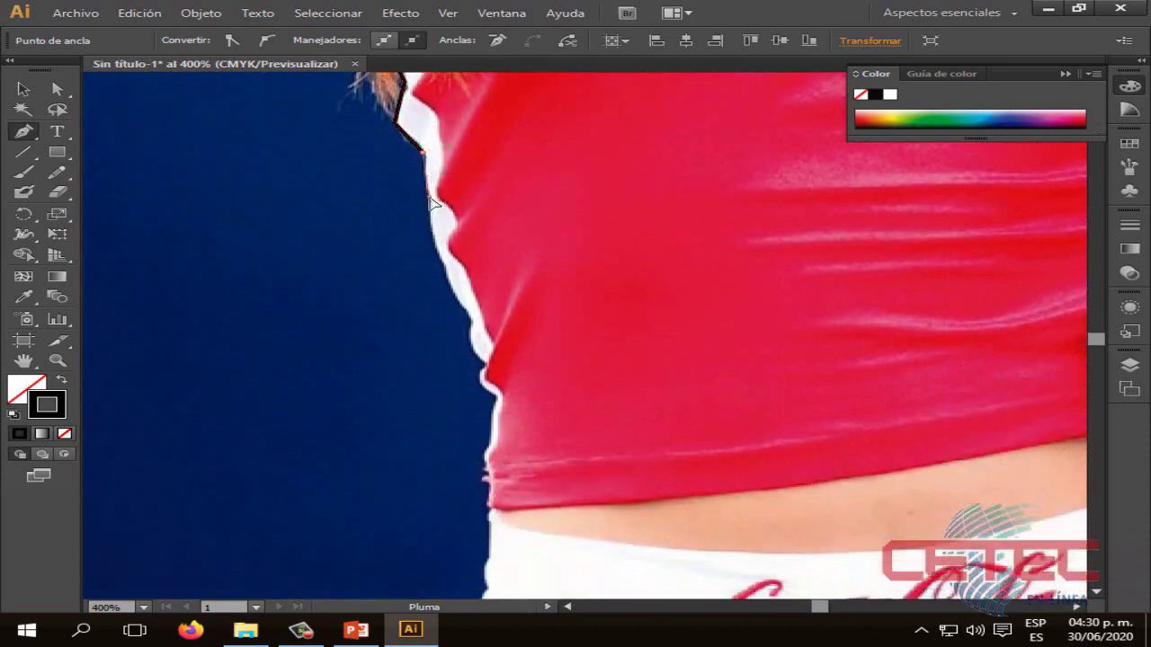
pyautogui.scroll(-1, 447, 210)
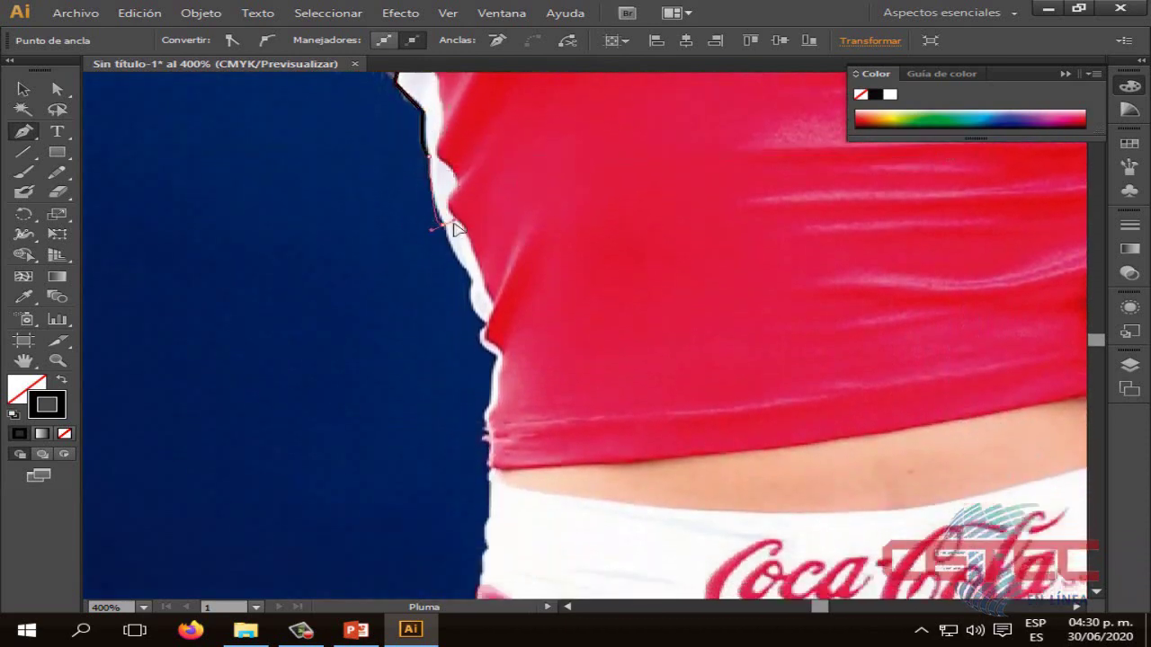
pyautogui.scroll(-2, 466, 249)
pyautogui.click(465, 197)
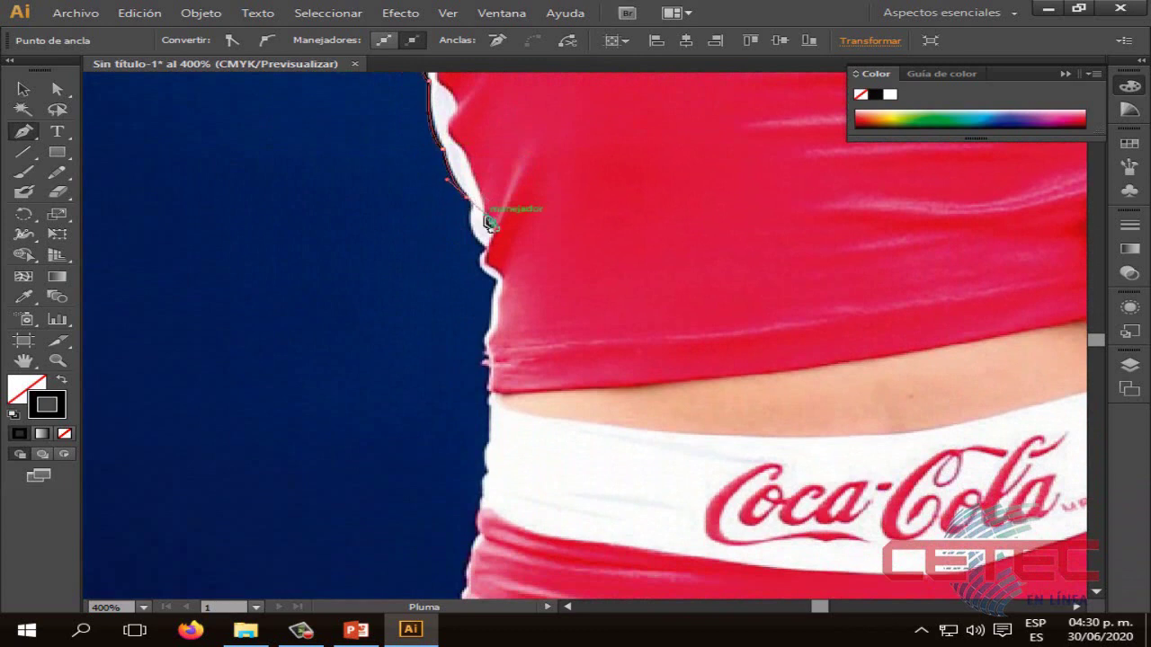
pyautogui.scroll(-1, 490, 223)
pyautogui.scroll(-1, 506, 213)
pyautogui.click(490, 214)
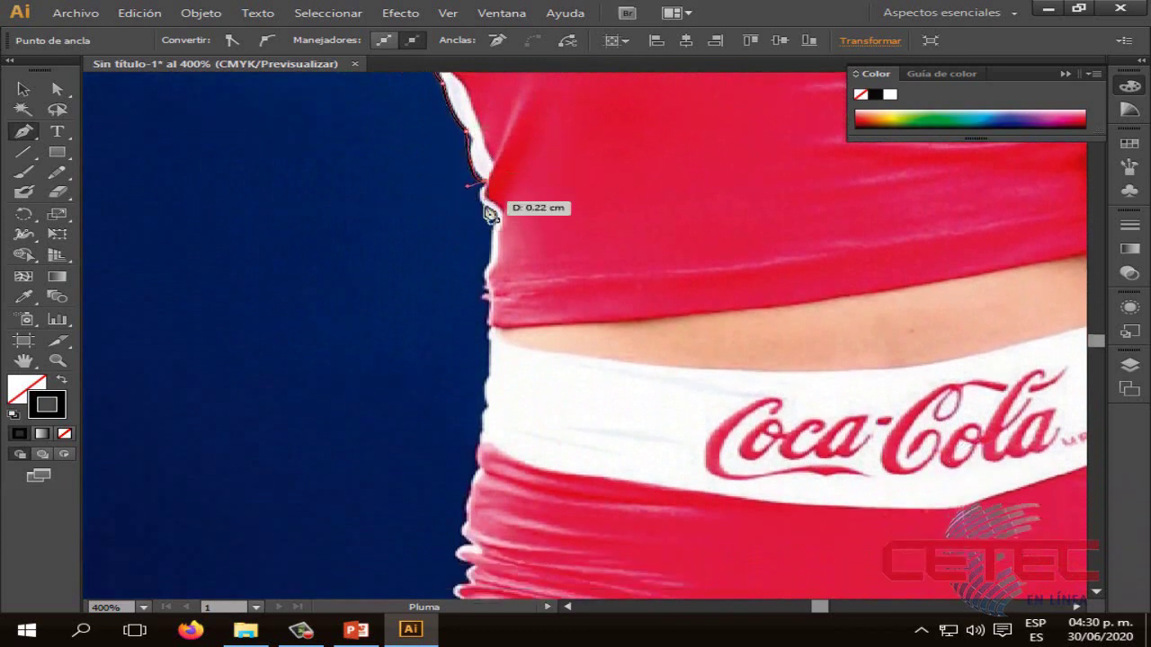
pyautogui.scroll(-2, 526, 232)
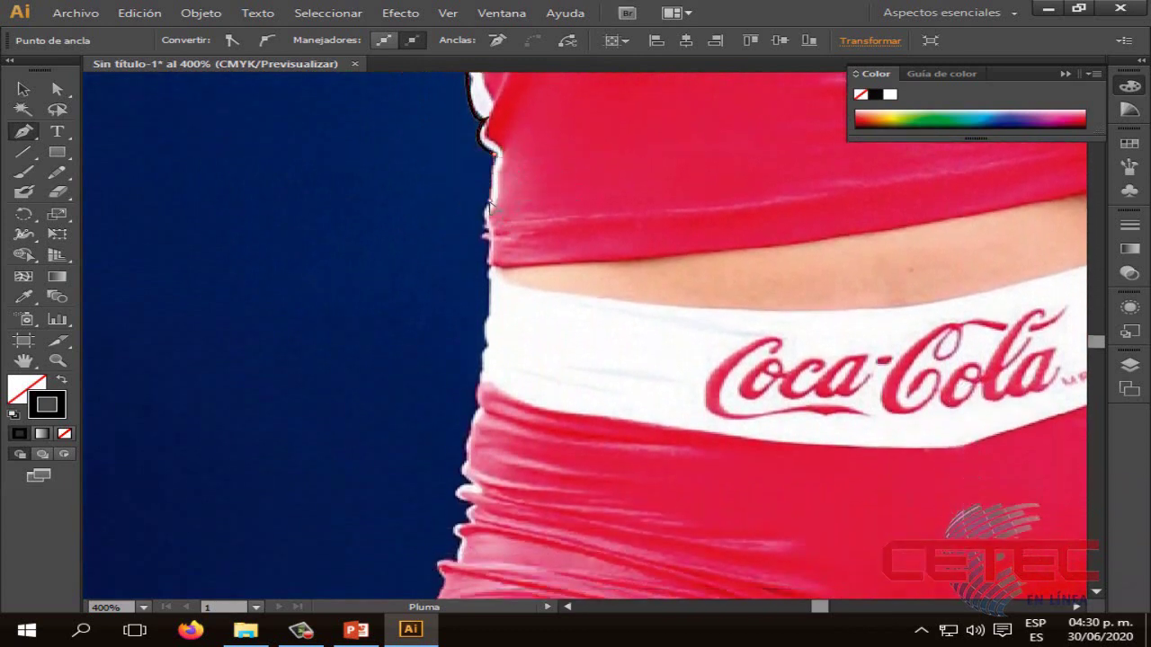
pyautogui.scroll(-2, 501, 216)
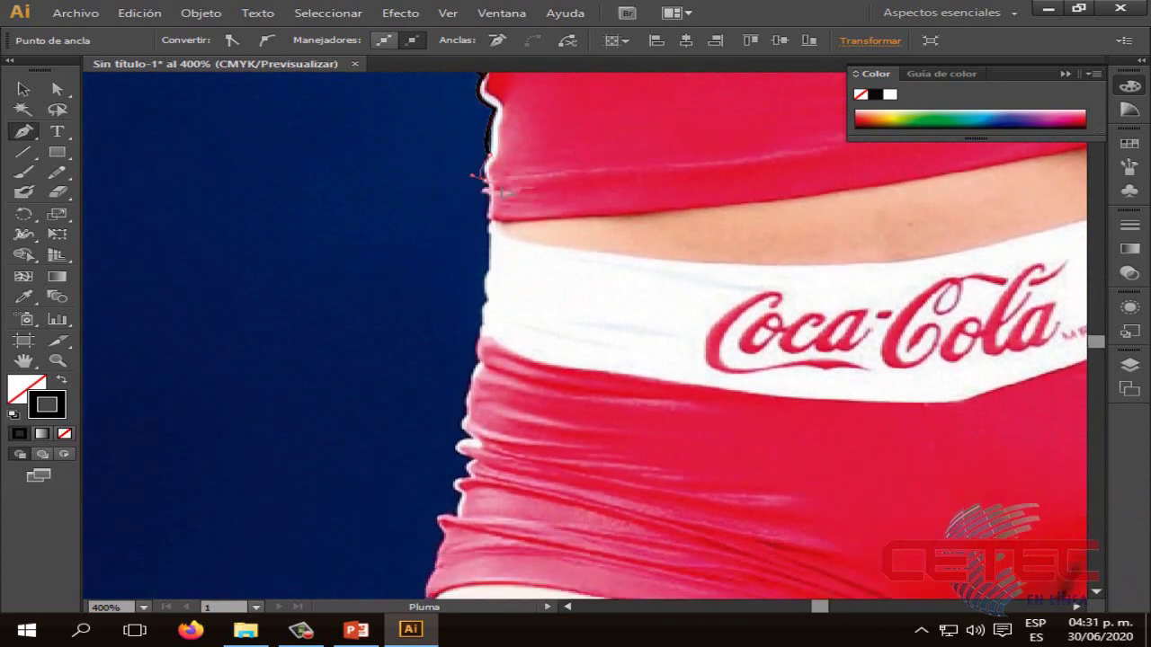
pyautogui.scroll(-1, 500, 191)
pyautogui.click(494, 164)
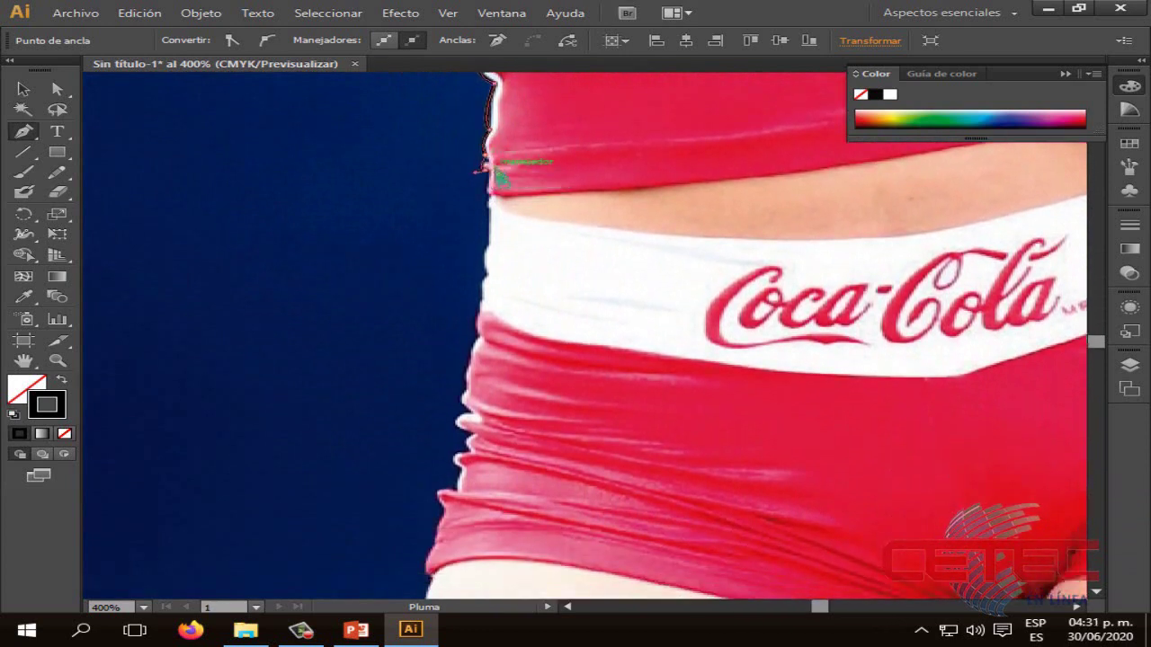
pyautogui.scroll(-1, 494, 171)
pyautogui.scroll(-1, 495, 172)
pyautogui.click(496, 133)
pyautogui.scroll(-1, 501, 146)
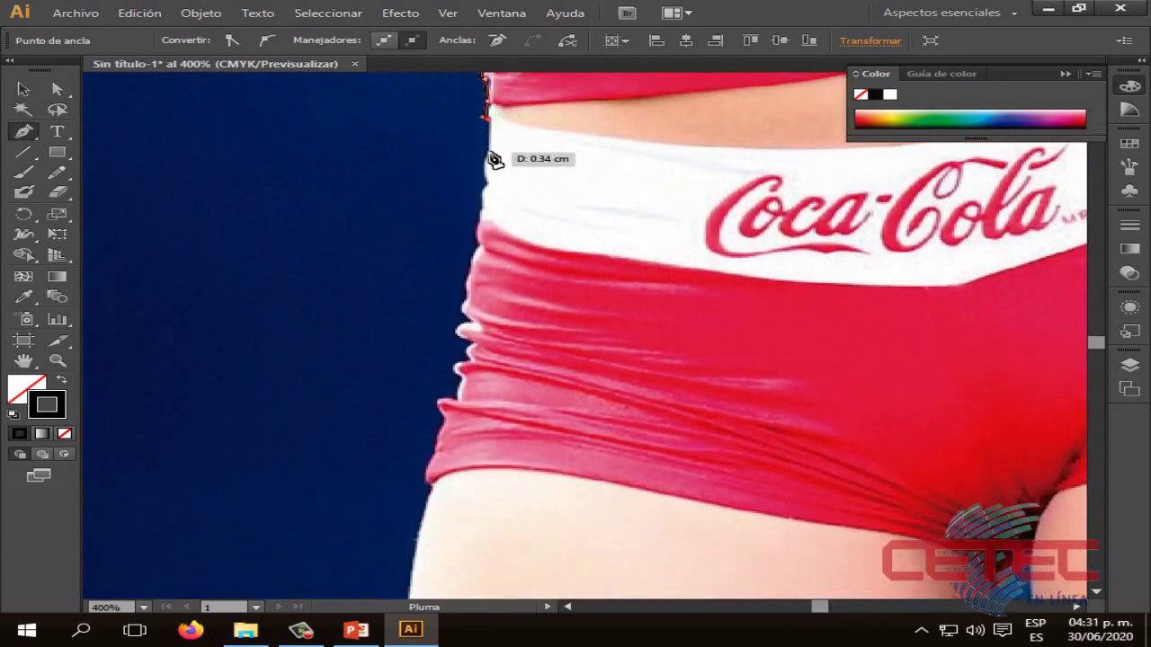
pyautogui.scroll(-1, 498, 195)
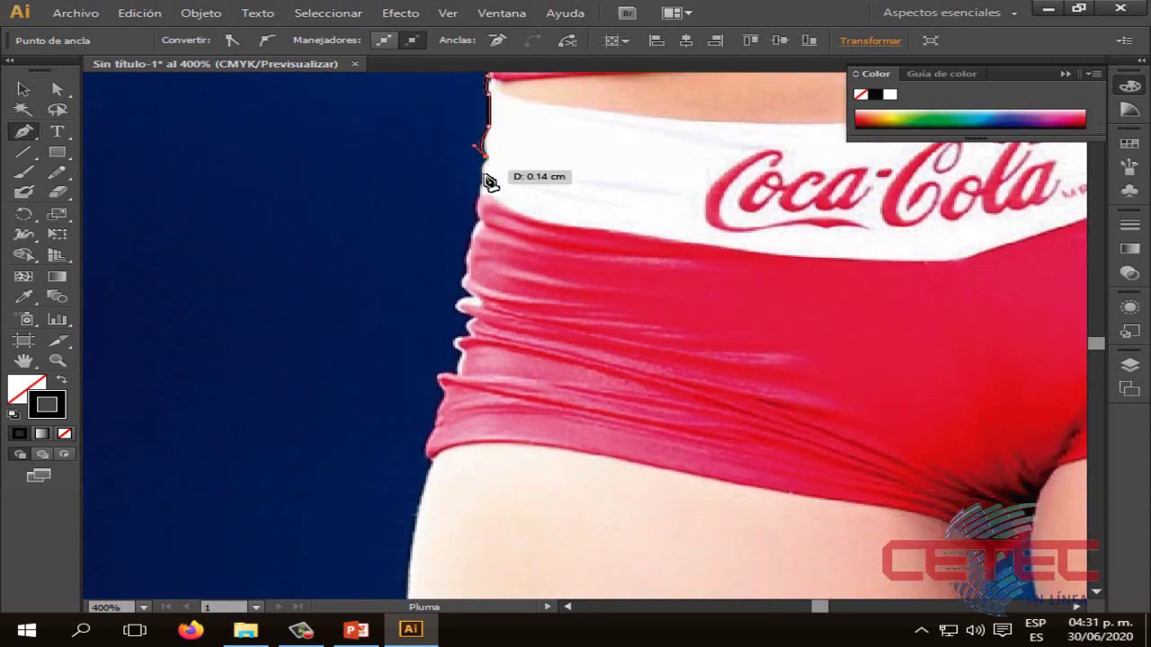
pyautogui.click(488, 174)
# Step: Continue the outline down the shorts' side and thigh to the photo's bottom
pyautogui.scroll(-1, 488, 175)
pyautogui.scroll(-1, 492, 200)
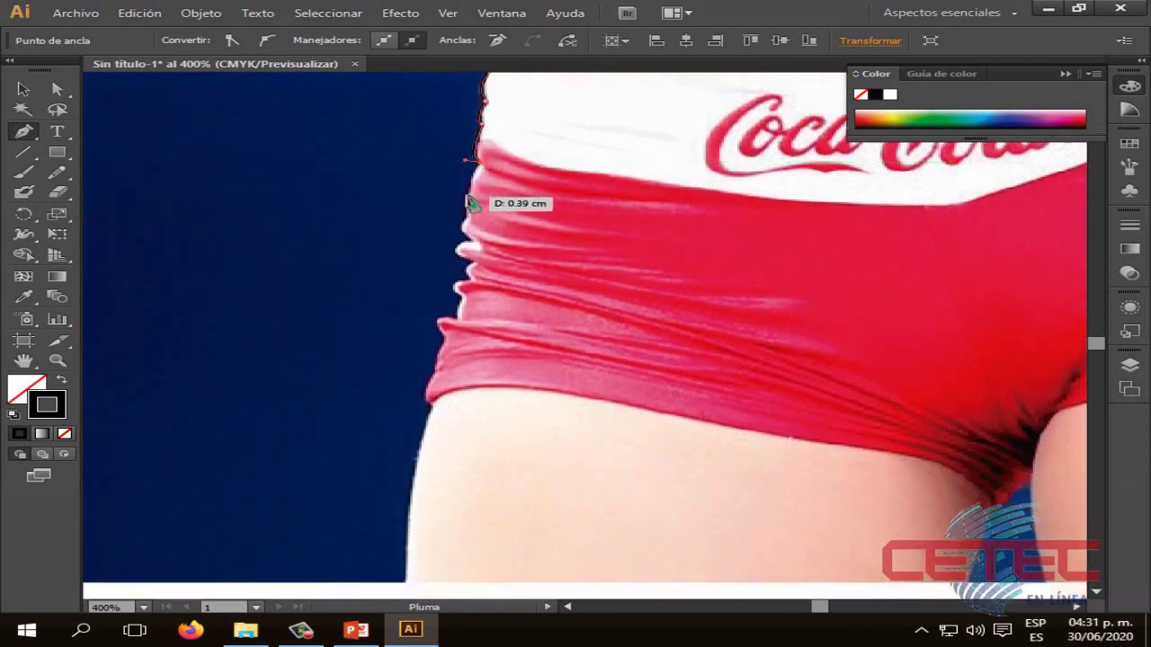
pyautogui.scroll(-1, 479, 202)
pyautogui.click(469, 184)
pyautogui.scroll(-1, 458, 185)
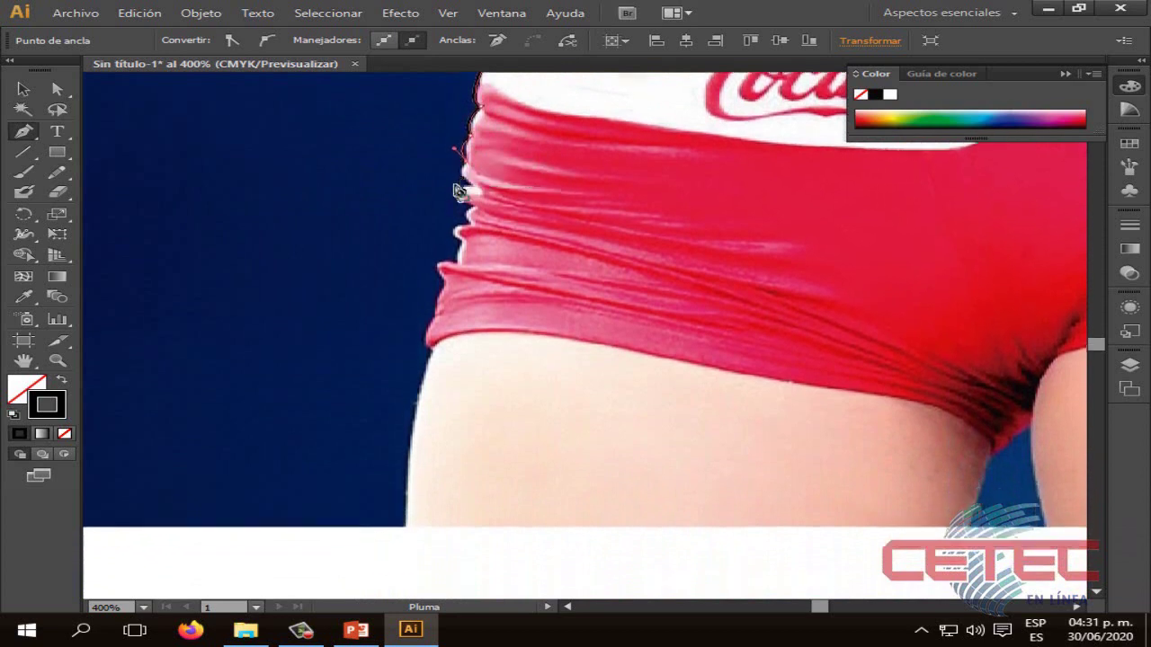
pyautogui.scroll(-1, 493, 194)
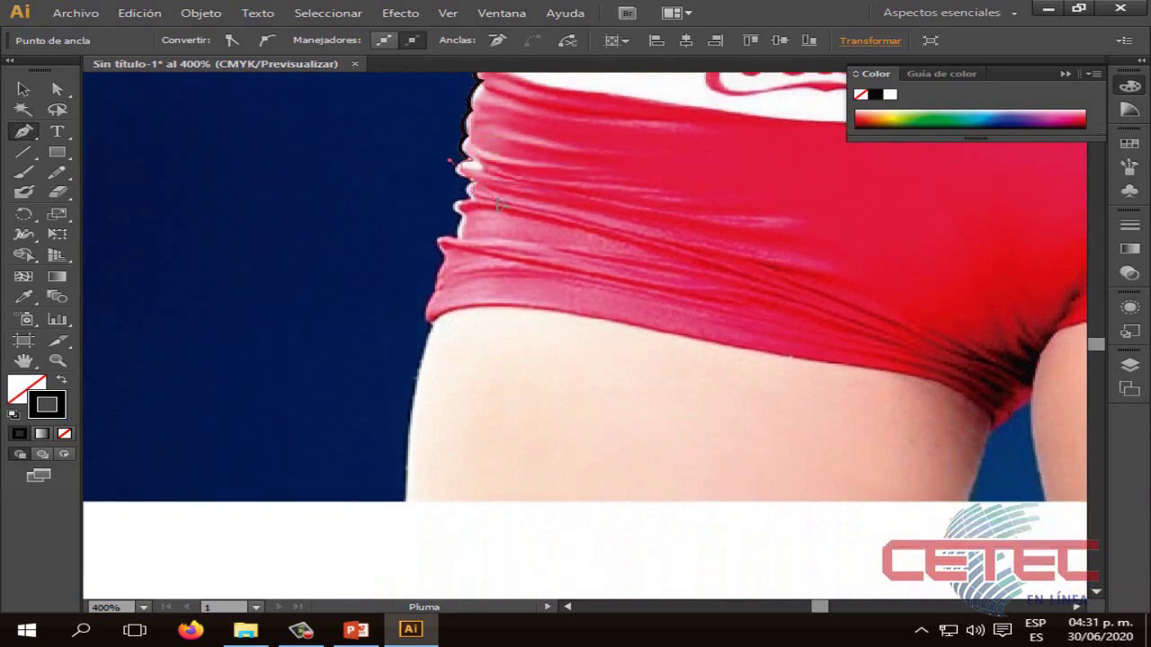
pyautogui.scroll(-1, 513, 195)
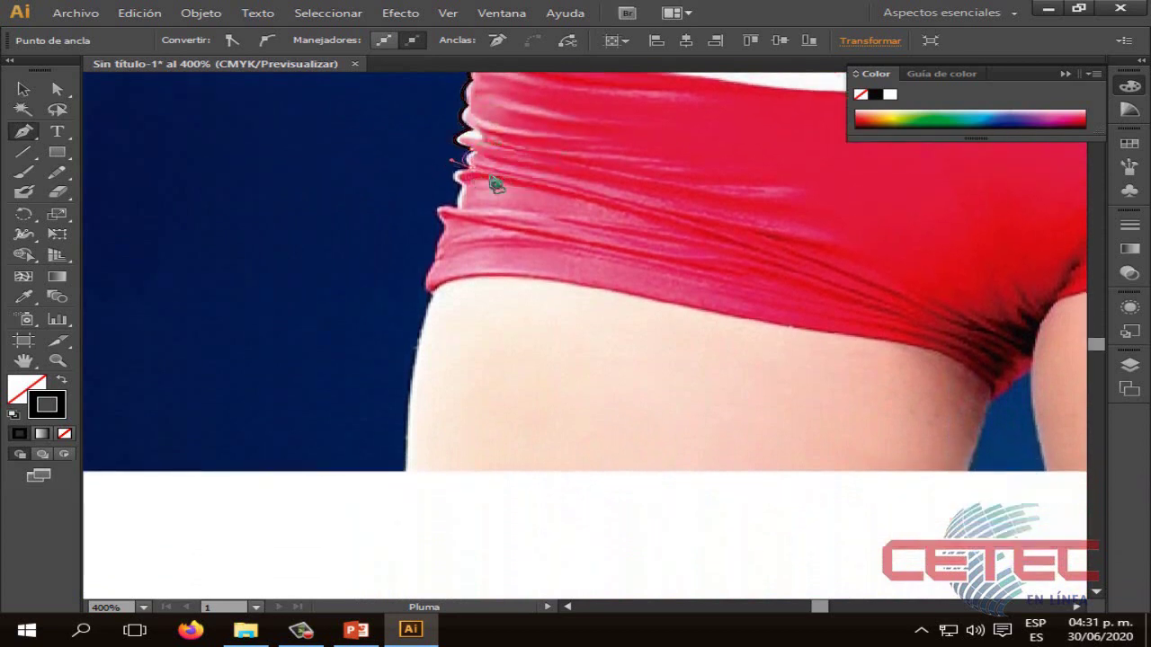
pyautogui.scroll(-1, 485, 182)
pyautogui.scroll(-1, 481, 190)
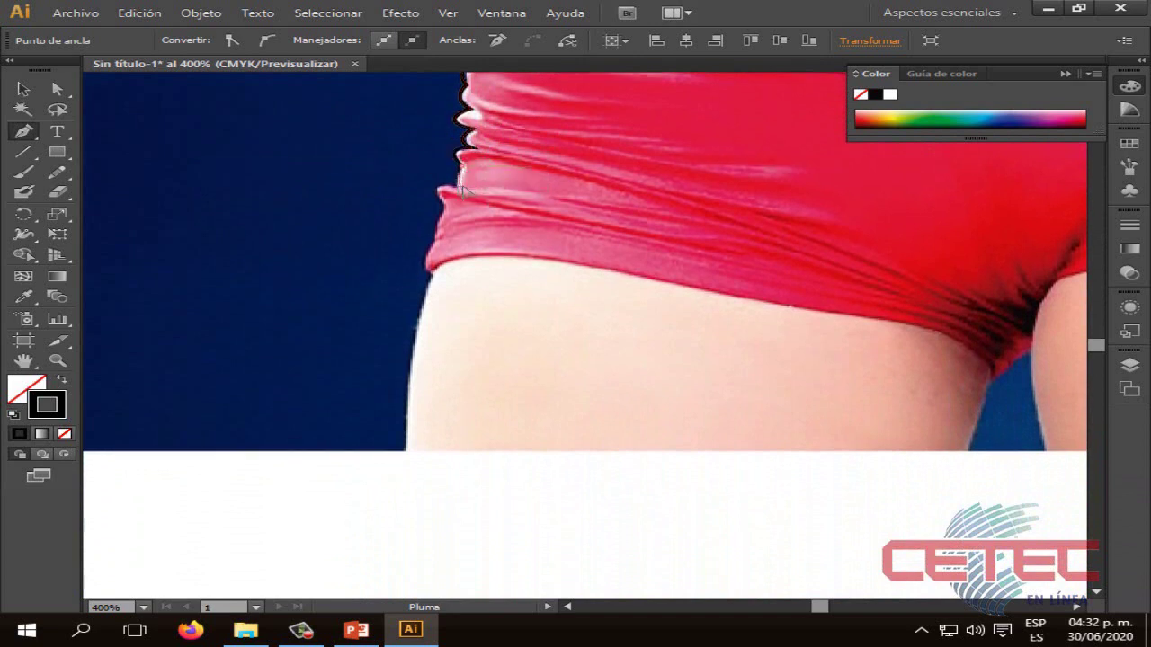
pyautogui.scroll(-1, 462, 189)
pyautogui.scroll(-1, 445, 193)
pyautogui.moveTo(429, 244); pyautogui.dragTo(440, 254)
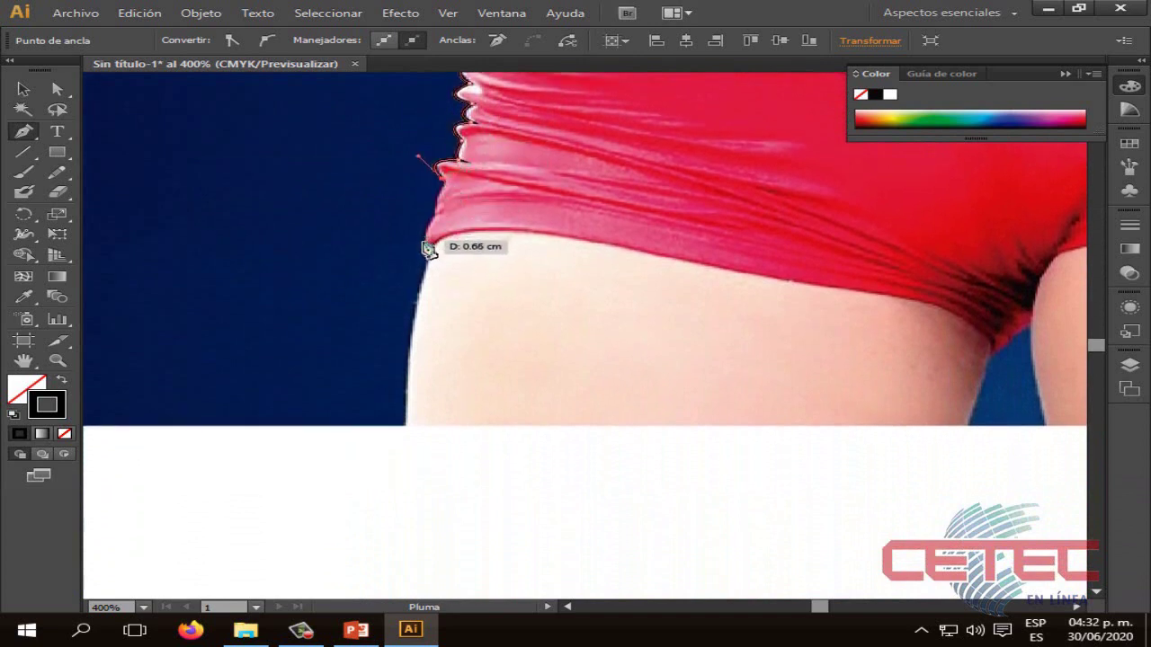
pyautogui.scroll(-3, 440, 250)
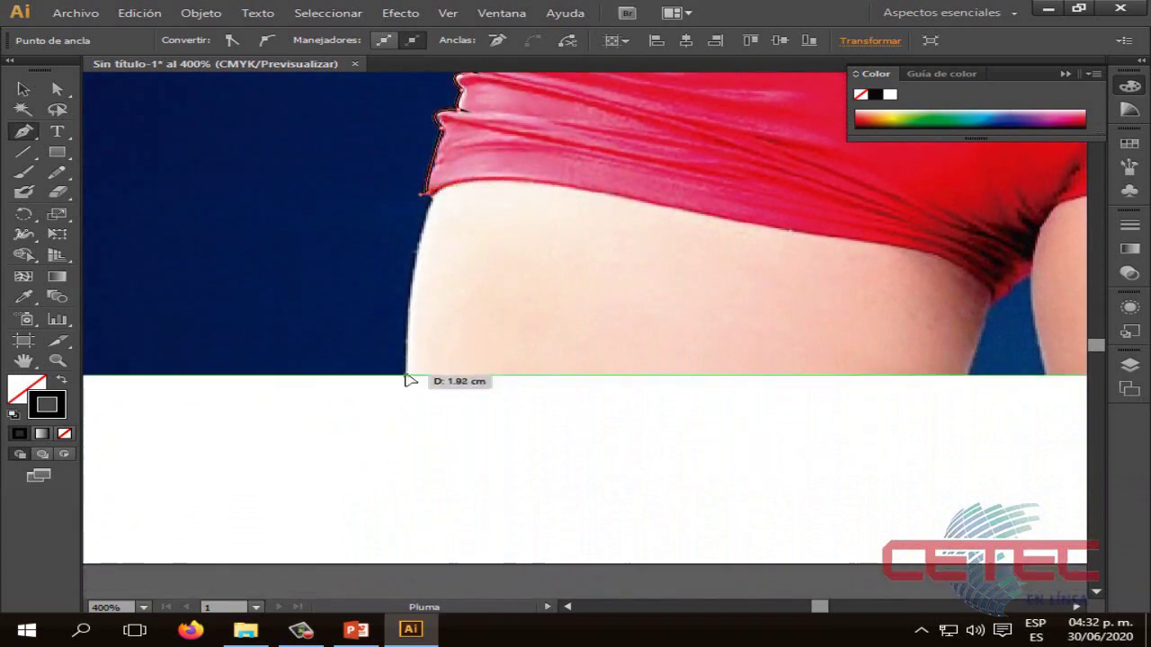
pyautogui.moveTo(406, 372); pyautogui.dragTo(404, 373)
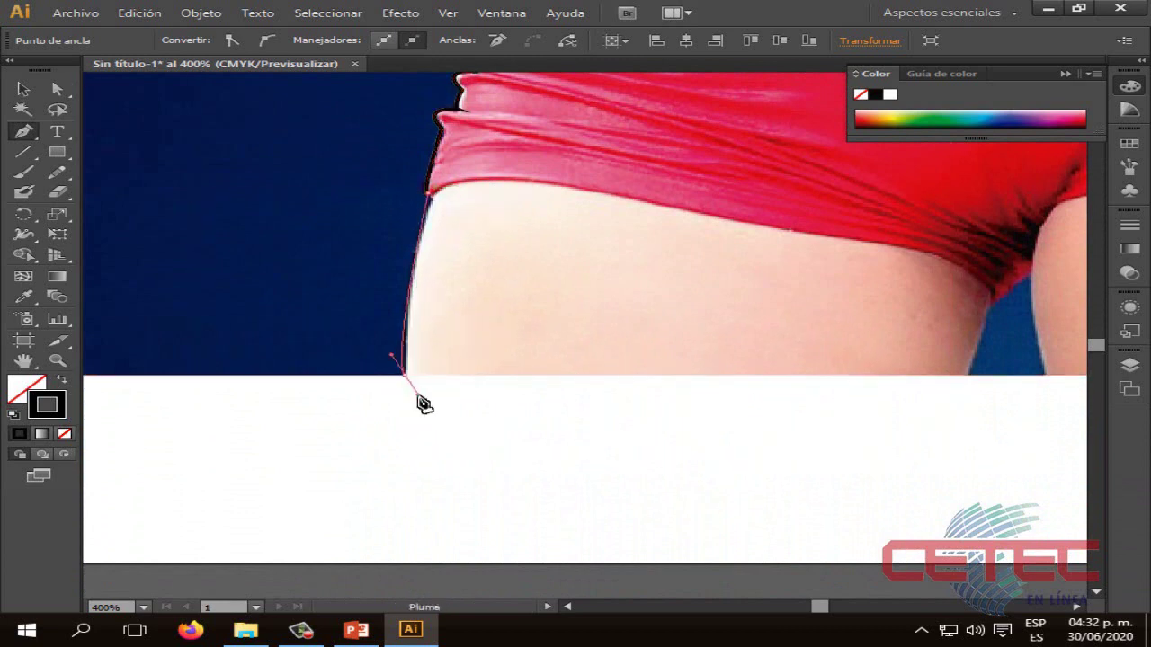
# Step: Run the path along the photo's bottom edge and up the inner thigh
pyautogui.click(972, 370)
pyautogui.moveTo(972, 371); pyautogui.dragTo(705, 377)
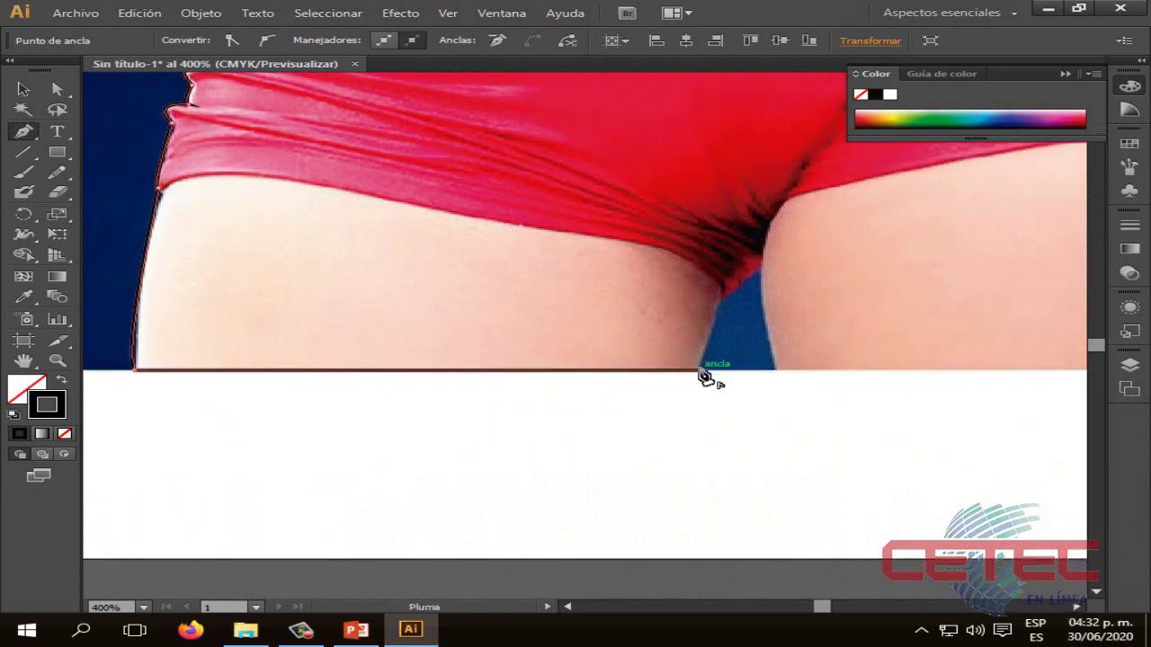
pyautogui.click(725, 297)
pyautogui.moveTo(737, 286); pyautogui.dragTo(763, 279)
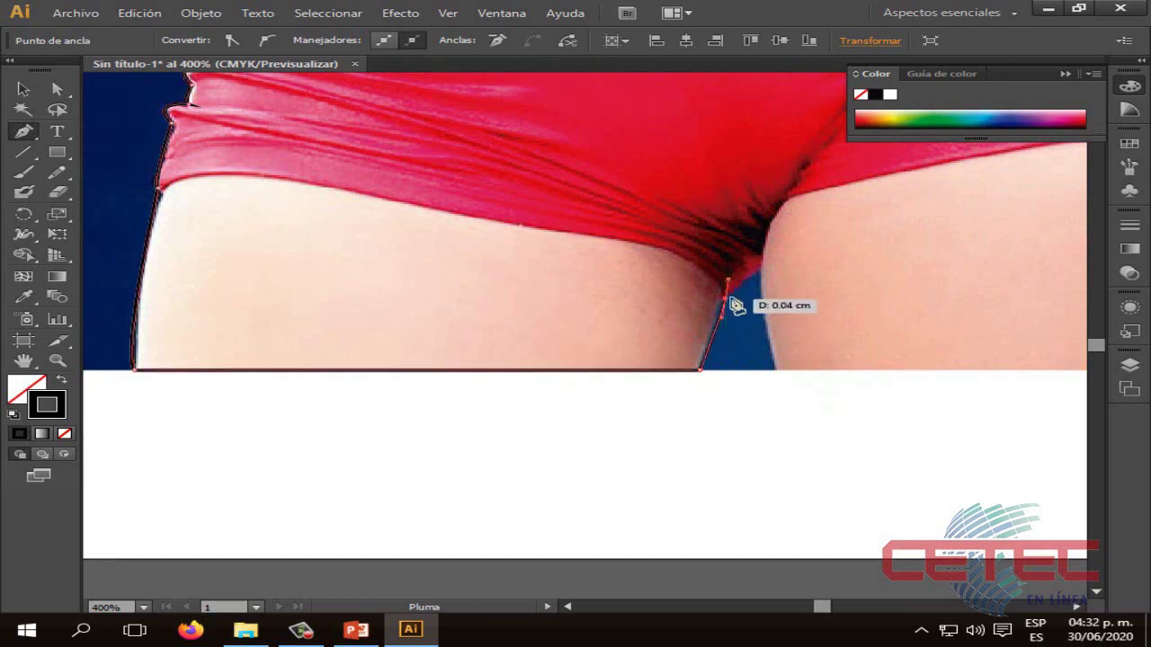
pyautogui.moveTo(775, 374); pyautogui.dragTo(895, 377)
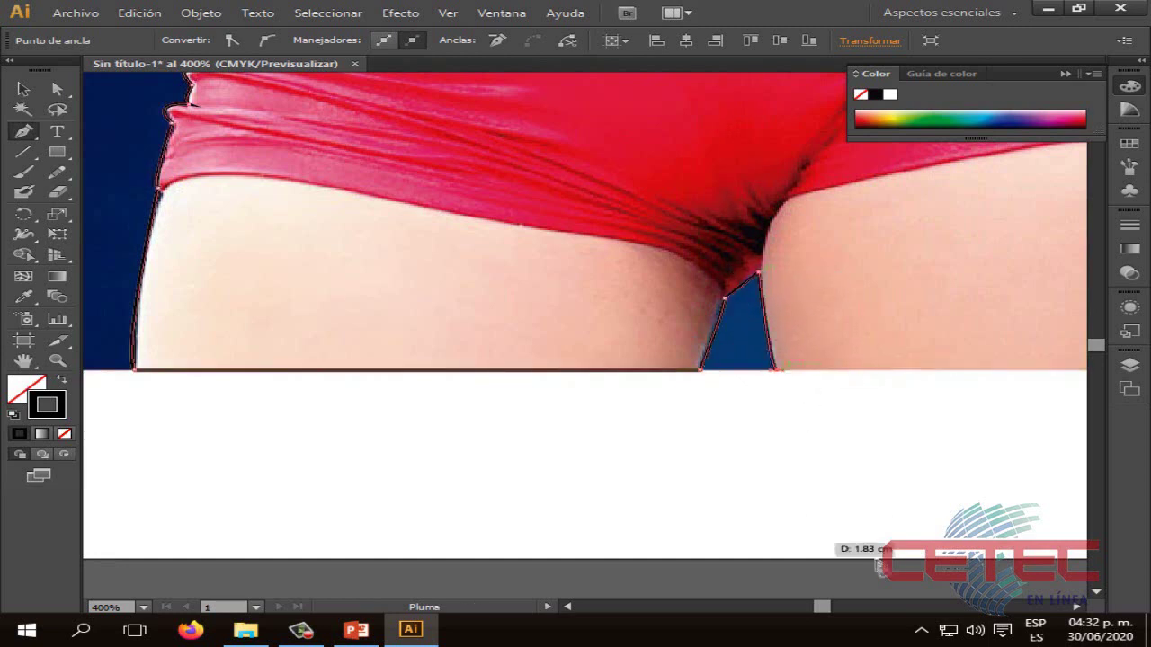
# Step: Anchor the outline at the right thigh's bottom and trace it up the shorts' side edge
pyautogui.click(896, 372)
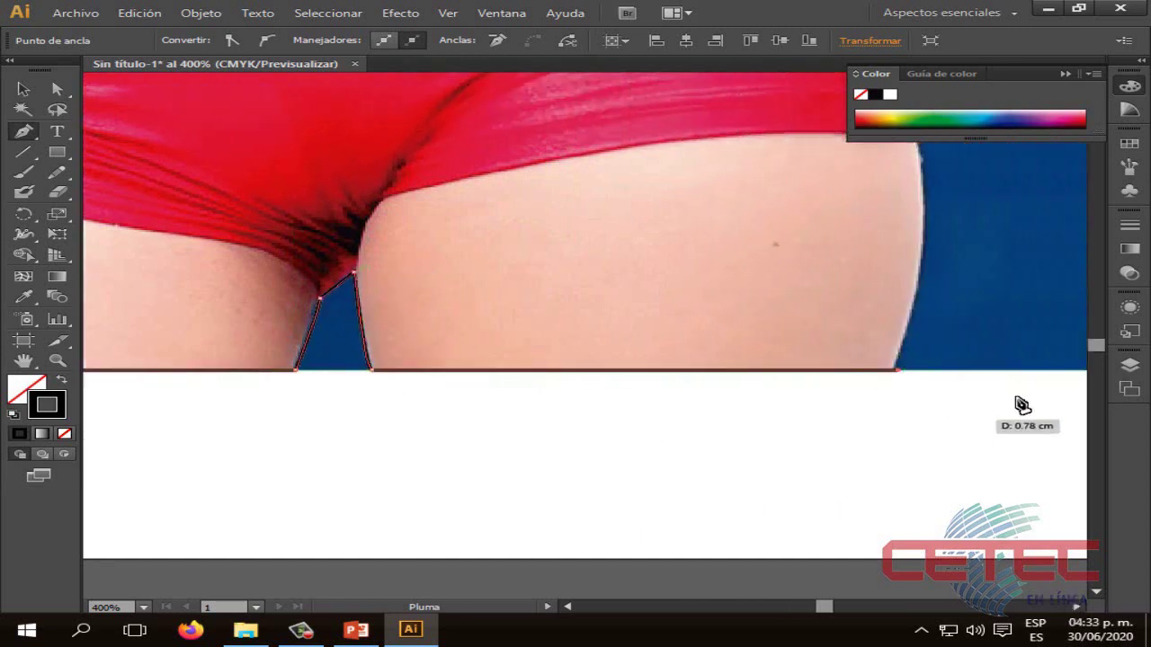
pyautogui.scroll(5, 888, 552)
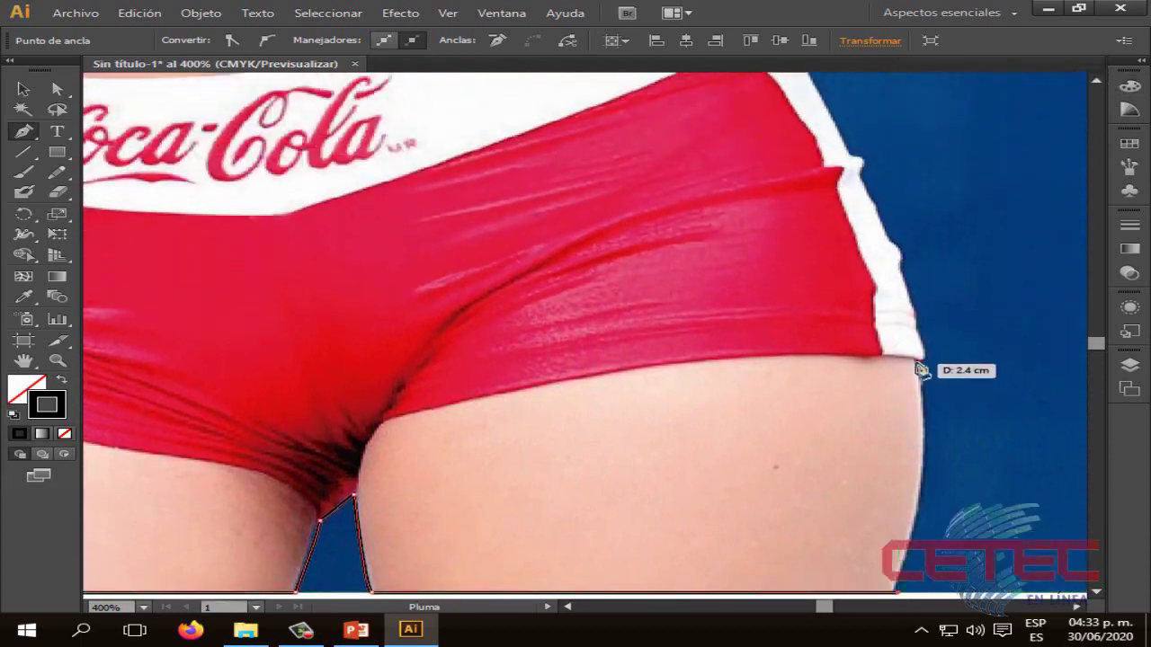
pyautogui.moveTo(919, 369); pyautogui.dragTo(947, 445)
pyautogui.scroll(2, 949, 435)
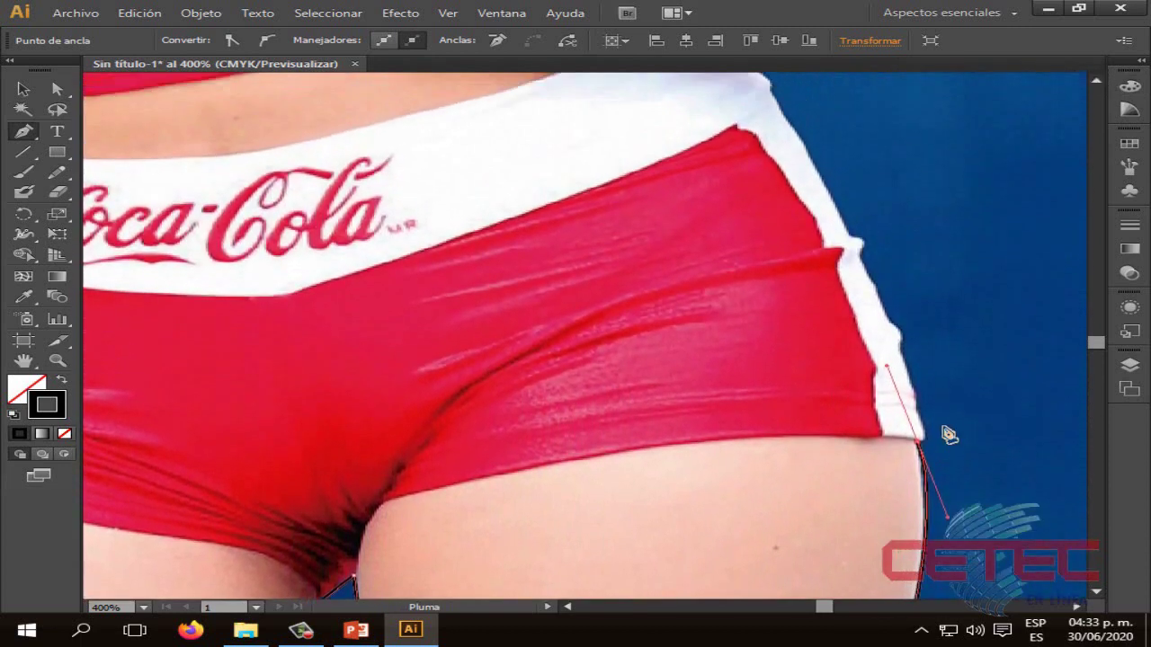
pyautogui.scroll(1, 950, 435)
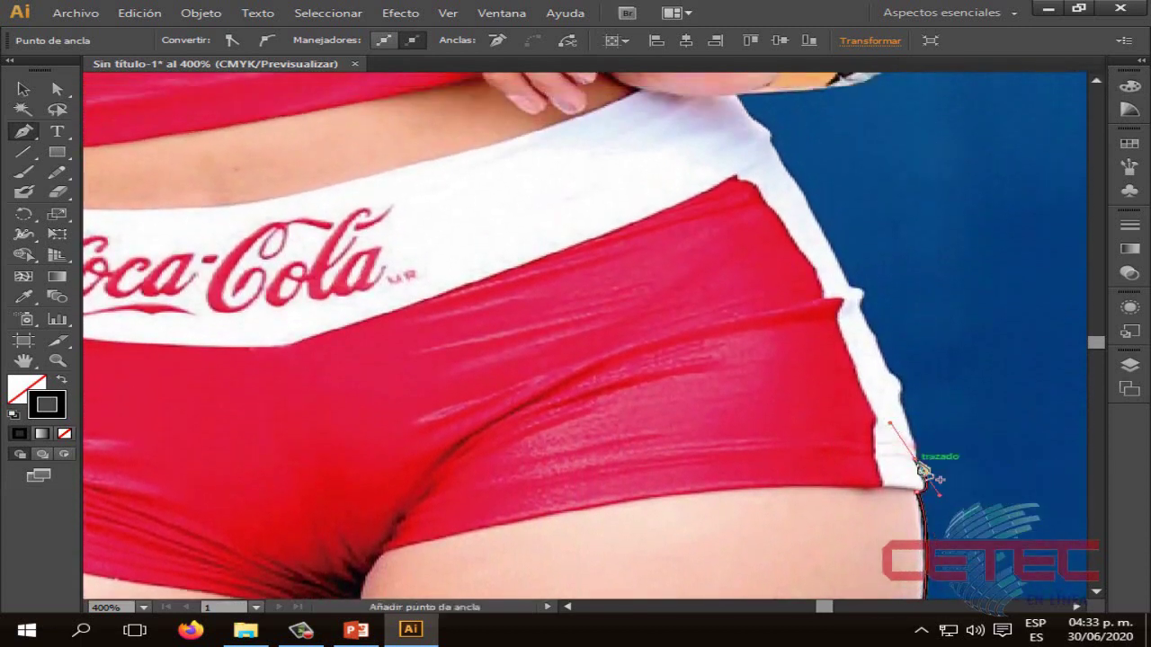
pyautogui.click(904, 406)
pyautogui.scroll(1, 912, 456)
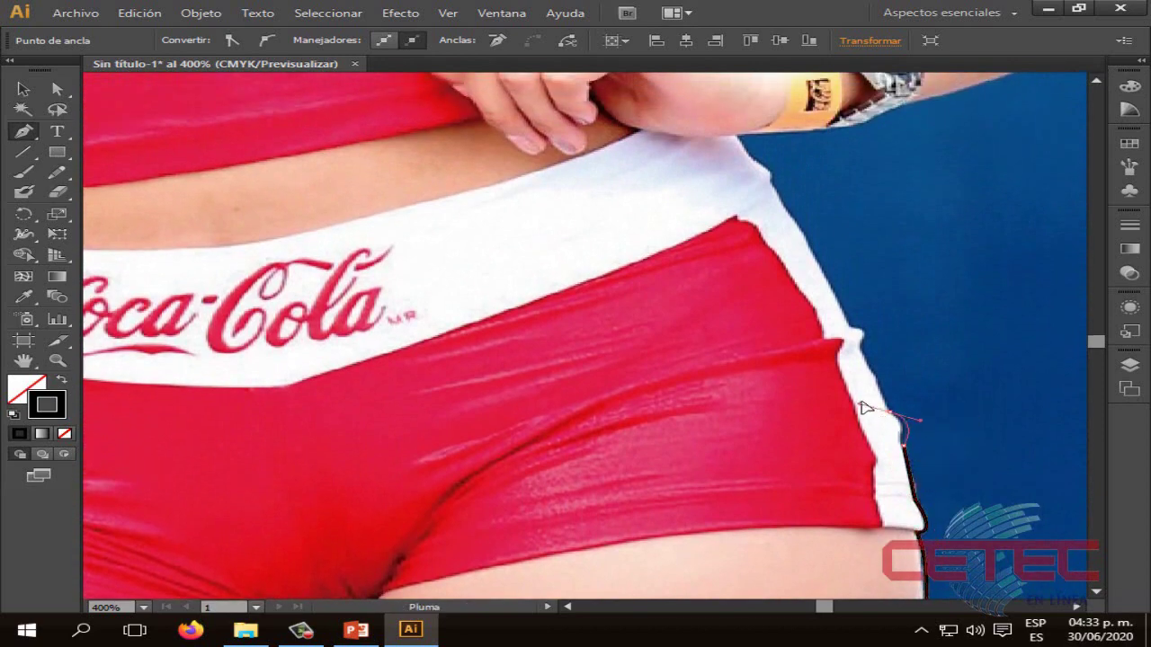
pyautogui.scroll(2, 871, 418)
pyautogui.scroll(2, 863, 490)
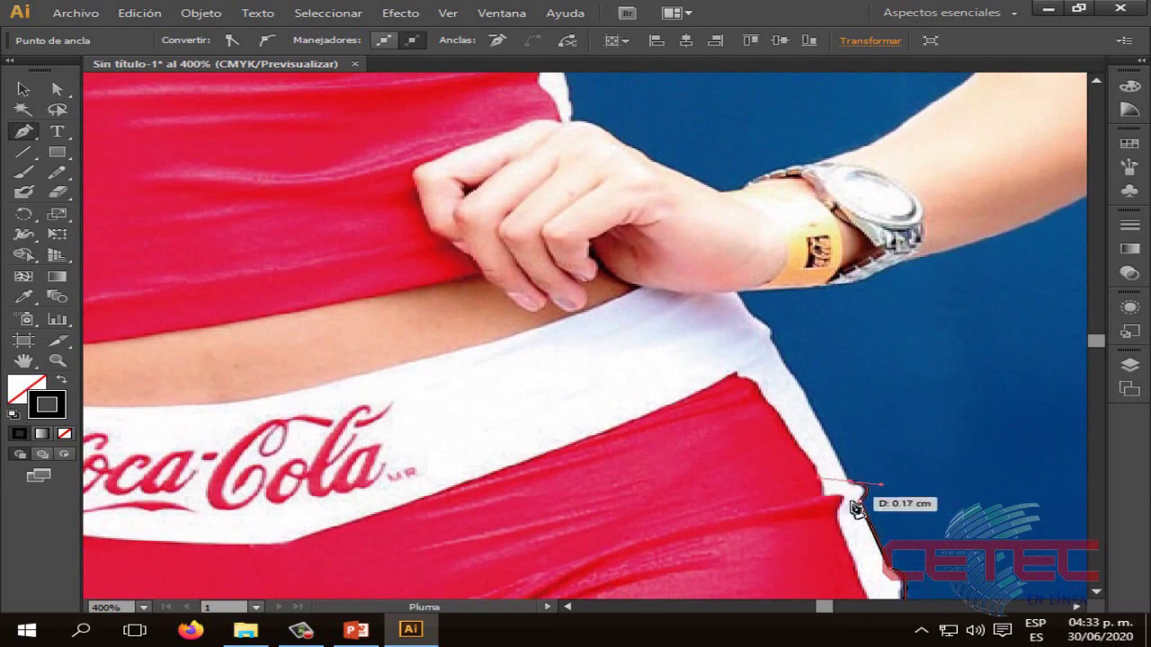
pyautogui.scroll(1, 845, 490)
pyautogui.click(771, 376)
pyautogui.scroll(2, 770, 376)
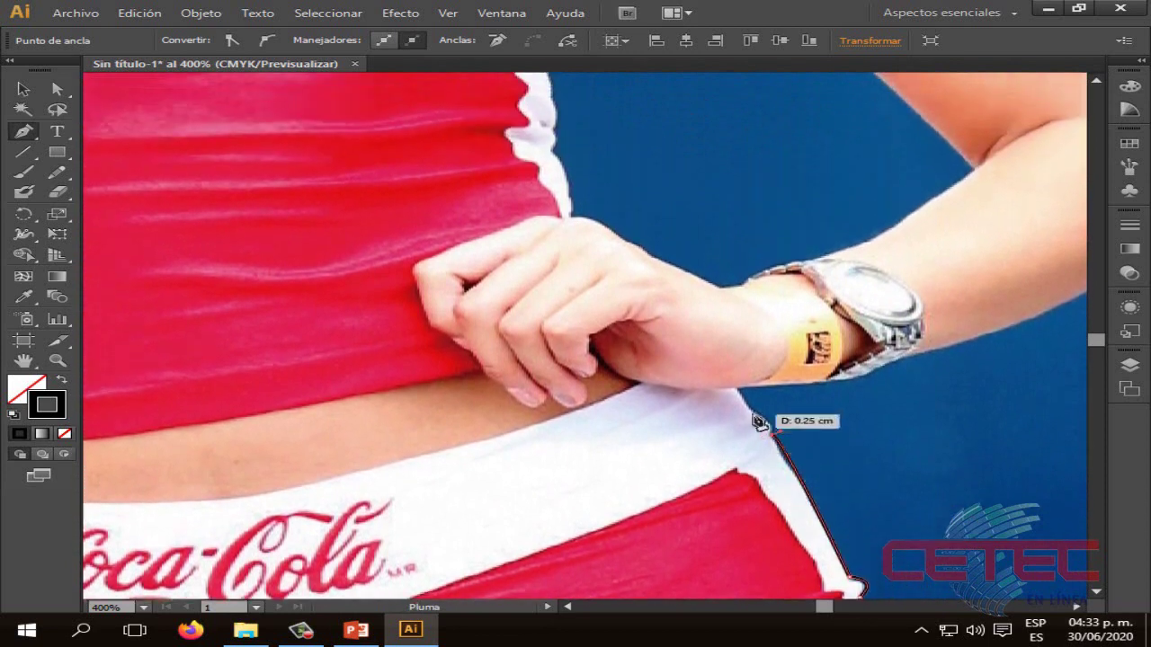
pyautogui.scroll(2, 868, 501)
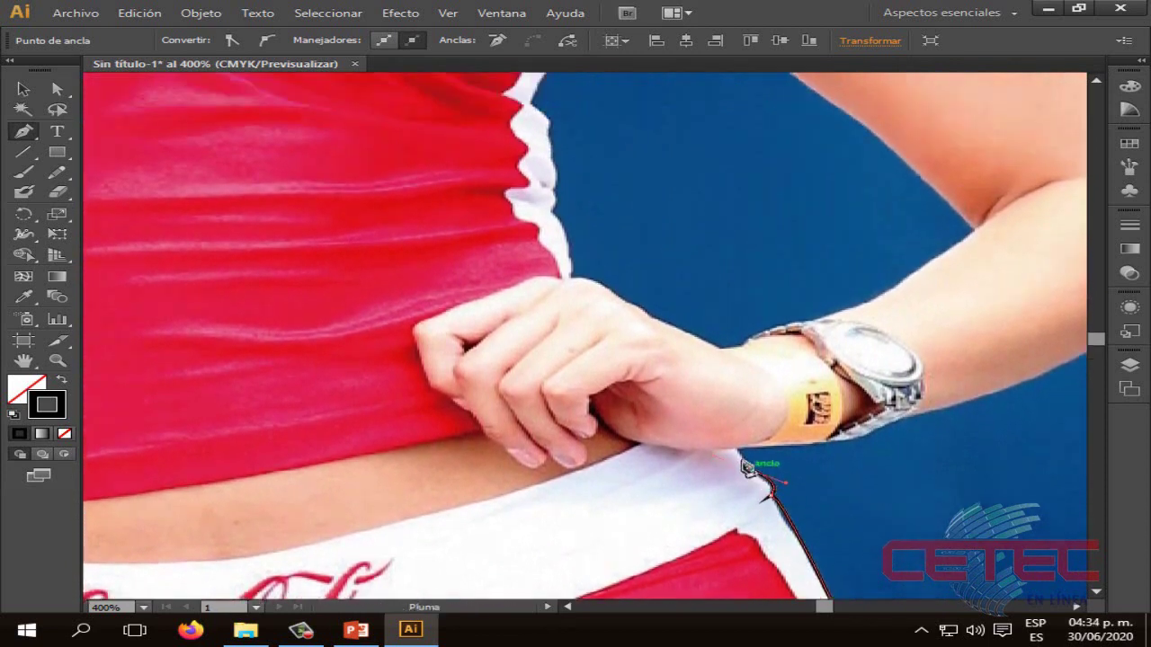
# Step: Curve the outline under the wrist and place a corner anchor at the elbow, undoing one misplaced point
pyautogui.click(744, 456)
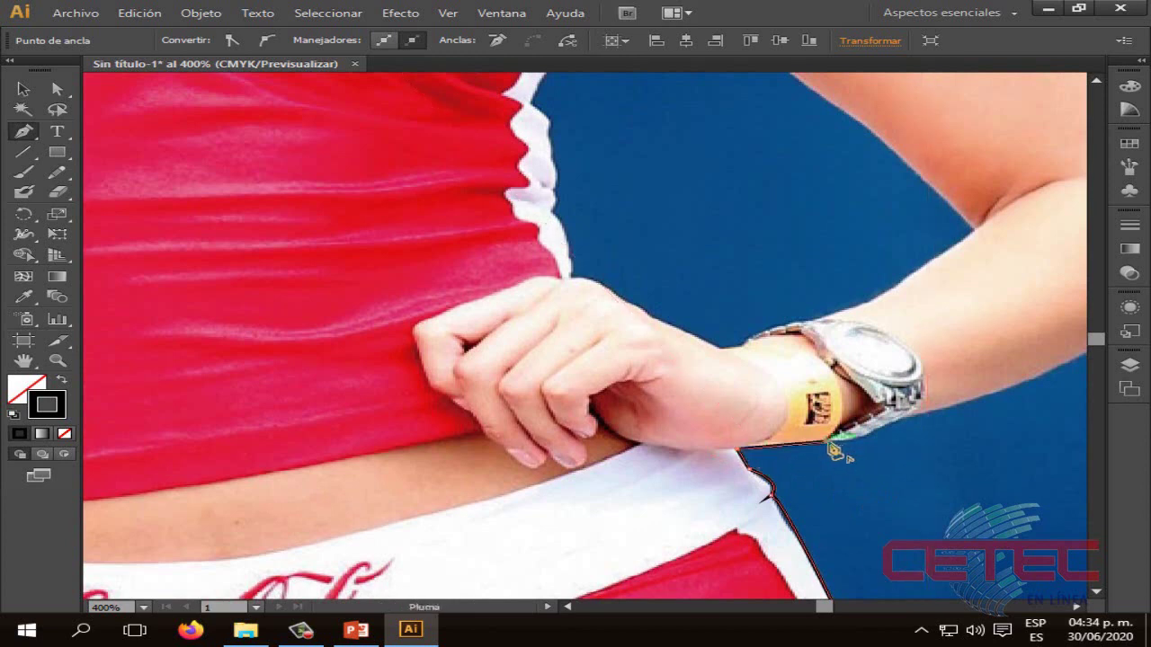
pyautogui.moveTo(897, 421)
pyautogui.mouseDown()
pyautogui.moveTo(887, 393)
pyautogui.moveTo(688, 421)
pyautogui.mouseUp()
pyautogui.moveTo(950, 317)
pyautogui.mouseDown()
pyautogui.moveTo(927, 303)
pyautogui.moveTo(980, 261)
pyautogui.mouseUp()
pyautogui.hotkey('ctrl', 'z')
pyautogui.scroll(1, 1053, 257)
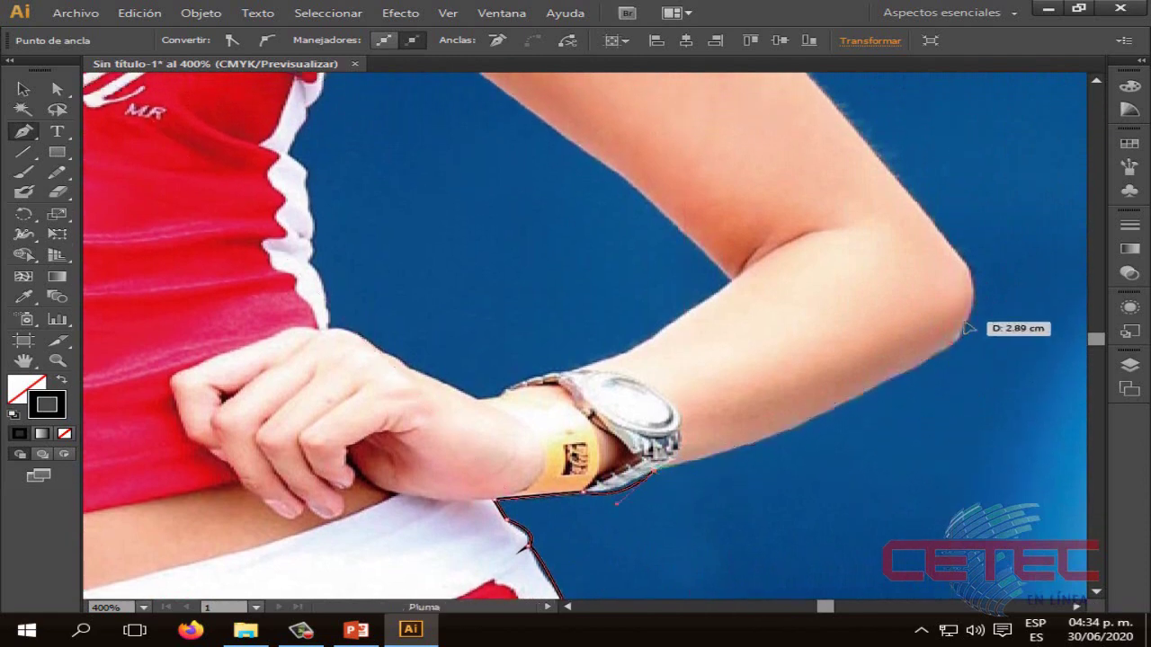
pyautogui.scroll(3, 1007, 485)
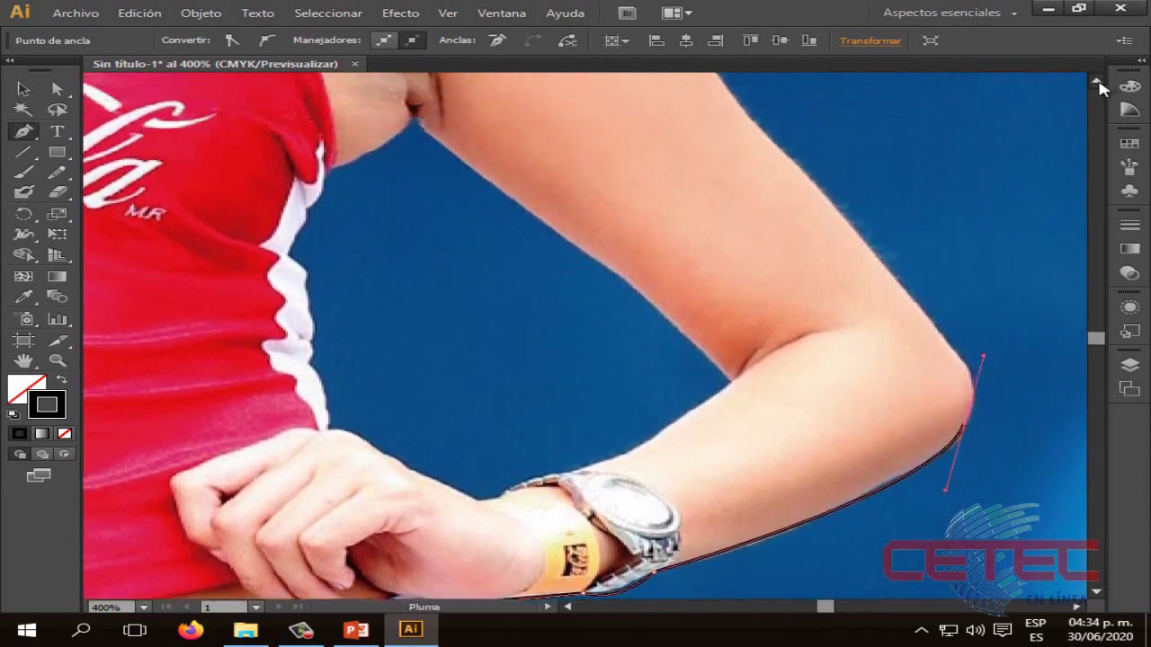
pyautogui.scroll(4, 966, 449)
pyautogui.moveTo(964, 425); pyautogui.dragTo(895, 416)
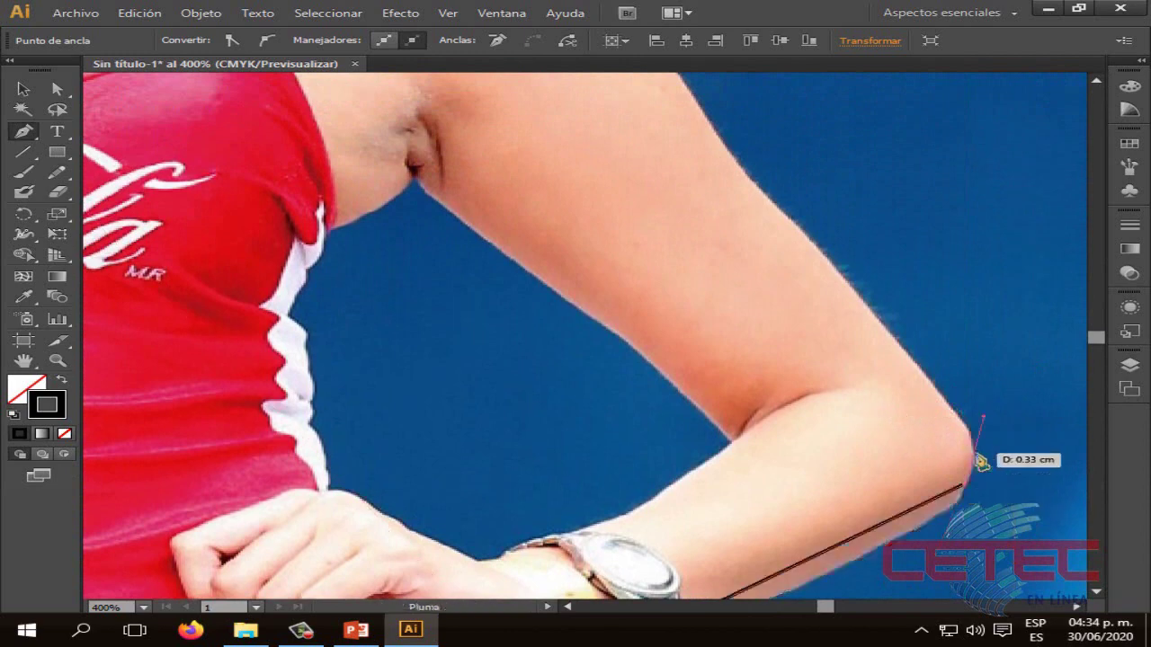
pyautogui.click(969, 429)
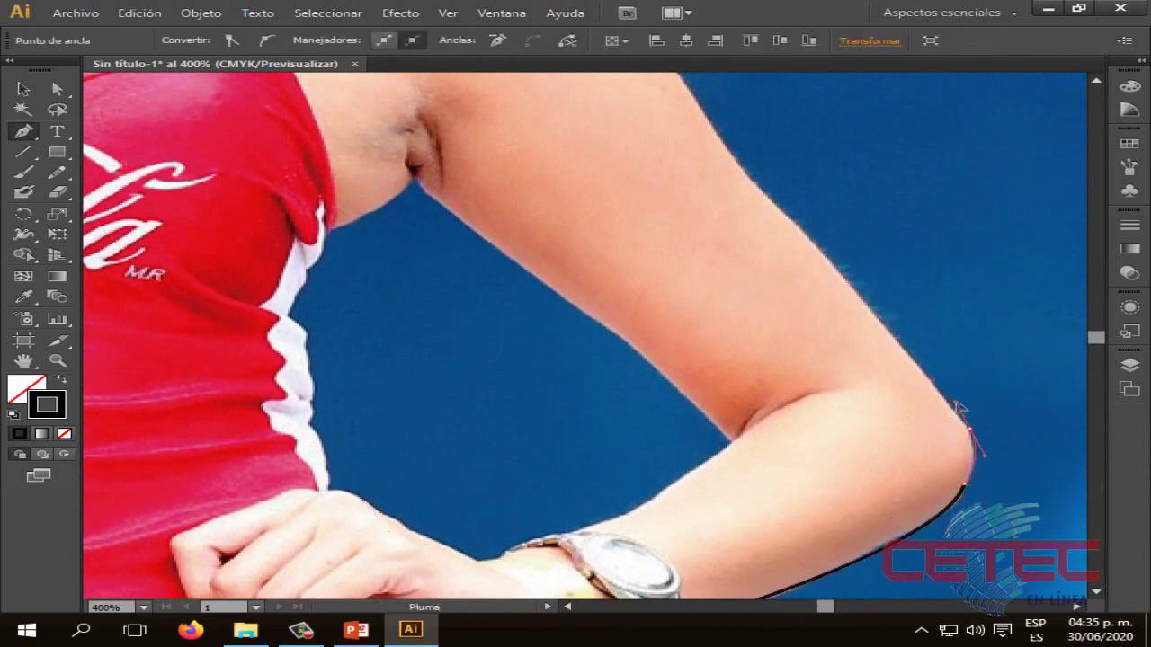
# Step: Trace the outline up the upper arm edge to the shoulder
pyautogui.scroll(4, 960, 413)
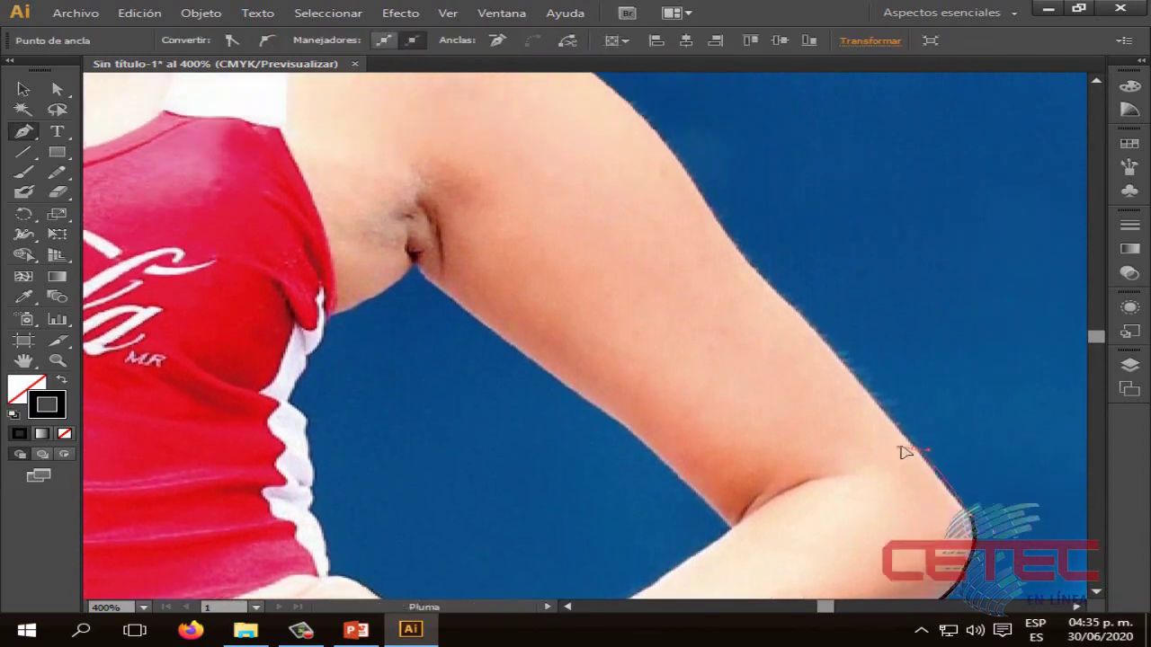
pyautogui.scroll(3, 907, 468)
pyautogui.click(783, 364)
pyautogui.scroll(4, 872, 468)
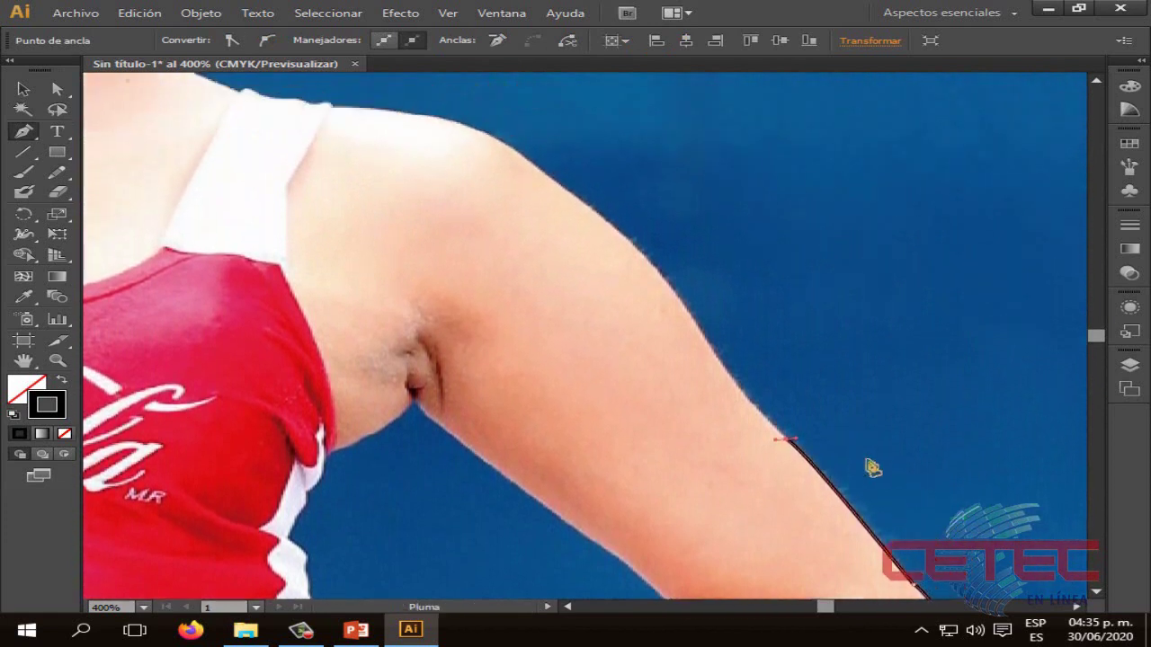
pyautogui.scroll(3, 872, 467)
pyautogui.moveTo(684, 376); pyautogui.dragTo(711, 368)
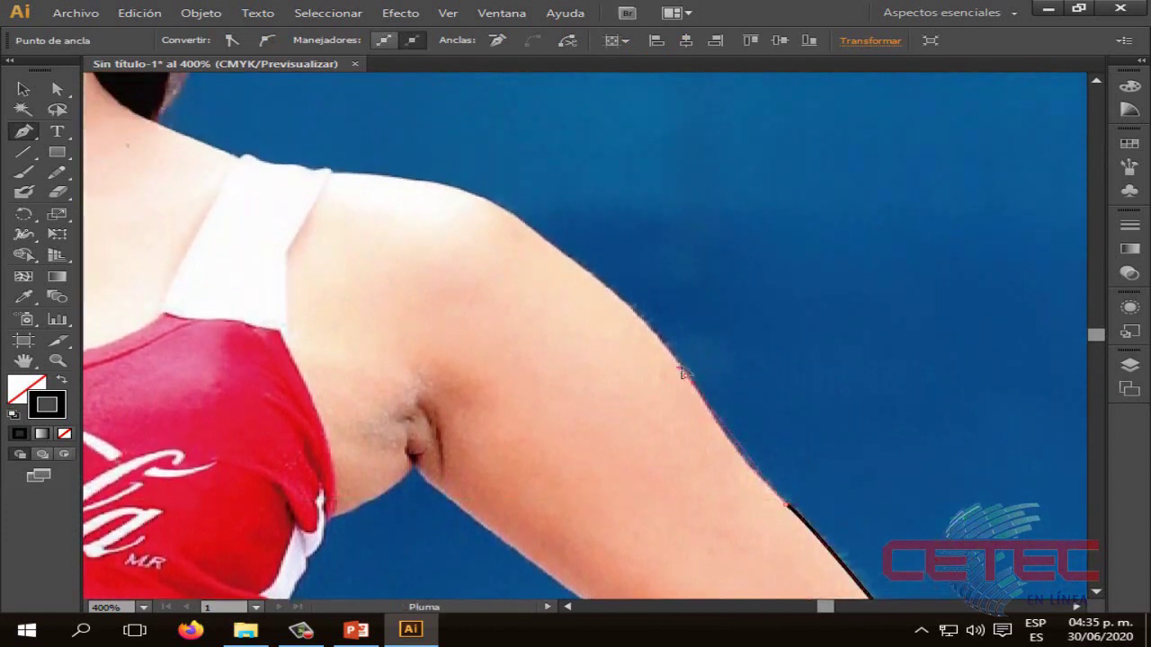
pyautogui.scroll(3, 745, 488)
pyautogui.click(575, 350)
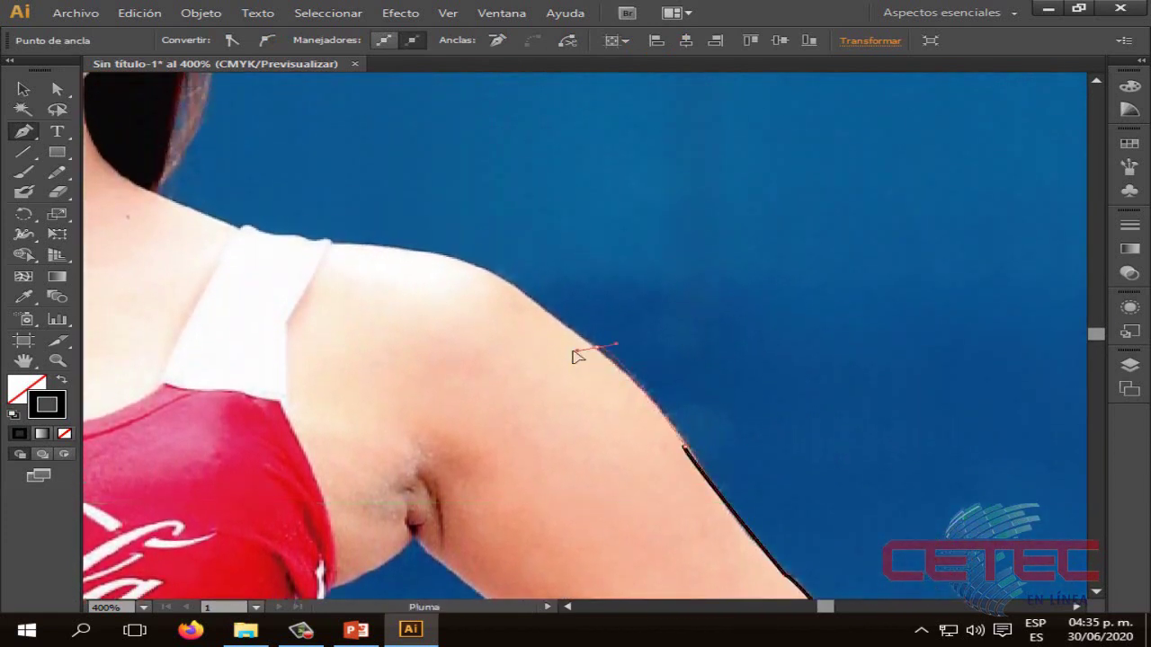
pyautogui.scroll(3, 612, 441)
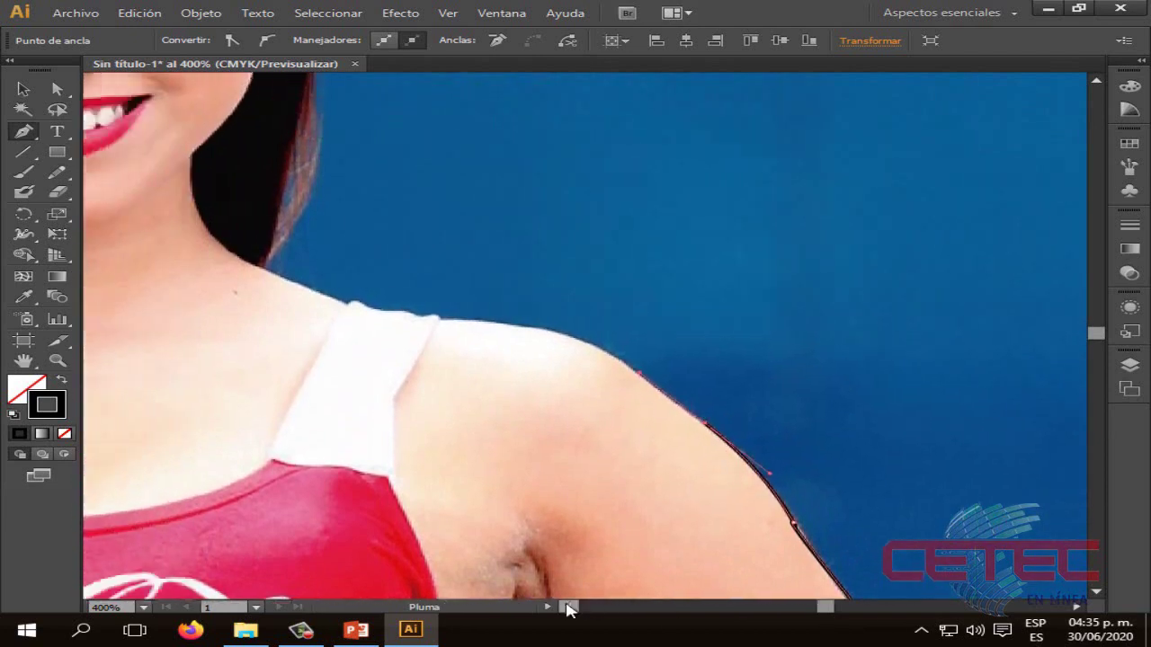
pyautogui.hscroll(-10, 899, 424)
pyautogui.click(795, 368)
pyautogui.scroll(3, 795, 368)
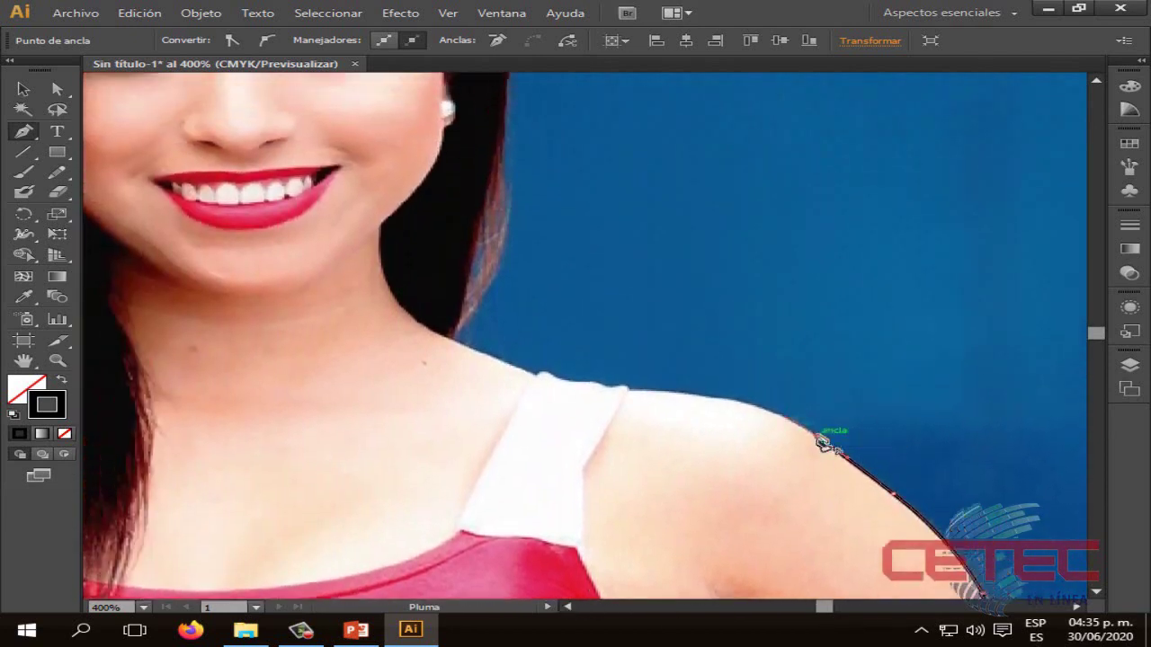
# Step: Curve the outline over the shoulder and up the neck to the hair edge
pyautogui.scroll(1, 715, 457)
pyautogui.moveTo(722, 408)
pyautogui.mouseDown()
pyautogui.moveTo(665, 402)
pyautogui.moveTo(583, 460)
pyautogui.moveTo(513, 455)
pyautogui.mouseUp()
pyautogui.scroll(1, 689, 483)
pyautogui.moveTo(454, 409); pyautogui.dragTo(457, 411)
pyautogui.scroll(1, 719, 414)
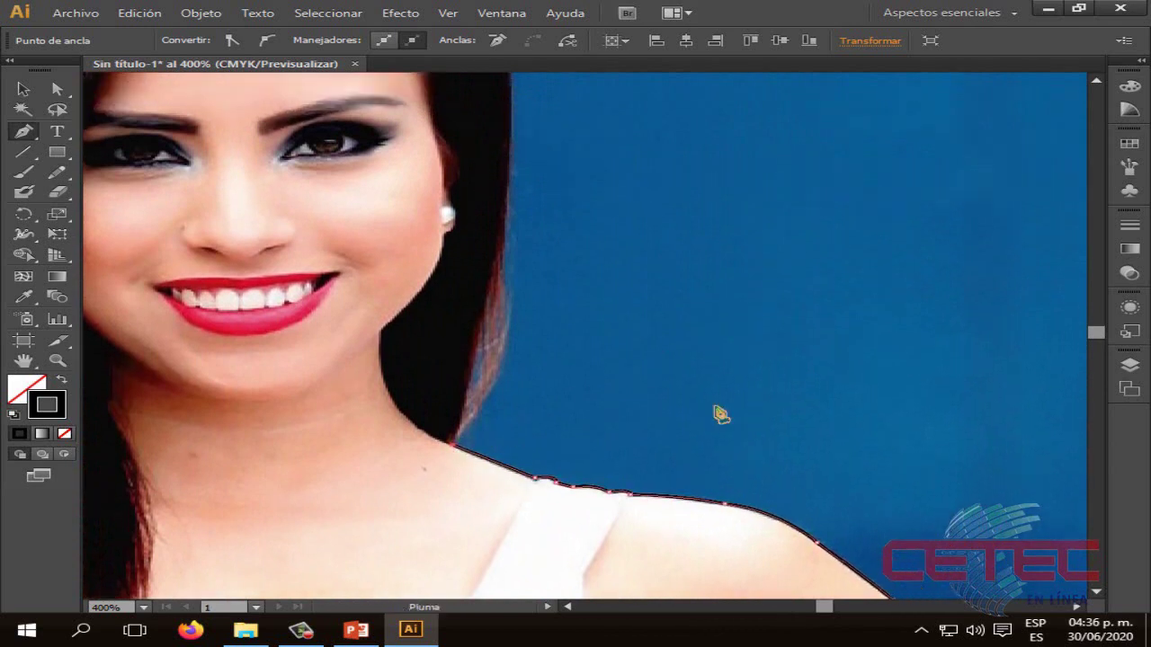
pyautogui.click(1095, 83)
pyautogui.click(499, 358)
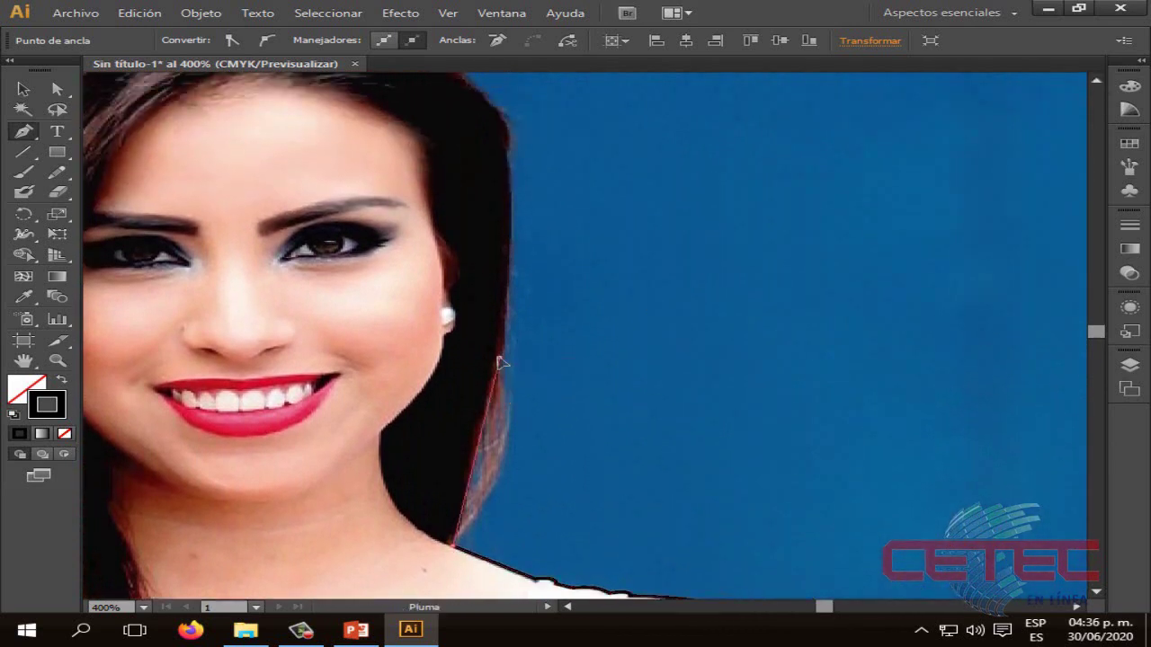
pyautogui.moveTo(428, 278); pyautogui.dragTo(442, 314)
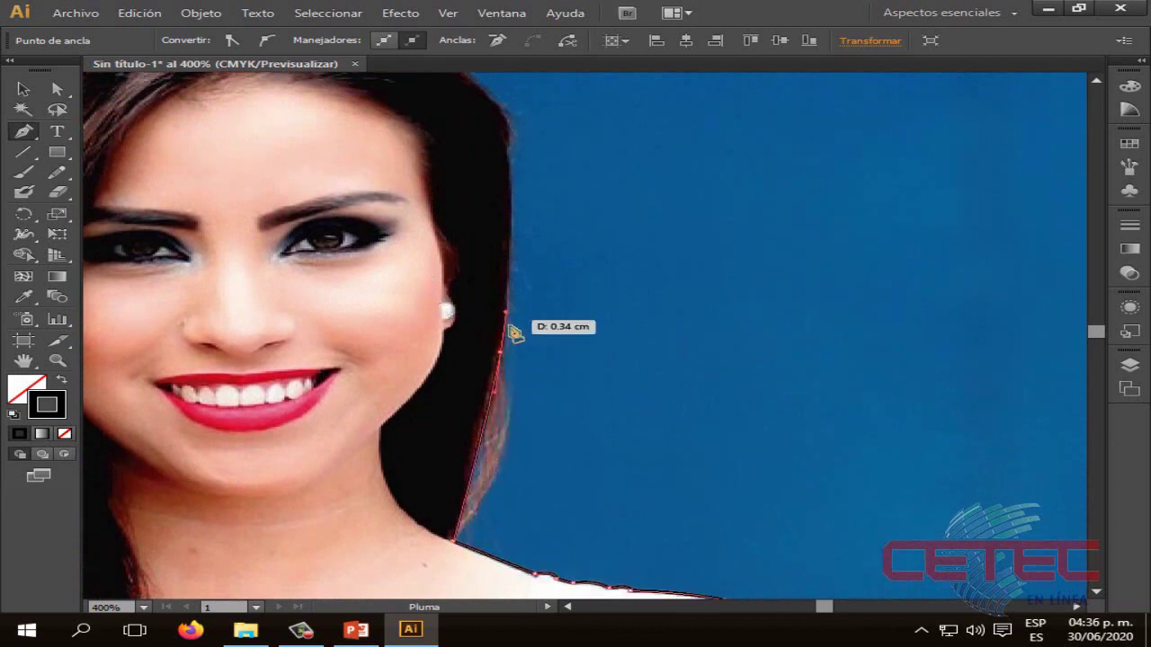
# Step: Trace along the hair contour to the raised fist's knuckle, then resume from the path's end anchor
pyautogui.scroll(5, 513, 325)
pyautogui.moveTo(500, 239)
pyautogui.mouseDown()
pyautogui.moveTo(479, 244)
pyautogui.moveTo(524, 275)
pyautogui.mouseUp()
pyautogui.scroll(4, 504, 297)
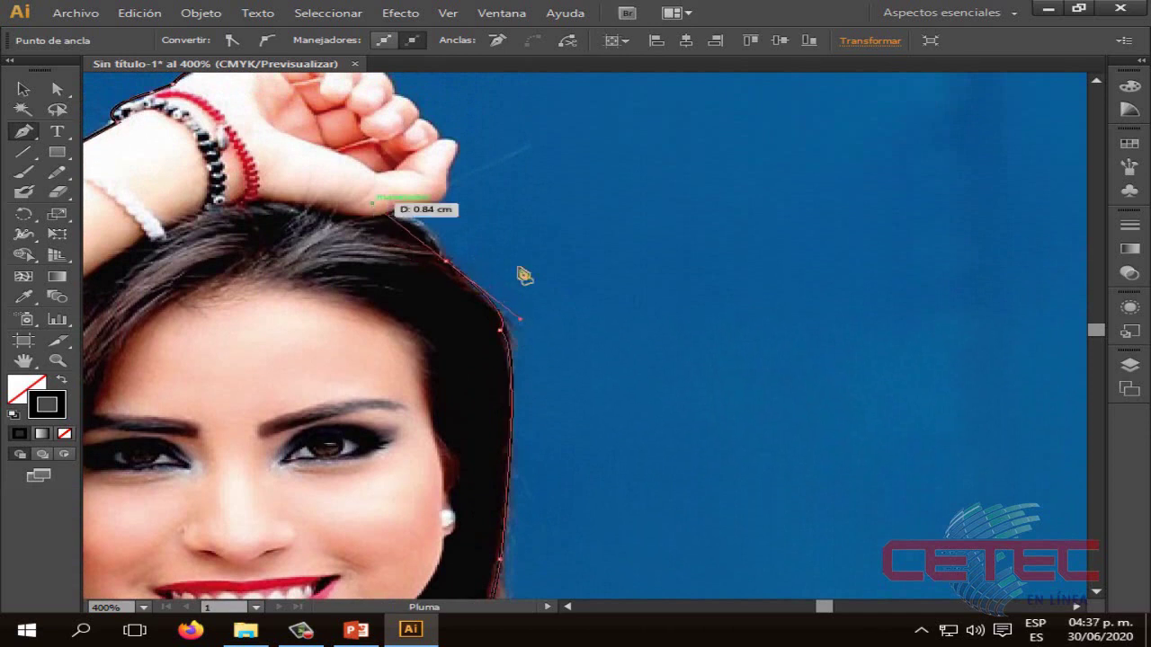
pyautogui.scroll(2, 449, 311)
pyautogui.scroll(3, 375, 262)
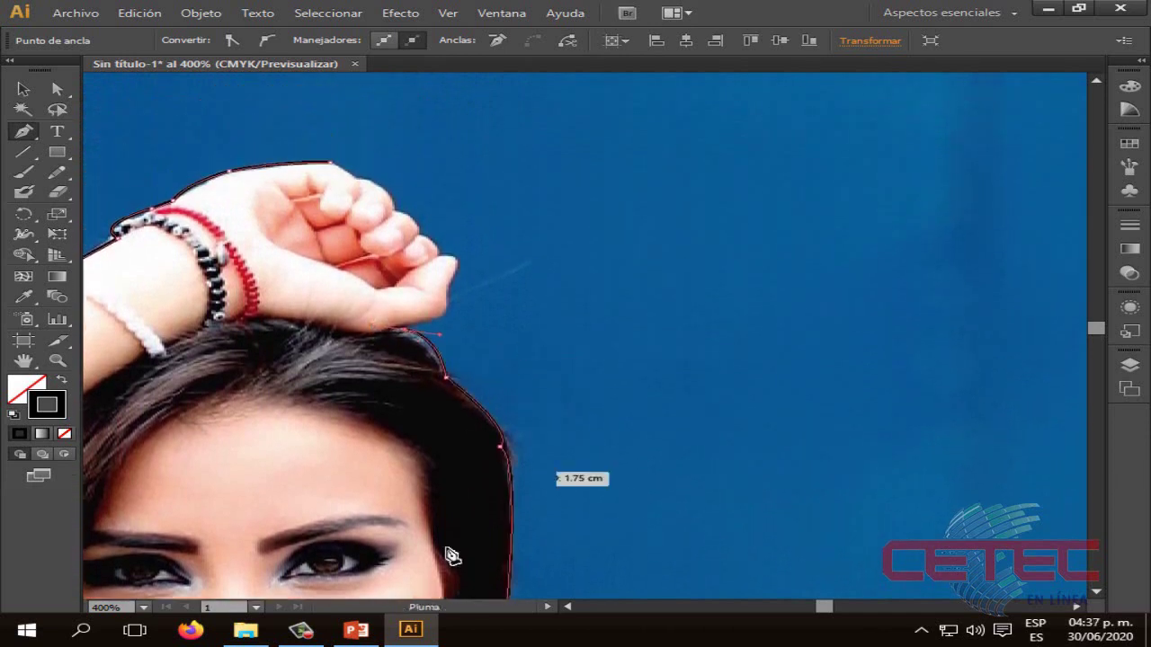
pyautogui.hscroll(-5, 449, 552)
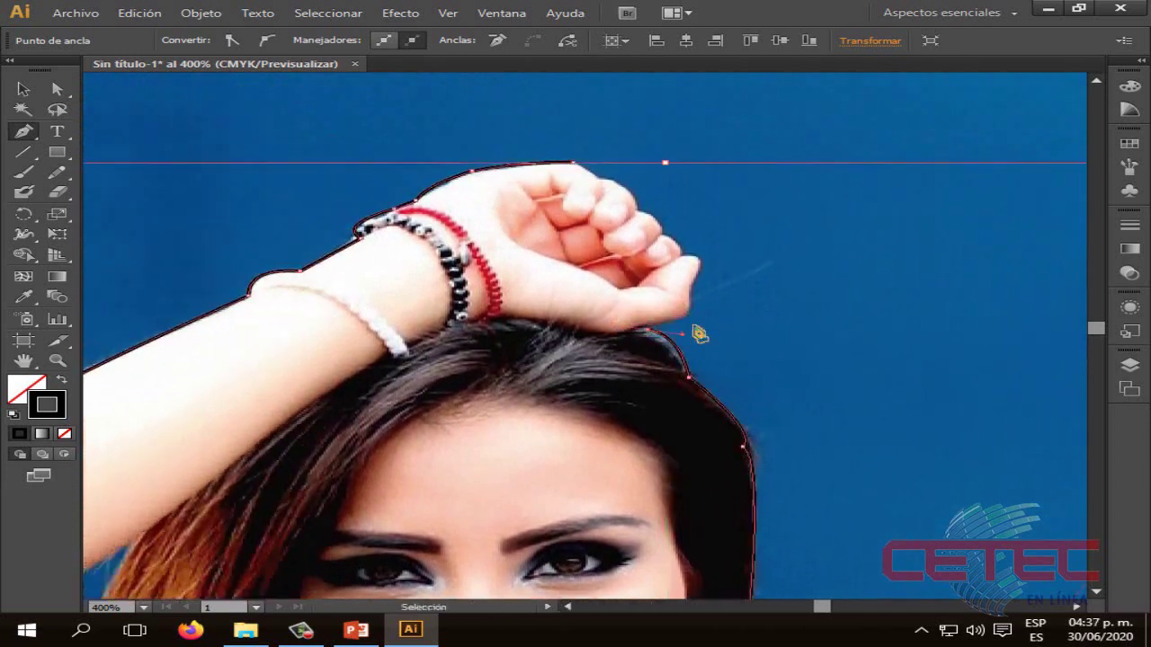
pyautogui.moveTo(688, 378)
pyautogui.mouseDown()
pyautogui.moveTo(623, 340)
pyautogui.moveTo(689, 275)
pyautogui.moveTo(661, 280)
pyautogui.mouseUp()
pyautogui.scroll(1, 692, 268)
pyautogui.scroll(2, 683, 298)
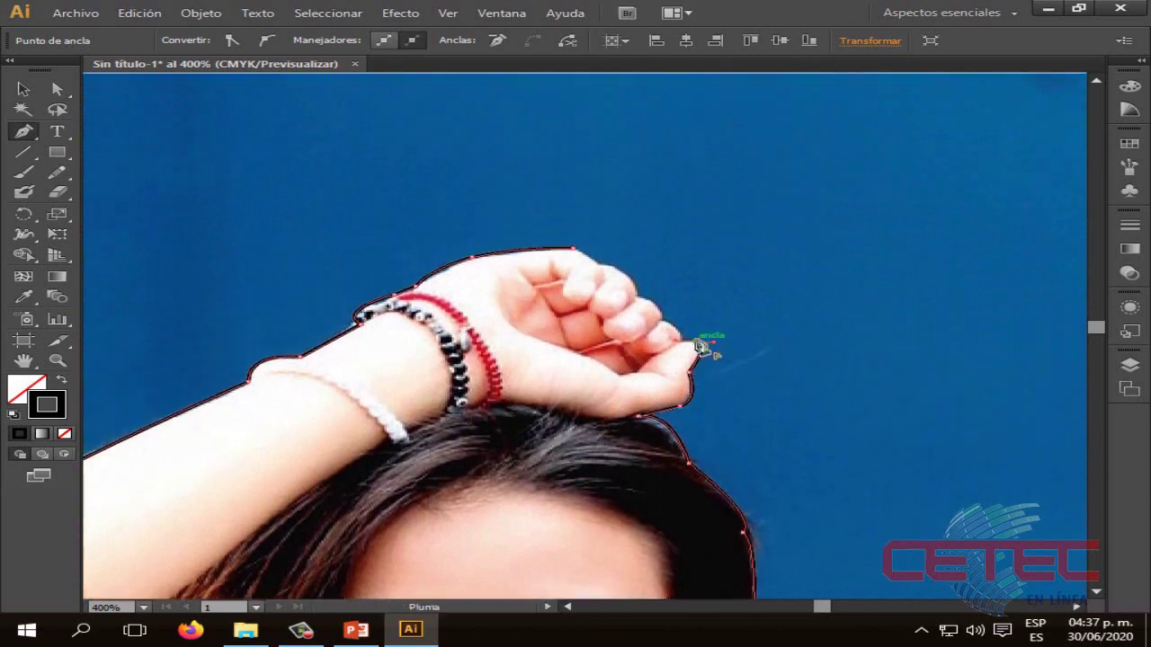
pyautogui.keyDown('ctrl'); pyautogui.click(661, 325); pyautogui.keyUp('ctrl')
pyautogui.scroll(1, 649, 308)
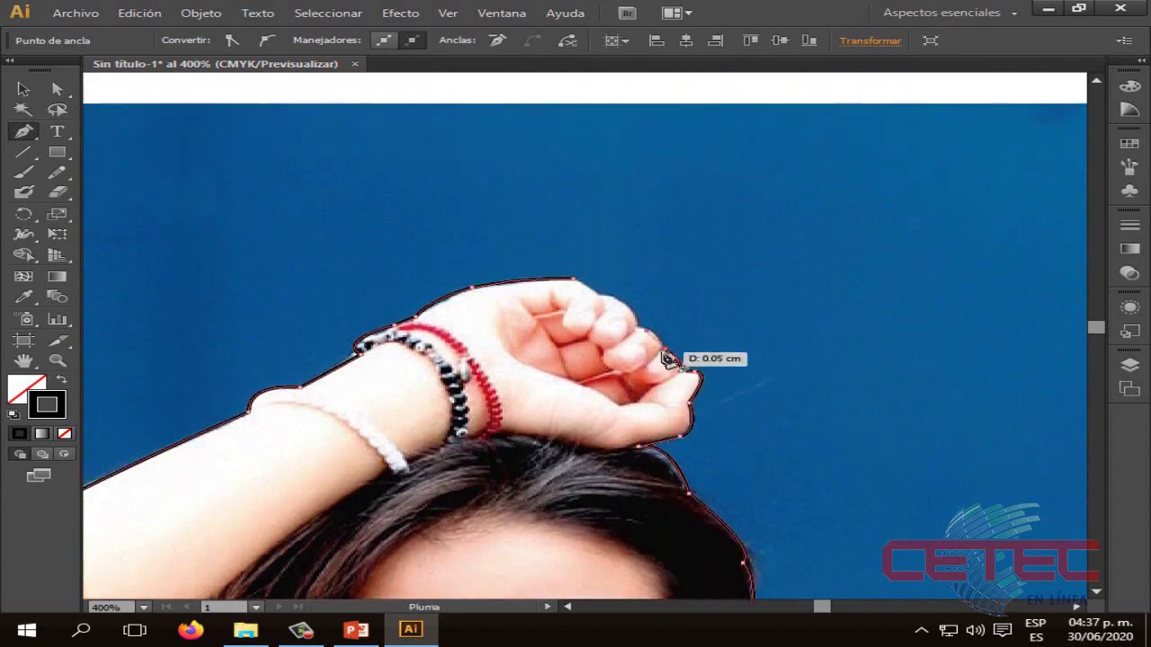
pyautogui.scroll(2, 611, 328)
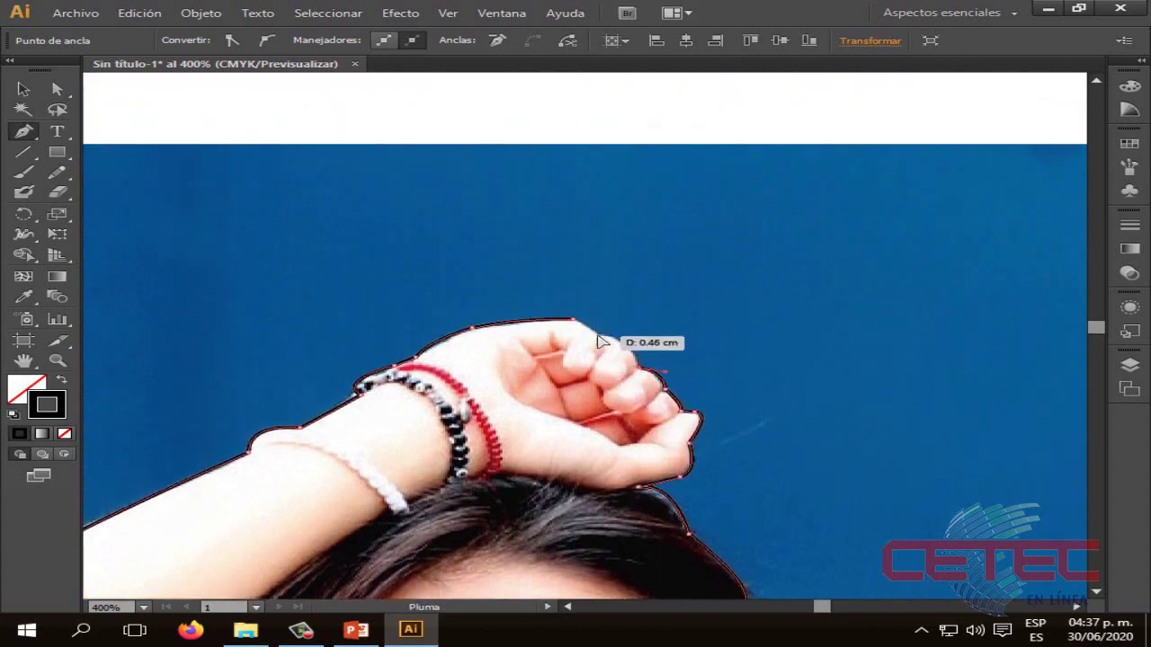
pyautogui.click(571, 325)
pyautogui.scroll(1, 571, 328)
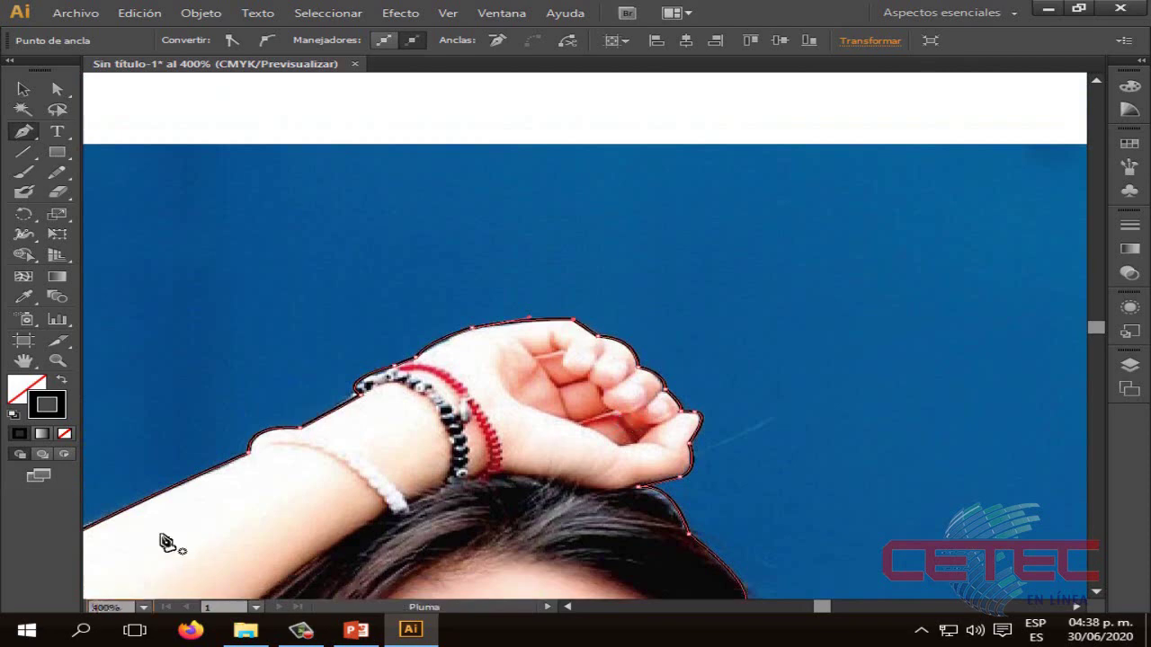
pyautogui.hotkey('ctrl', '1')
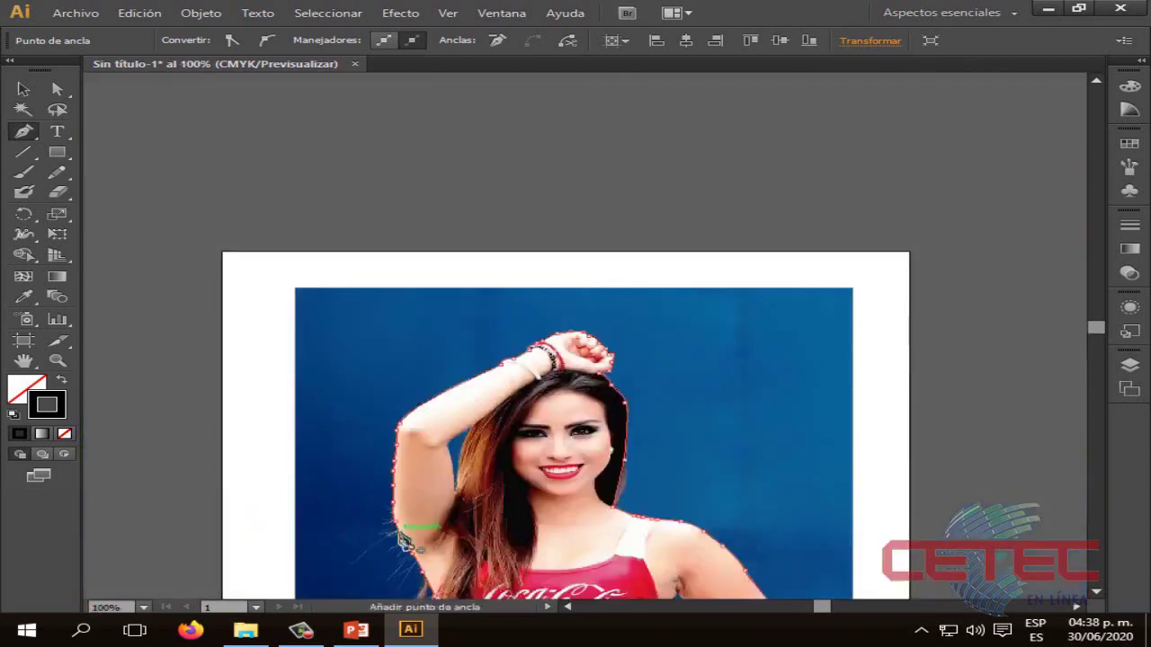
pyautogui.scroll(-5, 418, 544)
pyautogui.scroll(-2, 418, 543)
pyautogui.scroll(-2, 418, 548)
pyautogui.scroll(-3, 418, 549)
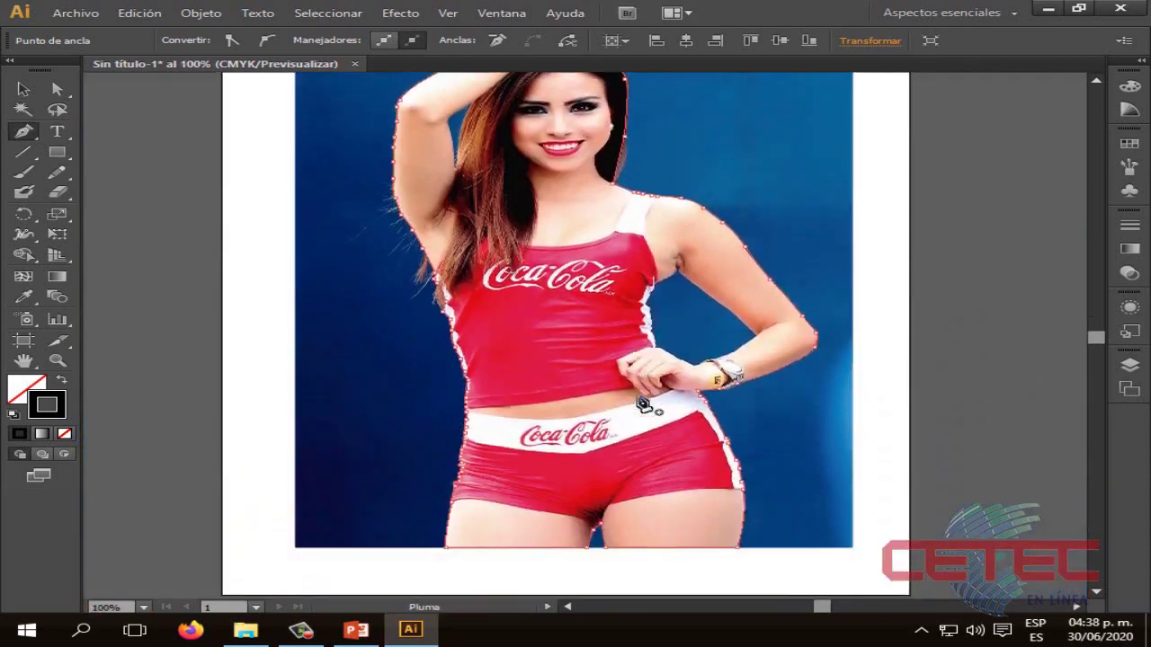
pyautogui.scroll(-1, 418, 549)
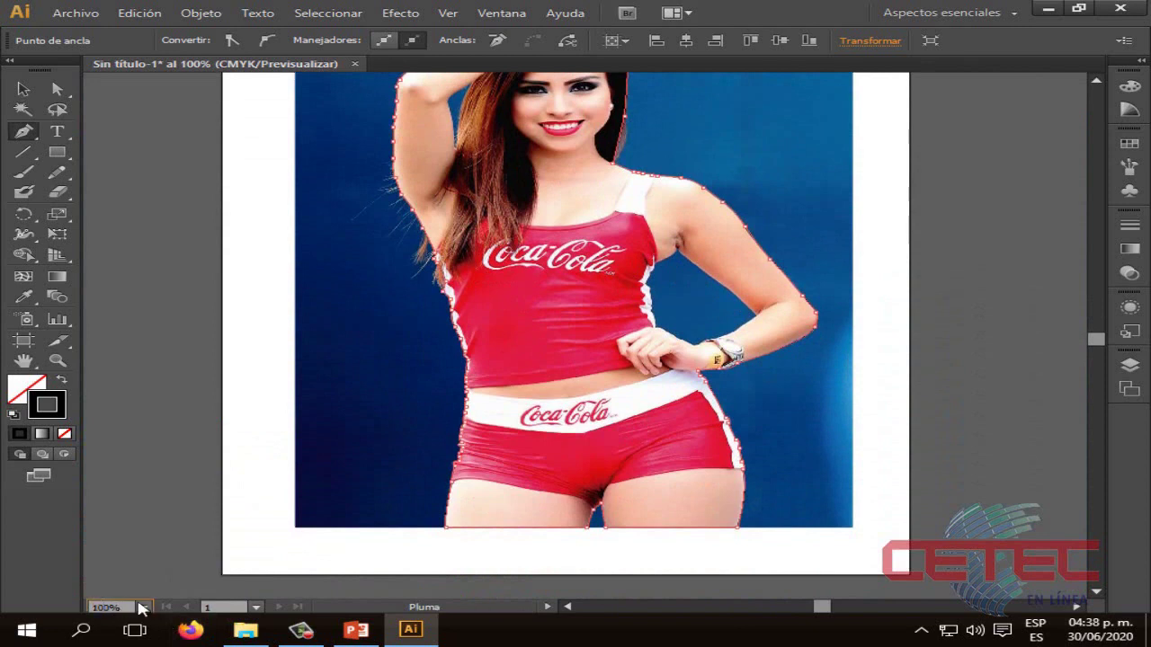
pyautogui.write('9')
pyautogui.press('Return')
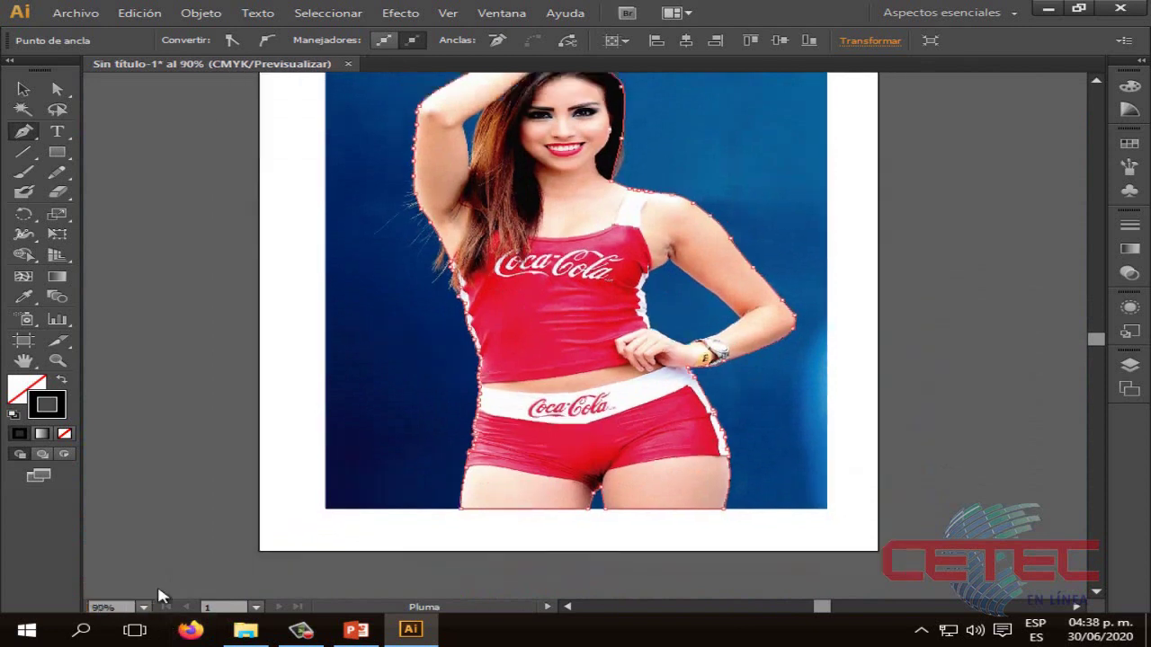
pyautogui.scroll(5, 505, 343)
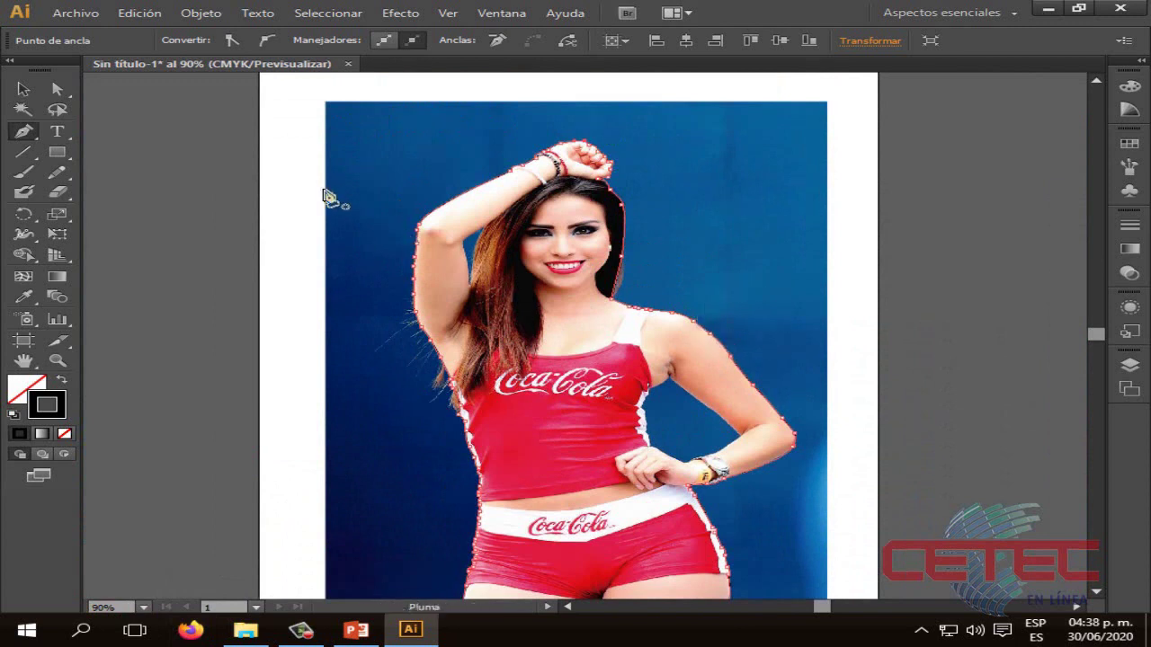
# Step: Fill the traced silhouette black, then change it to bright red in the Color Picker
pyautogui.click(27, 403)
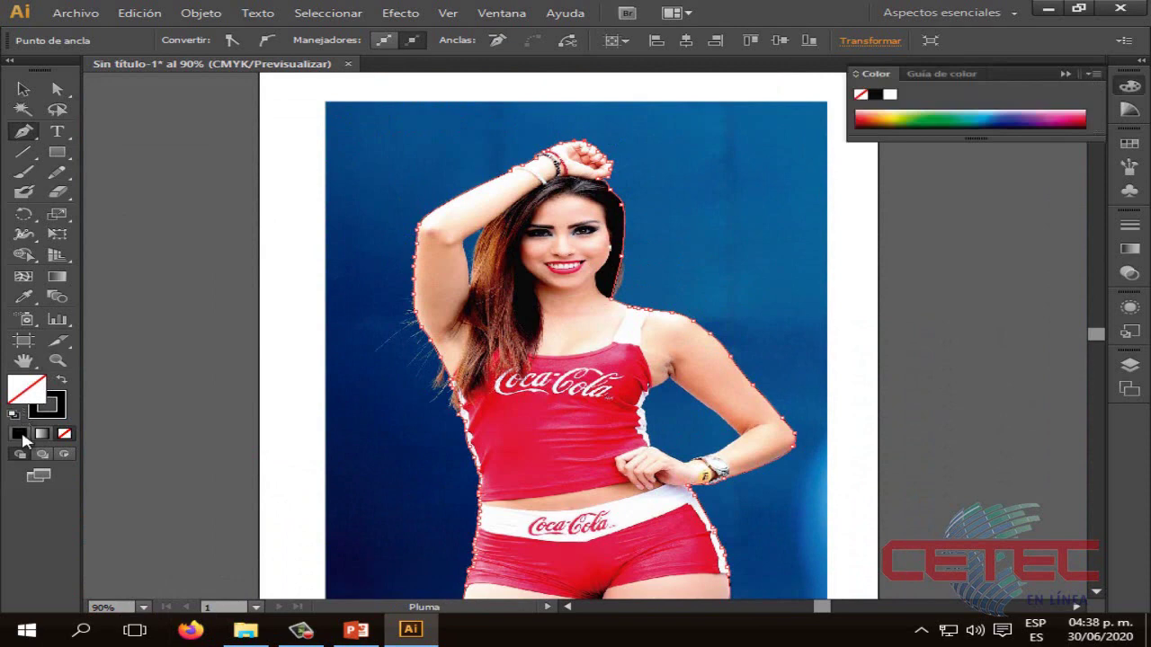
pyautogui.click(20, 434)
pyautogui.doubleClick(25, 387)
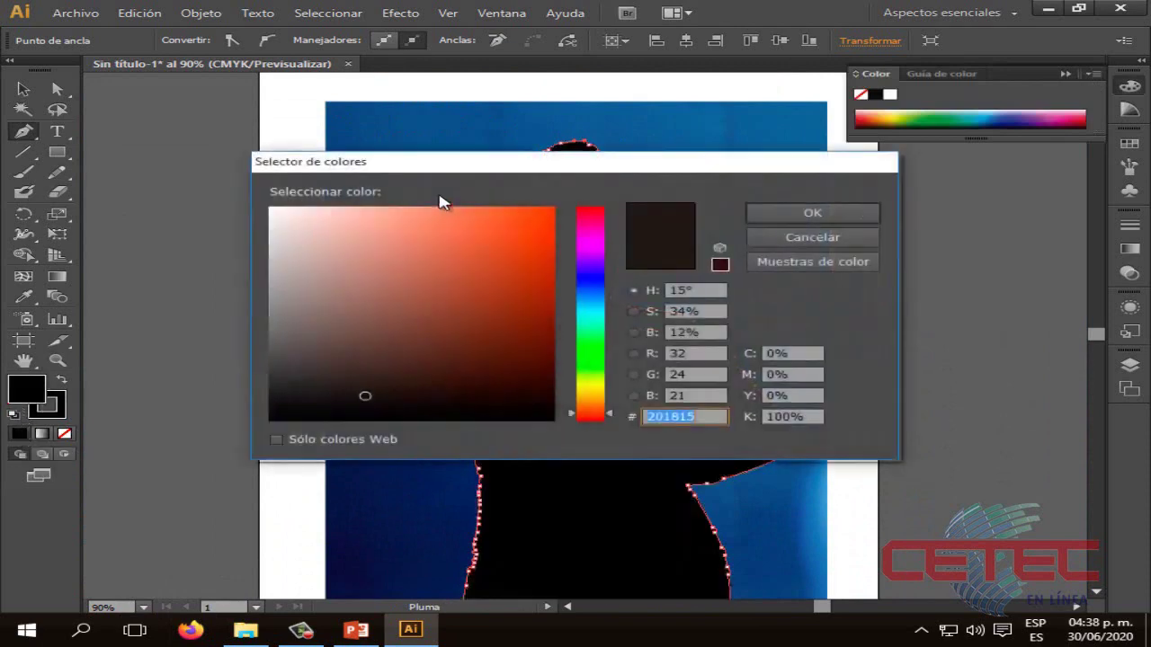
pyautogui.moveTo(534, 217); pyautogui.dragTo(550, 211)
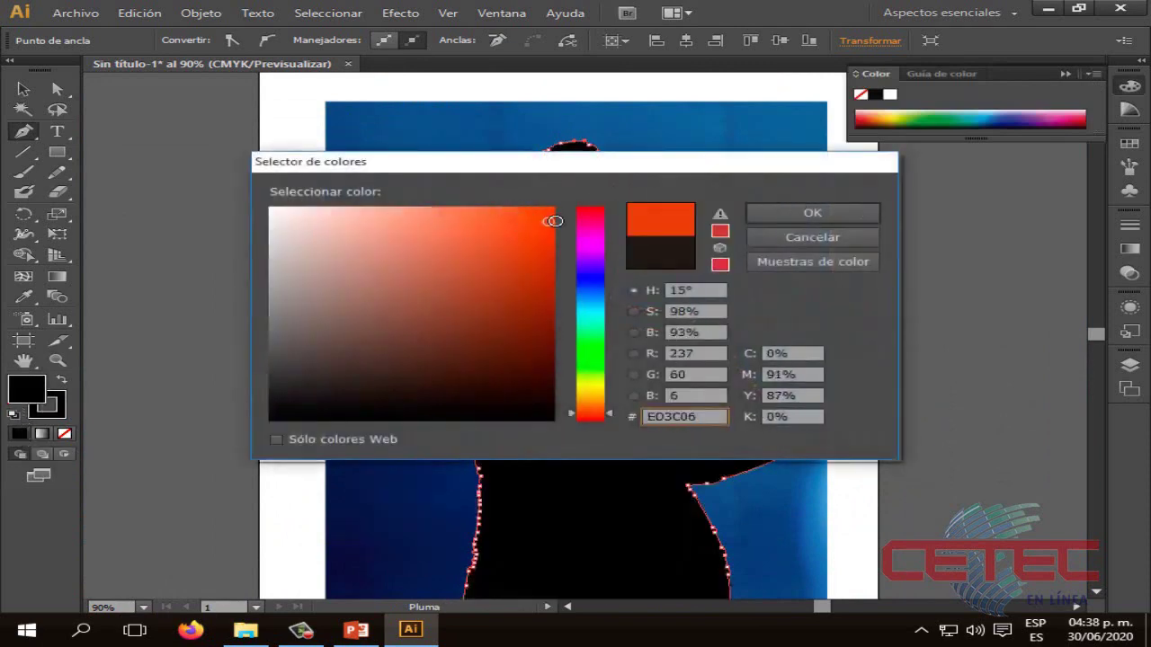
pyautogui.click(775, 213)
pyautogui.click(851, 249)
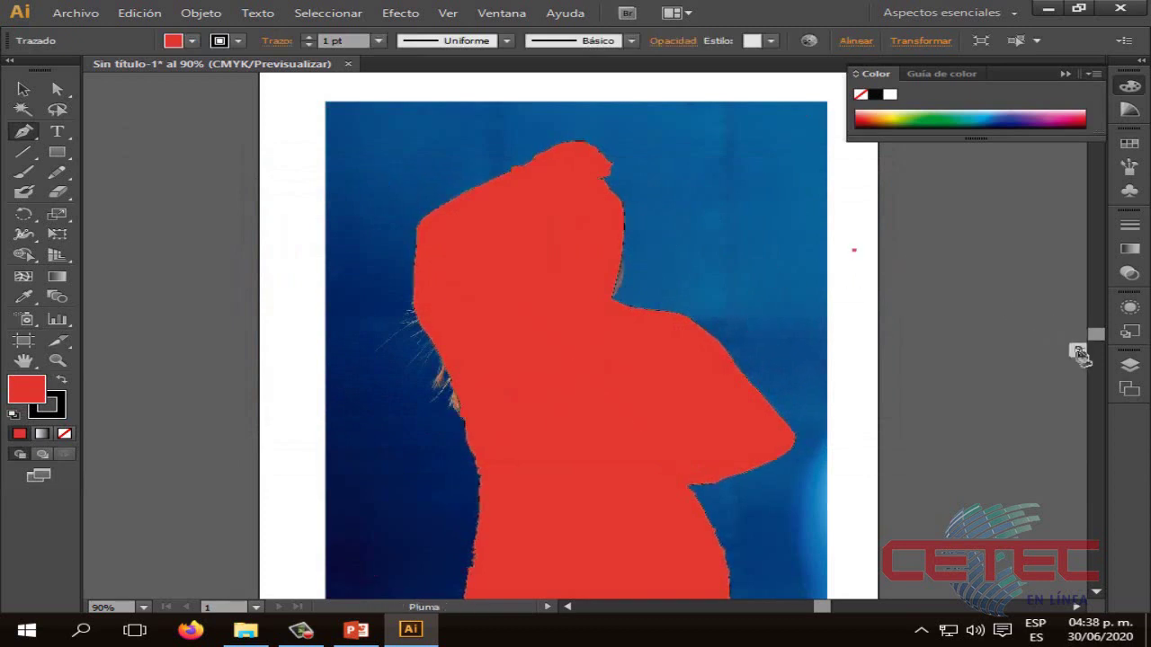
# Step: Reselect the red silhouette and set its fill to None so the photo shows through
pyautogui.click(23, 89)
pyautogui.click(821, 316)
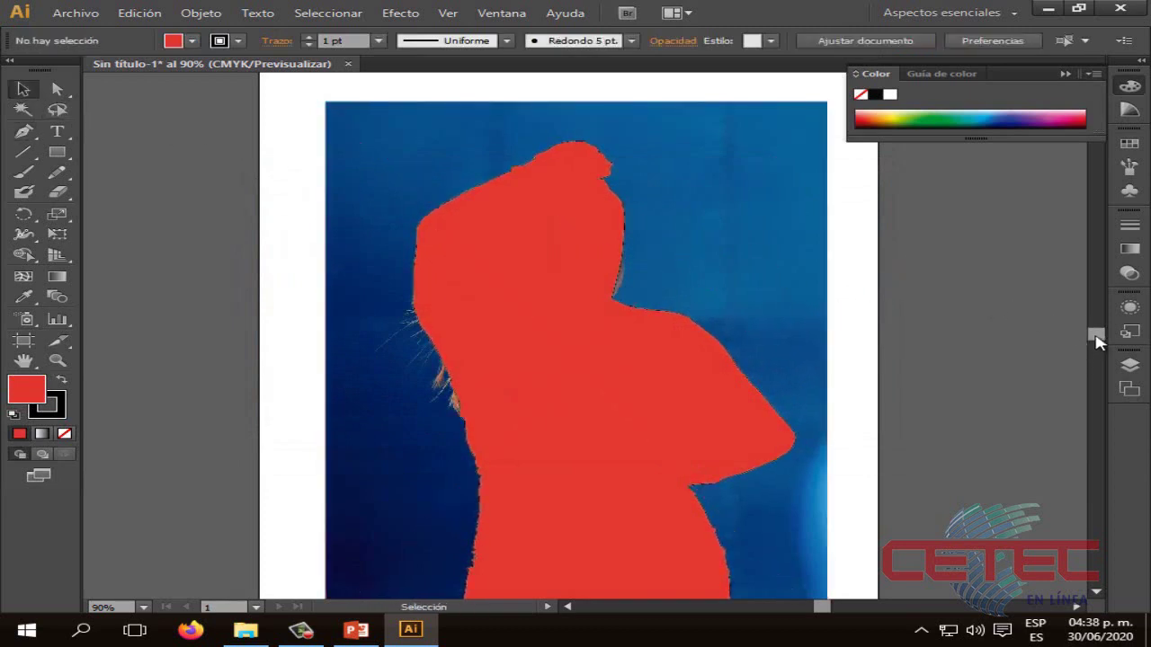
pyautogui.scroll(-2, 1097, 340)
pyautogui.scroll(-2, 1097, 340)
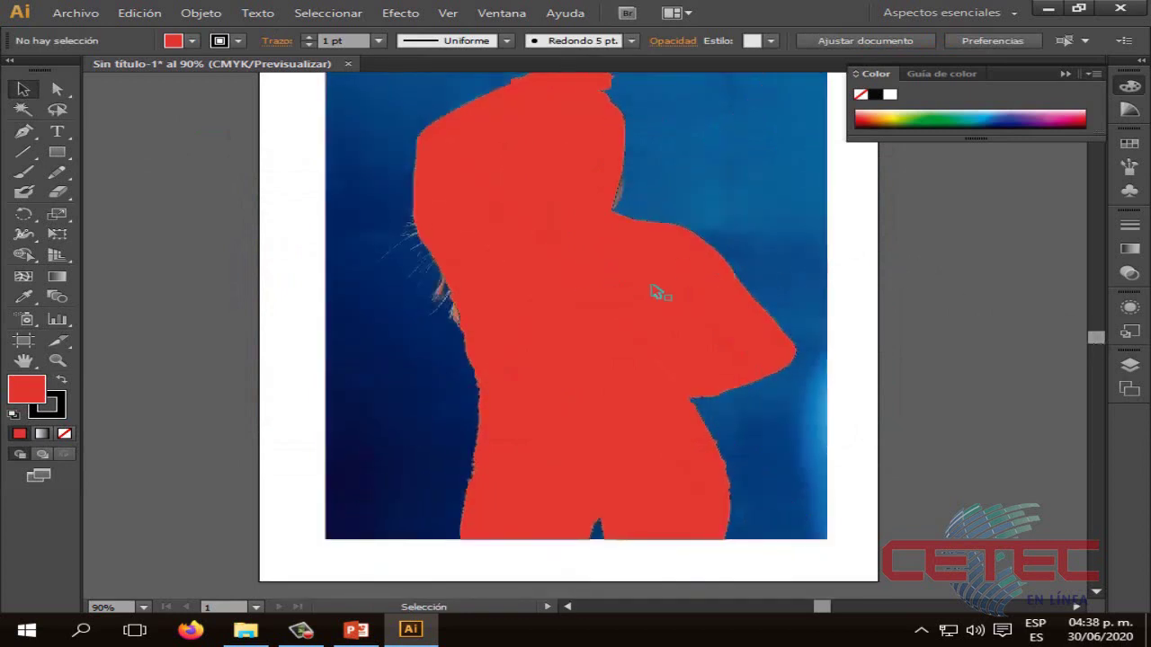
pyautogui.click(65, 434)
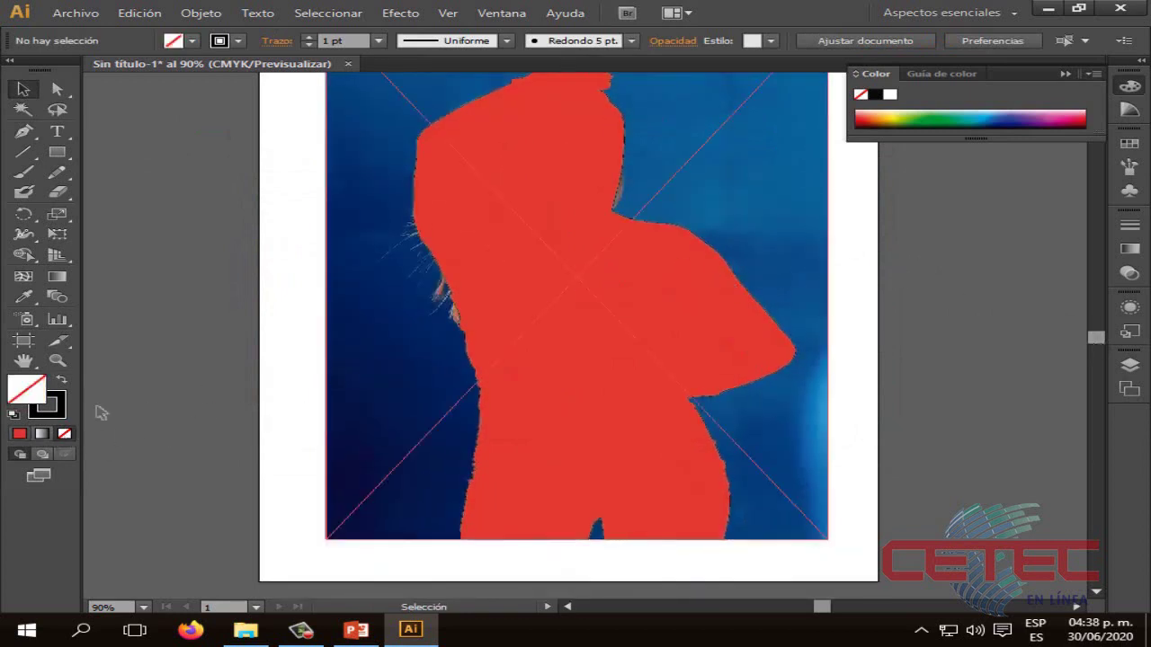
pyautogui.click(19, 434)
pyautogui.click(537, 373)
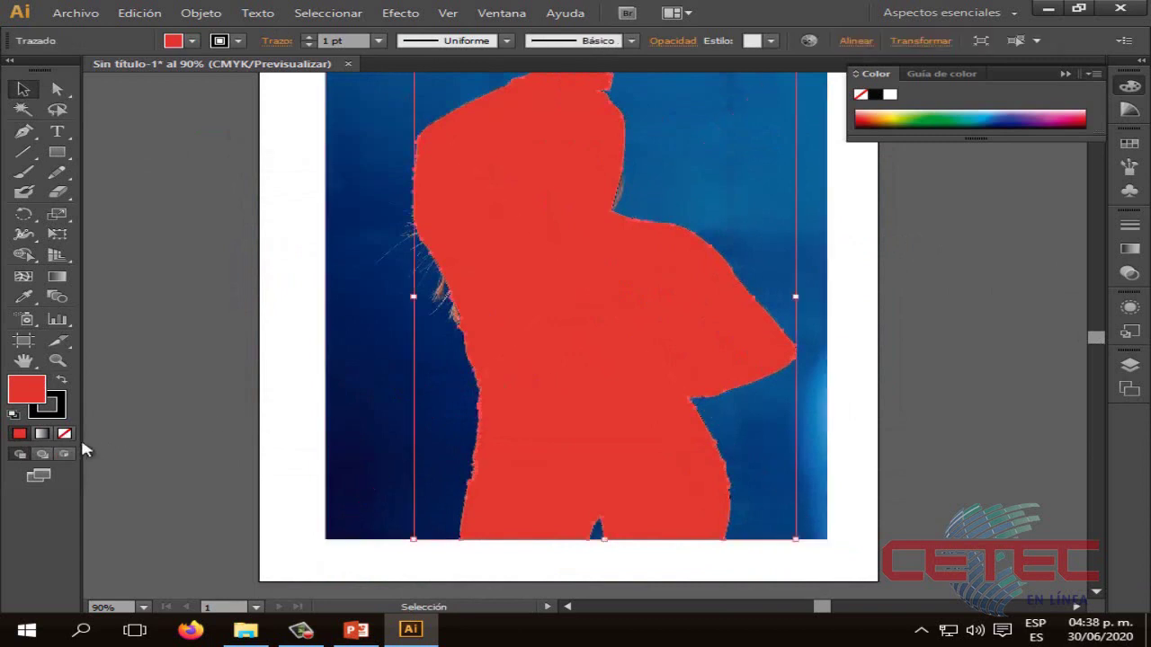
pyautogui.click(65, 435)
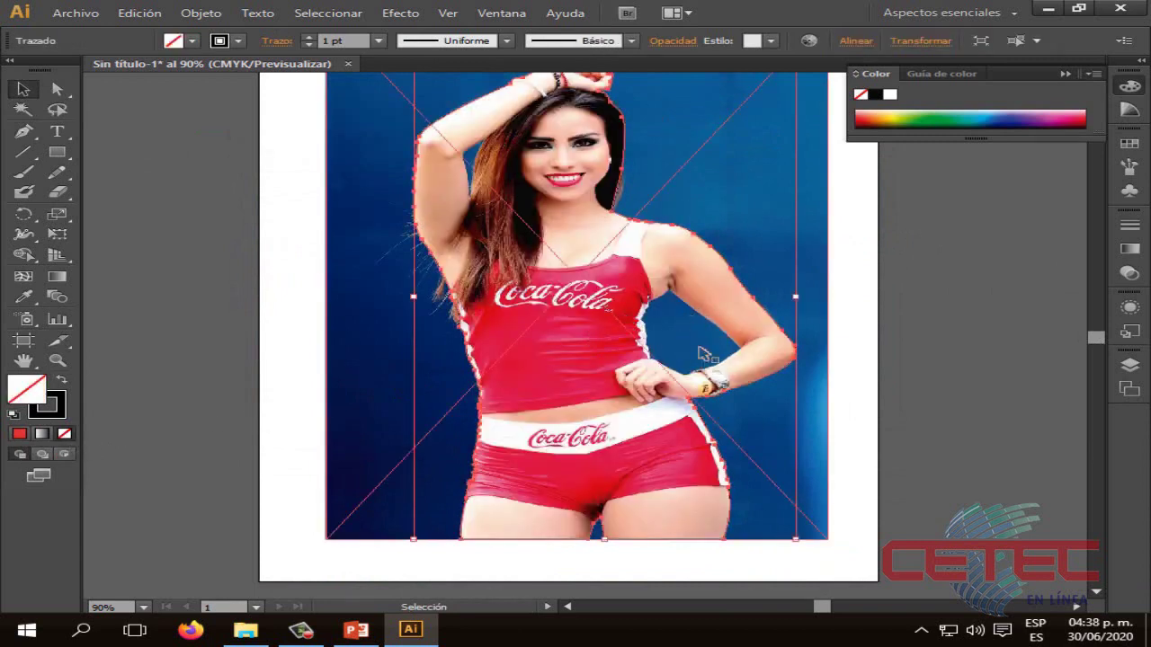
pyautogui.click(479, 158)
# Step: With the Pen tool active, set the fill colour to yellow in the Color Picker
pyautogui.press('p')
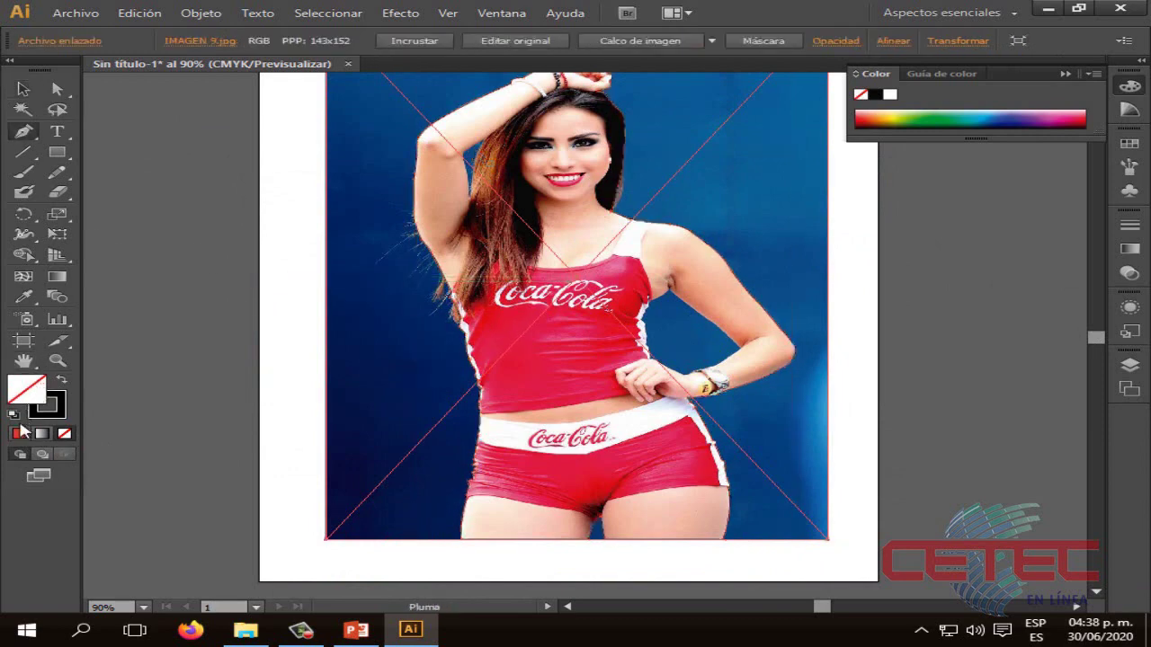
pyautogui.click(20, 434)
pyautogui.doubleClick(26, 388)
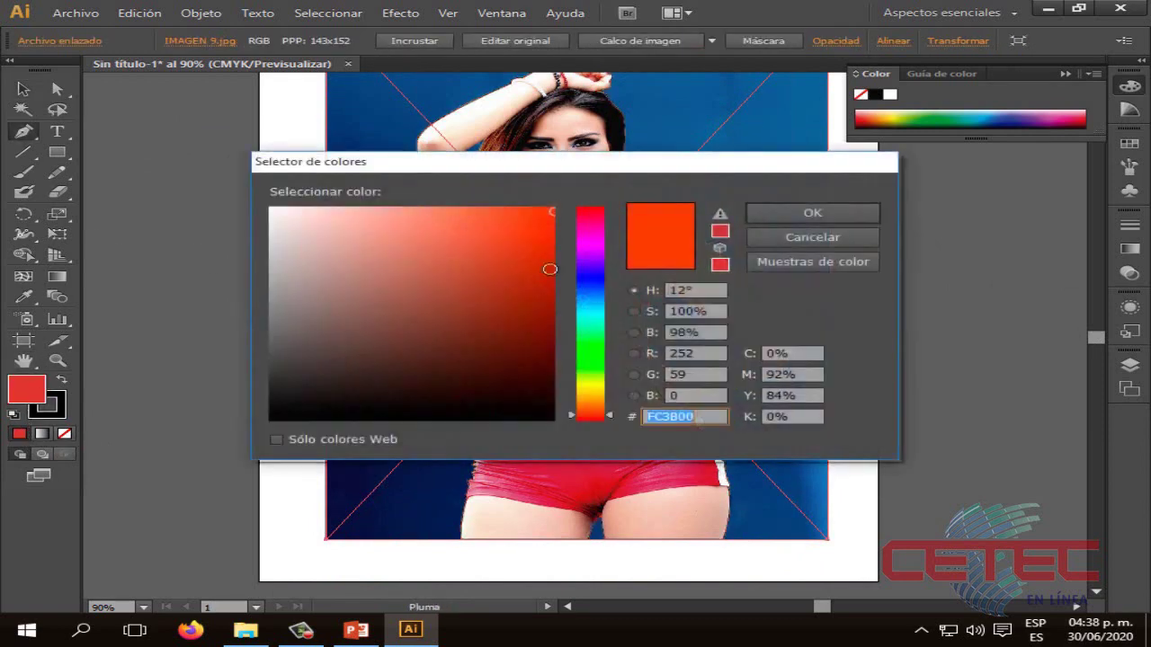
pyautogui.click(591, 383)
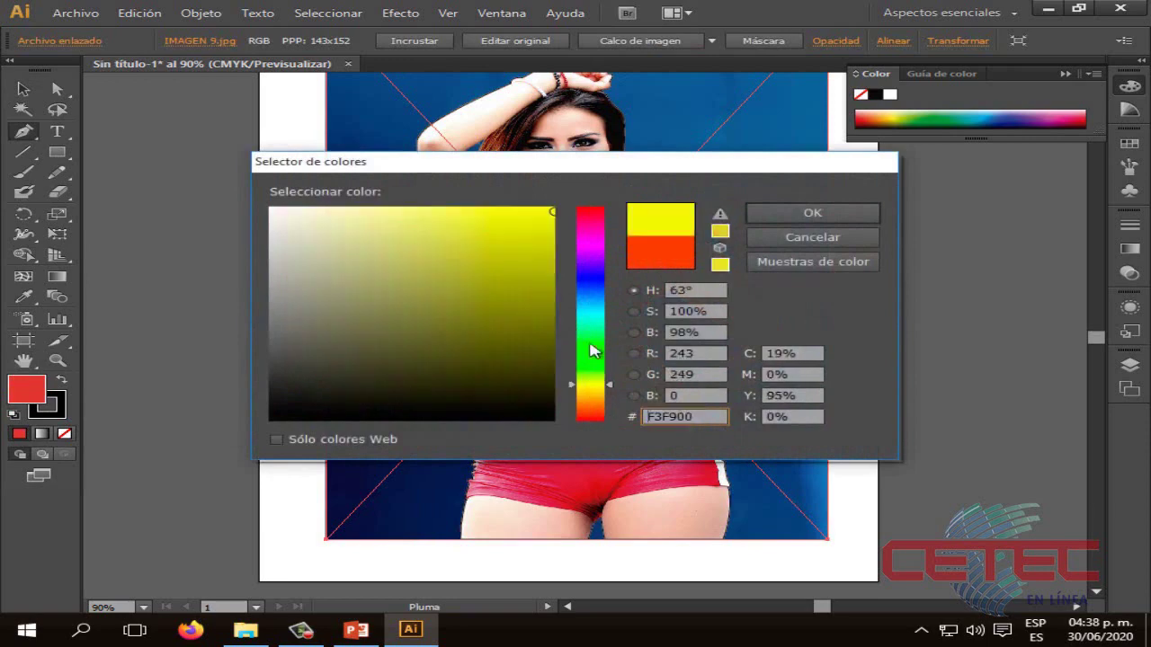
pyautogui.click(809, 213)
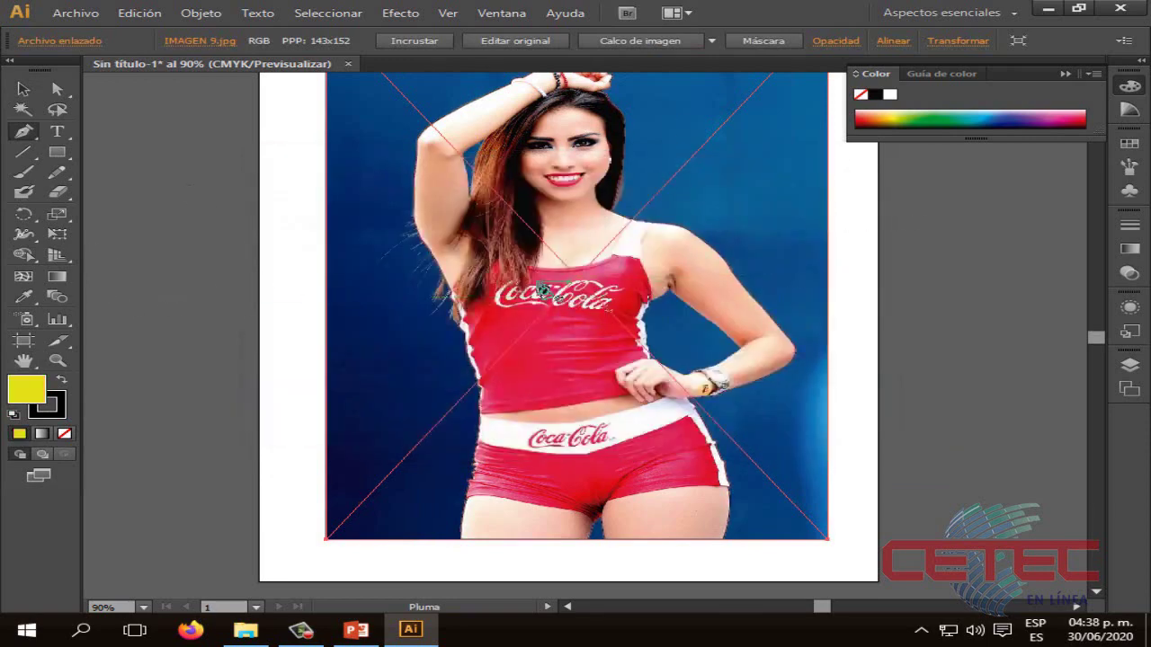
# Step: Zoom to 400% and trace a closed yellow shape over the gap between raised arm and hair
pyautogui.scroll(2, 494, 198)
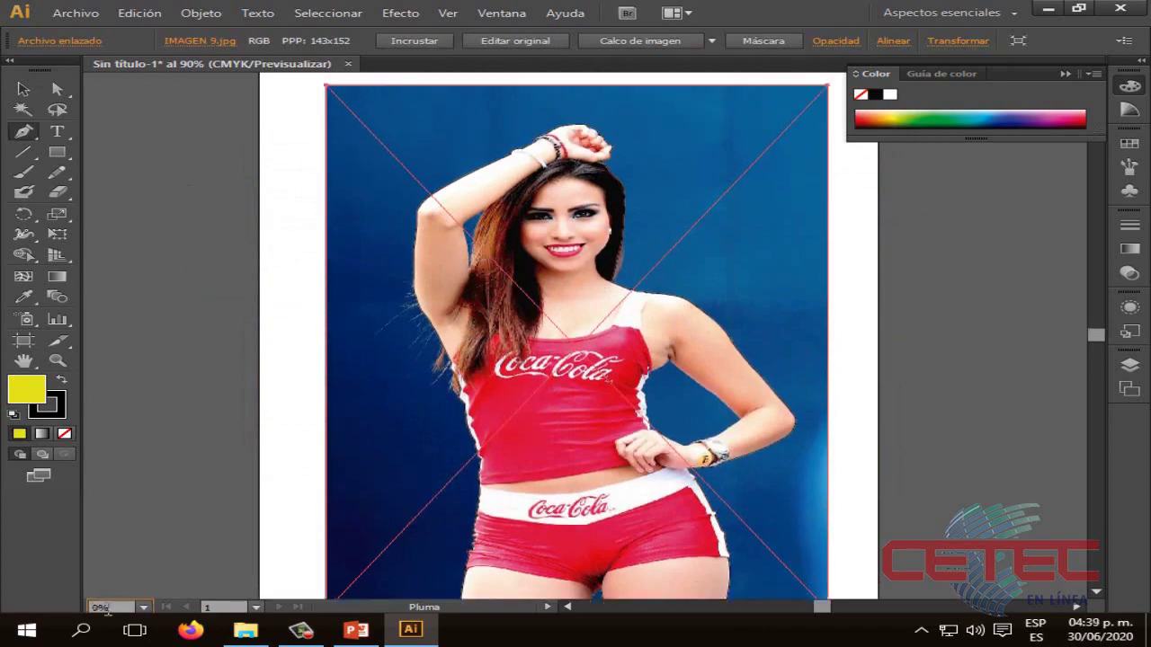
pyautogui.write('400')
pyautogui.press('Return')
pyautogui.hscroll(-5, 608, 191)
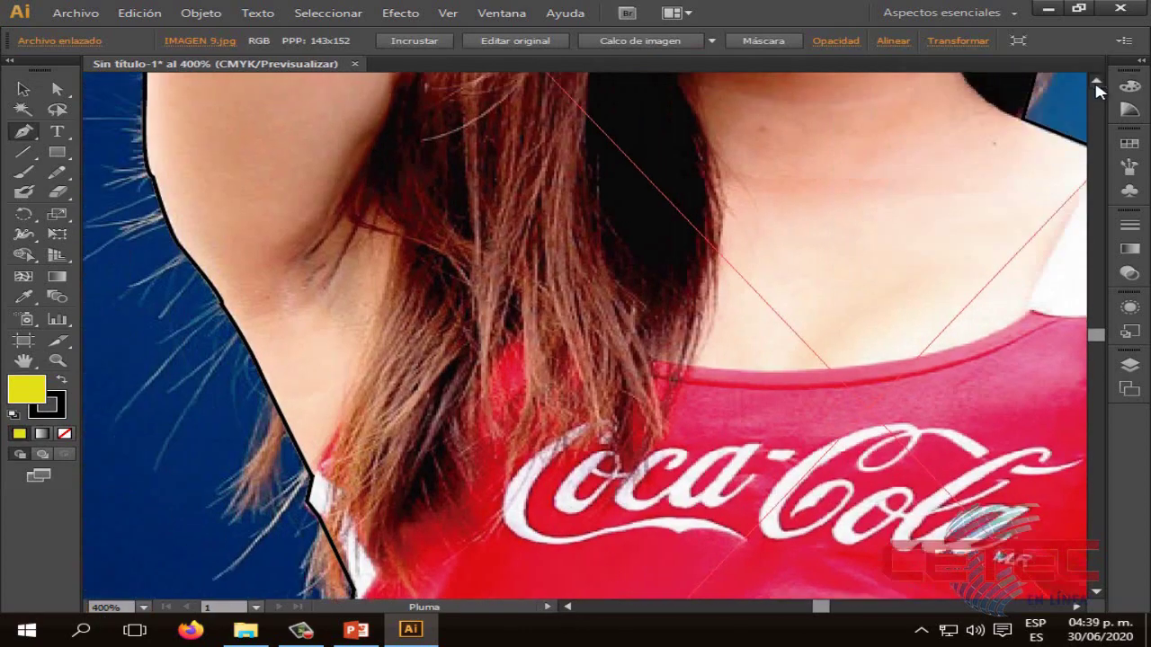
pyautogui.scroll(10, 608, 191)
pyautogui.click(466, 268)
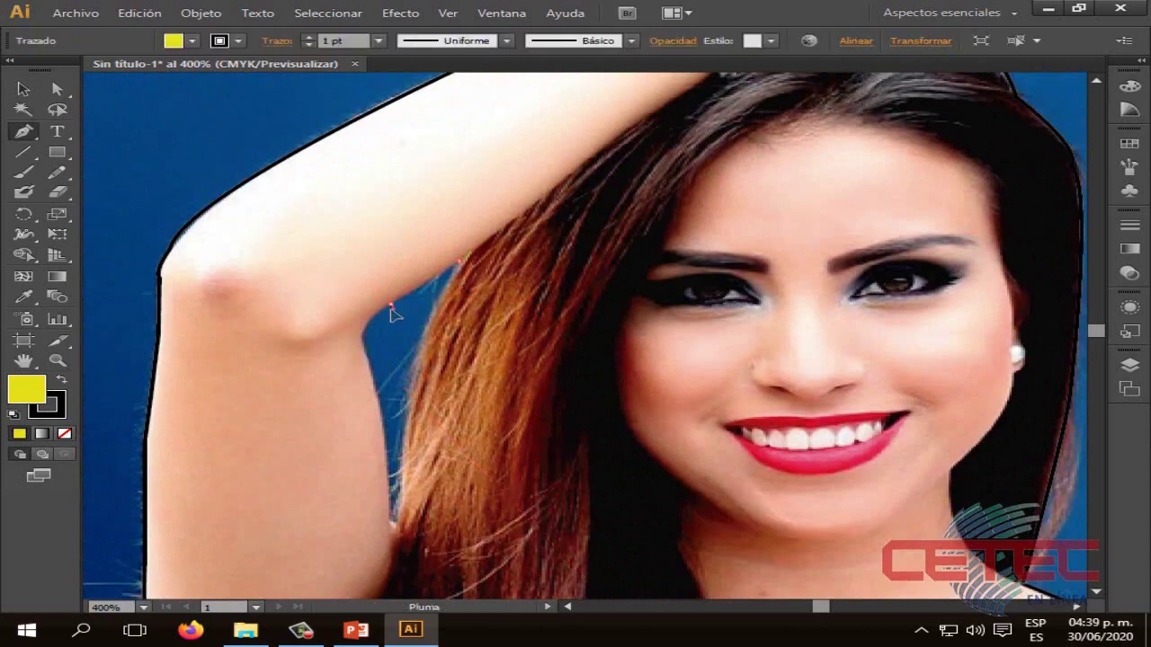
pyautogui.moveTo(392, 302)
pyautogui.mouseDown()
pyautogui.moveTo(370, 342)
pyautogui.moveTo(396, 501)
pyautogui.moveTo(396, 486)
pyautogui.mouseUp()
pyautogui.scroll(-1, 372, 348)
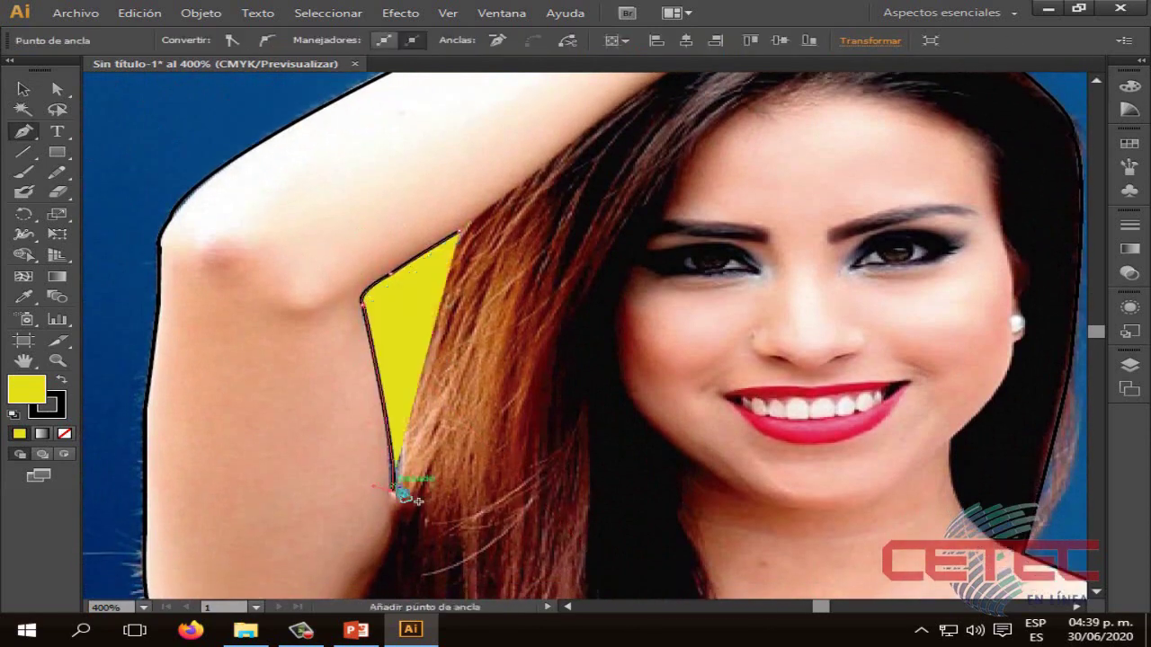
pyautogui.scroll(-1, 406, 471)
pyautogui.click(405, 471)
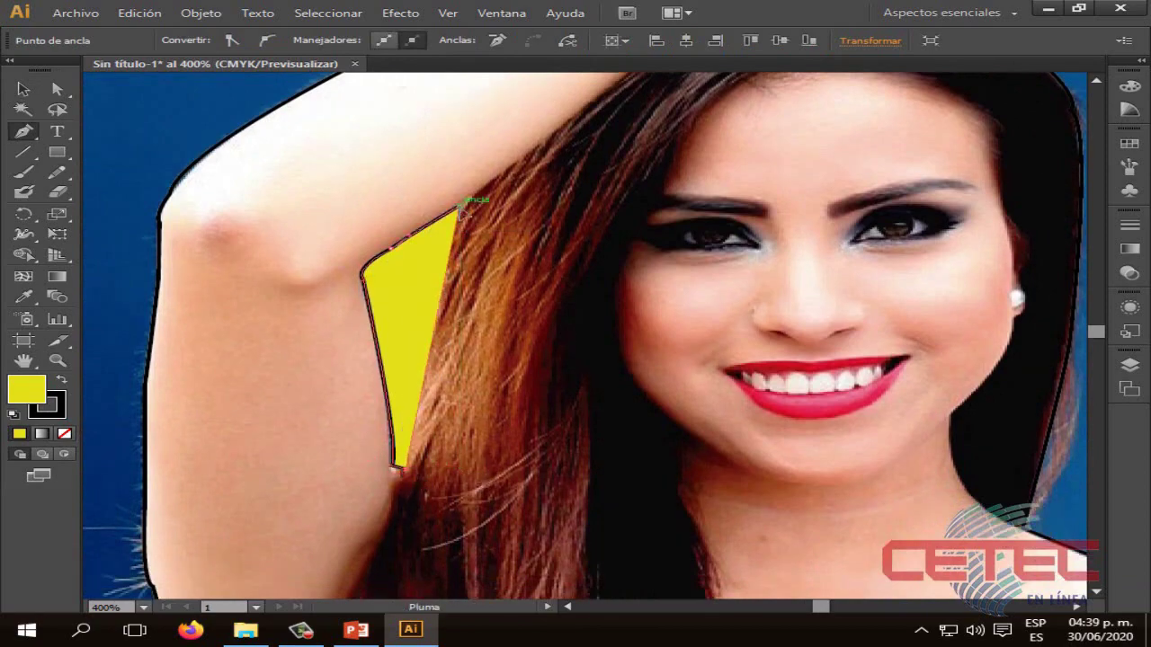
pyautogui.press('v')
pyautogui.click(510, 338)
pyautogui.scroll(-1, 510, 338)
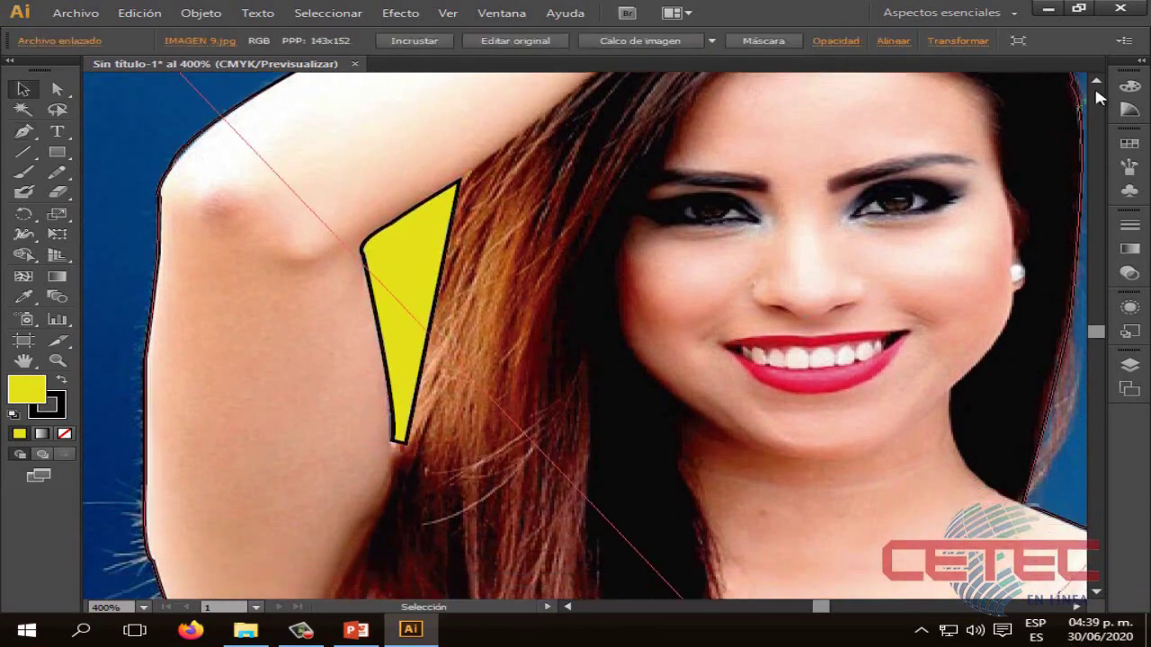
# Step: Start a new yellow shape at the armpit and curve it down the shirt edge
pyautogui.click(1096, 593)
pyautogui.click(1077, 608)
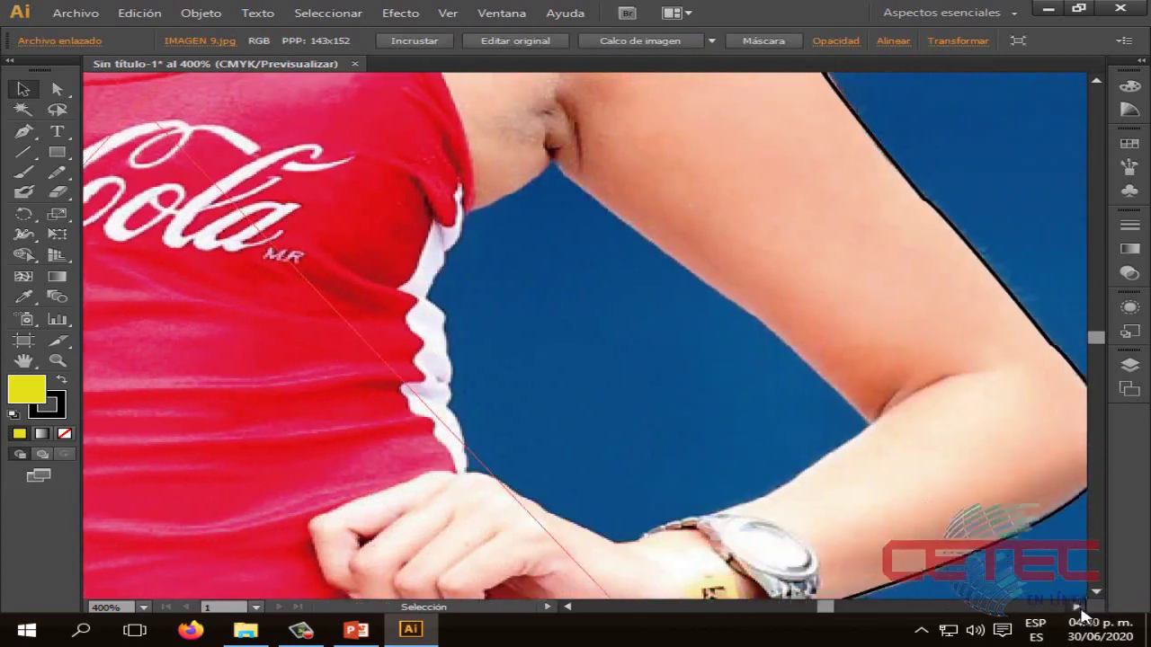
pyautogui.press('p')
pyautogui.click(468, 163)
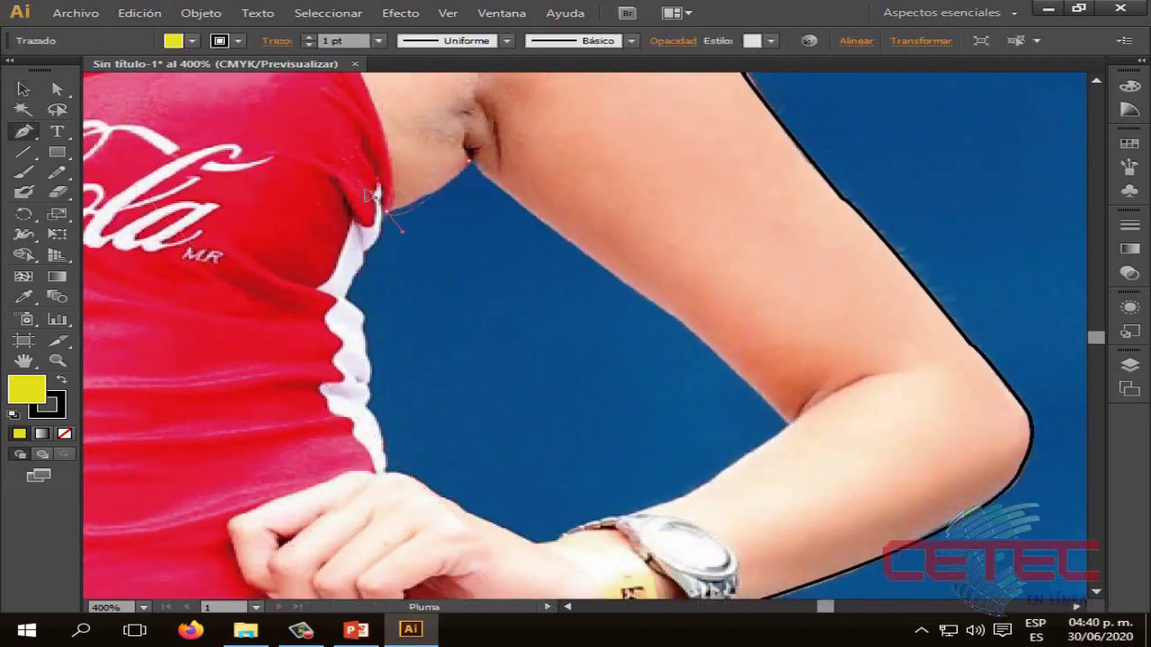
pyautogui.click(388, 216)
pyautogui.moveTo(368, 256)
pyautogui.mouseDown()
pyautogui.moveTo(335, 295)
pyautogui.moveTo(335, 337)
pyautogui.moveTo(352, 344)
pyautogui.mouseUp()
pyautogui.scroll(-2, 351, 344)
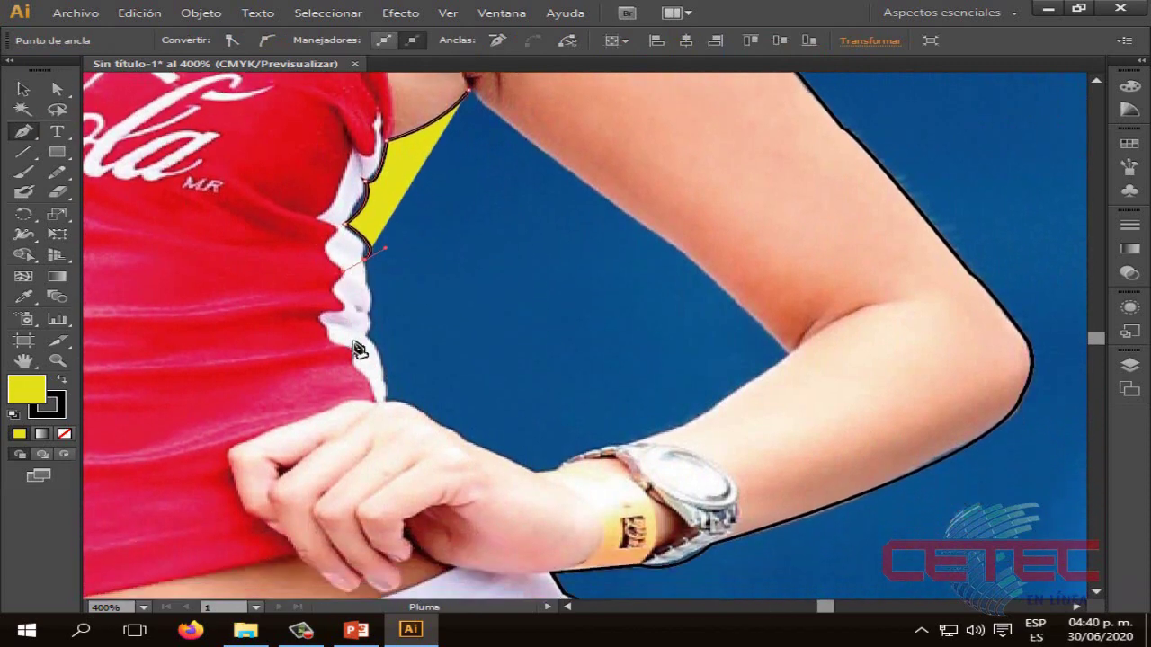
pyautogui.click(360, 269)
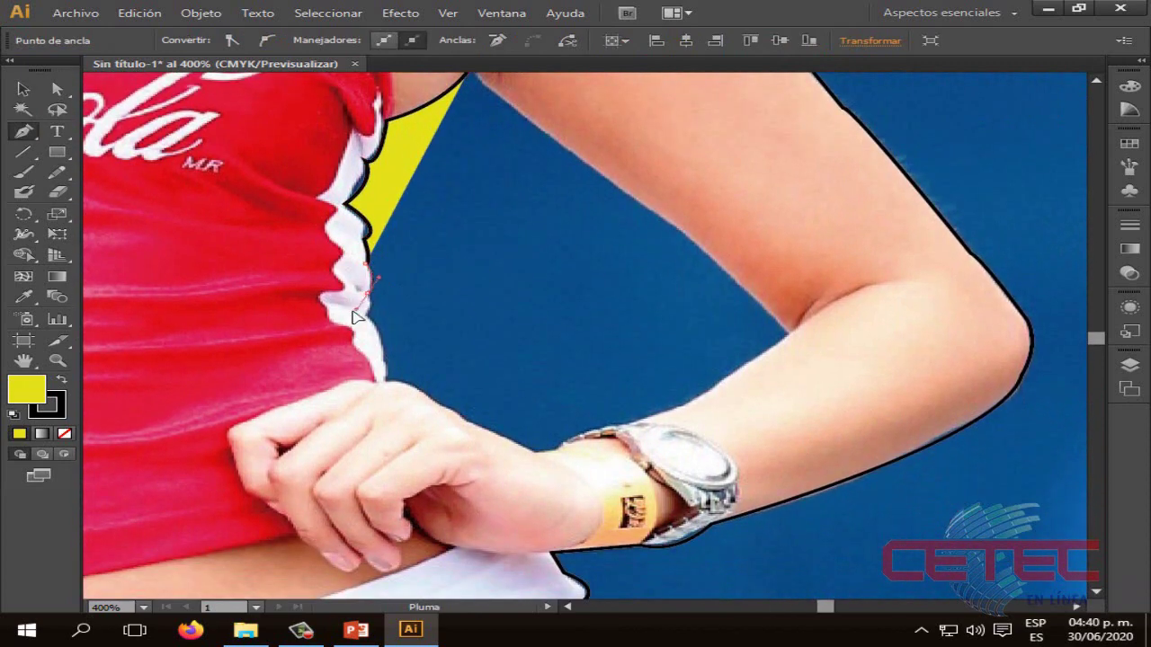
pyautogui.scroll(-2, 357, 316)
pyautogui.moveTo(369, 250)
pyautogui.mouseDown()
pyautogui.moveTo(387, 310)
pyautogui.moveTo(357, 338)
pyautogui.mouseUp()
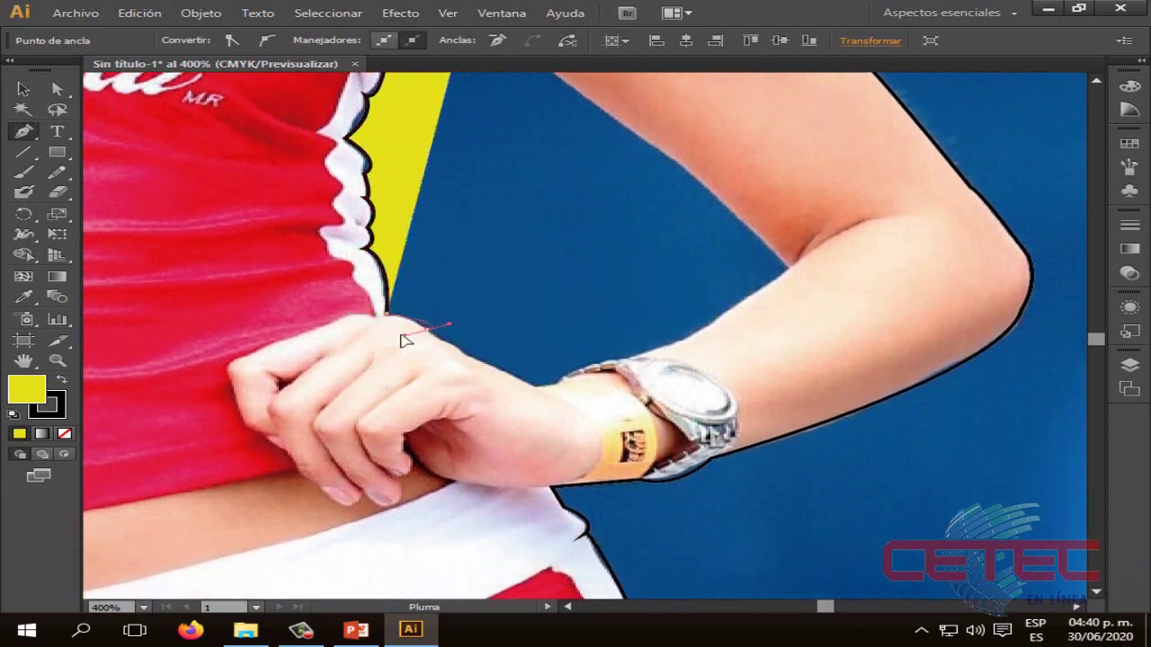
# Step: Continue the shape along the wrist, forearm, elbow crease and upper arm back to the armpit
pyautogui.moveTo(423, 322); pyautogui.dragTo(450, 346)
pyautogui.moveTo(532, 382); pyautogui.dragTo(581, 365)
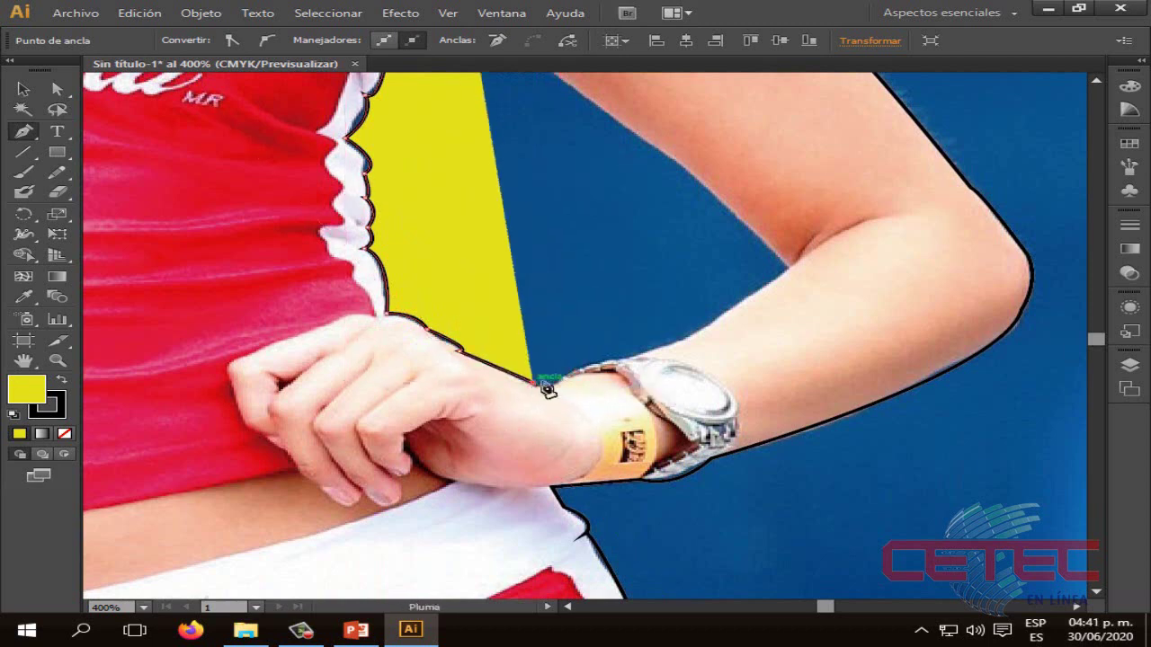
pyautogui.click(628, 363)
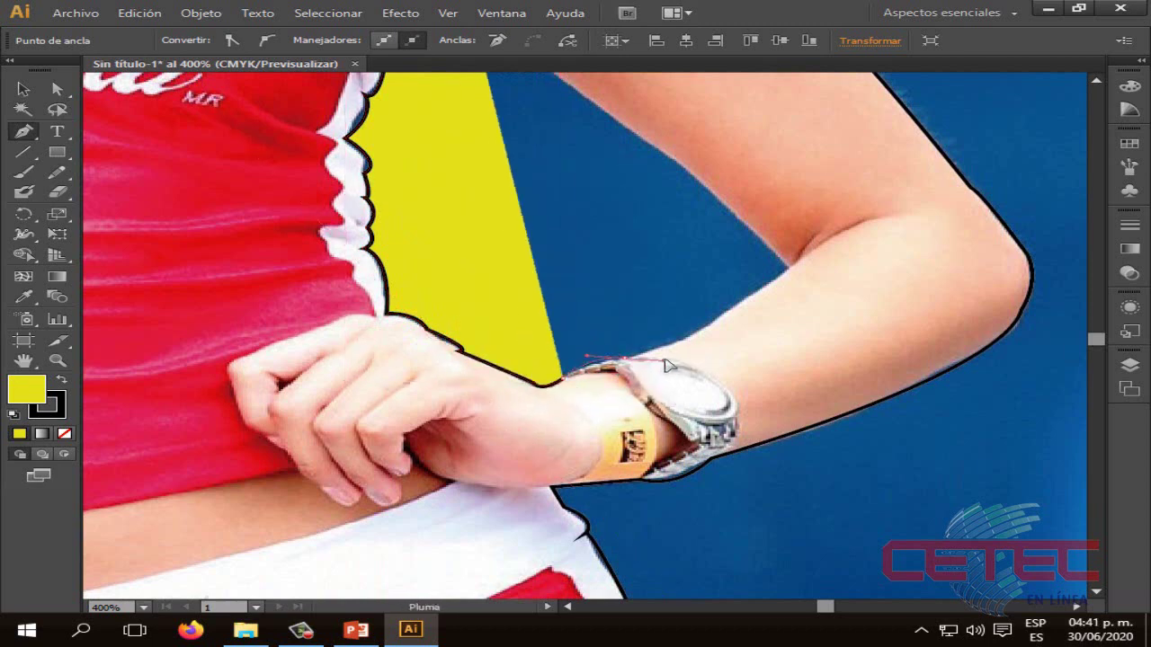
pyautogui.moveTo(666, 364); pyautogui.dragTo(656, 362)
pyautogui.moveTo(790, 267); pyautogui.dragTo(803, 209)
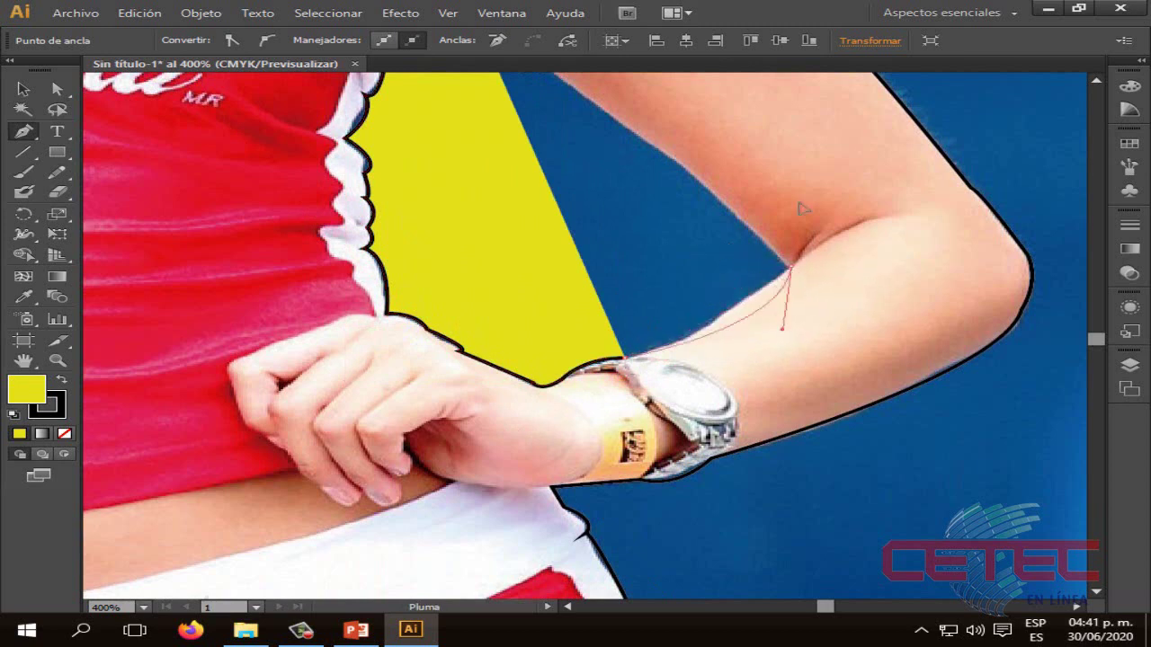
pyautogui.hotkey('ctrl', 'z')
pyautogui.moveTo(710, 329); pyautogui.dragTo(734, 313)
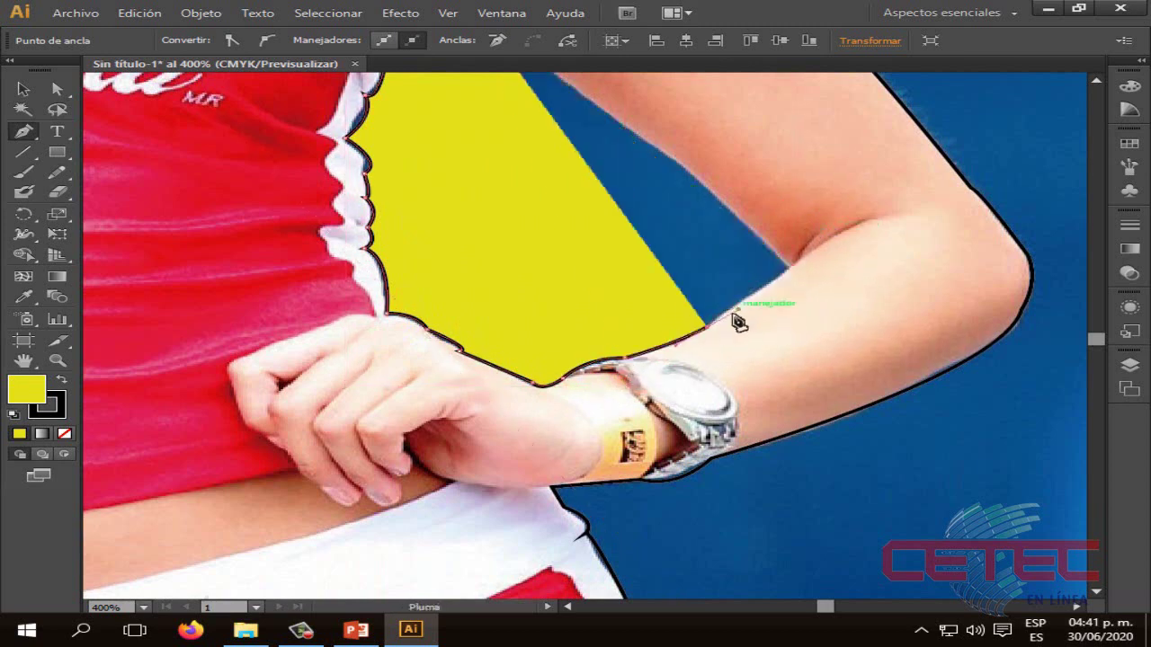
pyautogui.click(790, 267)
pyautogui.scroll(1, 796, 287)
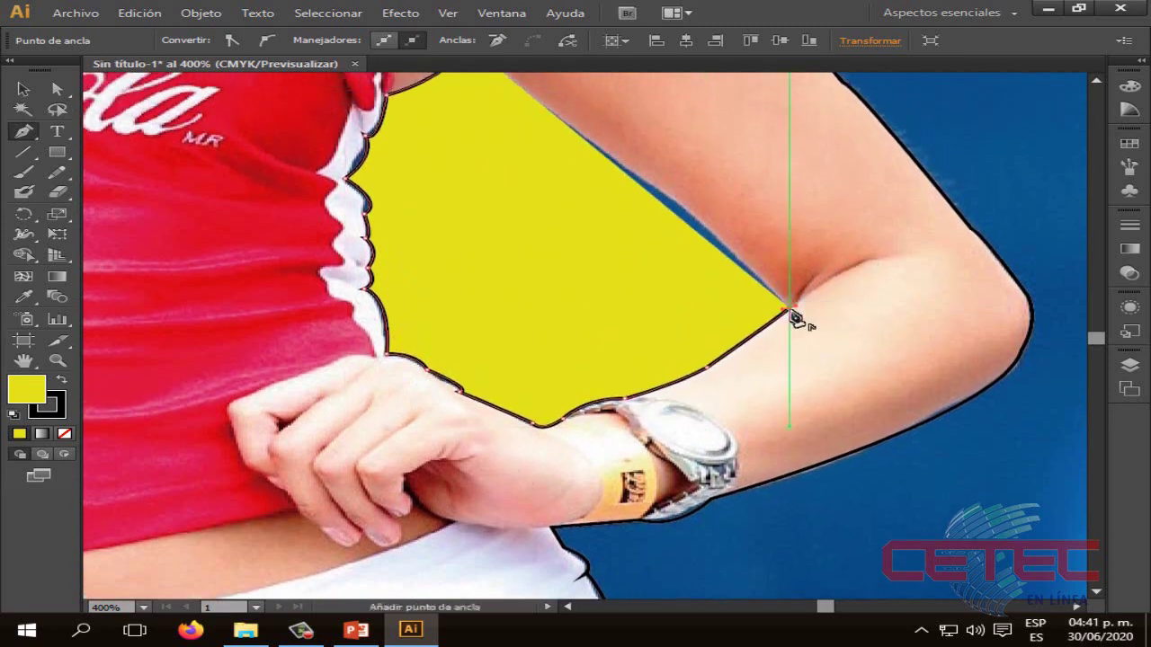
pyautogui.click(701, 232)
pyautogui.scroll(1, 700, 243)
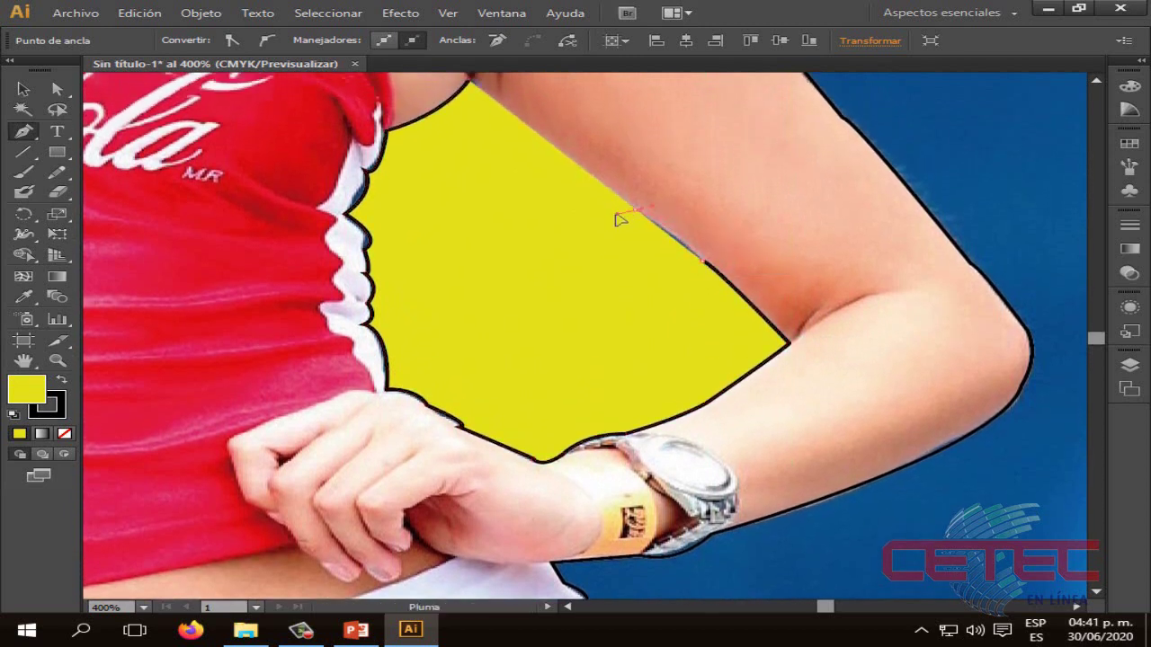
pyautogui.scroll(1, 635, 224)
pyautogui.click(469, 123)
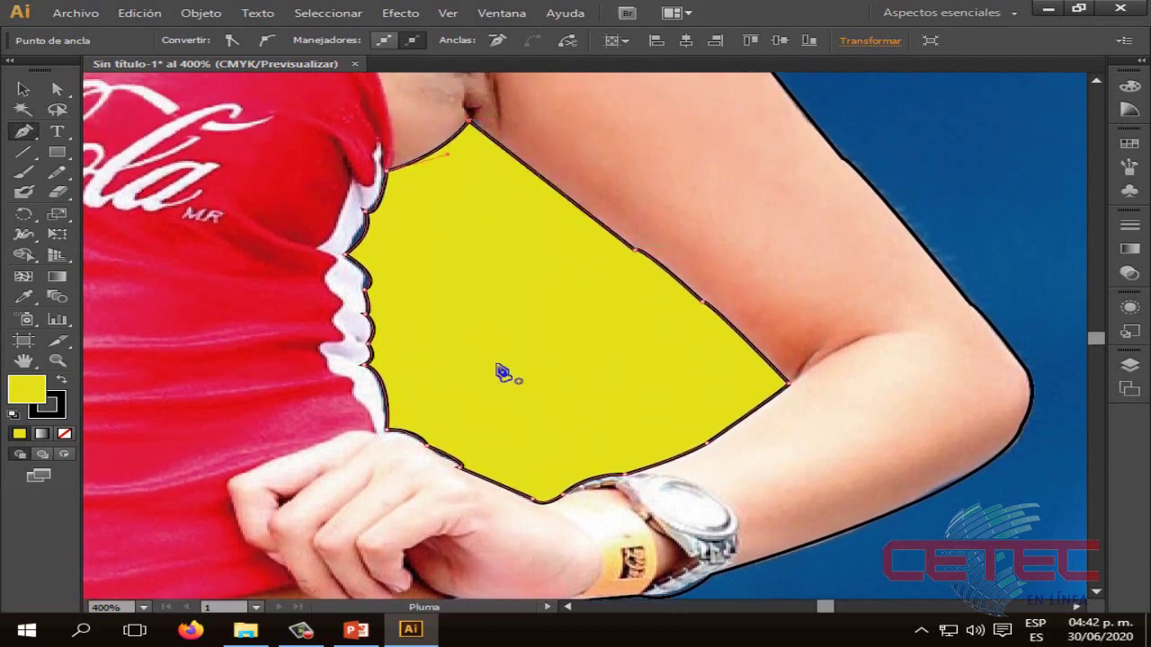
pyautogui.click(23, 88)
# Step: Zoom out to the whole artboard and give the traced silhouette outline a red fill
pyautogui.hotkey('ctrl', '0')
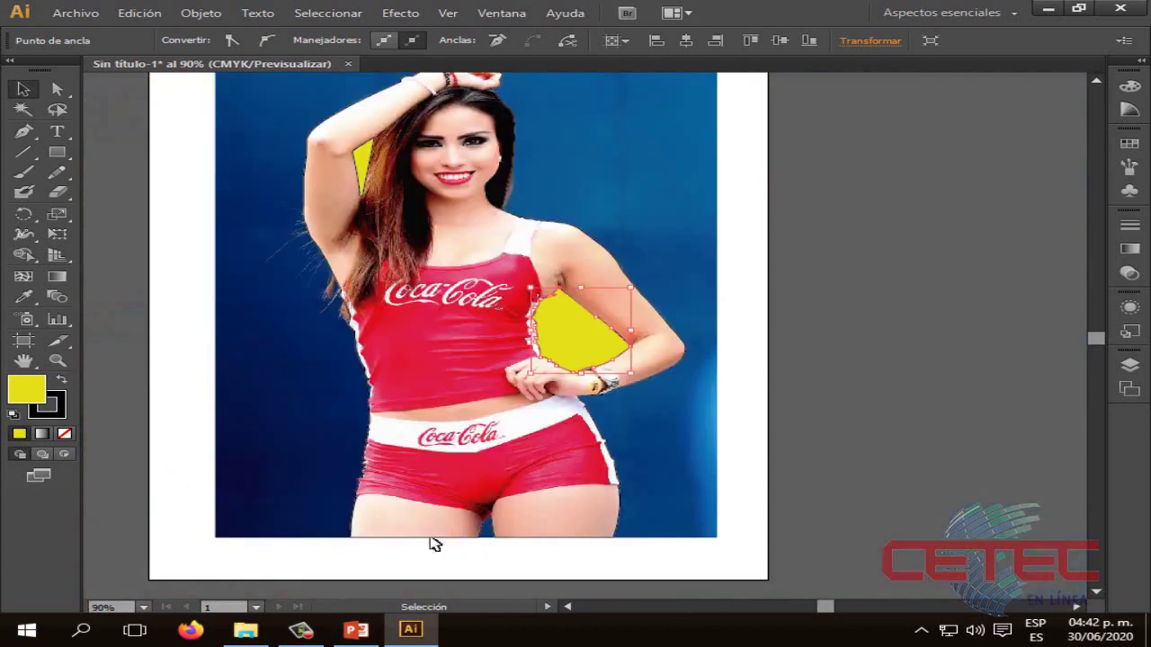
pyautogui.click(424, 549)
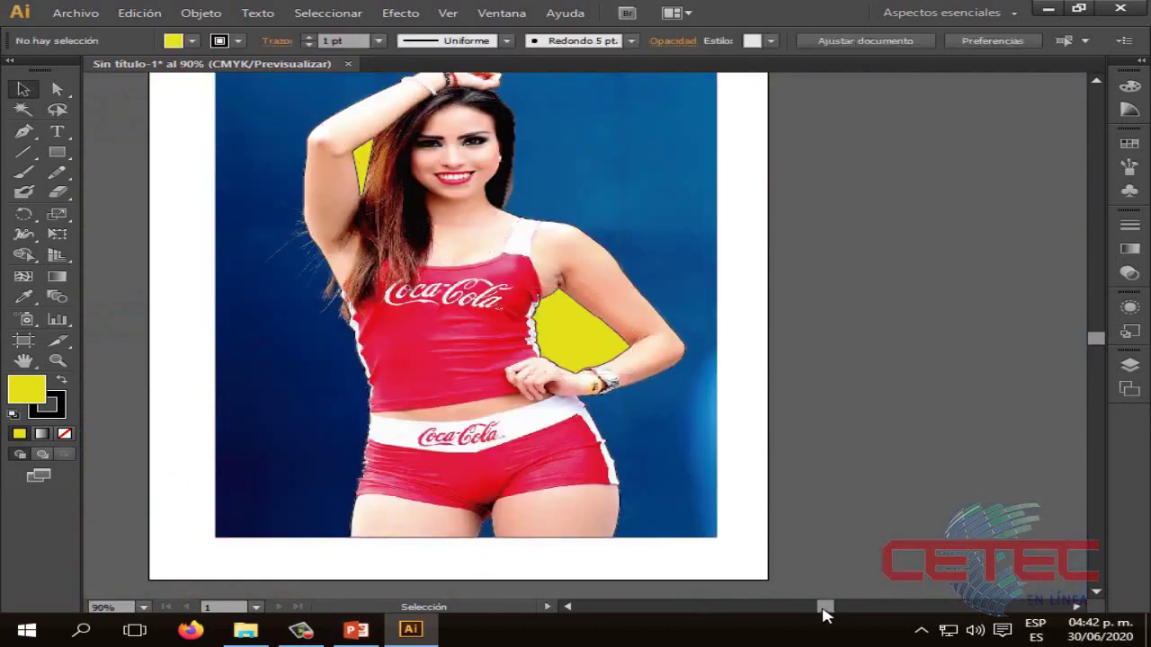
pyautogui.click(403, 414)
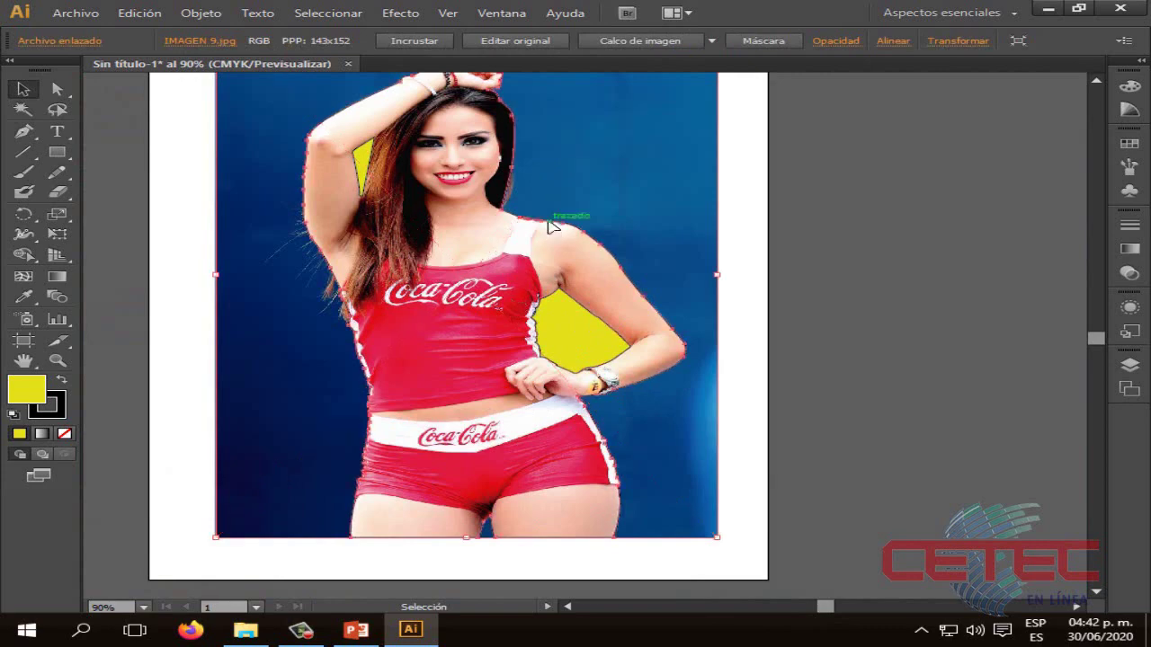
pyautogui.click(552, 226)
pyautogui.click(17, 434)
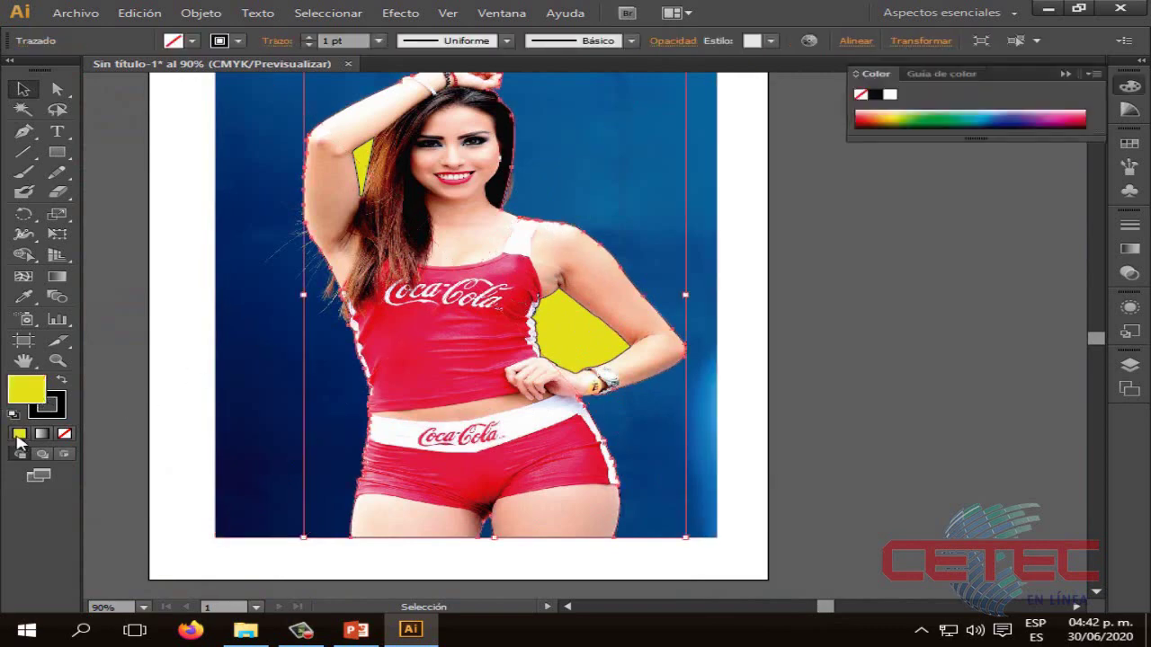
pyautogui.doubleClick(27, 390)
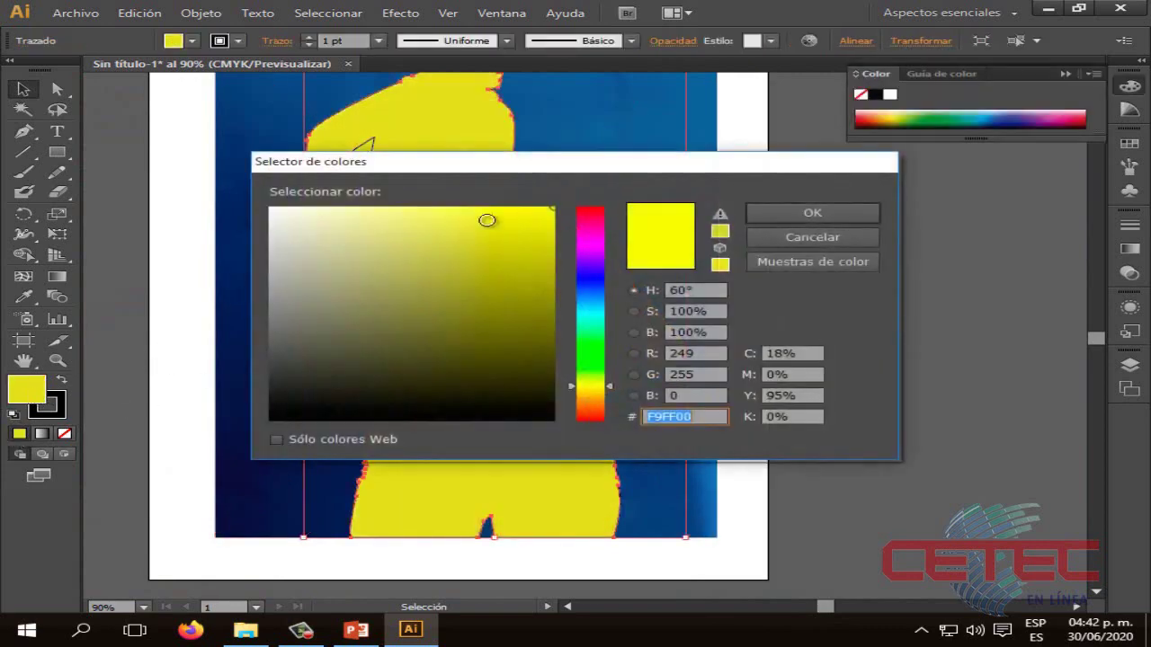
pyautogui.click(589, 217)
pyautogui.click(812, 213)
# Step: Collapse the colour panel and marquee-select the photo together with all shapes over it
pyautogui.click(724, 259)
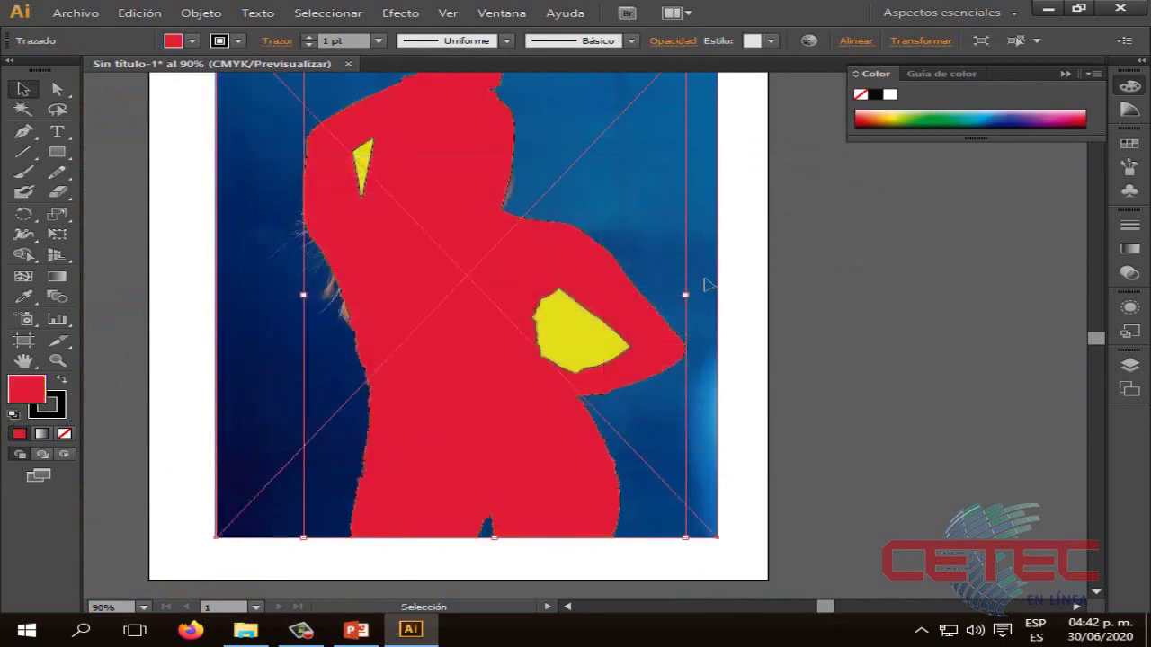
pyautogui.moveTo(828, 613); pyautogui.dragTo(826, 610)
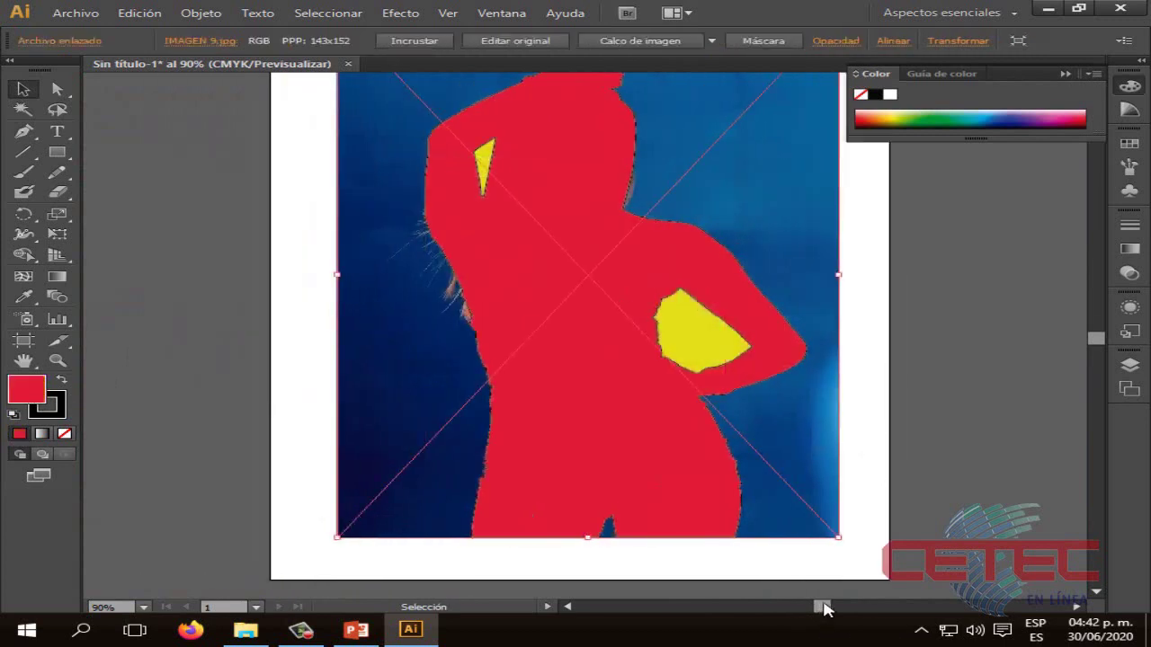
pyautogui.scroll(3, 881, 357)
pyautogui.scroll(-1, 881, 364)
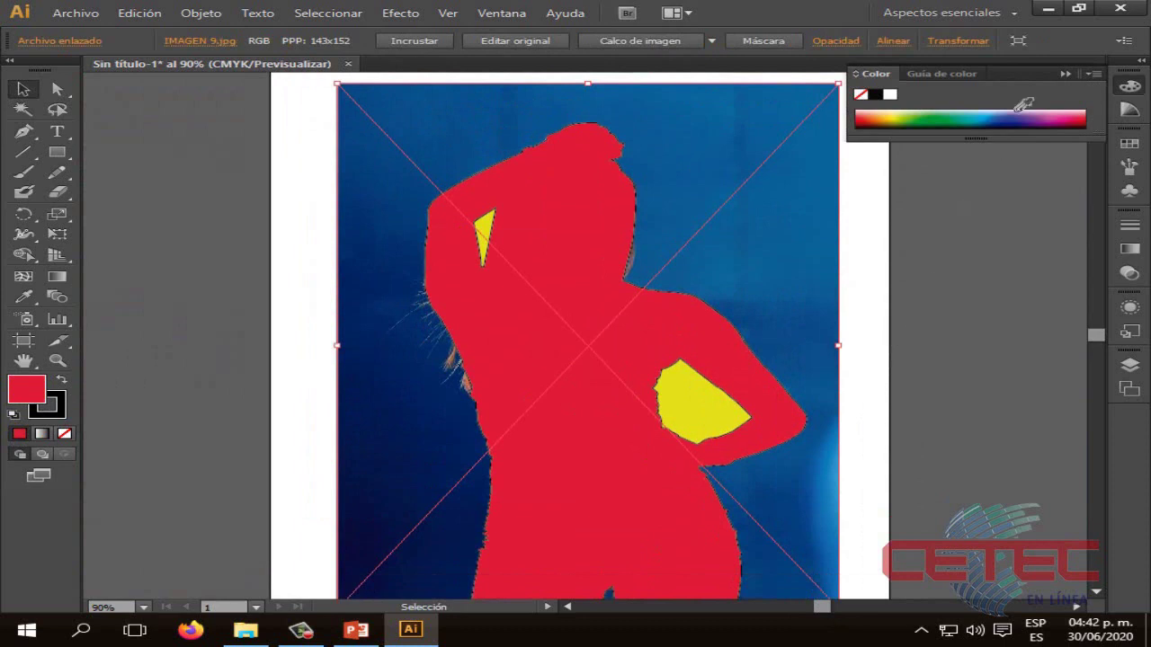
pyautogui.click(1065, 74)
pyautogui.click(886, 334)
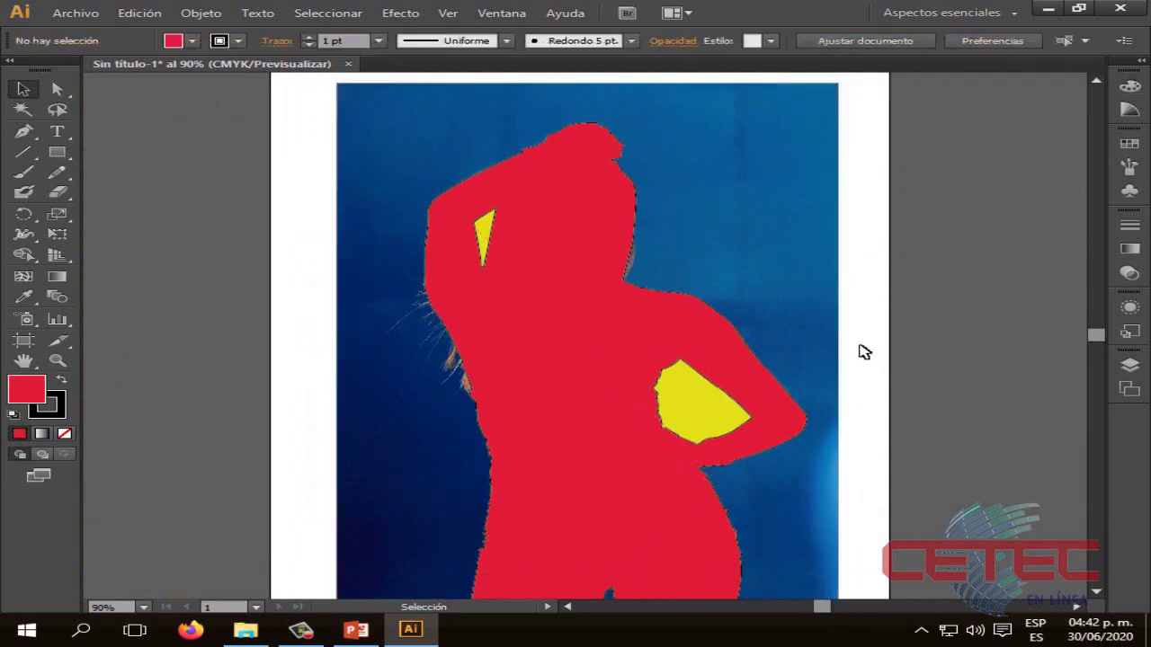
pyautogui.scroll(-1, 854, 355)
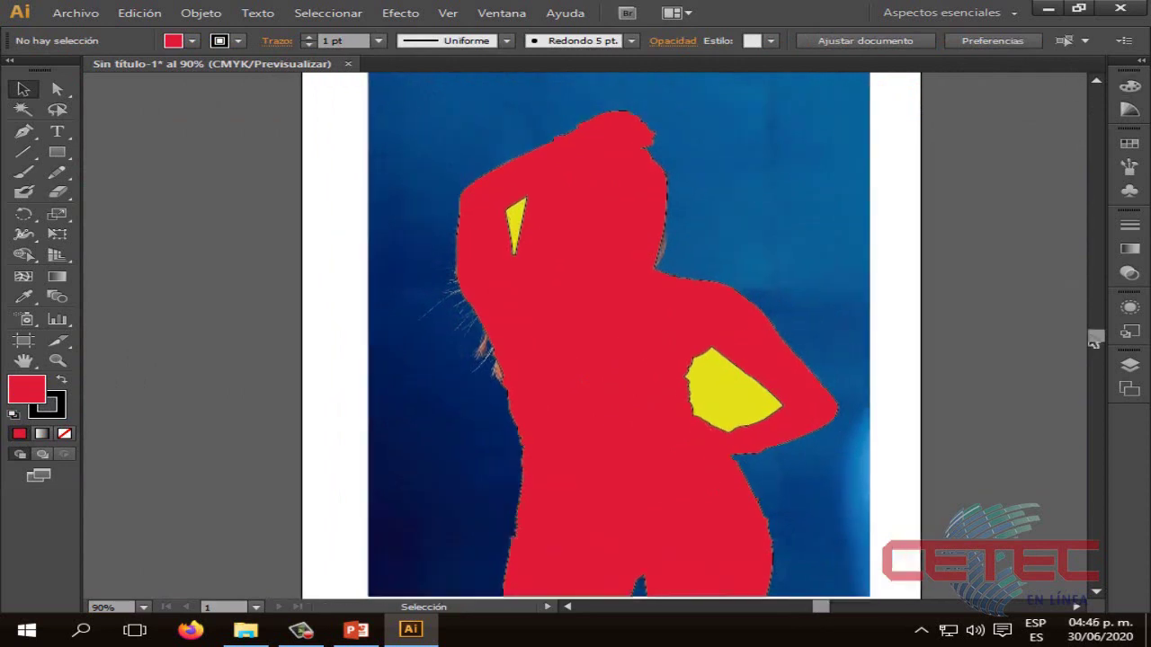
pyautogui.scroll(-1, 1094, 340)
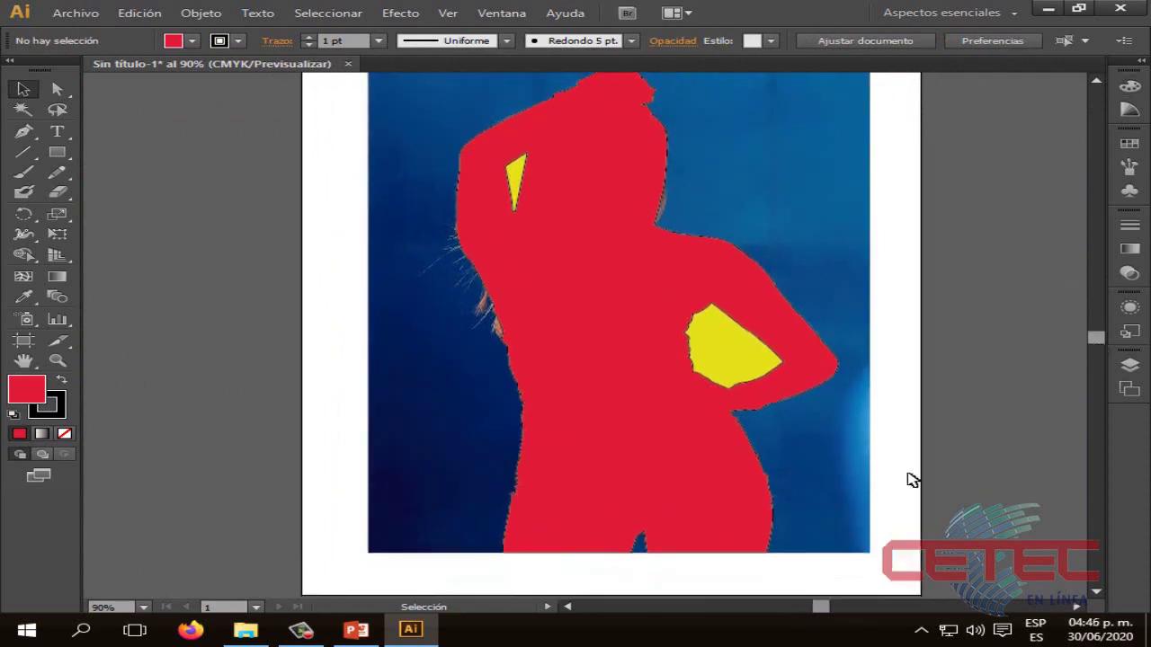
pyautogui.moveTo(892, 566); pyautogui.dragTo(380, 279)
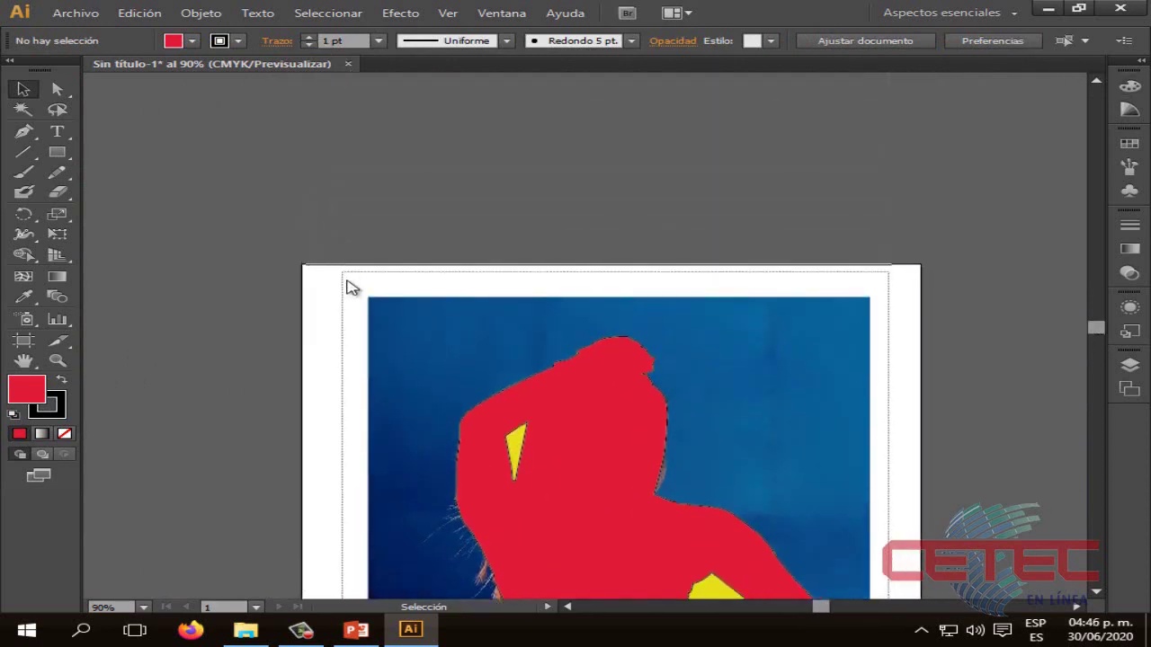
# Step: Subtract both yellow gap shapes from the red silhouette with Pathfinder's Minus Front
pyautogui.scroll(-5, 381, 281)
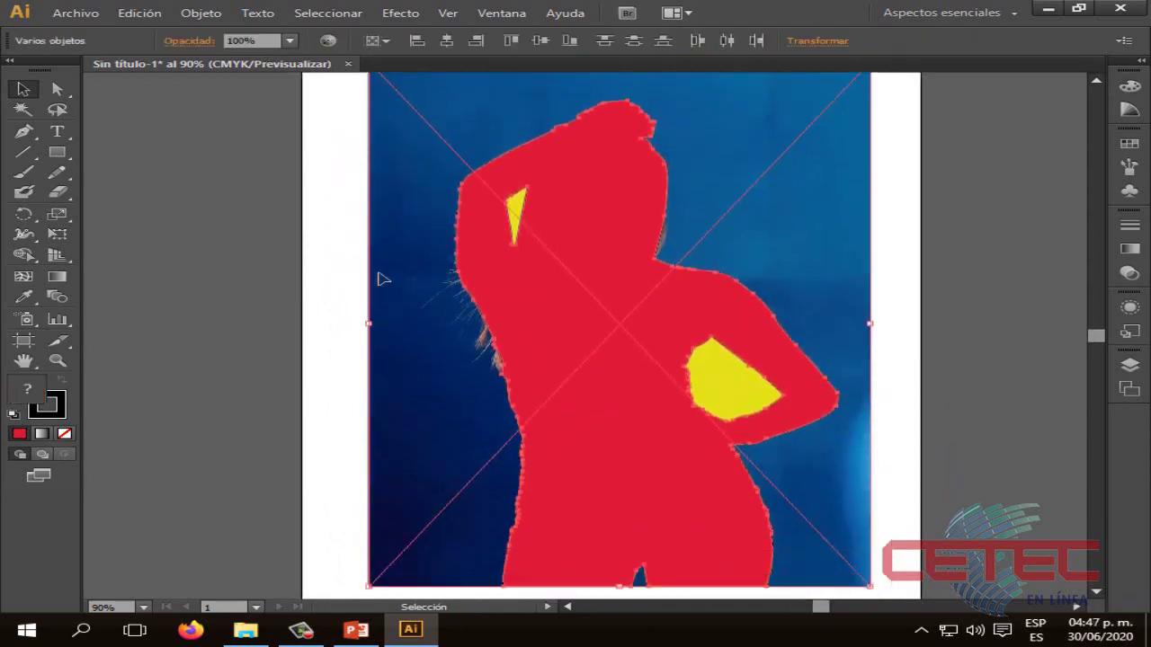
pyautogui.click(501, 13)
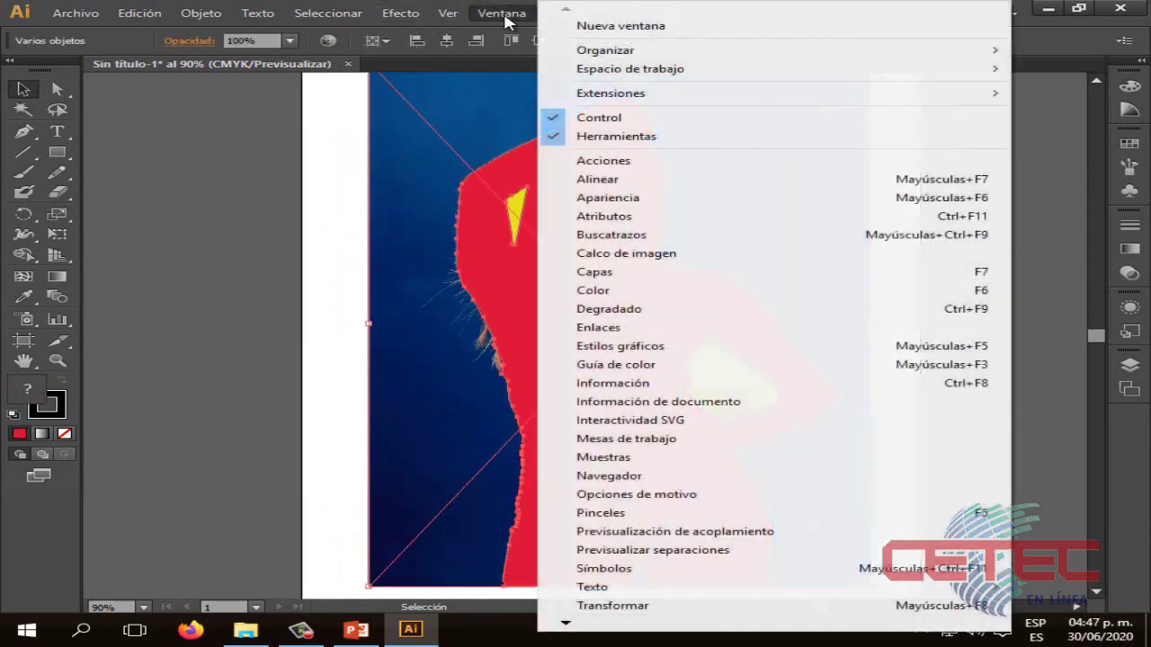
pyautogui.click(660, 234)
pyautogui.moveTo(788, 186); pyautogui.dragTo(1030, 194)
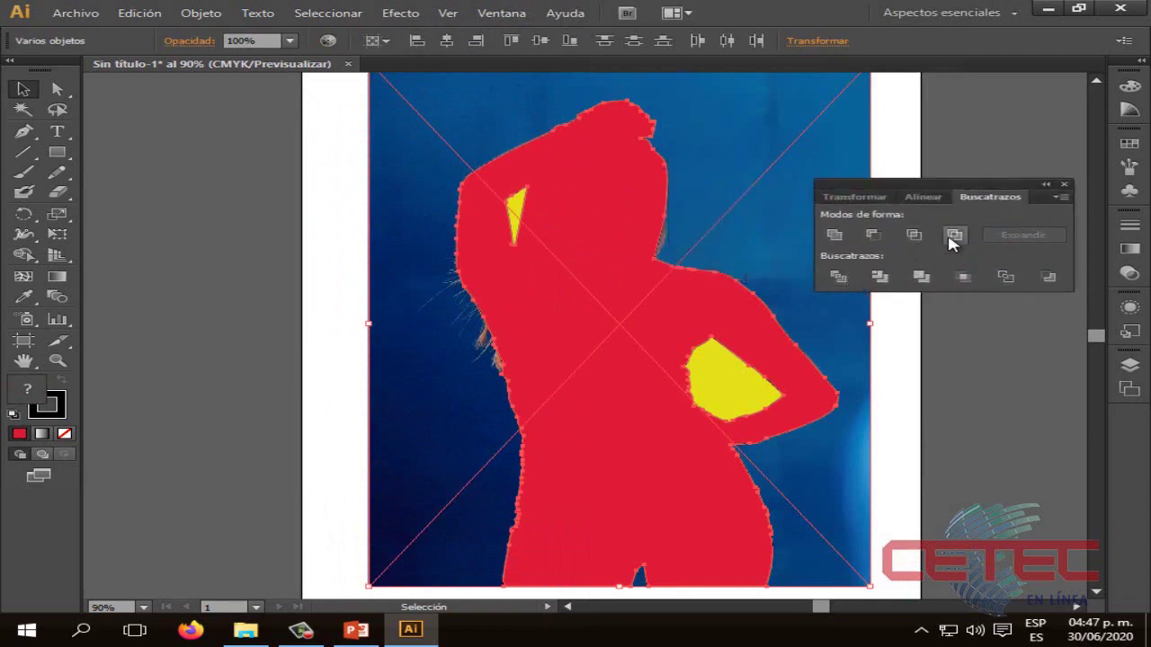
pyautogui.click(873, 236)
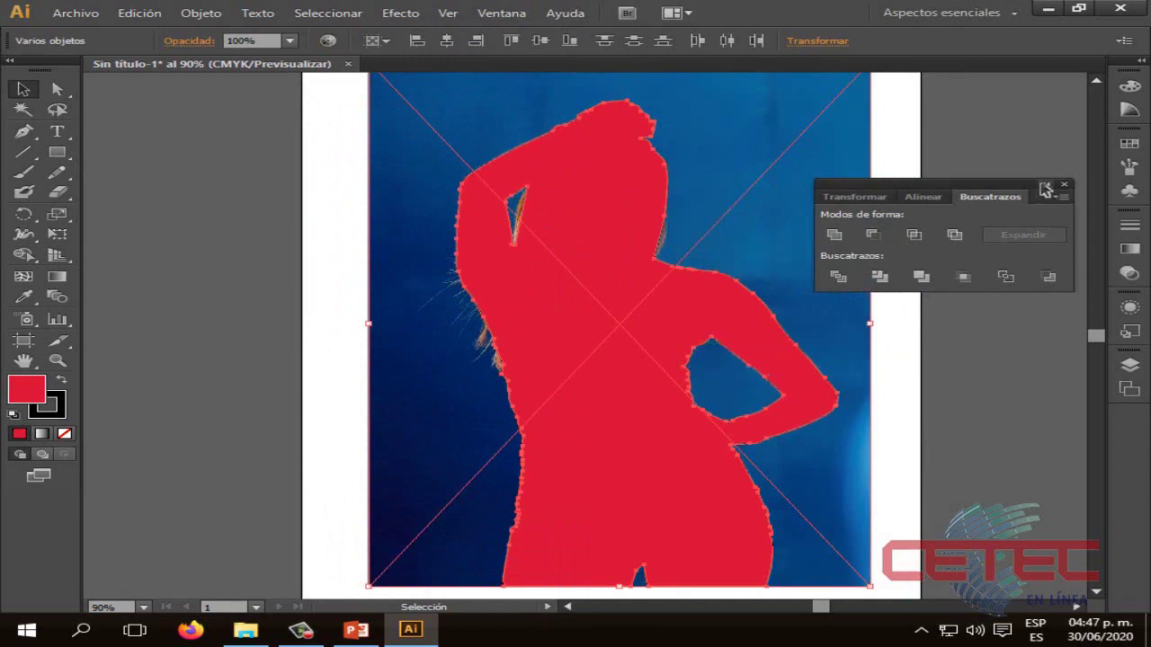
pyautogui.click(1044, 187)
pyautogui.click(848, 186)
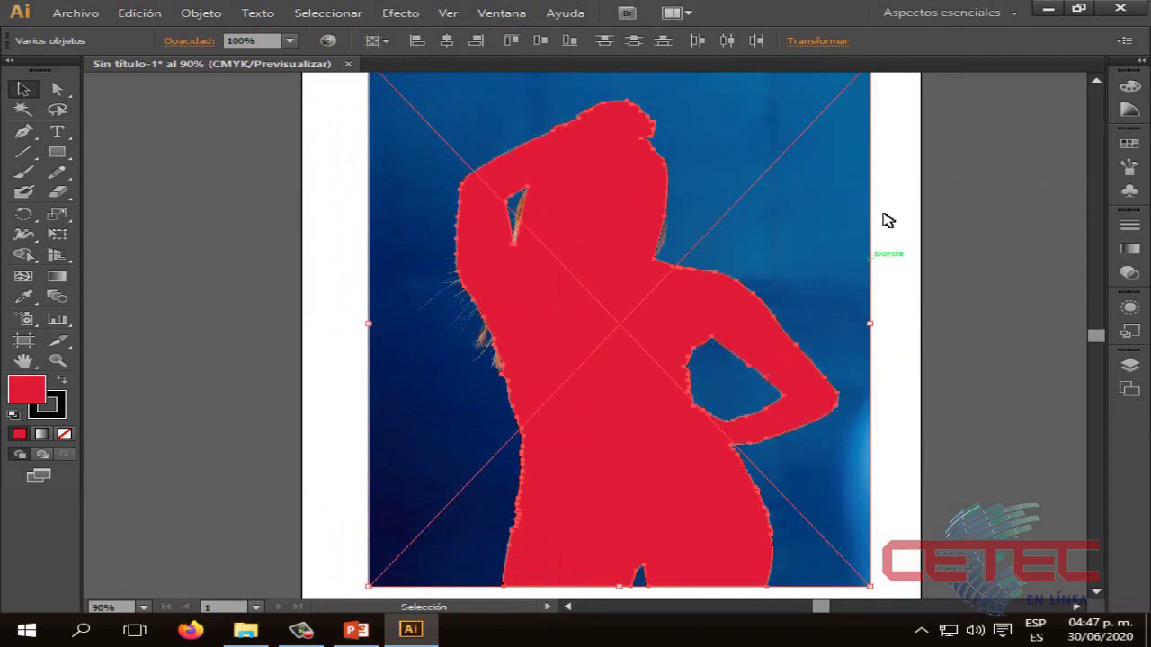
pyautogui.click(200, 14)
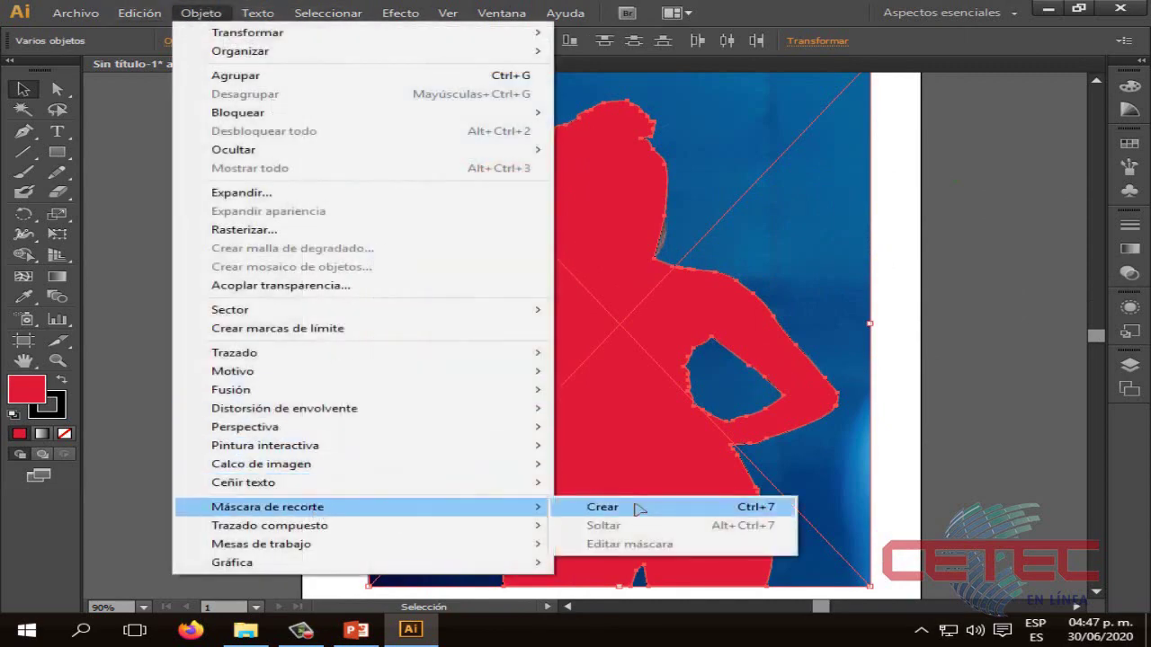
# Step: Make the silhouette a clipping mask over the woman photo and align the photo inside it
pyautogui.click(638, 506)
pyautogui.click(407, 503)
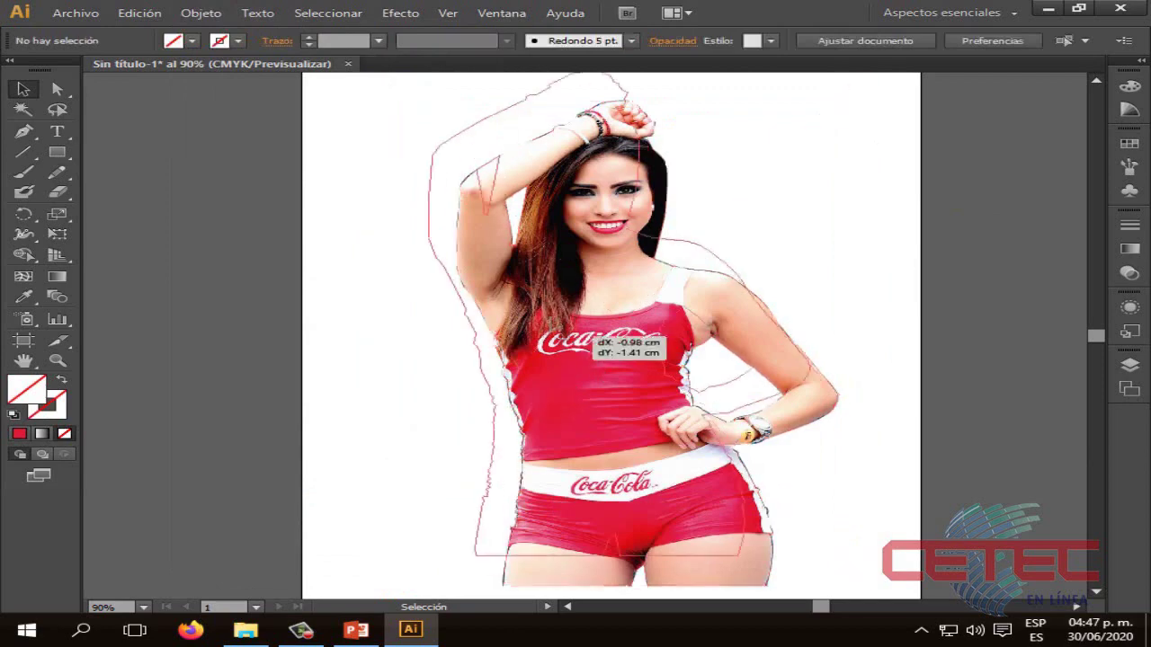
pyautogui.moveTo(603, 378)
pyautogui.mouseDown()
pyautogui.moveTo(552, 326)
pyautogui.moveTo(597, 357)
pyautogui.mouseUp()
pyautogui.moveTo(697, 407); pyautogui.dragTo(688, 406)
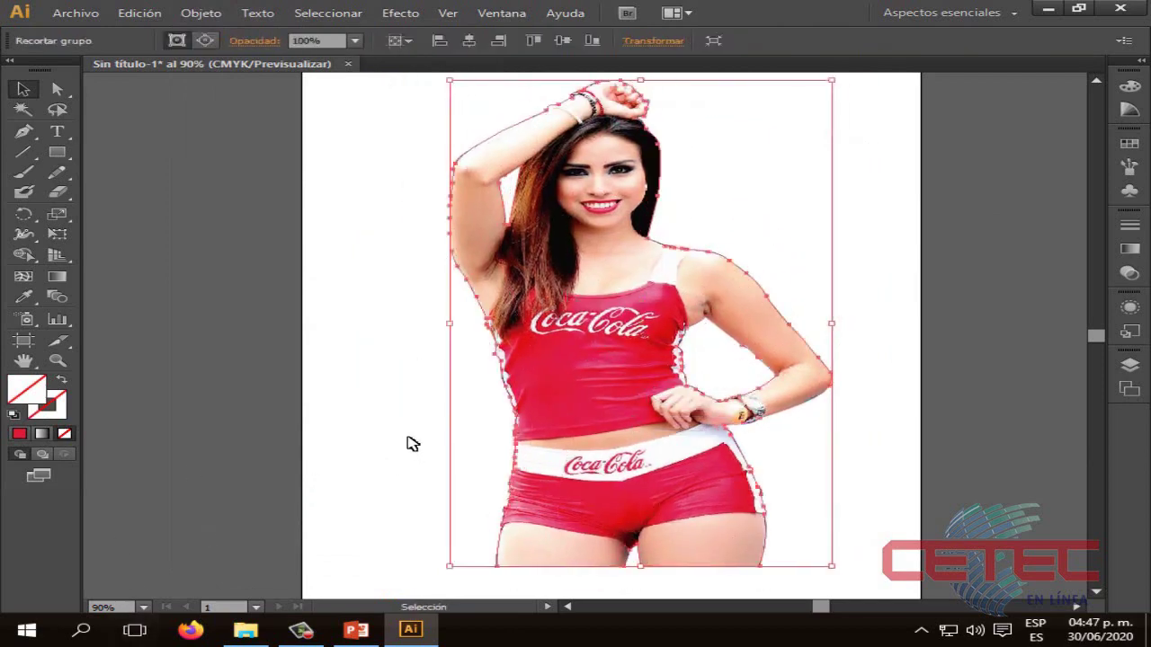
# Step: Zoom in with the screen magnifier, then scale the woman photo down and move it lower
pyautogui.press('super+plus')
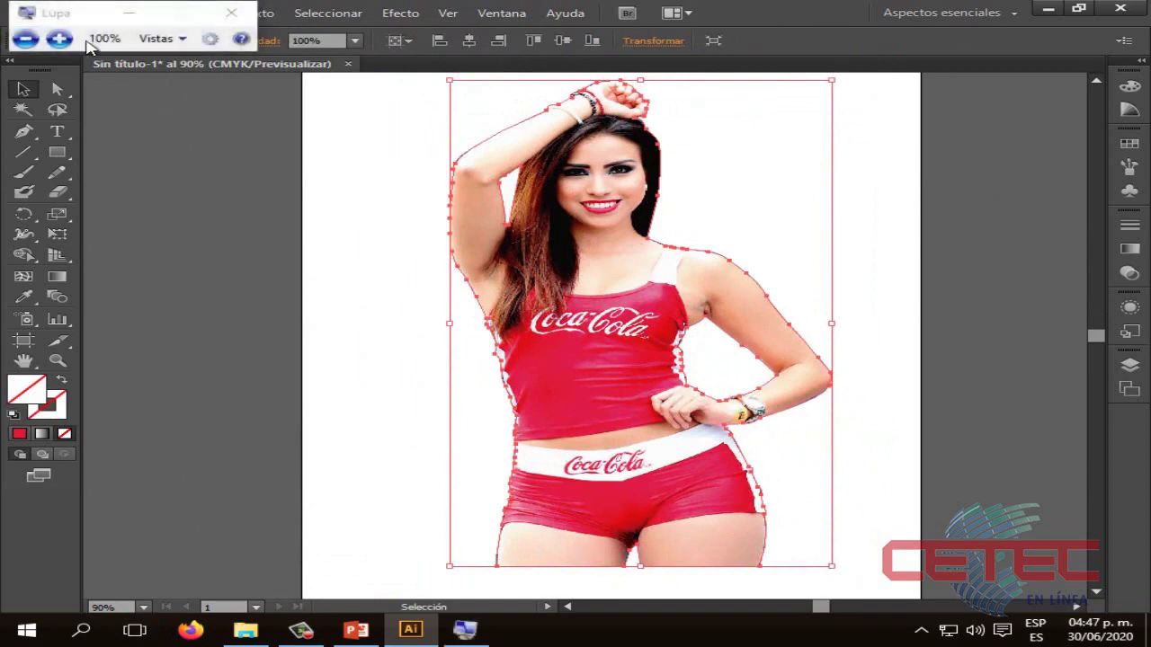
pyautogui.click(59, 39)
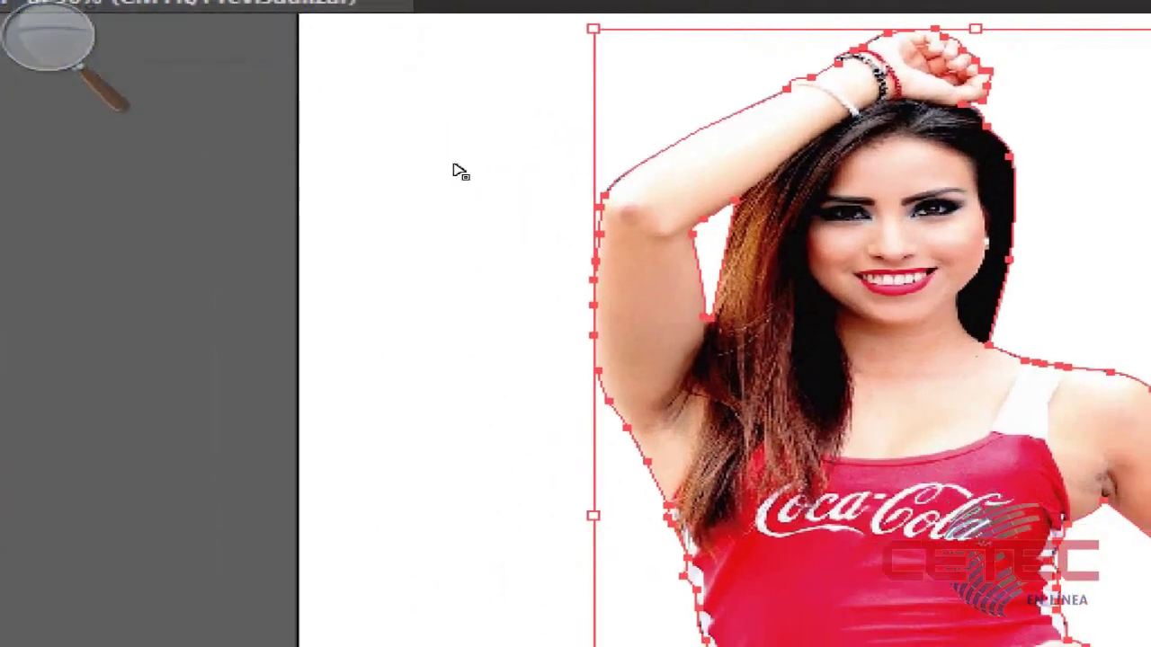
pyautogui.click(415, 174)
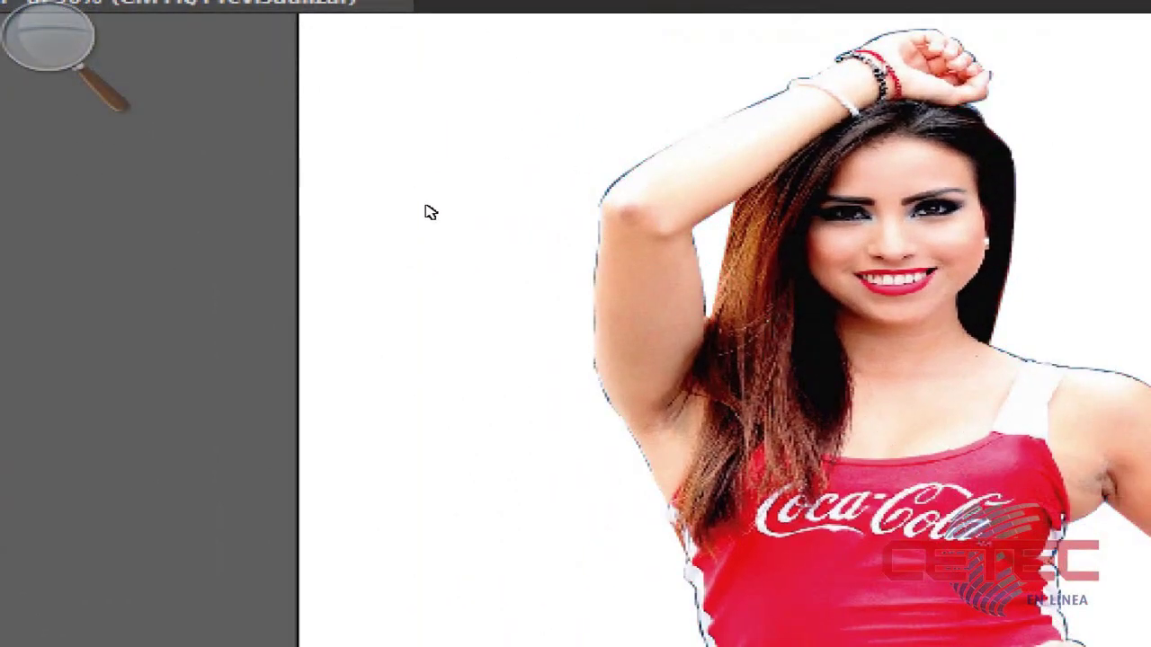
pyautogui.press('super+Escape')
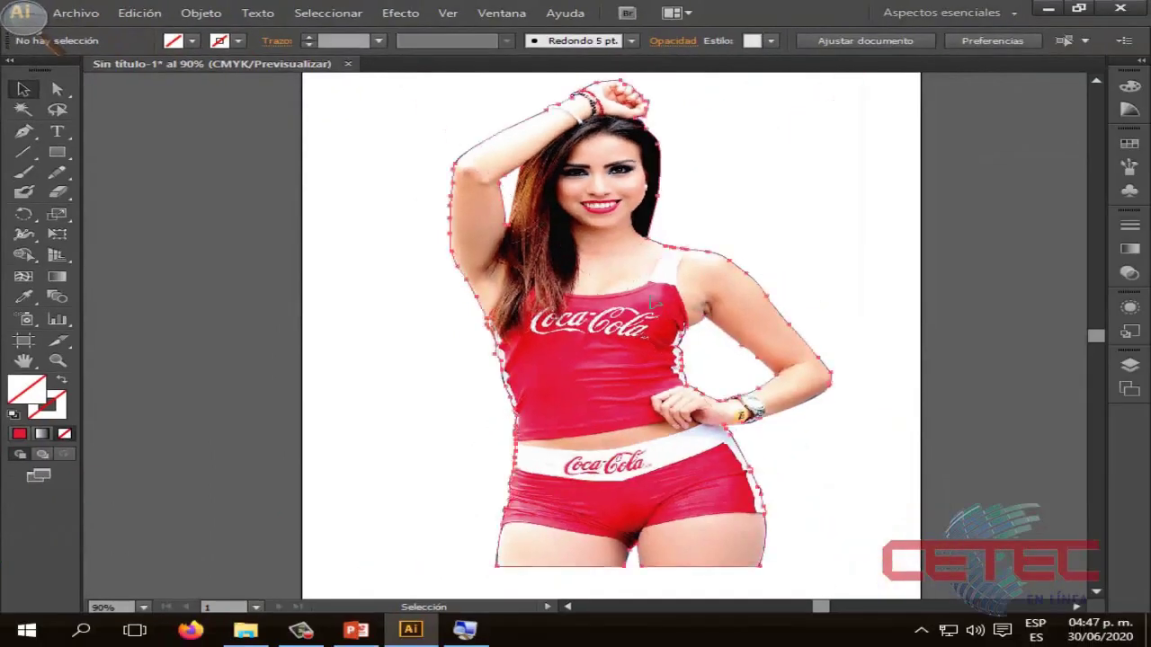
pyautogui.moveTo(558, 213); pyautogui.dragTo(558, 202)
pyautogui.moveTo(815, 515)
pyautogui.mouseDown()
pyautogui.moveTo(695, 311)
pyautogui.moveTo(679, 409)
pyautogui.moveTo(755, 501)
pyautogui.mouseUp()
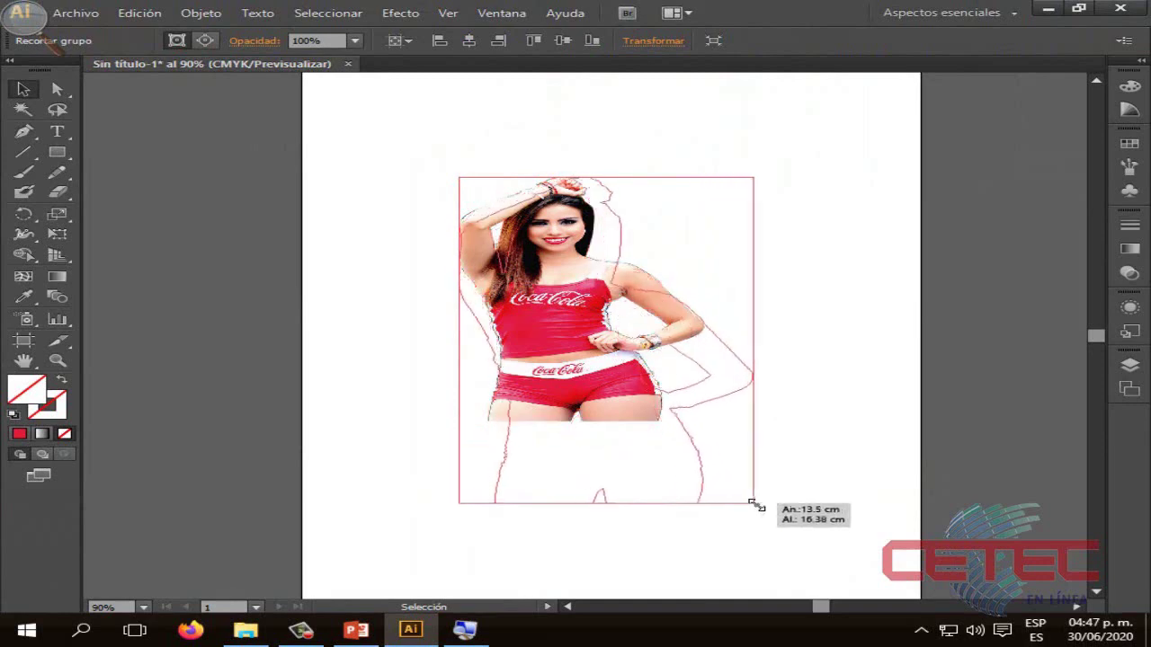
# Step: Shift the woman to the right, then enlarge the red car and move it down the page
pyautogui.moveTo(664, 364); pyautogui.dragTo(732, 367)
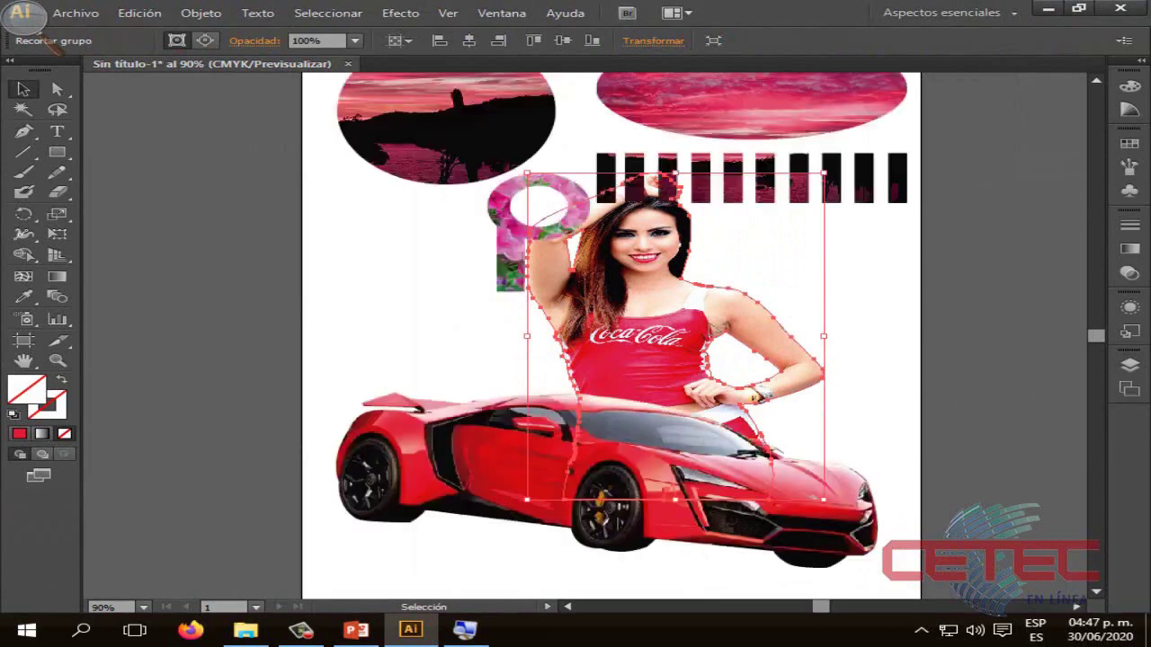
pyautogui.moveTo(711, 324); pyautogui.dragTo(936, 346)
pyautogui.moveTo(569, 449); pyautogui.dragTo(552, 377)
pyautogui.scroll(-2, 714, 339)
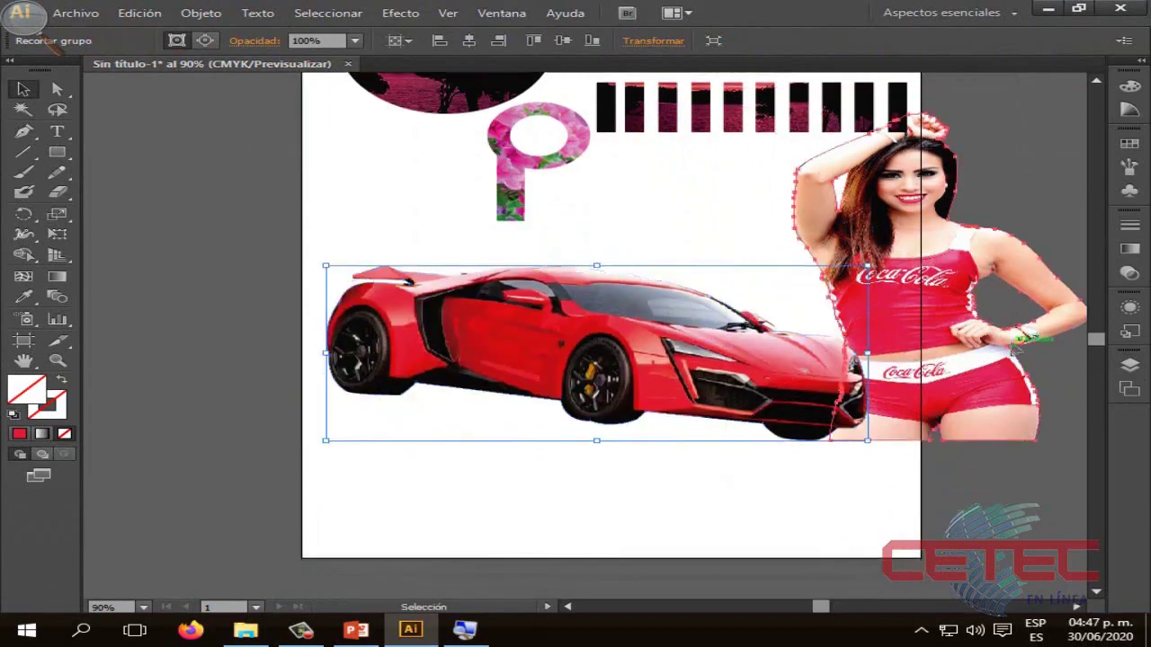
pyautogui.moveTo(719, 375); pyautogui.dragTo(706, 421)
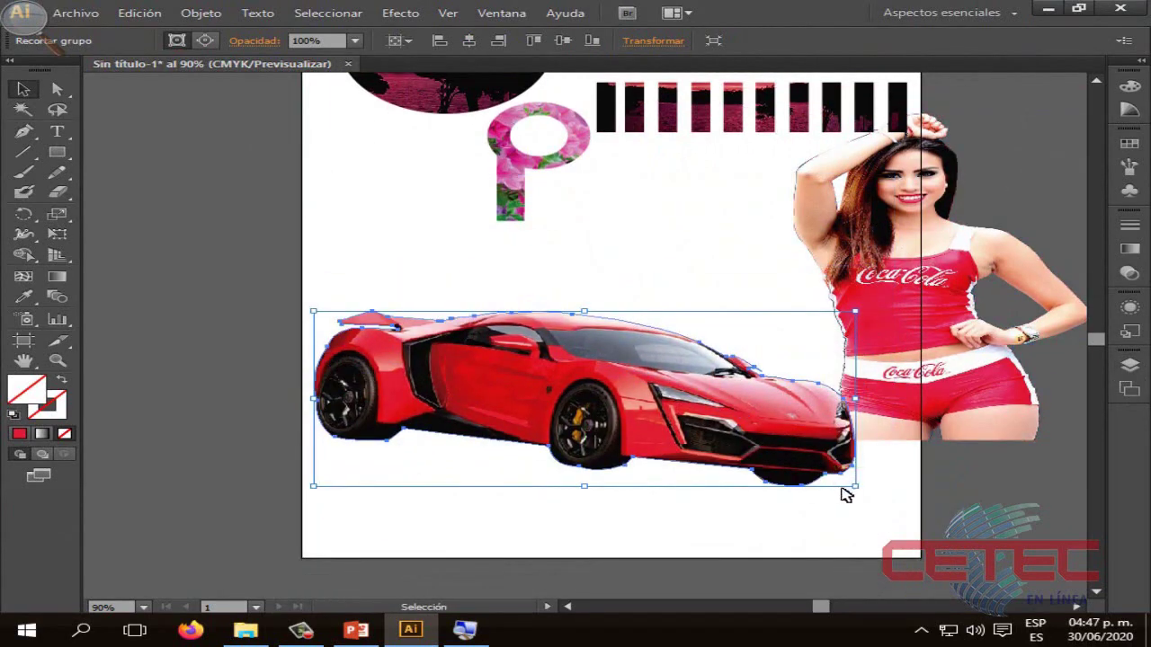
pyautogui.moveTo(856, 488)
pyautogui.mouseDown()
pyautogui.moveTo(921, 525)
pyautogui.moveTo(911, 532)
pyautogui.mouseUp()
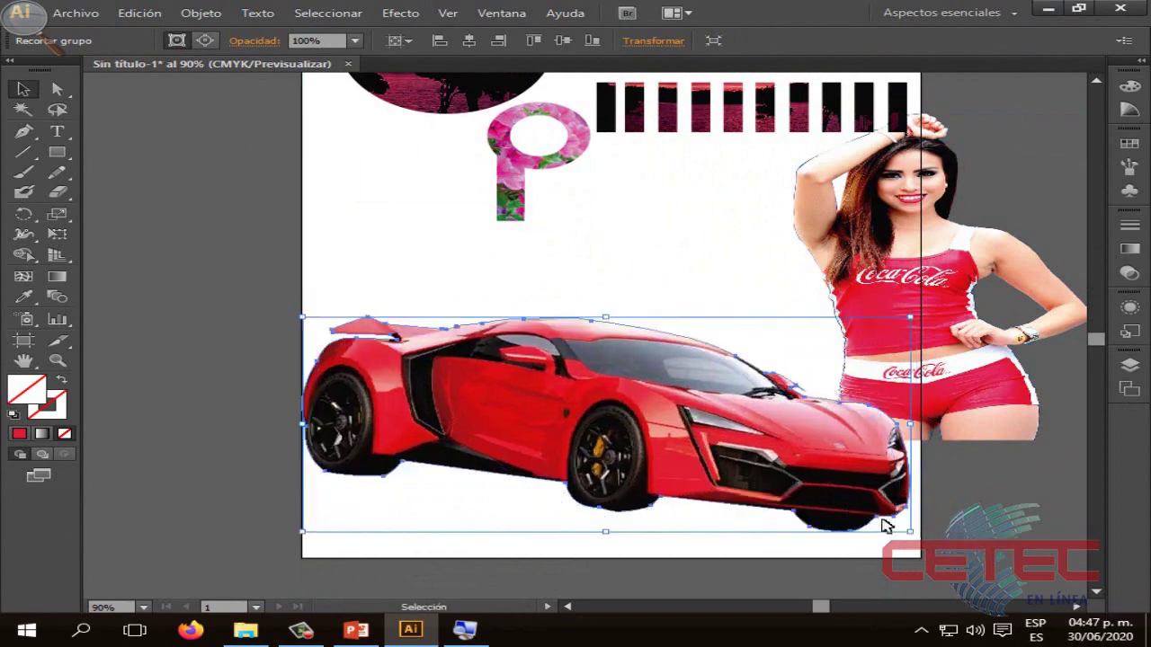
pyautogui.moveTo(820, 484)
pyautogui.mouseDown()
pyautogui.moveTo(822, 520)
pyautogui.moveTo(459, 437)
pyautogui.mouseUp()
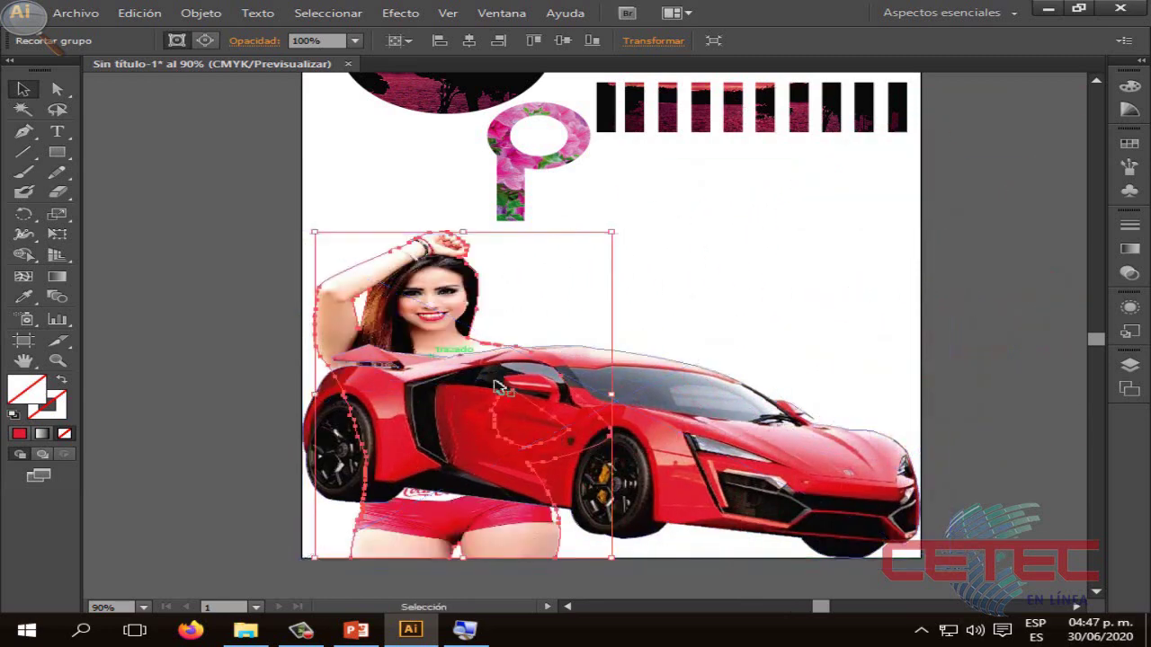
pyautogui.click(640, 406)
pyautogui.rightClick(639, 406)
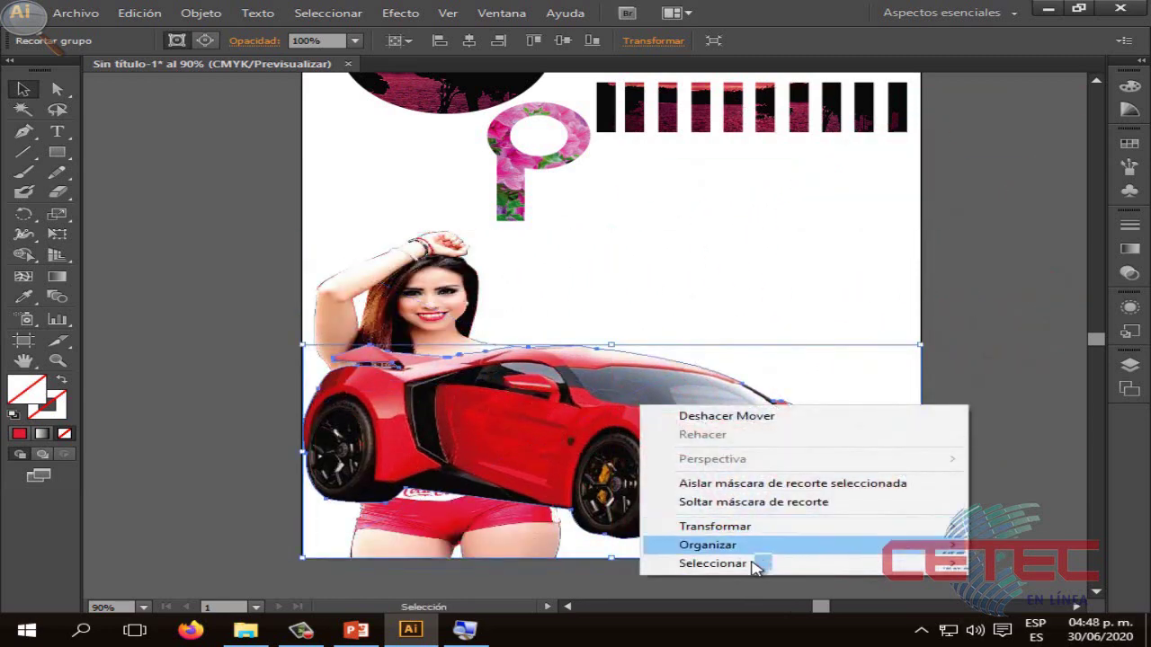
pyautogui.click(509, 583)
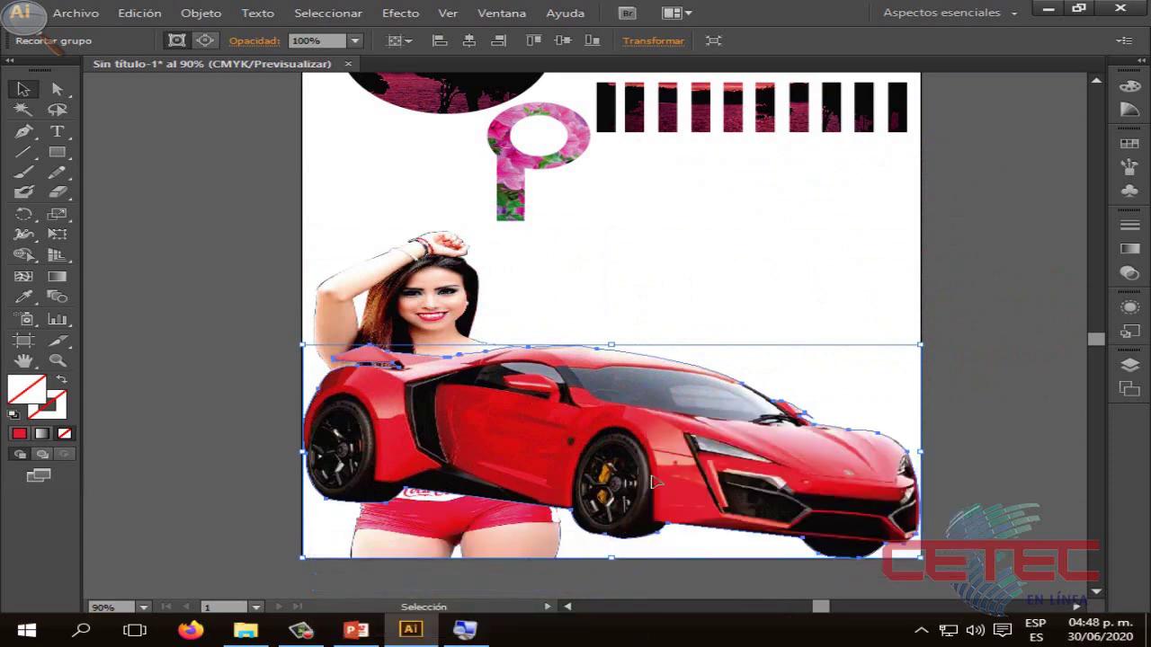
pyautogui.rightClick(676, 279)
pyautogui.click(672, 281)
pyautogui.click(642, 351)
pyautogui.click(668, 282)
pyautogui.click(608, 355)
pyautogui.rightClick(631, 382)
pyautogui.moveTo(705, 560)
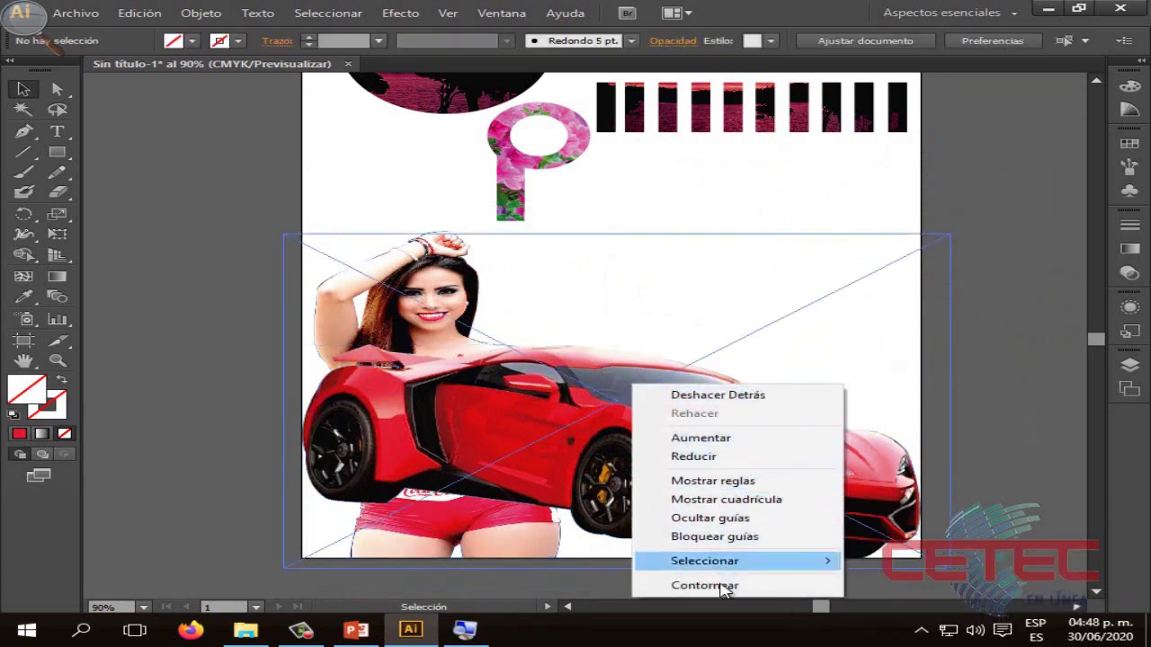
pyautogui.click(603, 430)
pyautogui.rightClick(600, 427)
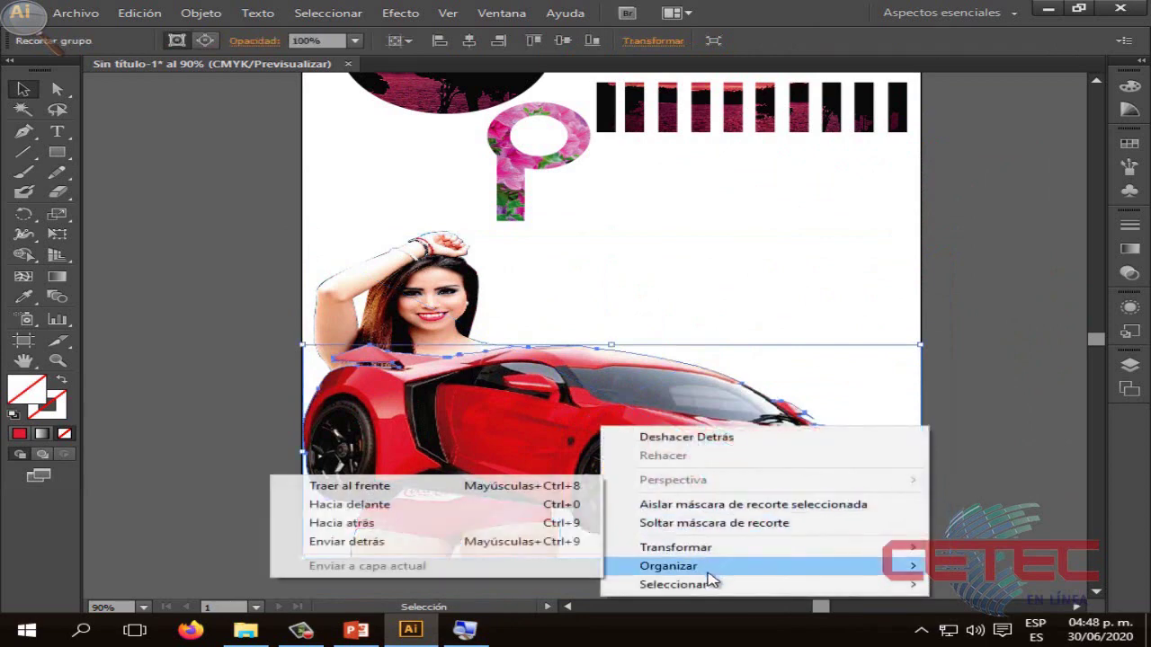
pyautogui.moveTo(668, 565)
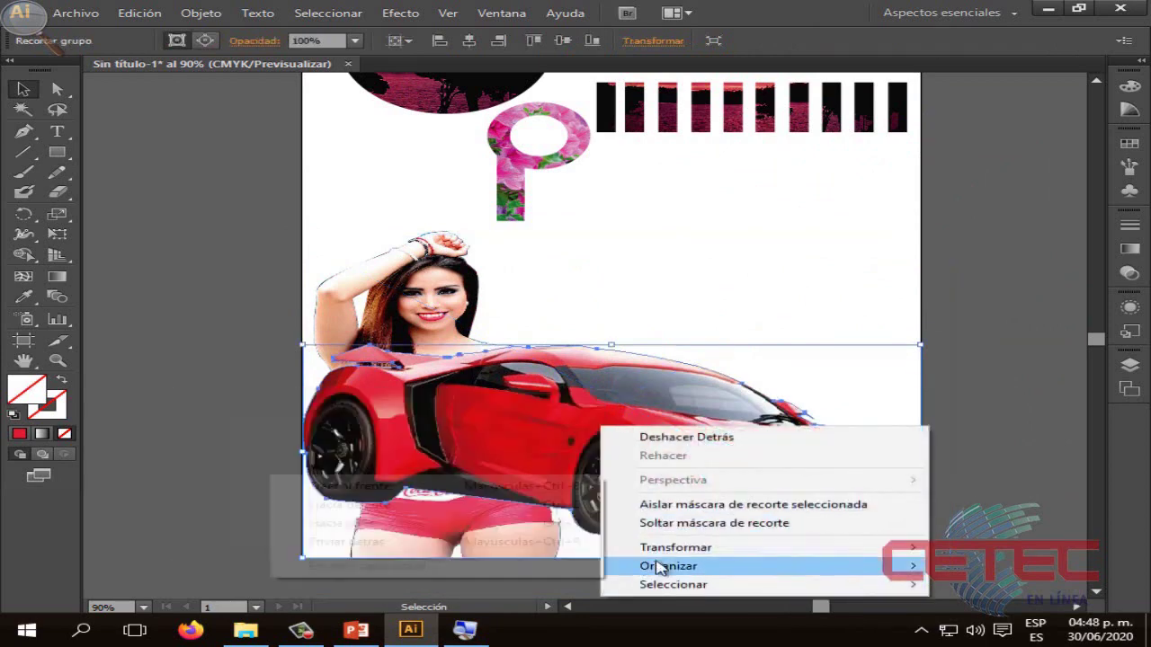
pyautogui.click(409, 510)
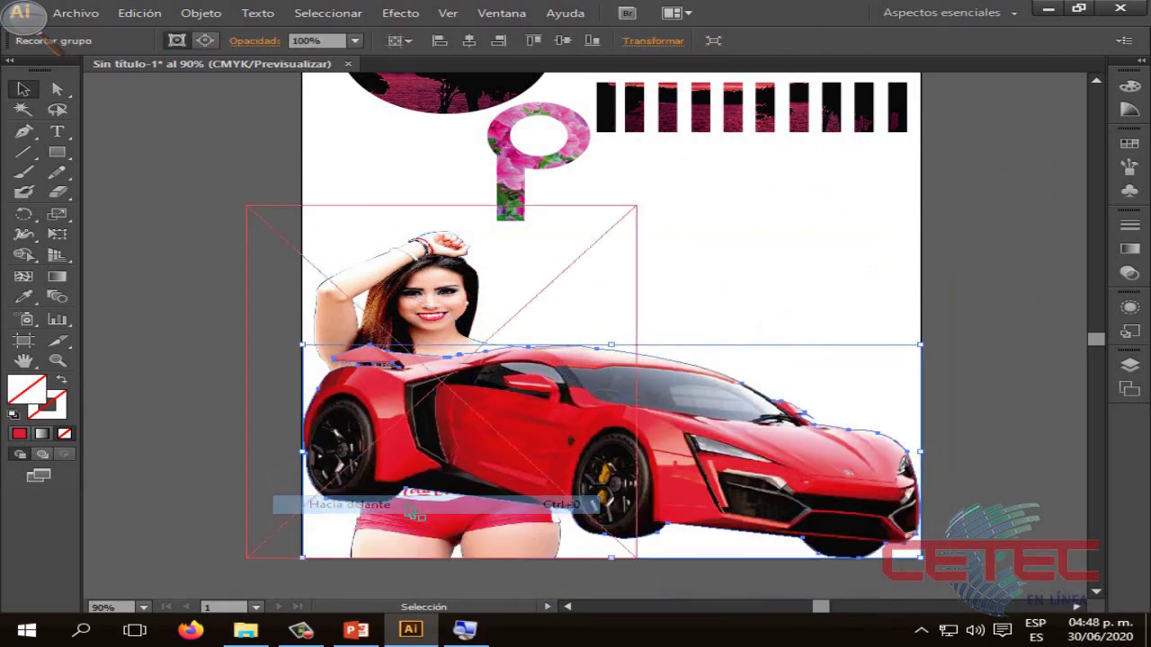
pyautogui.rightClick(454, 303)
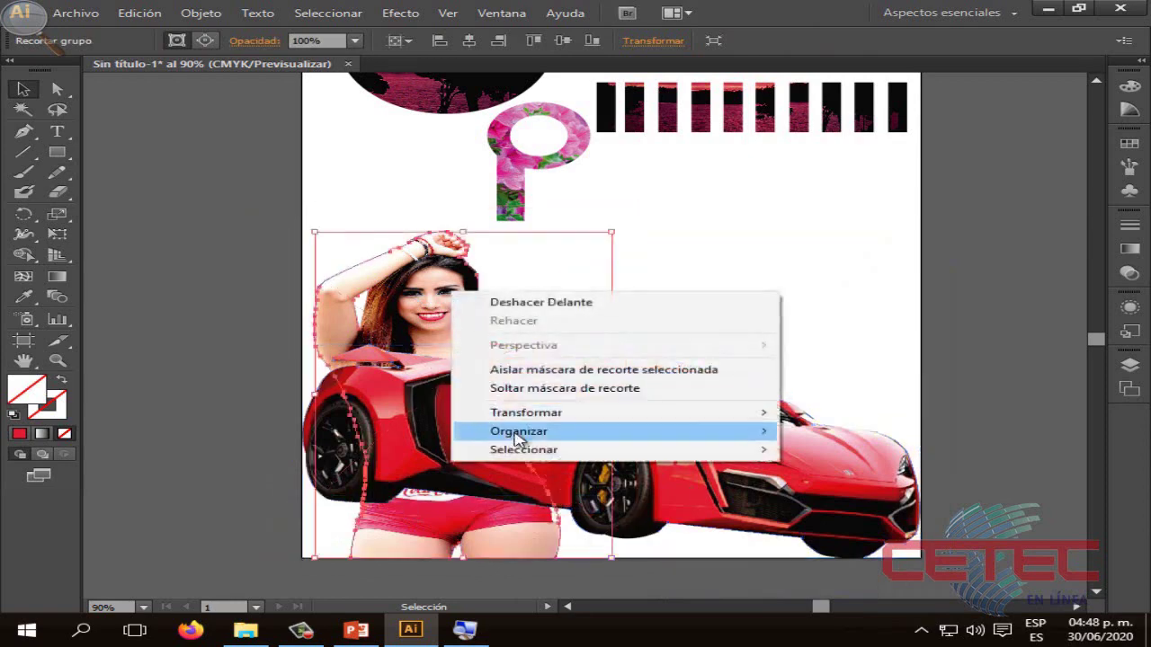
pyautogui.moveTo(519, 432)
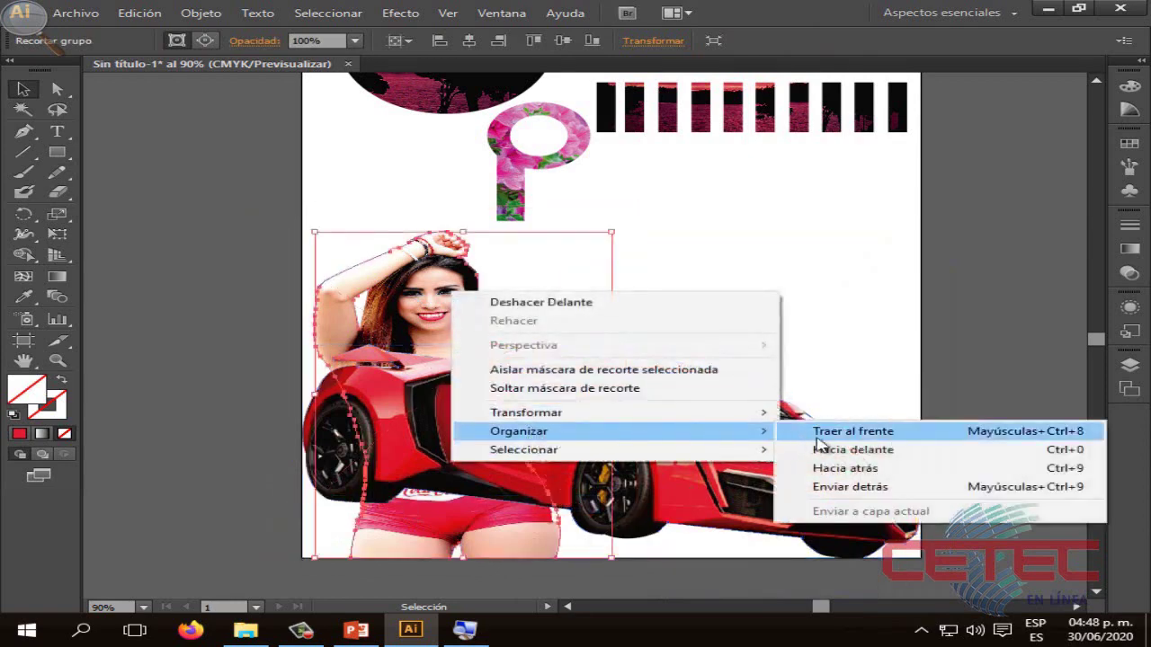
pyautogui.click(850, 449)
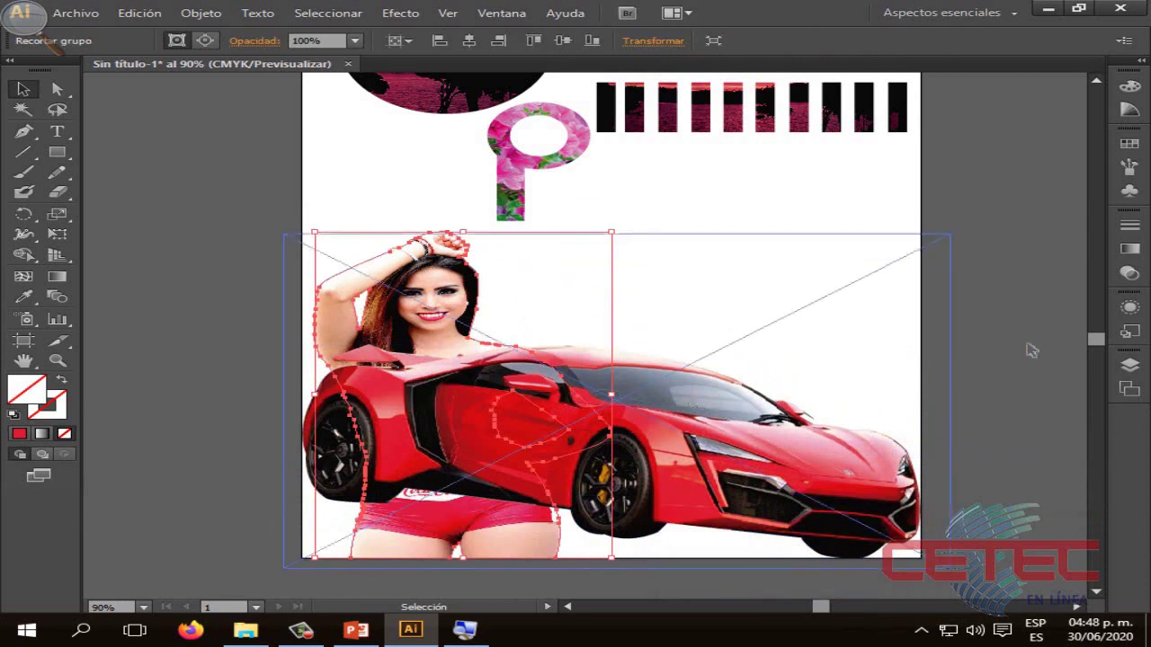
pyautogui.click(991, 335)
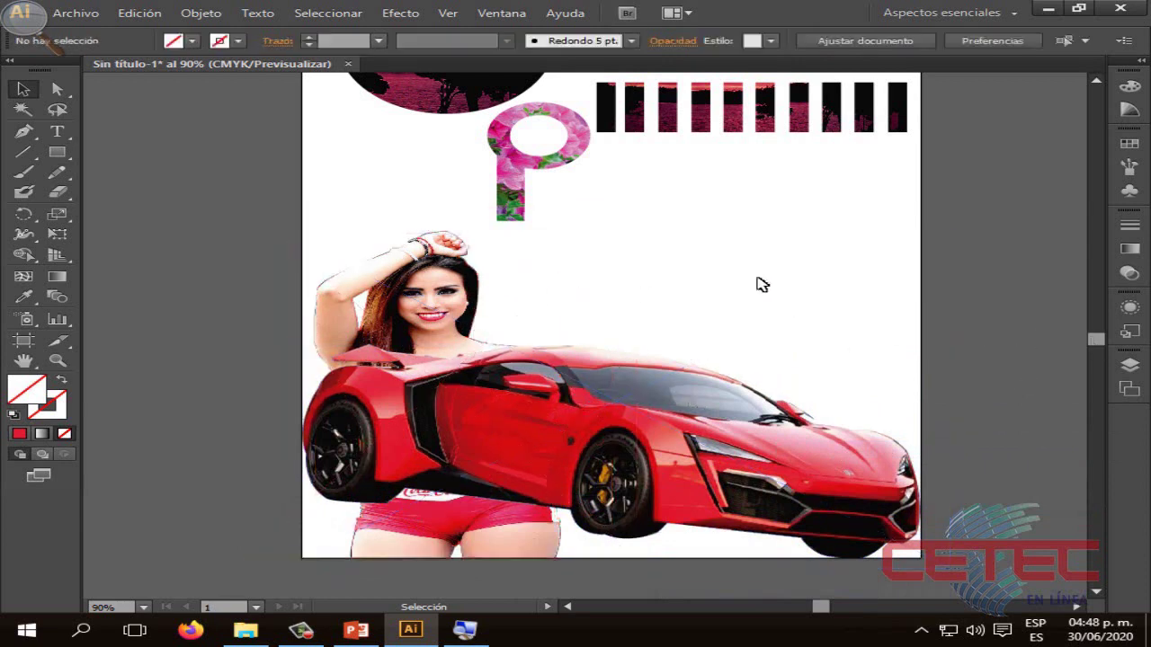
# Step: In the Layers panel, move Capa 2 into Capa 1 above the car so the woman is in front
pyautogui.click(674, 385)
pyautogui.click(1131, 365)
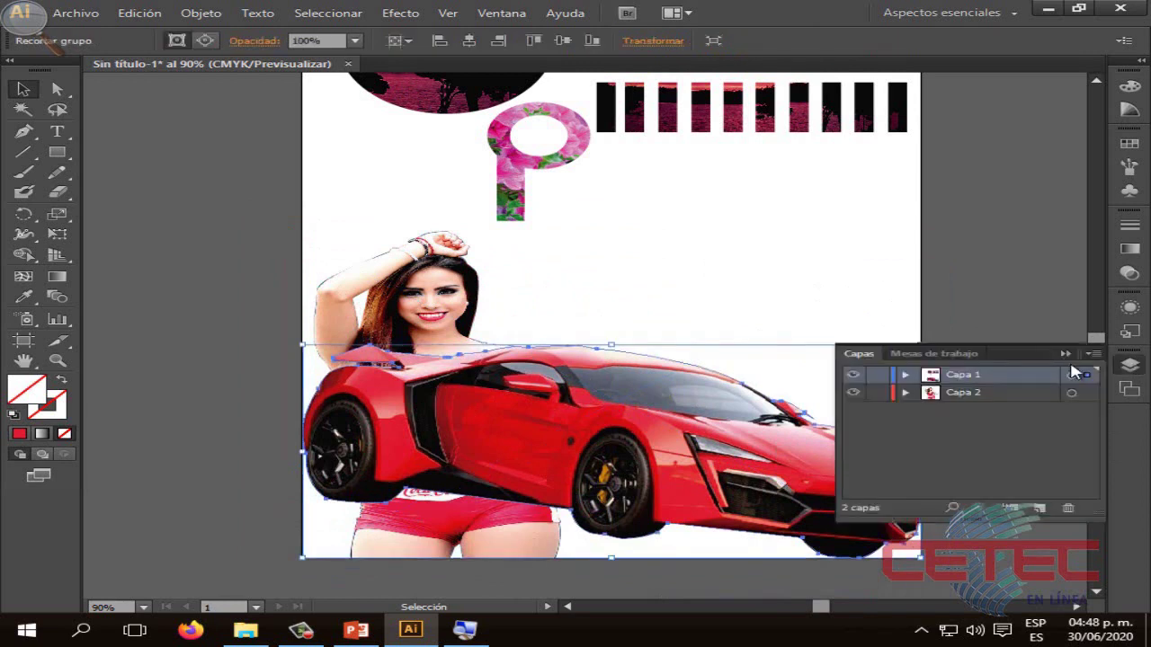
pyautogui.click(905, 374)
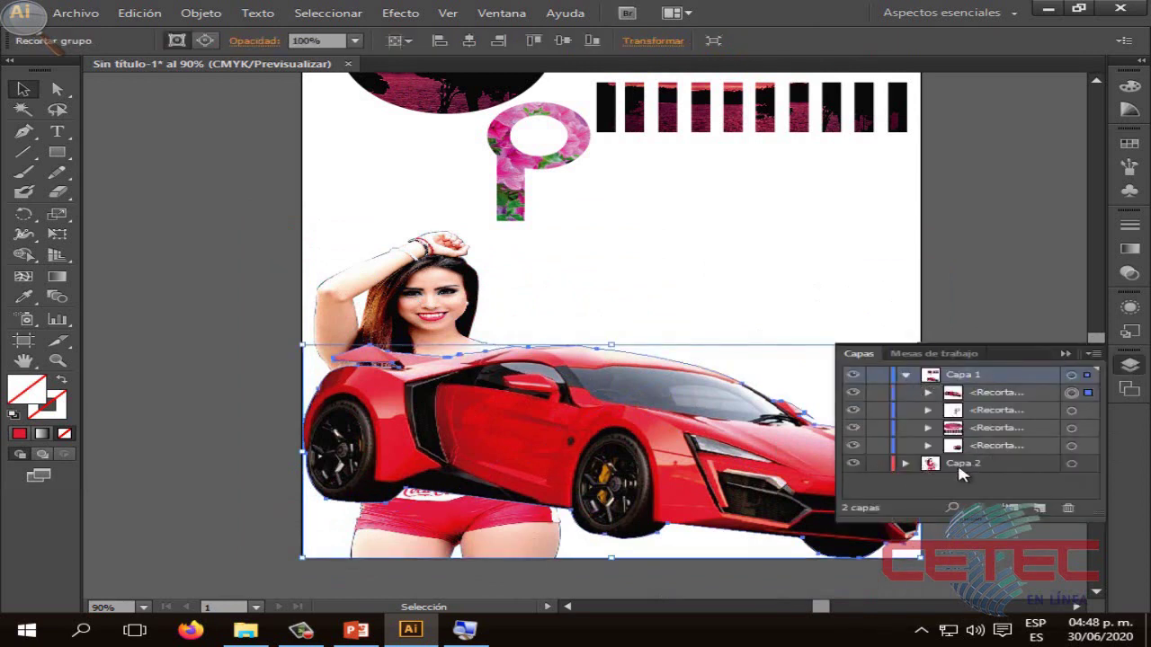
pyautogui.moveTo(958, 468); pyautogui.dragTo(971, 378)
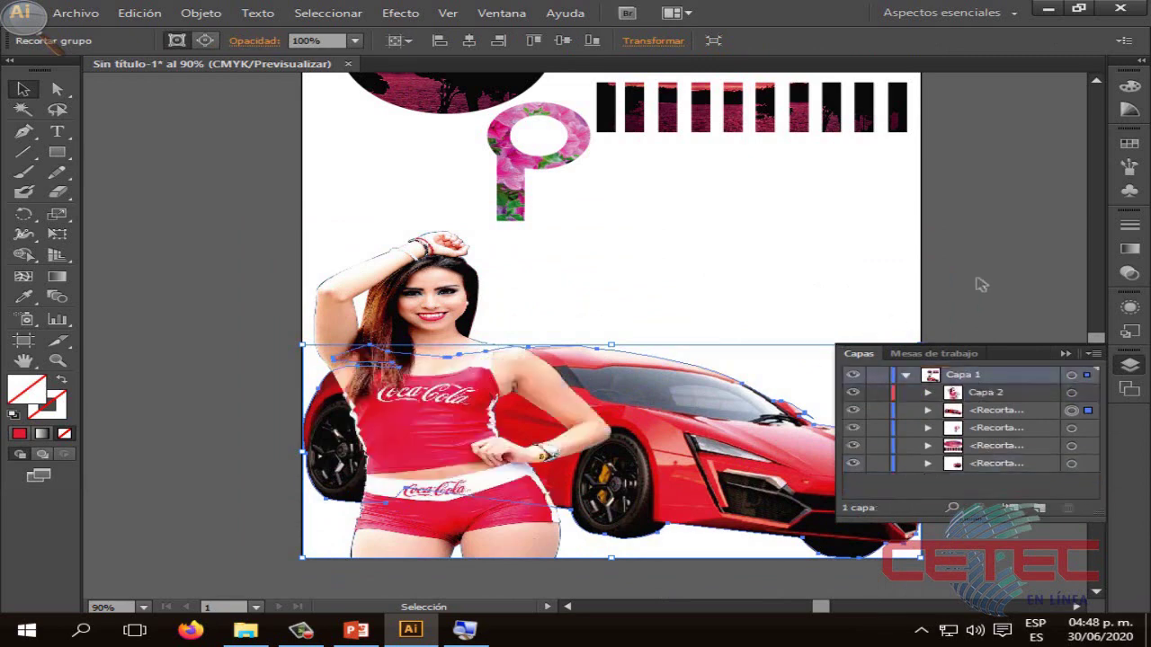
pyautogui.click(981, 284)
pyautogui.click(1065, 353)
# Step: Shrink the woman photo slightly and reposition her horizontally over the car
pyautogui.click(730, 429)
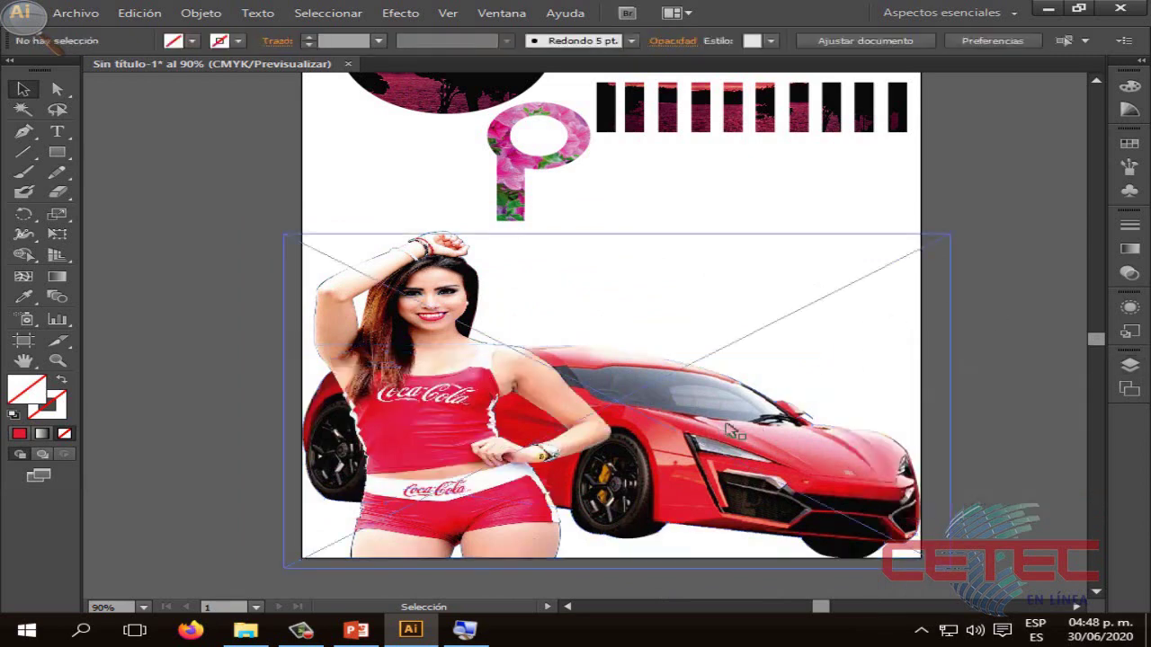
pyautogui.click(511, 386)
pyautogui.click(609, 231)
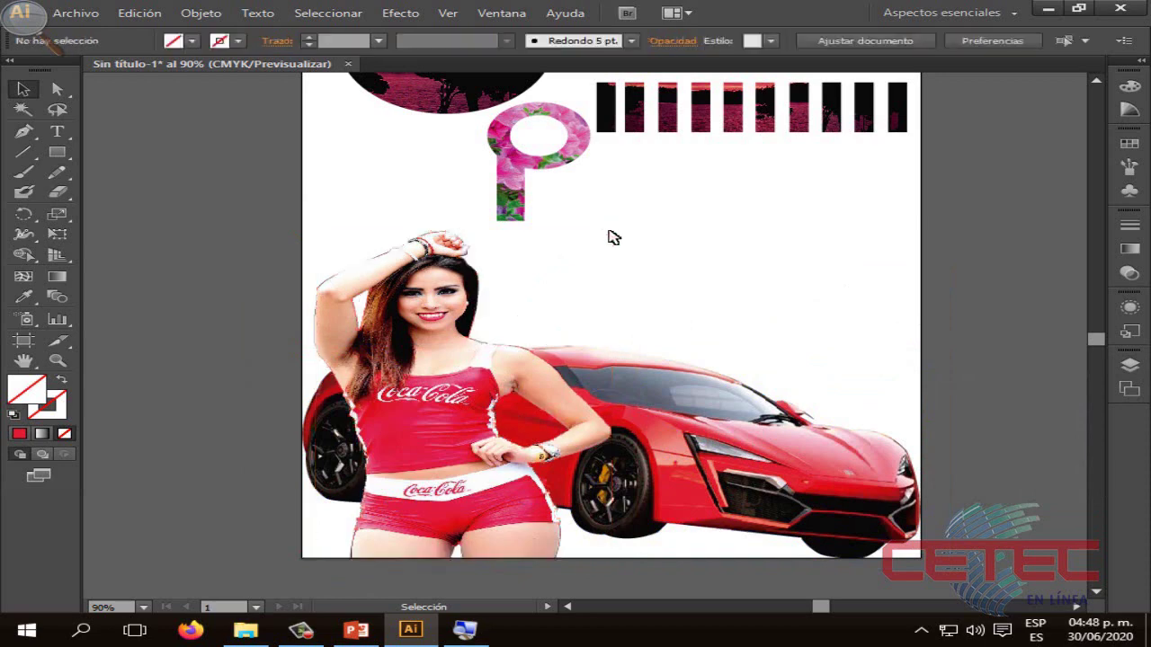
pyautogui.click(491, 305)
pyautogui.moveTo(612, 235); pyautogui.dragTo(568, 294)
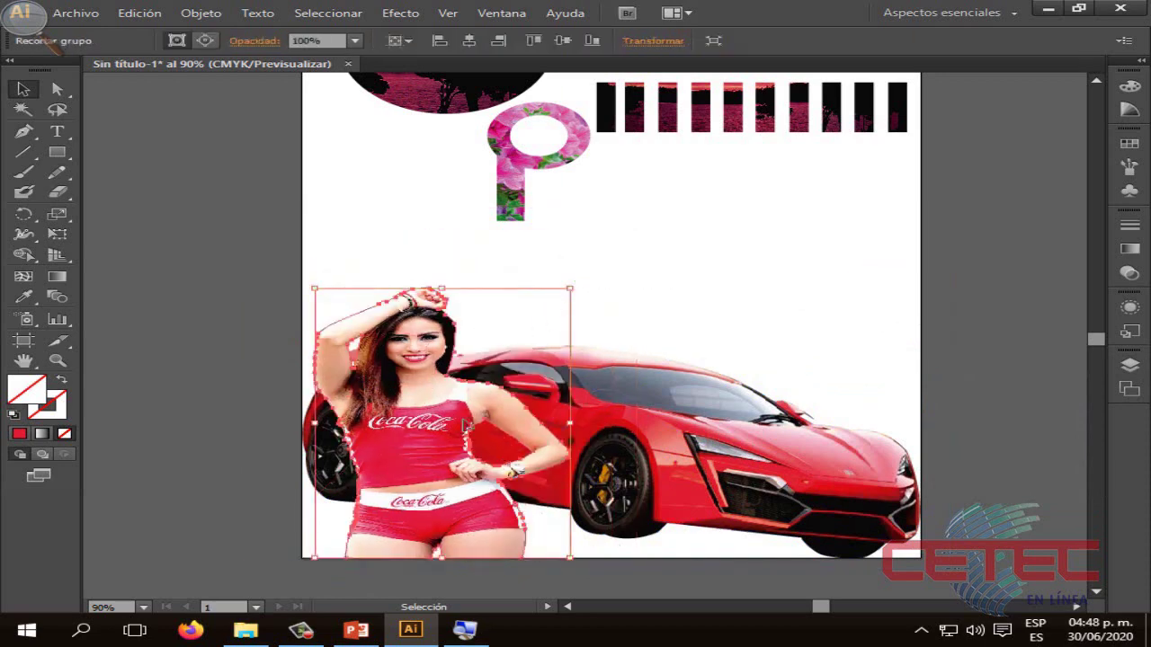
pyautogui.moveTo(467, 425)
pyautogui.mouseDown()
pyautogui.moveTo(562, 412)
pyautogui.moveTo(581, 426)
pyautogui.mouseUp()
pyautogui.click(1079, 466)
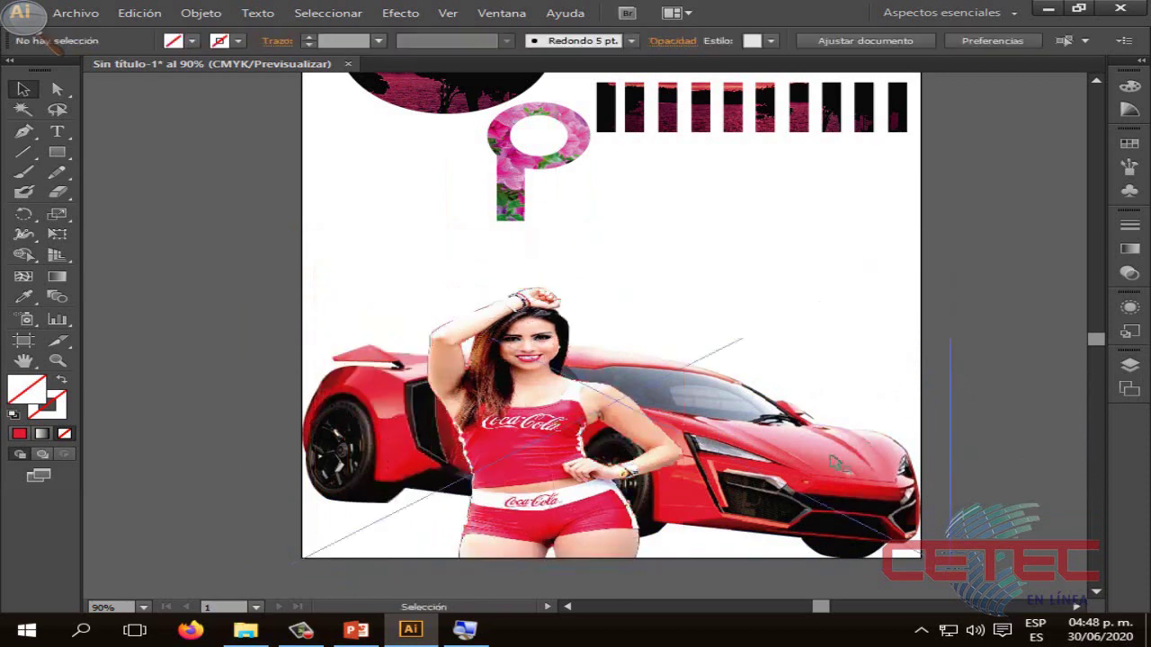
pyautogui.moveTo(540, 419); pyautogui.dragTo(419, 419)
pyautogui.click(980, 381)
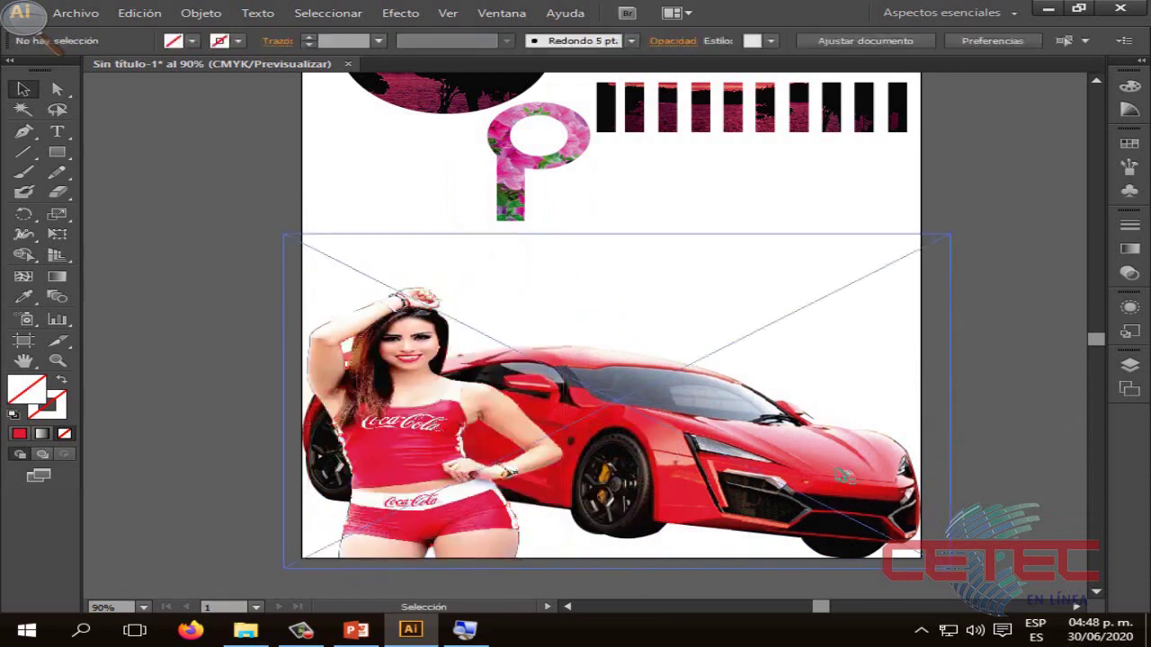
# Step: Resize the red car slightly, move it lower, and nudge the woman a bit right
pyautogui.click(908, 517)
pyautogui.moveTo(919, 555)
pyautogui.mouseDown()
pyautogui.moveTo(906, 541)
pyautogui.moveTo(917, 551)
pyautogui.mouseUp()
pyautogui.moveTo(818, 477); pyautogui.dragTo(822, 500)
pyautogui.click(1000, 441)
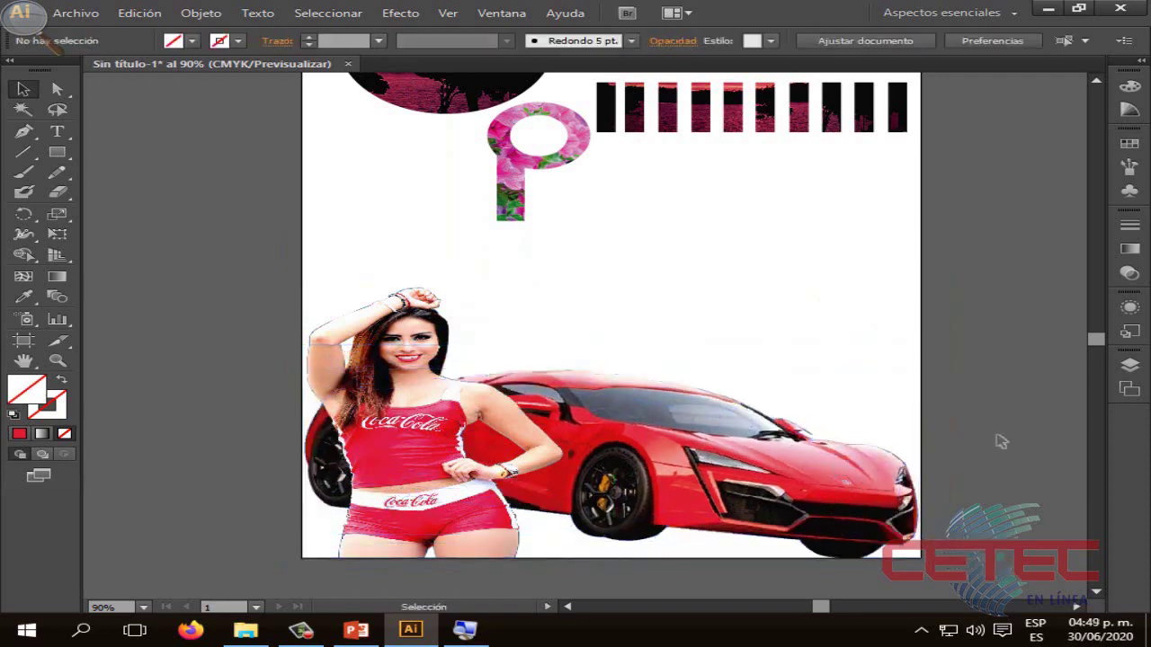
pyautogui.moveTo(436, 409); pyautogui.dragTo(450, 410)
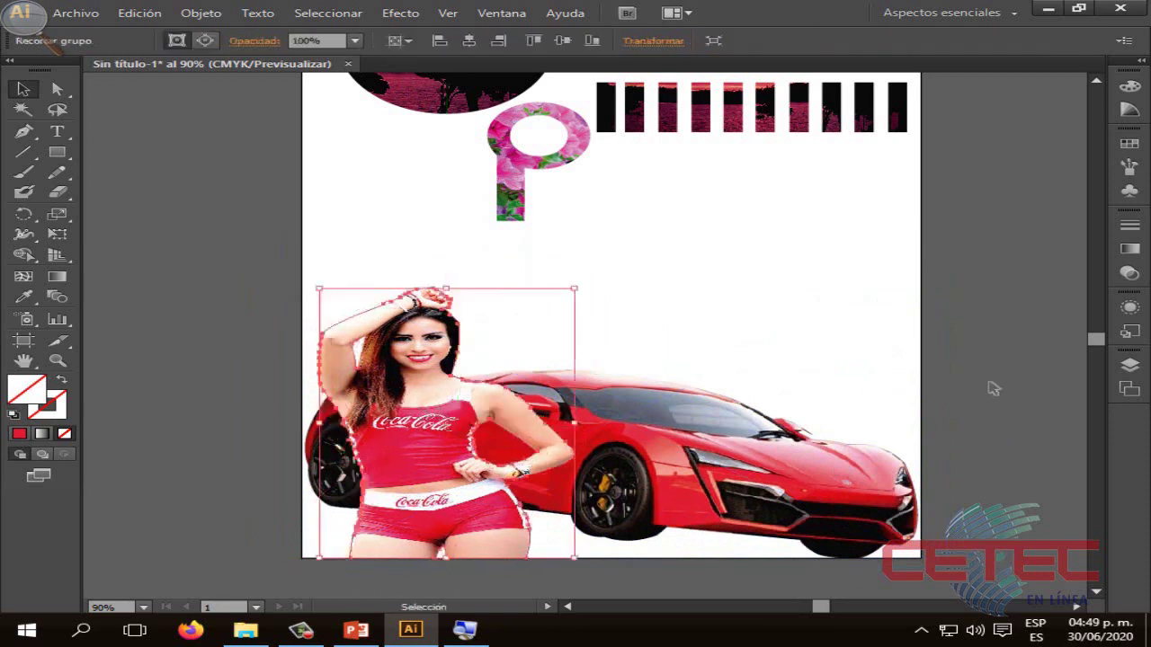
pyautogui.click(1031, 391)
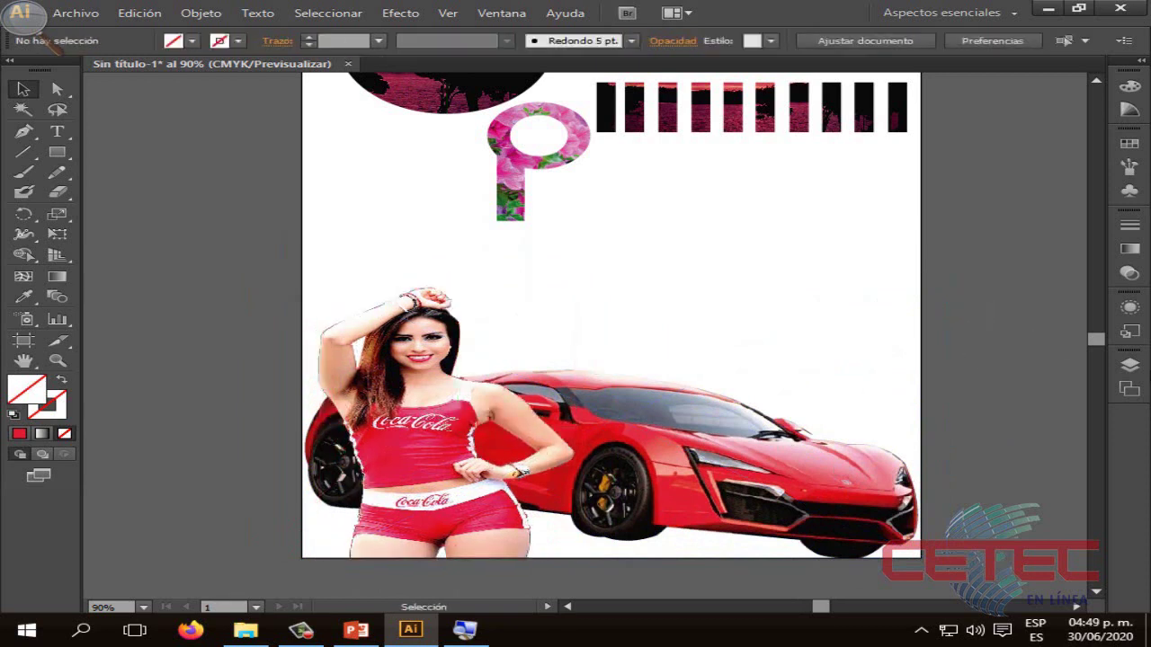
# Step: Collapse Capa 1, add Capa 3 beneath it, hide Capa 1, and return to PowerPoint
pyautogui.click(1129, 365)
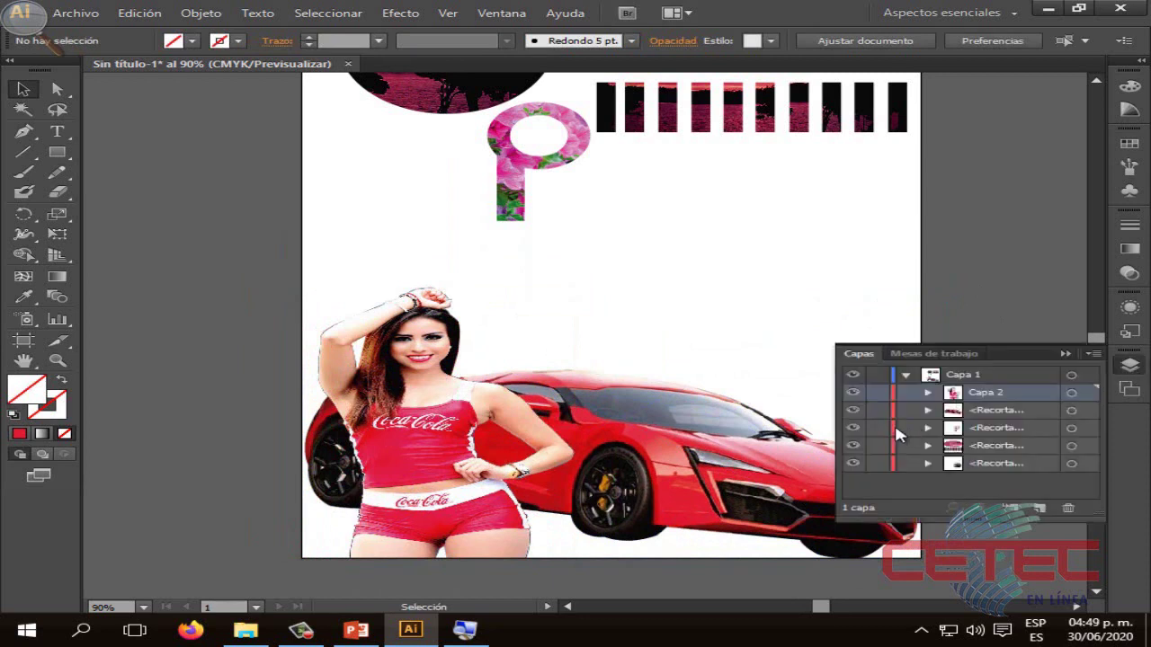
pyautogui.click(906, 375)
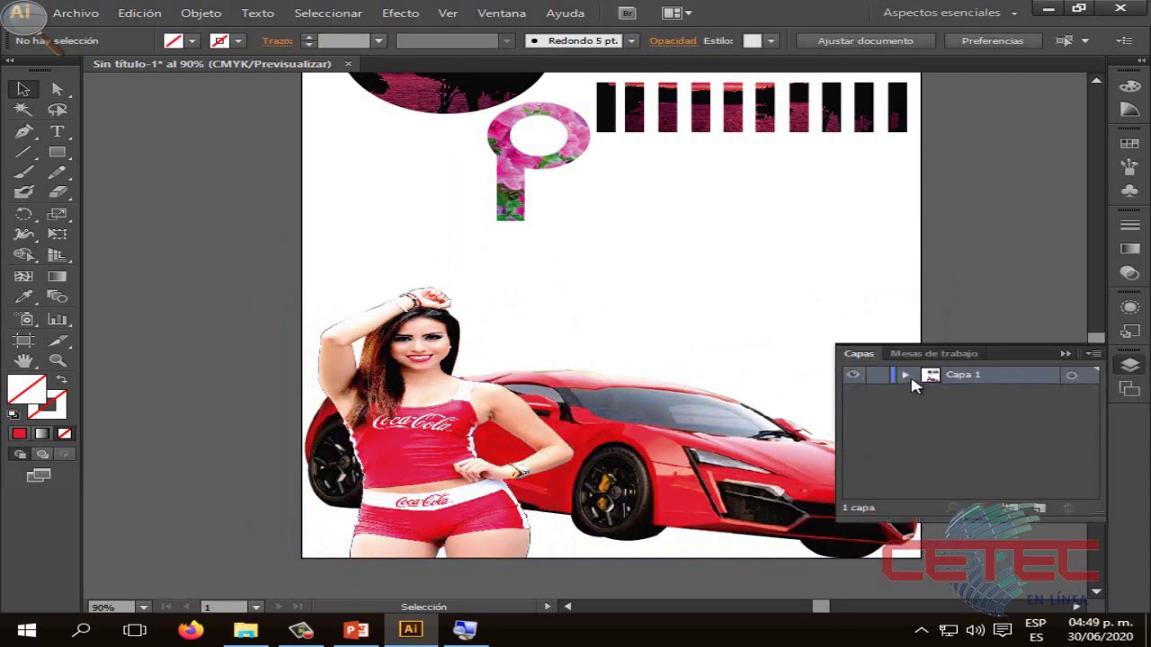
pyautogui.click(1038, 509)
pyautogui.moveTo(962, 375); pyautogui.dragTo(929, 412)
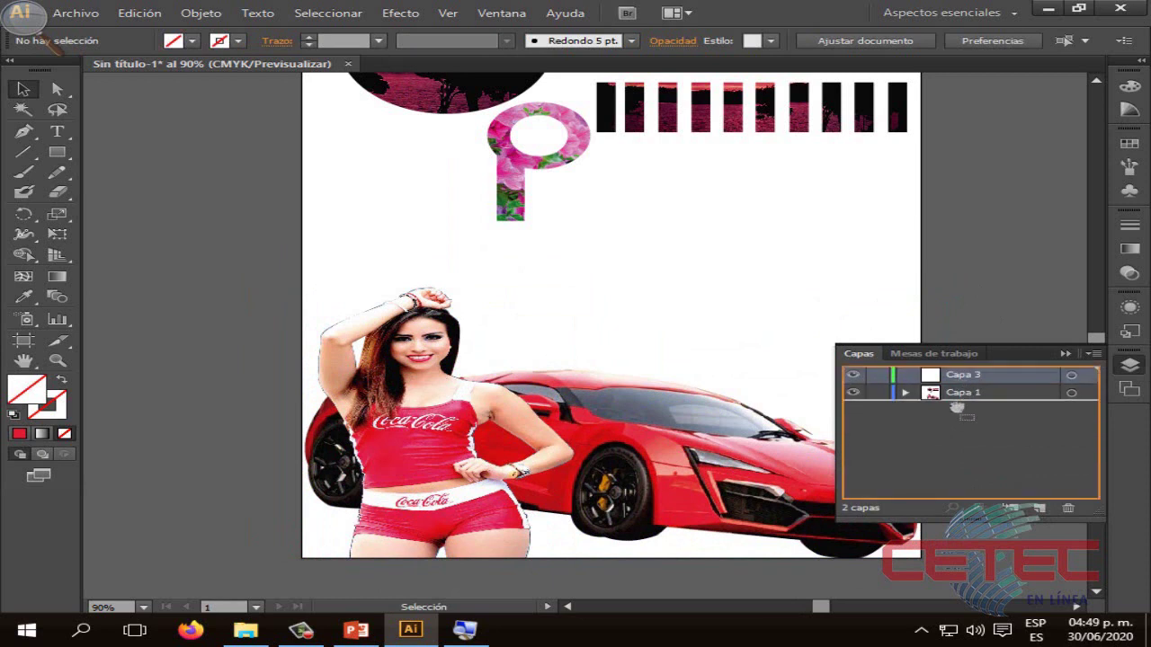
pyautogui.click(853, 375)
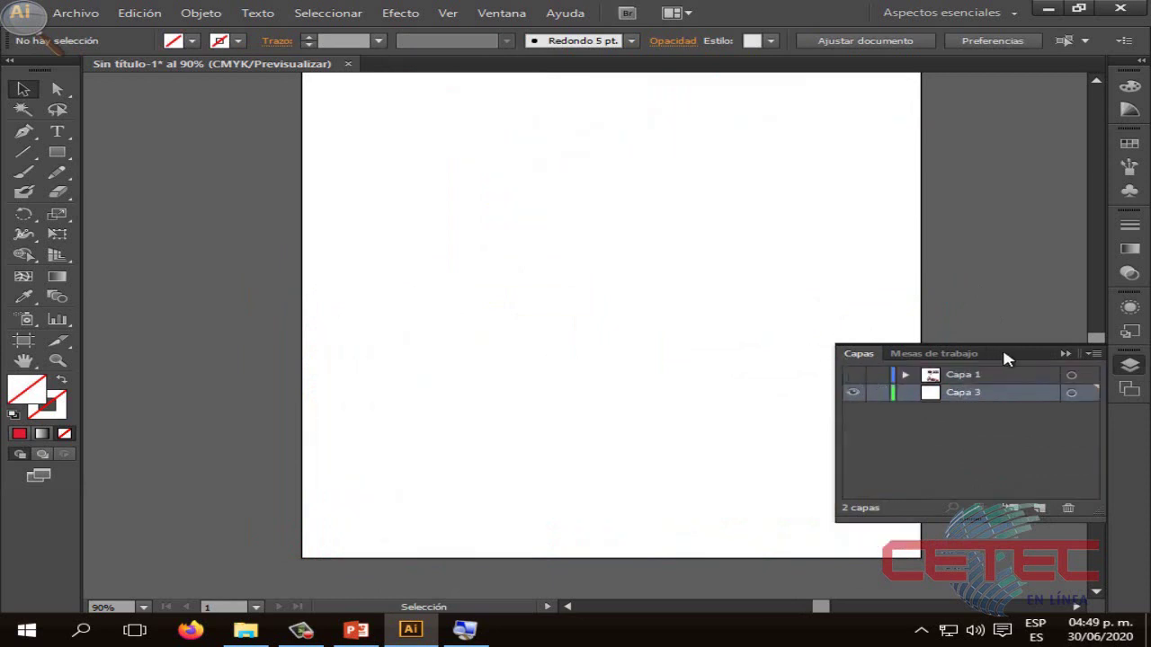
pyautogui.click(1064, 354)
pyautogui.click(409, 629)
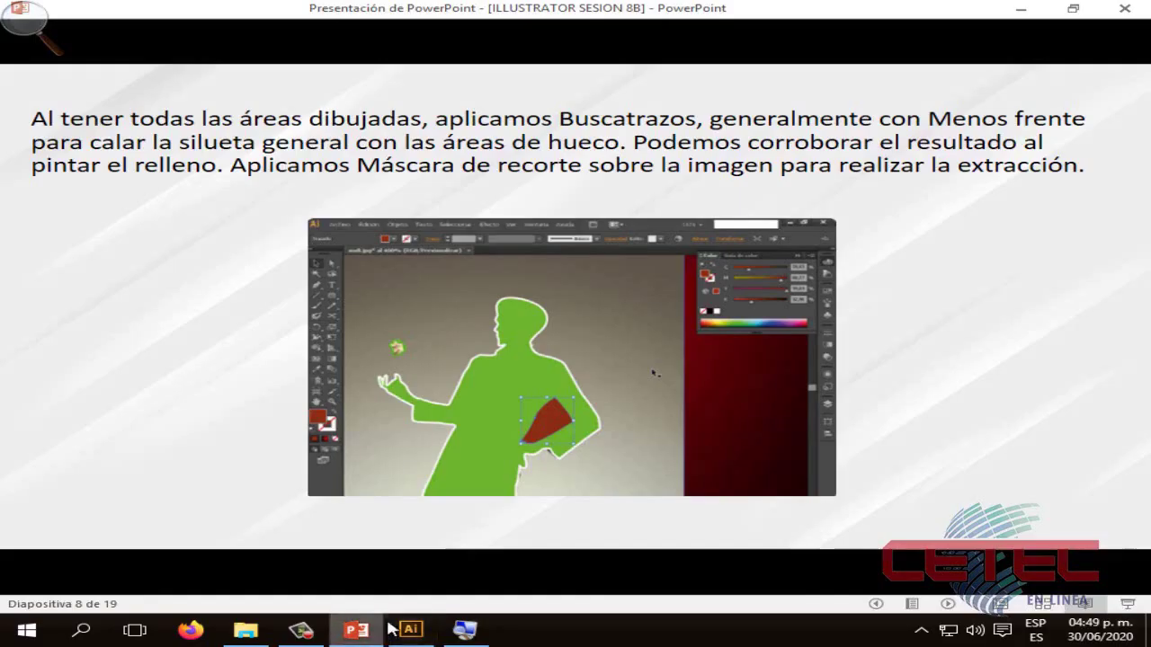
# Step: Advance the presentation to slide 9, 'Edición de colores'
pyautogui.click(603, 430)
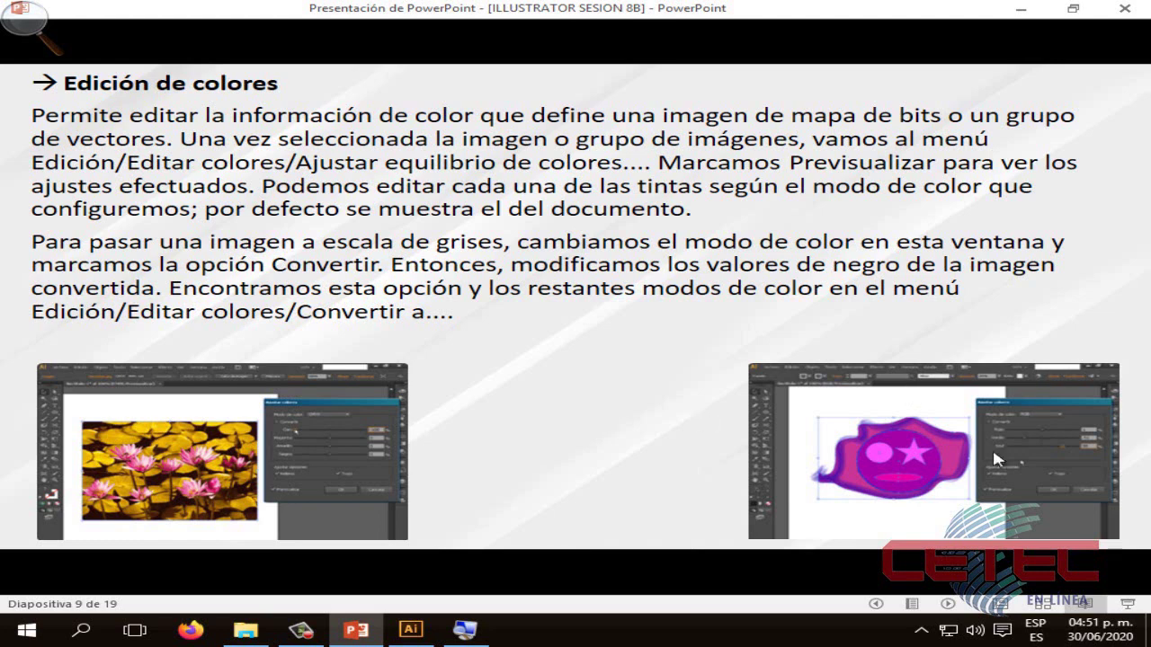
# Step: Place the IMAGEN 7 petunia photo into the Illustrator document via Archivo > Colocar
pyautogui.click(411, 630)
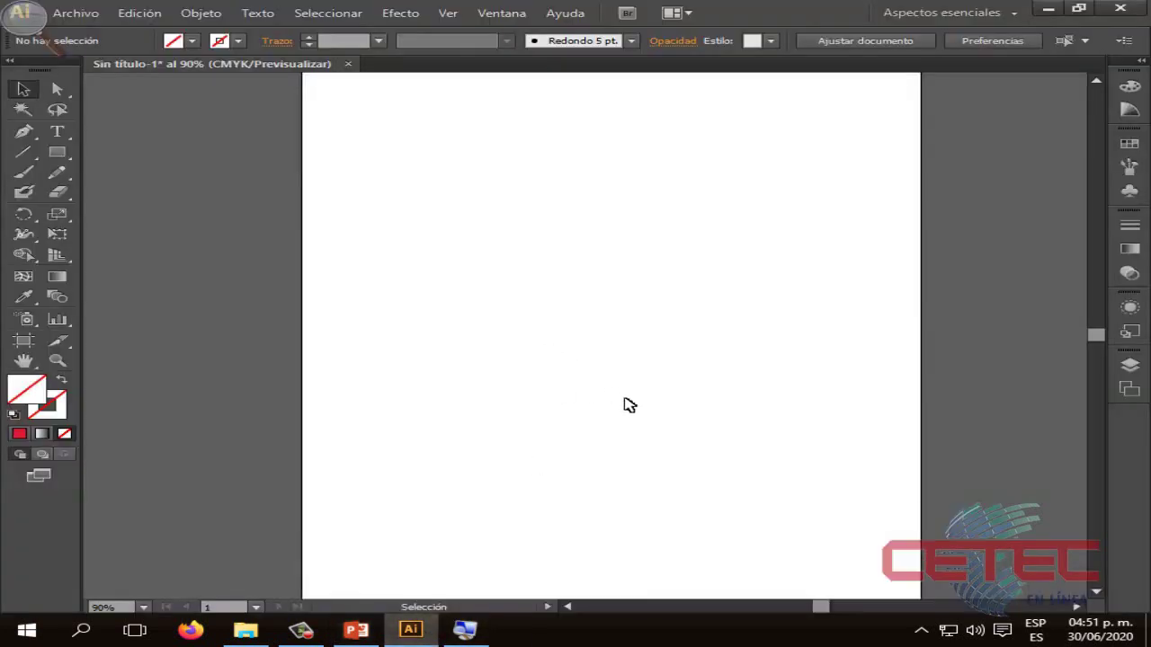
pyautogui.click(76, 13)
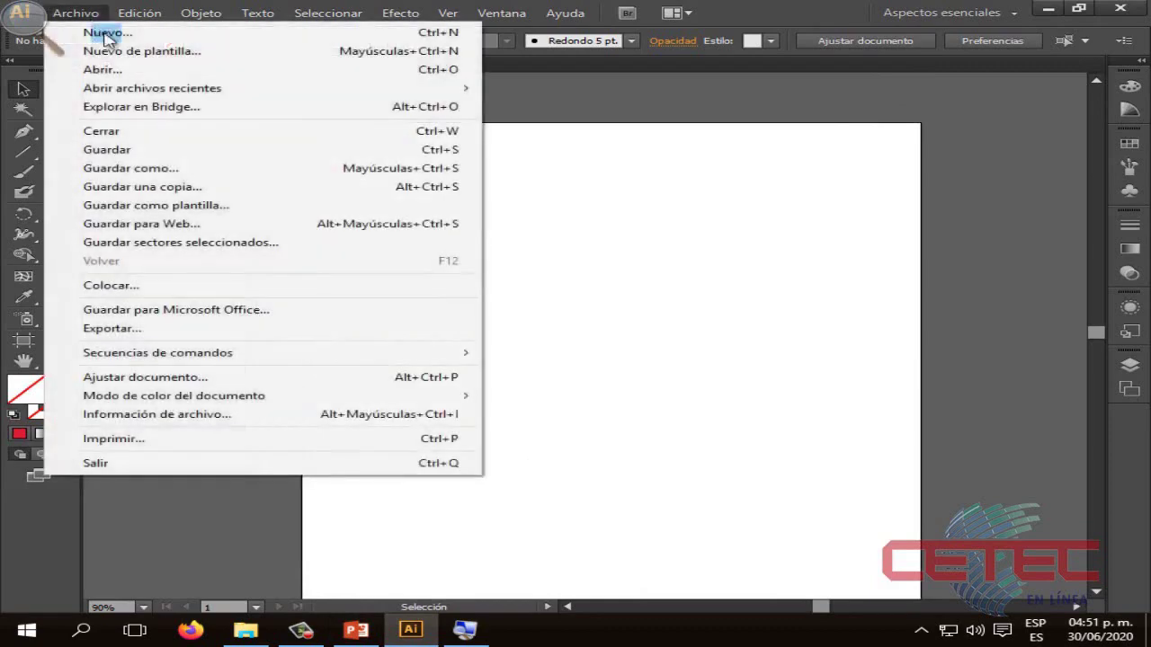
pyautogui.click(72, 283)
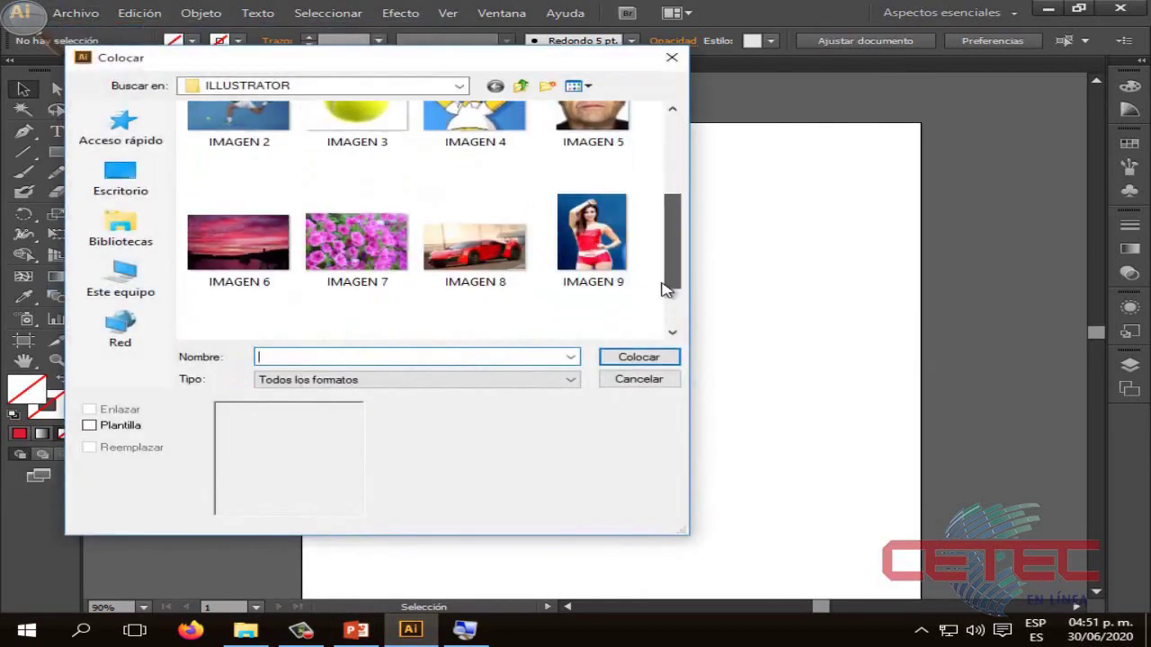
pyautogui.moveTo(681, 207); pyautogui.dragTo(670, 310)
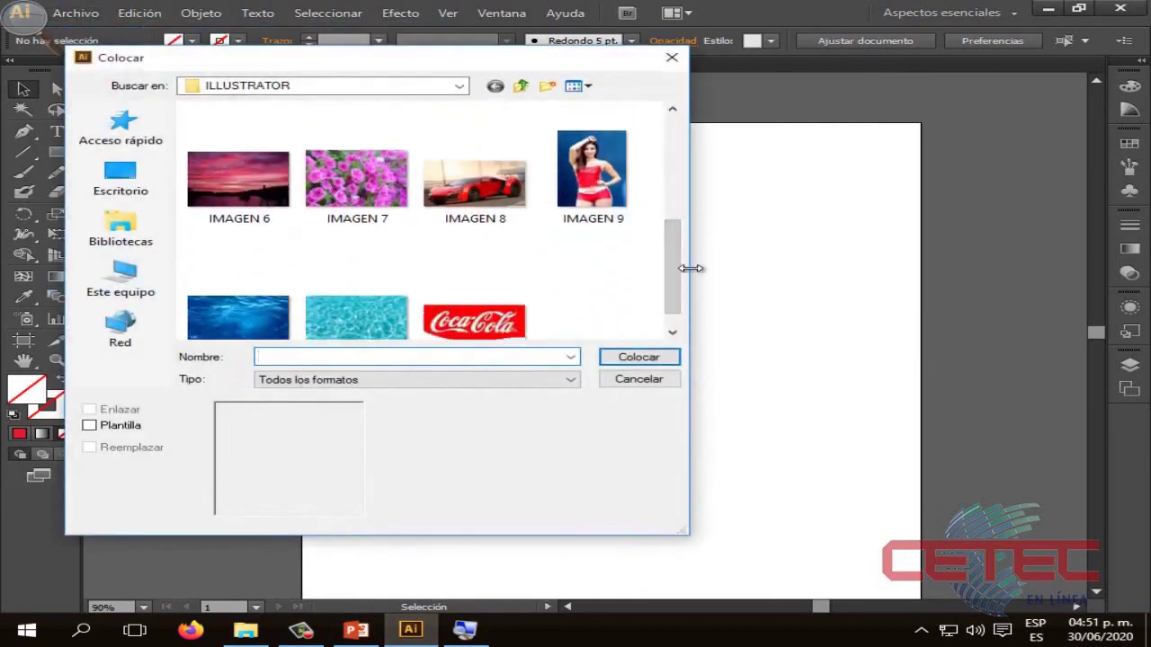
pyautogui.click(365, 207)
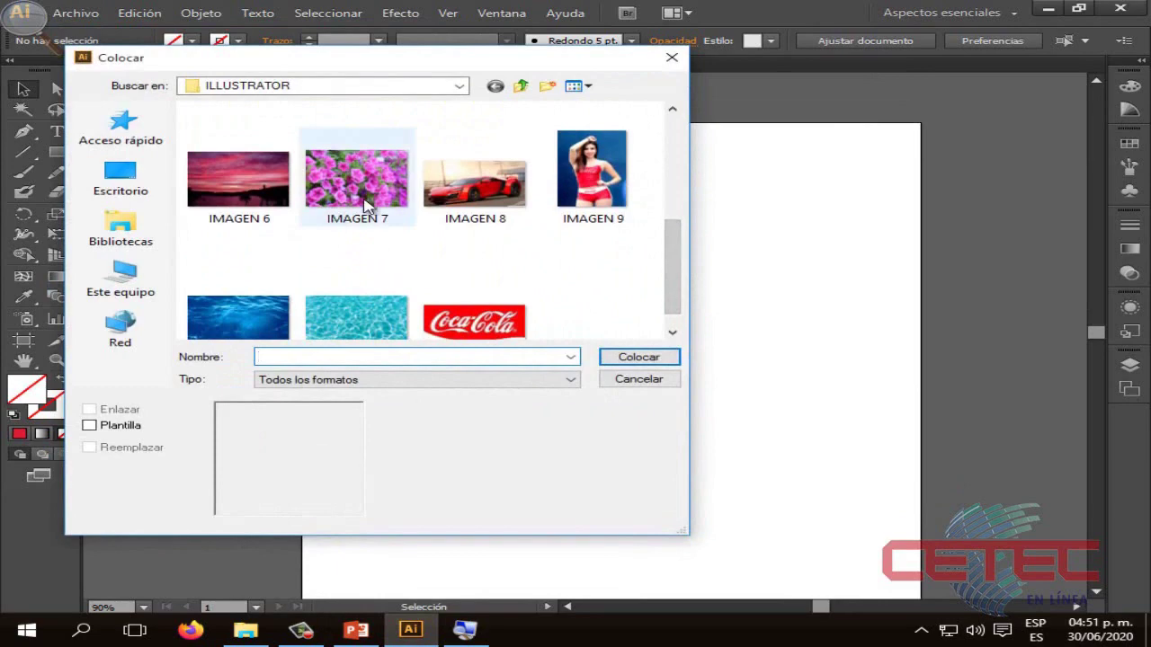
pyautogui.click(653, 360)
# Step: Scale the petunia photo down and position it across the middle of the artboard
pyautogui.moveTo(424, 370); pyautogui.dragTo(382, 484)
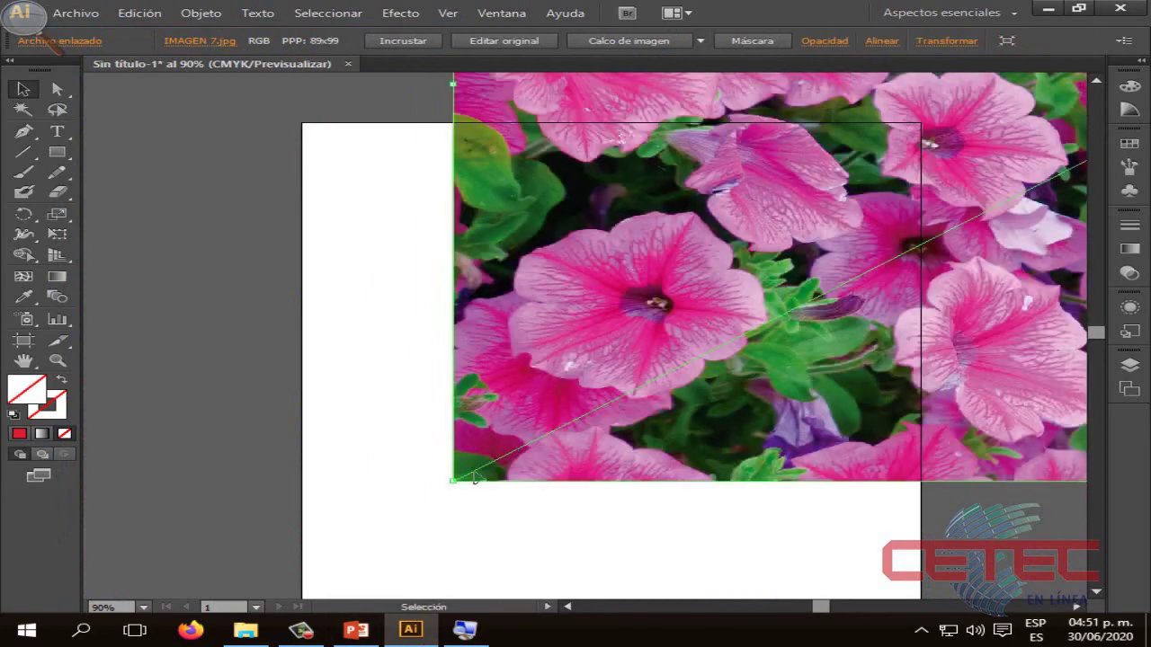
pyautogui.moveTo(382, 484)
pyautogui.mouseDown()
pyautogui.moveTo(454, 482)
pyautogui.moveTo(719, 267)
pyautogui.mouseUp()
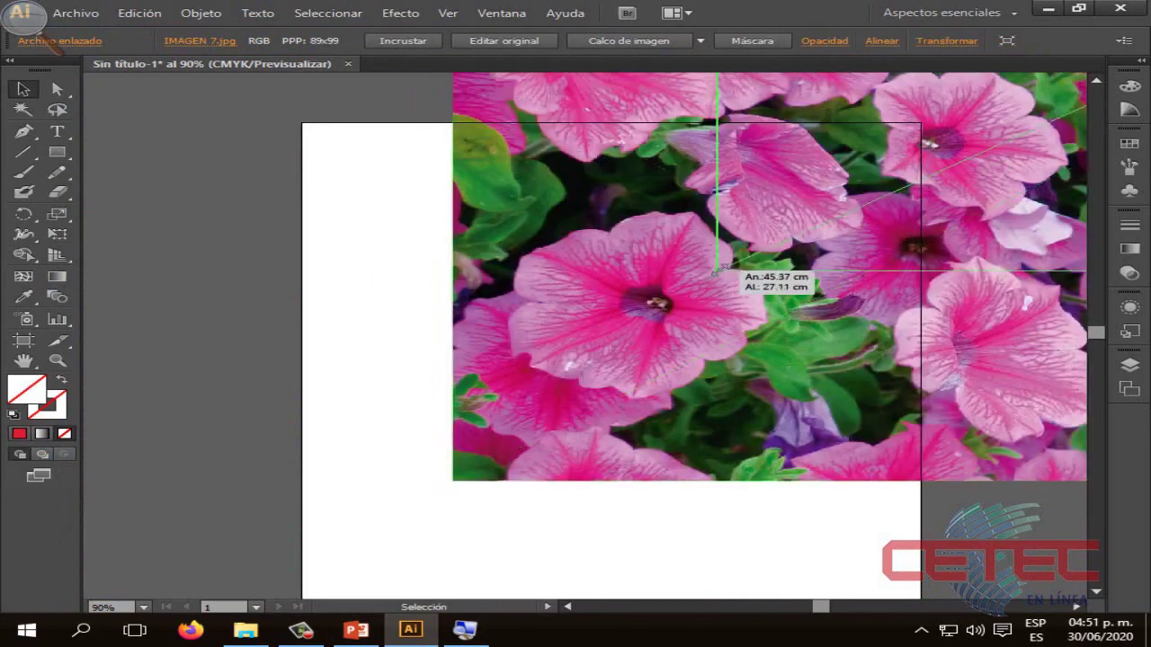
pyautogui.moveTo(886, 144)
pyautogui.mouseDown()
pyautogui.moveTo(552, 446)
pyautogui.moveTo(373, 514)
pyautogui.mouseUp()
pyautogui.moveTo(406, 478)
pyautogui.mouseDown()
pyautogui.moveTo(920, 228)
pyautogui.moveTo(281, 507)
pyautogui.moveTo(576, 423)
pyautogui.mouseUp()
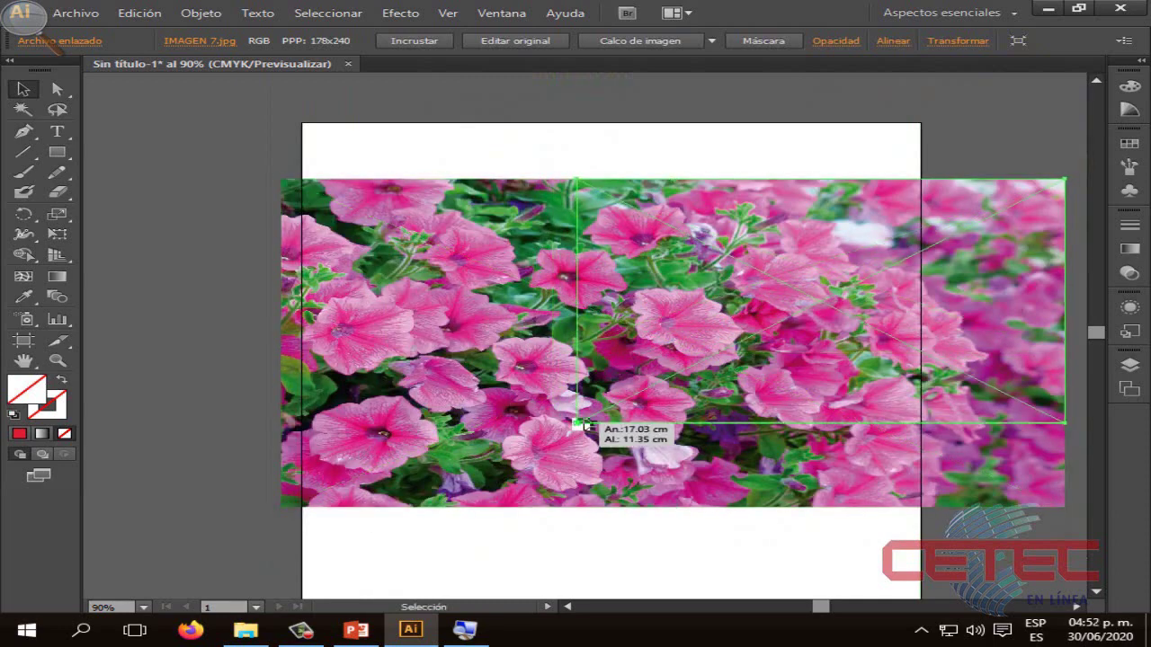
pyautogui.moveTo(772, 317)
pyautogui.mouseDown()
pyautogui.moveTo(517, 369)
pyautogui.moveTo(550, 376)
pyautogui.mouseUp()
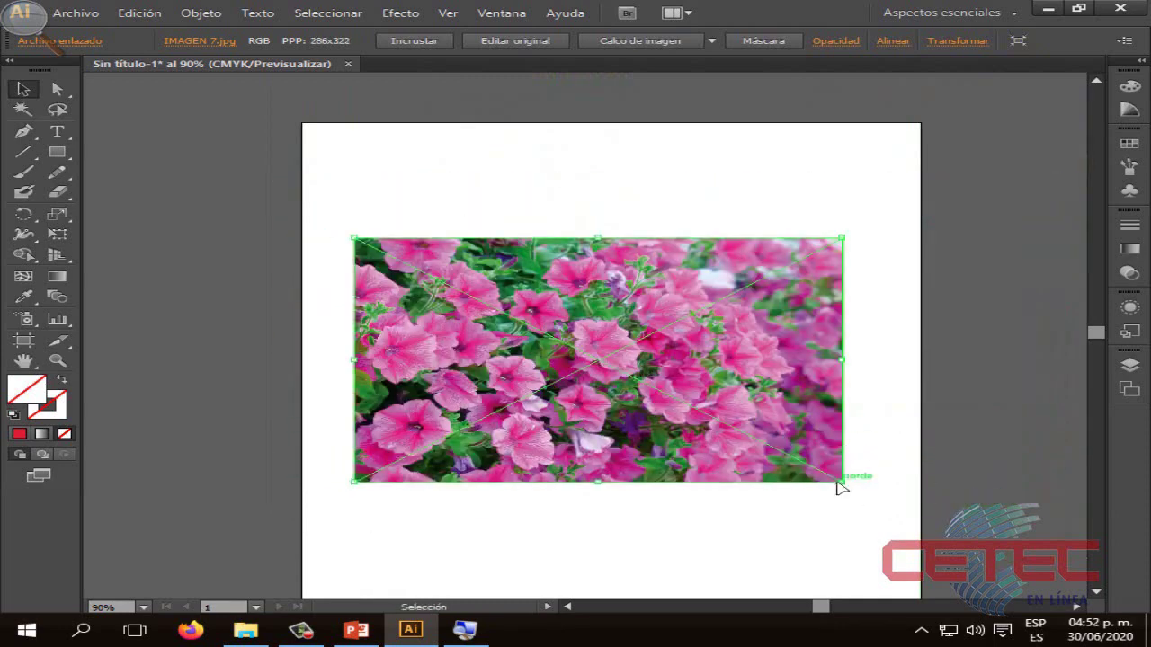
pyautogui.moveTo(841, 481)
pyautogui.mouseDown()
pyautogui.moveTo(881, 515)
pyautogui.moveTo(800, 455)
pyautogui.moveTo(895, 520)
pyautogui.mouseUp()
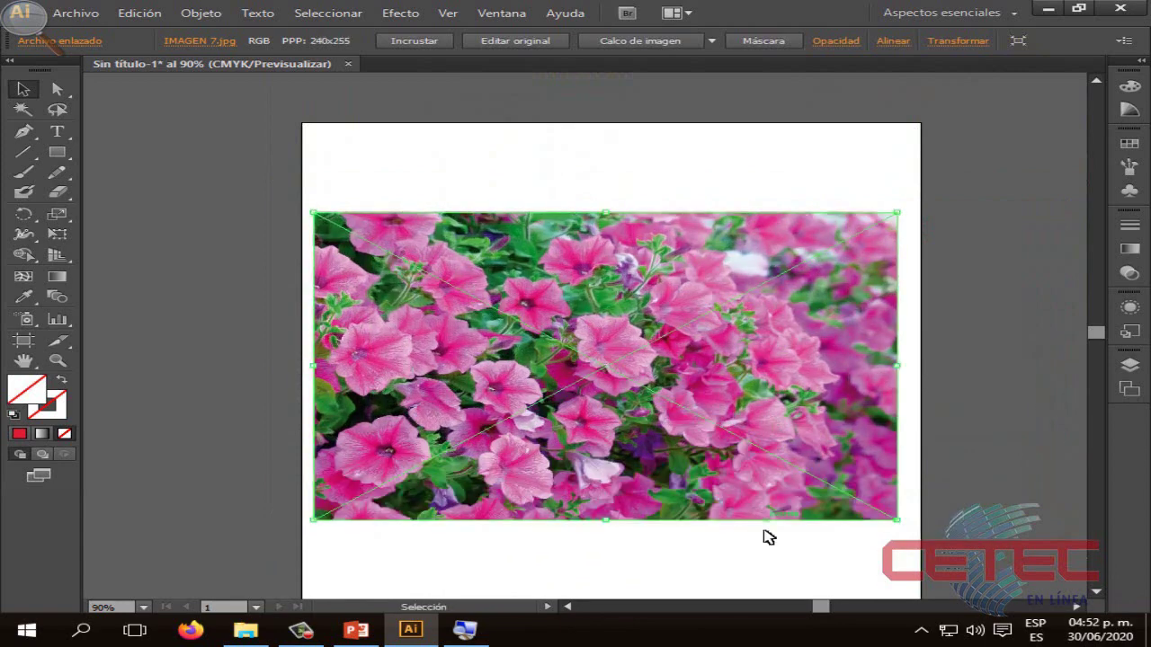
pyautogui.click(686, 542)
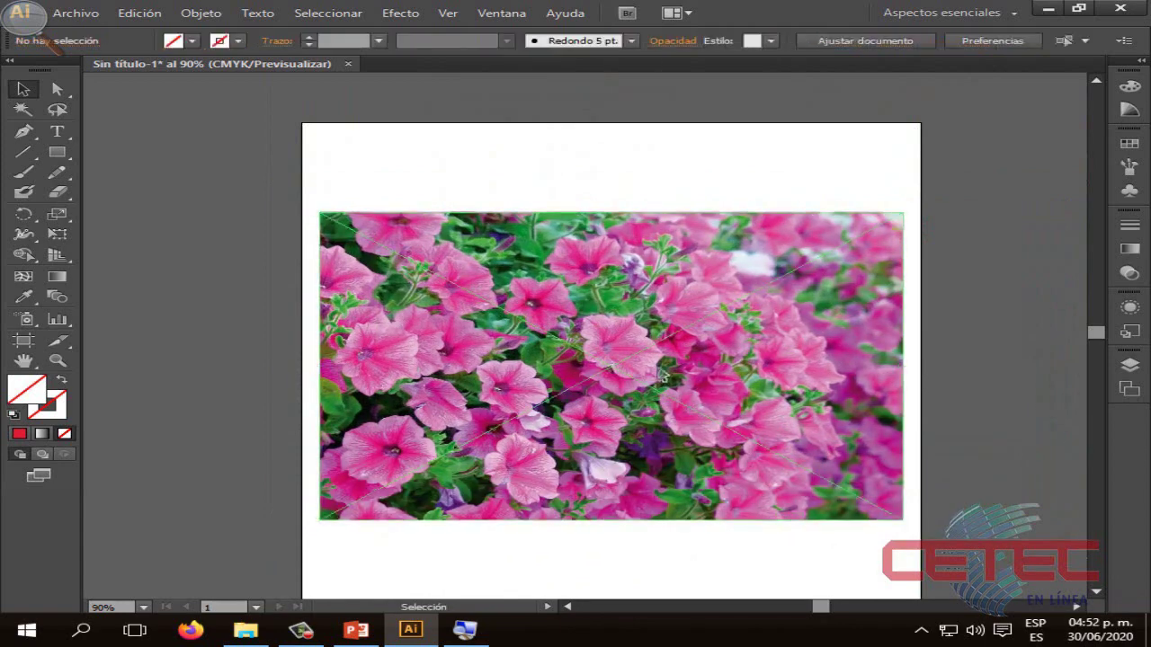
pyautogui.click(675, 359)
# Step: Browse the colour-editing menu without applying anything, then reselect the petunia photo
pyautogui.click(155, 12)
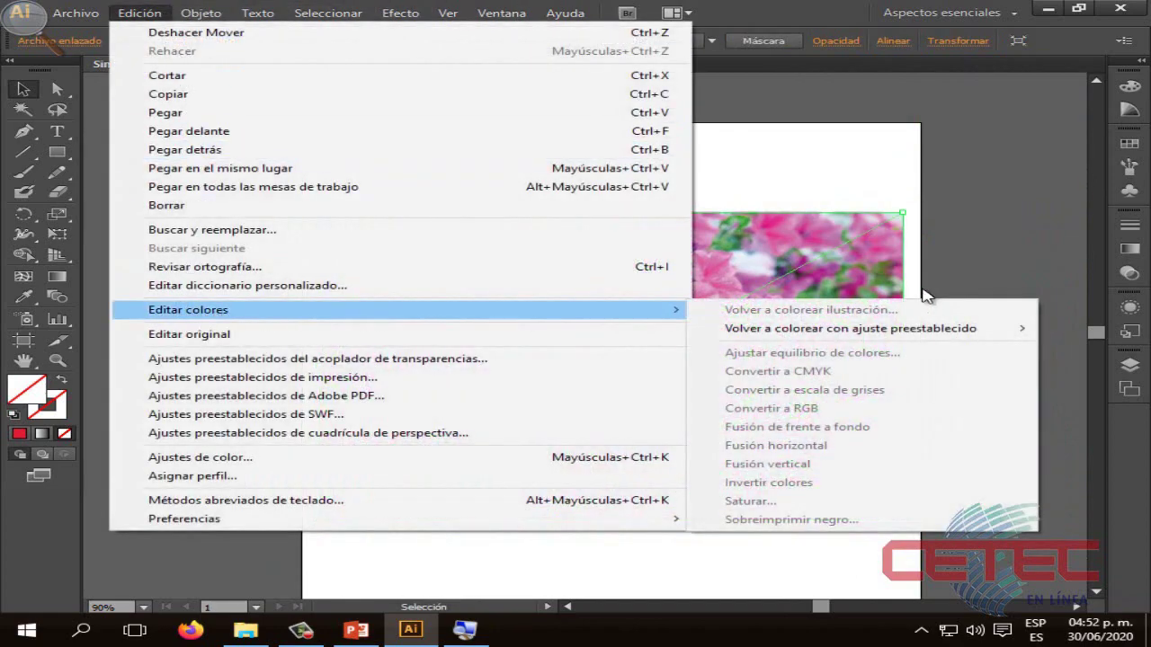
pyautogui.moveTo(188, 309)
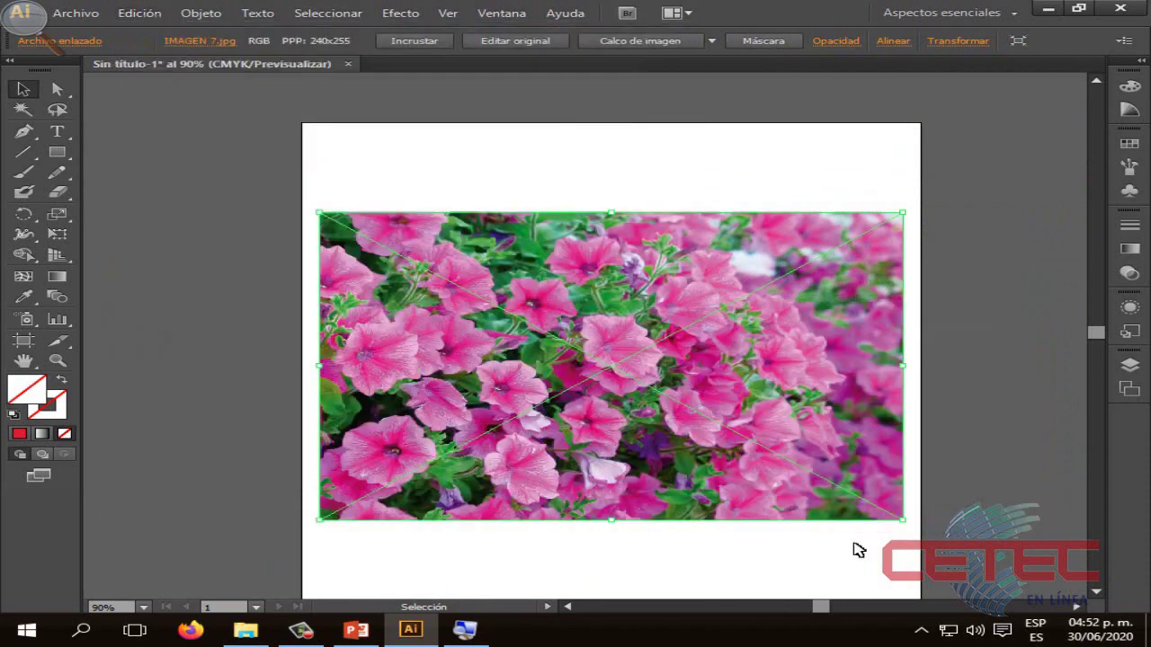
pyautogui.click(859, 545)
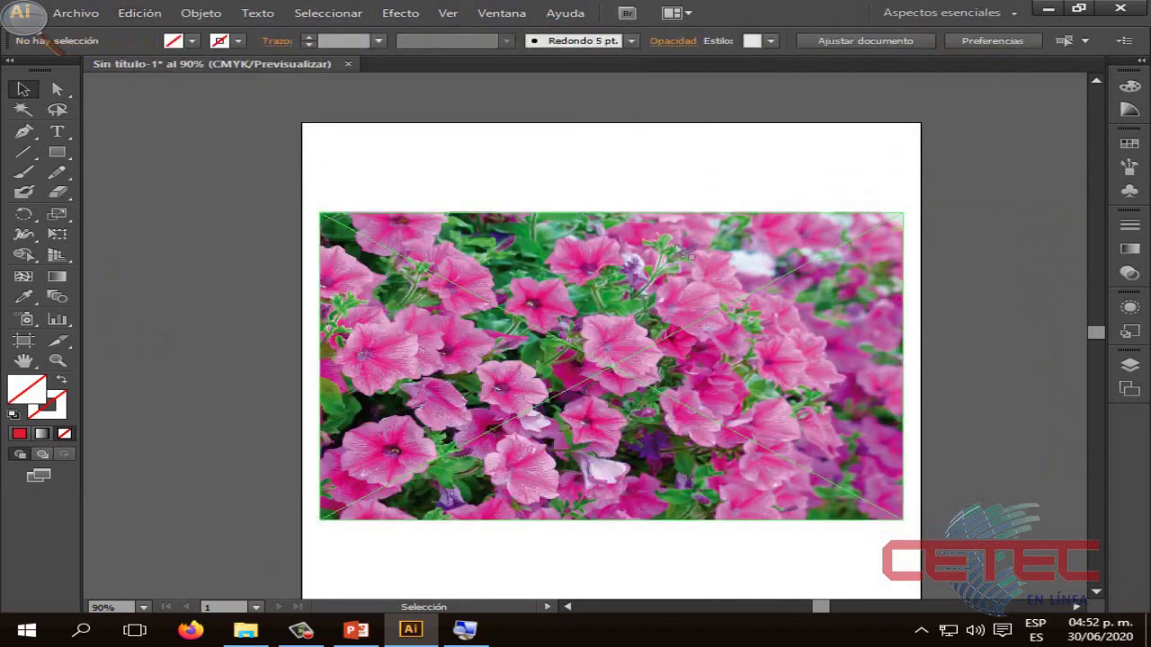
pyautogui.click(587, 290)
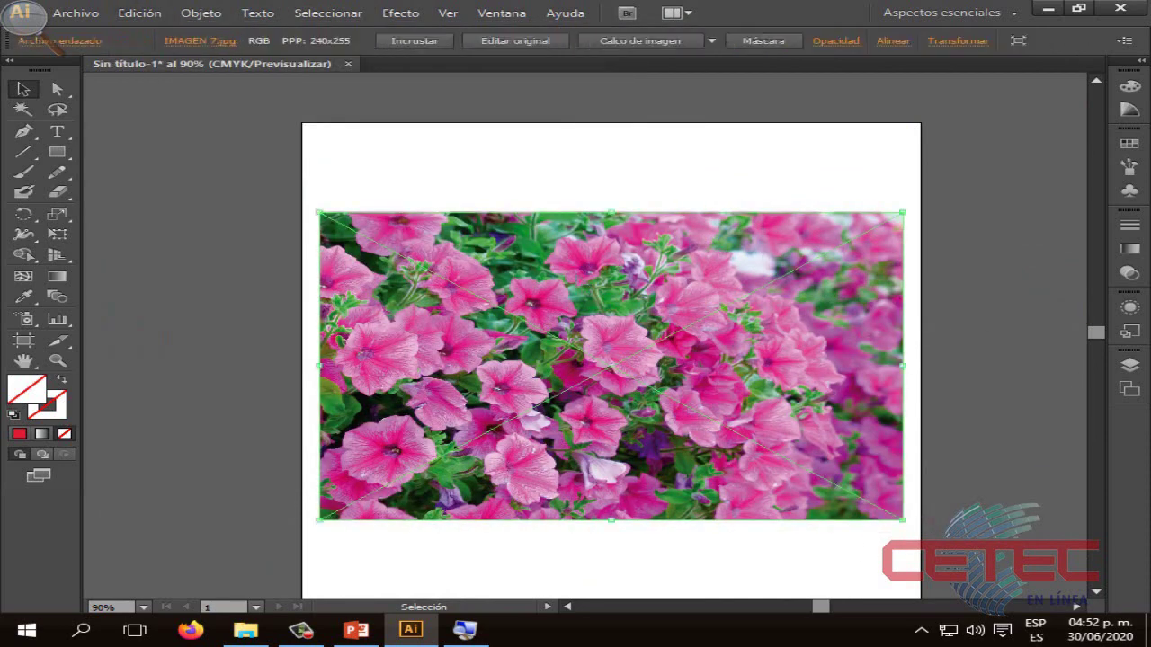
# Step: Rasterize the petunia photo via Objeto > Rasterizar, keeping CMYK and Alta (300 ppp)
pyautogui.click(199, 12)
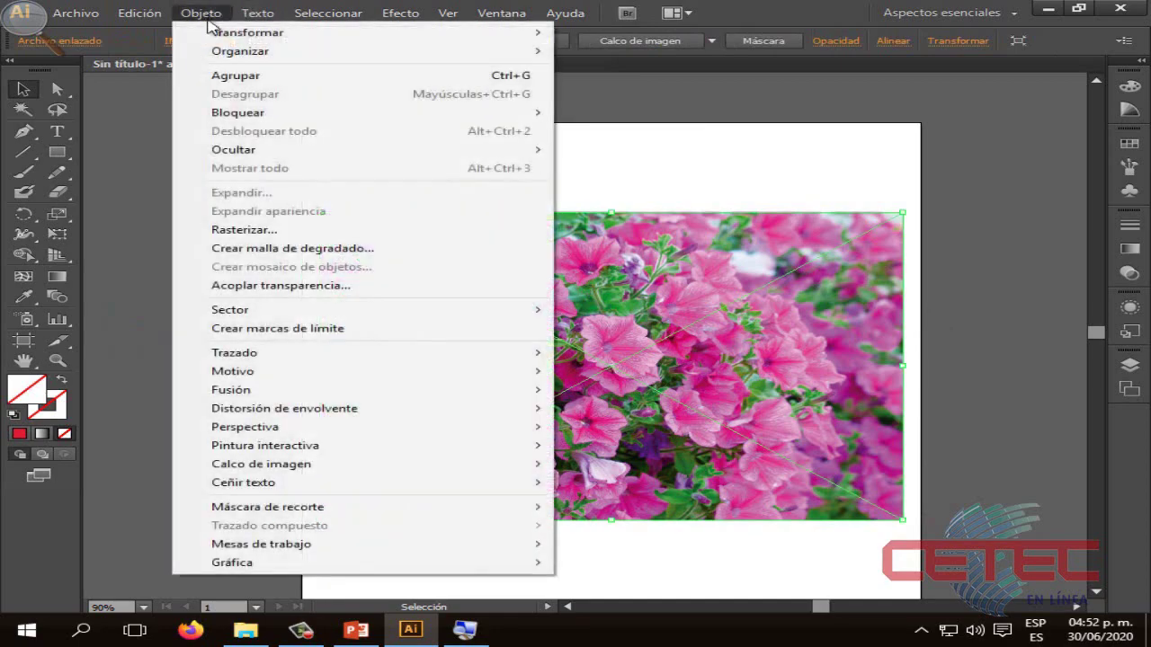
pyautogui.click(257, 232)
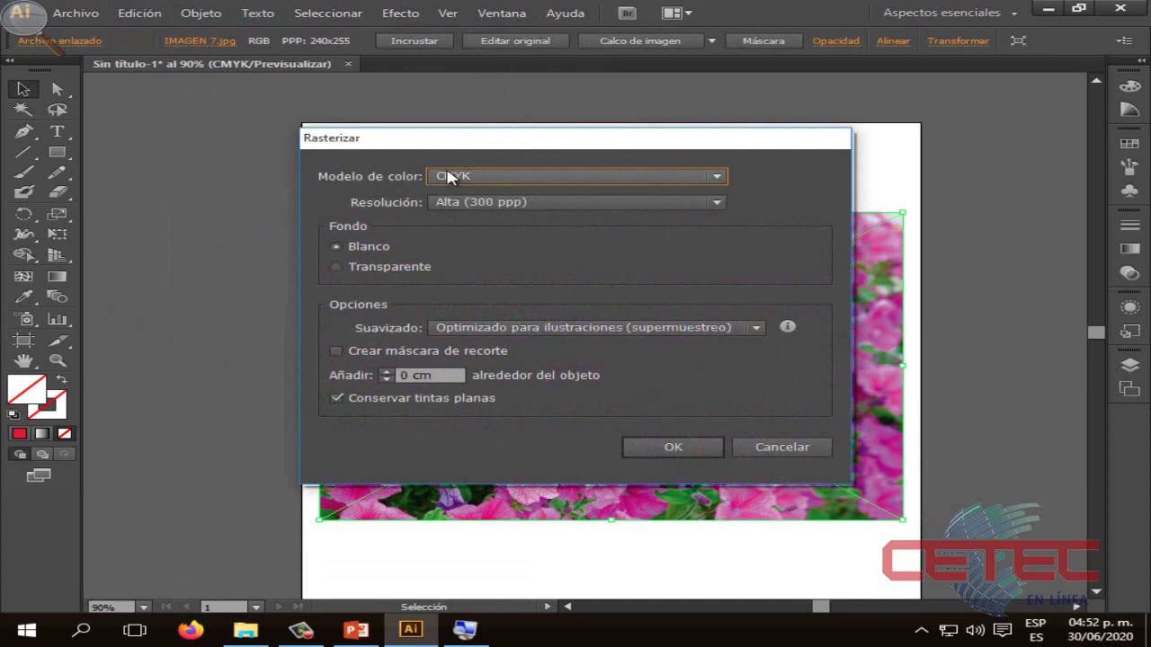
pyautogui.click(472, 183)
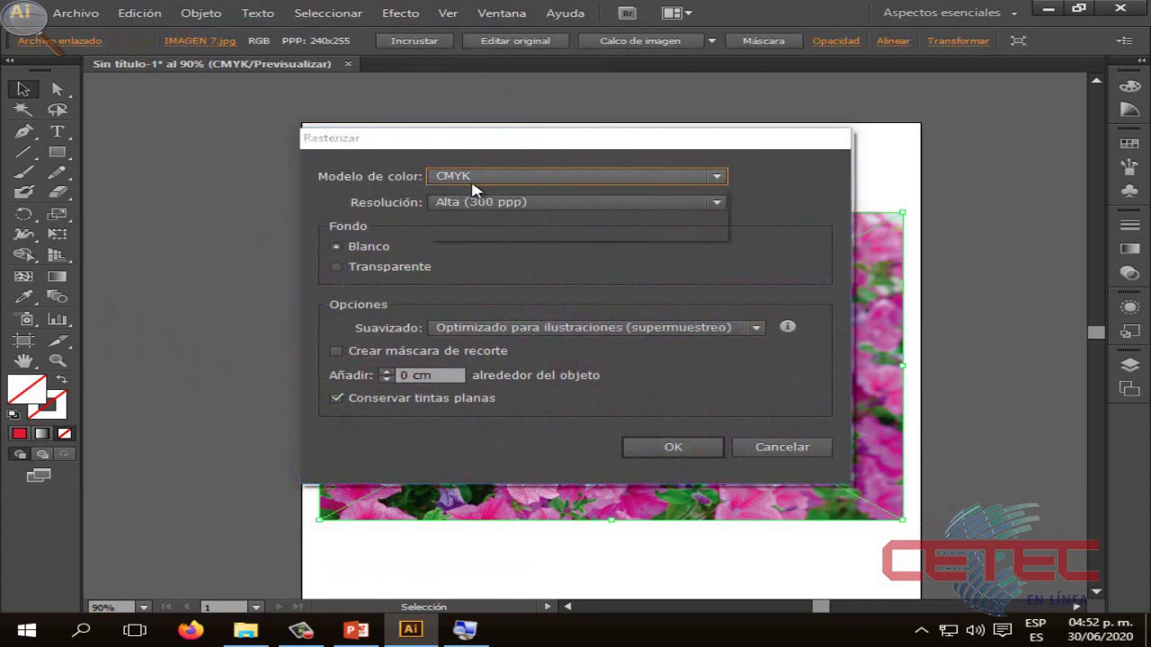
pyautogui.click(482, 191)
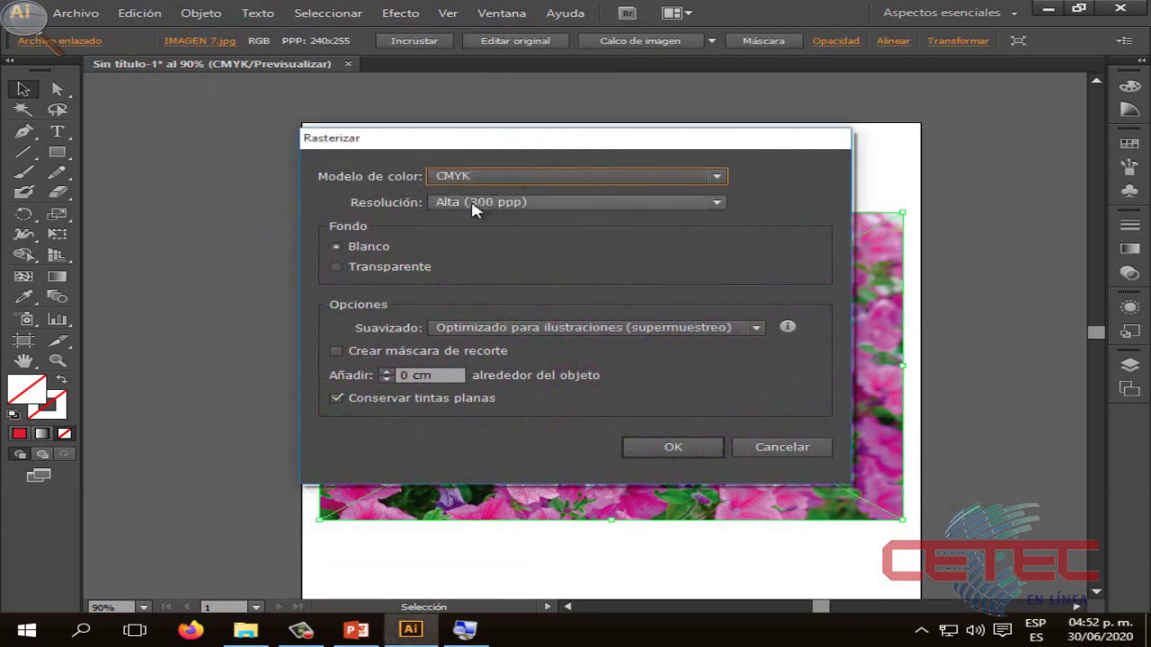
pyautogui.click(511, 209)
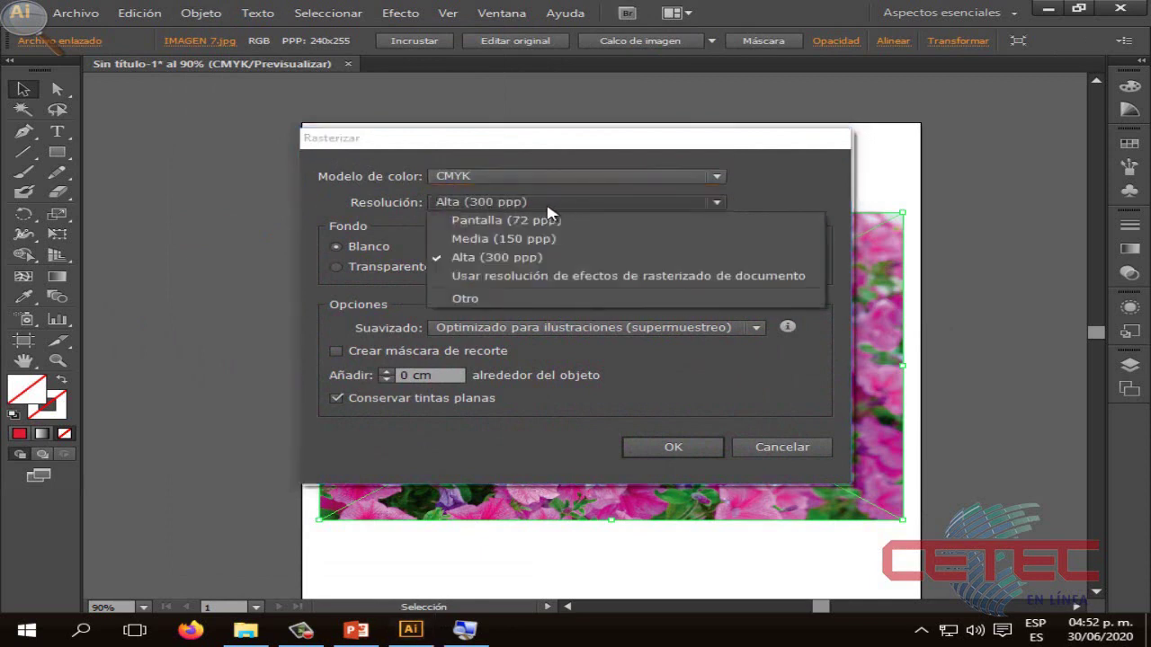
pyautogui.click(531, 205)
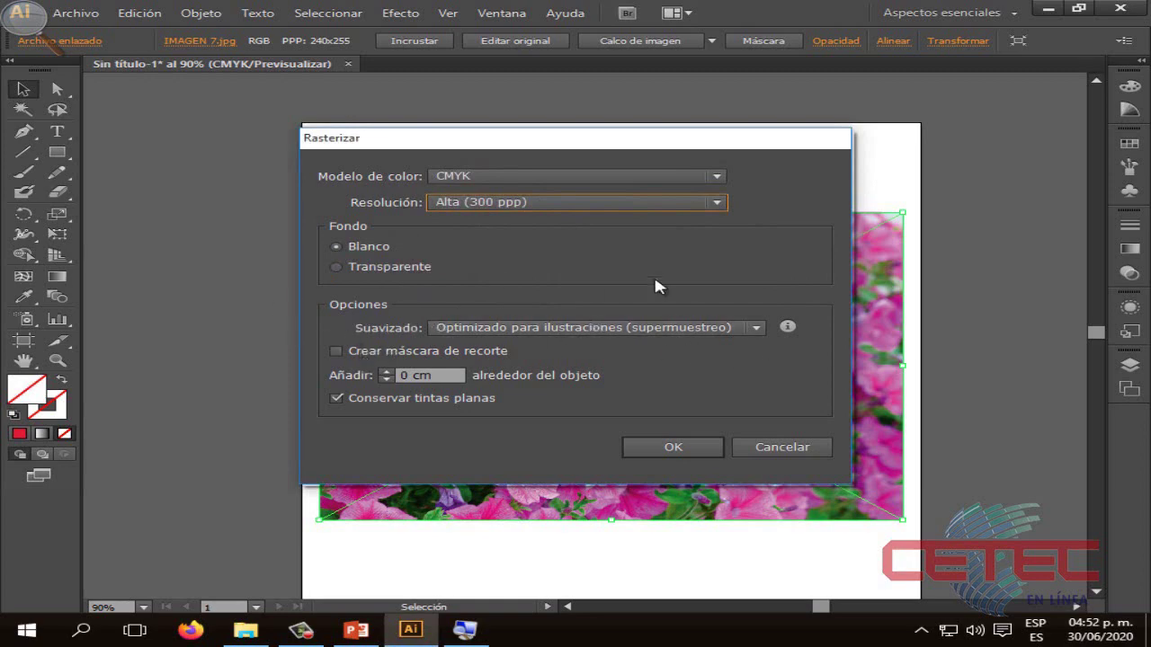
pyautogui.click(670, 446)
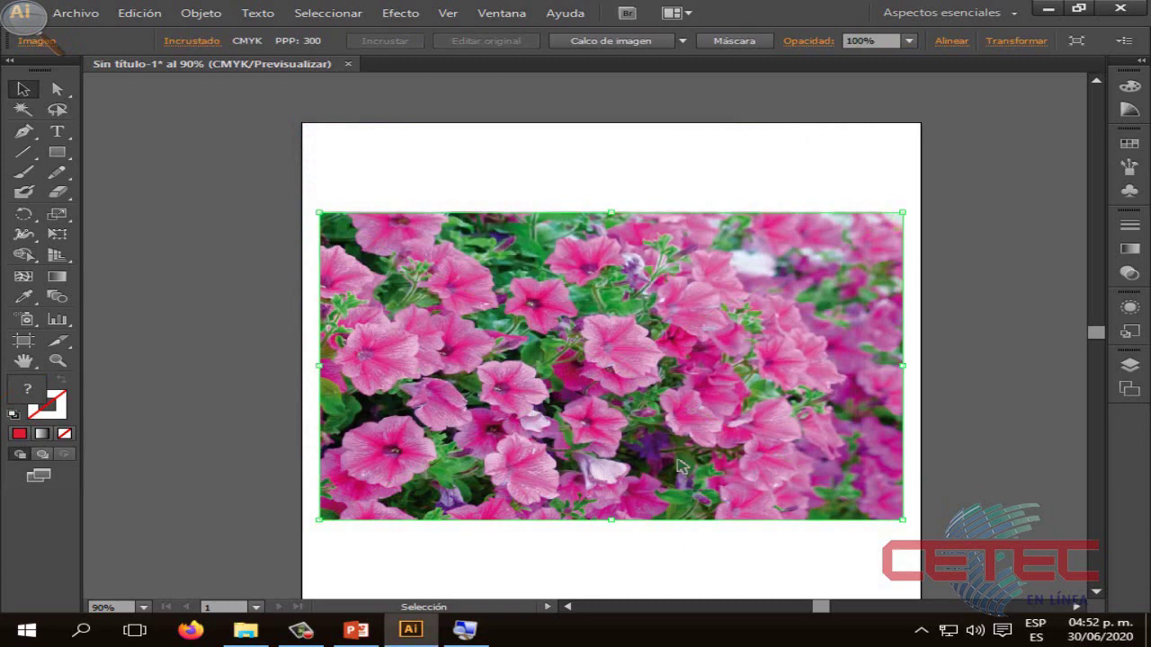
# Step: Adjust the petunia's colour balance with preview: Cyan -43, Magenta 53, Yellow 100, Black -59
pyautogui.click(144, 13)
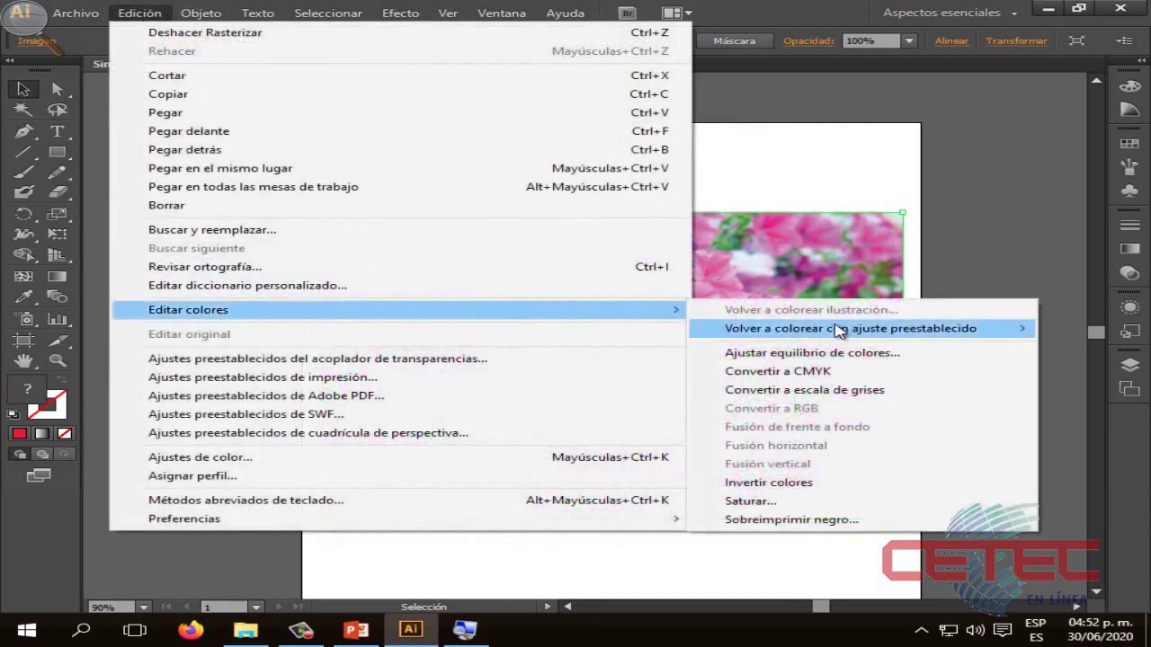
pyautogui.moveTo(188, 309)
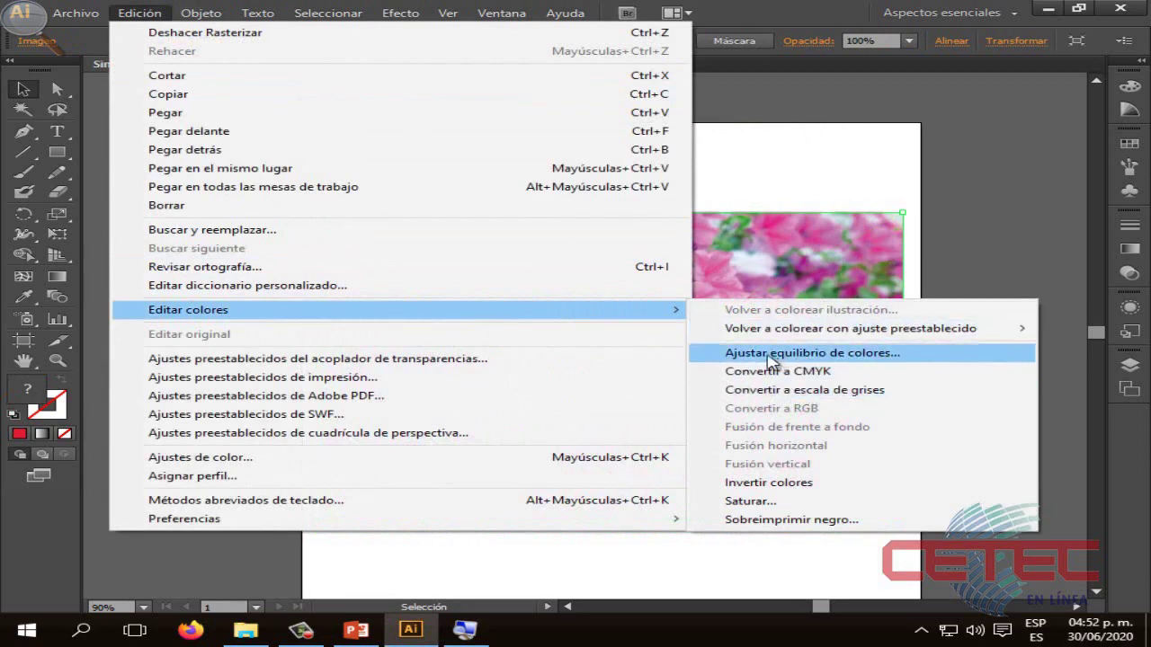
pyautogui.click(820, 354)
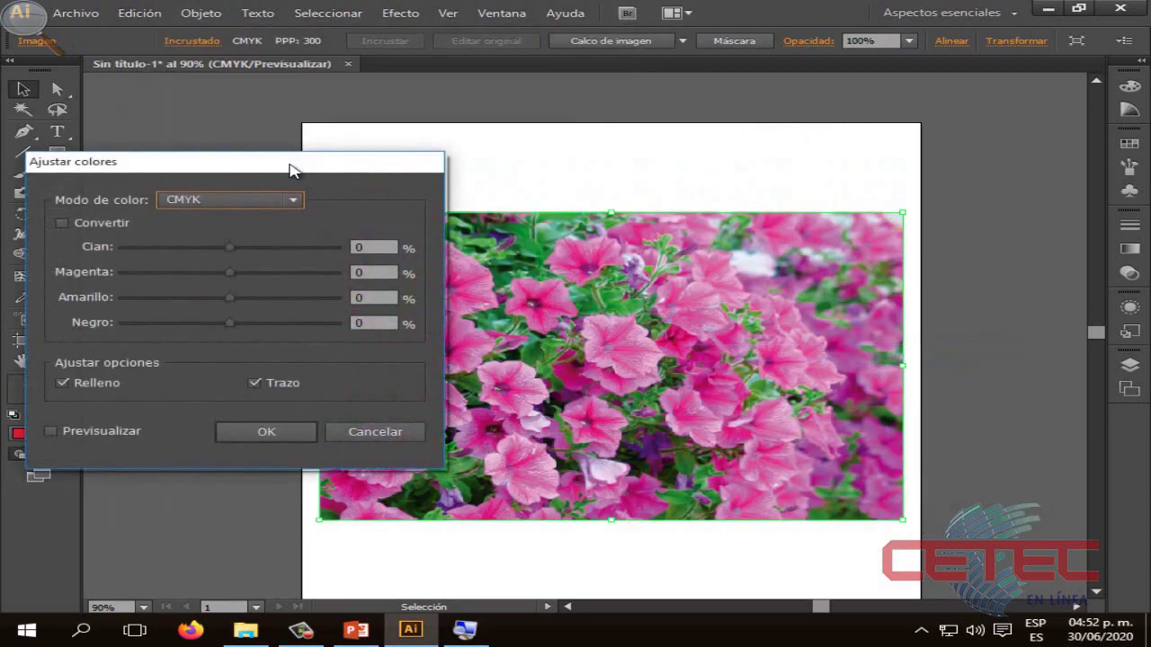
pyautogui.moveTo(301, 171); pyautogui.dragTo(271, 97)
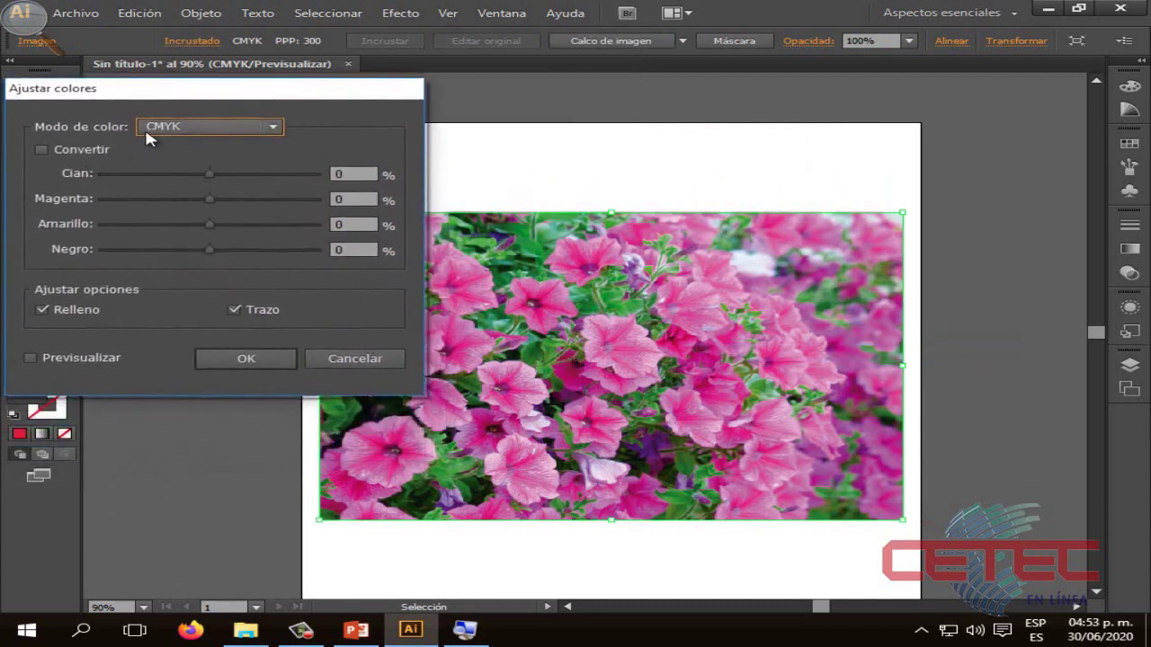
pyautogui.click(31, 358)
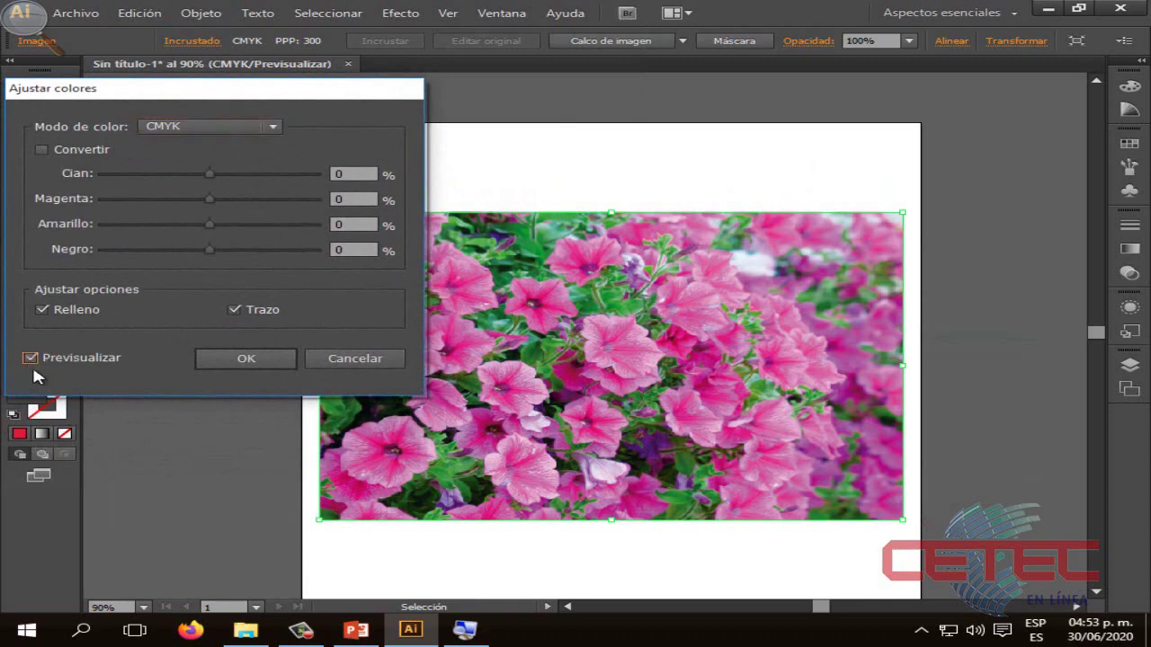
pyautogui.moveTo(207, 172)
pyautogui.mouseDown()
pyautogui.moveTo(93, 177)
pyautogui.moveTo(361, 179)
pyautogui.moveTo(165, 173)
pyautogui.moveTo(355, 205)
pyautogui.moveTo(232, 203)
pyautogui.moveTo(263, 209)
pyautogui.mouseUp()
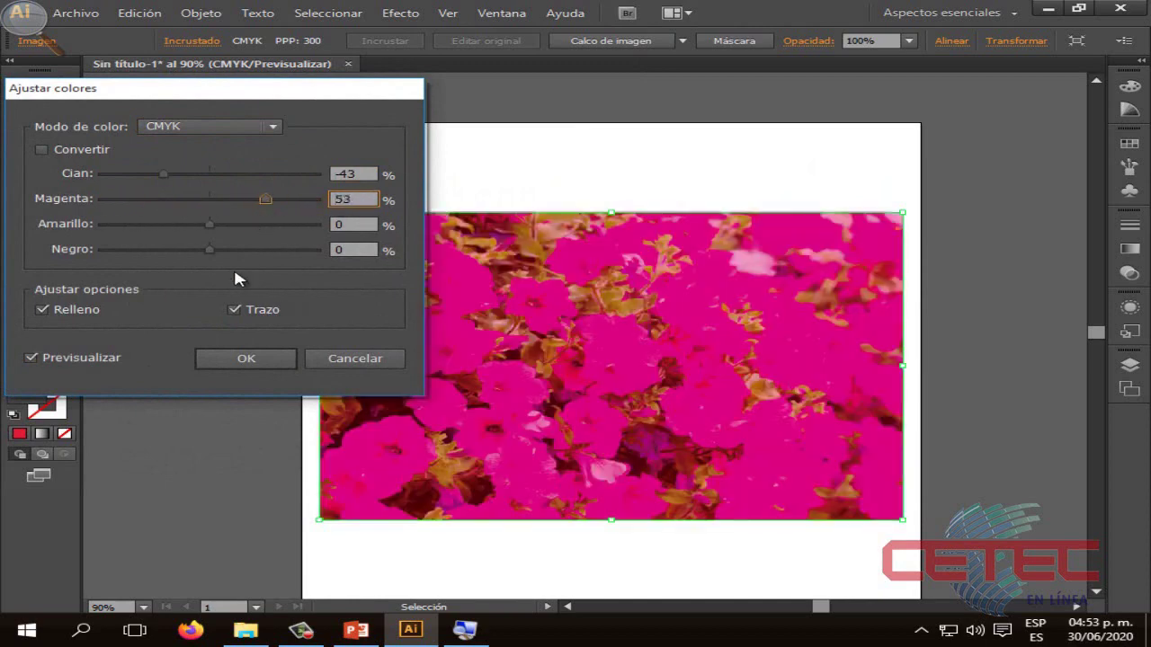
pyautogui.moveTo(147, 224)
pyautogui.mouseDown()
pyautogui.moveTo(85, 225)
pyautogui.moveTo(319, 230)
pyautogui.mouseUp()
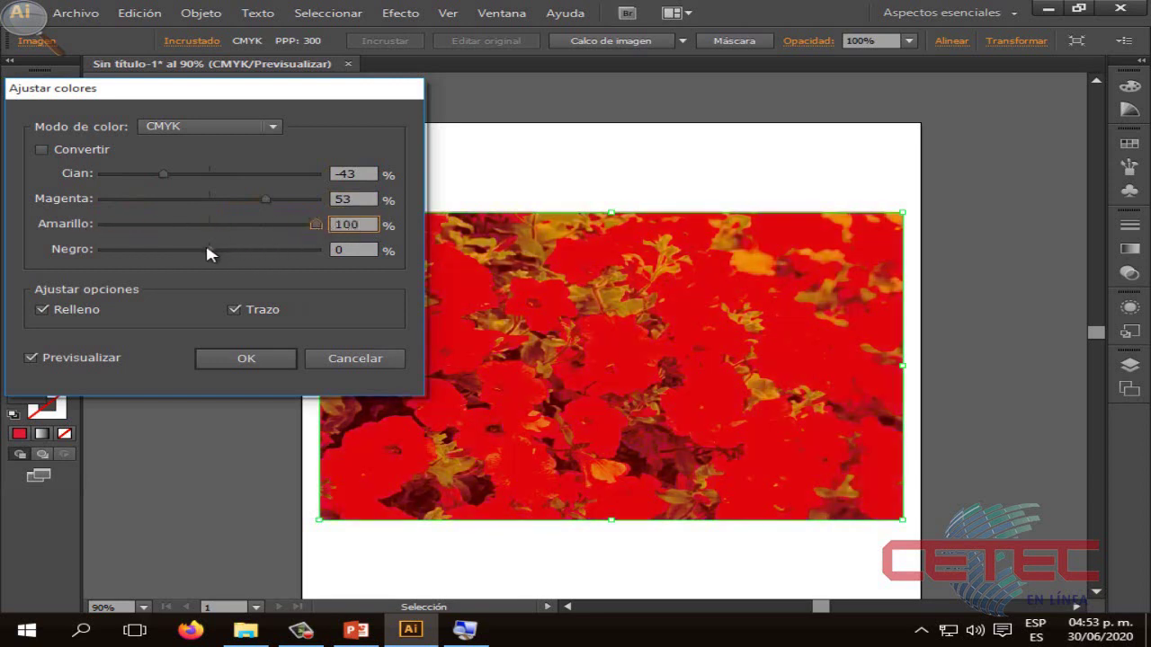
pyautogui.moveTo(208, 250); pyautogui.dragTo(87, 253)
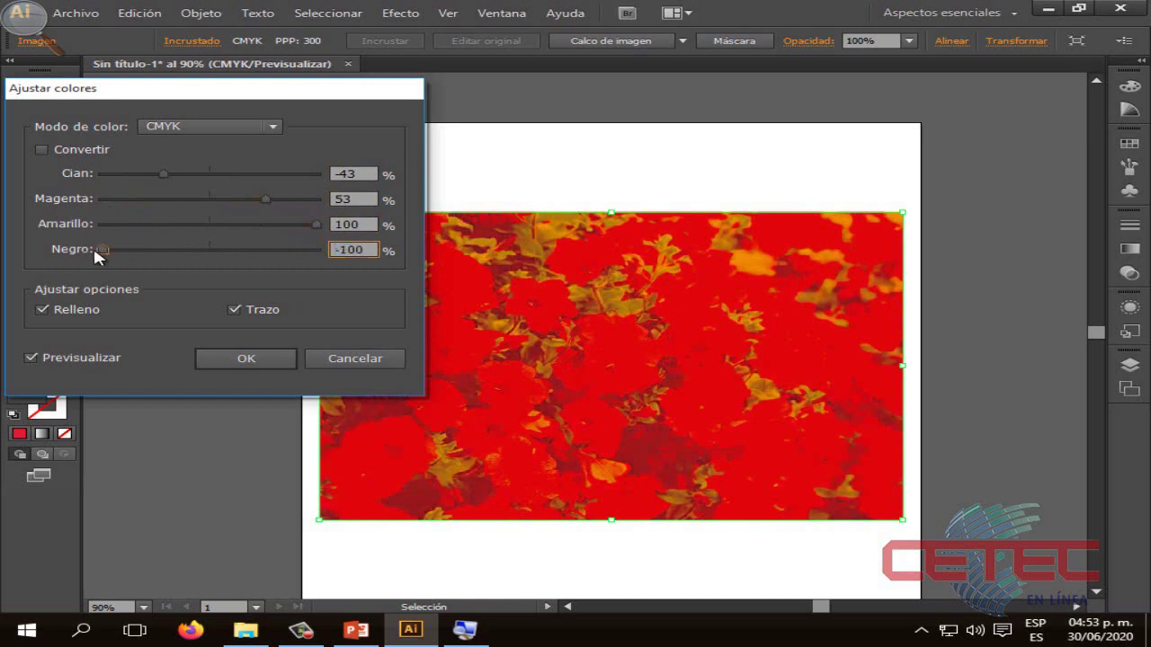
pyautogui.press('Delete')
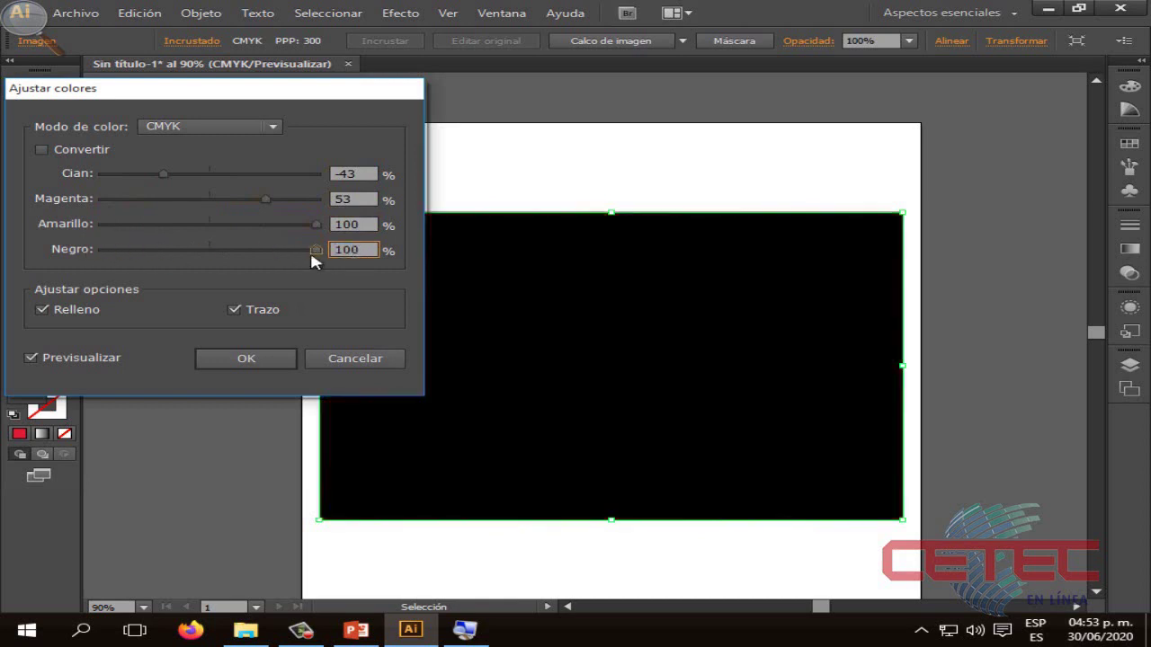
pyautogui.moveTo(316, 252); pyautogui.dragTo(166, 256)
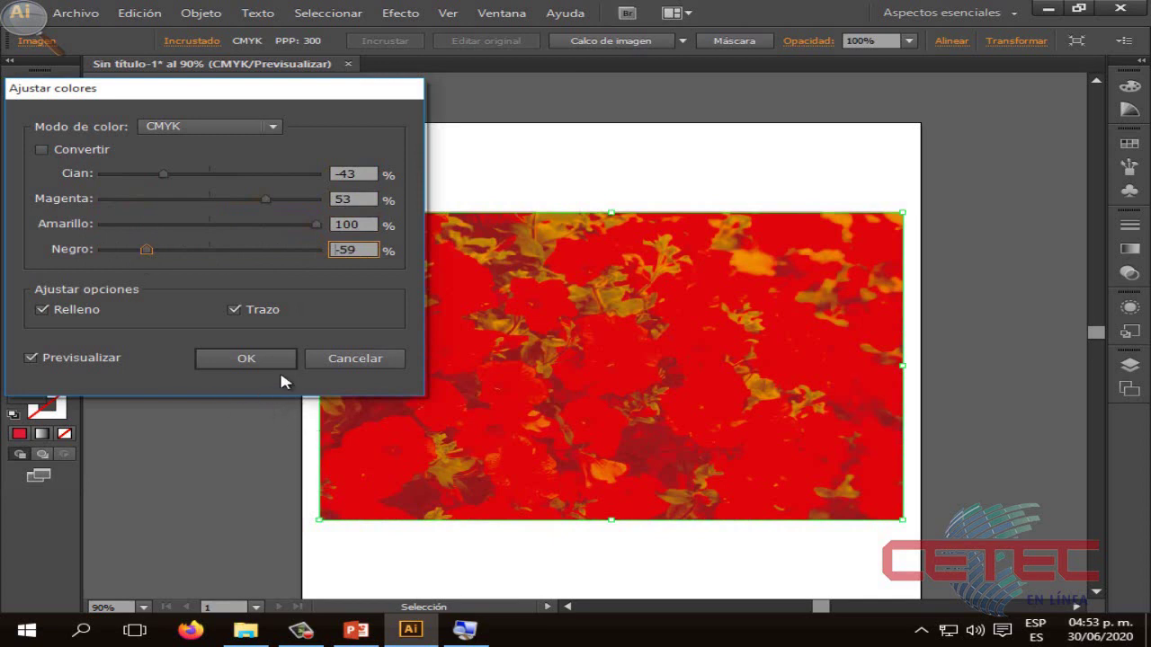
pyautogui.click(259, 356)
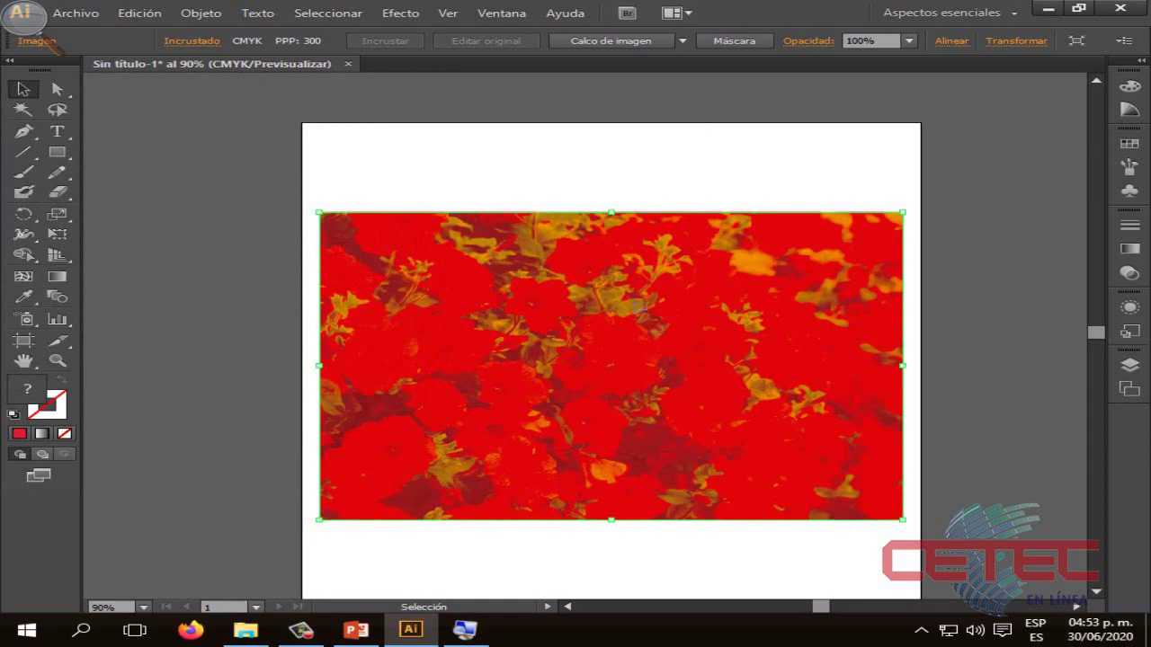
# Step: Reopen Ajustar equilibrio de colores in CMYK mode and try the preview and Convertir options
pyautogui.click(139, 13)
pyautogui.moveTo(188, 309)
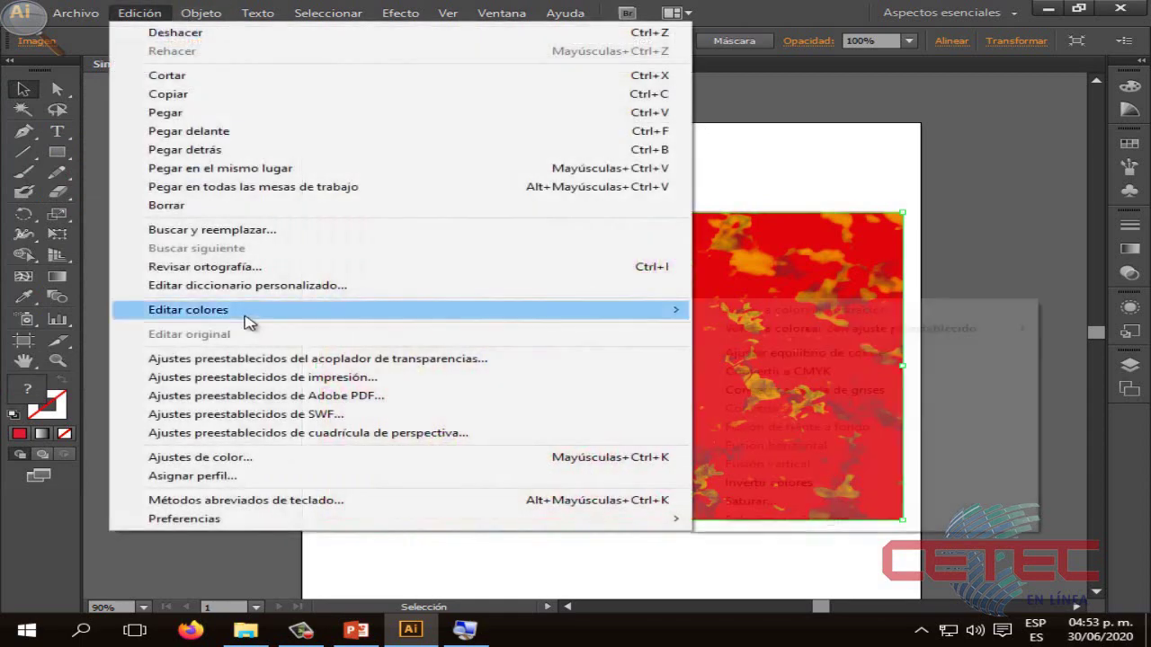
pyautogui.click(801, 360)
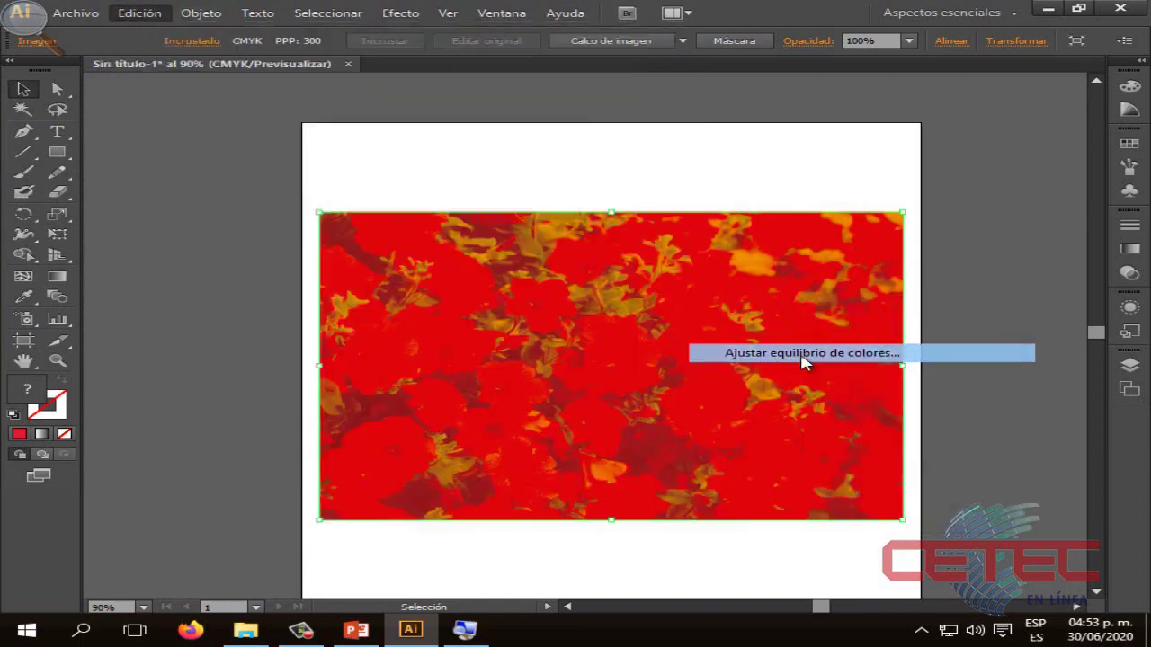
pyautogui.click(241, 135)
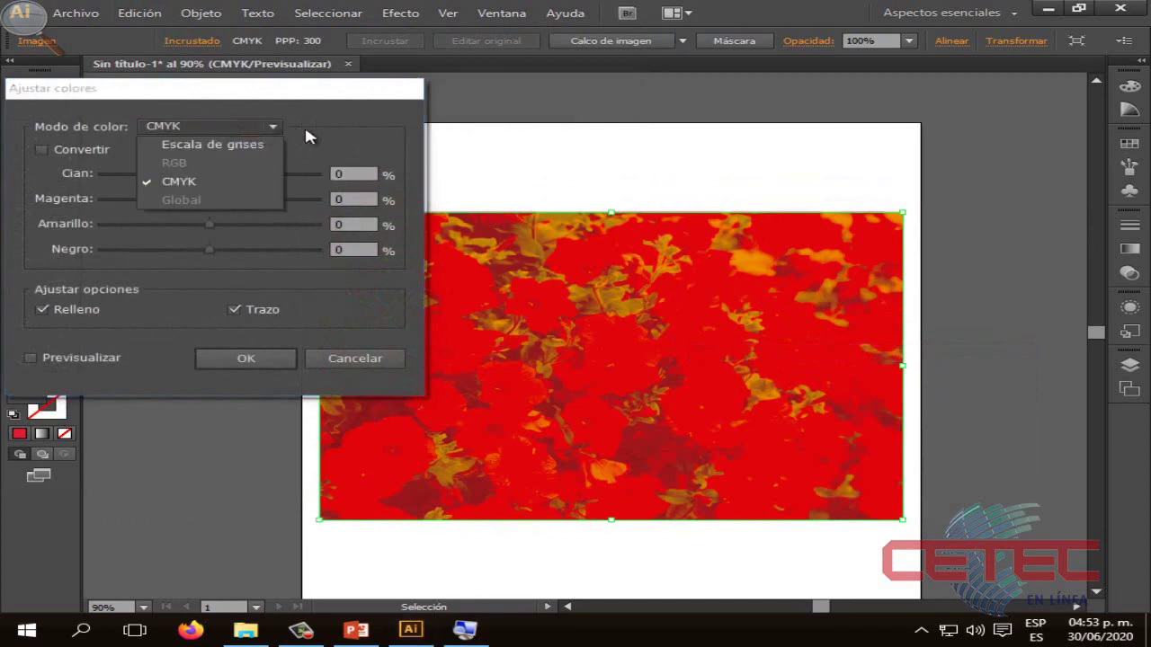
pyautogui.click(306, 126)
pyautogui.click(65, 359)
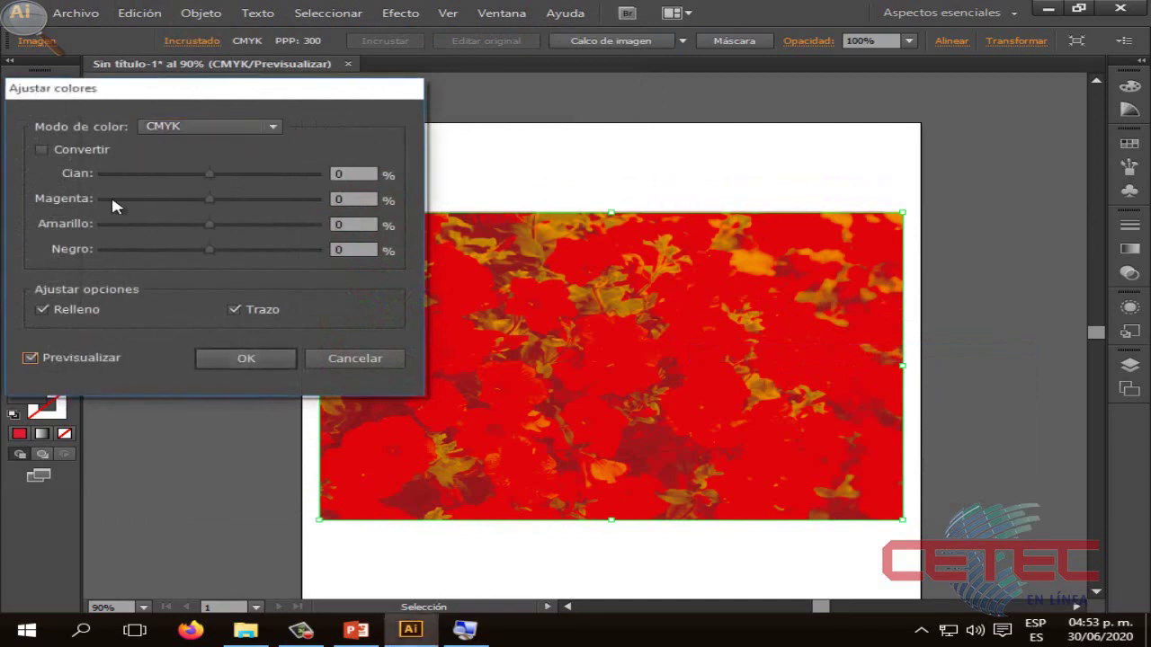
pyautogui.click(41, 150)
pyautogui.click(41, 150)
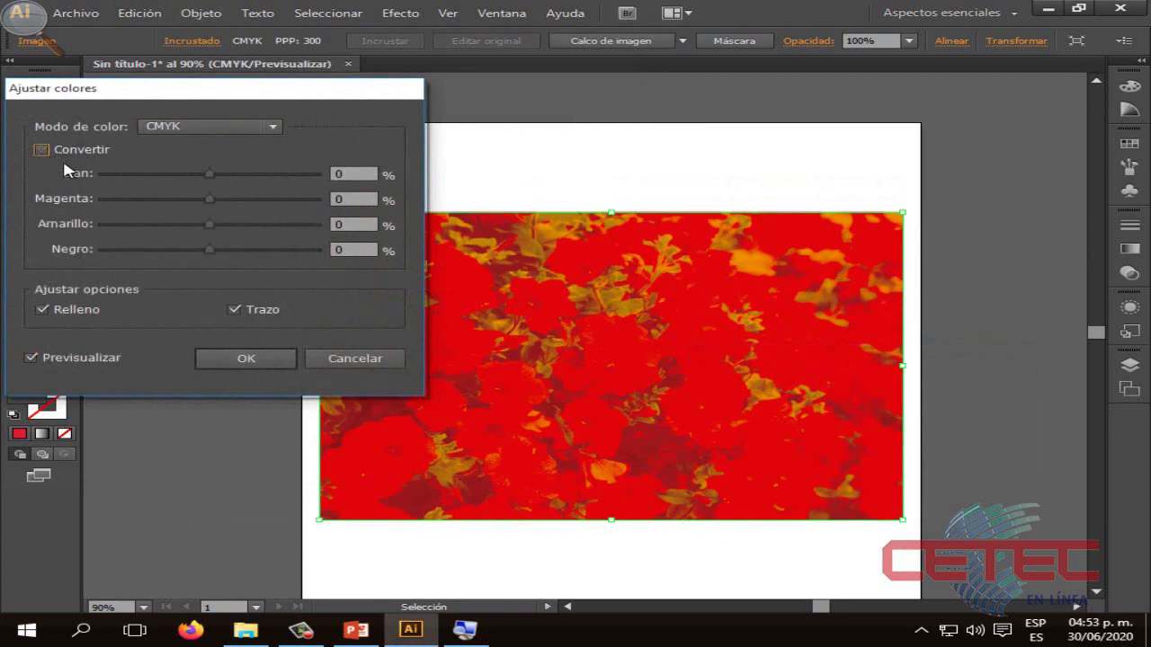
pyautogui.click(30, 358)
# Step: Preview the petunia in Escala de grises with a darker black level, then cancel
pyautogui.click(205, 128)
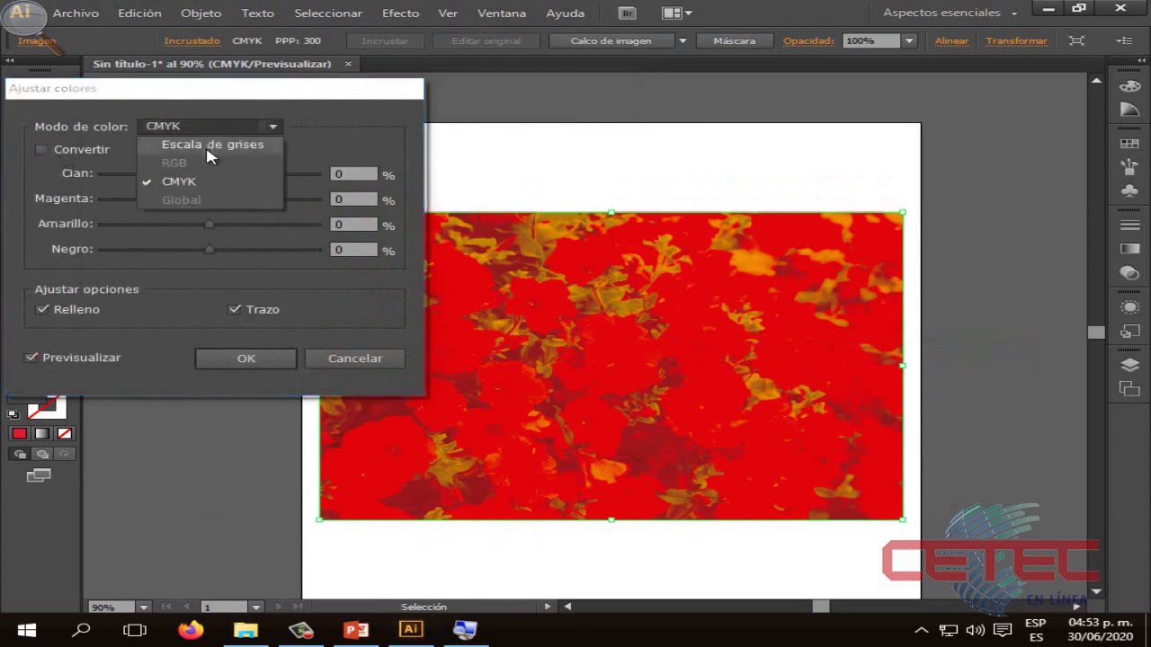
pyautogui.click(214, 151)
pyautogui.click(43, 150)
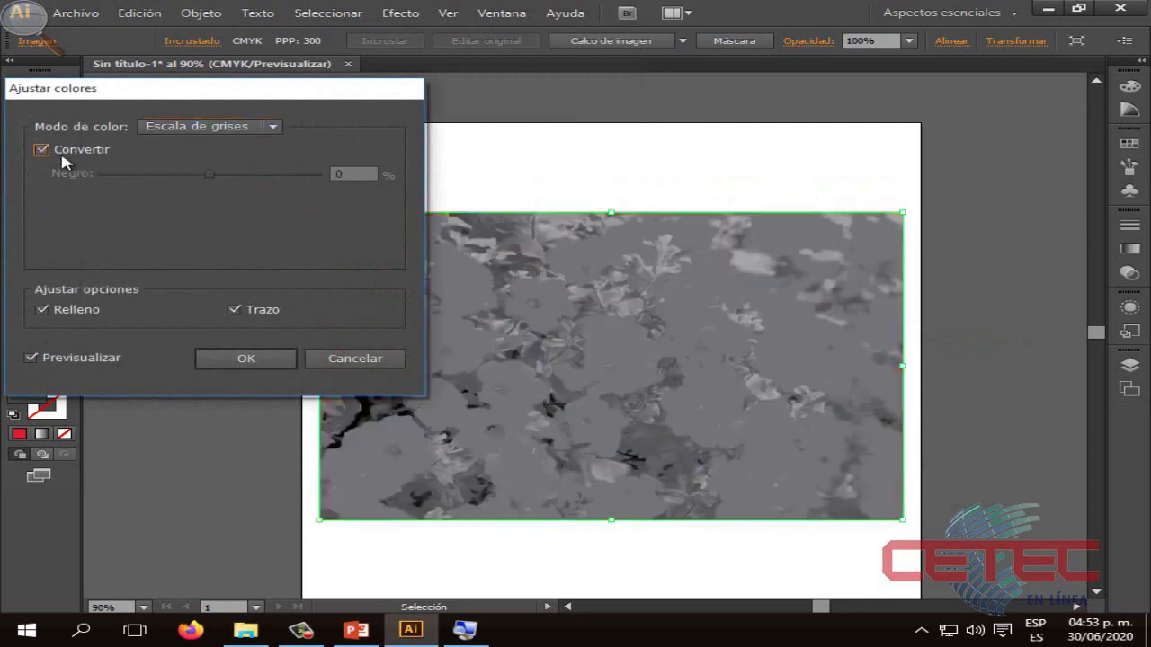
pyautogui.moveTo(210, 174)
pyautogui.mouseDown()
pyautogui.moveTo(128, 176)
pyautogui.moveTo(298, 178)
pyautogui.moveTo(205, 180)
pyautogui.moveTo(281, 186)
pyautogui.moveTo(243, 177)
pyautogui.mouseUp()
pyautogui.click(356, 358)
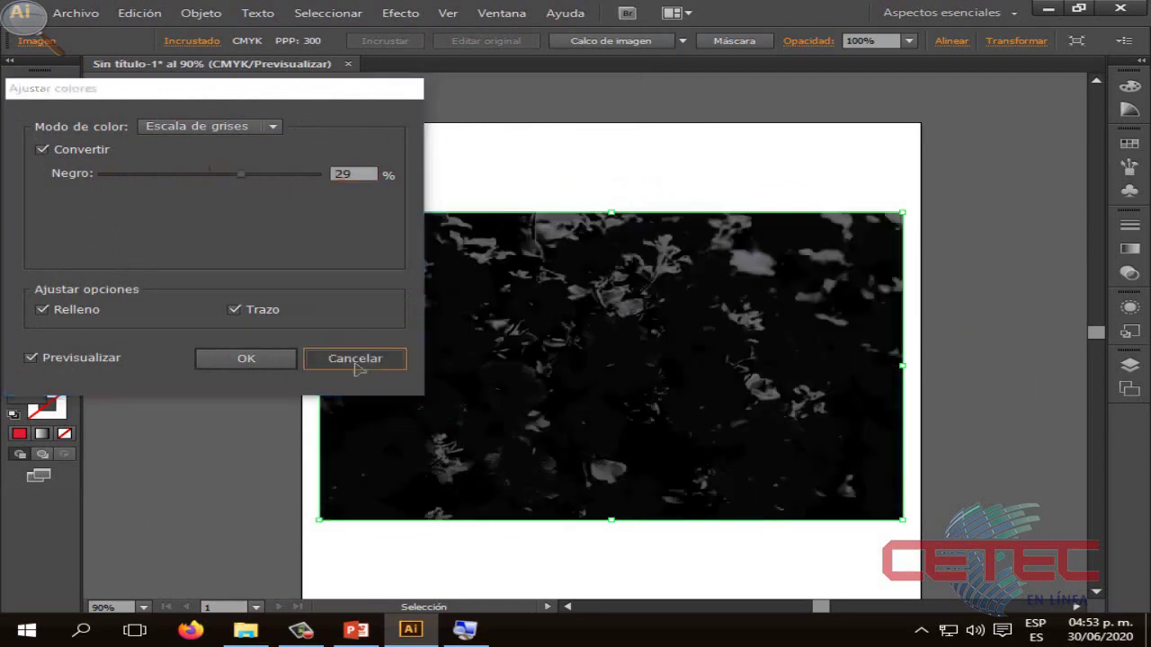
# Step: Undo back to the original petunia photo and rasterize it again via Objeto > Rasterizar
pyautogui.press('v')
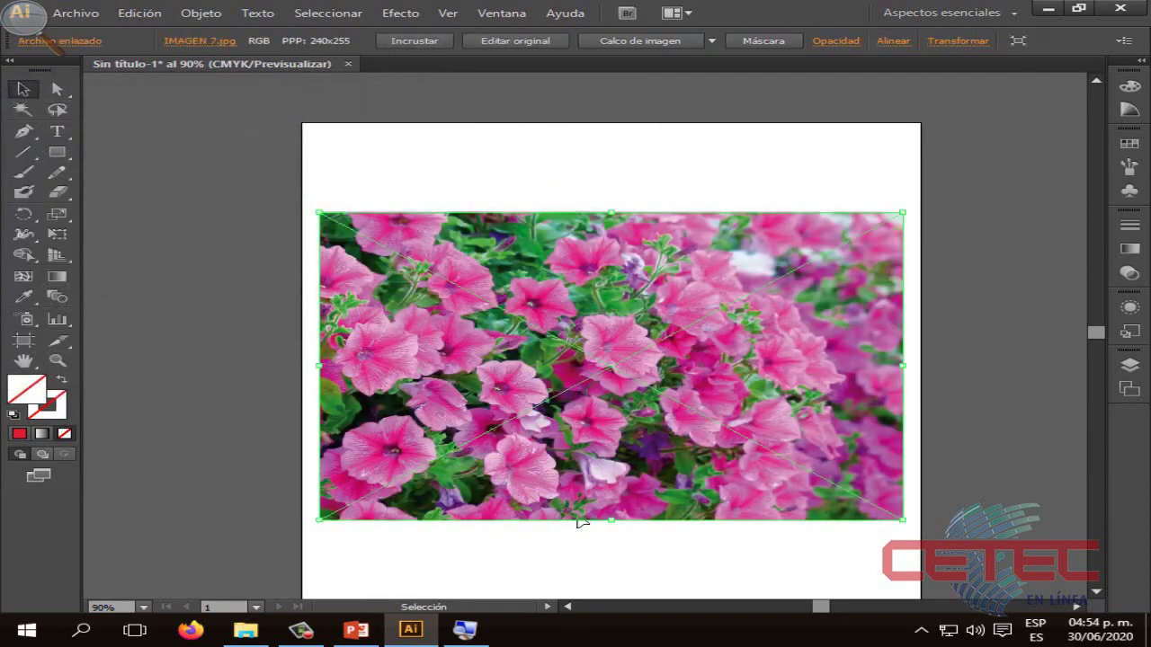
pyautogui.click(583, 544)
pyautogui.hotkey('ctrl', 'z')
pyautogui.click(200, 12)
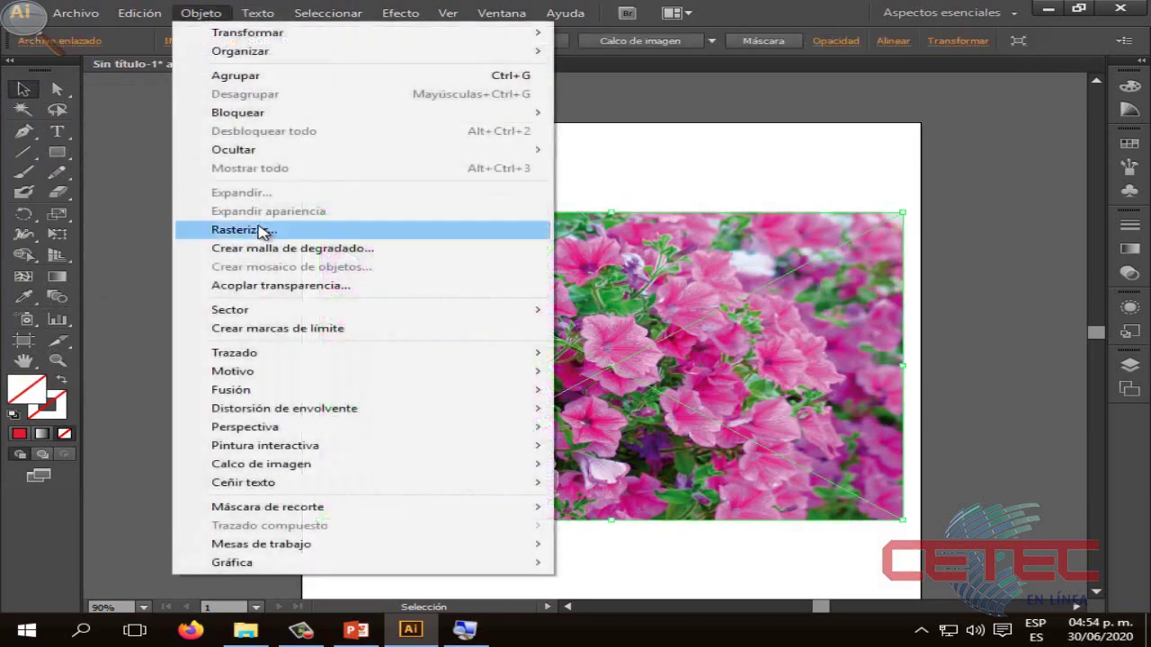
pyautogui.click(260, 227)
pyautogui.click(688, 448)
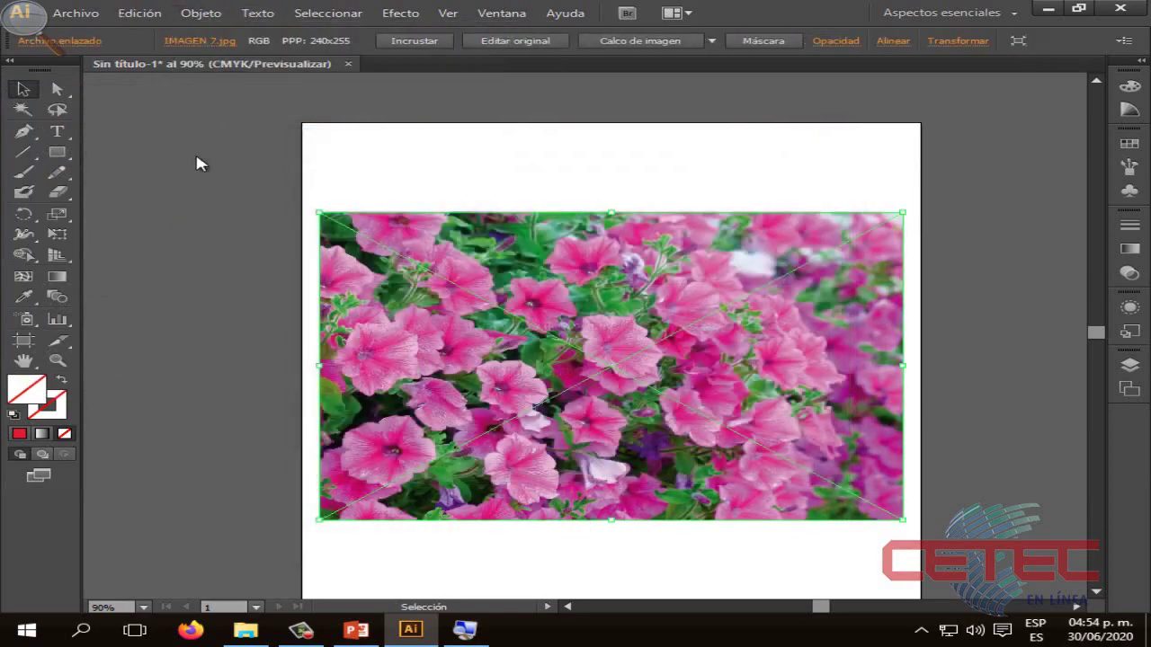
# Step: Convert the petunia to Escala de grises at 50% black, then show PowerPoint slide 10
pyautogui.click(140, 13)
pyautogui.press('Escape')
pyautogui.click(144, 14)
pyautogui.moveTo(188, 309)
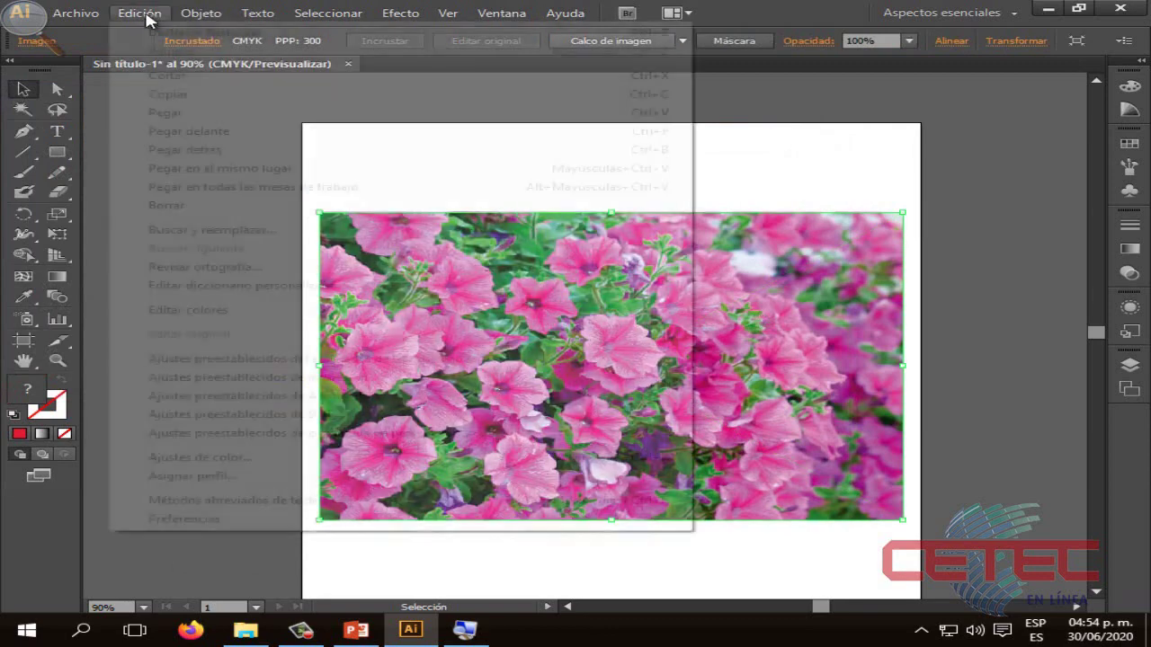
pyautogui.click(746, 355)
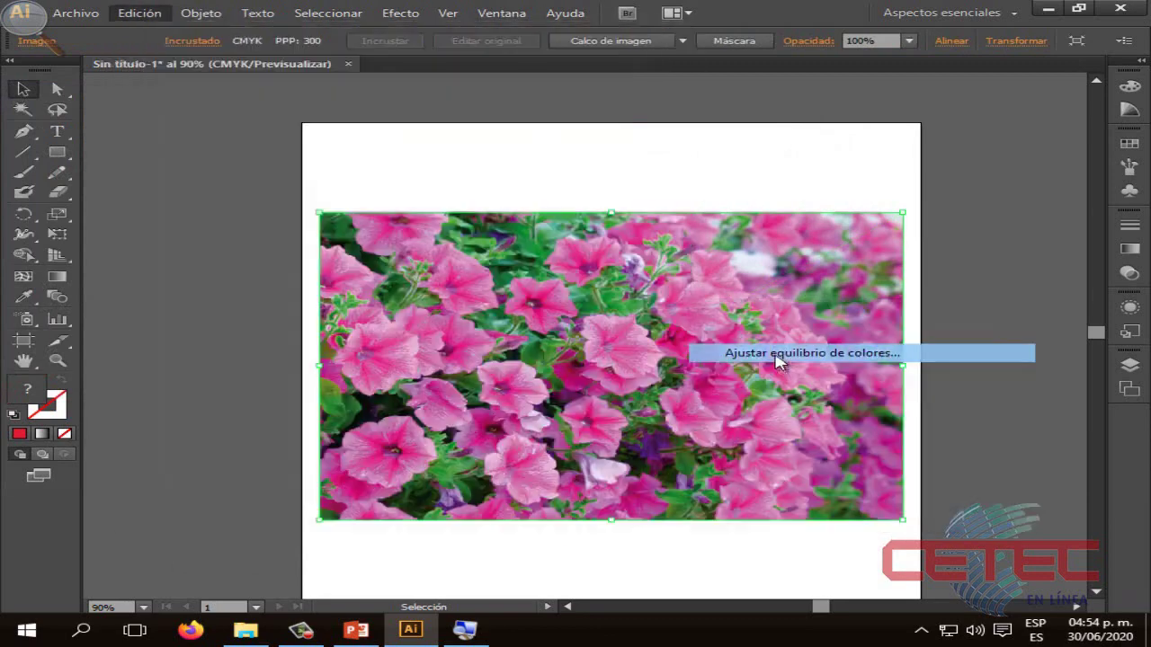
pyautogui.click(207, 127)
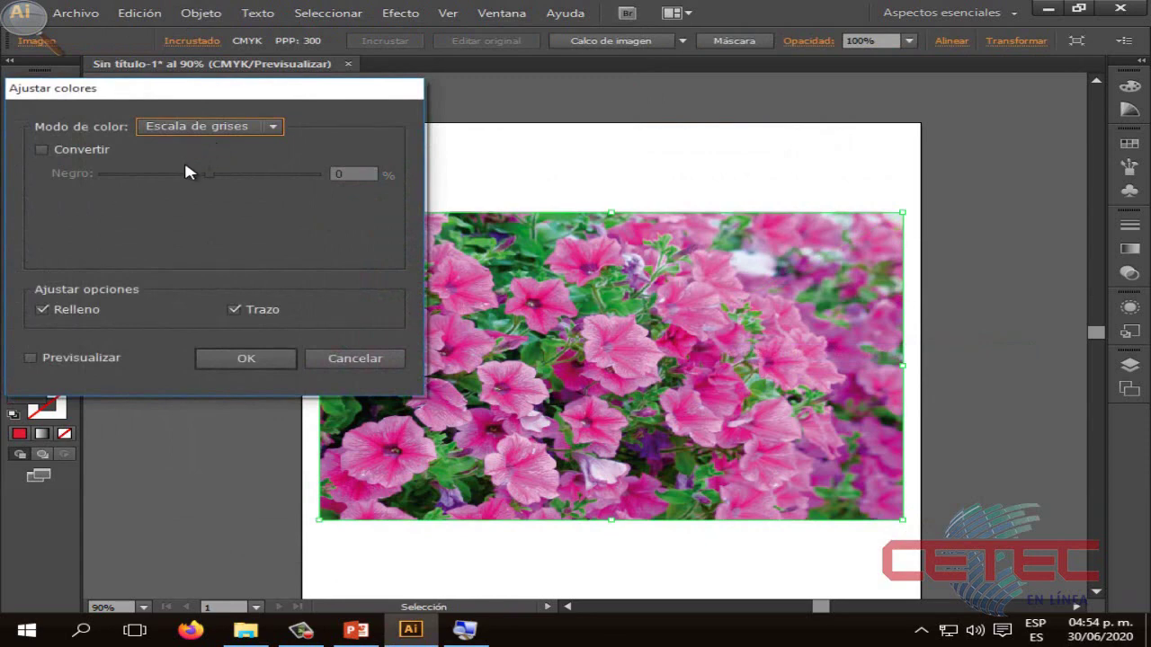
pyautogui.click(59, 154)
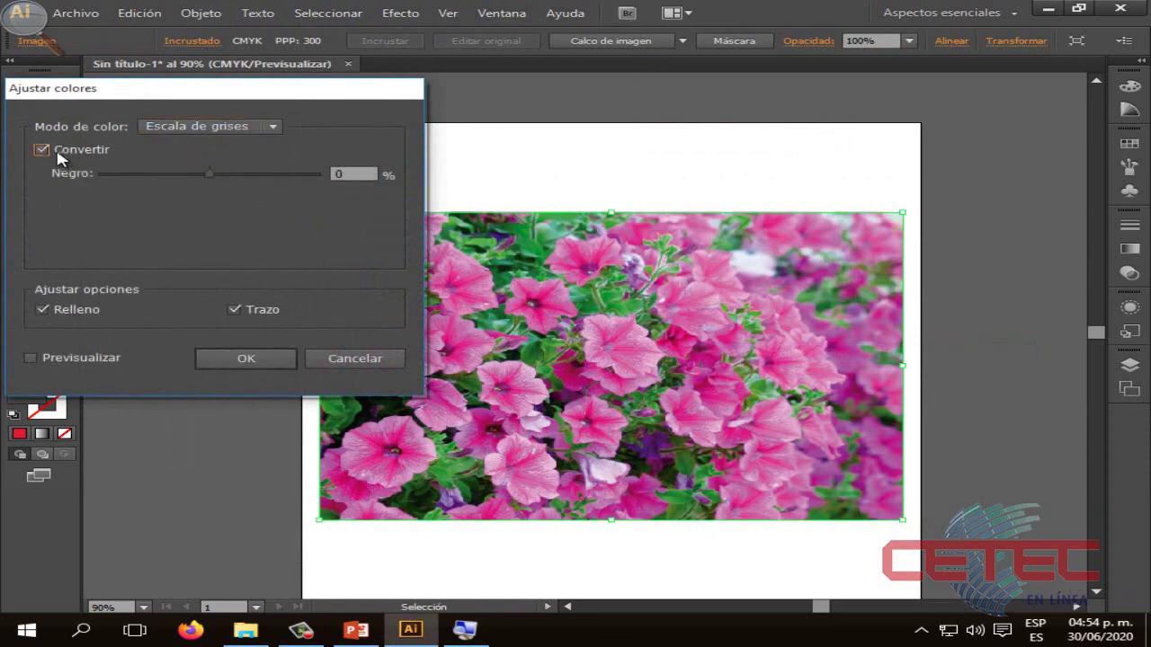
pyautogui.click(47, 360)
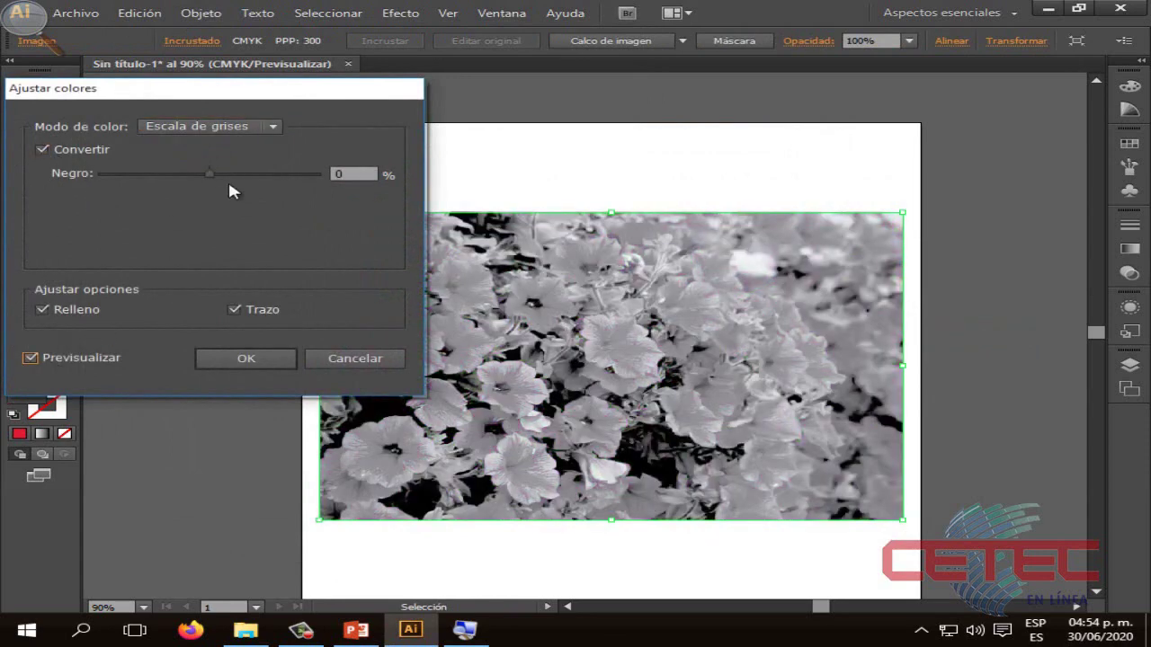
pyautogui.moveTo(209, 176)
pyautogui.mouseDown()
pyautogui.moveTo(117, 177)
pyautogui.moveTo(260, 178)
pyautogui.mouseUp()
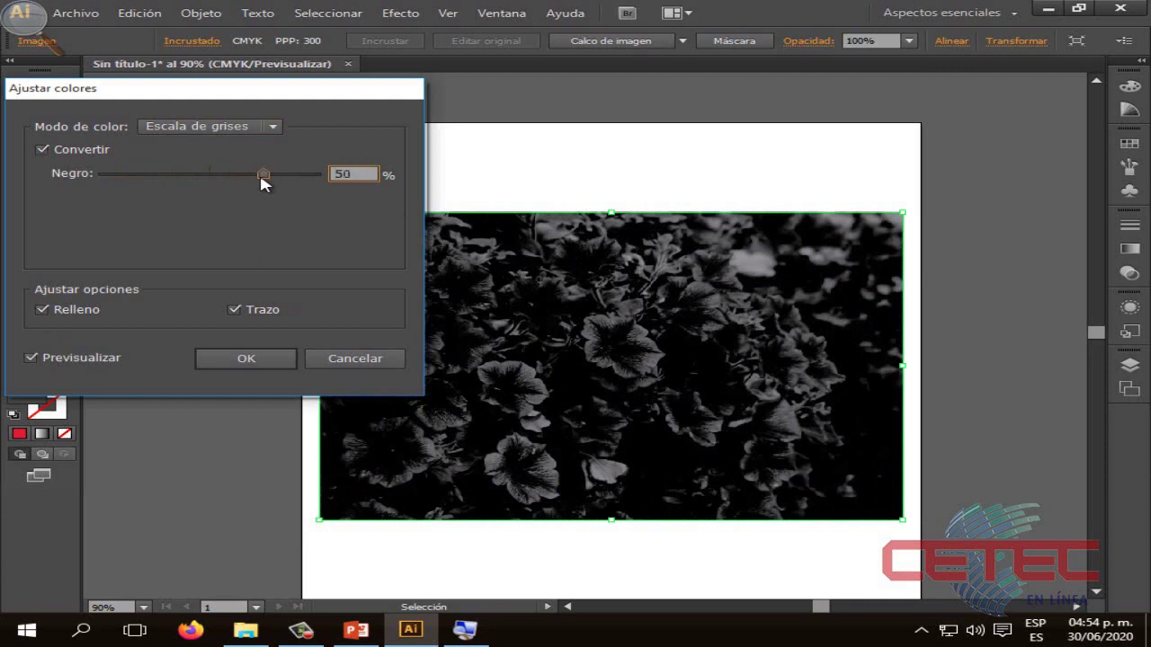
pyautogui.click(256, 357)
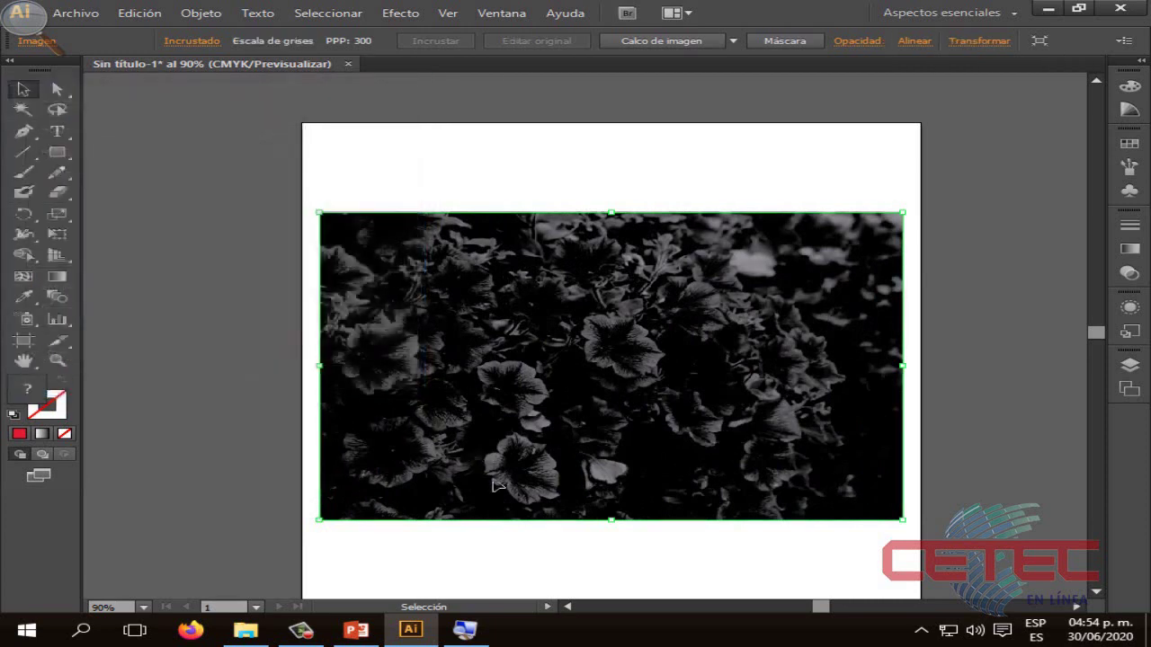
pyautogui.click(528, 543)
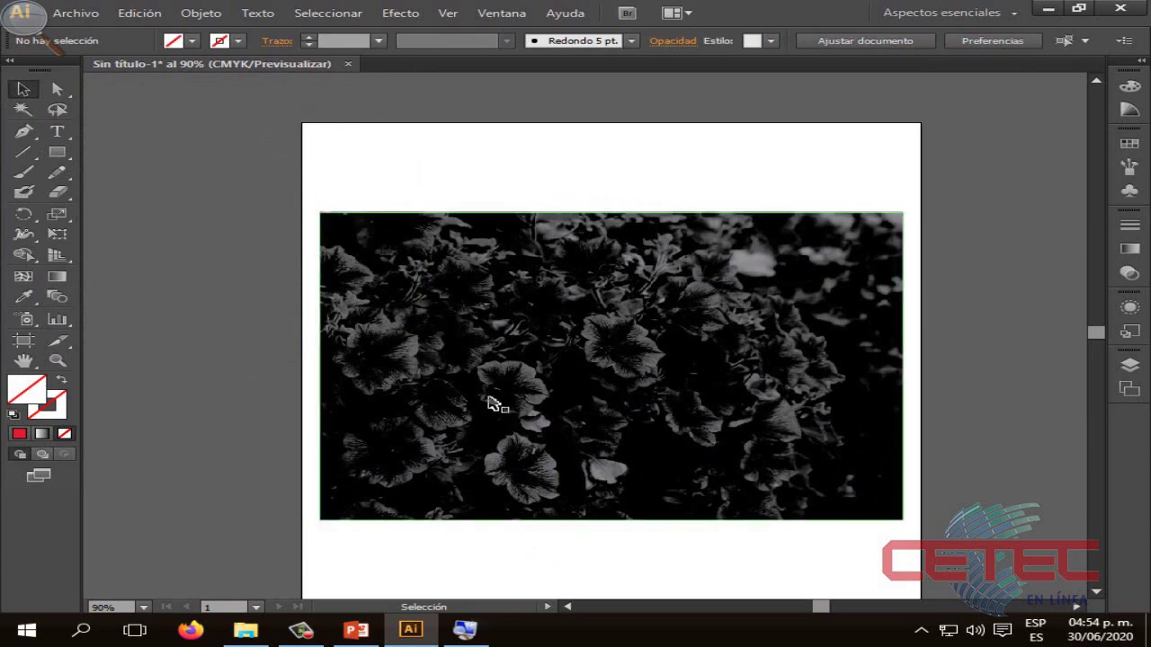
pyautogui.click(396, 630)
pyautogui.click(700, 400)
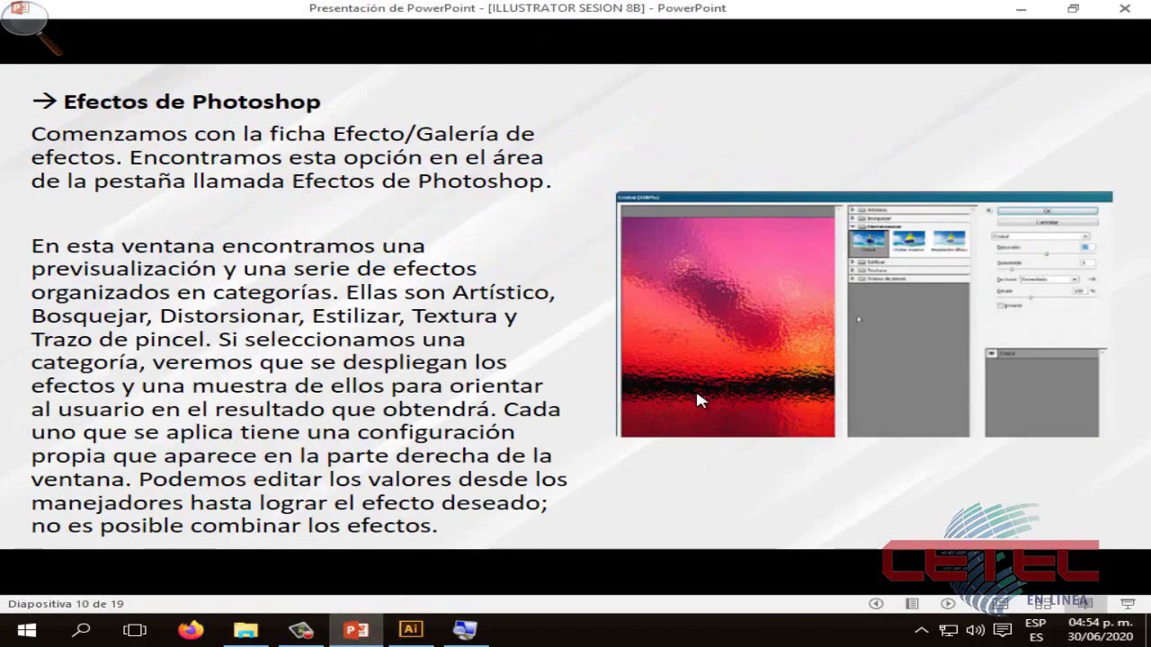
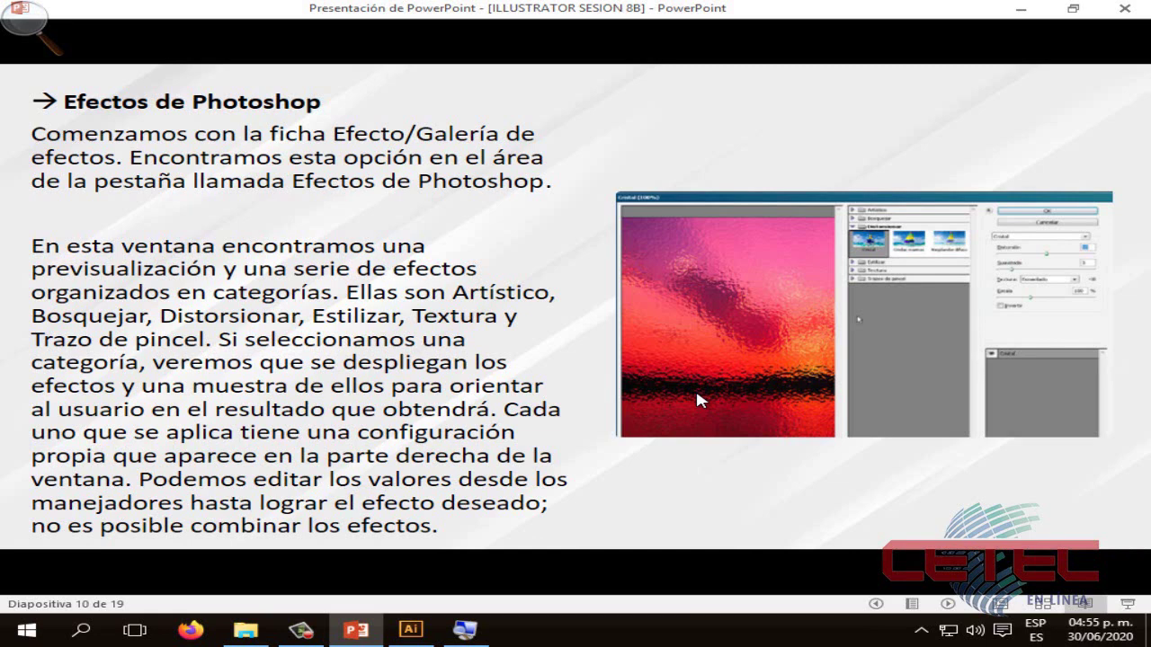
# Step: Advance to slide 11 on Gaussian blur and switch to the Illustrator flower document
pyautogui.click(698, 396)
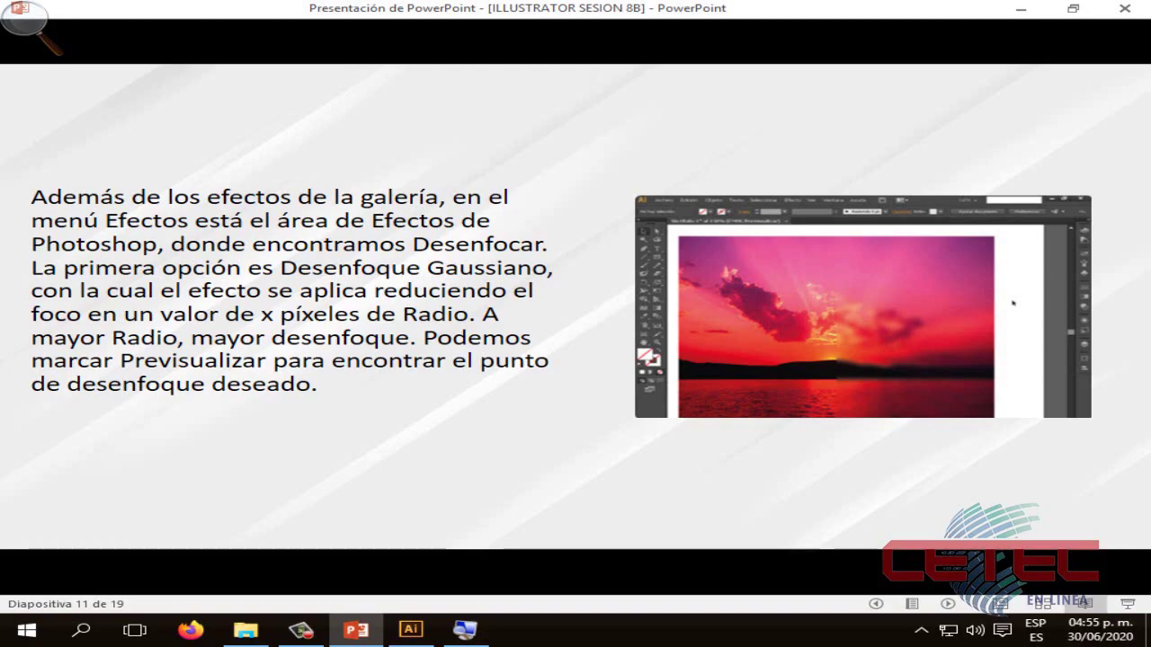
pyautogui.click(411, 629)
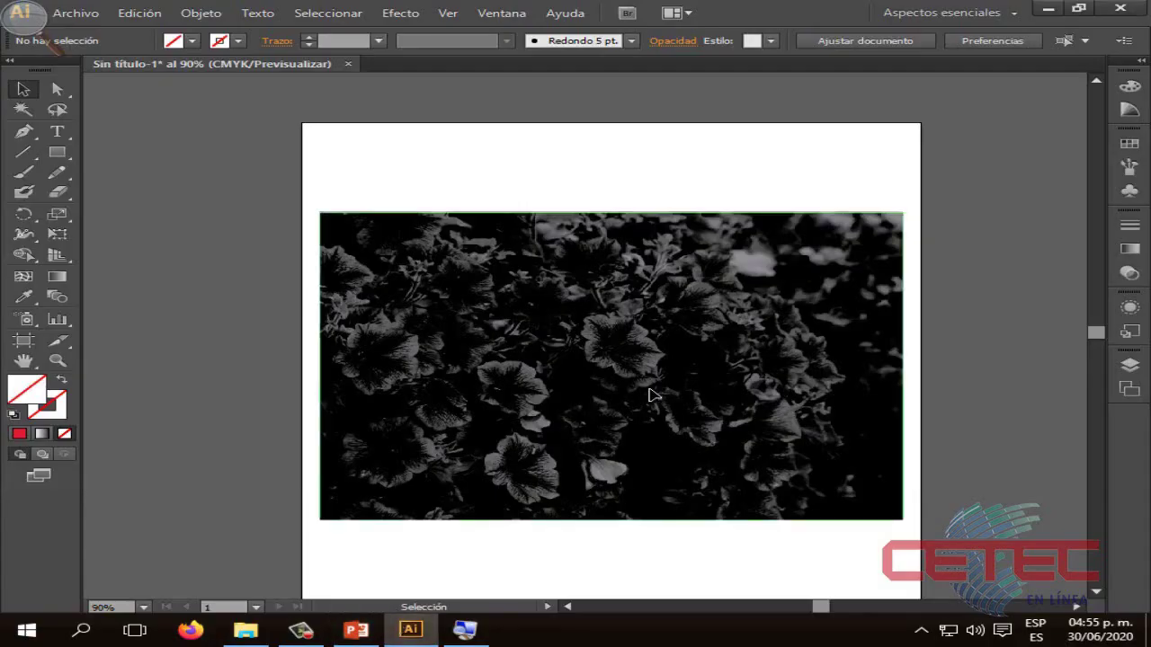
# Step: Undo the grayscale conversion and open the Effect Gallery on the reselected flower photo
pyautogui.hotkey('ctrl', 'z')
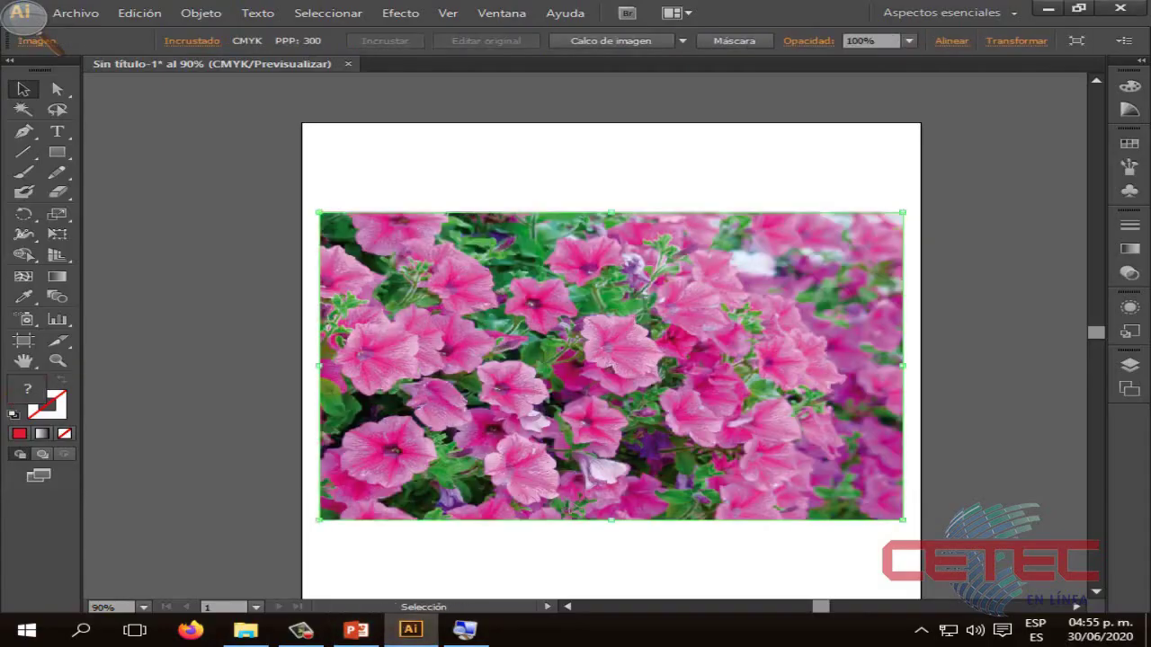
pyautogui.click(650, 566)
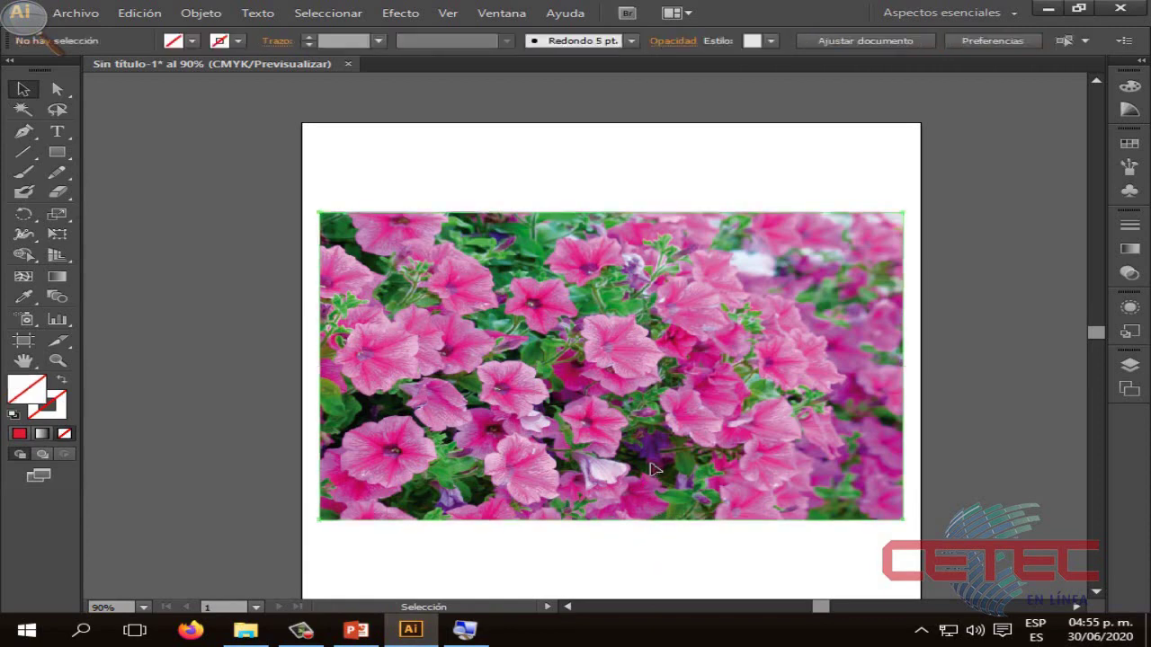
pyautogui.click(654, 469)
pyautogui.click(400, 13)
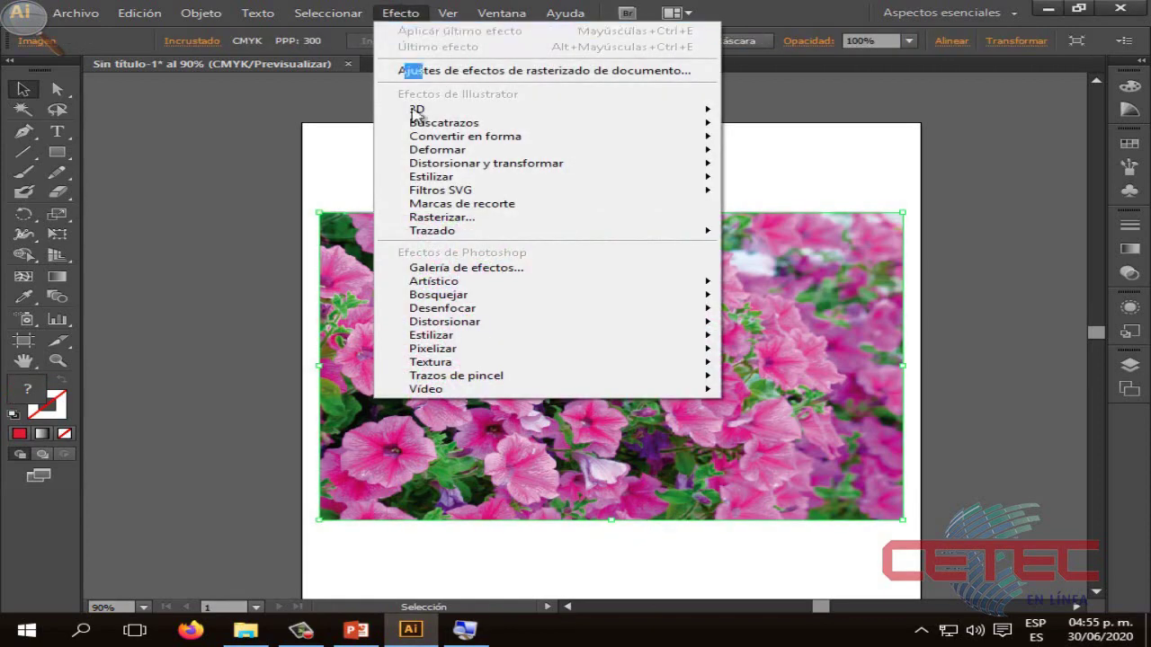
pyautogui.click(455, 270)
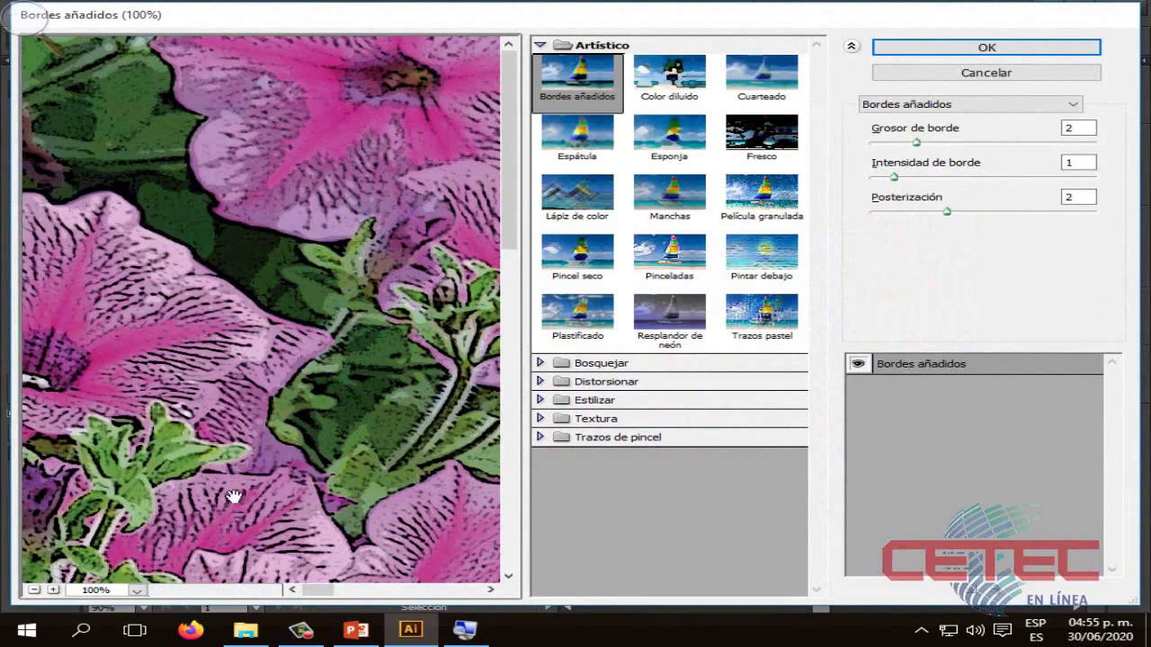
# Step: Zoom the preview to 25% and try Color diluido, Cuarteado, Espátula, Esponja and Fresco
pyautogui.click(33, 591)
pyautogui.click(33, 591)
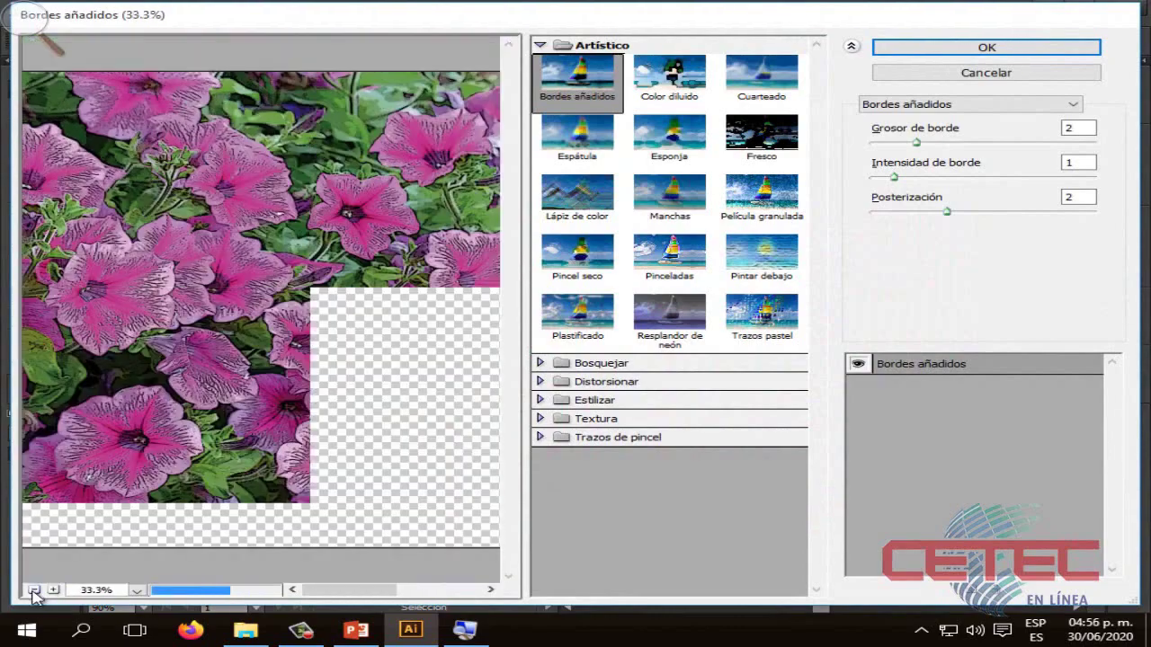
pyautogui.click(33, 591)
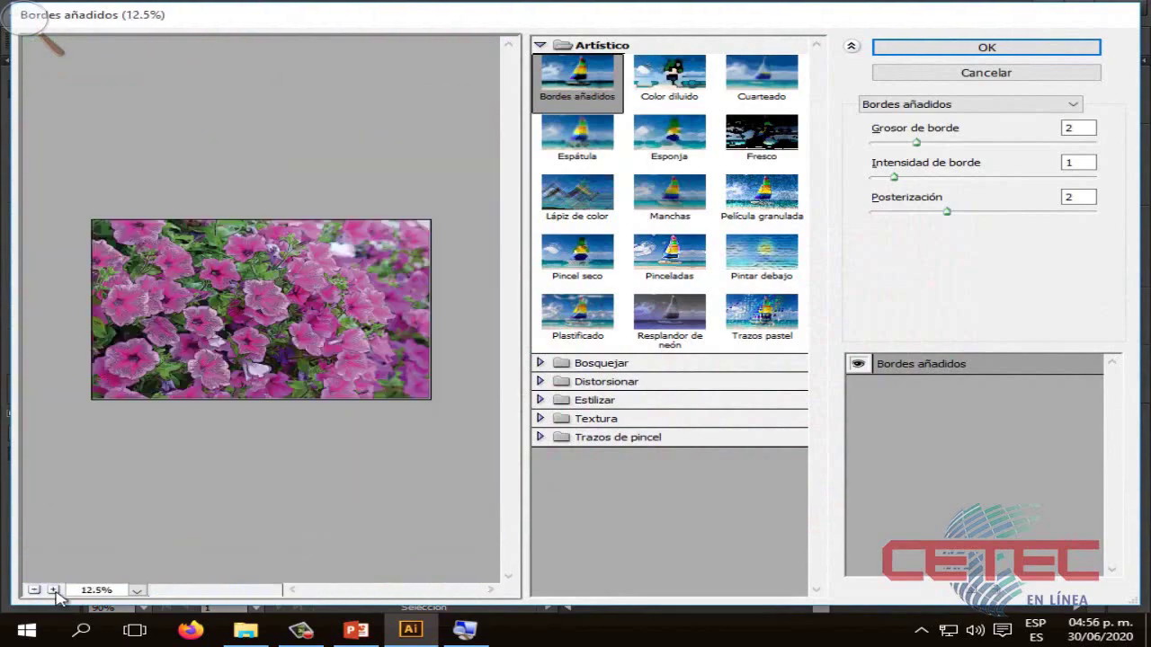
pyautogui.click(53, 590)
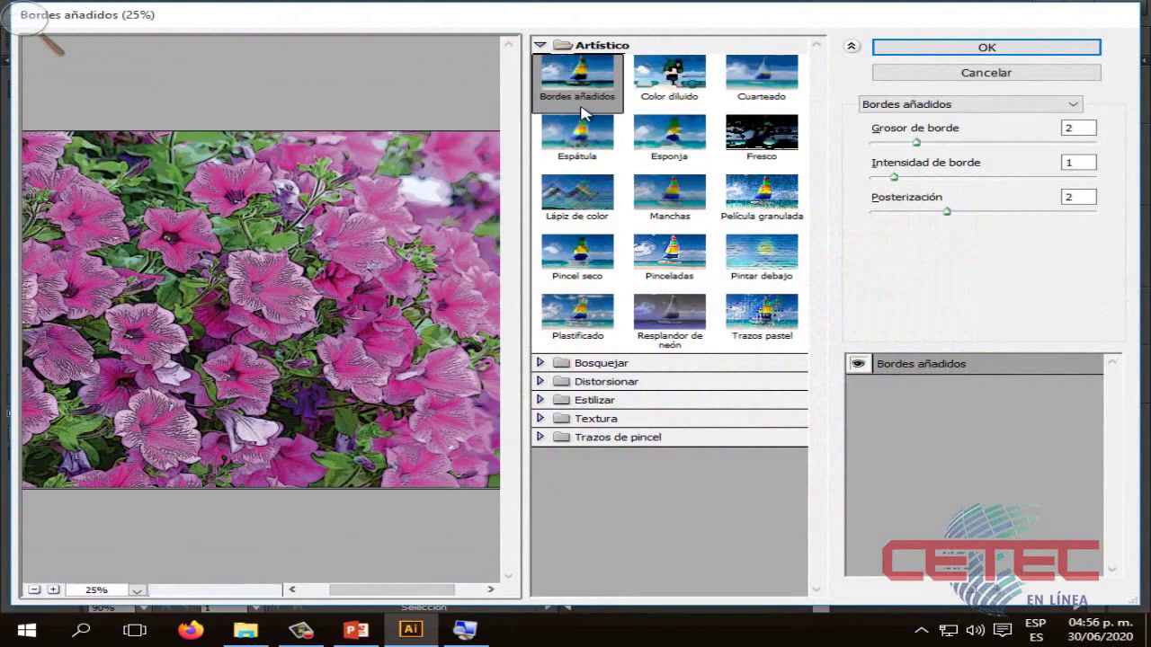
pyautogui.click(656, 102)
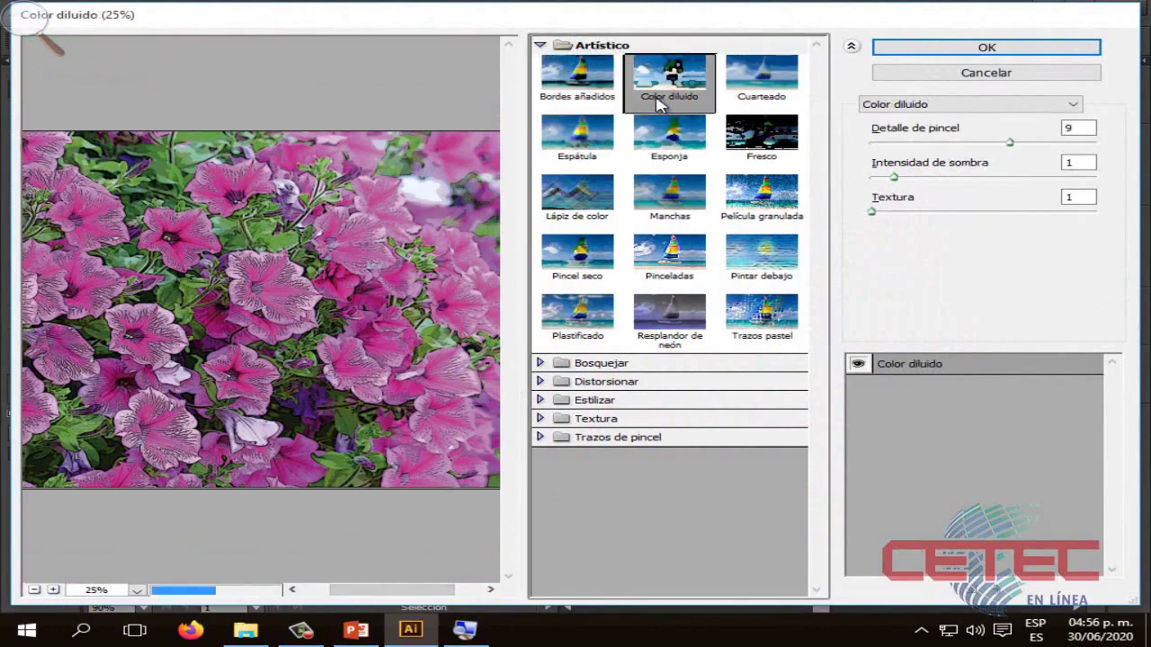
pyautogui.click(758, 95)
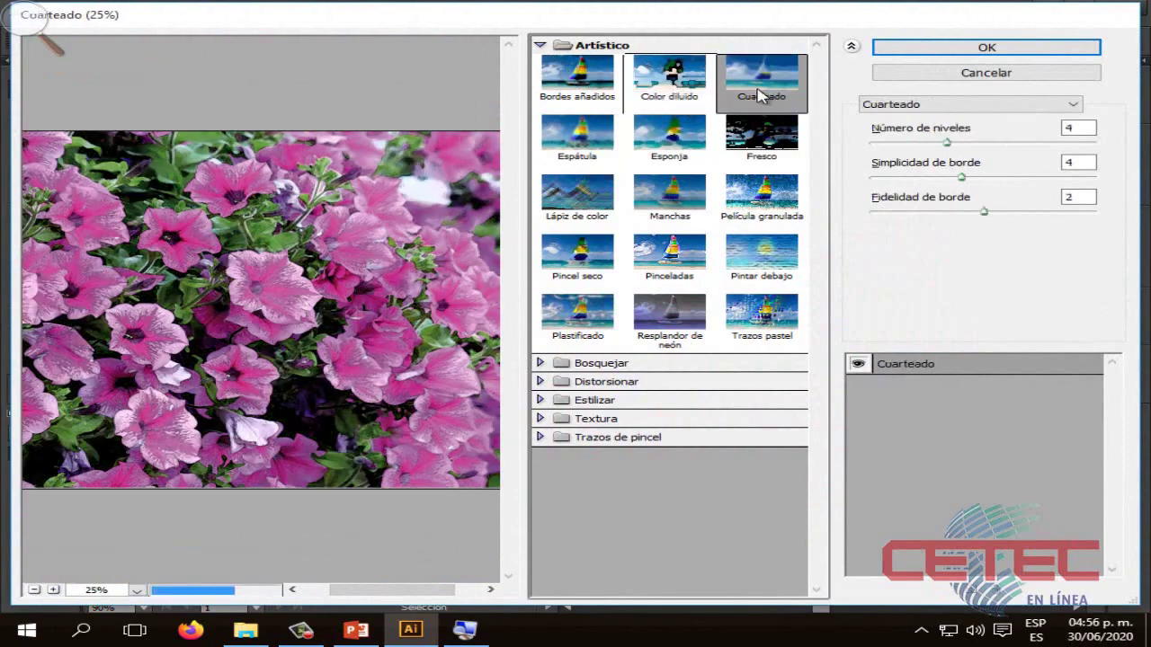
pyautogui.click(596, 149)
pyautogui.click(671, 146)
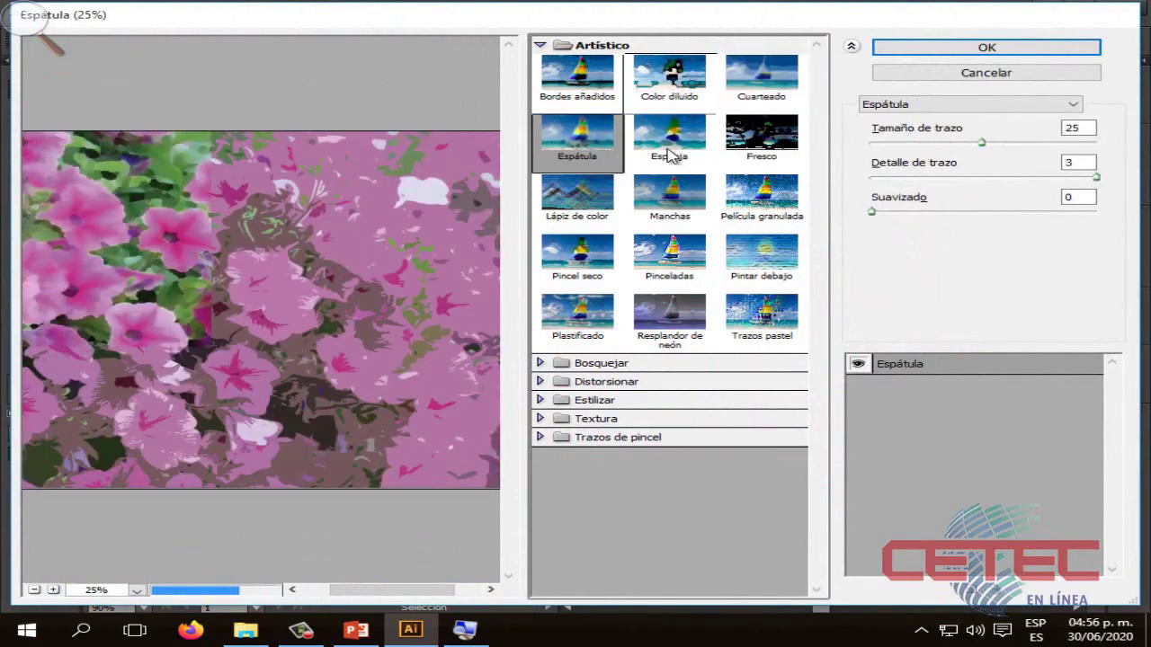
pyautogui.click(751, 143)
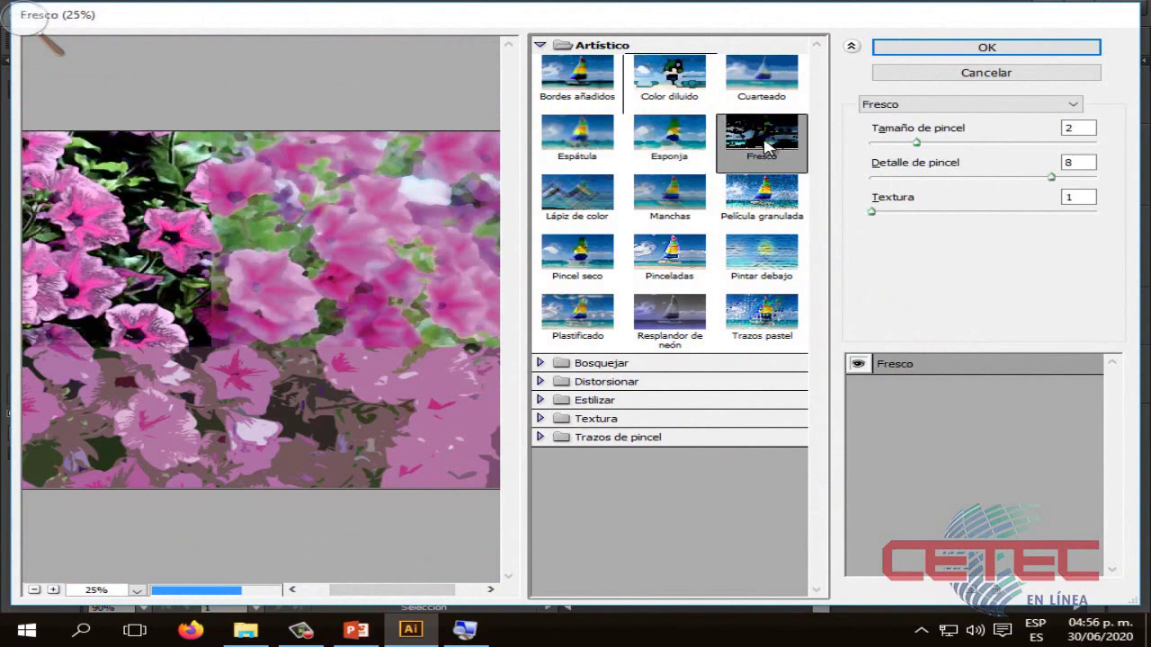
# Step: Preview Lápiz de color with the pencil width raised to 24
pyautogui.click(605, 205)
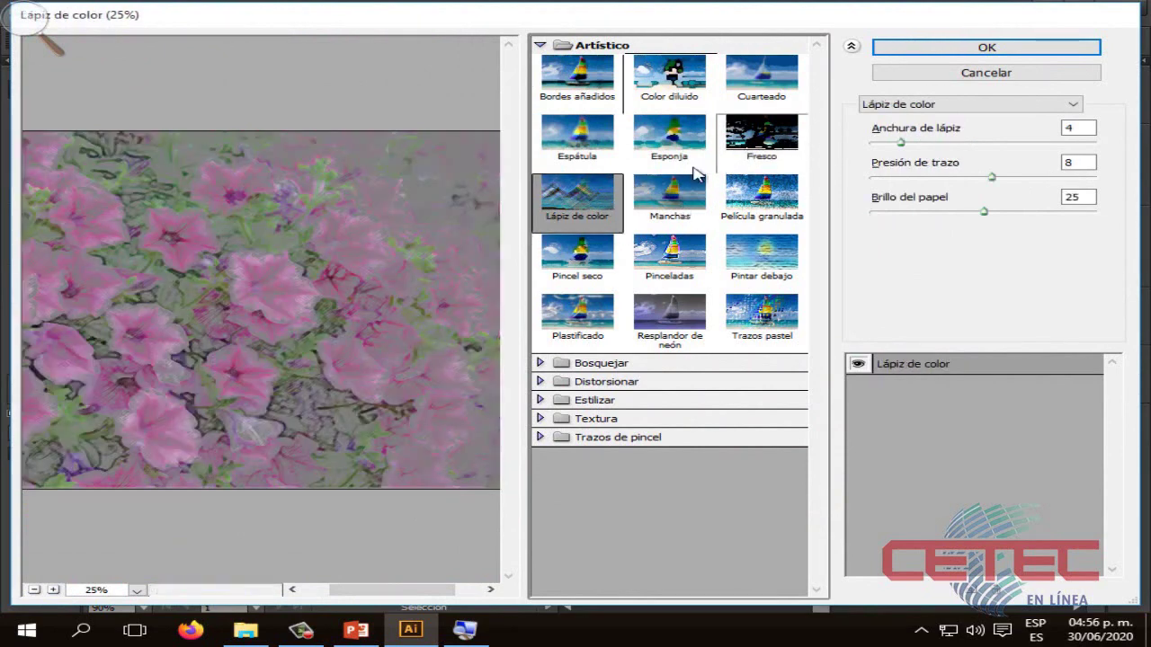
pyautogui.moveTo(901, 142); pyautogui.dragTo(857, 149)
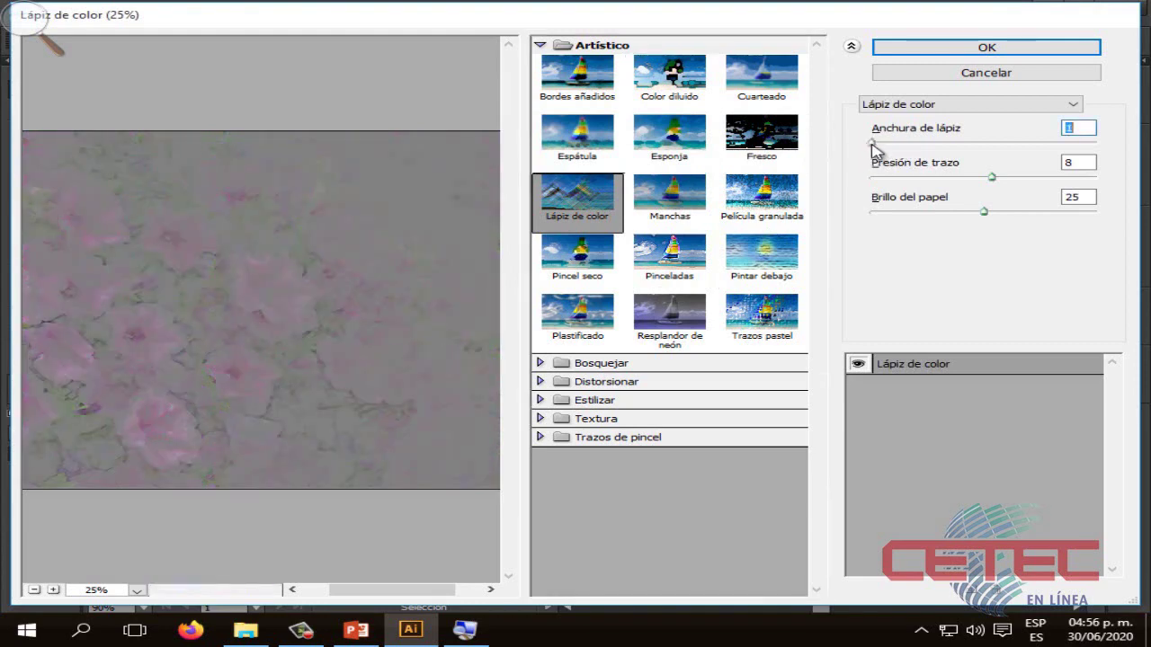
pyautogui.moveTo(871, 142); pyautogui.dragTo(926, 143)
pyautogui.moveTo(1014, 151); pyautogui.dragTo(1131, 149)
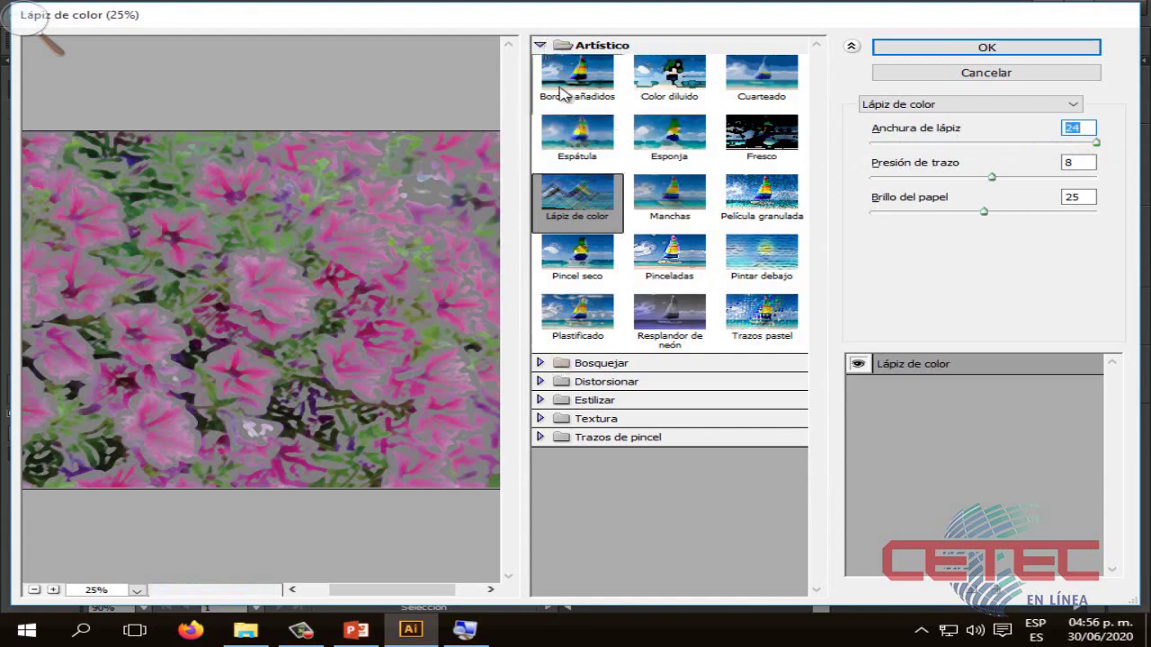
pyautogui.click(540, 45)
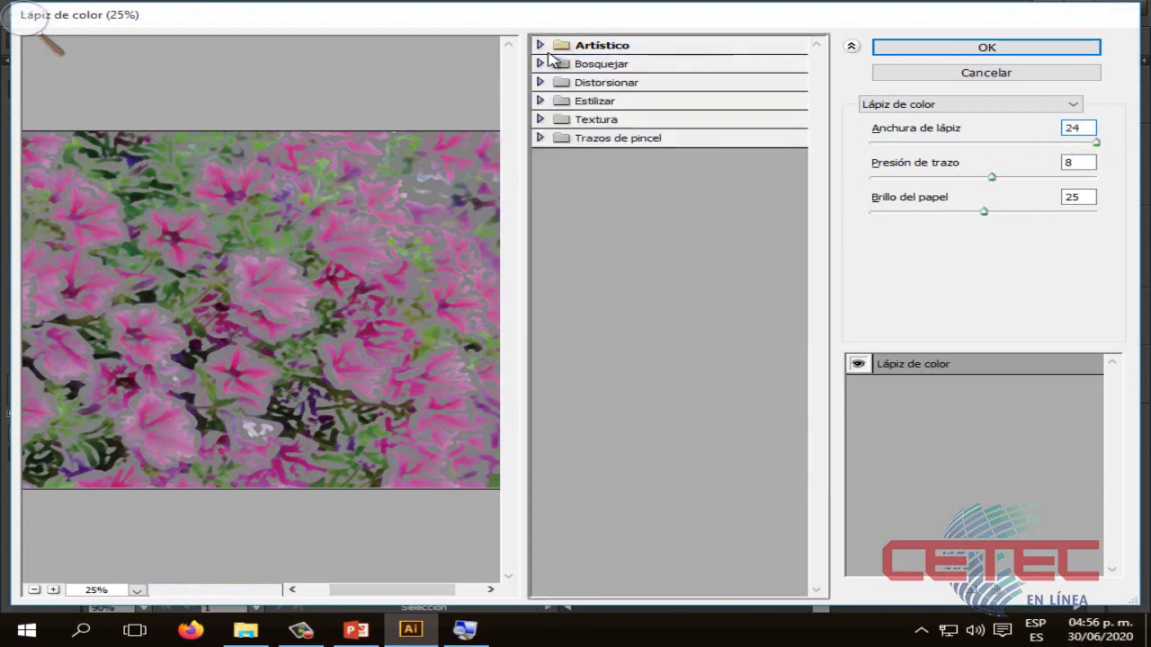
# Step: Preview the Bosquejar filters Fotocopia, Papel húmedo, Tampón and Tiza y carboncillo
pyautogui.click(541, 63)
pyautogui.click(673, 216)
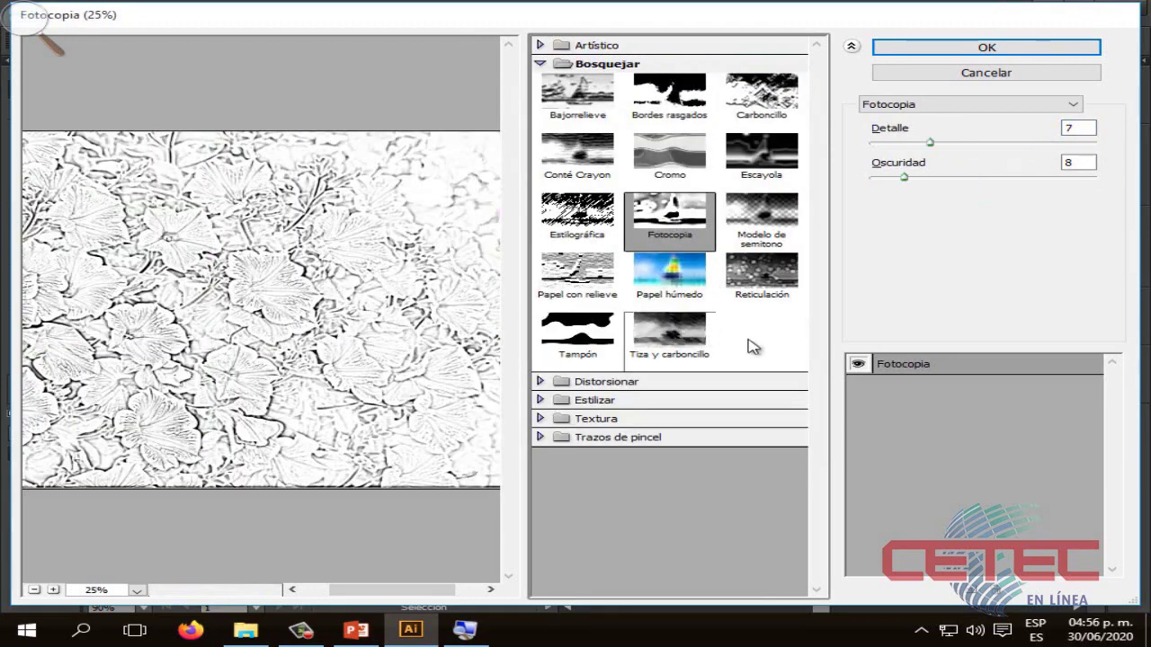
pyautogui.click(674, 279)
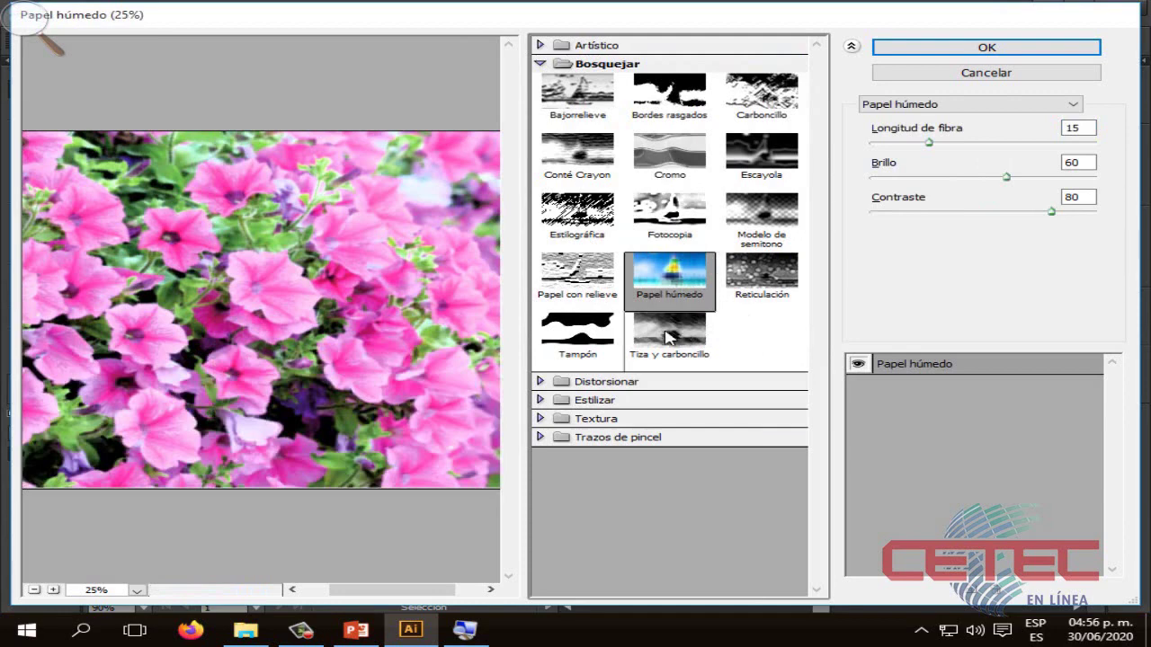
pyautogui.click(578, 337)
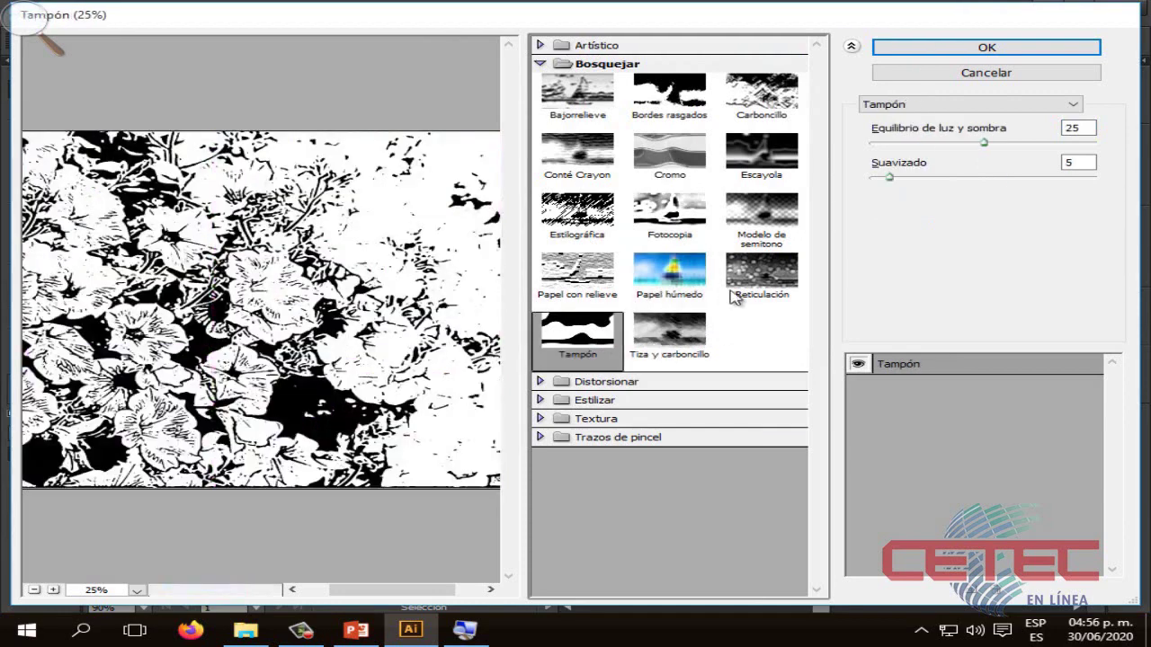
pyautogui.click(684, 348)
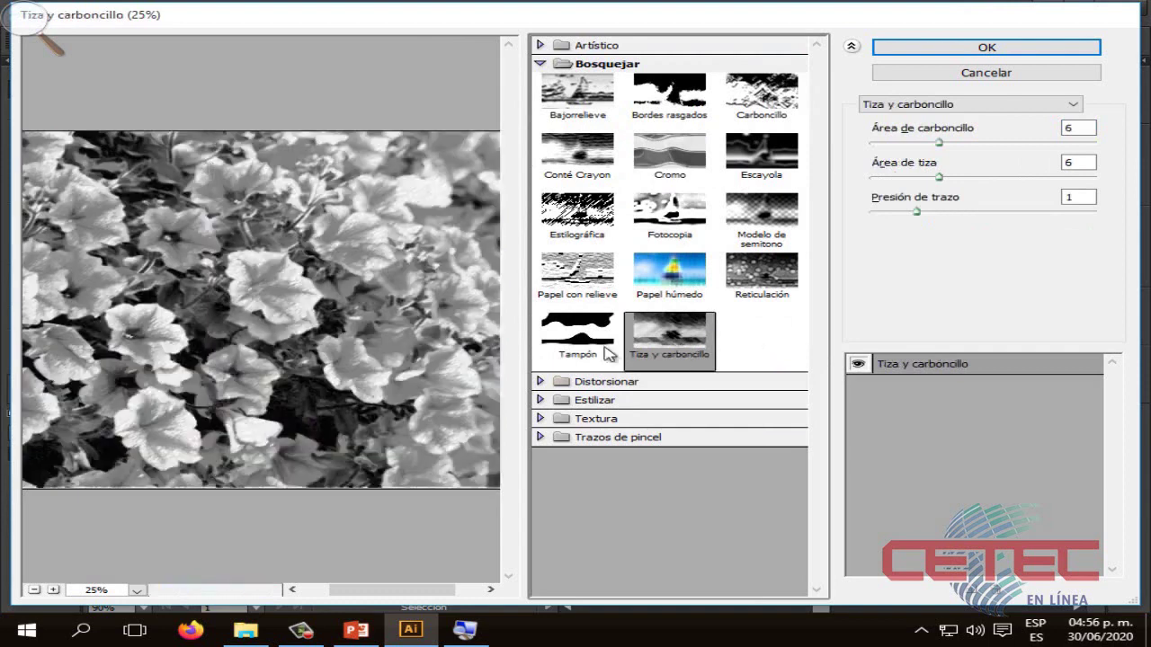
pyautogui.click(540, 63)
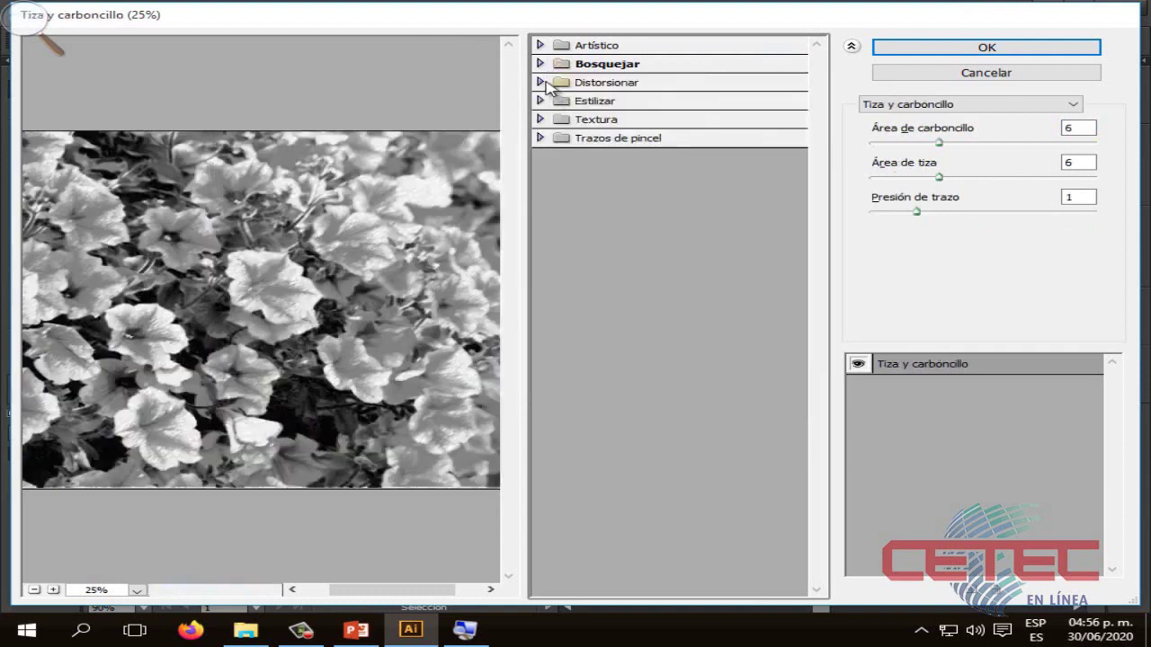
# Step: Preview the Distorsionar filters Cristal, Ondas marinas and Resplandor difuso
pyautogui.click(544, 82)
pyautogui.click(601, 130)
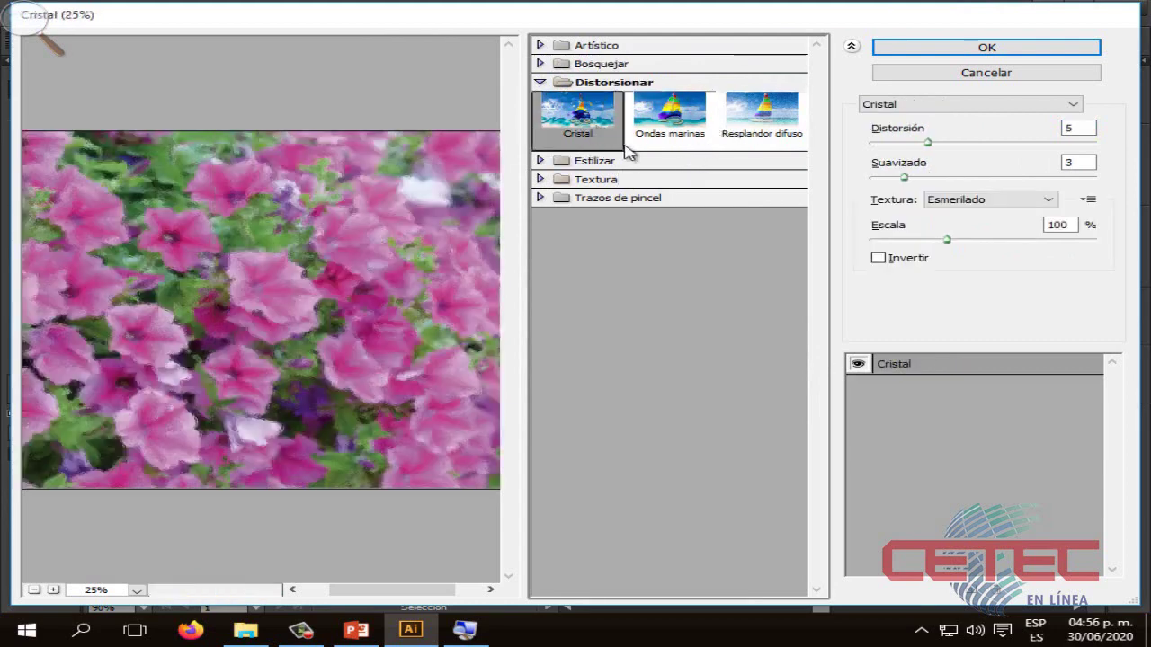
pyautogui.click(688, 135)
pyautogui.click(728, 128)
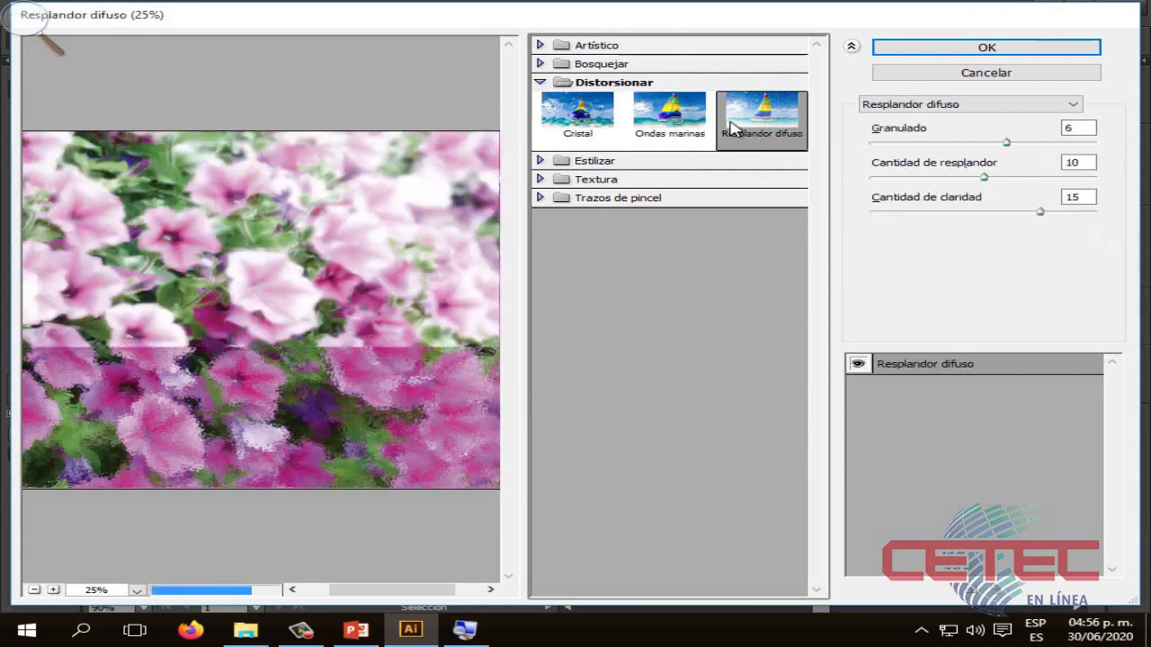
pyautogui.click(540, 82)
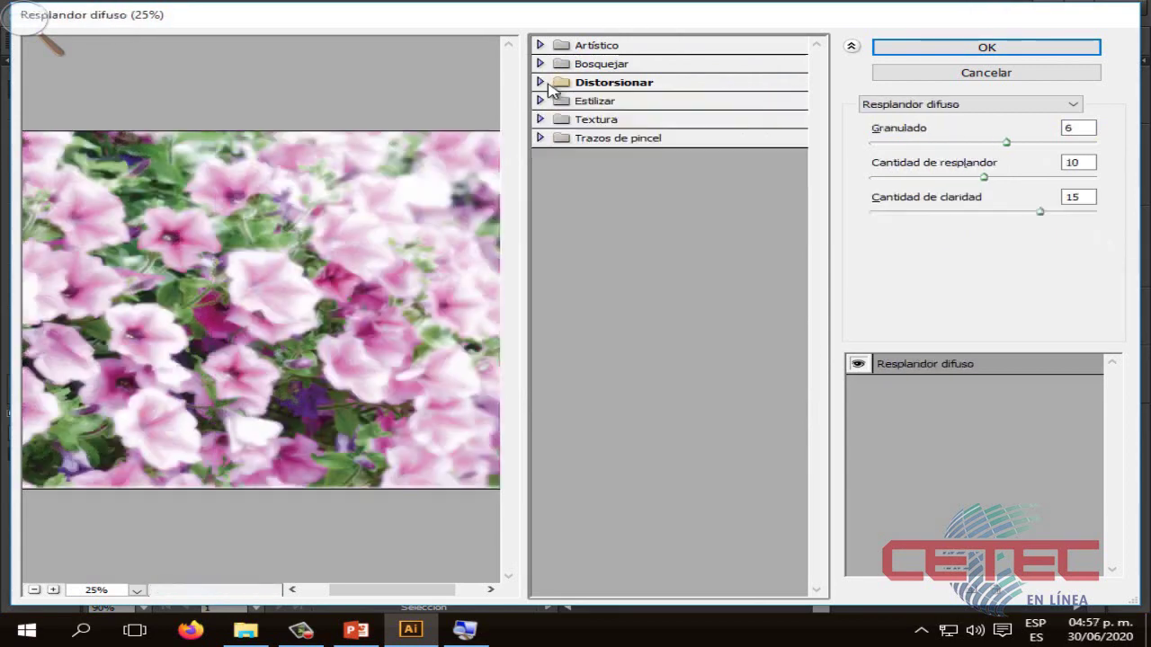
pyautogui.click(540, 101)
# Step: Preview Bordes resplandecientes with the edge width widened to about 7
pyautogui.click(580, 135)
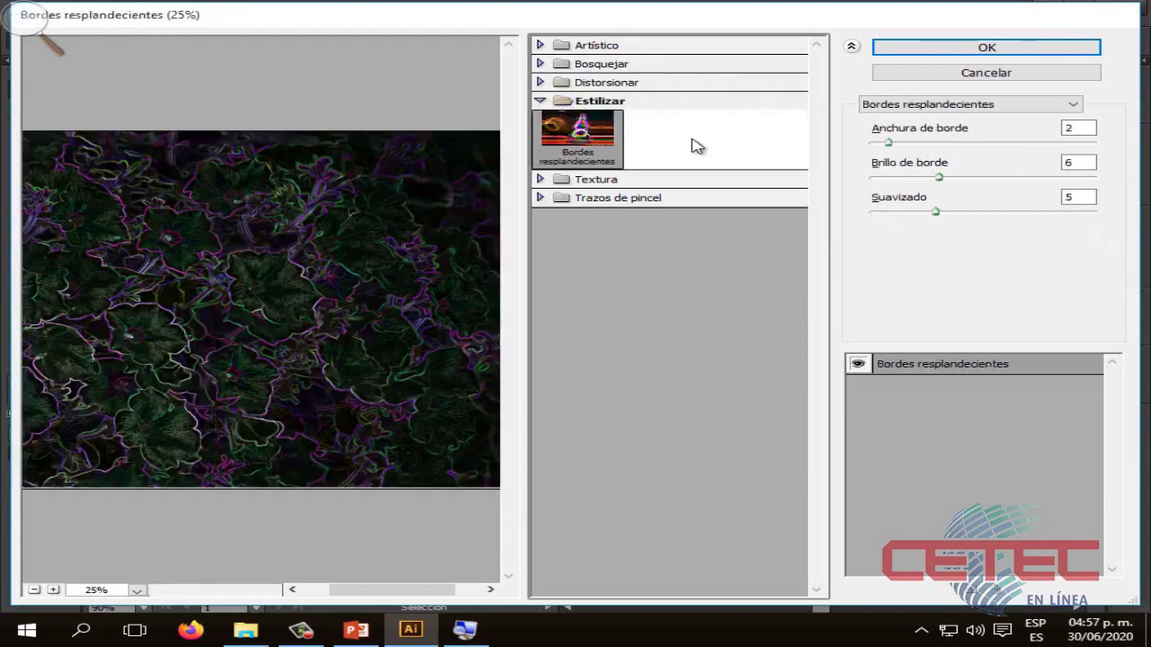
pyautogui.moveTo(889, 143); pyautogui.dragTo(955, 141)
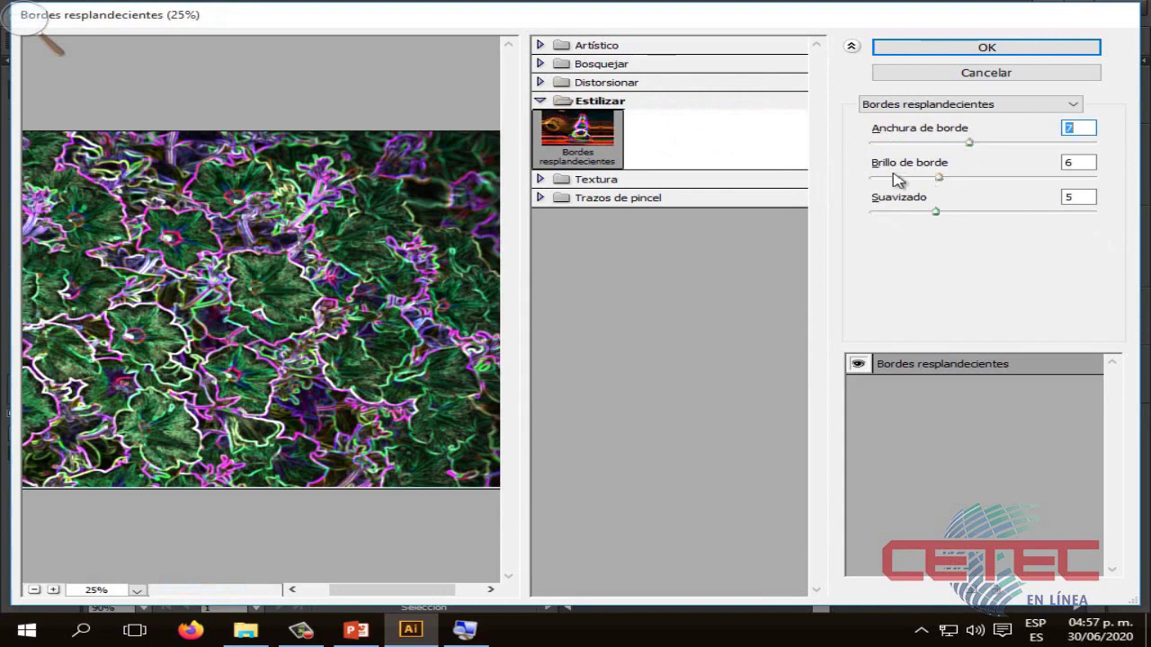
pyautogui.click(596, 179)
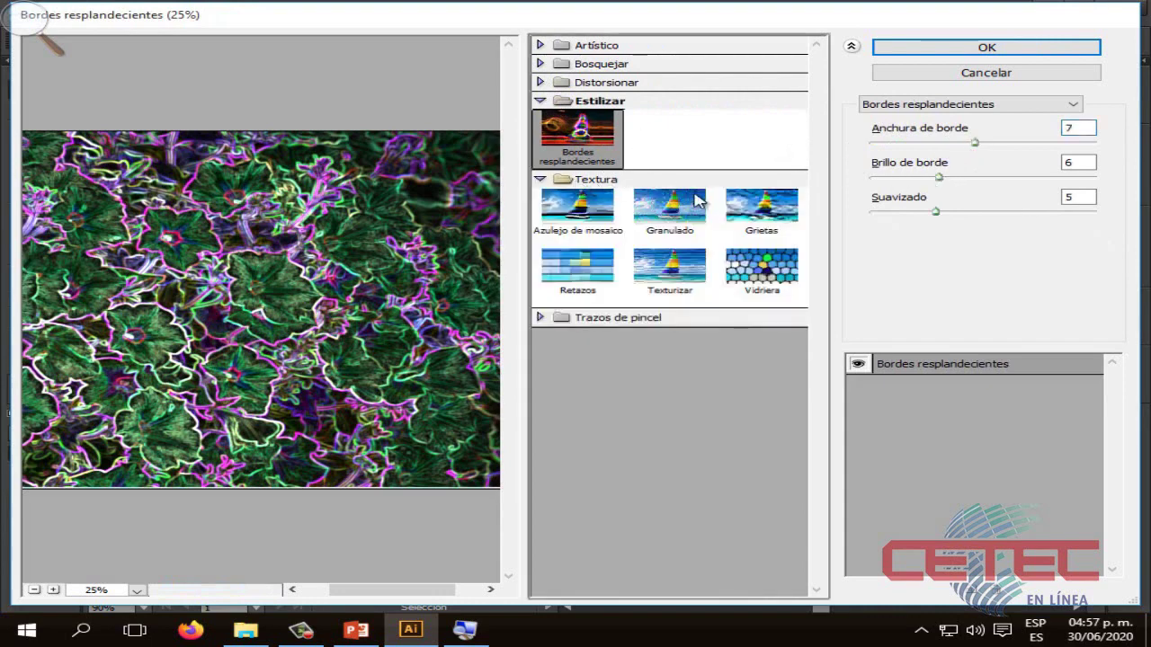
pyautogui.click(560, 101)
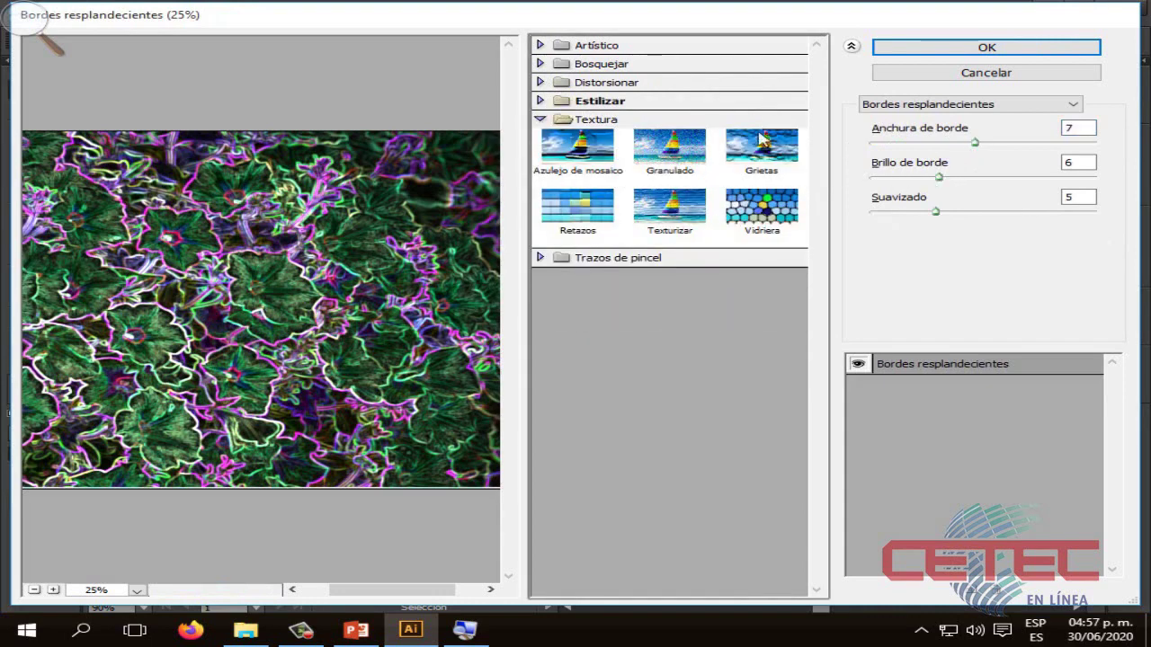
# Step: Preview the Textura filters Grietas, Retazos and Texturizar, ending on Vidriera
pyautogui.click(746, 169)
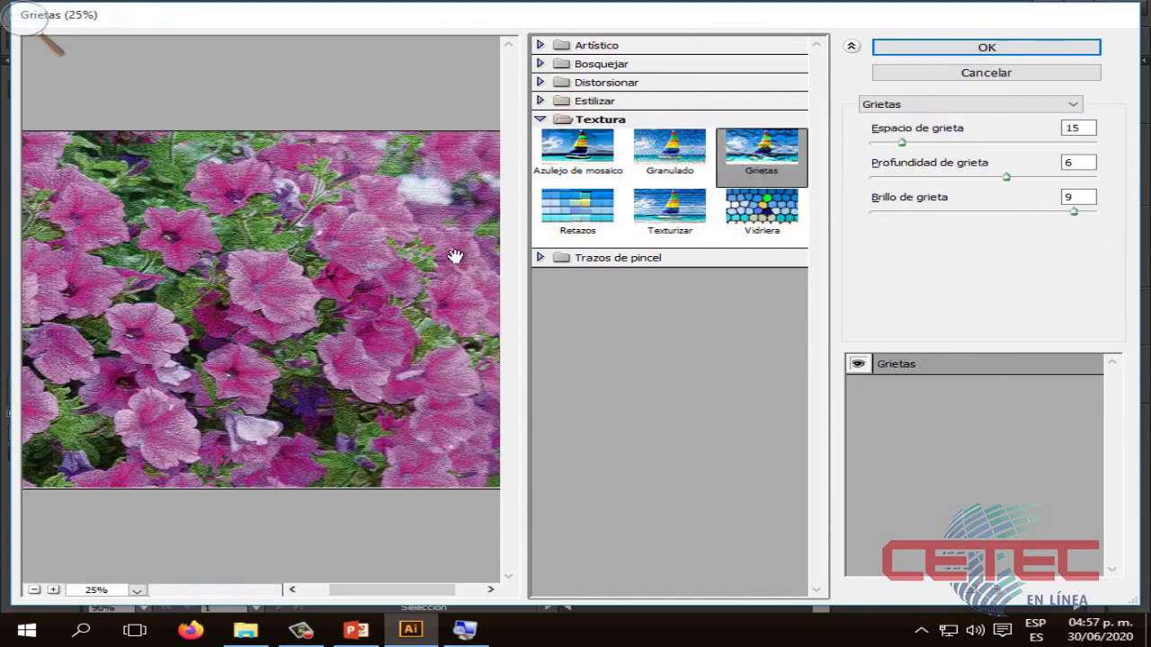
pyautogui.click(593, 224)
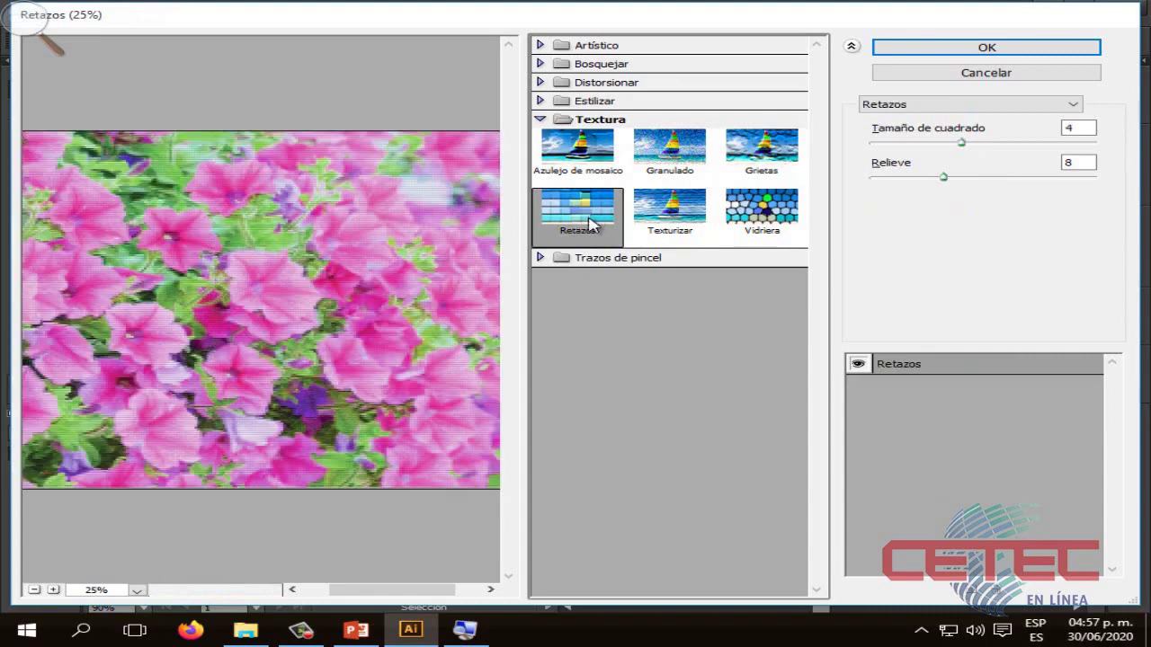
pyautogui.click(676, 230)
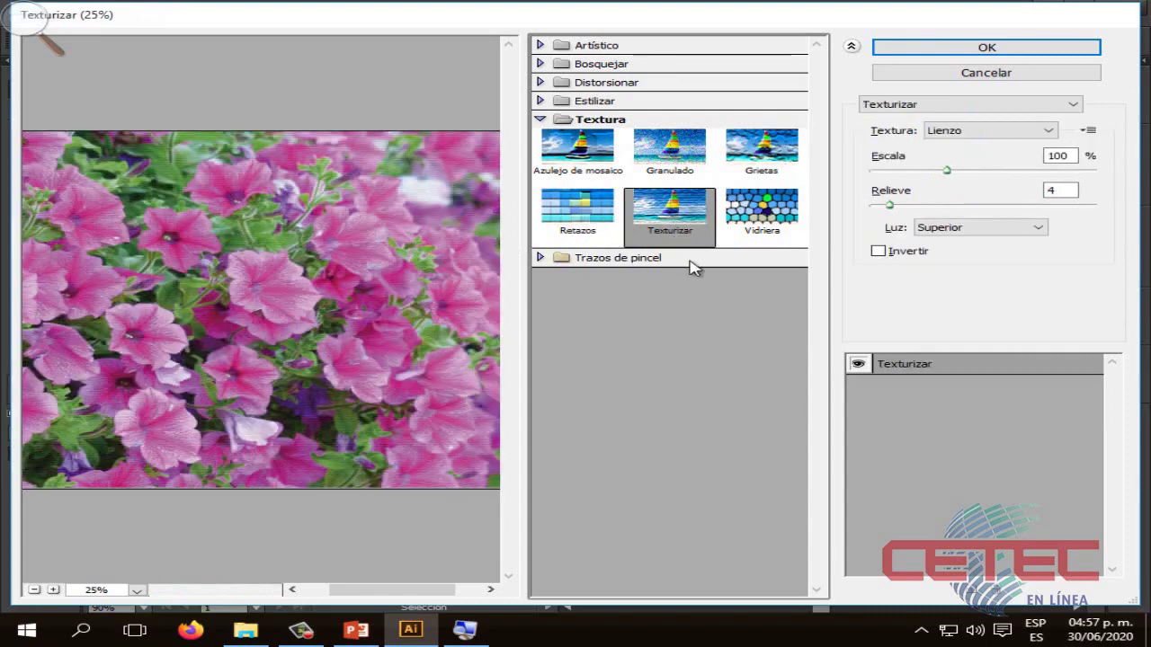
pyautogui.click(759, 221)
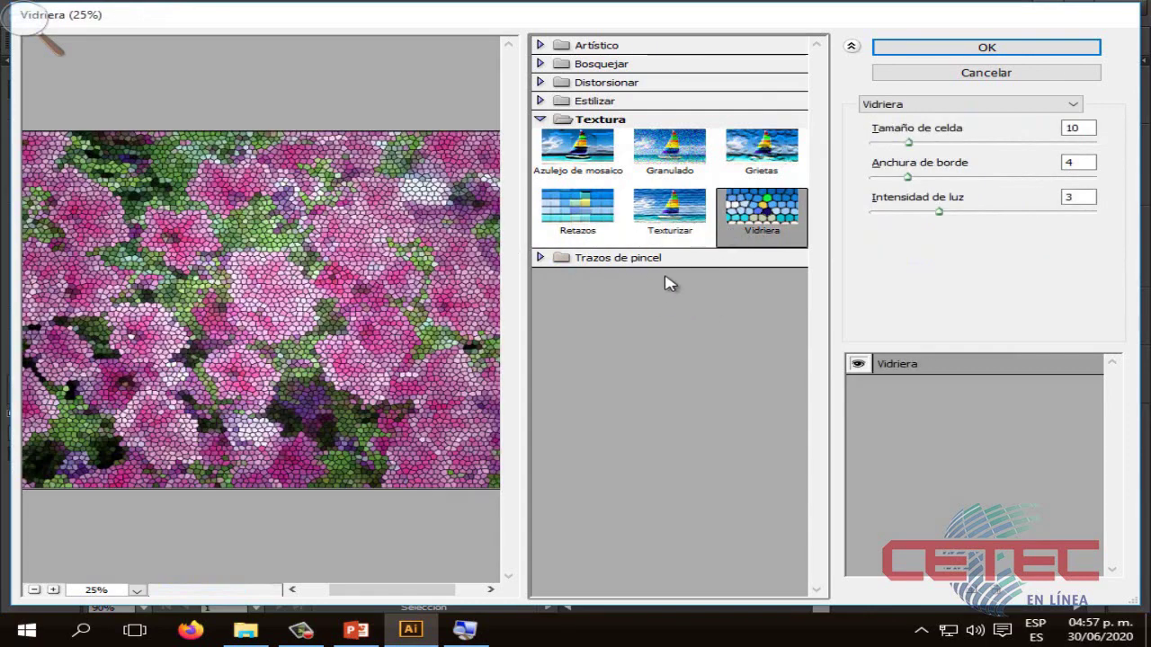
pyautogui.click(552, 126)
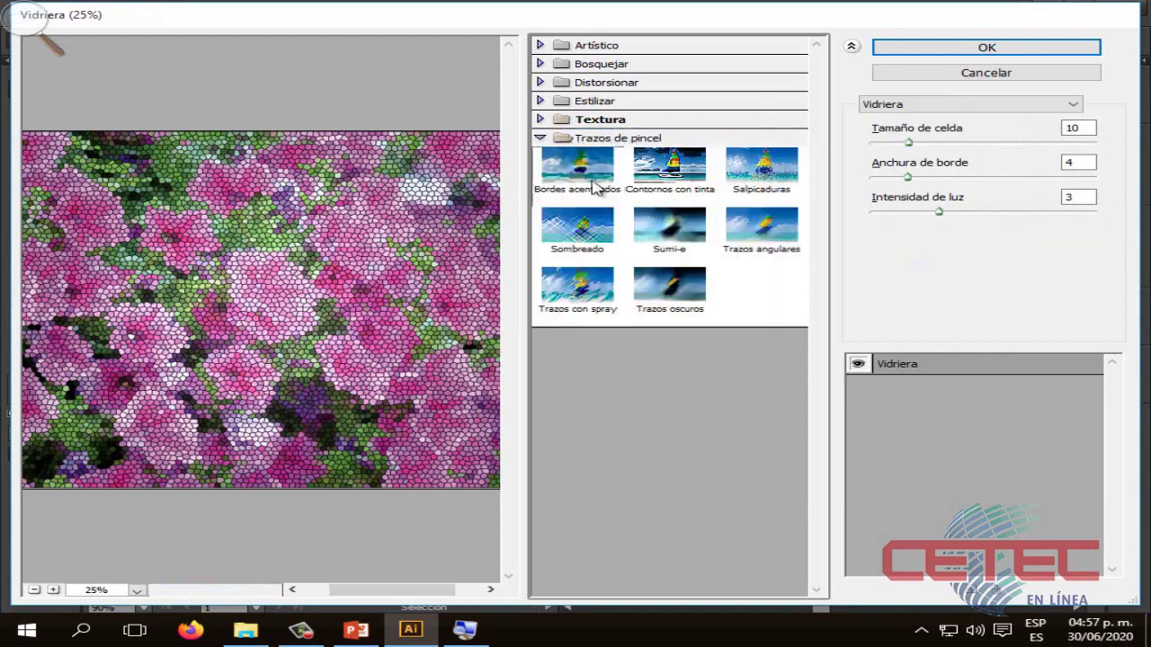
# Step: Preview the eight Trazos de pincel filters, from Bordes acentuados to Trazos oscuros
pyautogui.click(595, 185)
pyautogui.click(675, 185)
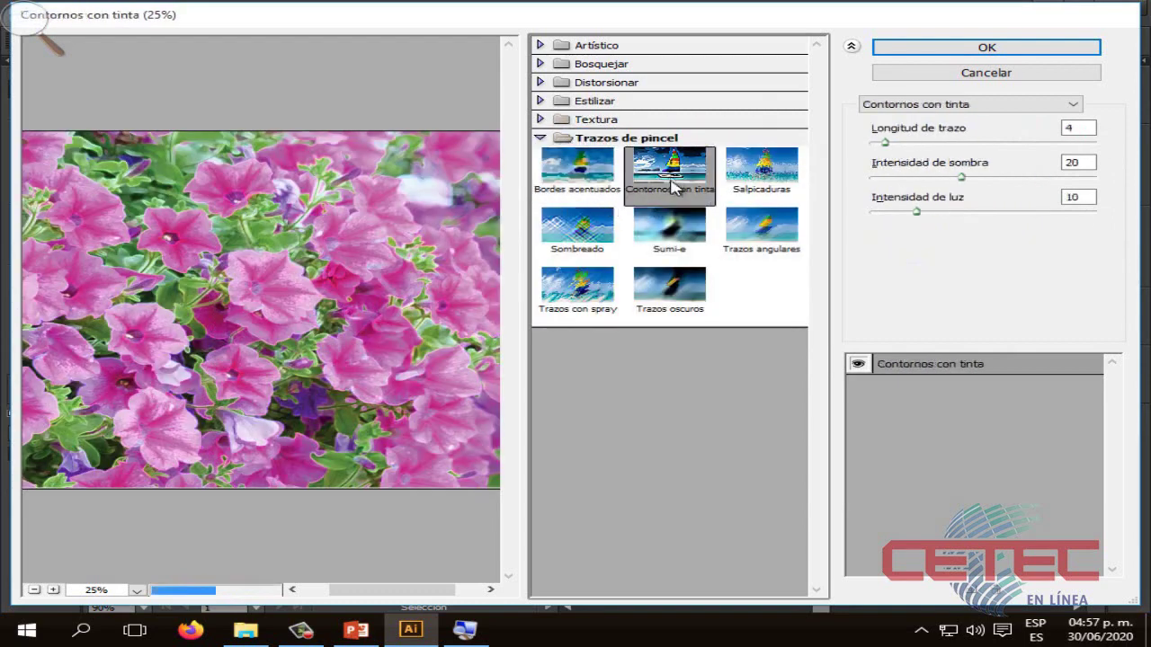
pyautogui.click(753, 182)
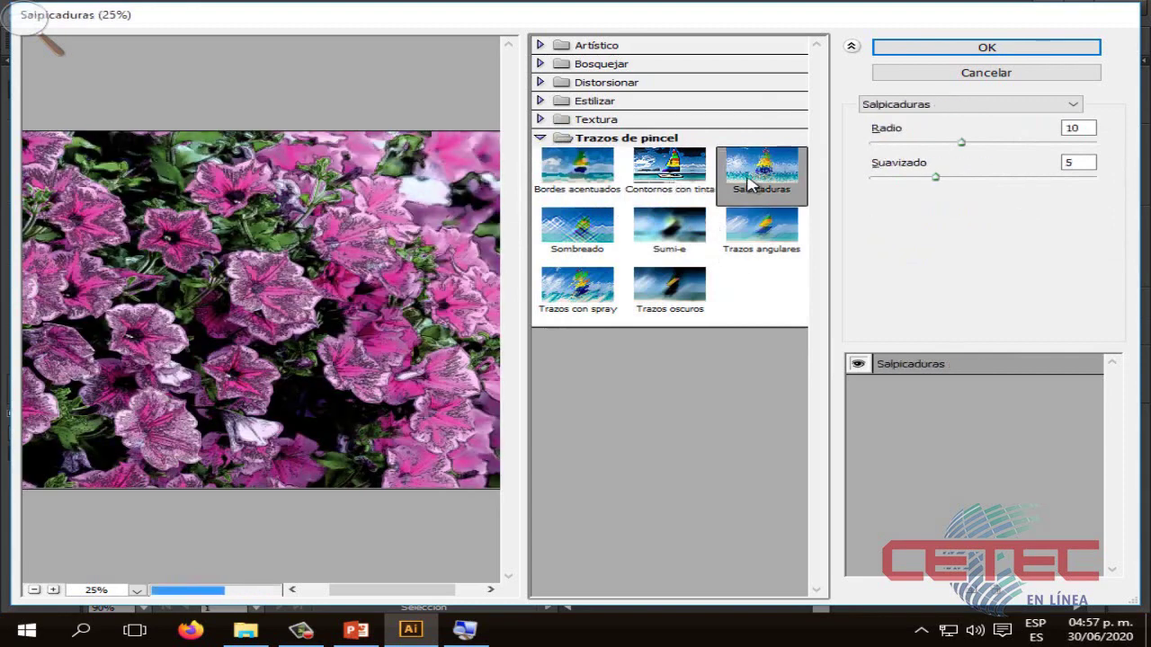
pyautogui.click(619, 236)
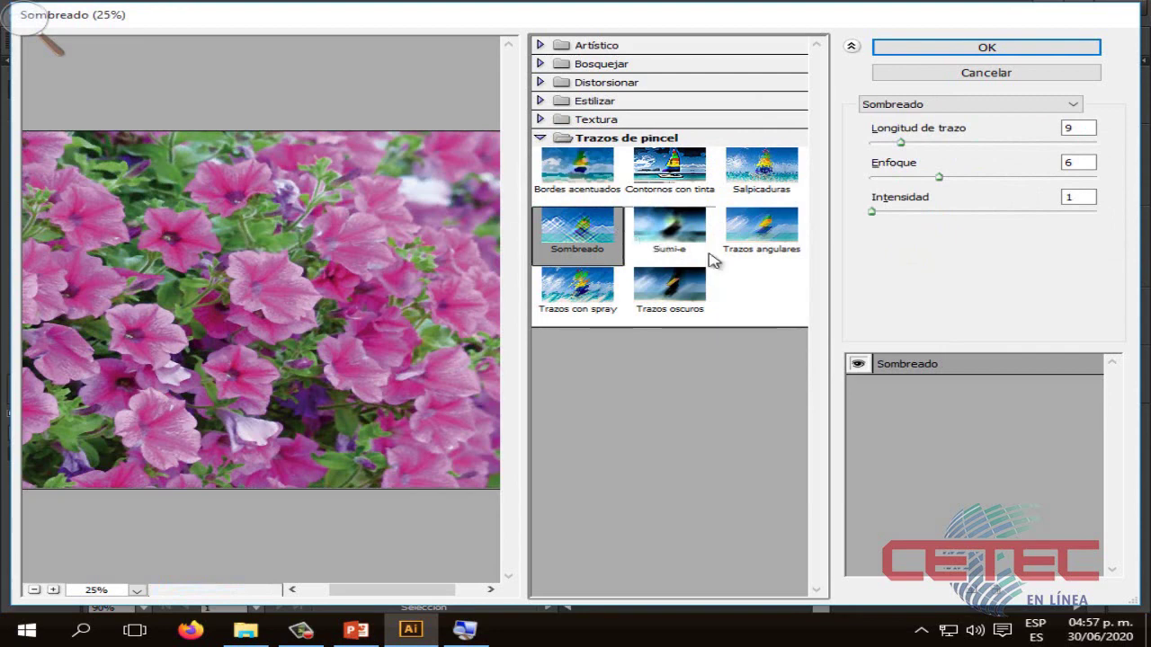
pyautogui.click(669, 239)
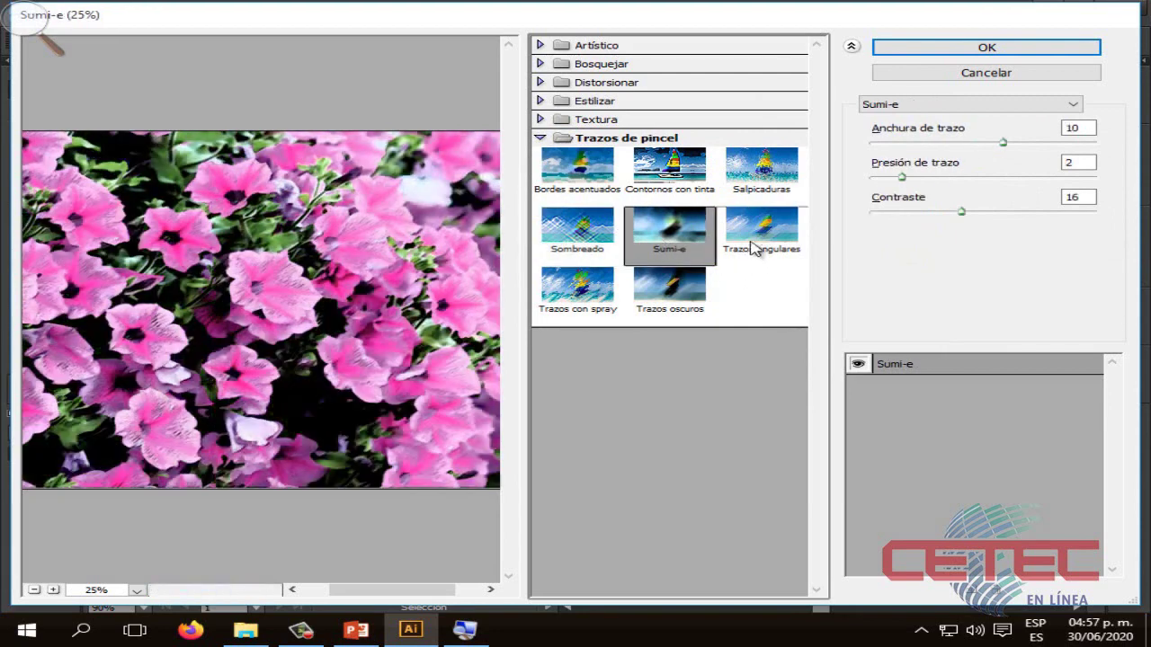
pyautogui.click(753, 249)
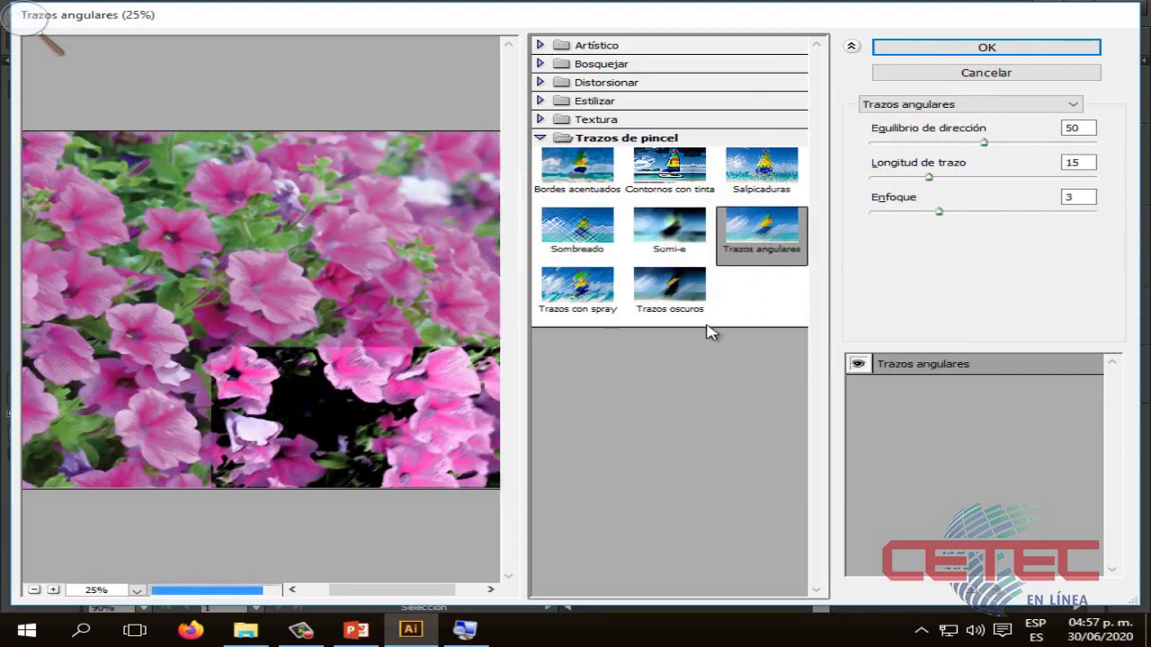
pyautogui.click(601, 306)
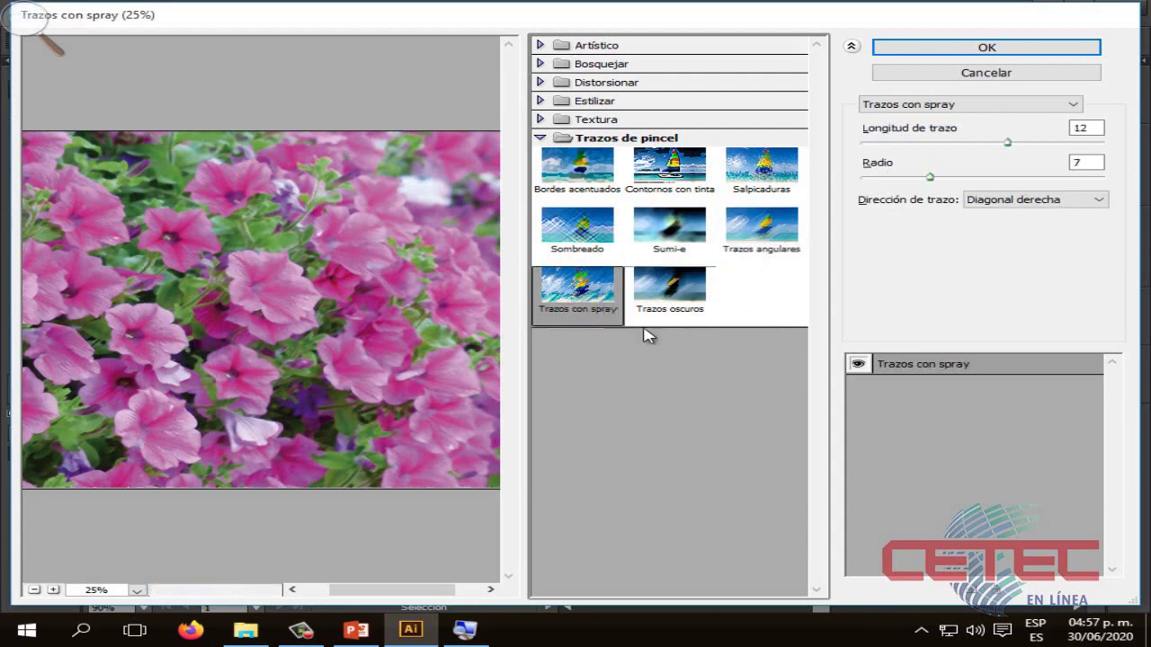
pyautogui.click(688, 302)
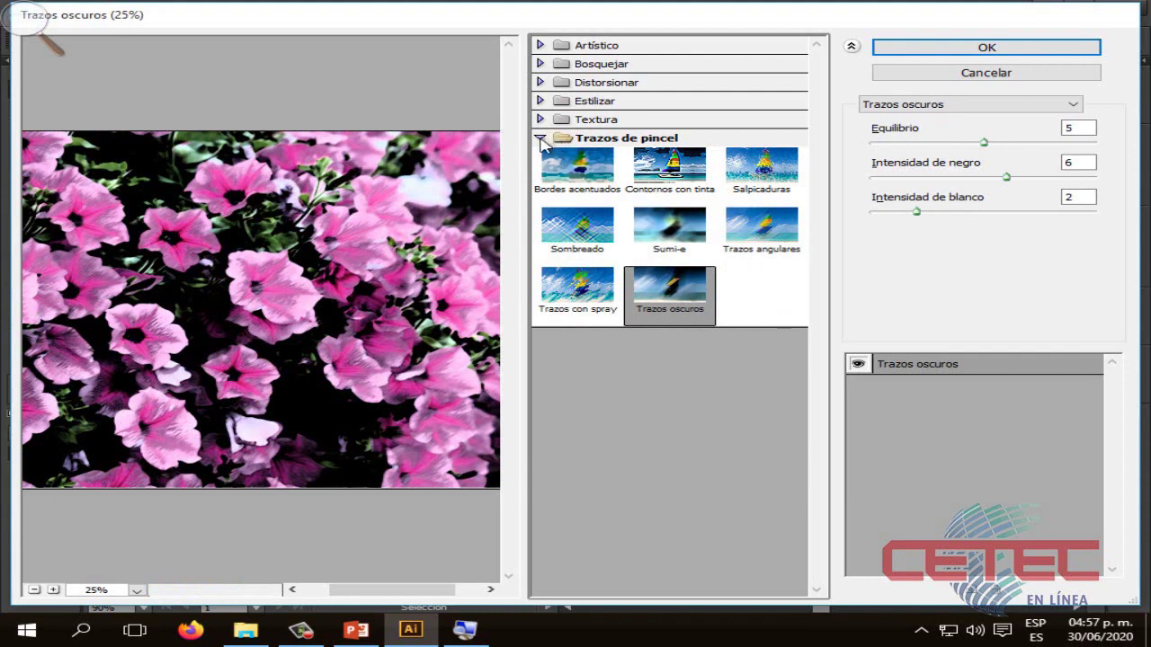
# Step: Apply the Trazos oscuros effect to the flower photo
pyautogui.click(552, 144)
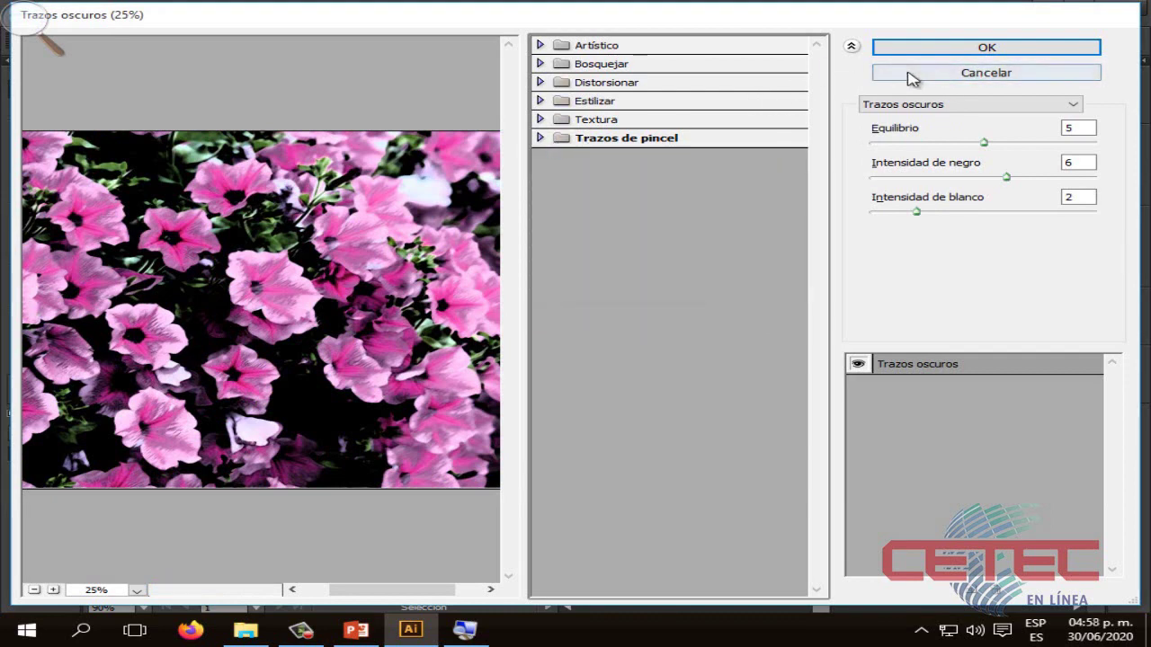
pyautogui.click(905, 74)
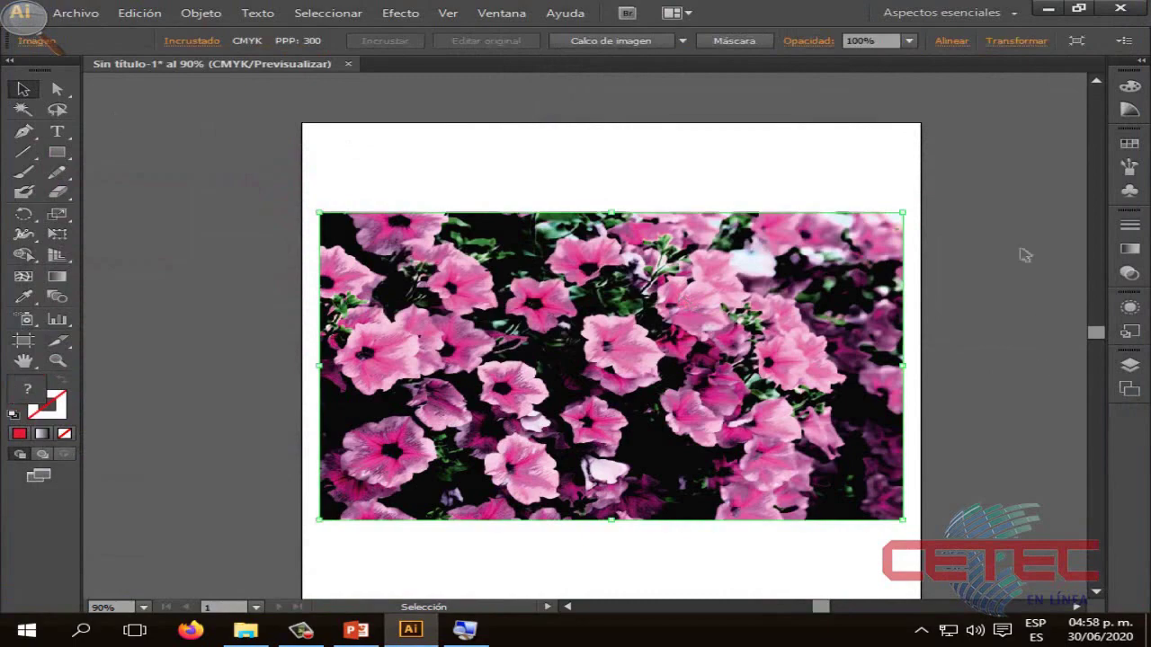
pyautogui.click(497, 12)
pyautogui.press('Escape')
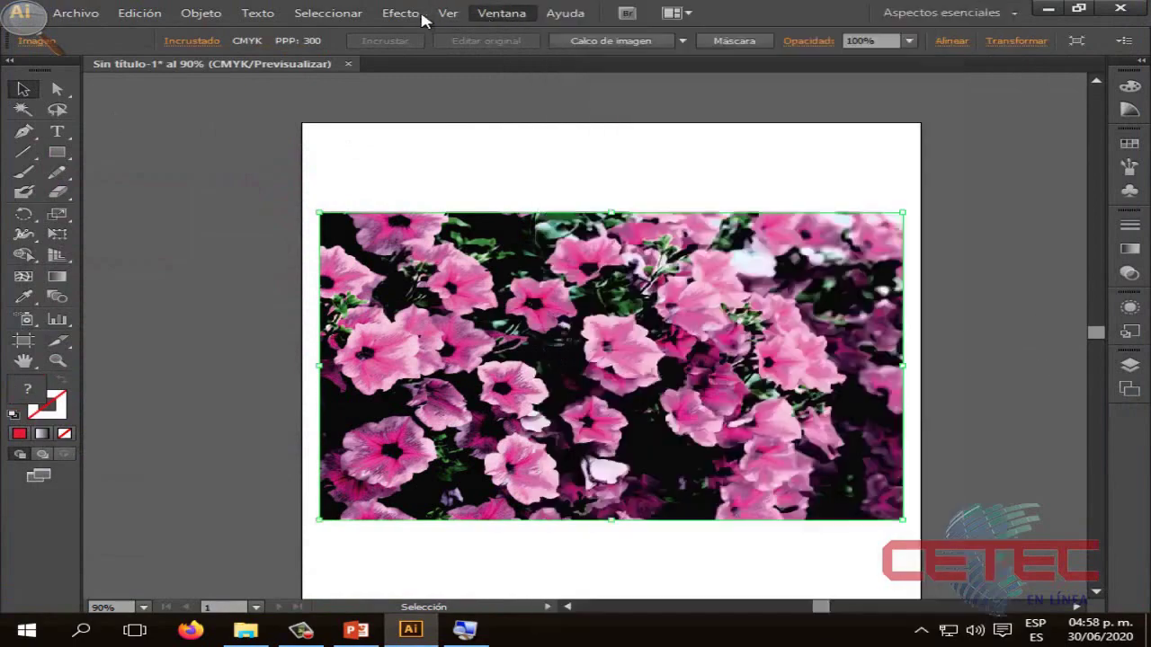
pyautogui.click(420, 14)
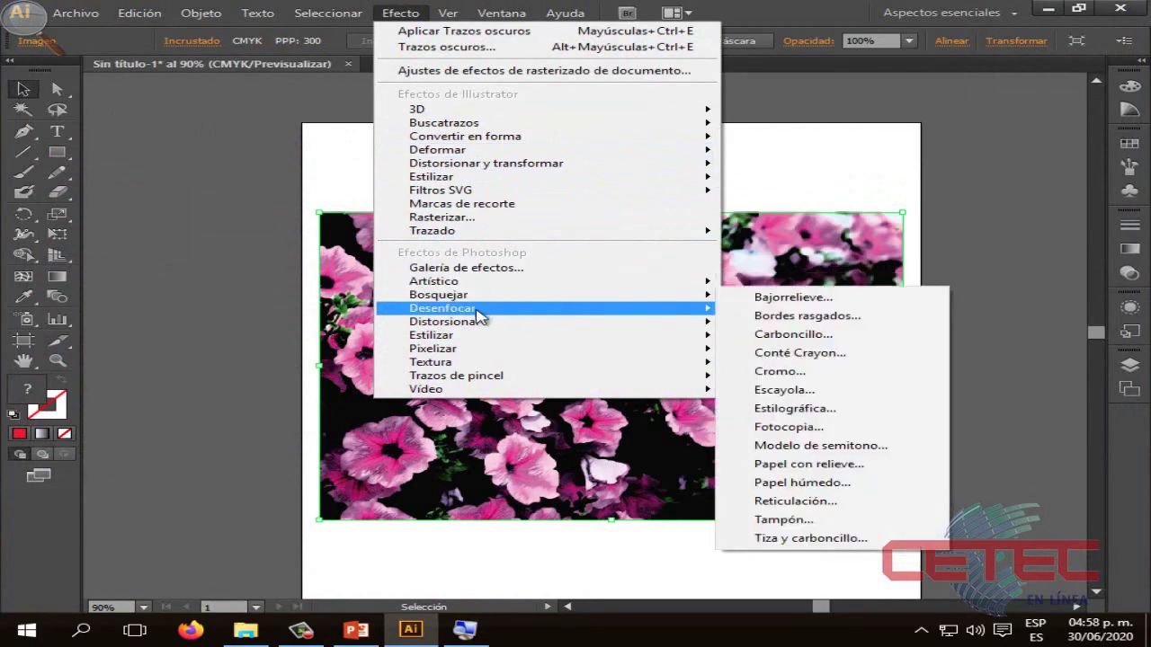
pyautogui.moveTo(442, 308)
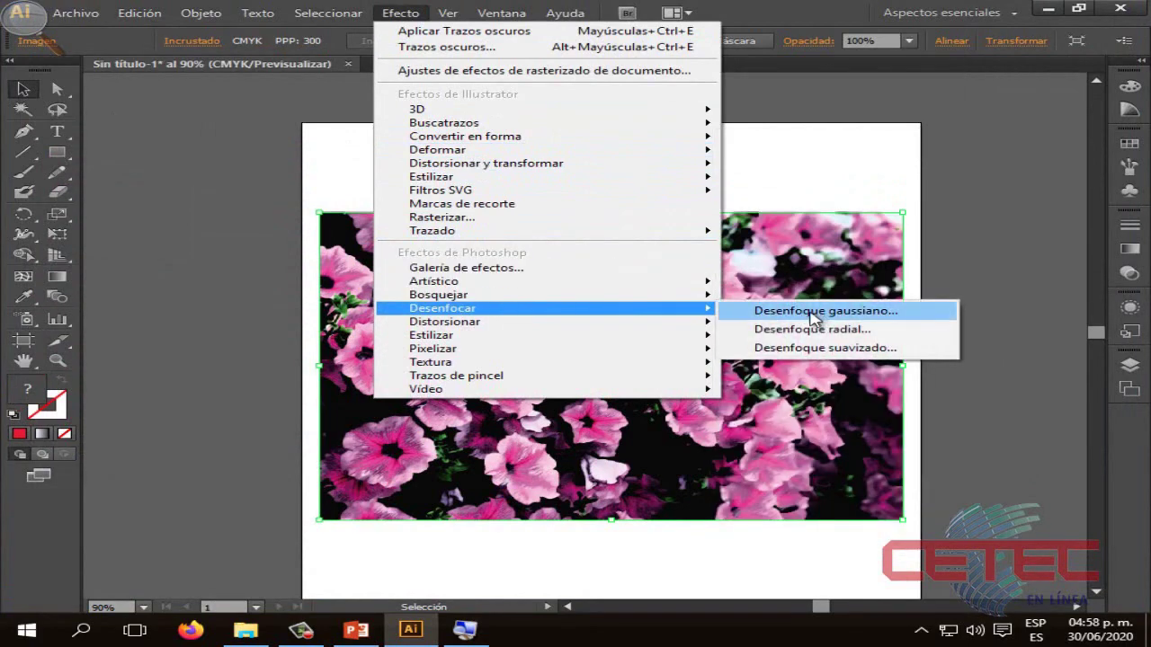
# Step: Live-preview Desenfoque gaussiano, testing radii from 5.9 to minimum, 250, then about 1.6 px
pyautogui.click(809, 315)
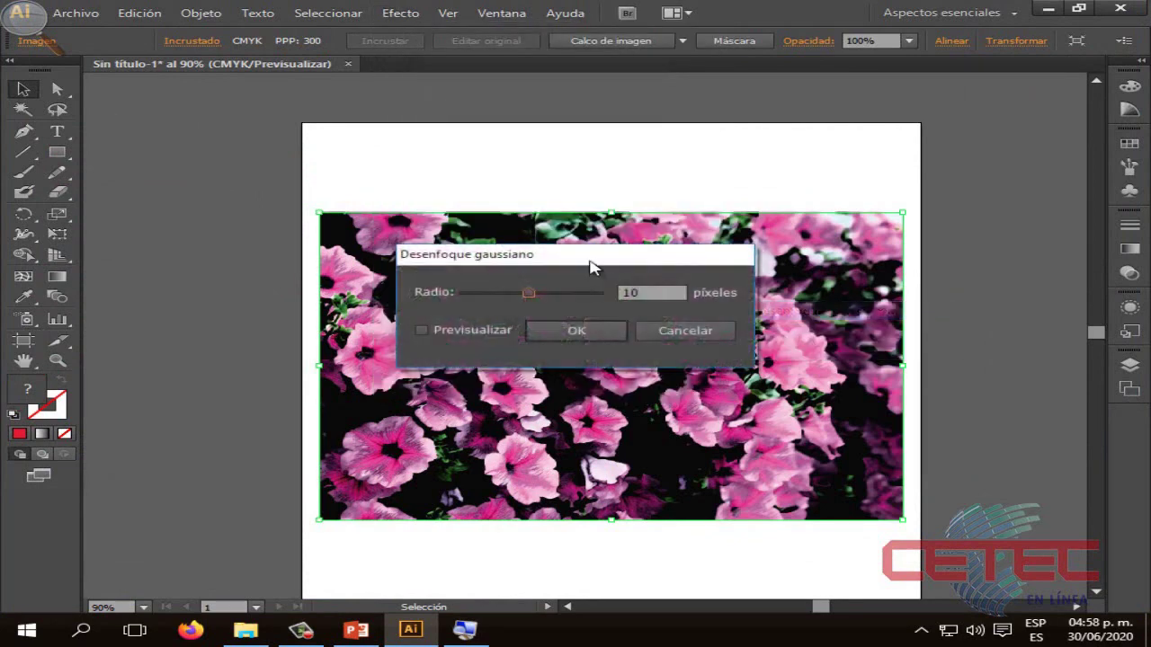
pyautogui.moveTo(591, 264); pyautogui.dragTo(642, 108)
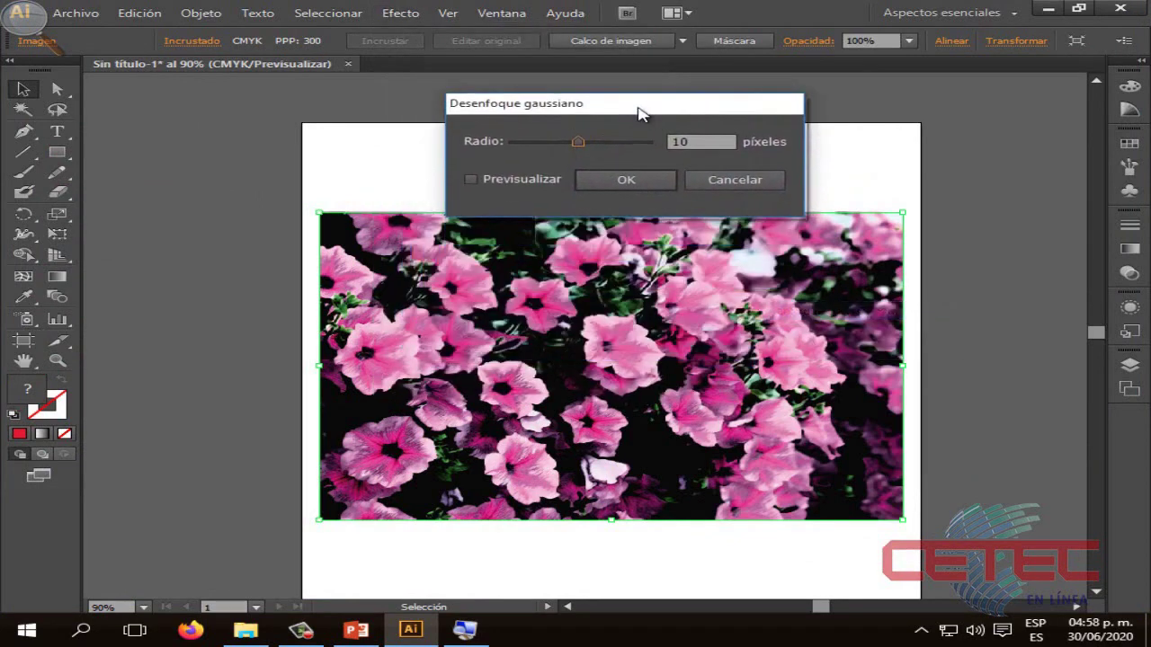
pyautogui.click(466, 168)
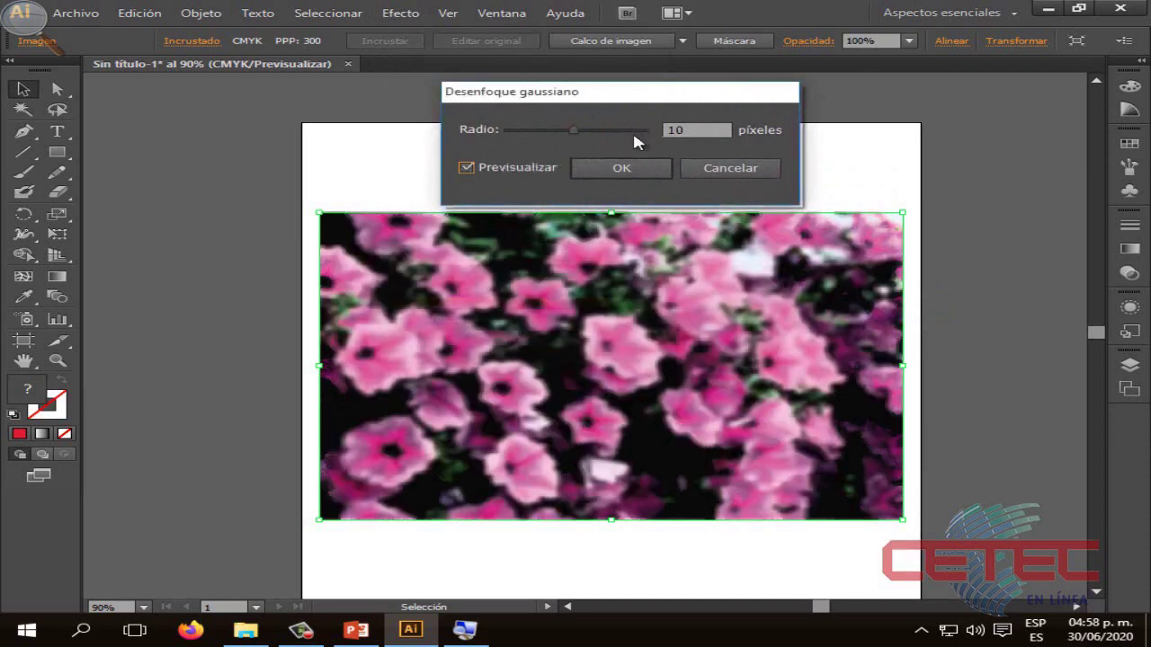
pyautogui.moveTo(566, 132); pyautogui.dragTo(545, 130)
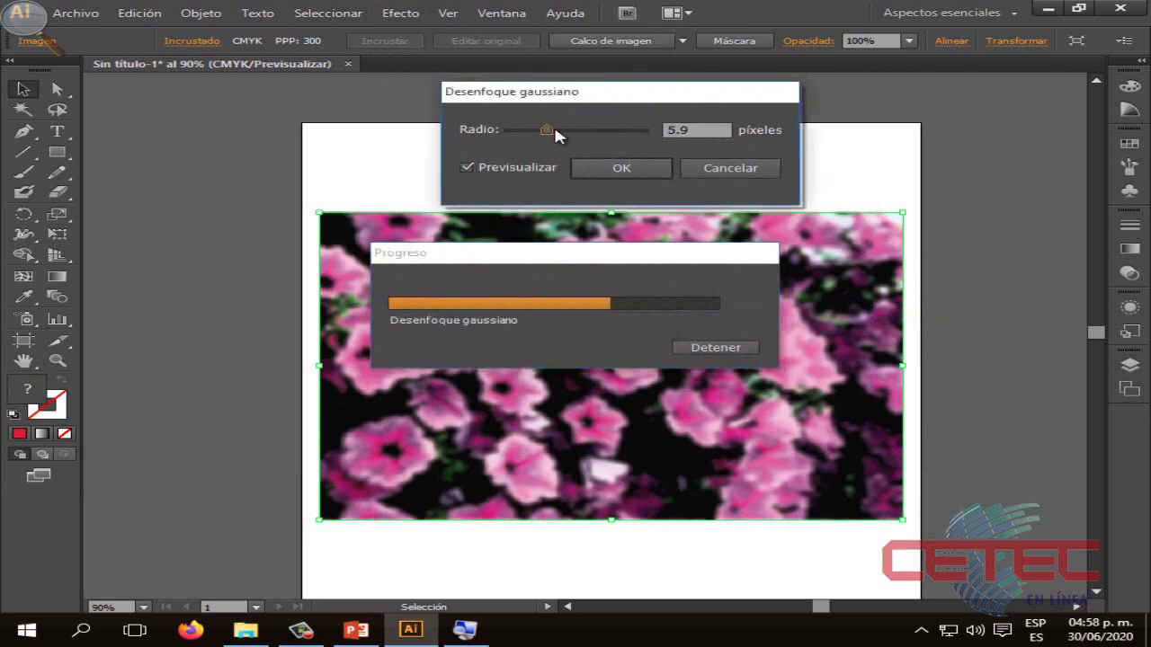
pyautogui.moveTo(554, 129); pyautogui.dragTo(502, 132)
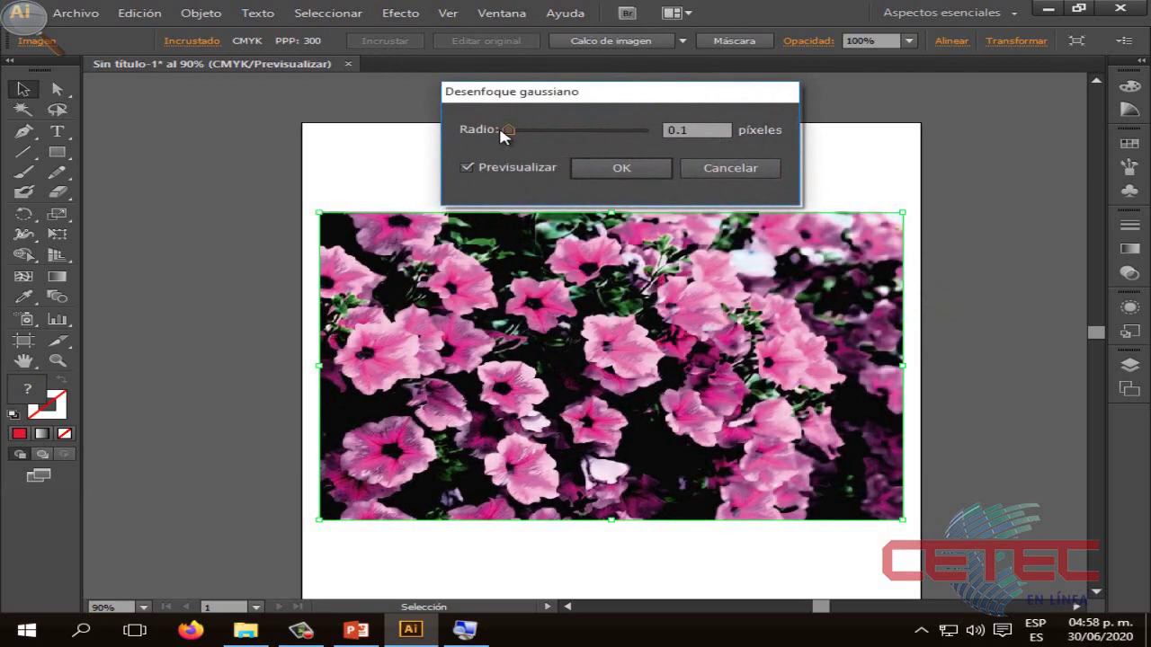
pyautogui.moveTo(509, 132); pyautogui.dragTo(676, 136)
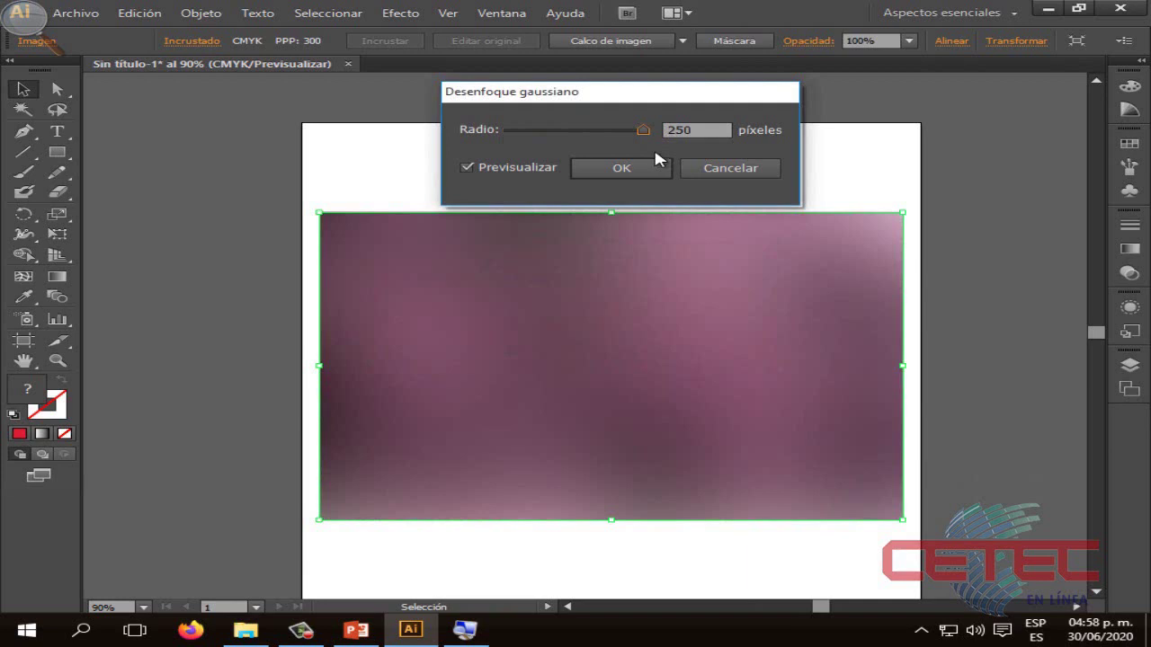
pyautogui.moveTo(644, 130); pyautogui.dragTo(563, 128)
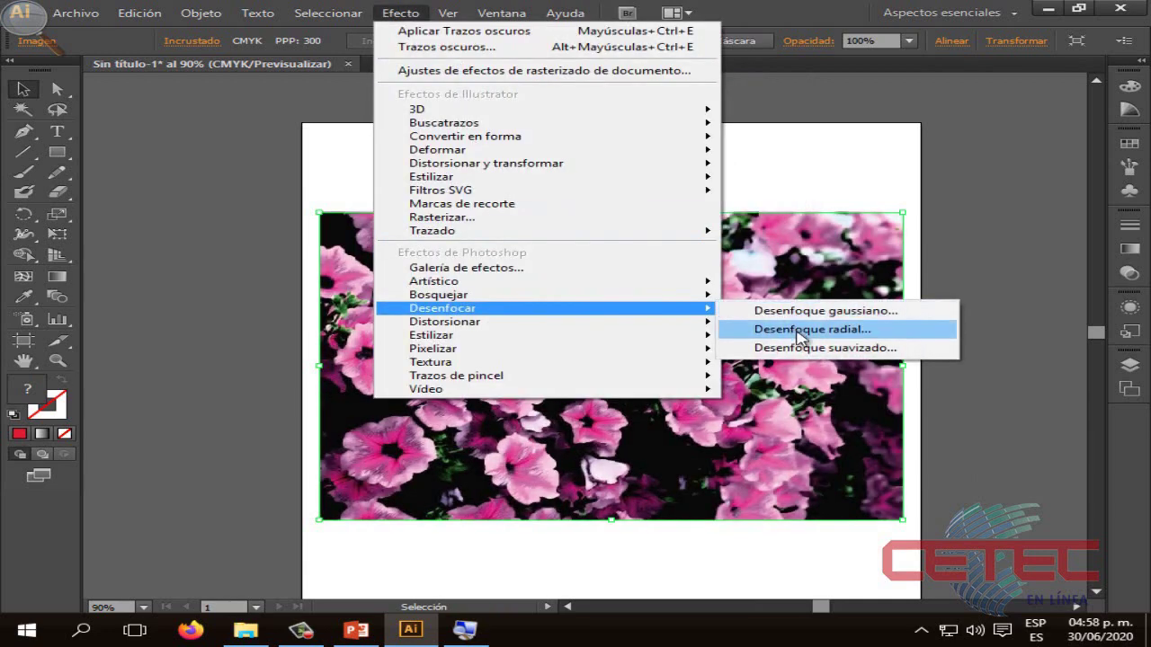
# Step: Apply a Giro radial blur of amount about 50 to the photo, then undo it
pyautogui.click(796, 329)
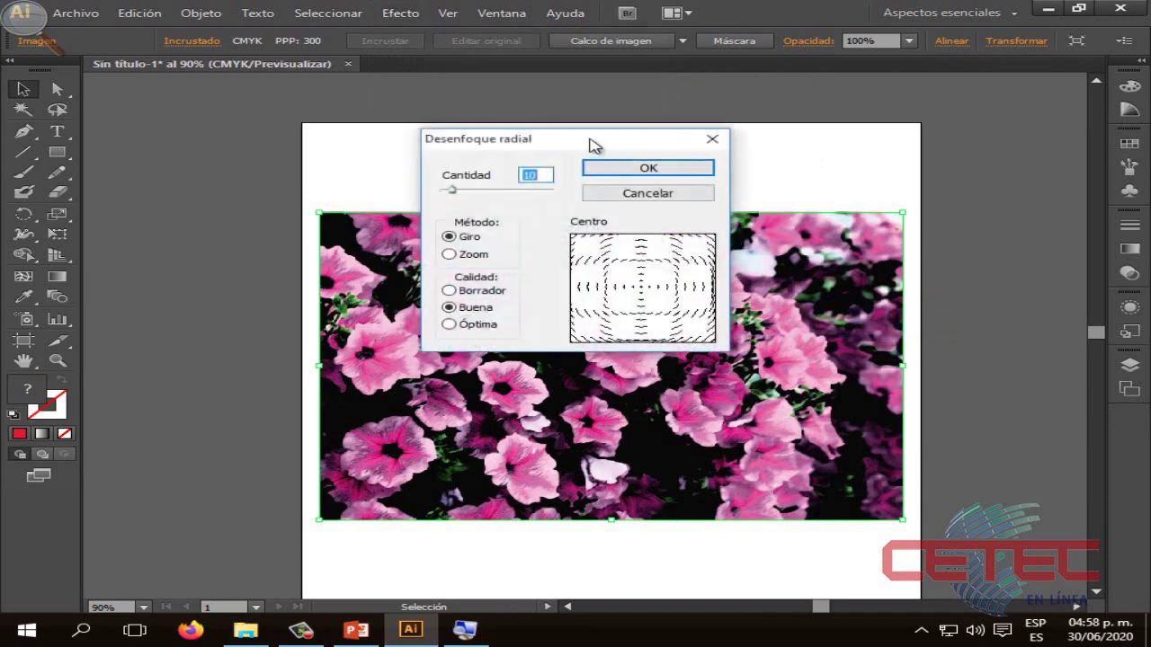
pyautogui.moveTo(591, 147); pyautogui.dragTo(243, 126)
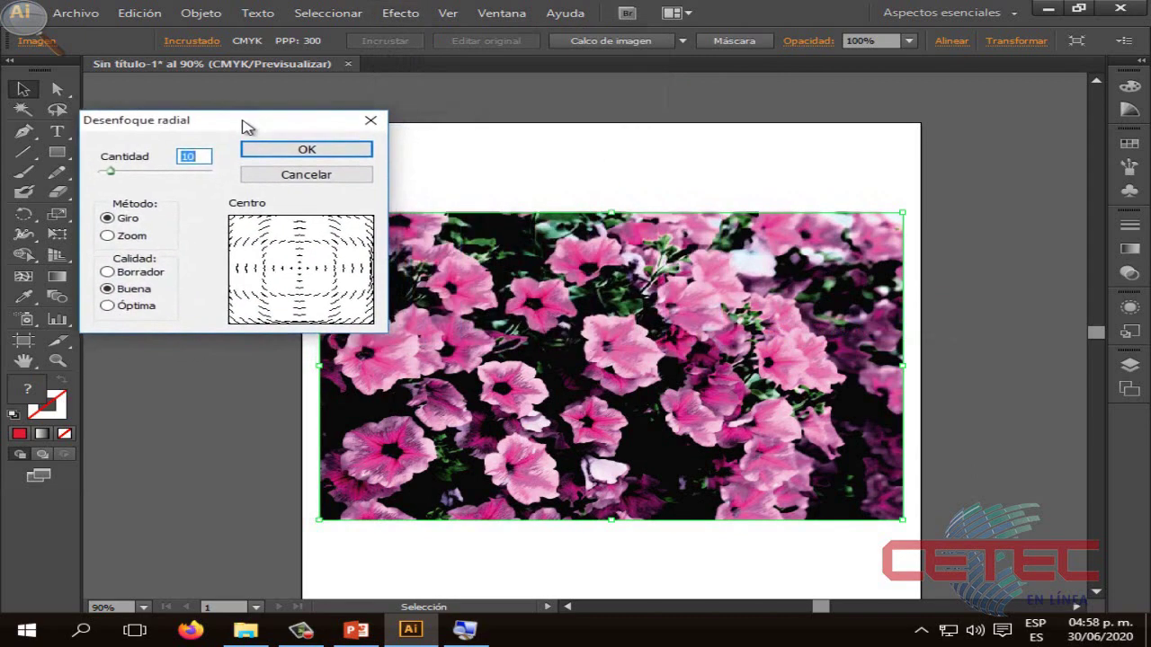
pyautogui.moveTo(111, 171); pyautogui.dragTo(147, 172)
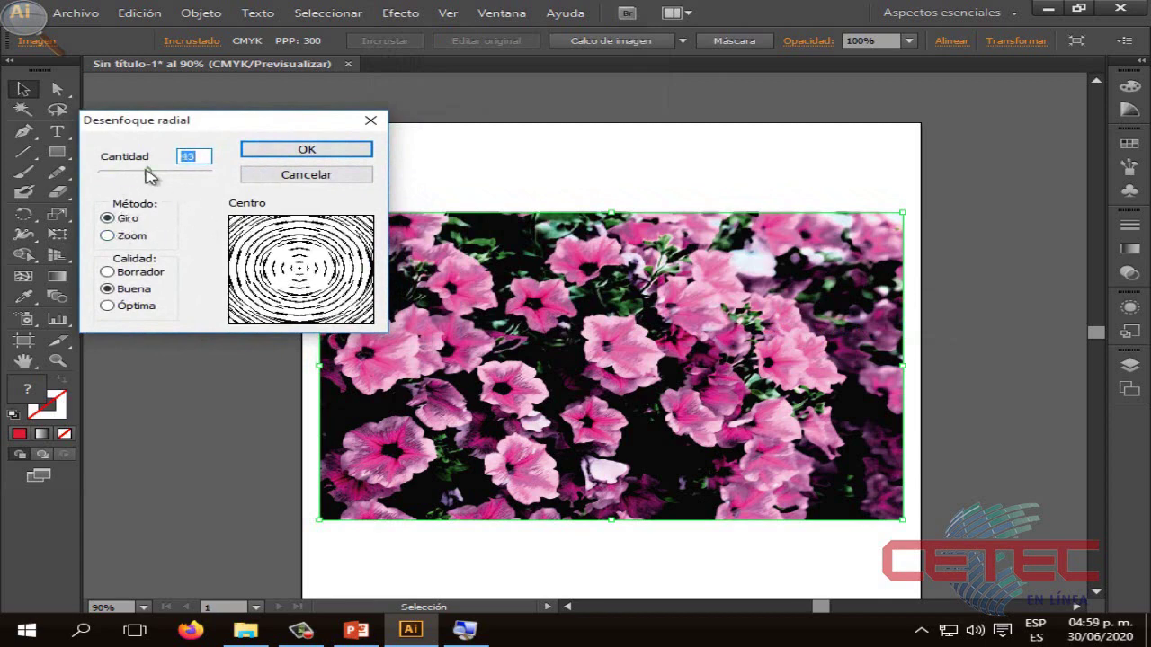
pyautogui.moveTo(147, 175); pyautogui.dragTo(158, 177)
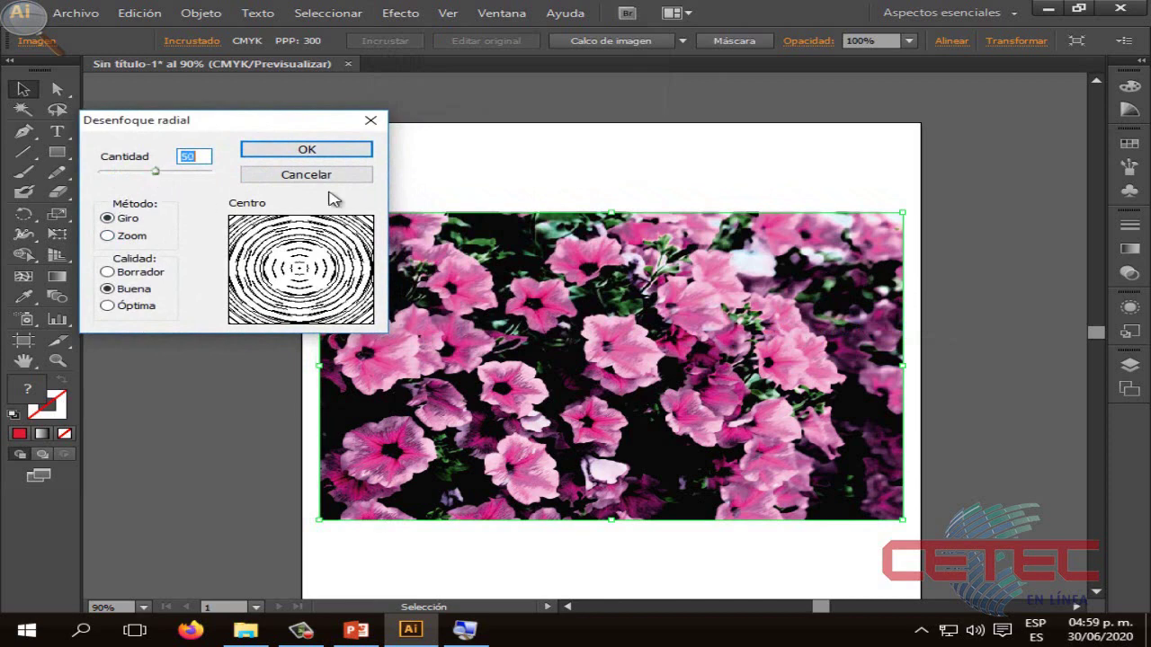
pyautogui.click(329, 153)
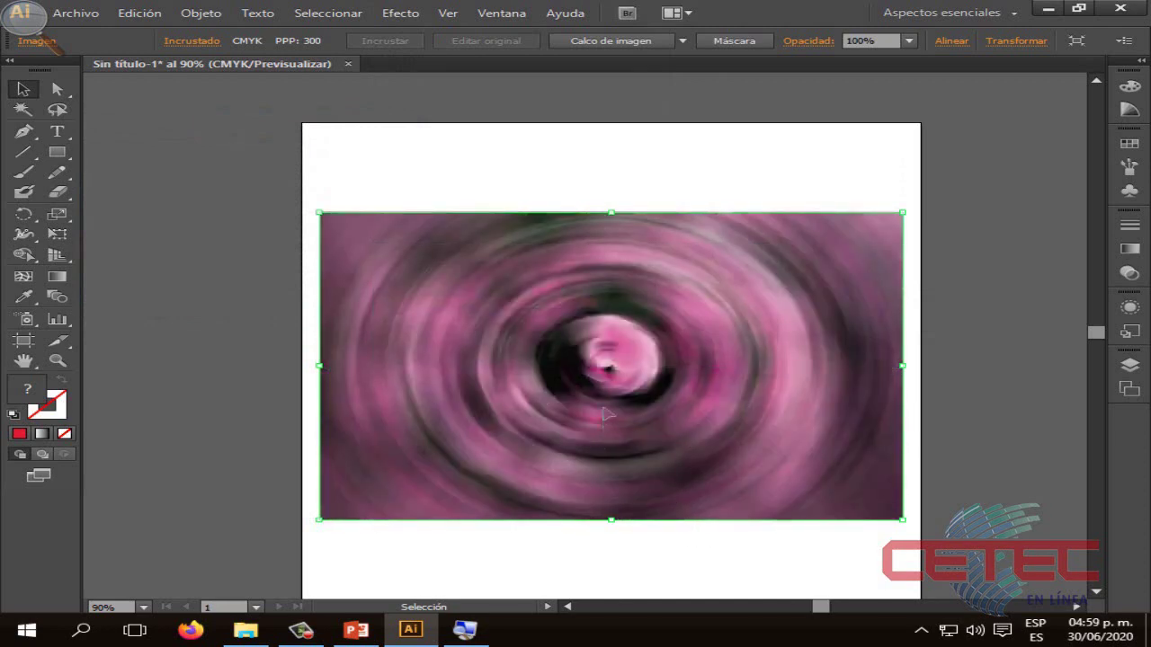
pyautogui.press('a')
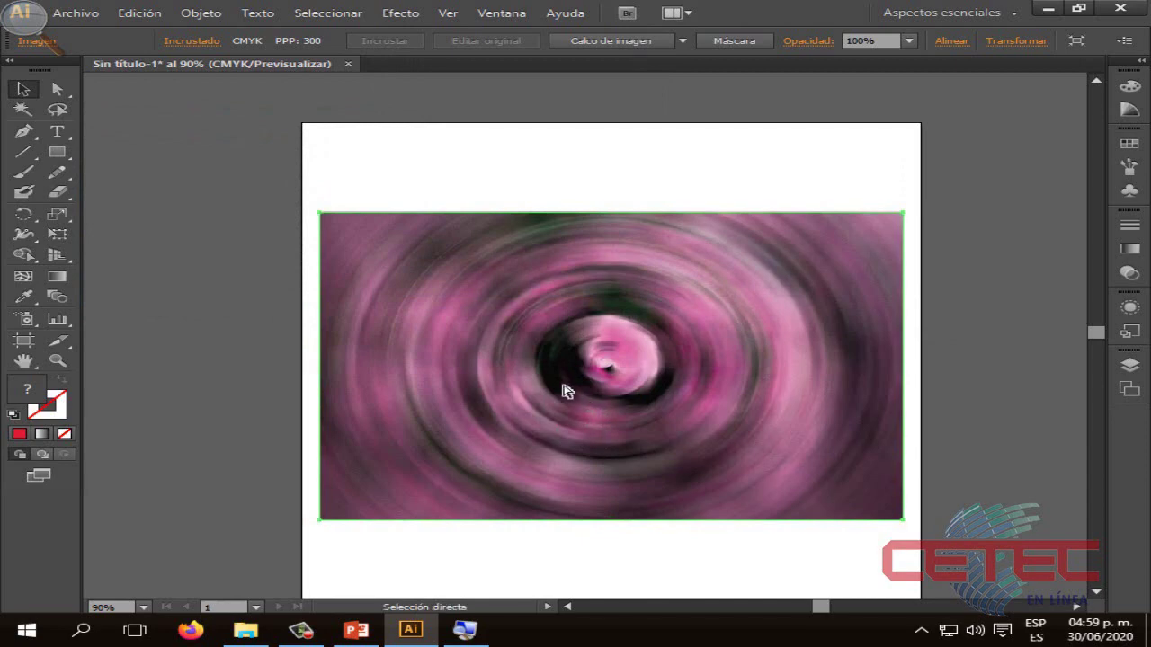
pyautogui.hotkey('ctrl', 'z')
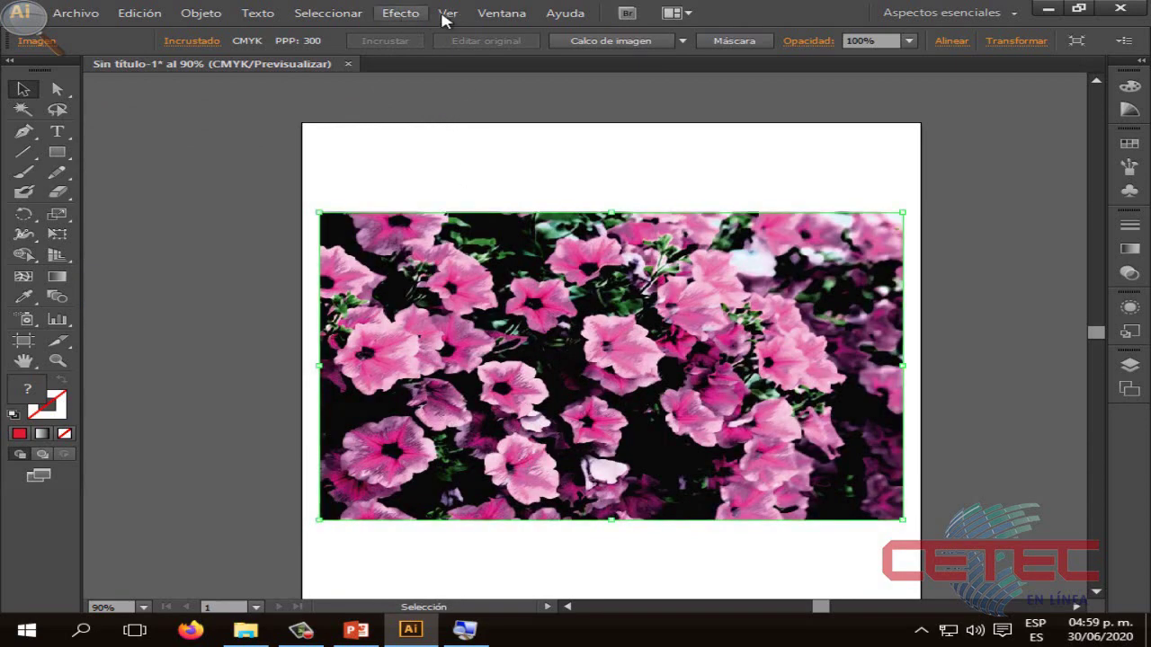
pyautogui.click(400, 12)
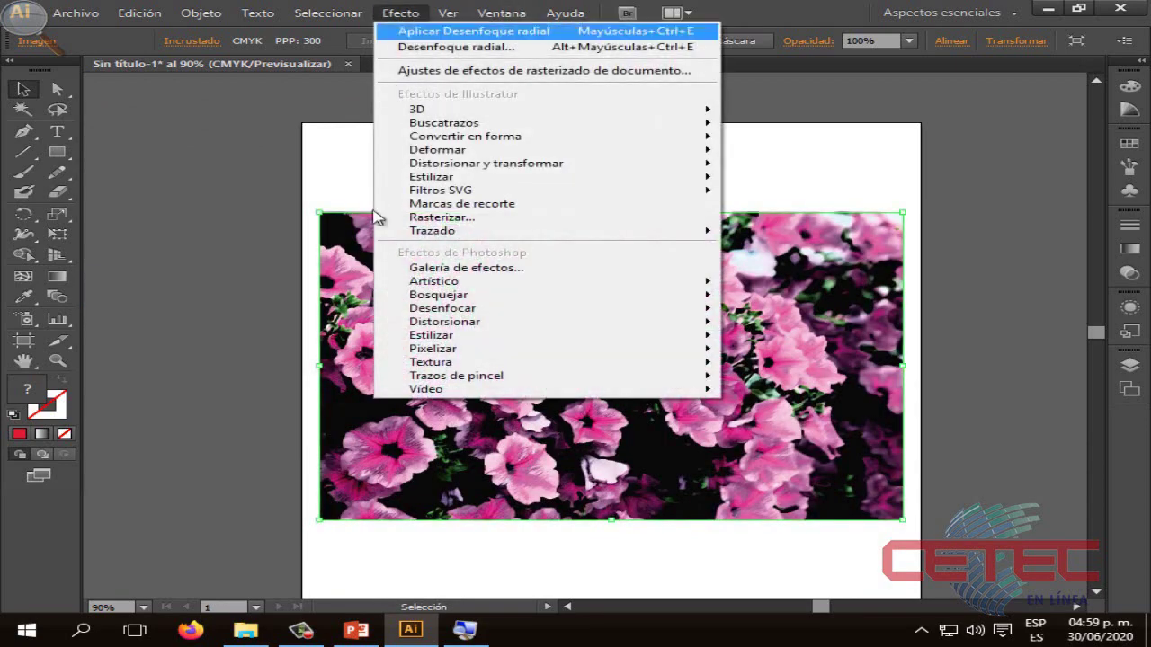
# Step: Deselect the photo, return to PowerPoint, and advance to slide 13 on distortion effects
pyautogui.click(496, 545)
pyautogui.click(463, 559)
pyautogui.click(356, 630)
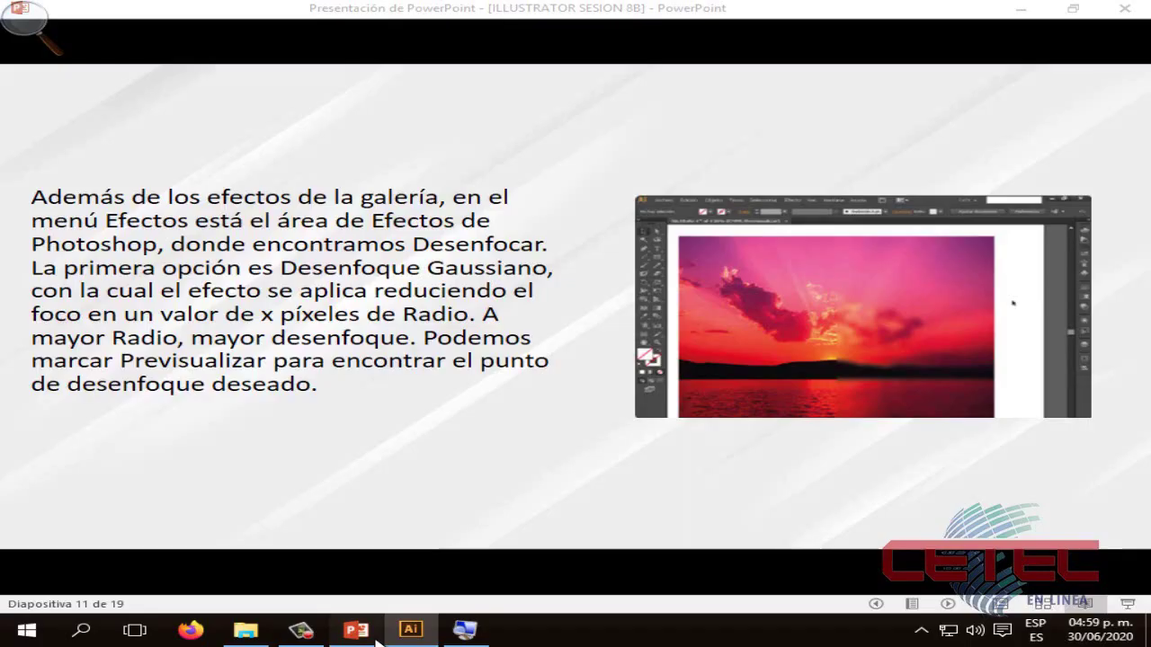
pyautogui.click(629, 384)
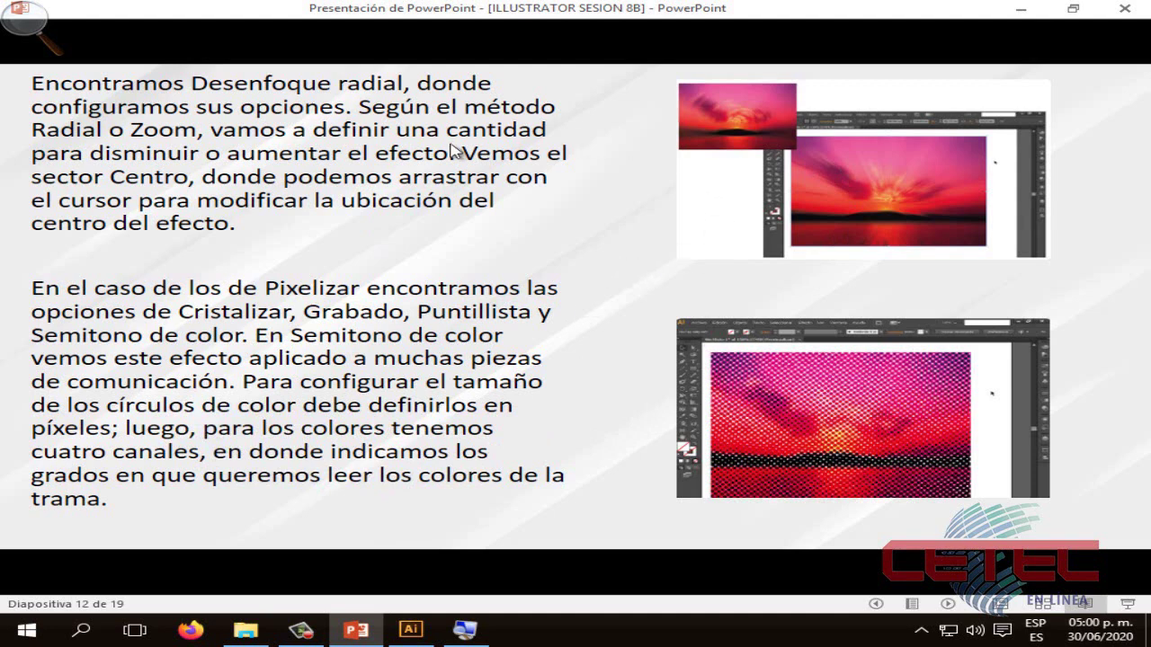
pyautogui.click(707, 325)
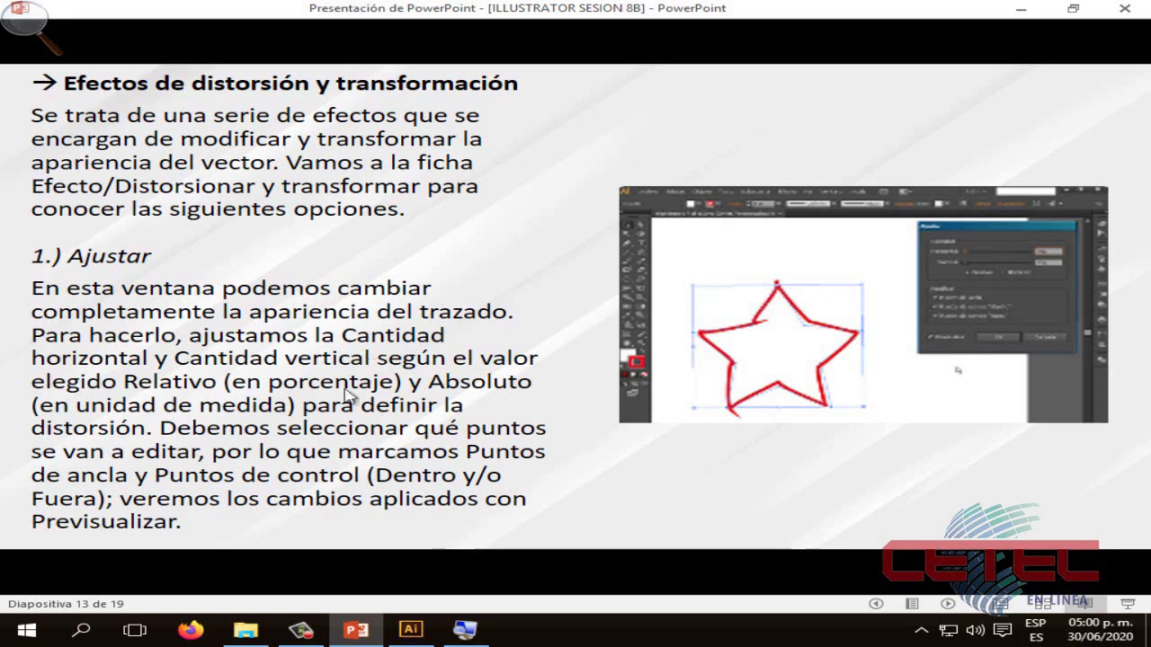
# Step: Return to Illustrator and delete the flower photo from the artboard
pyautogui.click(411, 629)
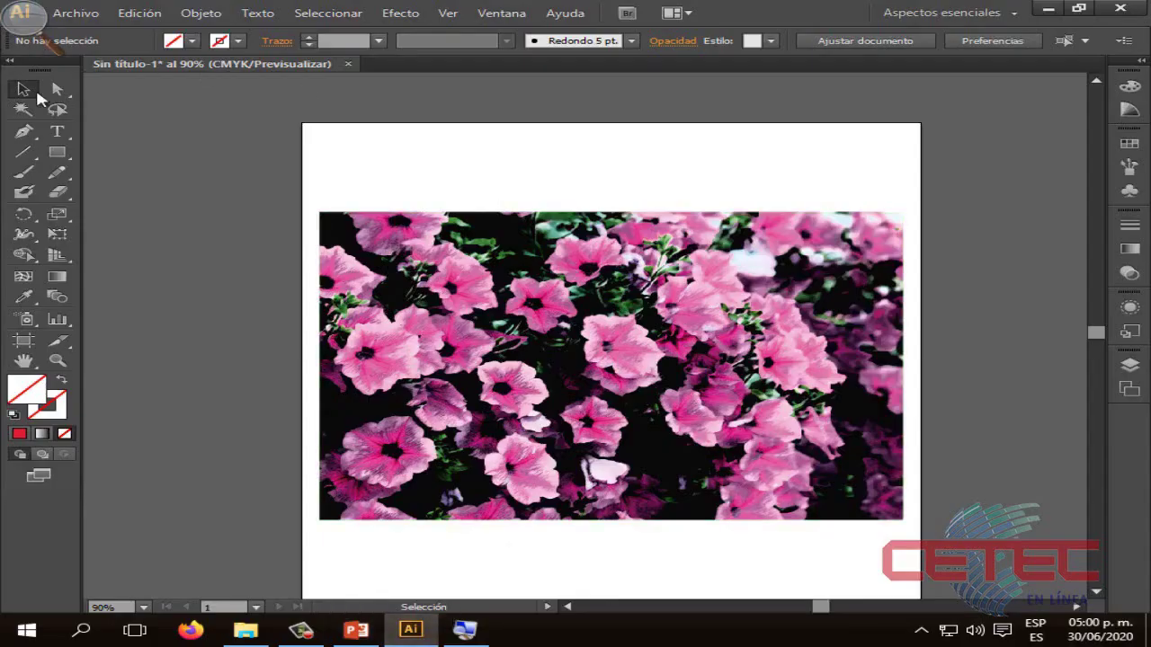
pyautogui.click(581, 322)
pyautogui.press('Delete')
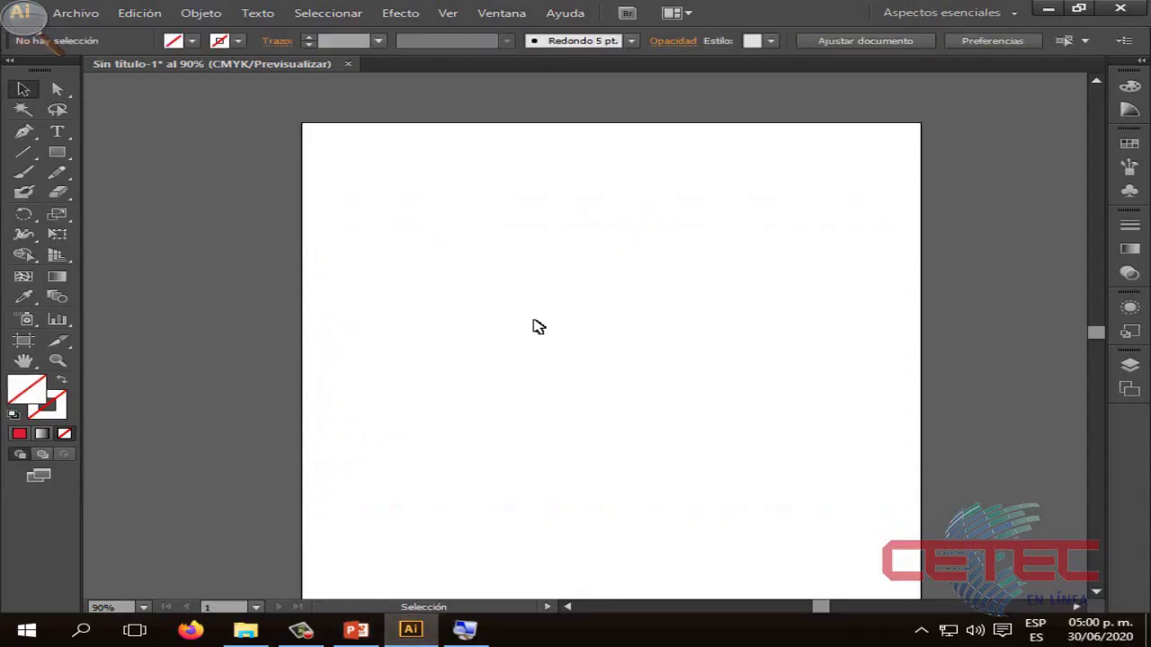
# Step: Set the stroke colour to pure red and the stroke weight to 3 pt
pyautogui.doubleClick(27, 390)
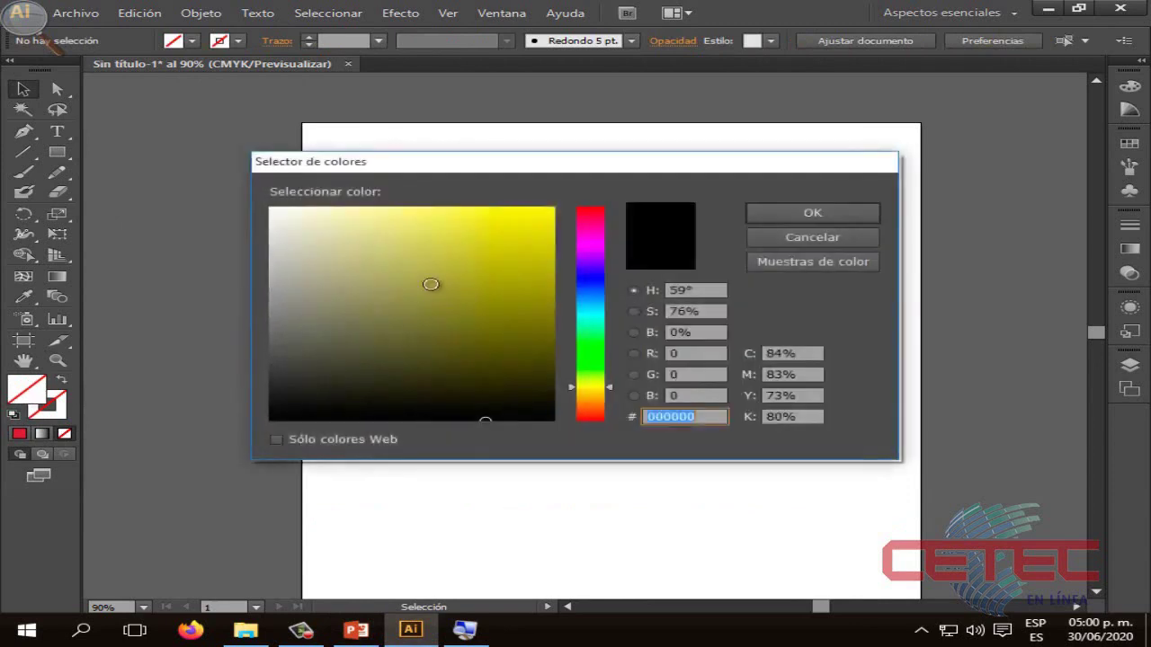
pyautogui.click(552, 208)
pyautogui.click(769, 237)
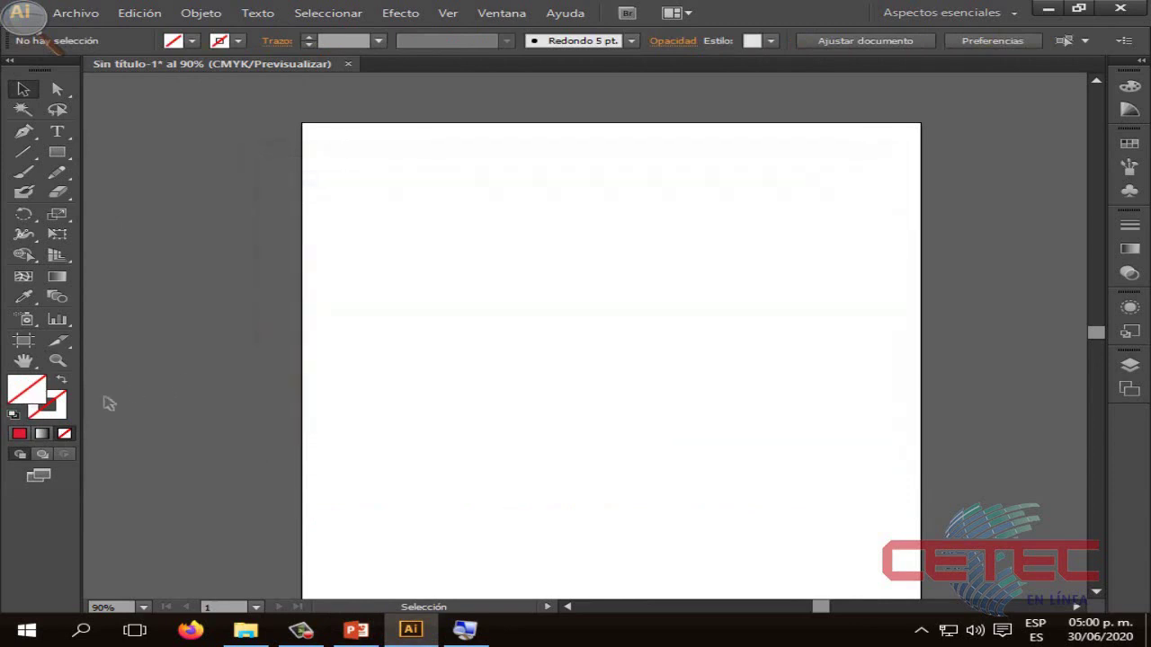
pyautogui.click(54, 429)
pyautogui.doubleClick(50, 419)
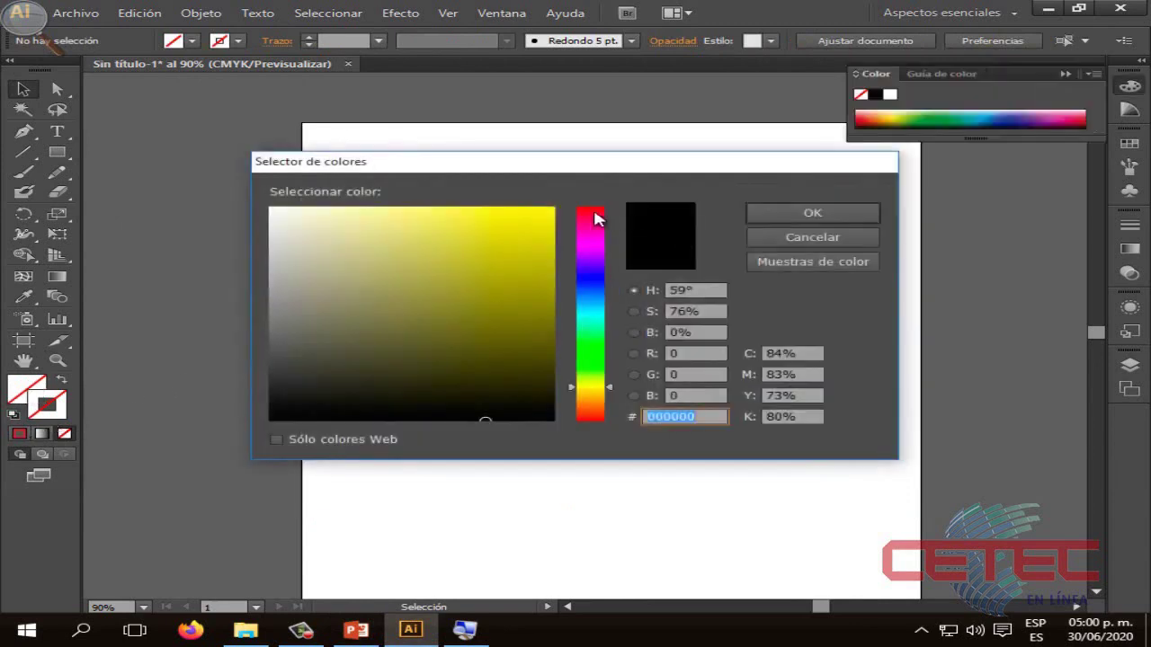
pyautogui.moveTo(591, 237); pyautogui.dragTo(562, 216)
pyautogui.click(555, 208)
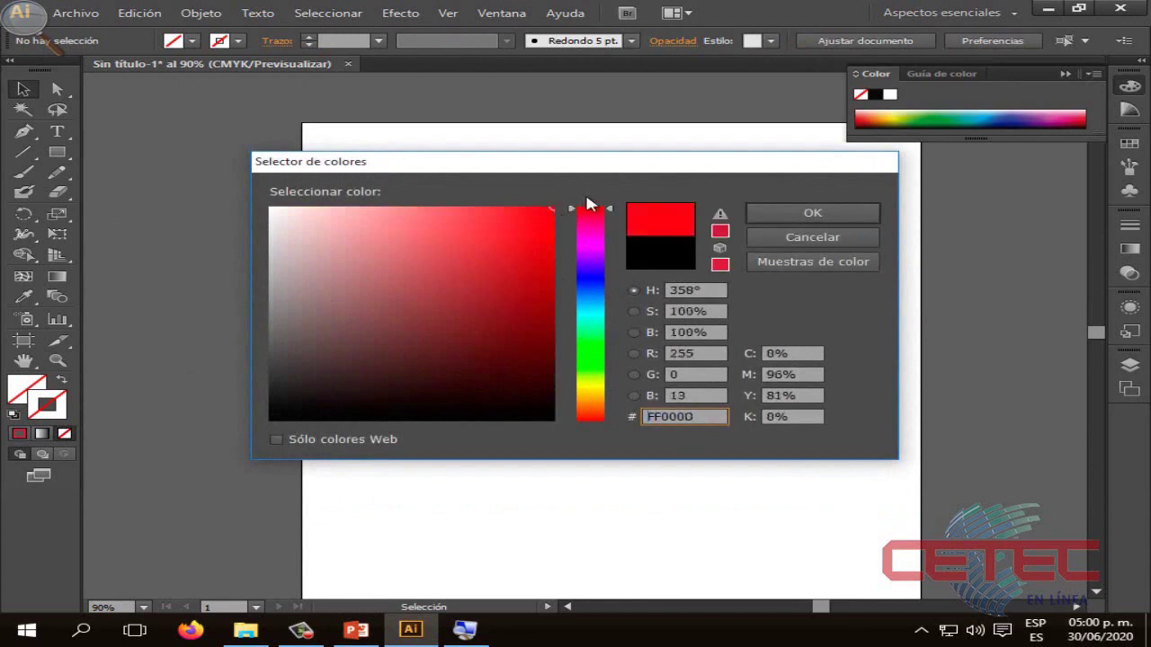
pyautogui.click(813, 212)
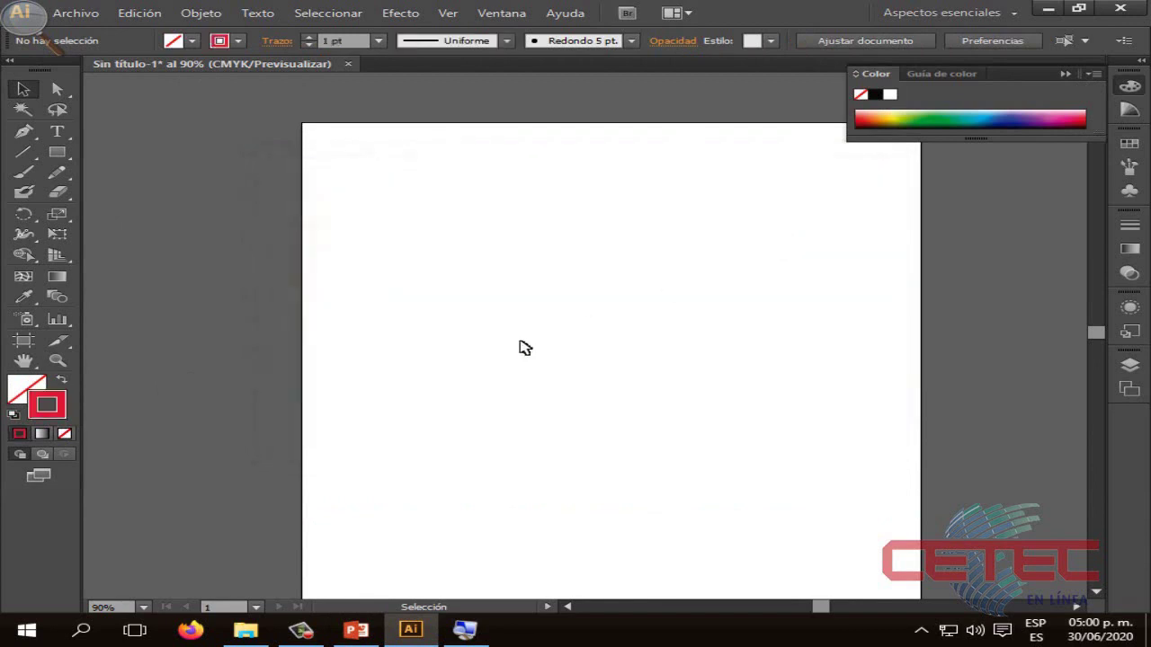
pyautogui.click(309, 45)
pyautogui.click(309, 45)
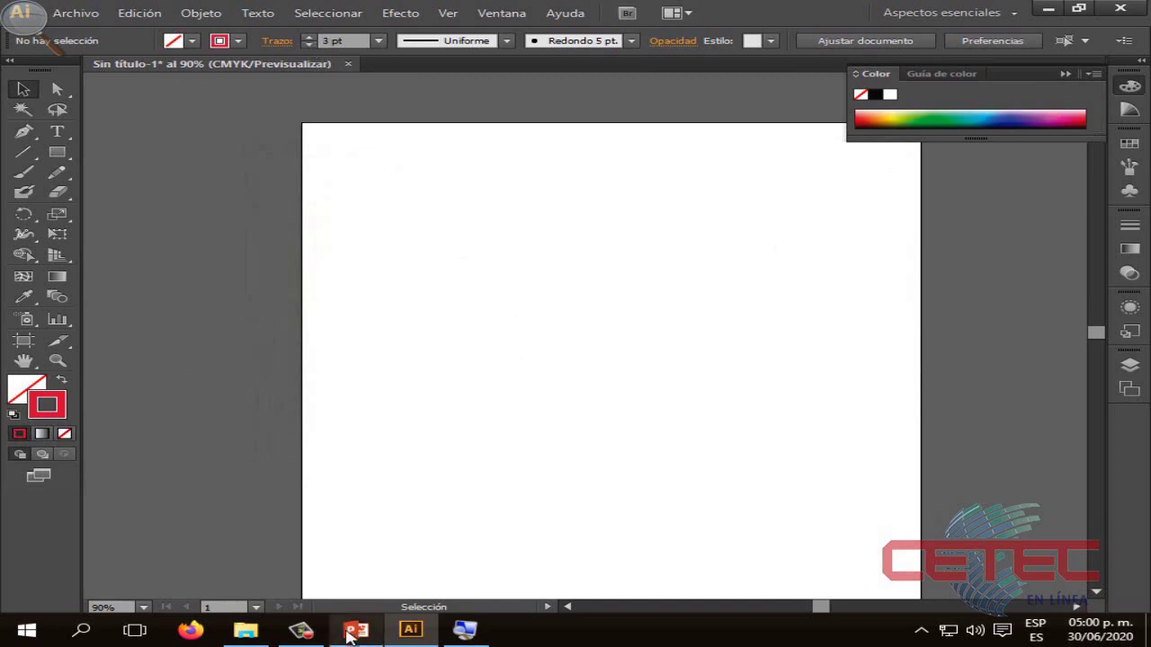
pyautogui.click(357, 629)
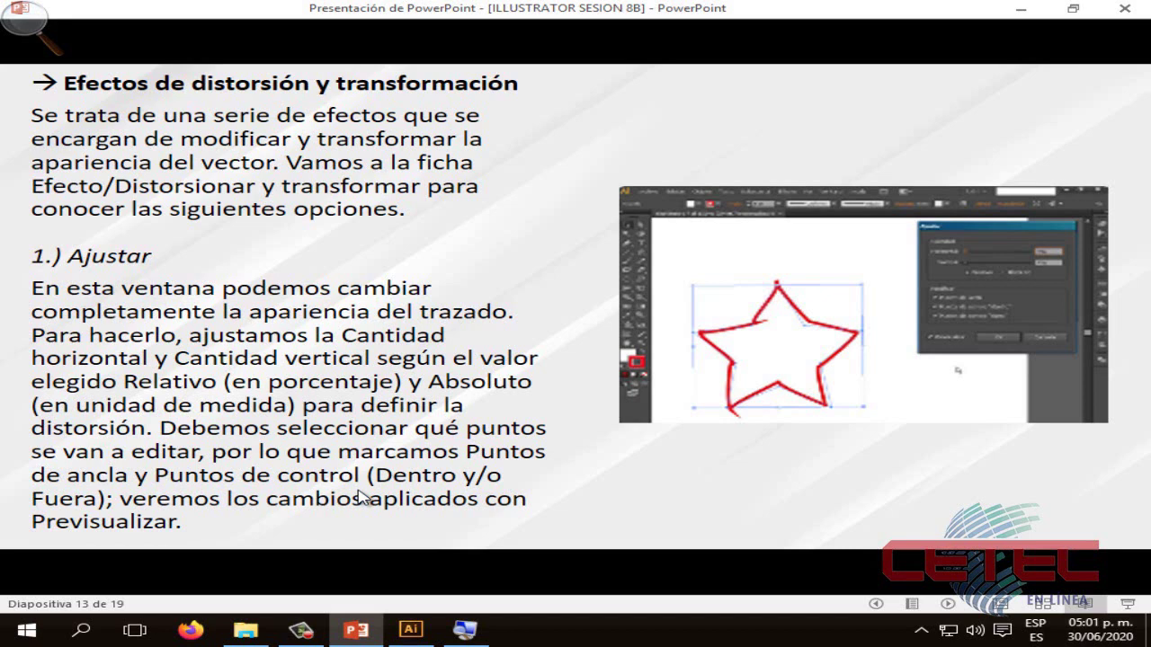
# Step: Draw a star with the Star tool and drag it to the artboard centre
pyautogui.click(410, 629)
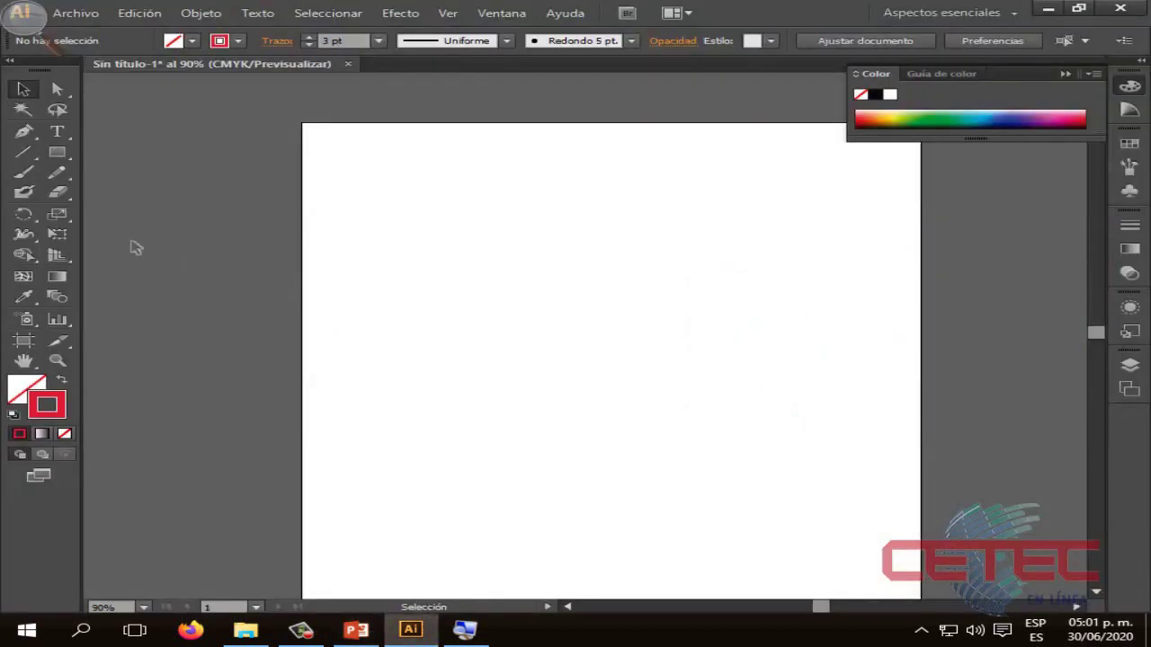
pyautogui.moveTo(56, 152); pyautogui.dragTo(128, 231)
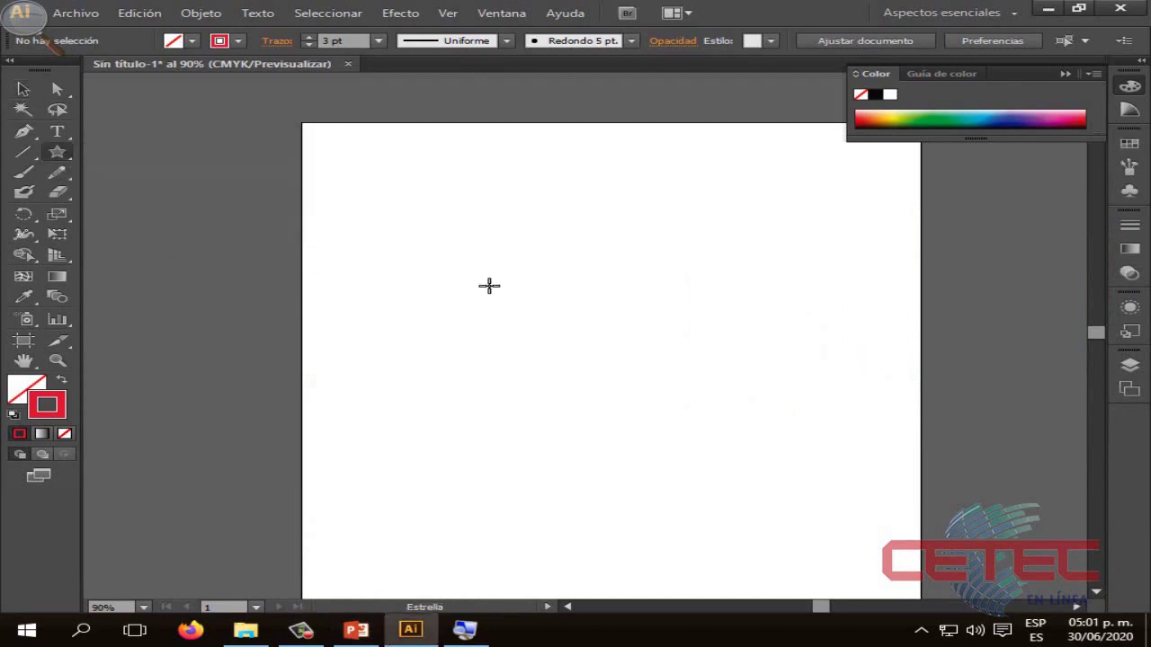
pyautogui.moveTo(456, 248); pyautogui.dragTo(534, 335)
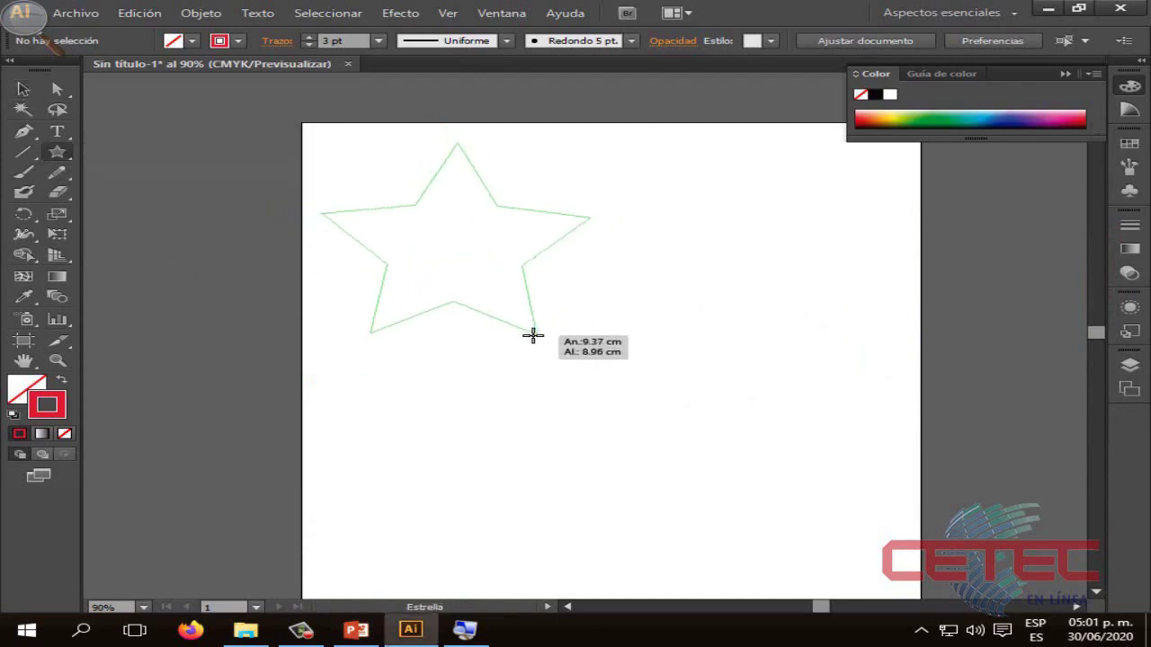
pyautogui.click(23, 89)
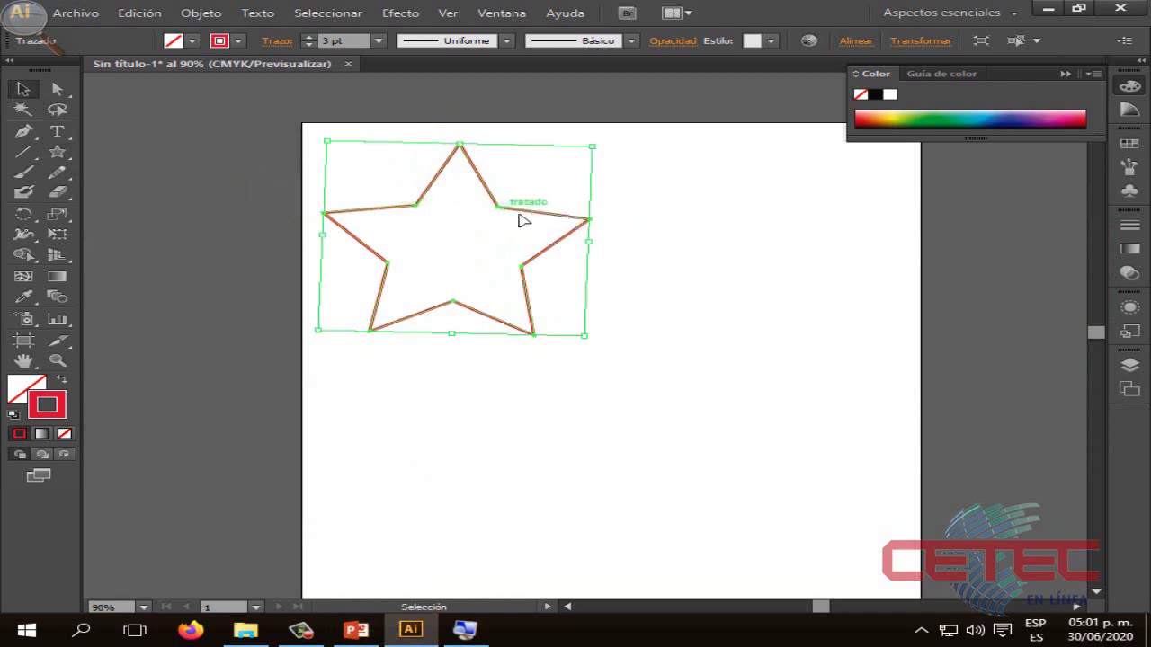
pyautogui.moveTo(524, 220); pyautogui.dragTo(686, 315)
pyautogui.click(815, 390)
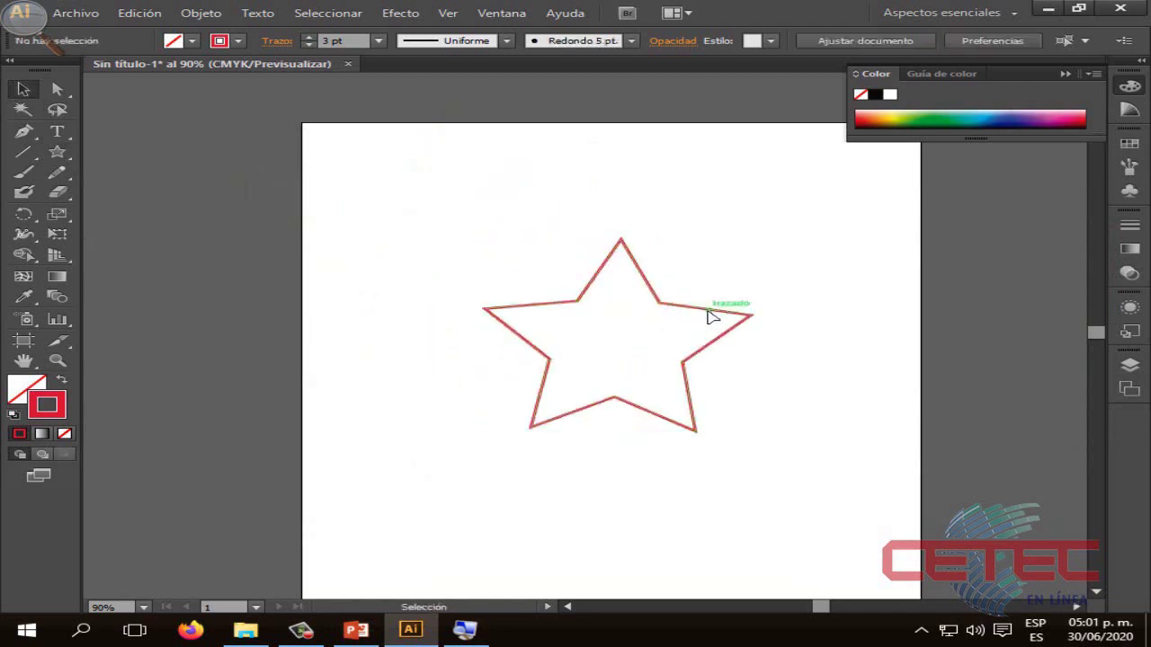
pyautogui.click(710, 316)
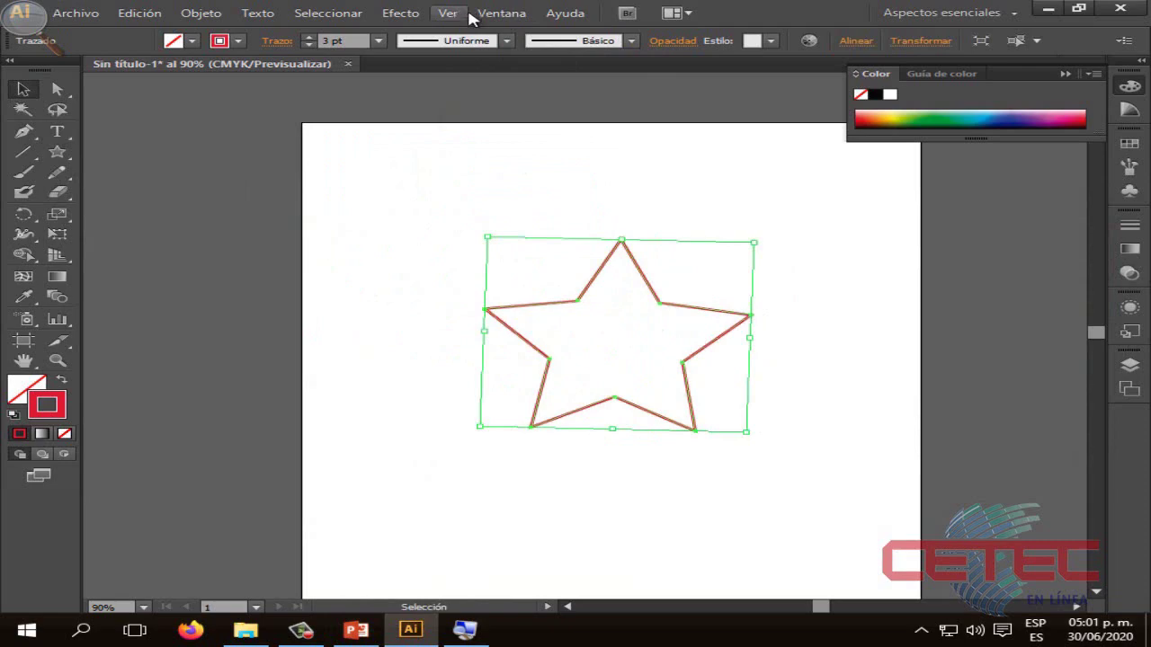
# Step: Glance at the lesson slides, then reselect the star and bring up the Efecto menu
pyautogui.click(494, 12)
pyautogui.click(481, 12)
pyautogui.click(454, 12)
pyautogui.click(356, 629)
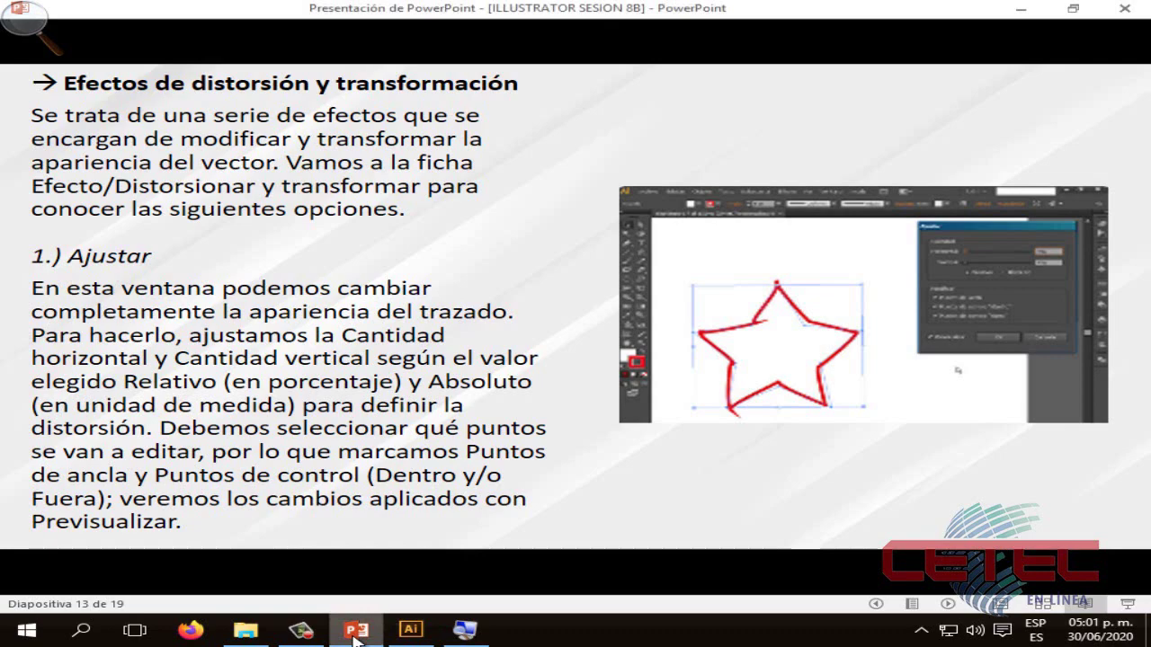
pyautogui.click(357, 634)
pyautogui.click(778, 352)
pyautogui.click(684, 311)
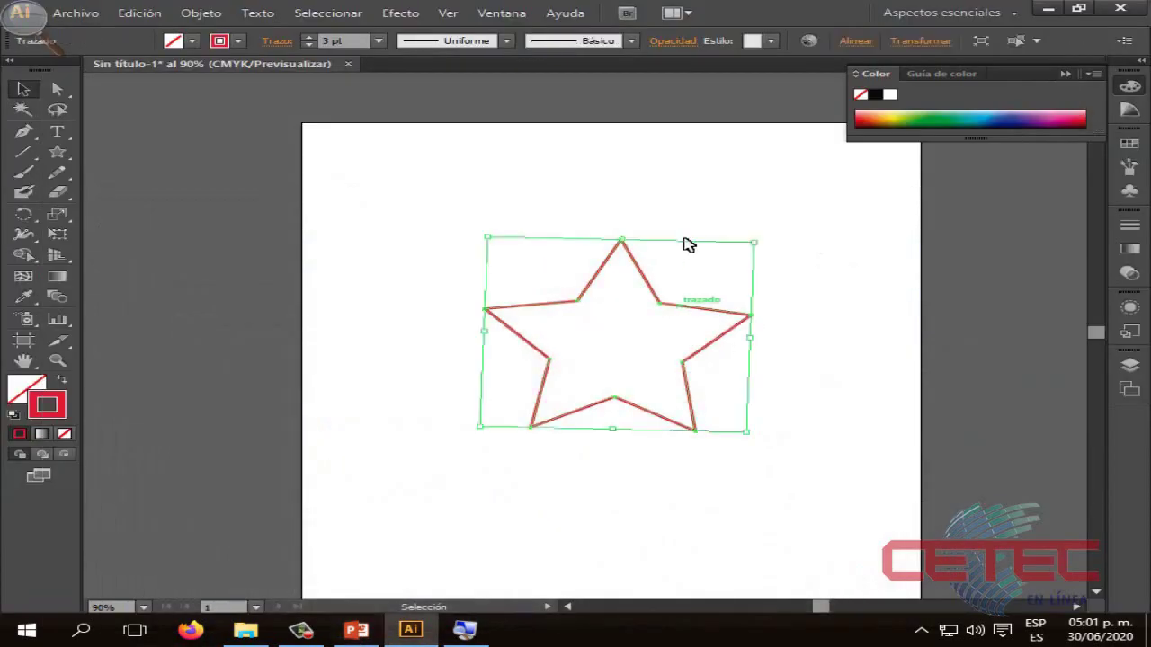
pyautogui.click(400, 12)
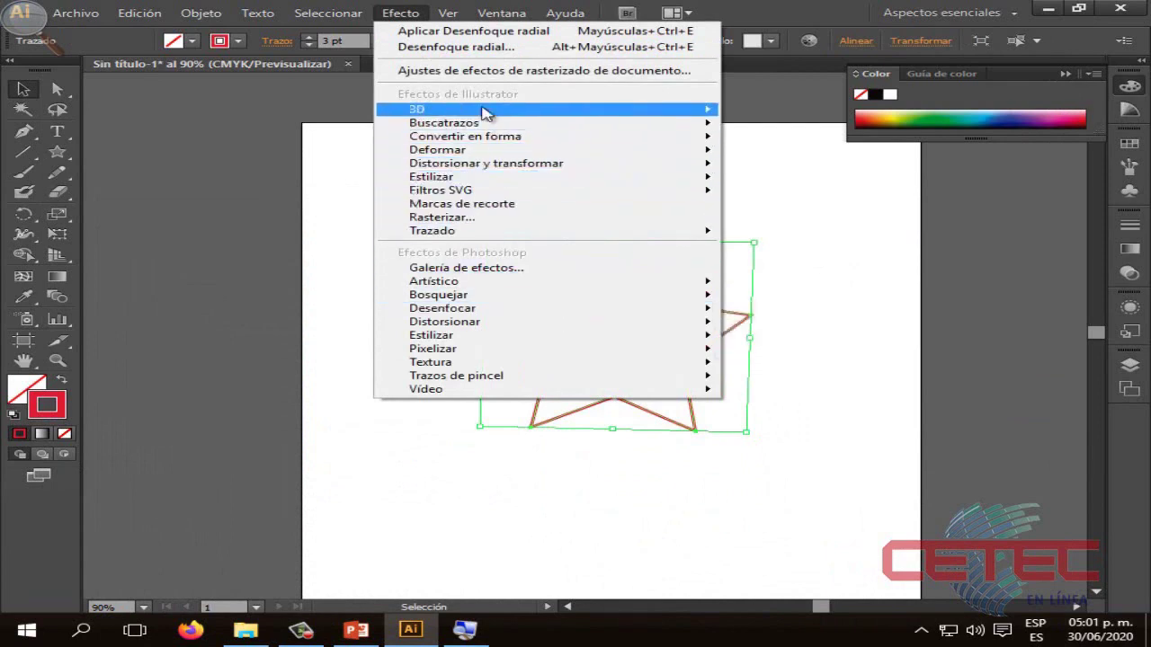
pyautogui.moveTo(486, 162)
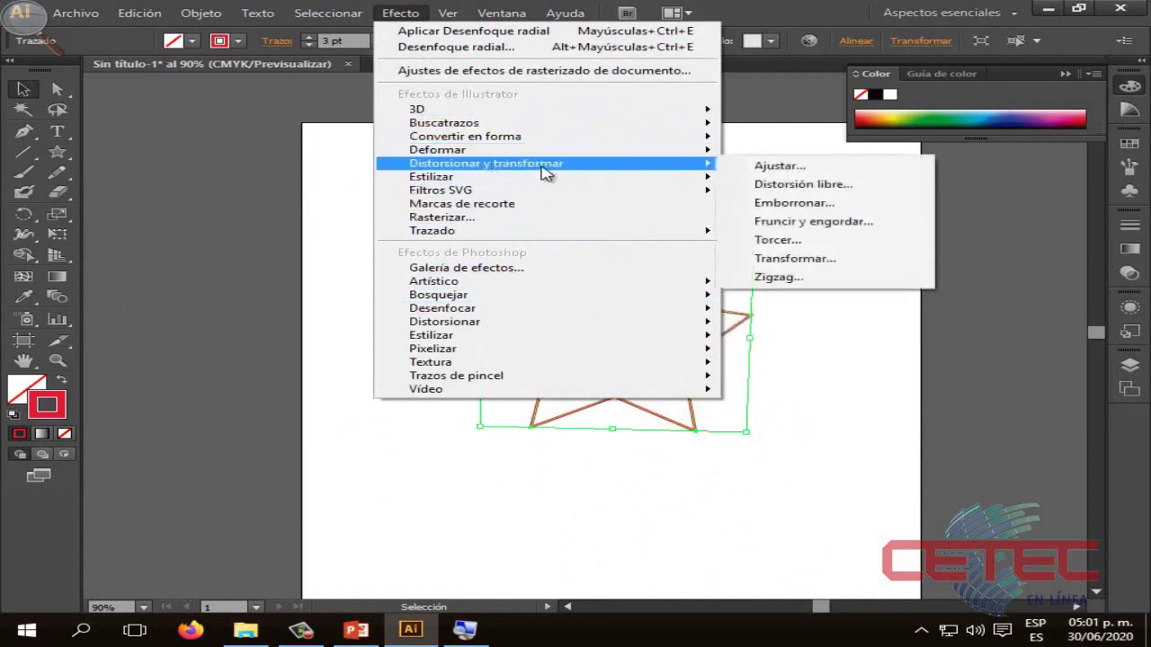
# Step: Preview Ajustar roughening on the star at various percentages, ending near 5%/6%, then cancel it
pyautogui.click(762, 167)
pyautogui.moveTo(886, 185); pyautogui.dragTo(914, 175)
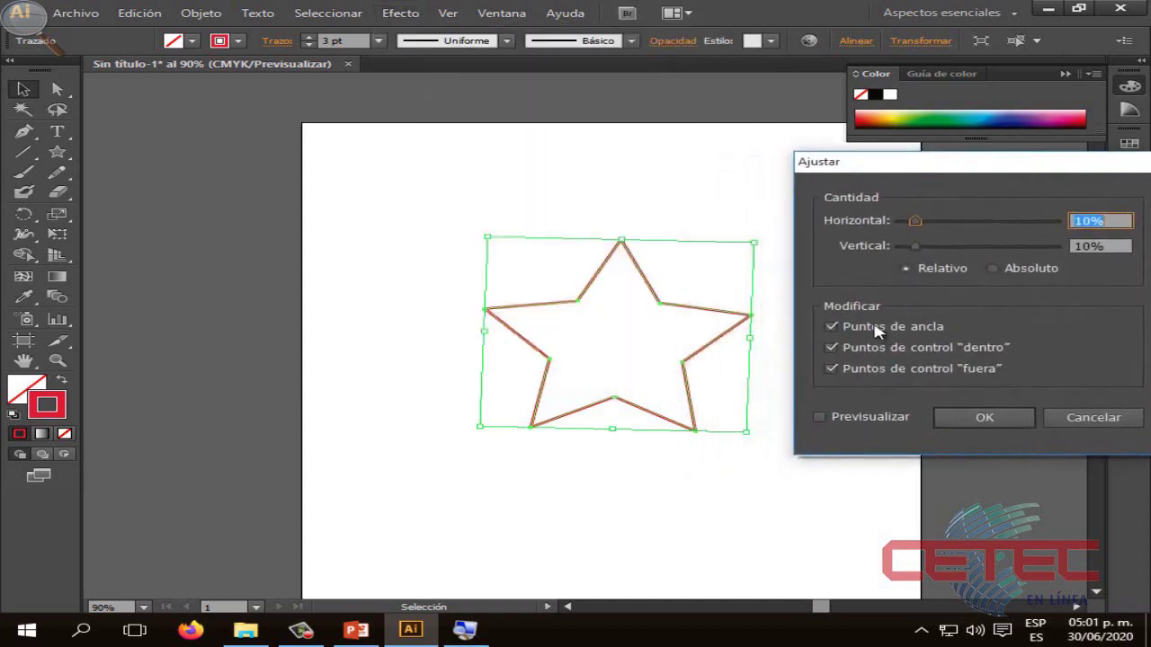
pyautogui.click(820, 417)
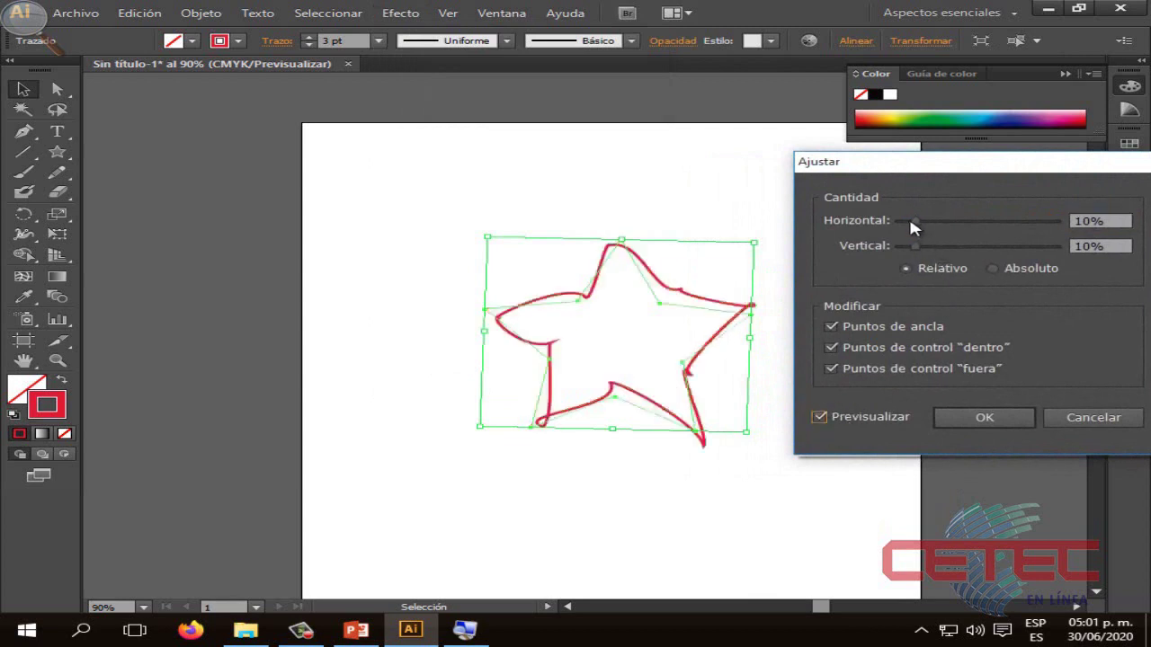
pyautogui.moveTo(911, 221)
pyautogui.mouseDown()
pyautogui.moveTo(870, 259)
pyautogui.moveTo(911, 246)
pyautogui.moveTo(916, 225)
pyautogui.moveTo(941, 254)
pyautogui.moveTo(955, 228)
pyautogui.moveTo(891, 244)
pyautogui.mouseUp()
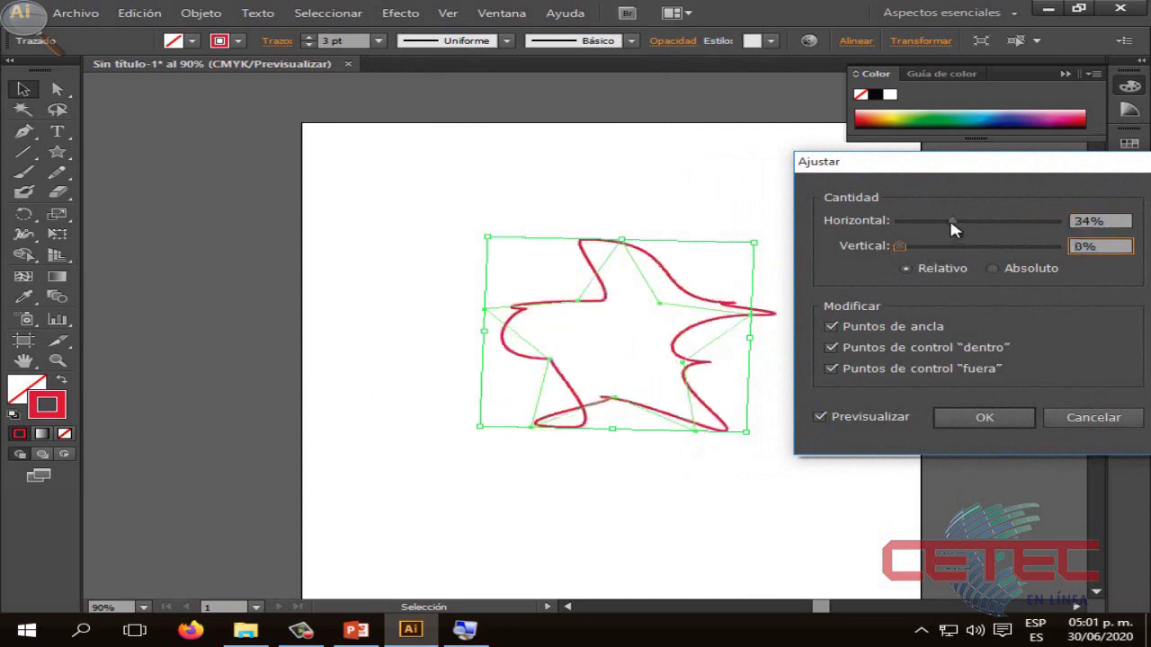
pyautogui.moveTo(953, 225)
pyautogui.mouseDown()
pyautogui.moveTo(903, 225)
pyautogui.moveTo(950, 223)
pyautogui.moveTo(944, 247)
pyautogui.moveTo(963, 220)
pyautogui.moveTo(1013, 246)
pyautogui.mouseUp()
pyautogui.moveTo(960, 220); pyautogui.dragTo(899, 220)
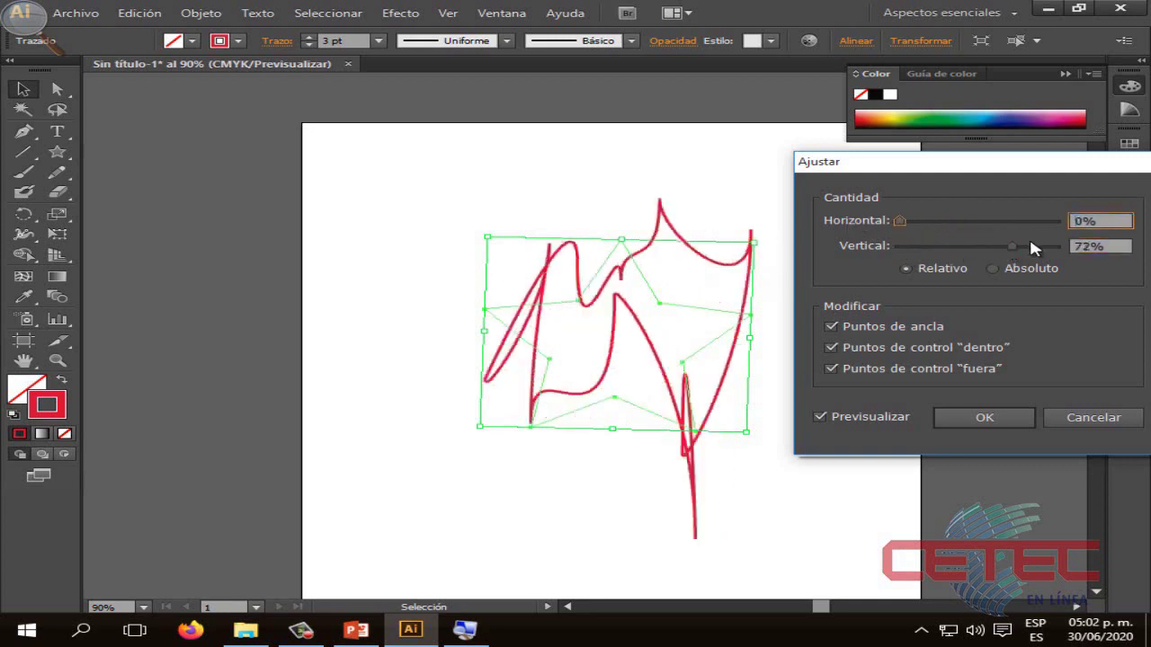
pyautogui.moveTo(1012, 246)
pyautogui.mouseDown()
pyautogui.moveTo(915, 246)
pyautogui.moveTo(913, 221)
pyautogui.moveTo(899, 246)
pyautogui.moveTo(911, 221)
pyautogui.moveTo(926, 221)
pyautogui.moveTo(899, 247)
pyautogui.moveTo(919, 221)
pyautogui.moveTo(906, 221)
pyautogui.moveTo(908, 246)
pyautogui.mouseUp()
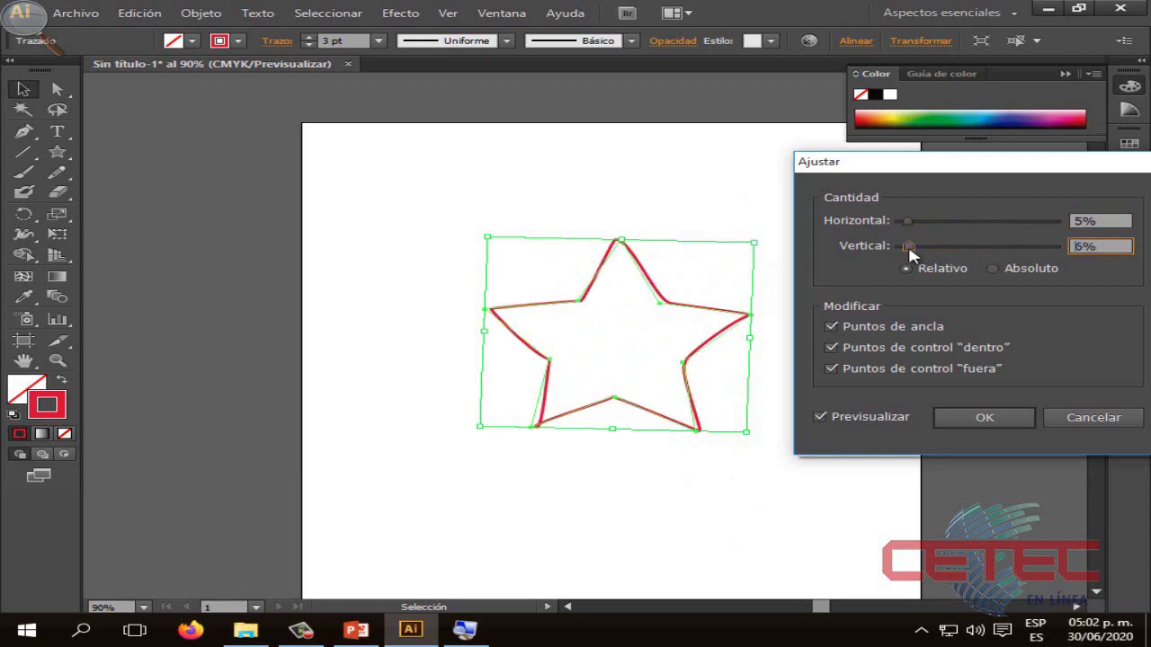
pyautogui.click(1048, 412)
# Step: Advance the slides to slide 14 on Distorsión libre, then return to the Illustrator star
pyautogui.click(356, 629)
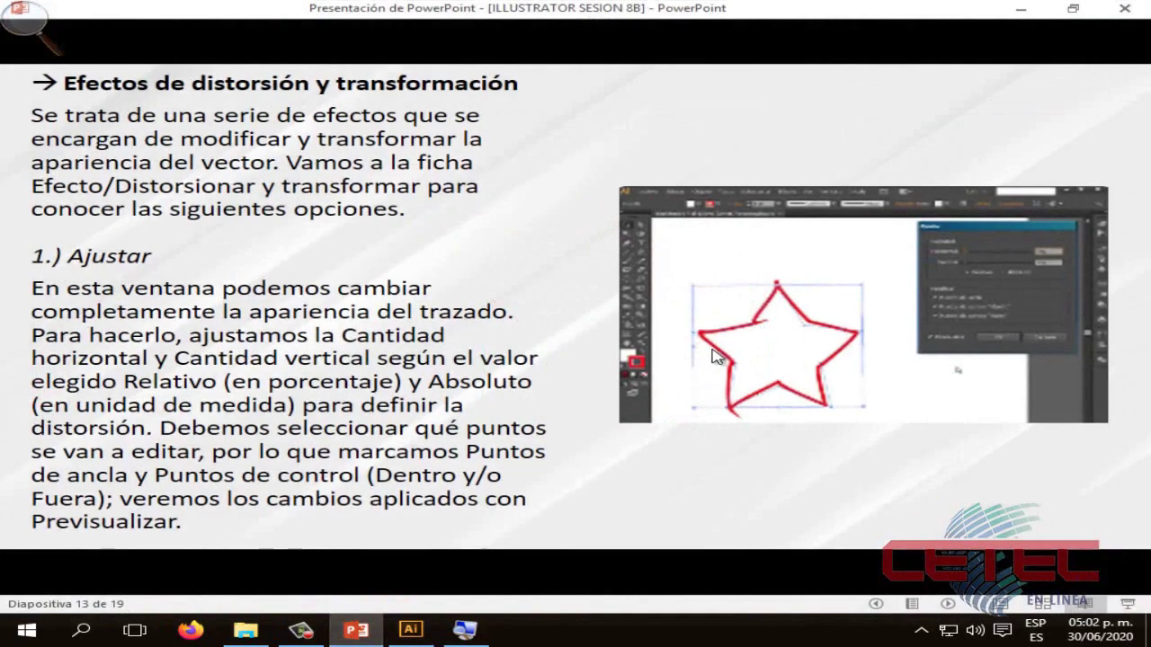
pyautogui.click(715, 356)
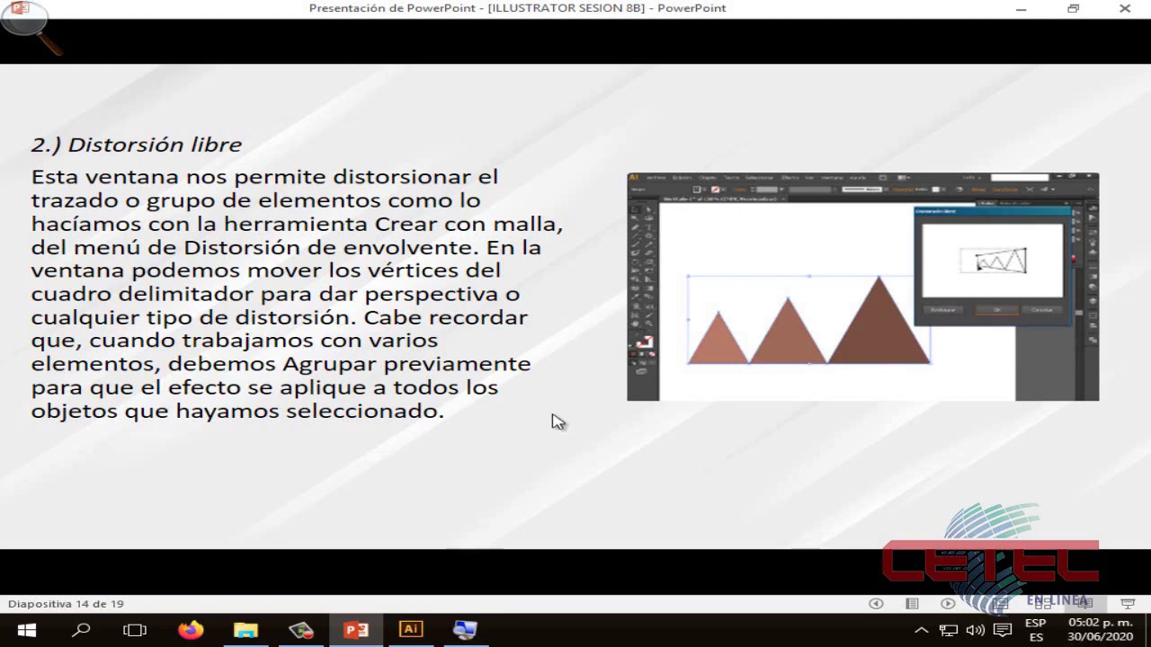
pyautogui.click(410, 629)
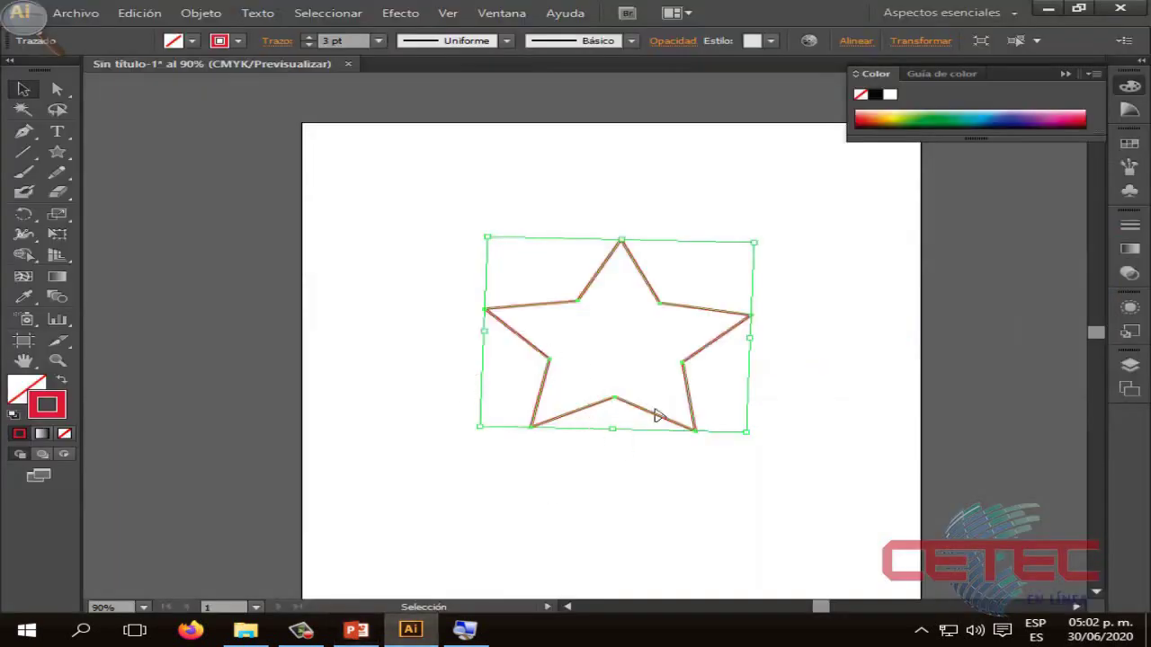
pyautogui.click(400, 12)
pyautogui.moveTo(486, 163)
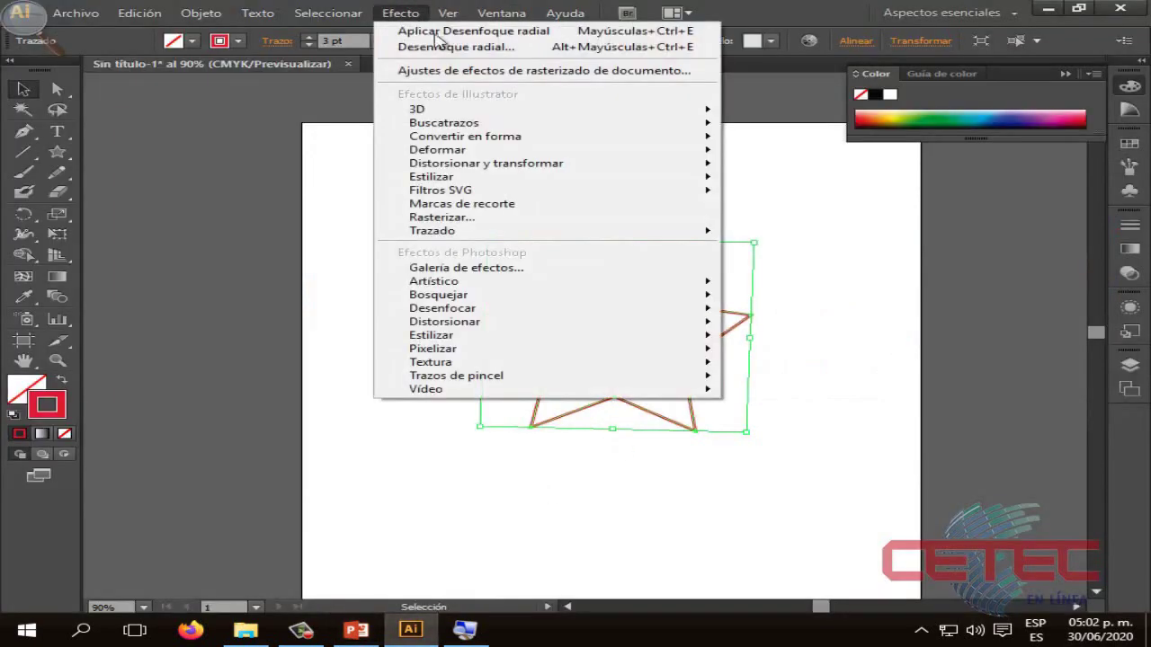
pyautogui.click(809, 185)
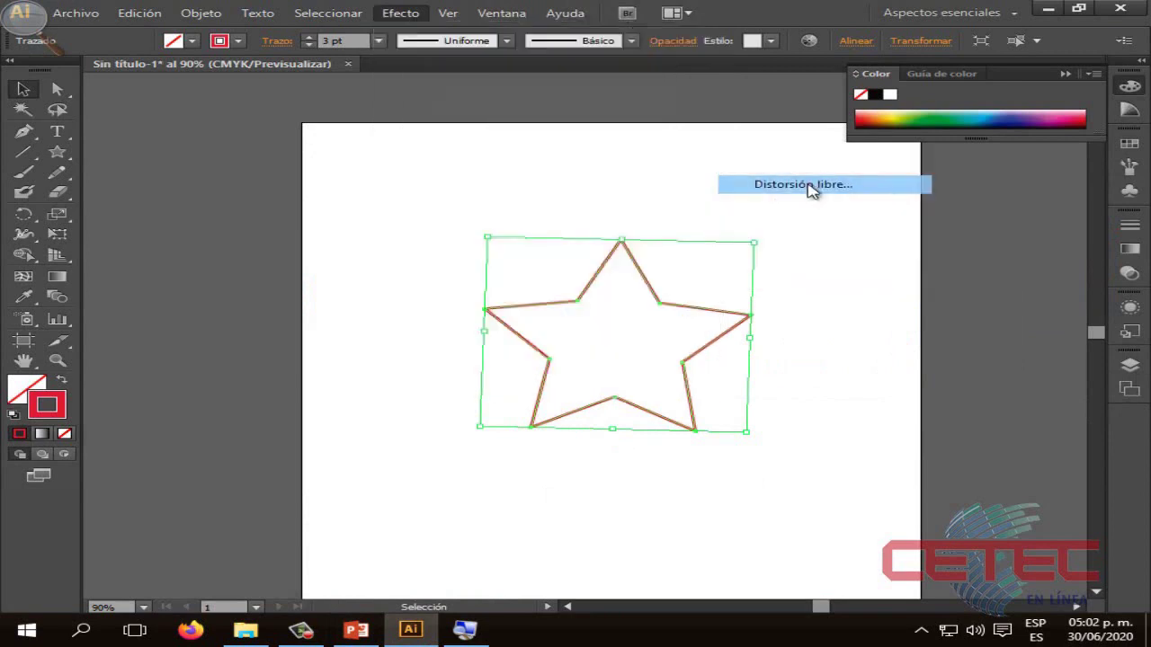
pyautogui.moveTo(646, 182); pyautogui.dragTo(317, 159)
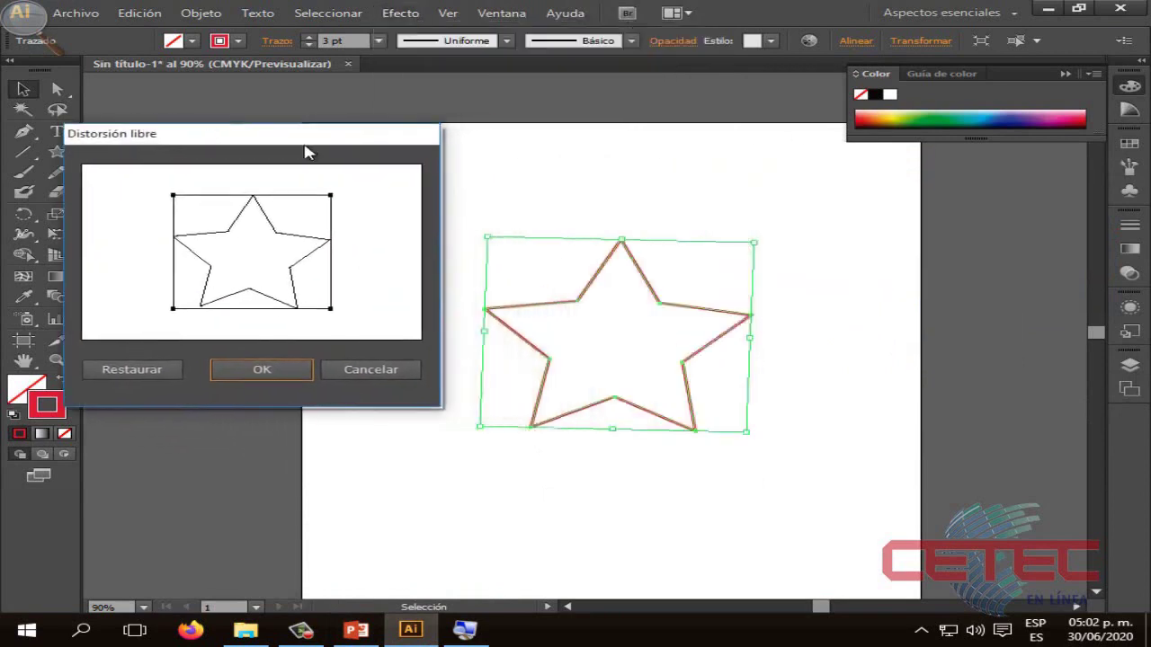
pyautogui.moveTo(319, 205); pyautogui.dragTo(242, 266)
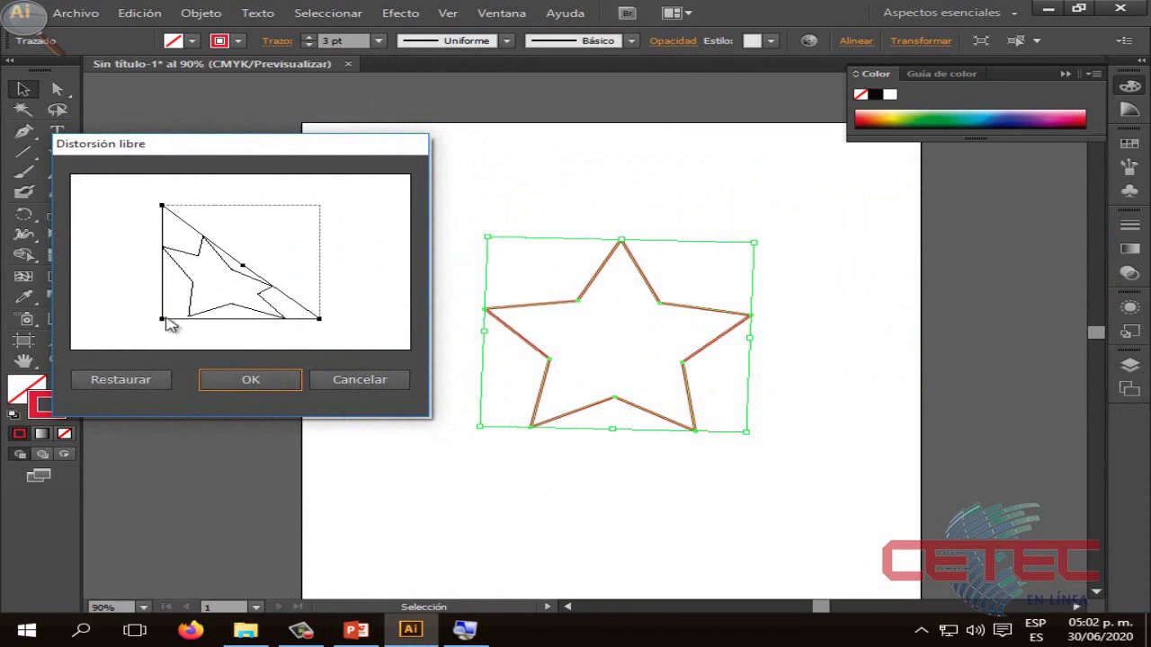
pyautogui.moveTo(162, 319); pyautogui.dragTo(198, 306)
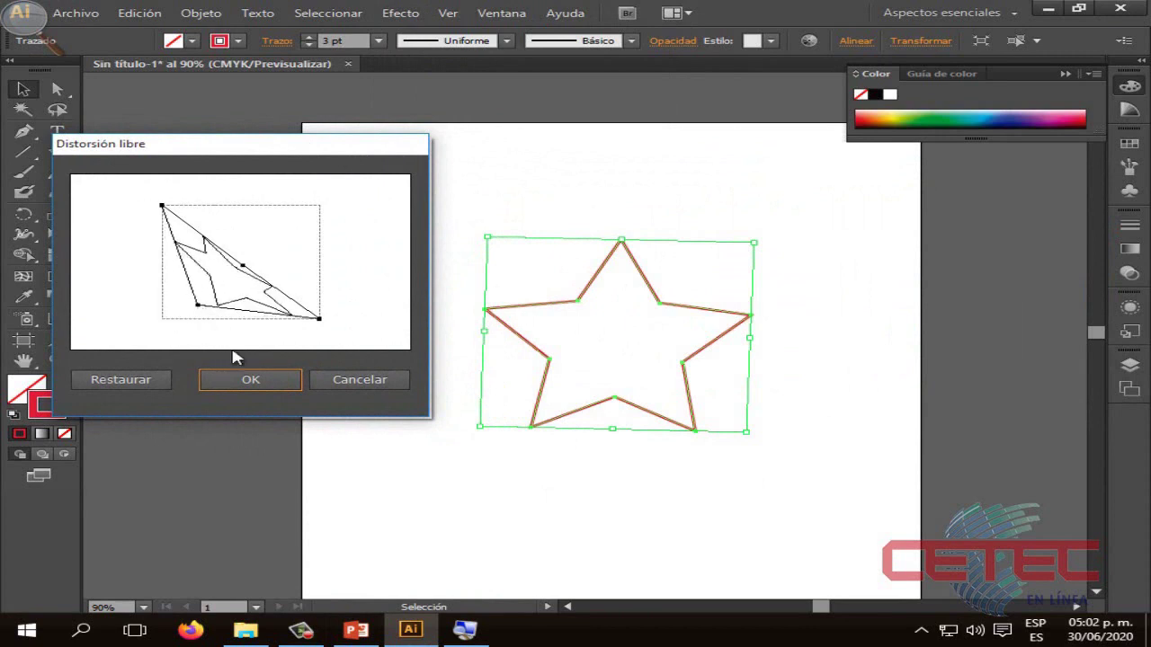
pyautogui.click(251, 385)
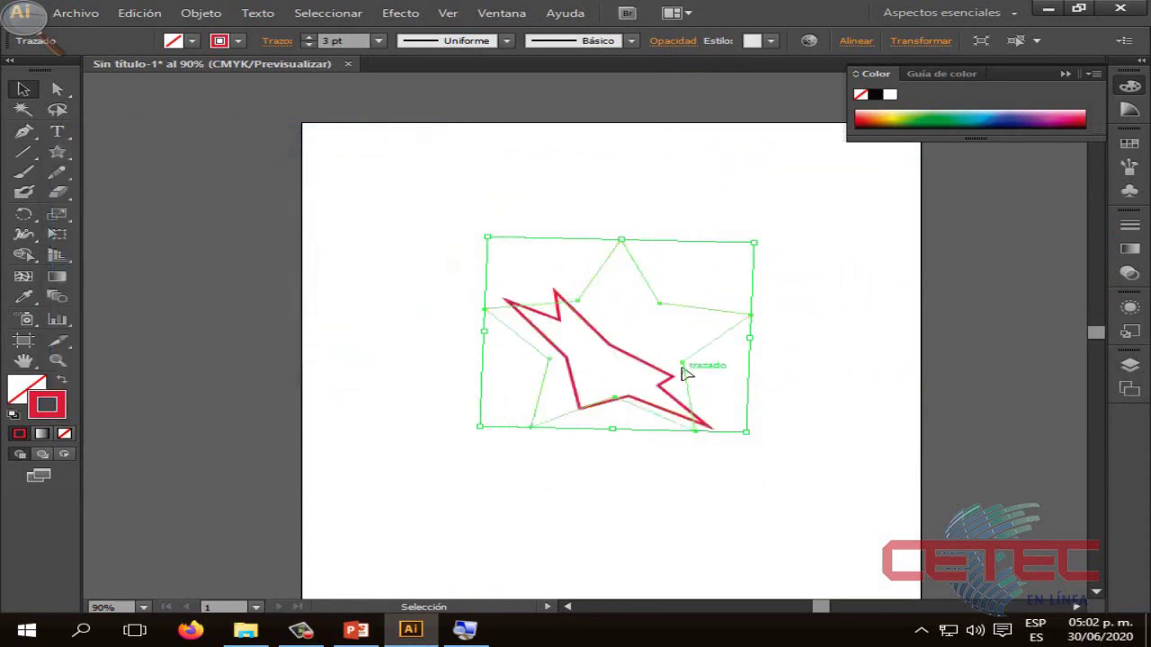
pyautogui.click(665, 521)
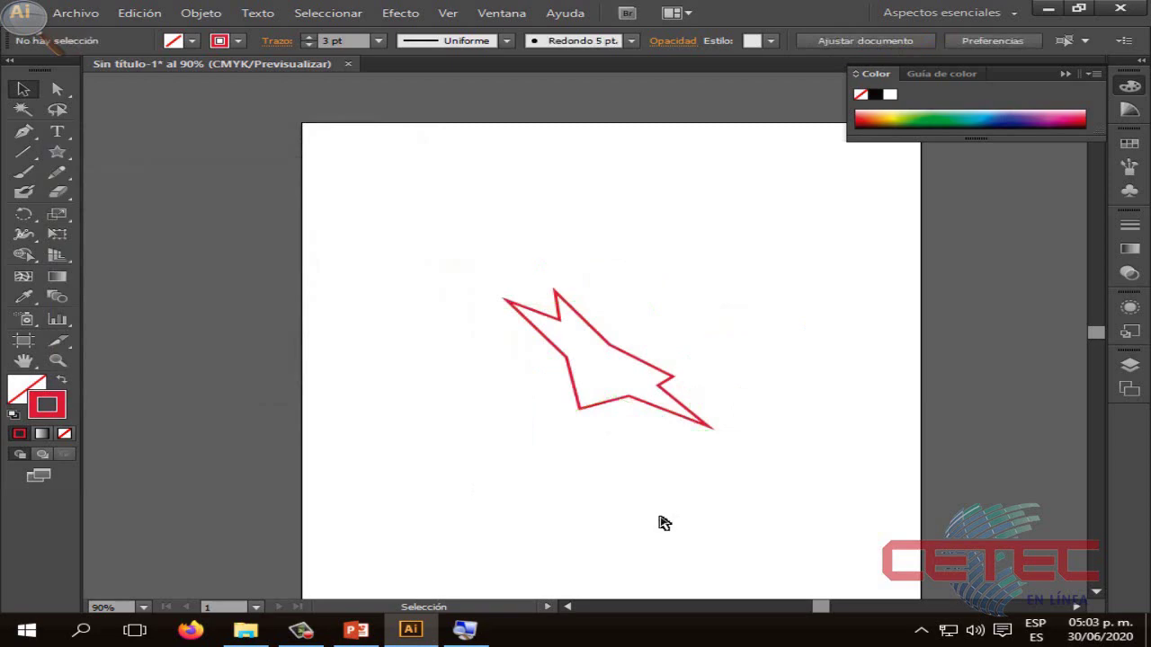
pyautogui.hotkey('ctrl', 'z')
pyautogui.hotkey('ctrl', 'z')
pyautogui.click(400, 13)
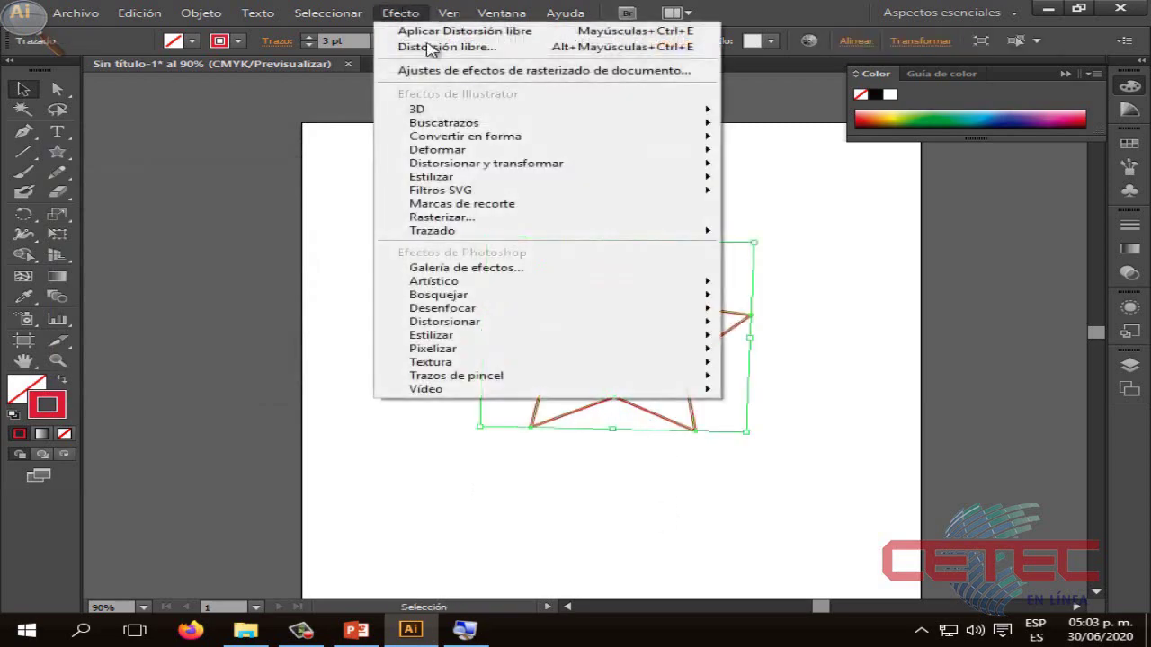
pyautogui.moveTo(485, 163)
pyautogui.click(735, 187)
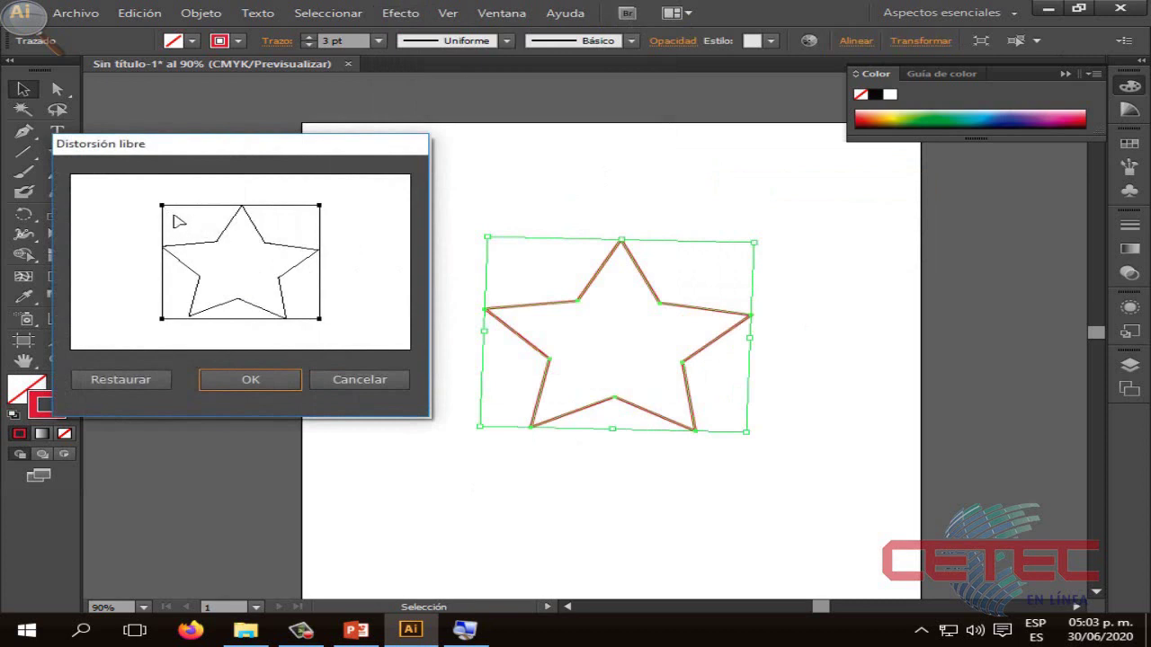
pyautogui.moveTo(177, 222)
pyautogui.mouseDown()
pyautogui.moveTo(265, 310)
pyautogui.moveTo(400, 378)
pyautogui.moveTo(319, 318)
pyautogui.mouseUp()
pyautogui.moveTo(250, 295); pyautogui.dragTo(258, 313)
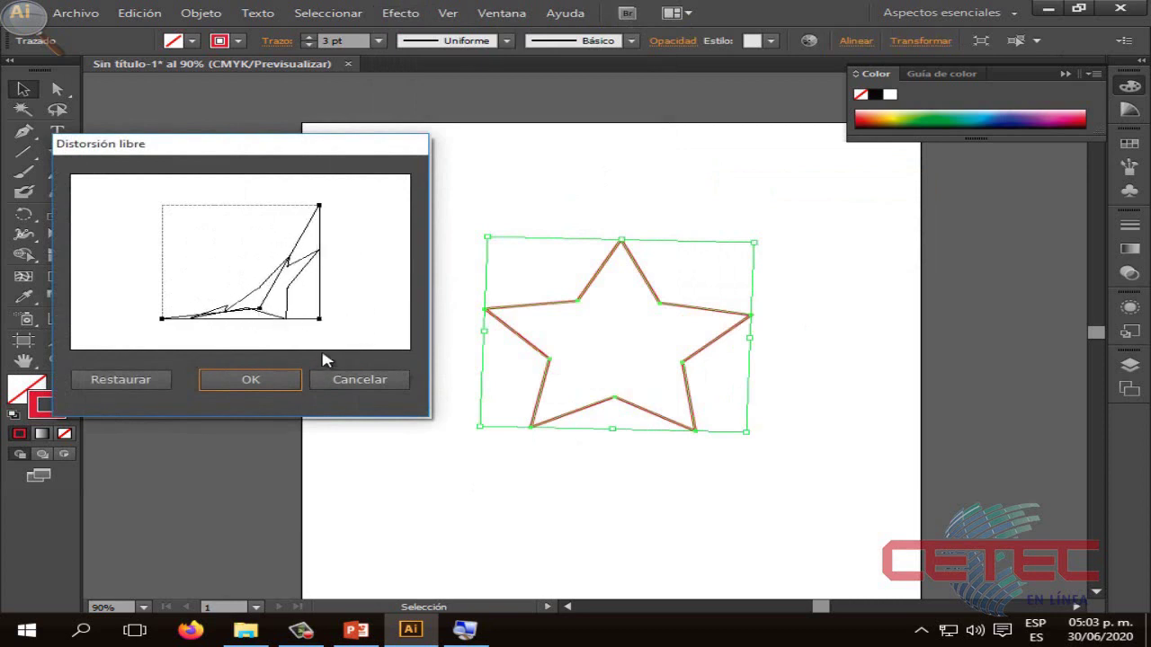
pyautogui.press('Return')
pyautogui.click(700, 504)
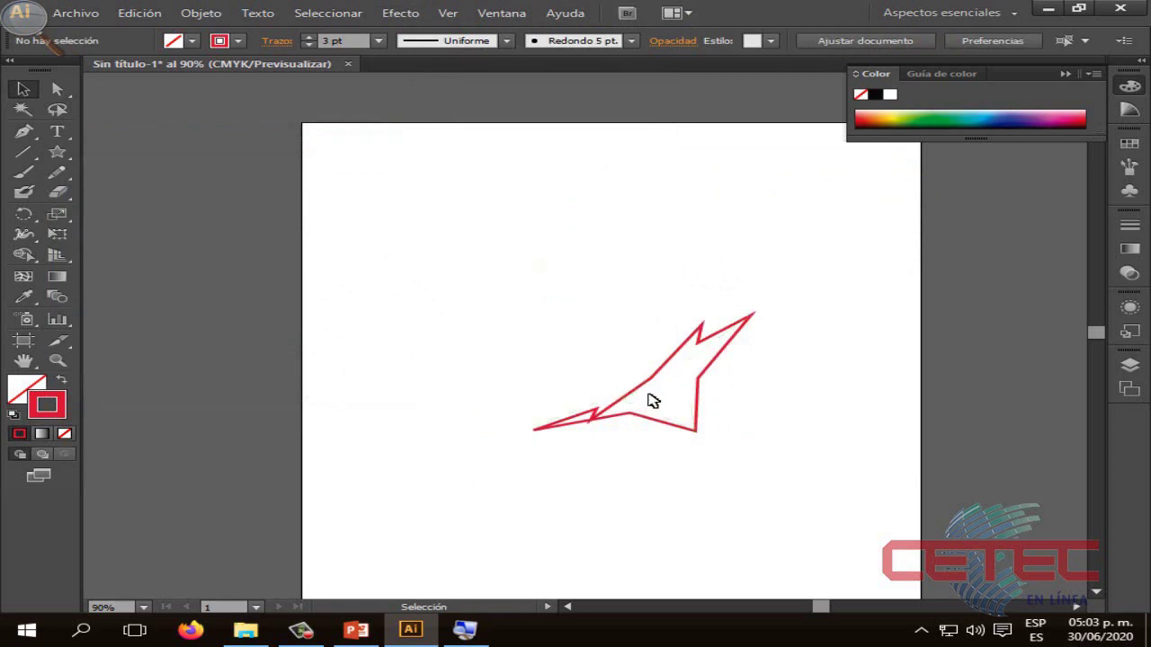
pyautogui.hotkey('ctrl', 'z')
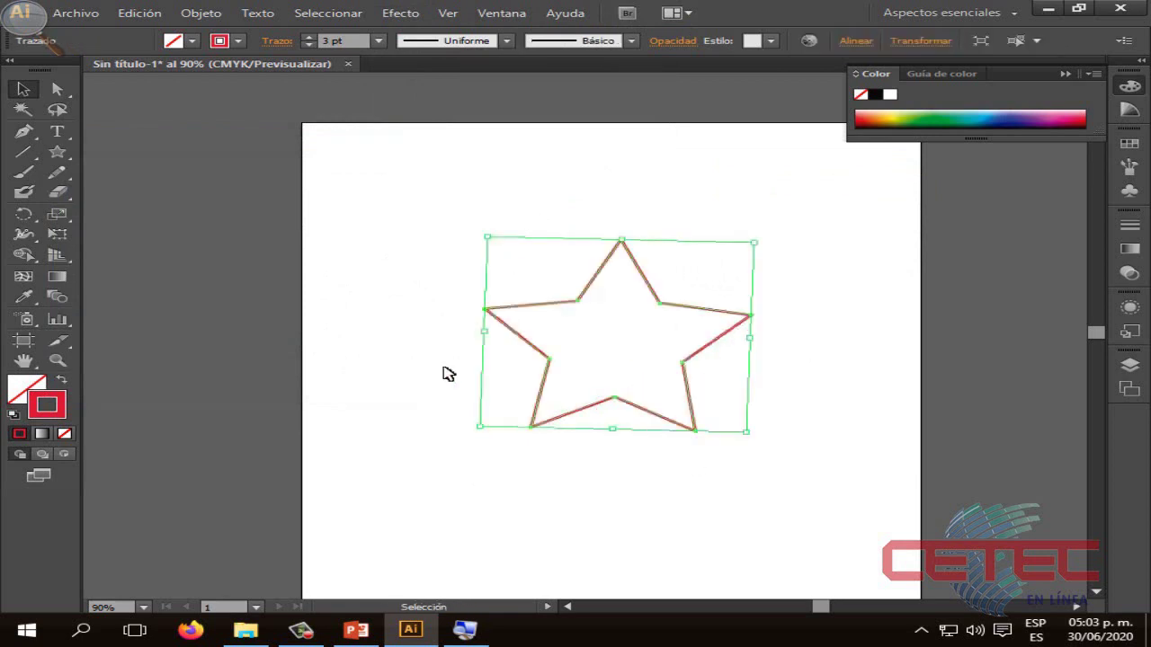
pyautogui.hotkey('alt', 'Tab')
# Step: Advance to slide 15 on Emborronar and Fruncir y engordar, then return to Illustrator
pyautogui.click(708, 438)
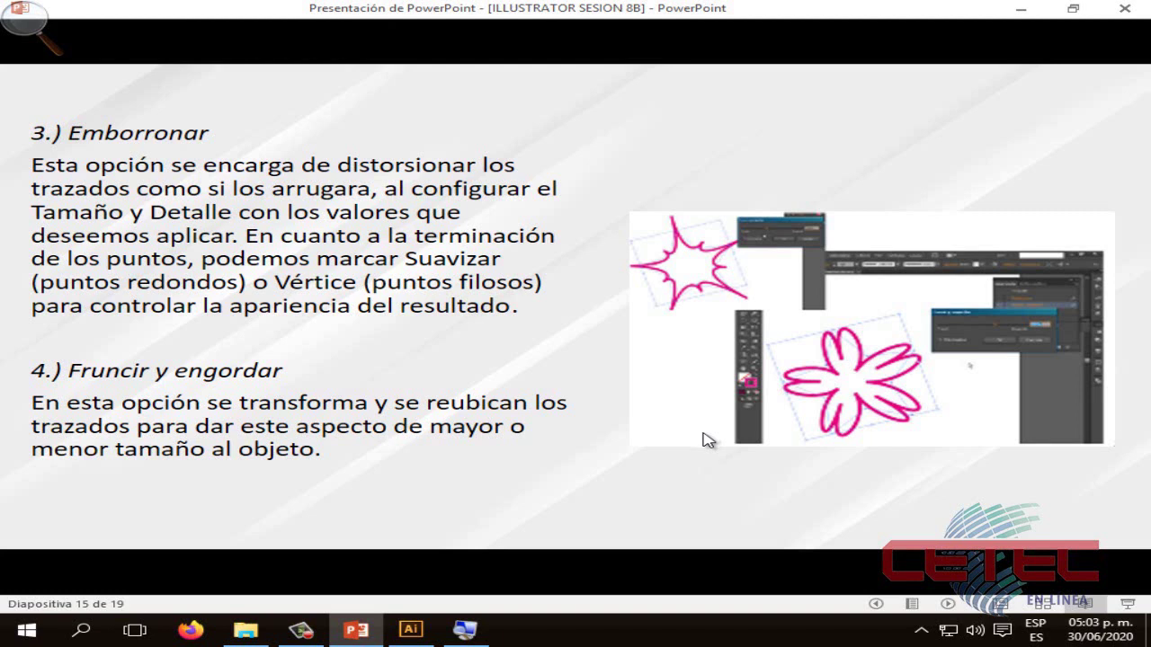
pyautogui.click(459, 629)
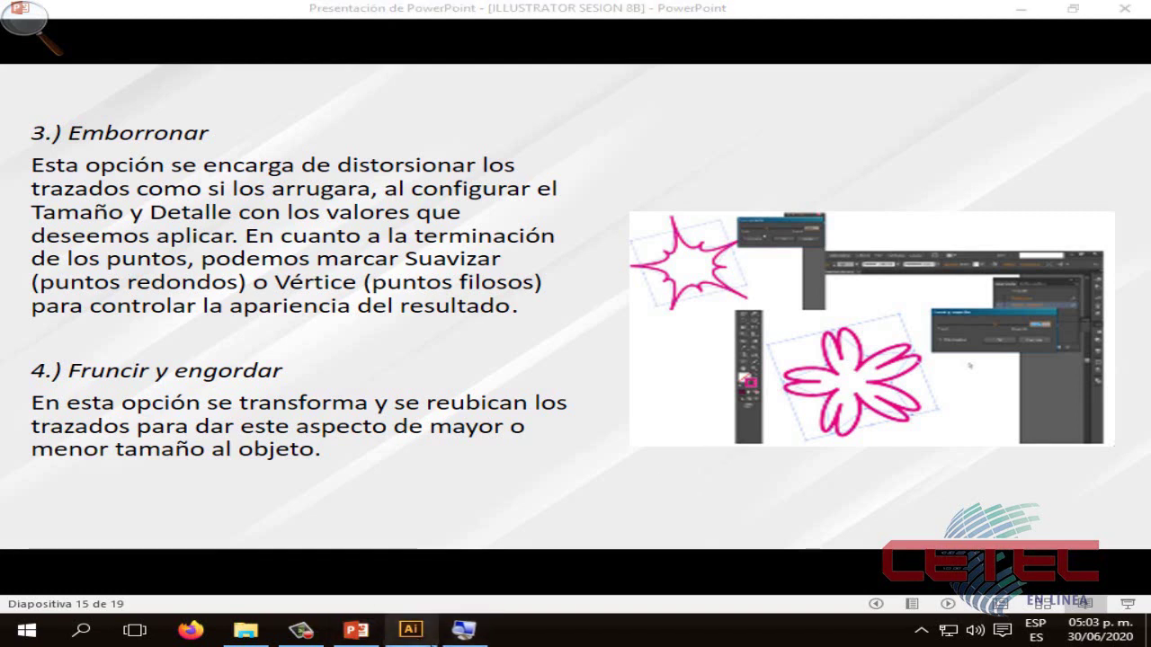
pyautogui.click(410, 629)
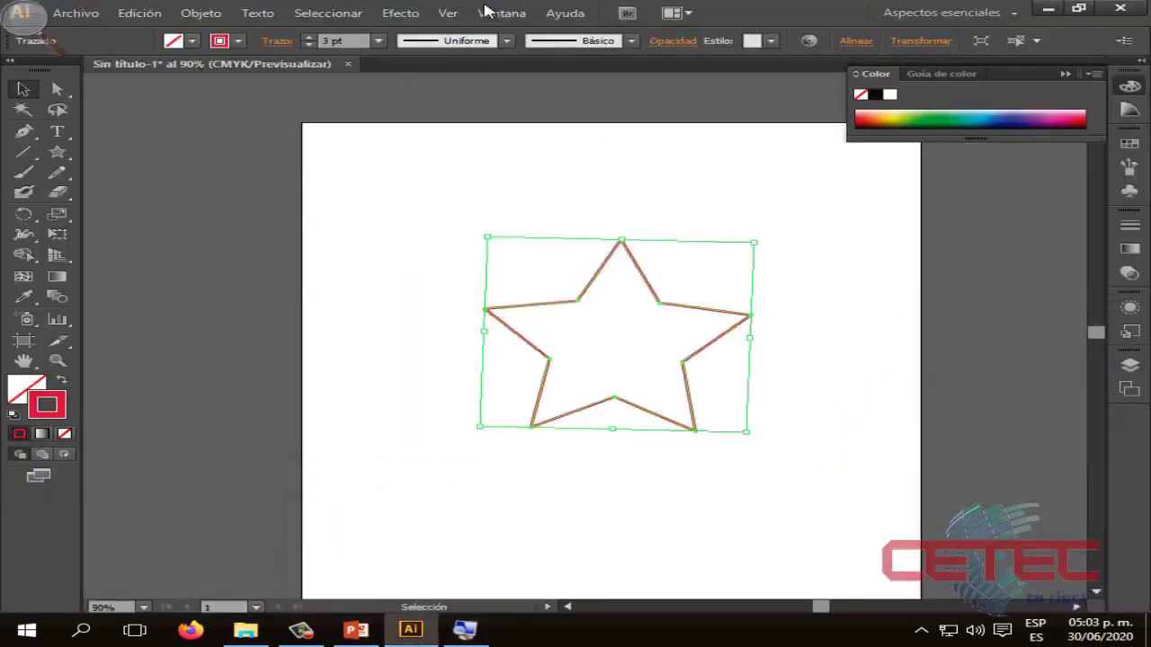
pyautogui.click(400, 13)
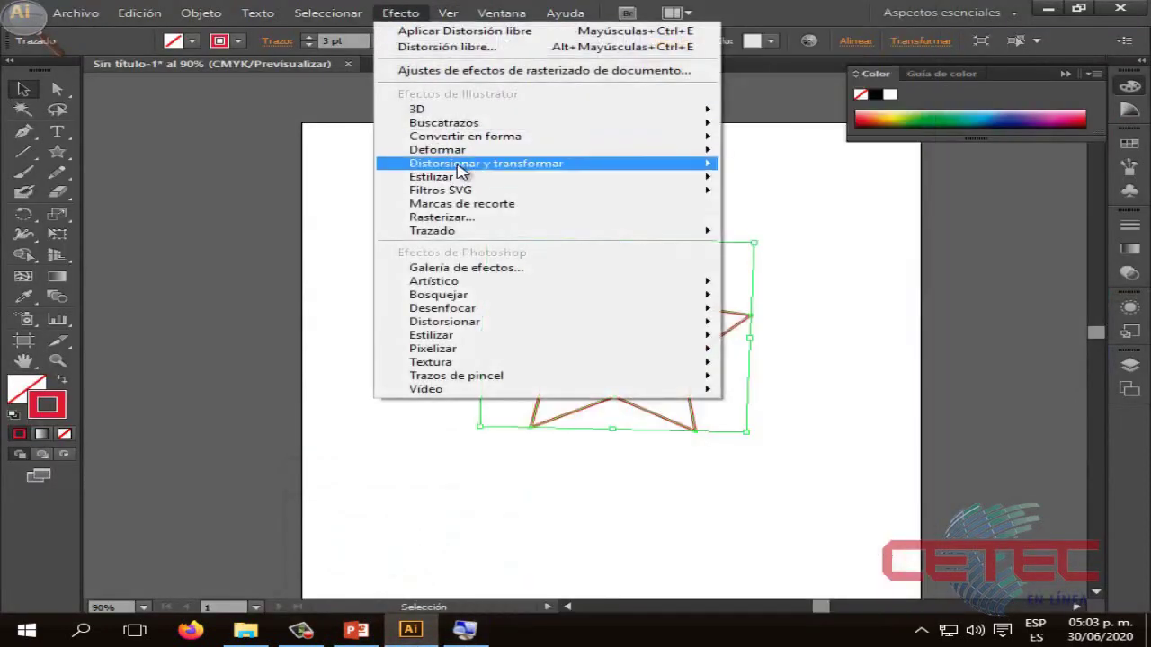
pyautogui.moveTo(486, 162)
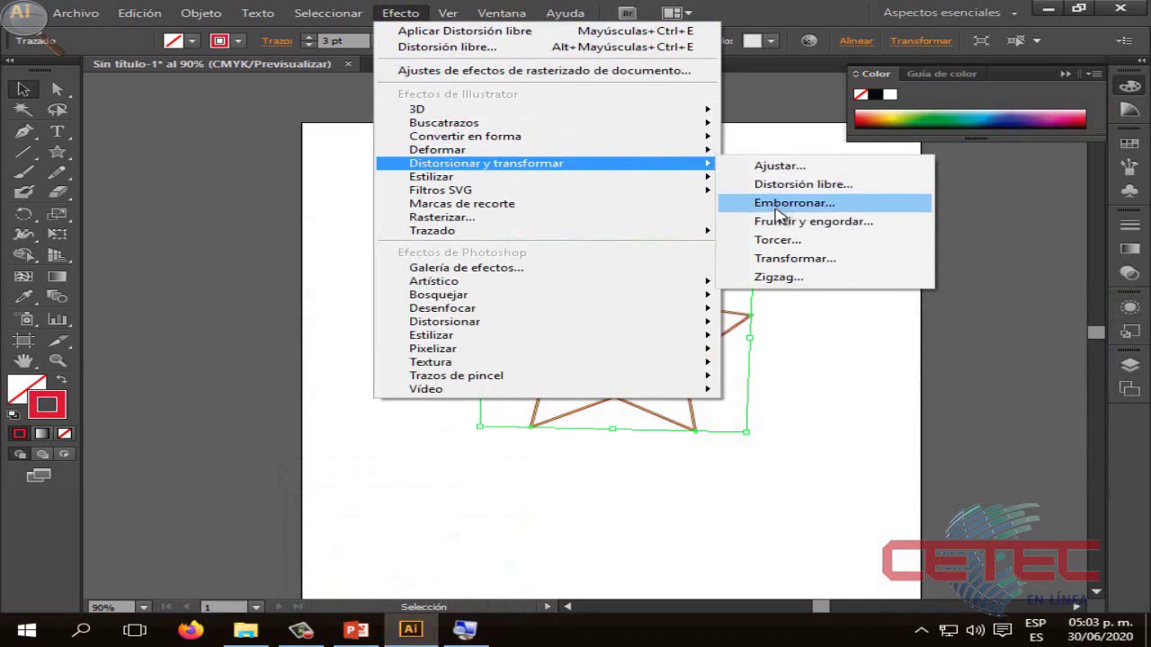
pyautogui.click(781, 207)
pyautogui.click(782, 412)
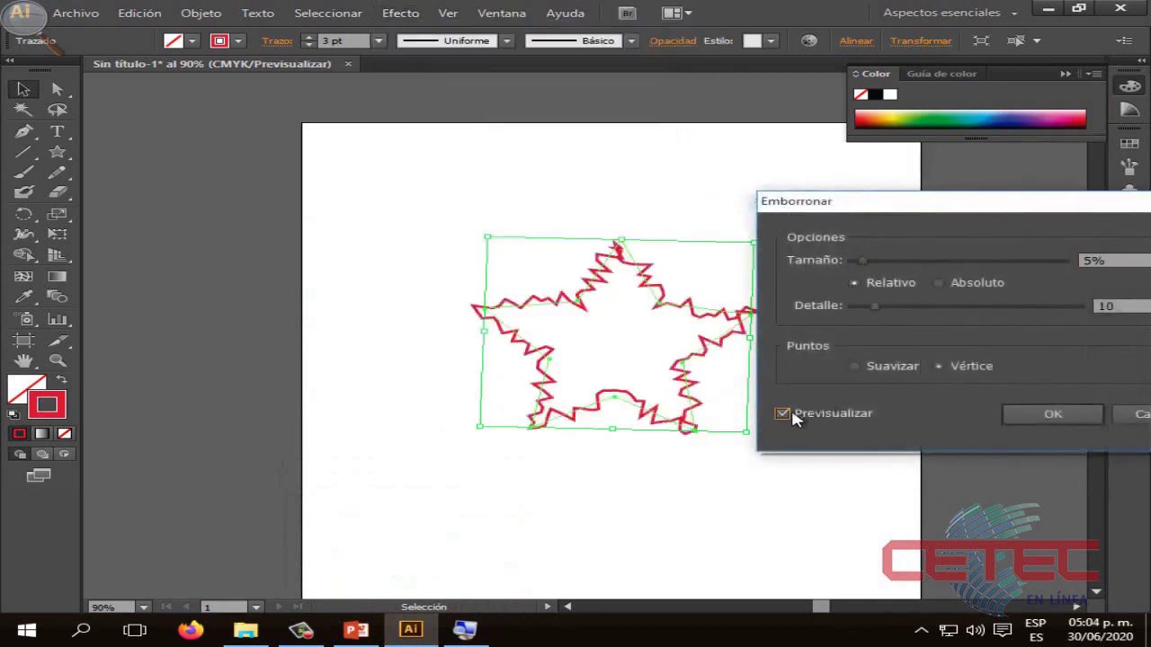
pyautogui.click(859, 366)
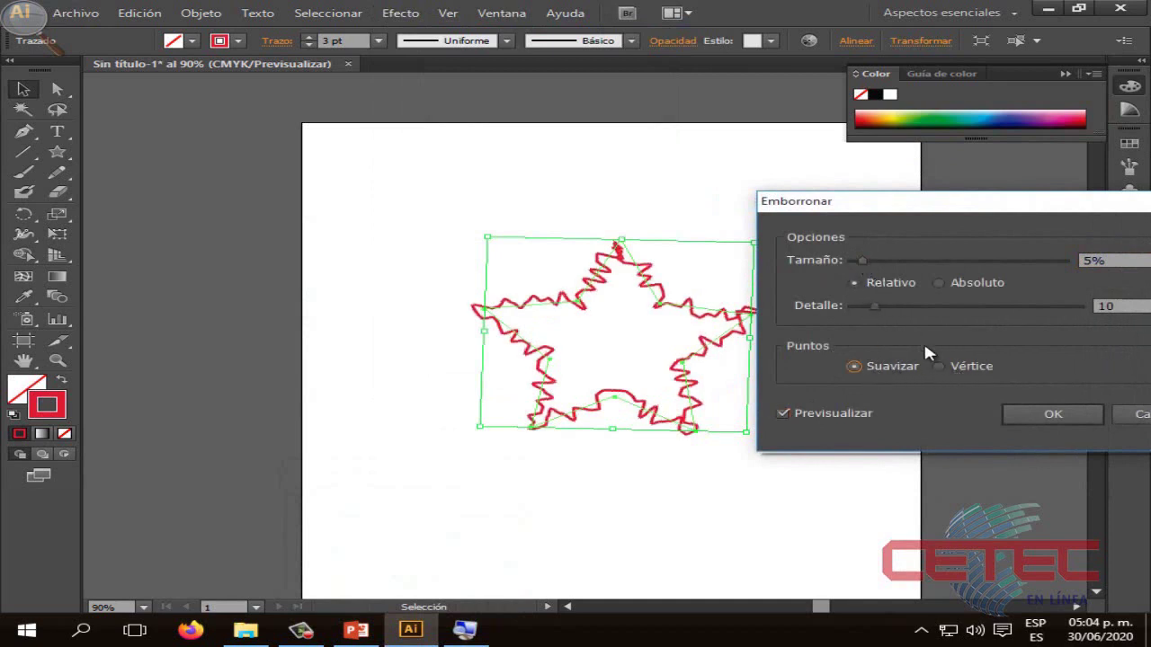
pyautogui.click(939, 366)
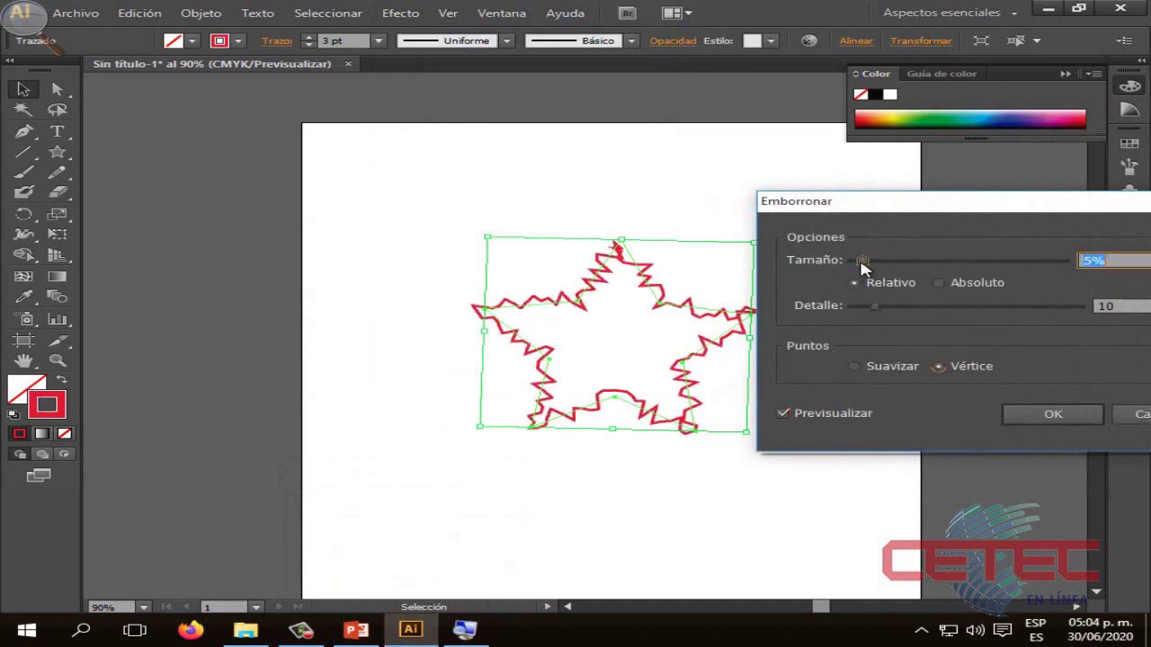
pyautogui.moveTo(859, 259)
pyautogui.mouseDown()
pyautogui.moveTo(892, 259)
pyautogui.moveTo(829, 261)
pyautogui.mouseUp()
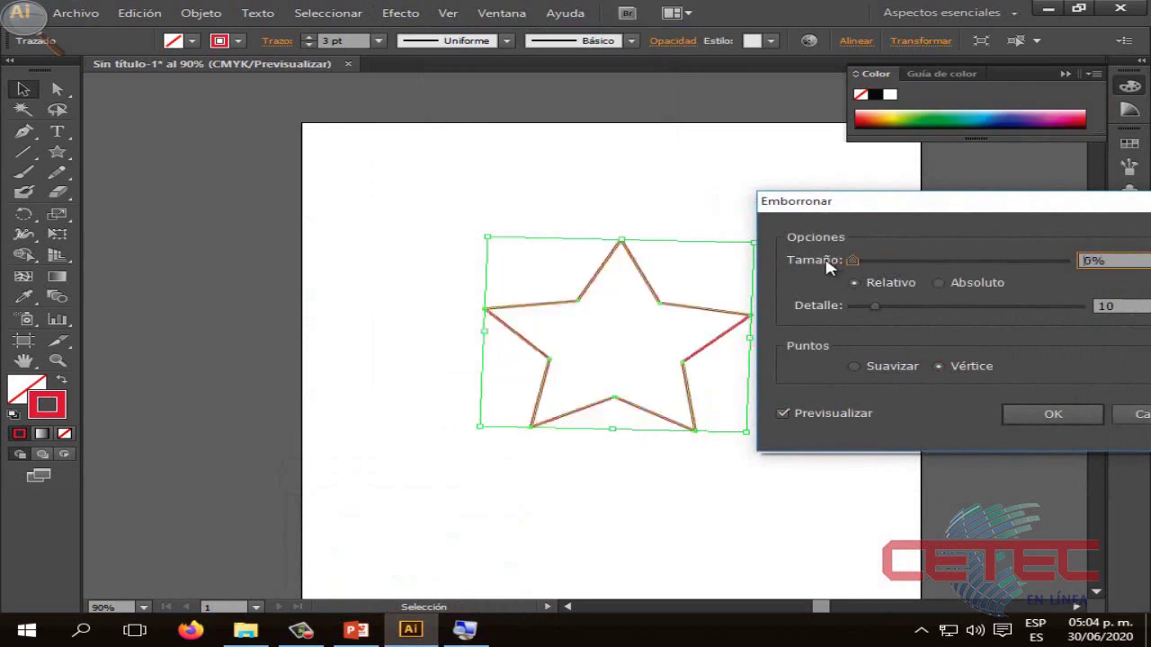
pyautogui.moveTo(875, 305)
pyautogui.mouseDown()
pyautogui.moveTo(829, 291)
pyautogui.moveTo(867, 264)
pyautogui.moveTo(905, 272)
pyautogui.mouseUp()
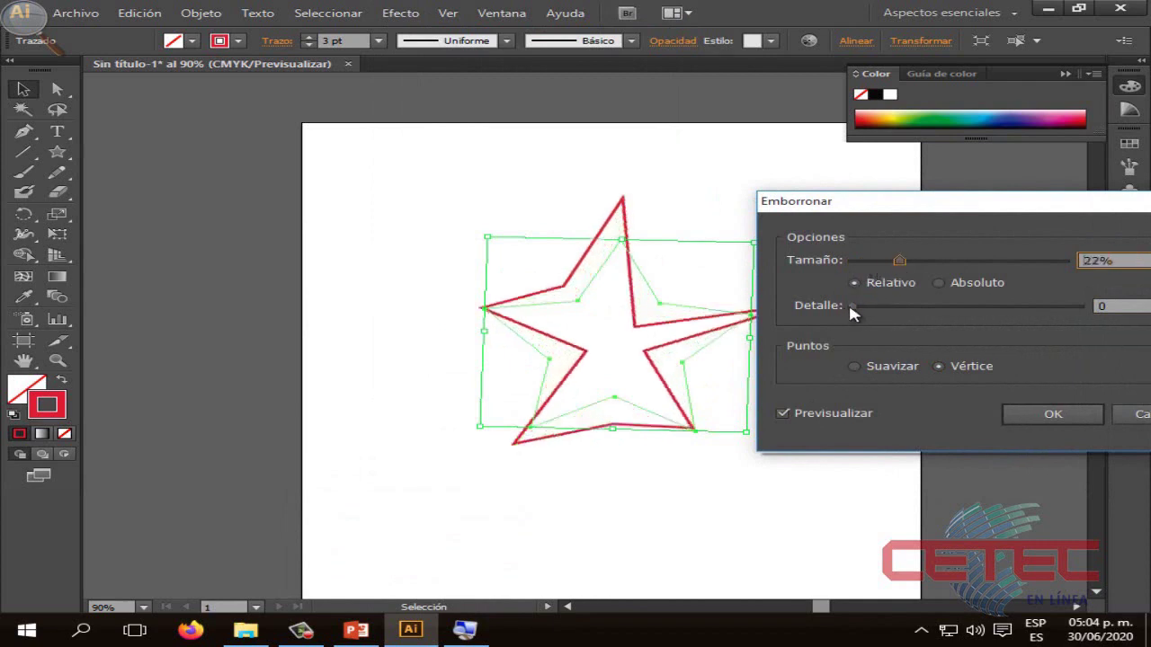
pyautogui.moveTo(850, 306); pyautogui.dragTo(909, 306)
pyautogui.click(935, 284)
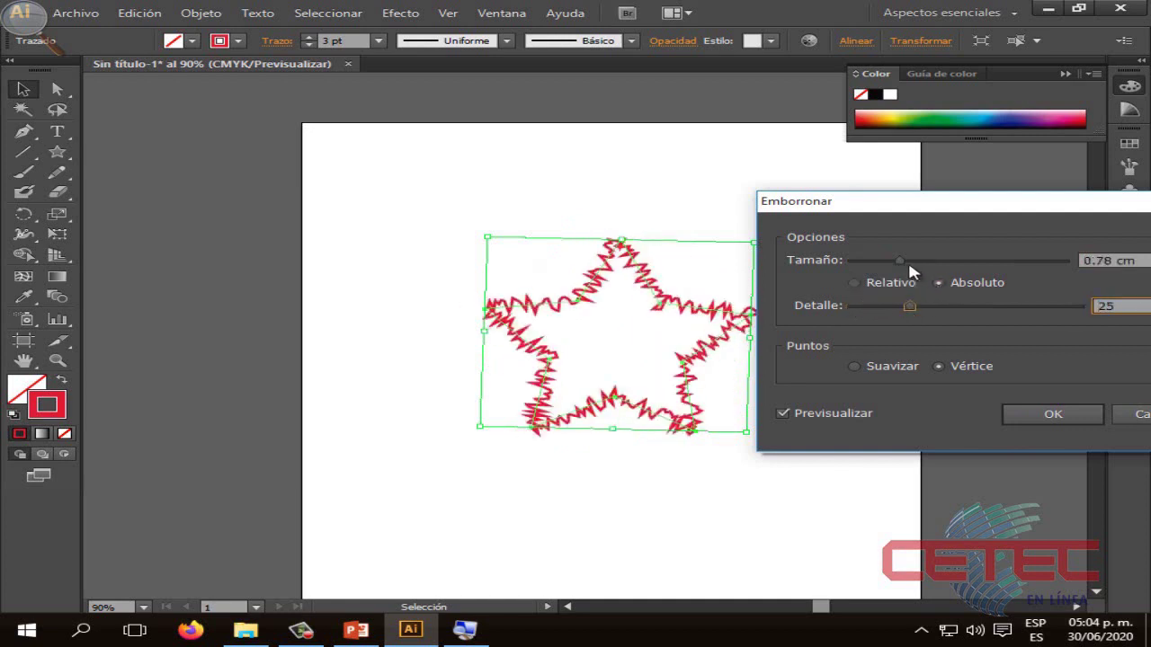
pyautogui.moveTo(900, 260); pyautogui.dragTo(928, 262)
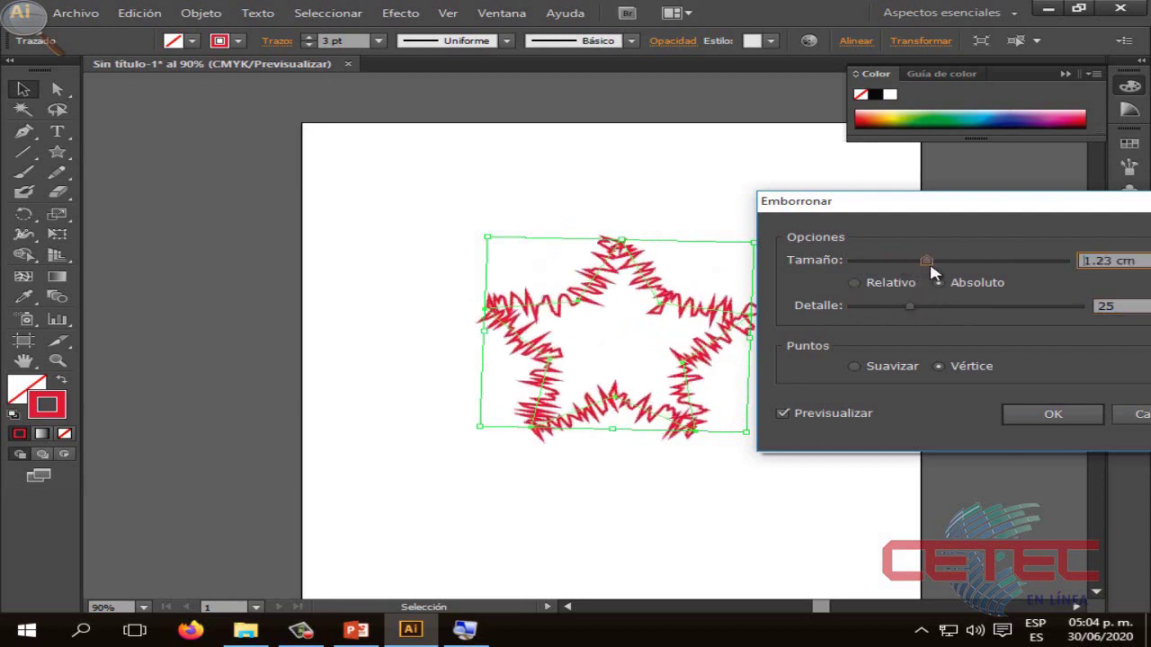
pyautogui.moveTo(910, 308)
pyautogui.mouseDown()
pyautogui.moveTo(836, 312)
pyautogui.moveTo(926, 309)
pyautogui.moveTo(892, 310)
pyautogui.mouseUp()
pyautogui.click(857, 285)
pyautogui.moveTo(926, 261); pyautogui.dragTo(866, 260)
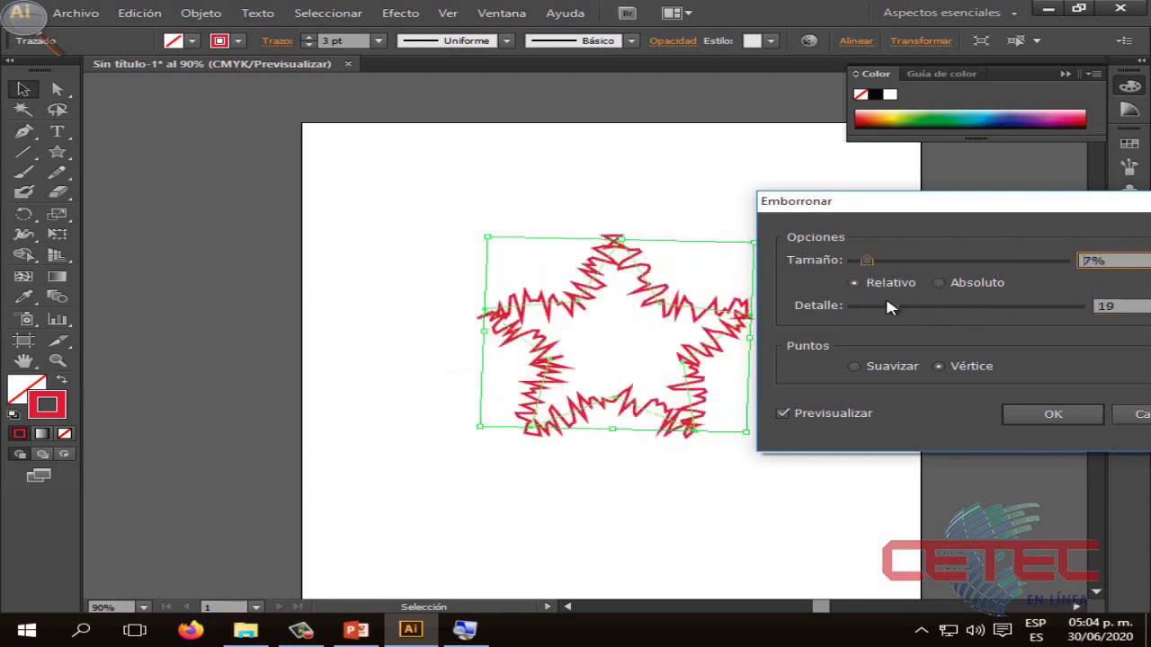
pyautogui.moveTo(888, 308); pyautogui.dragTo(863, 311)
pyautogui.moveTo(867, 261); pyautogui.dragTo(908, 261)
pyautogui.moveTo(863, 308)
pyautogui.mouseDown()
pyautogui.moveTo(890, 307)
pyautogui.moveTo(852, 307)
pyautogui.mouseUp()
pyautogui.click(899, 307)
pyautogui.click(855, 366)
pyautogui.moveTo(910, 260); pyautogui.dragTo(823, 264)
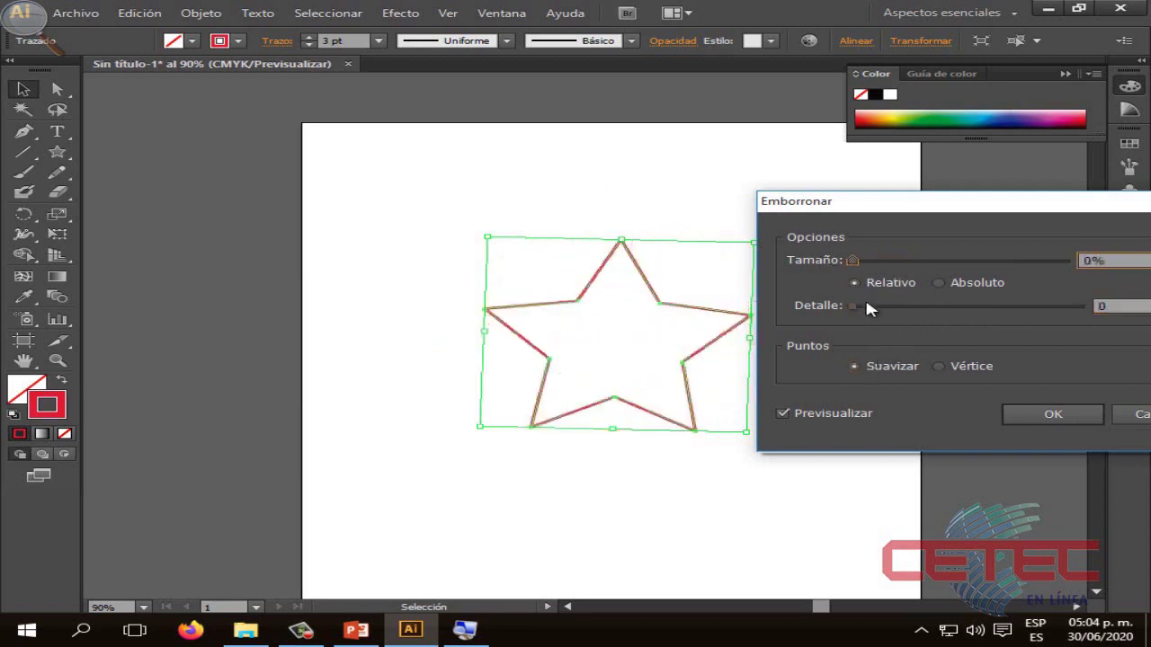
pyautogui.moveTo(869, 308); pyautogui.dragTo(889, 308)
pyautogui.moveTo(852, 260); pyautogui.dragTo(929, 261)
pyautogui.click(938, 283)
pyautogui.moveTo(887, 307); pyautogui.dragTo(937, 308)
pyautogui.moveTo(935, 261); pyautogui.dragTo(969, 261)
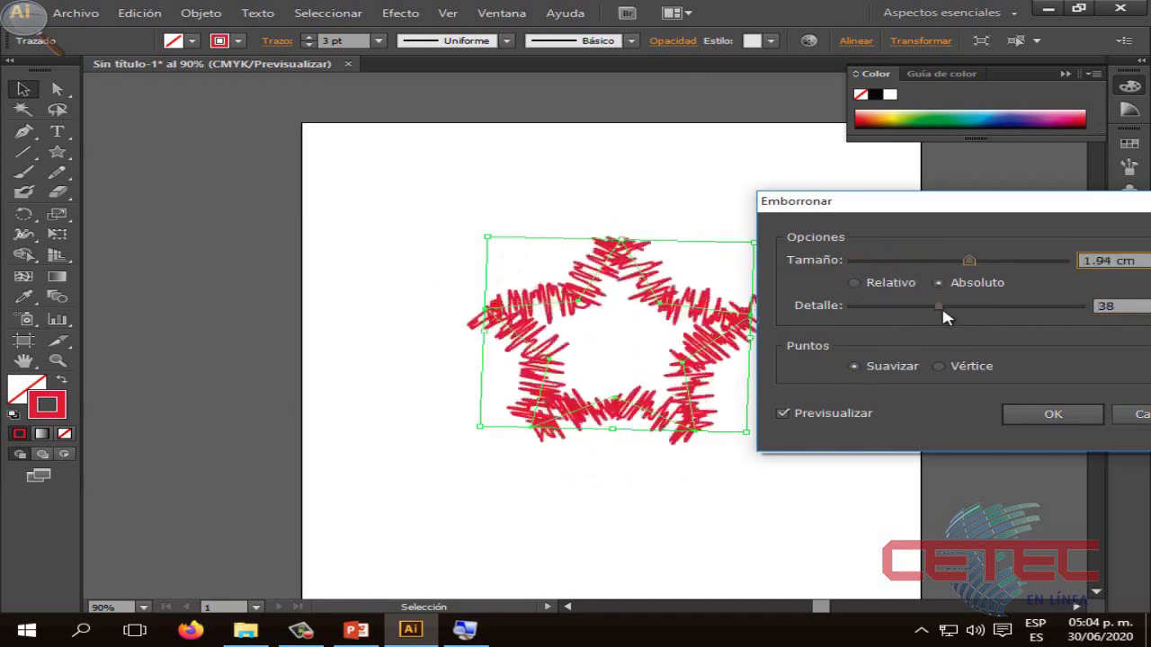
pyautogui.moveTo(942, 310); pyautogui.dragTo(1079, 306)
pyautogui.moveTo(968, 261); pyautogui.dragTo(905, 262)
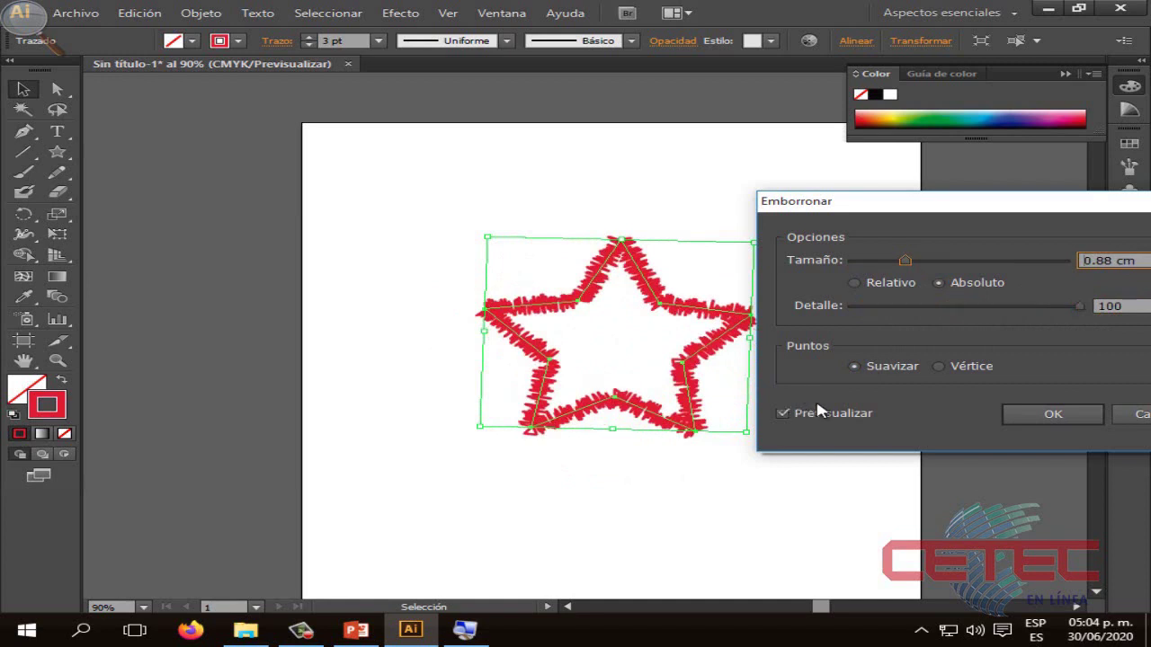
pyautogui.click(1138, 415)
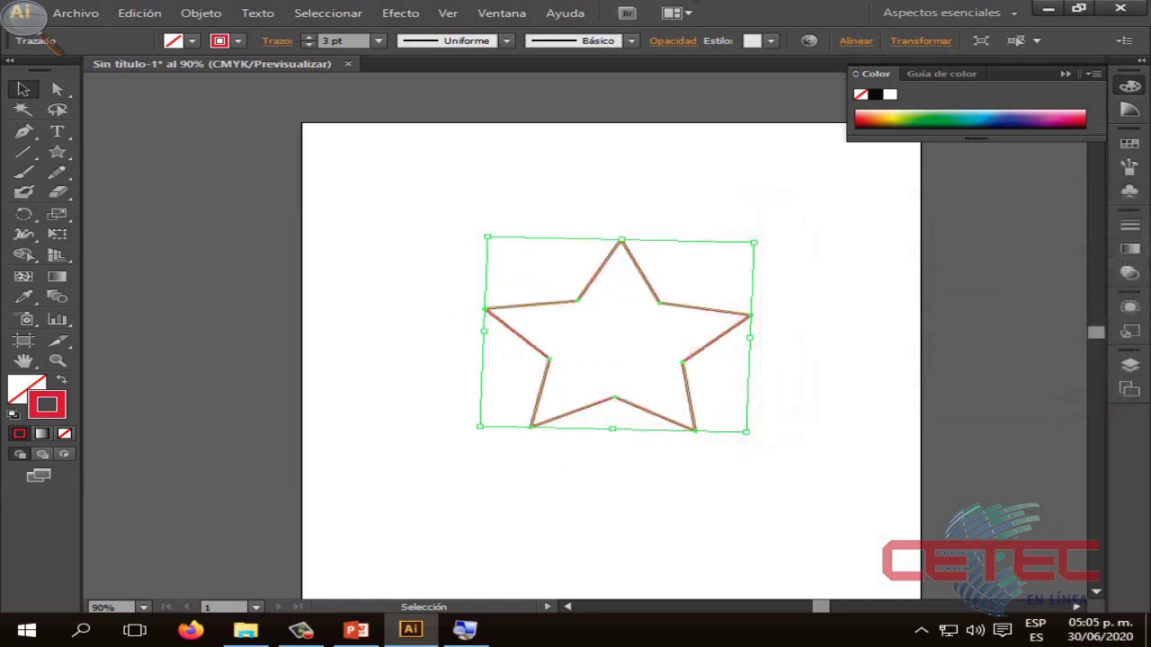
pyautogui.click(402, 18)
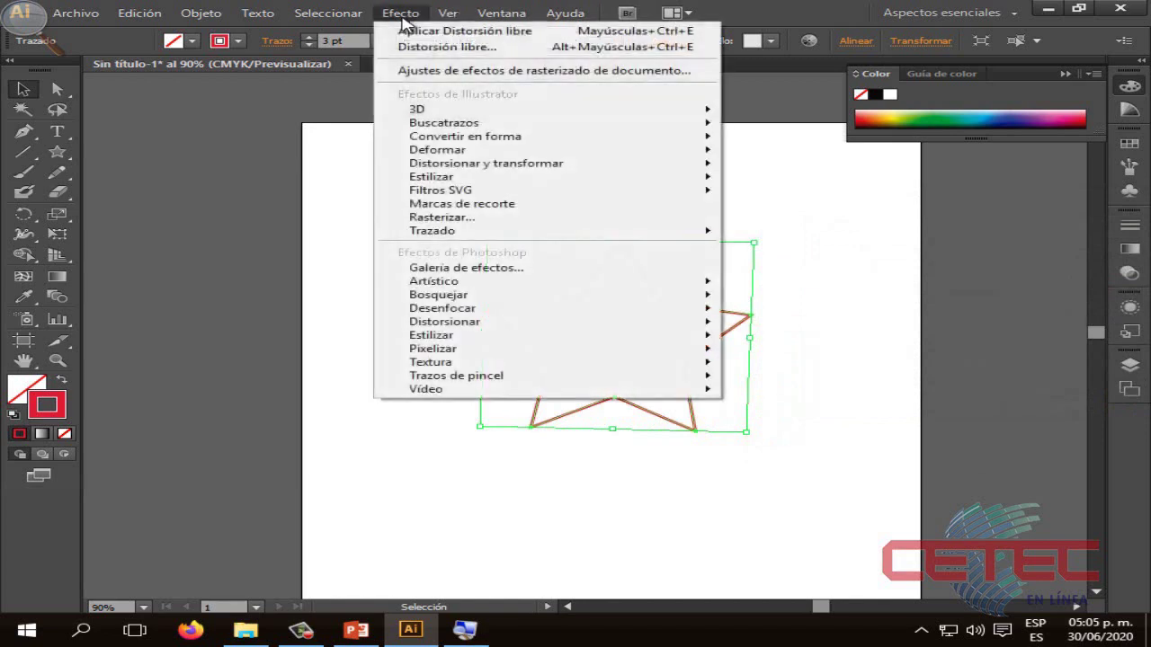
pyautogui.moveTo(485, 162)
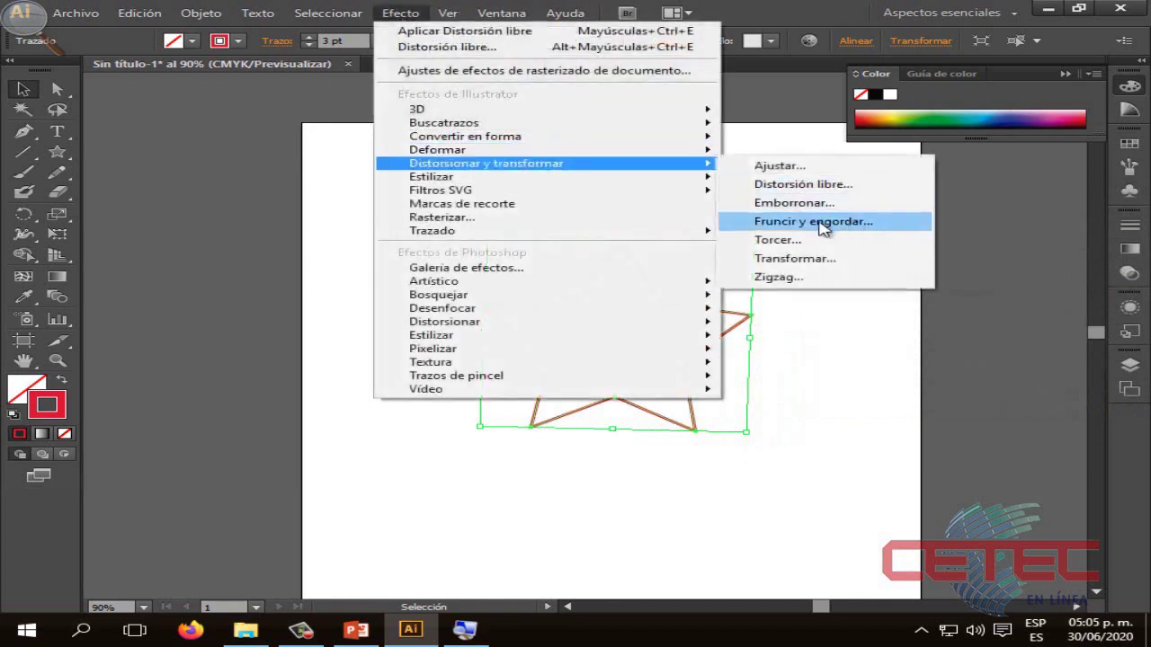
pyautogui.click(822, 222)
pyautogui.click(773, 369)
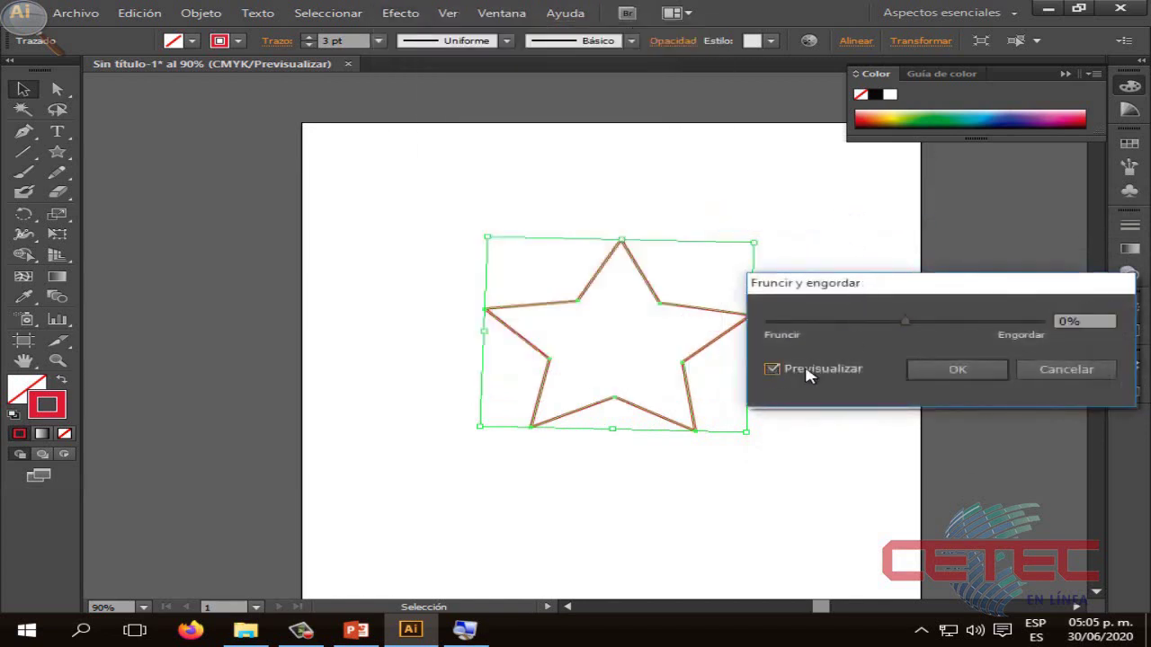
pyautogui.moveTo(903, 321); pyautogui.dragTo(770, 325)
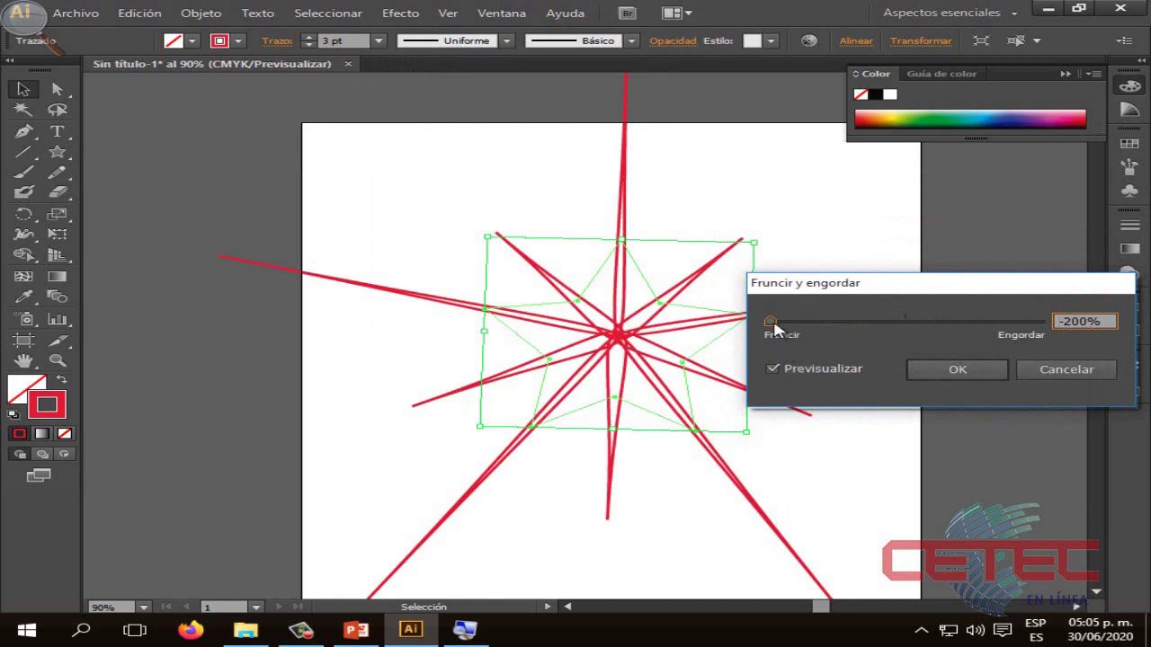
pyautogui.moveTo(770, 324); pyautogui.dragTo(905, 323)
pyautogui.moveTo(908, 327); pyautogui.dragTo(979, 329)
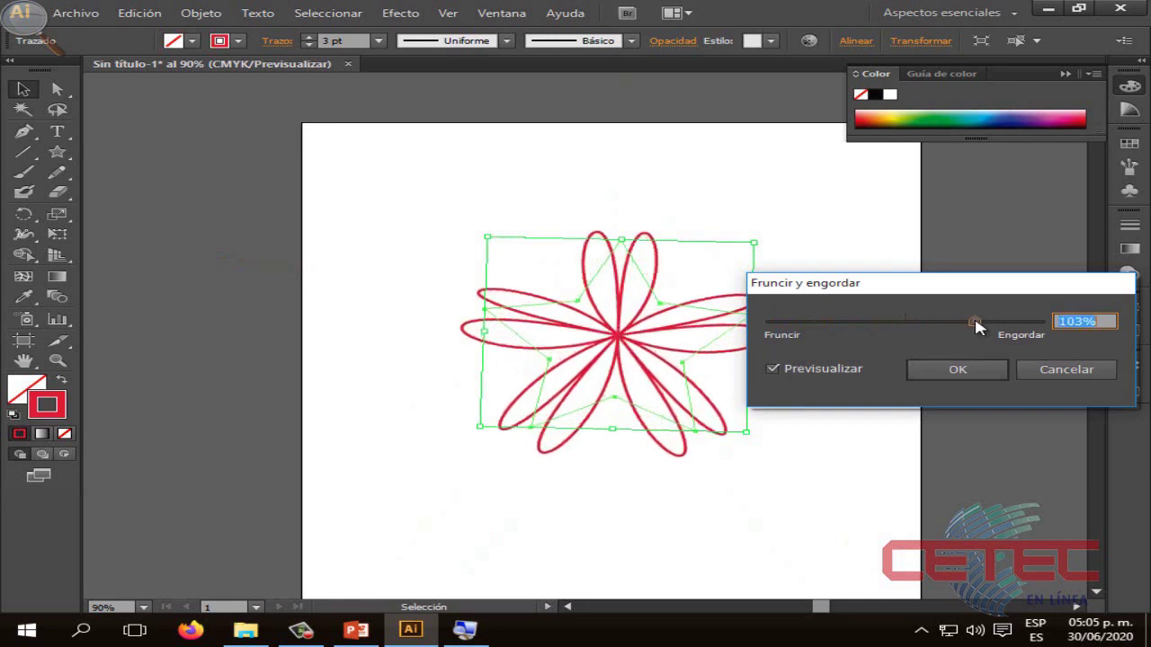
pyautogui.moveTo(979, 329); pyautogui.dragTo(1057, 327)
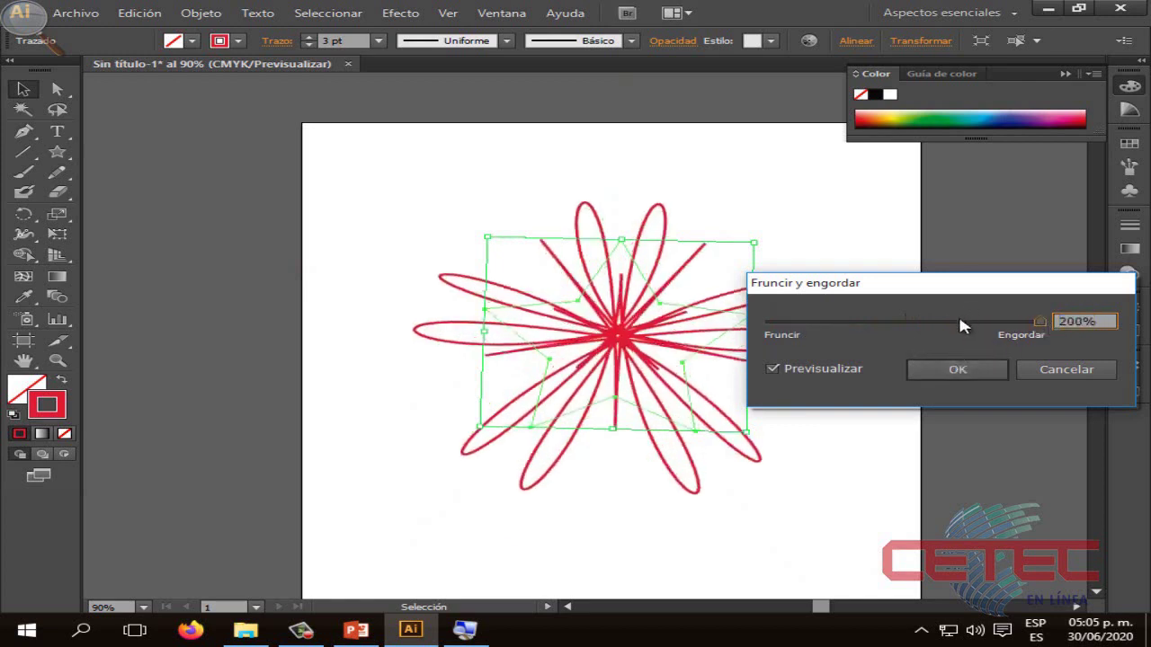
pyautogui.moveTo(962, 324)
pyautogui.mouseDown()
pyautogui.moveTo(875, 322)
pyautogui.moveTo(936, 327)
pyautogui.moveTo(935, 341)
pyautogui.mouseUp()
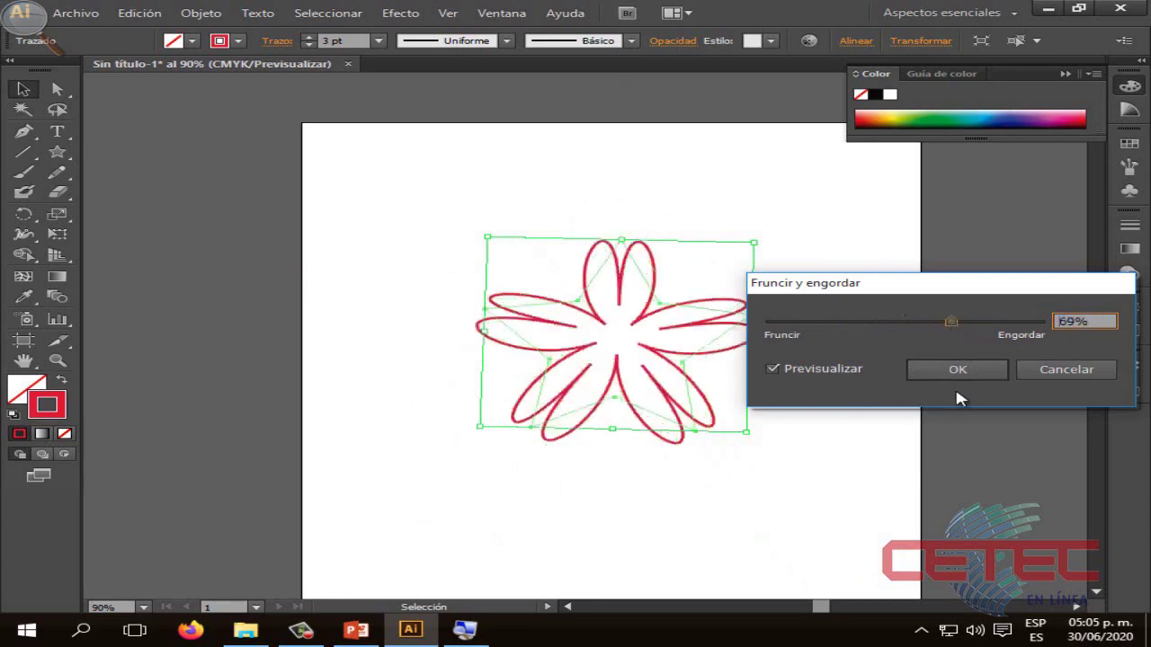
pyautogui.click(1043, 366)
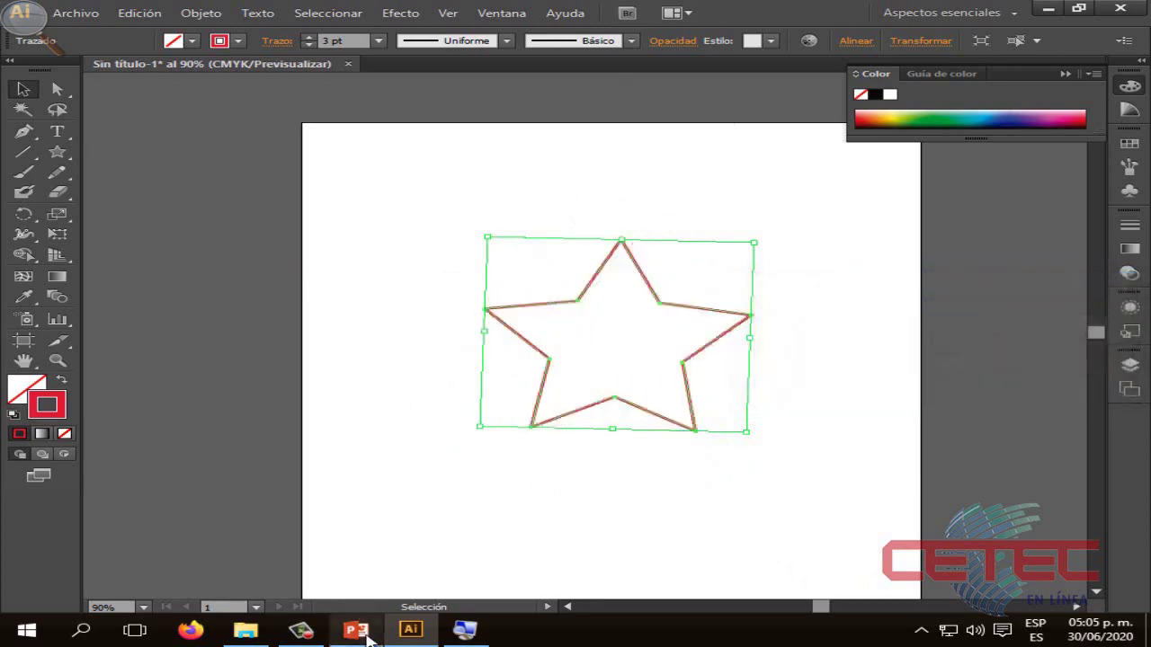
pyautogui.click(356, 630)
# Step: Advance to slide 16 on Twist and Transform, then bring Illustrator back in front
pyautogui.click(636, 346)
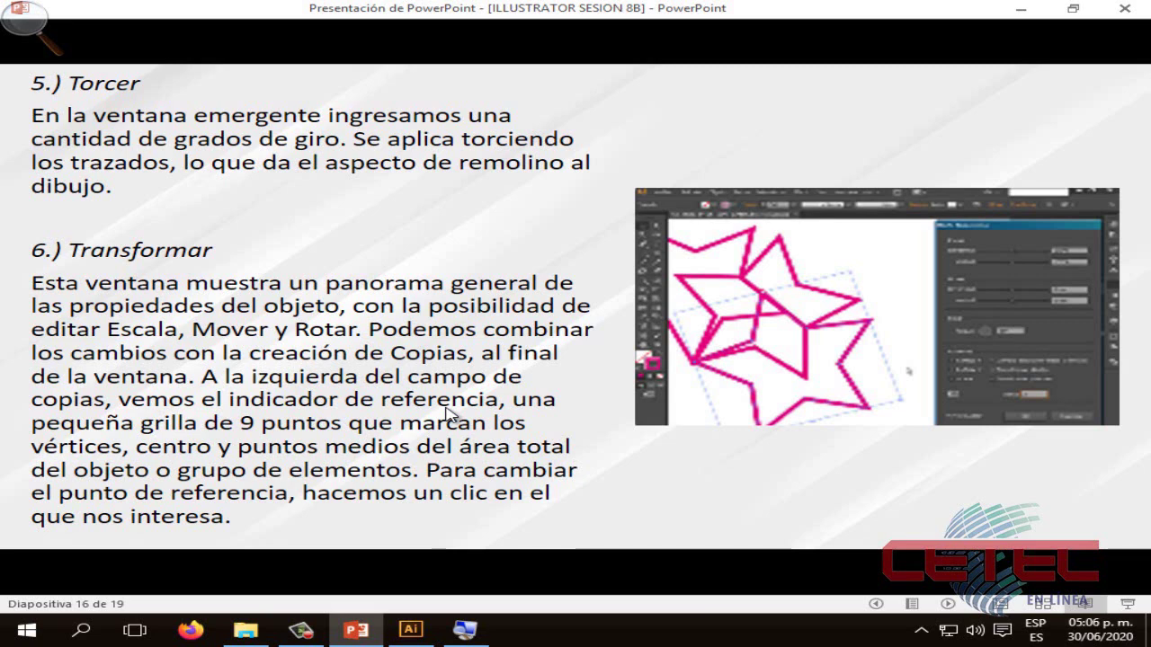
pyautogui.click(411, 630)
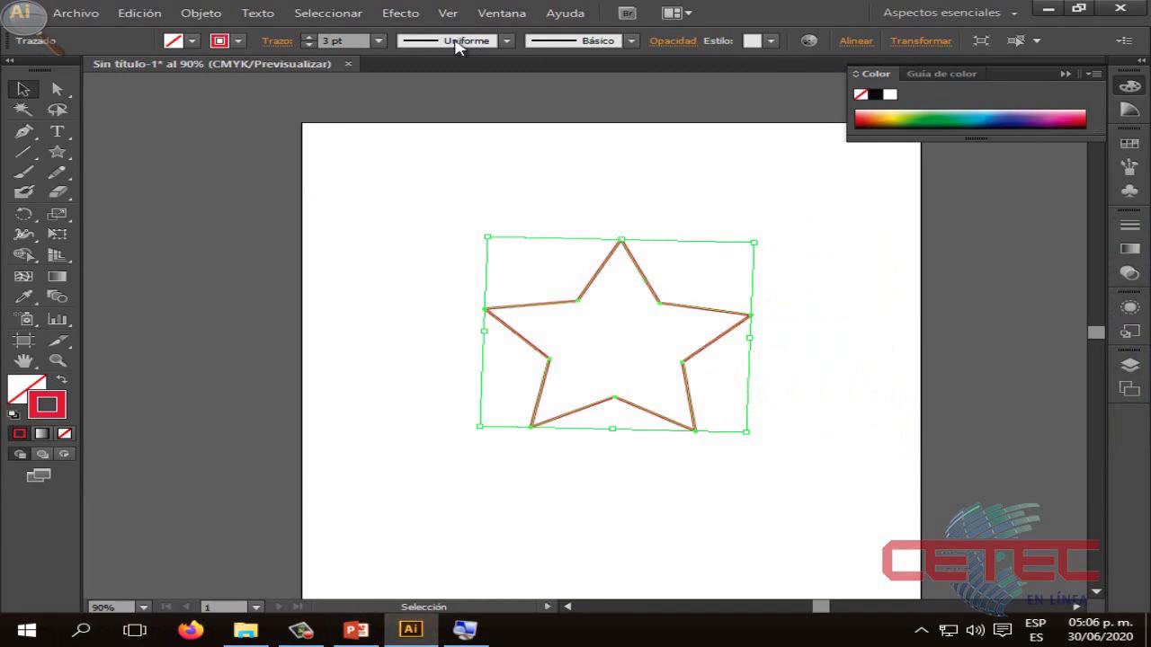
pyautogui.click(400, 12)
pyautogui.moveTo(486, 164)
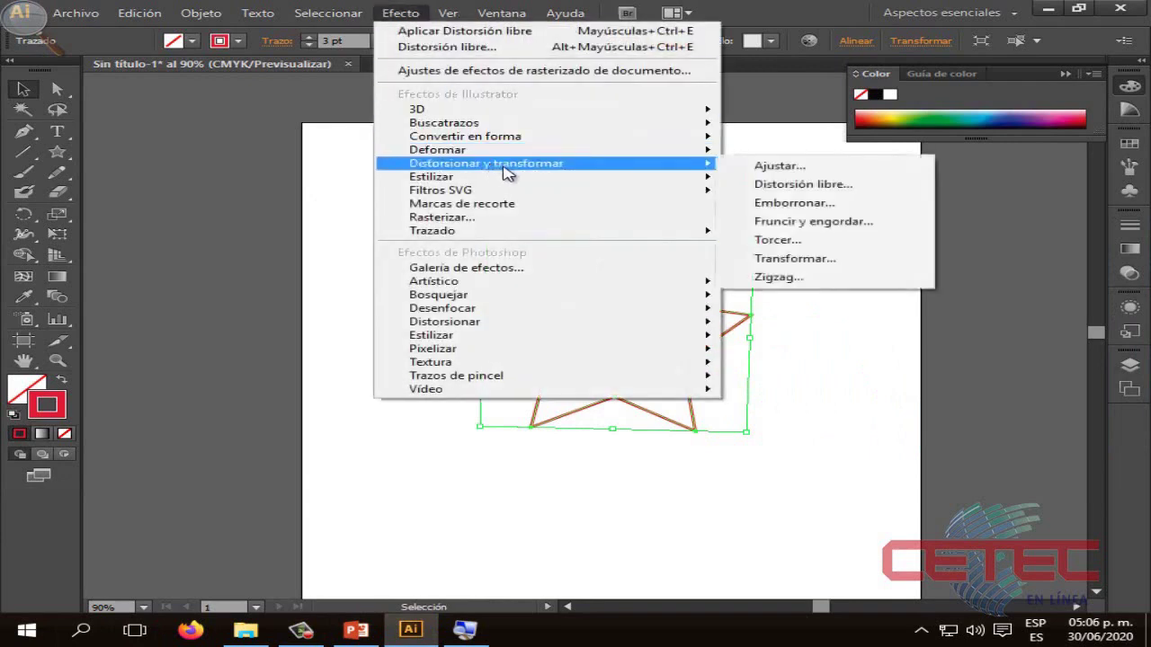
pyautogui.click(779, 241)
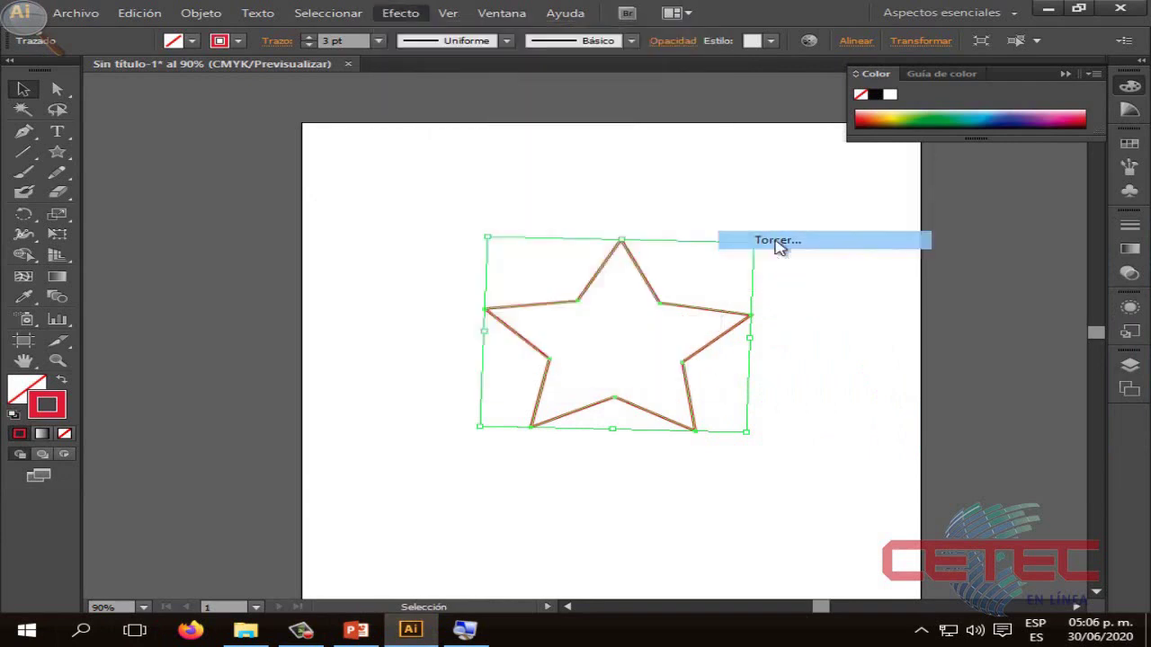
pyautogui.click(758, 351)
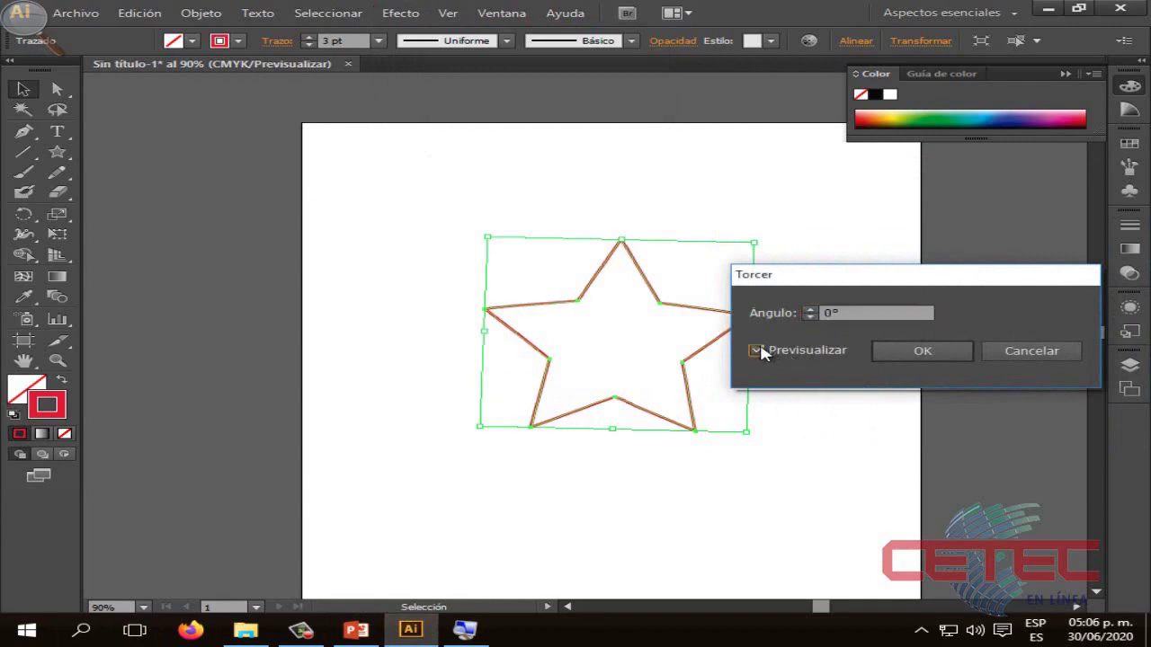
pyautogui.click(810, 309)
pyautogui.click(810, 309)
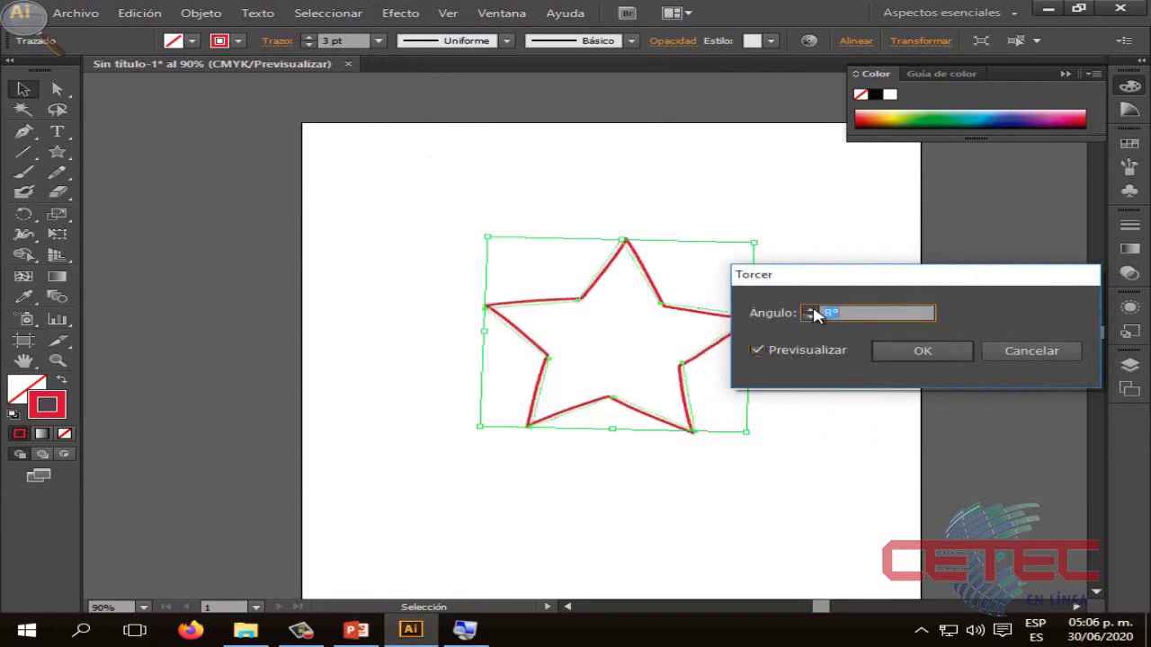
pyautogui.click(810, 309)
pyautogui.click(810, 310)
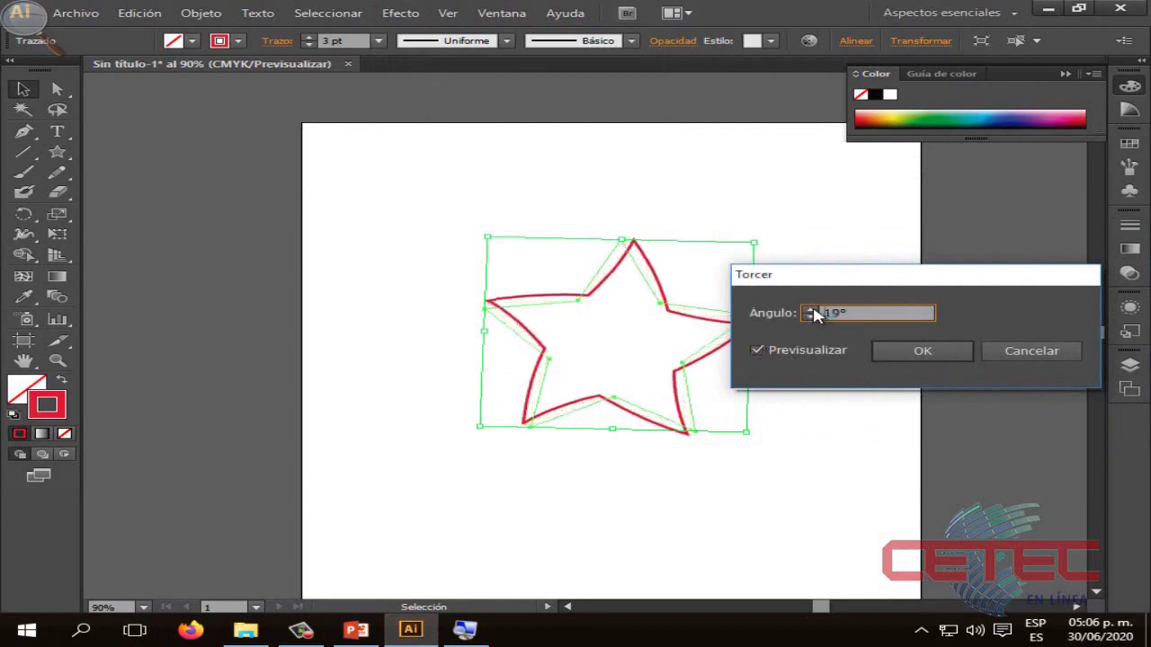
pyautogui.click(810, 309)
pyautogui.click(811, 310)
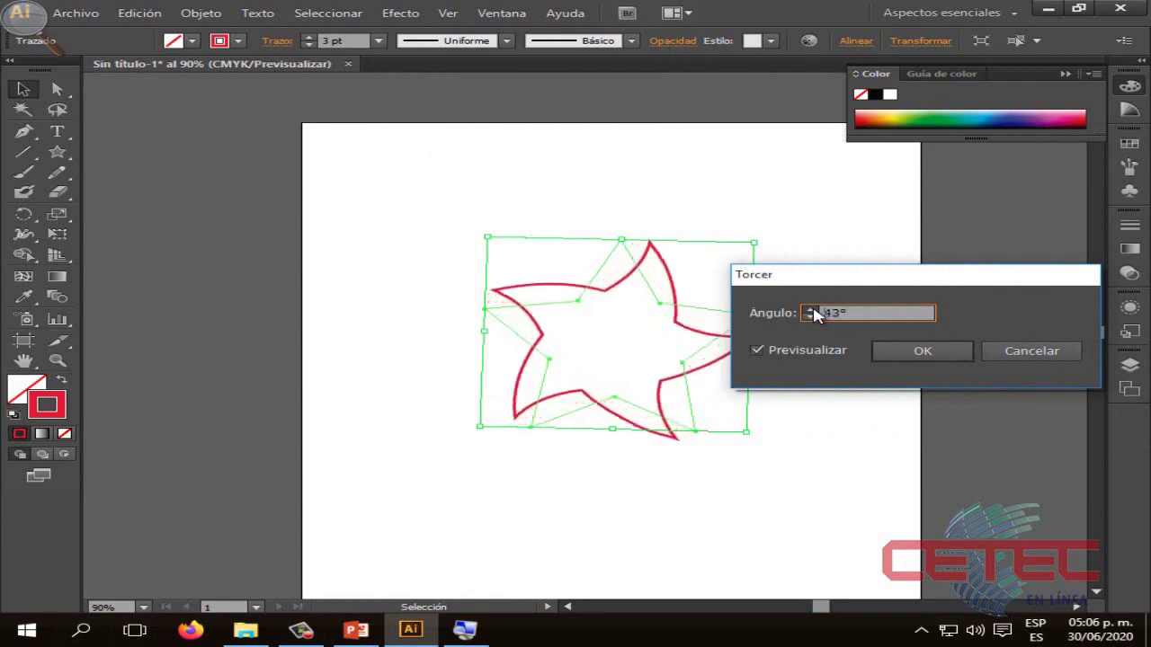
pyautogui.click(810, 309)
pyautogui.click(810, 309)
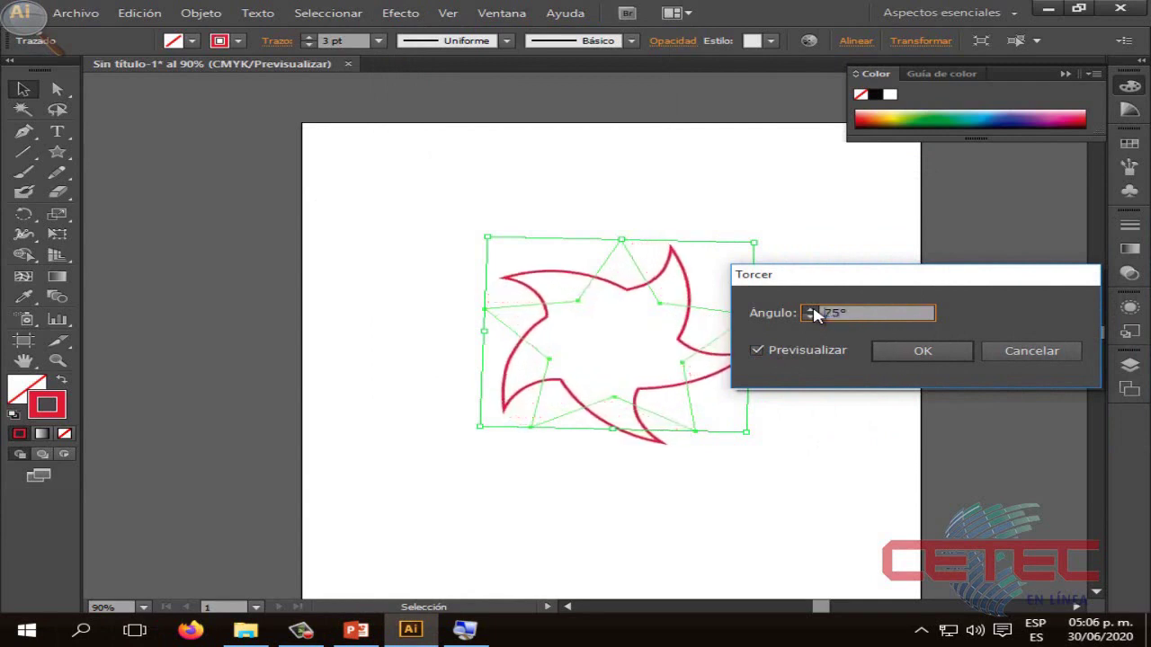
pyautogui.click(810, 309)
pyautogui.moveTo(812, 309); pyautogui.dragTo(815, 317)
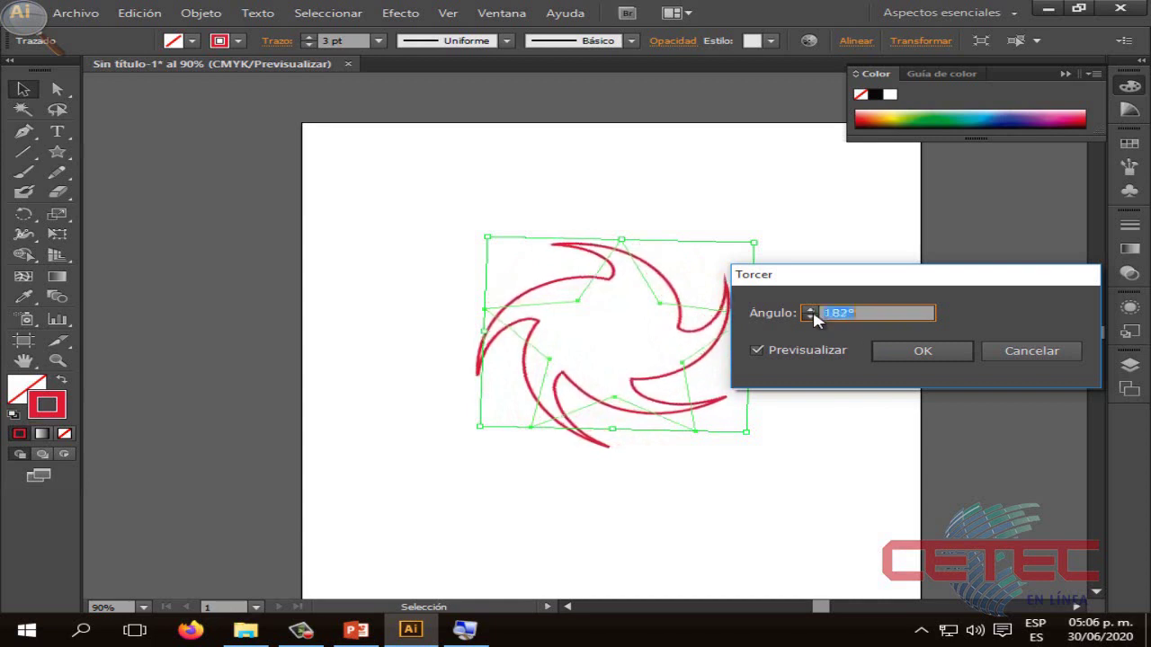
pyautogui.click(812, 309)
pyautogui.moveTo(854, 281); pyautogui.dragTo(965, 306)
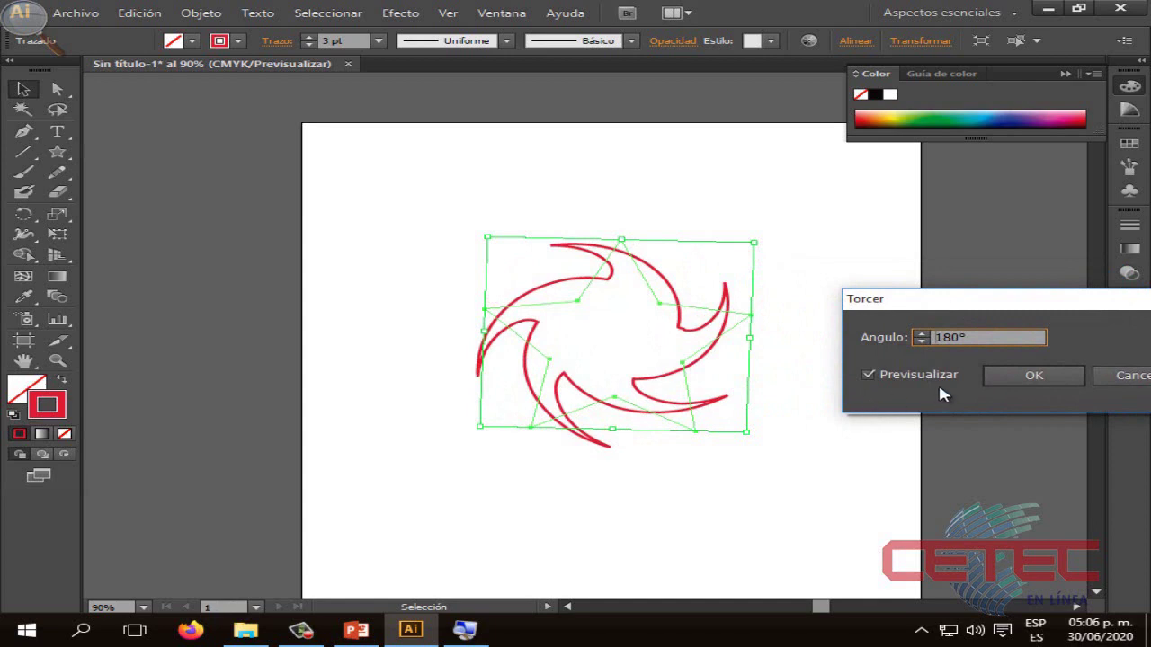
pyautogui.click(1113, 376)
pyautogui.click(404, 13)
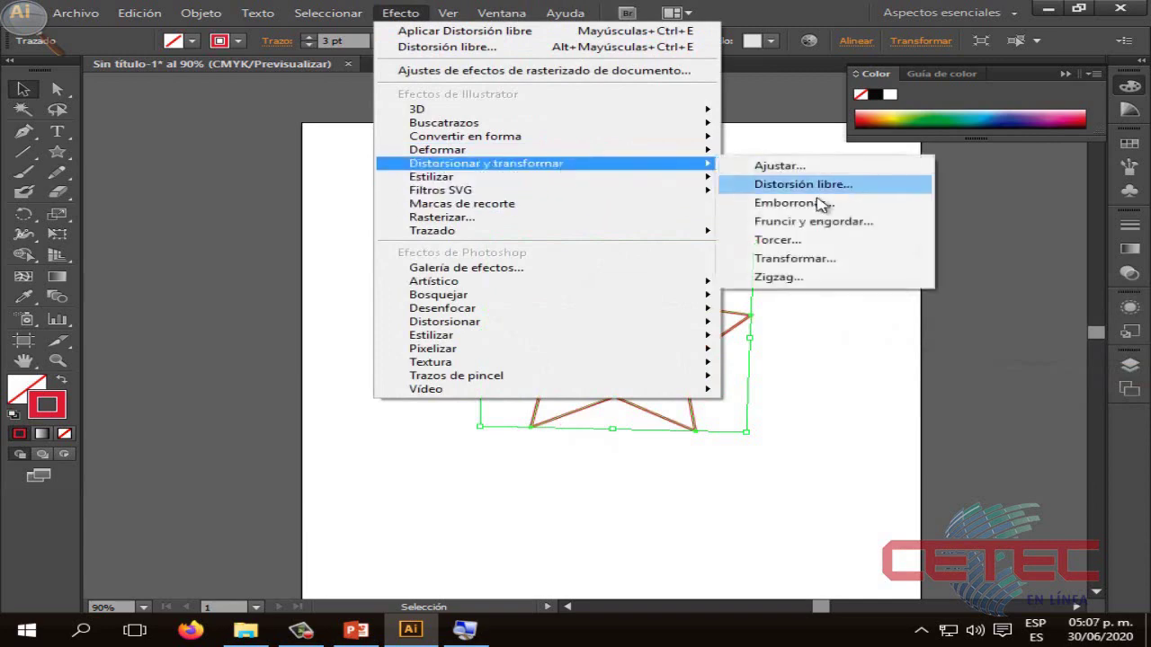
# Step: Preview Transformar on the star: scale 104% by 117%, shift up-left, rotate 148°
pyautogui.click(814, 258)
pyautogui.moveTo(861, 77); pyautogui.dragTo(869, 78)
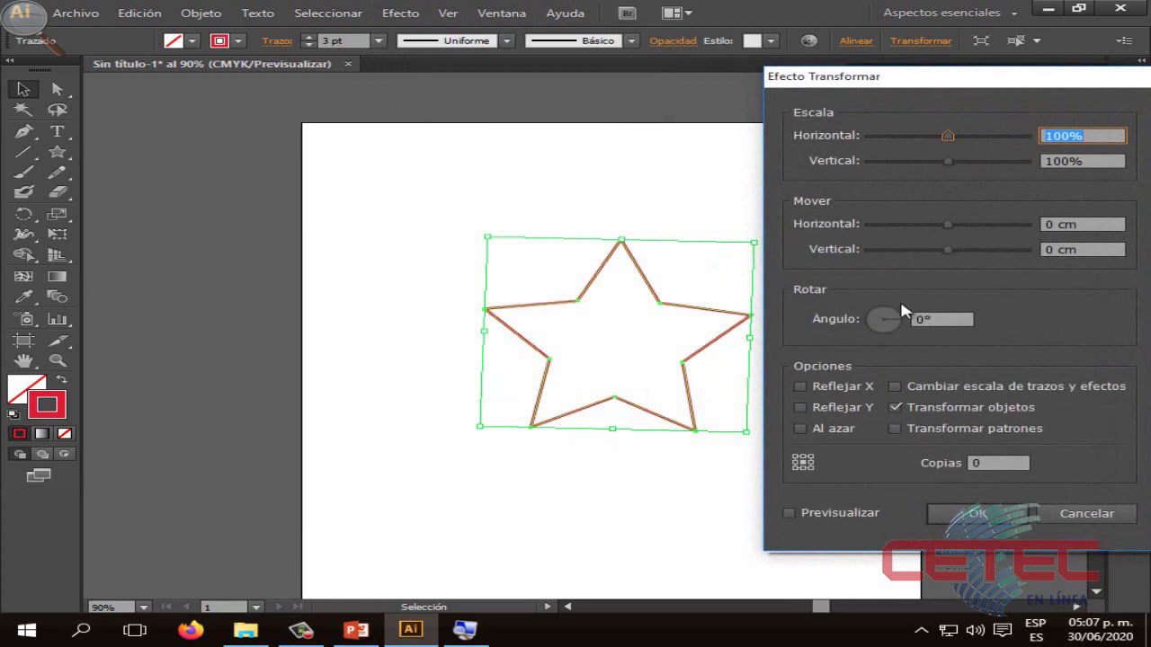
pyautogui.click(799, 519)
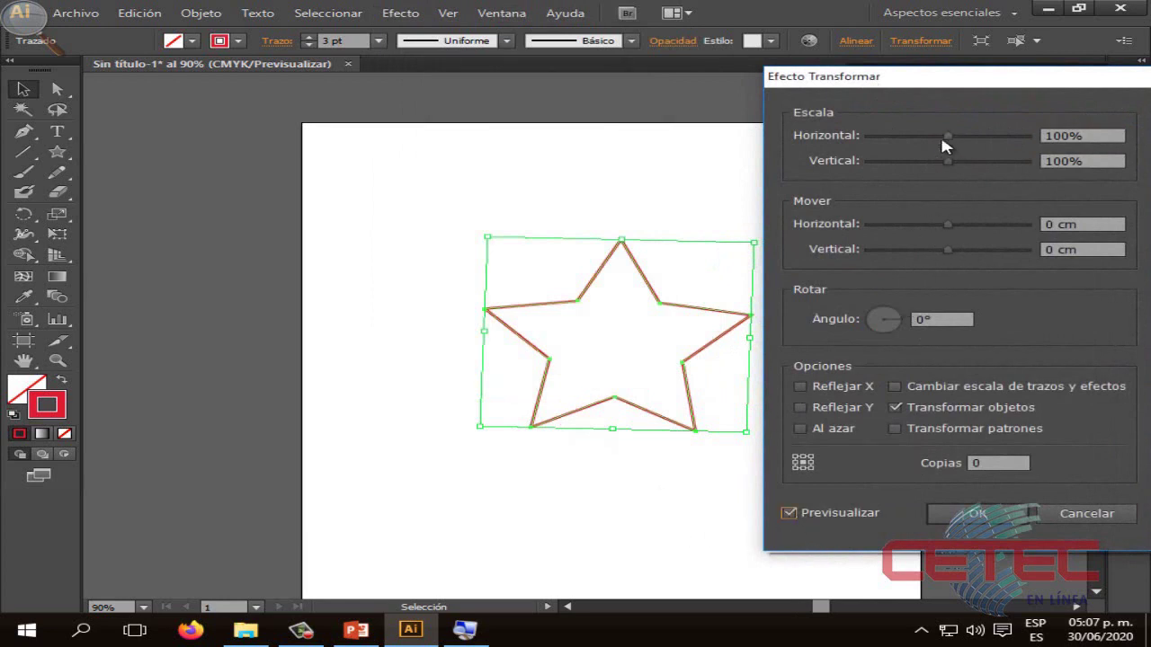
pyautogui.moveTo(947, 136)
pyautogui.mouseDown()
pyautogui.moveTo(885, 136)
pyautogui.moveTo(1003, 140)
pyautogui.moveTo(886, 136)
pyautogui.moveTo(950, 136)
pyautogui.moveTo(915, 162)
pyautogui.moveTo(884, 160)
pyautogui.moveTo(1007, 165)
pyautogui.moveTo(876, 160)
pyautogui.moveTo(837, 171)
pyautogui.moveTo(961, 165)
pyautogui.mouseUp()
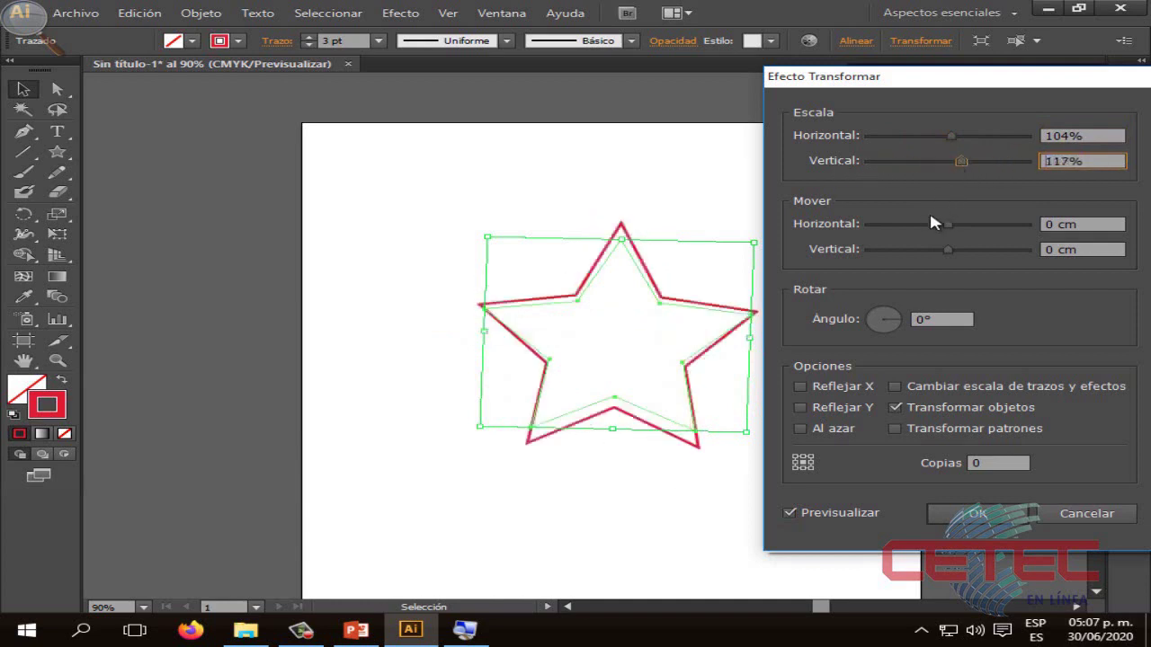
pyautogui.moveTo(961, 226)
pyautogui.mouseDown()
pyautogui.moveTo(848, 226)
pyautogui.moveTo(1026, 224)
pyautogui.mouseUp()
pyautogui.moveTo(946, 255)
pyautogui.mouseDown()
pyautogui.moveTo(848, 249)
pyautogui.moveTo(1017, 251)
pyautogui.moveTo(1010, 220)
pyautogui.moveTo(917, 225)
pyautogui.mouseUp()
pyautogui.moveTo(1022, 250)
pyautogui.mouseDown()
pyautogui.moveTo(987, 241)
pyautogui.moveTo(933, 252)
pyautogui.mouseUp()
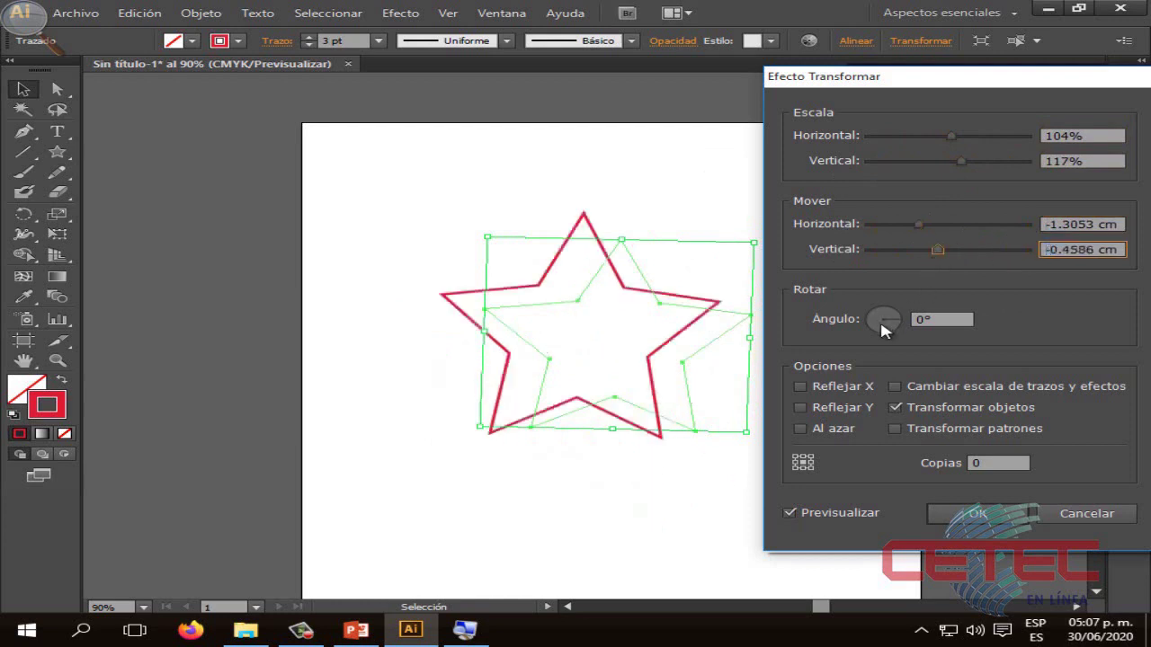
pyautogui.moveTo(883, 329)
pyautogui.mouseDown()
pyautogui.moveTo(873, 313)
pyautogui.moveTo(905, 318)
pyautogui.moveTo(865, 326)
pyautogui.moveTo(896, 311)
pyautogui.mouseUp()
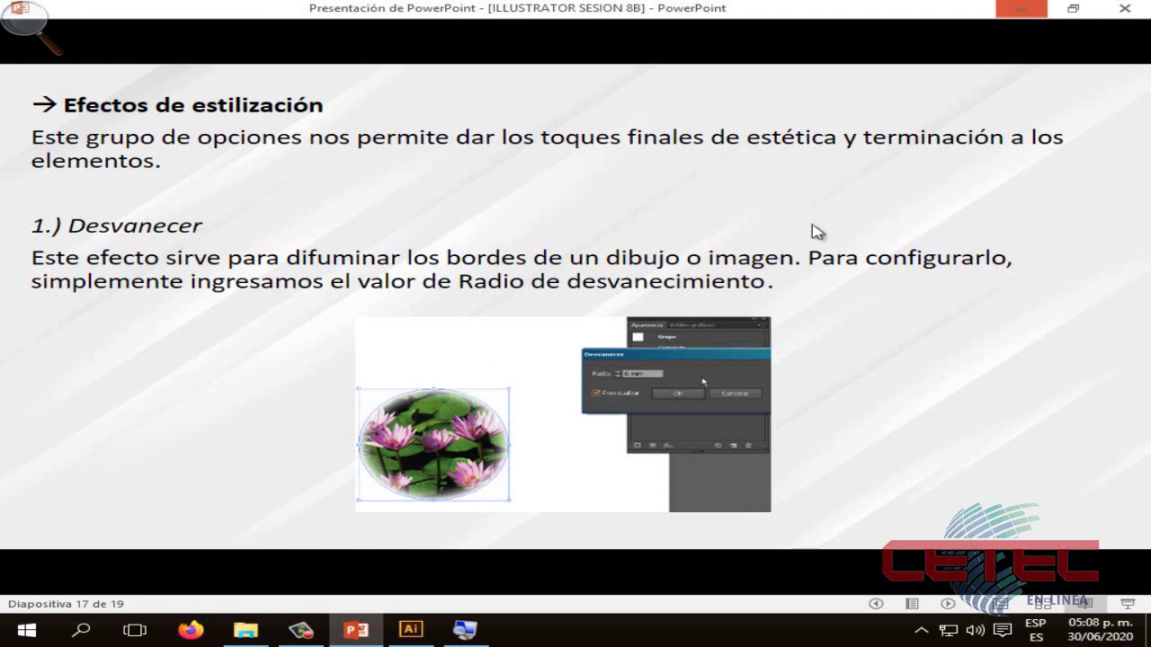
# Step: Return to Illustrator with the plain red star selected after viewing slide 17
pyautogui.click(411, 629)
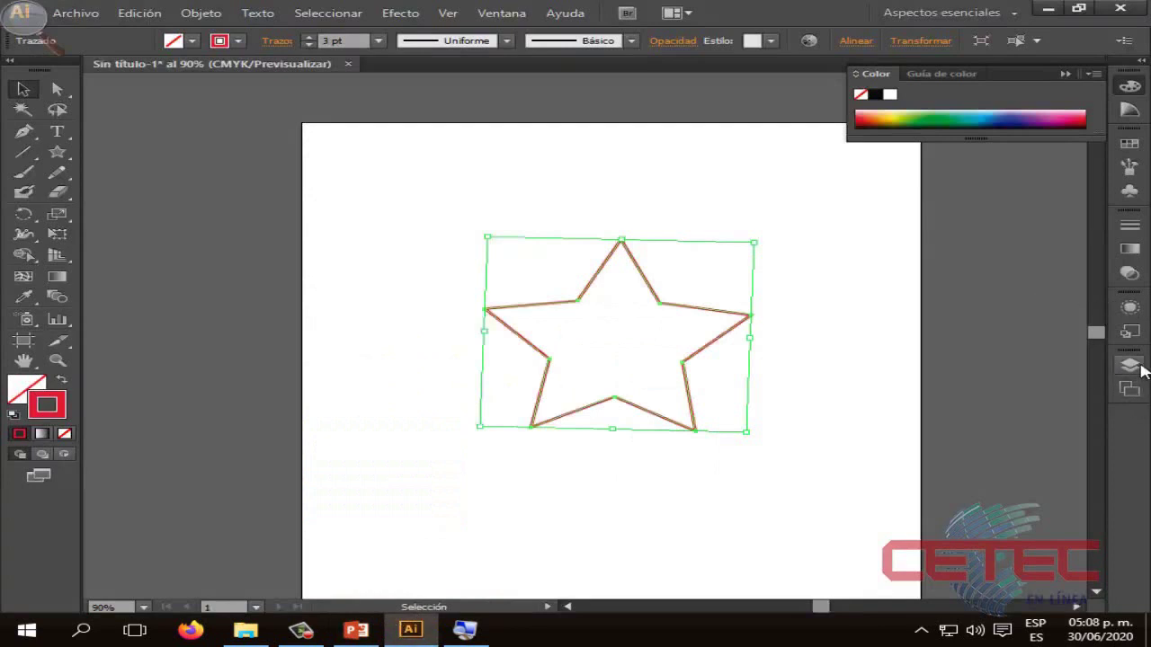
# Step: Hide the star's layer and show the layer with the earlier images
pyautogui.click(1135, 365)
pyautogui.click(854, 396)
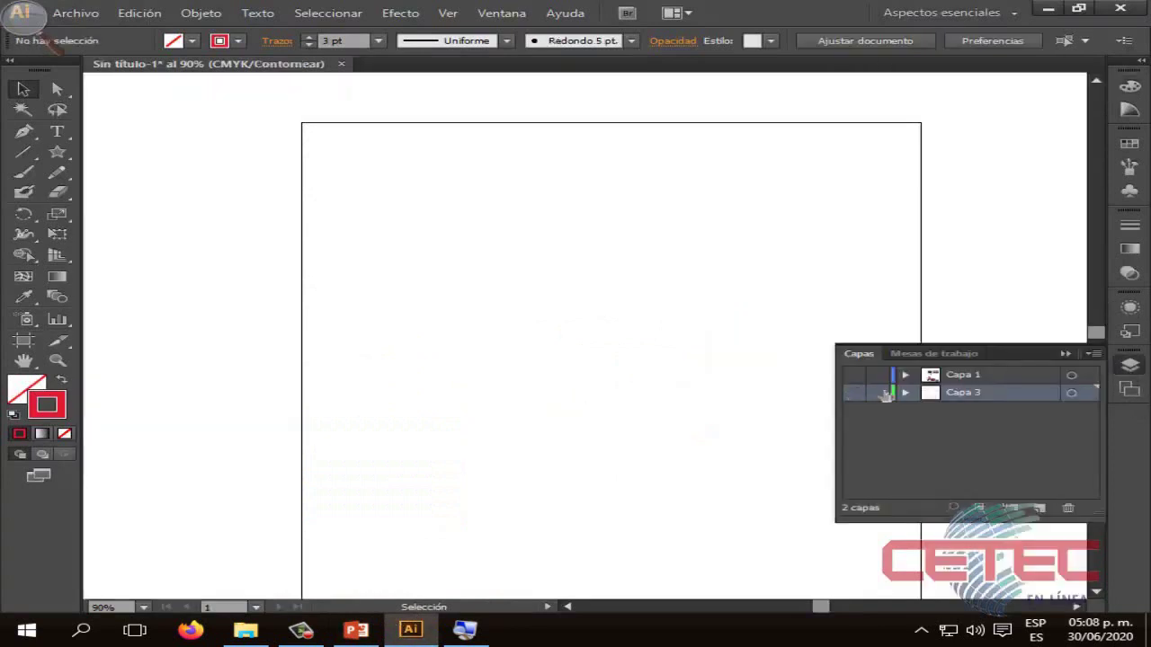
pyautogui.click(853, 375)
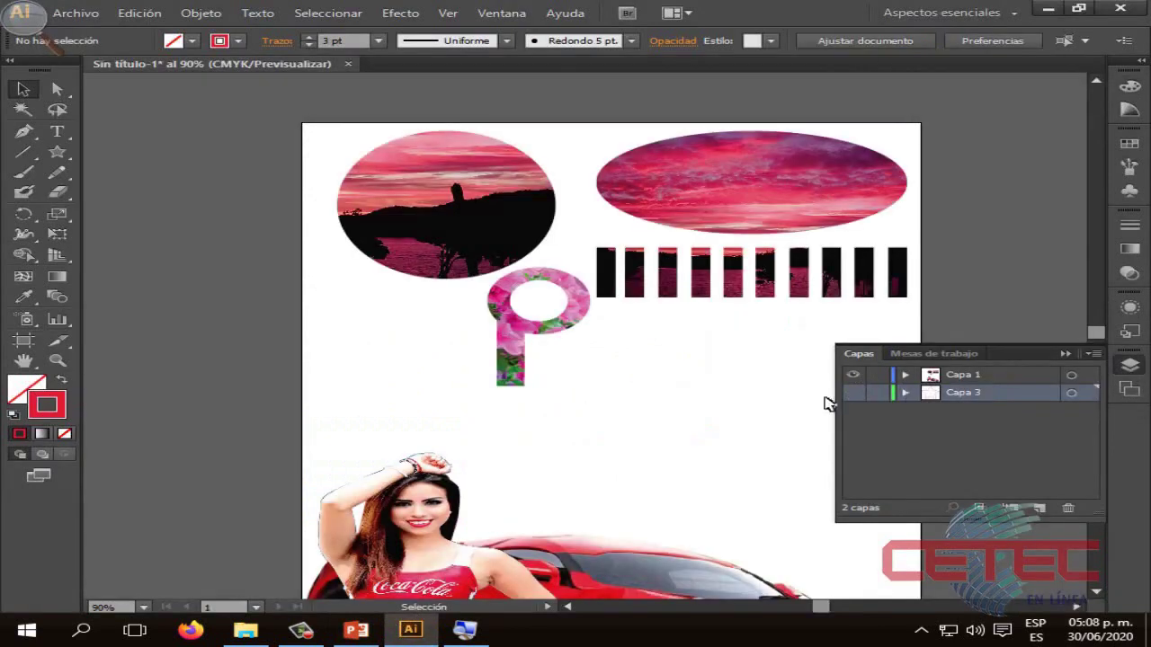
pyautogui.click(1064, 354)
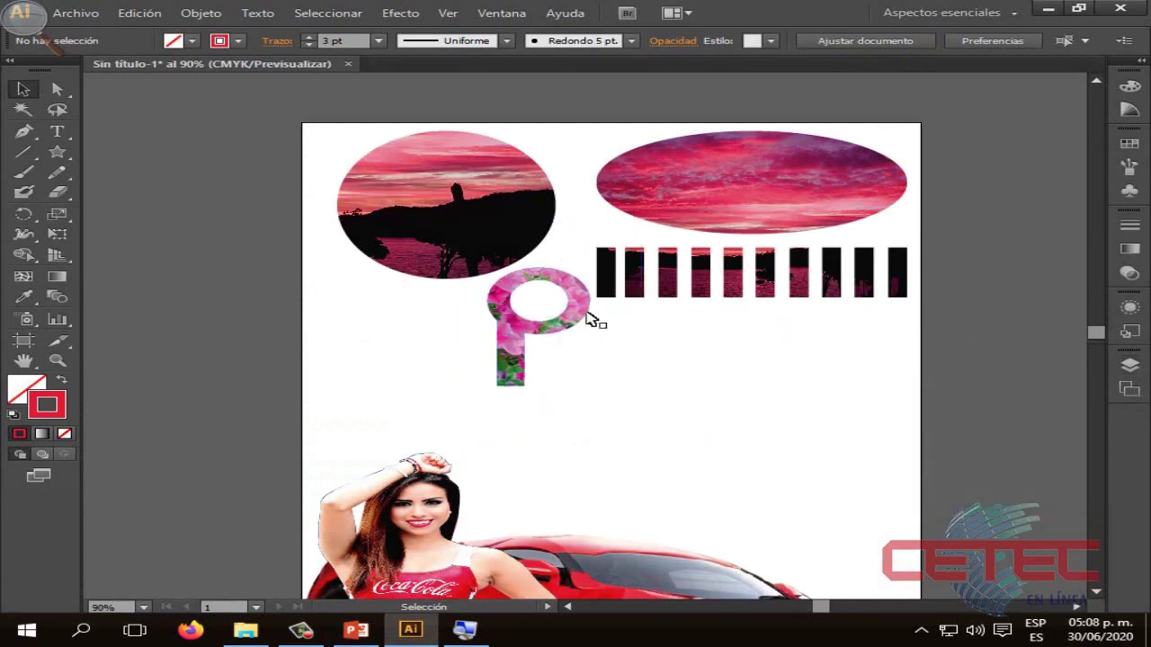
# Step: Move the floral P left and the sunset circle right, then select the circle
pyautogui.moveTo(586, 316); pyautogui.dragTo(435, 357)
pyautogui.moveTo(488, 239)
pyautogui.mouseDown()
pyautogui.moveTo(608, 399)
pyautogui.moveTo(723, 438)
pyautogui.mouseUp()
pyautogui.click(834, 429)
pyautogui.click(784, 428)
pyautogui.scroll(-2, 784, 429)
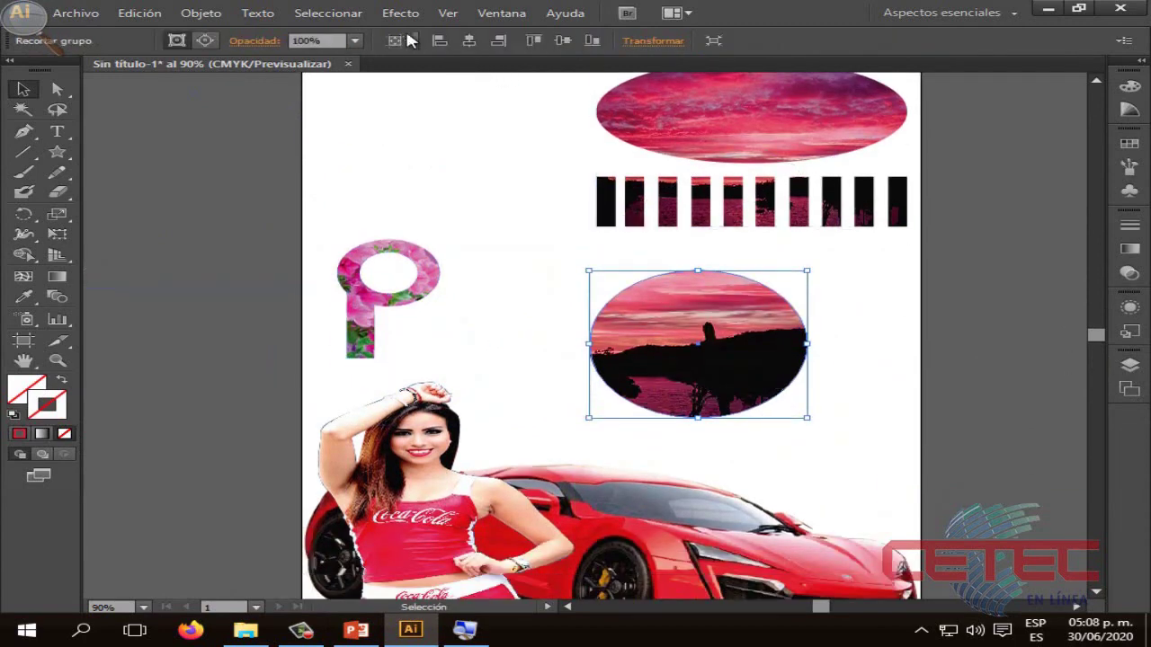
# Step: Preview Desvanecer on the sunset circle with radii up to 1.8 cm, then cancel
pyautogui.click(400, 13)
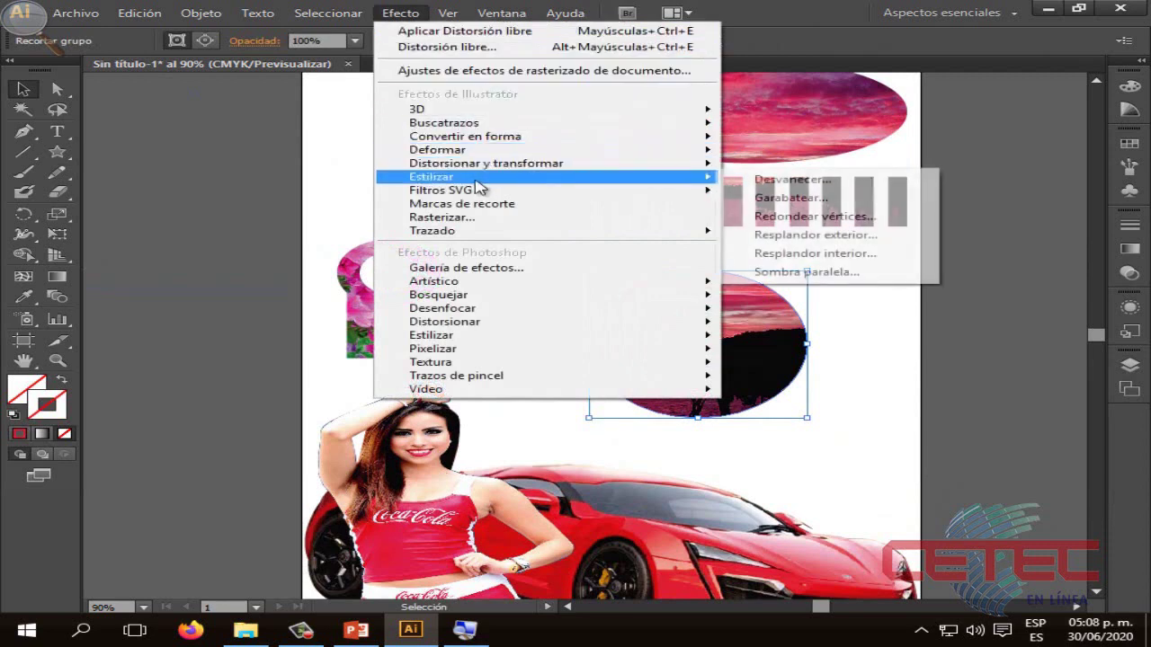
pyautogui.click(803, 184)
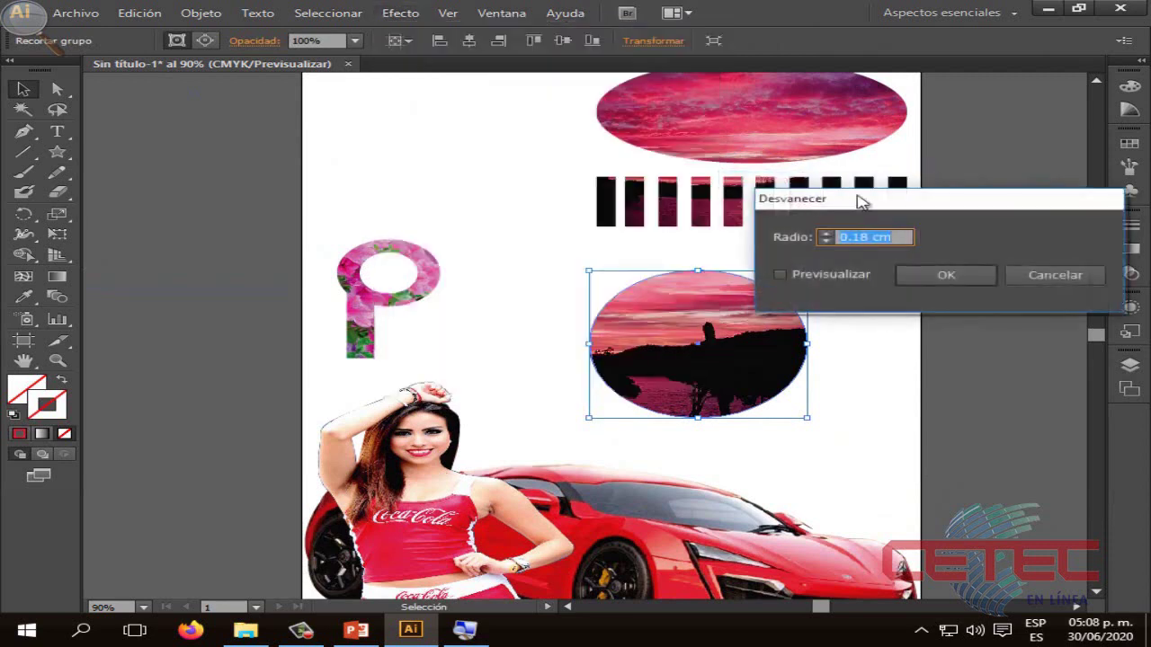
pyautogui.moveTo(861, 200); pyautogui.dragTo(708, 132)
pyautogui.click(620, 208)
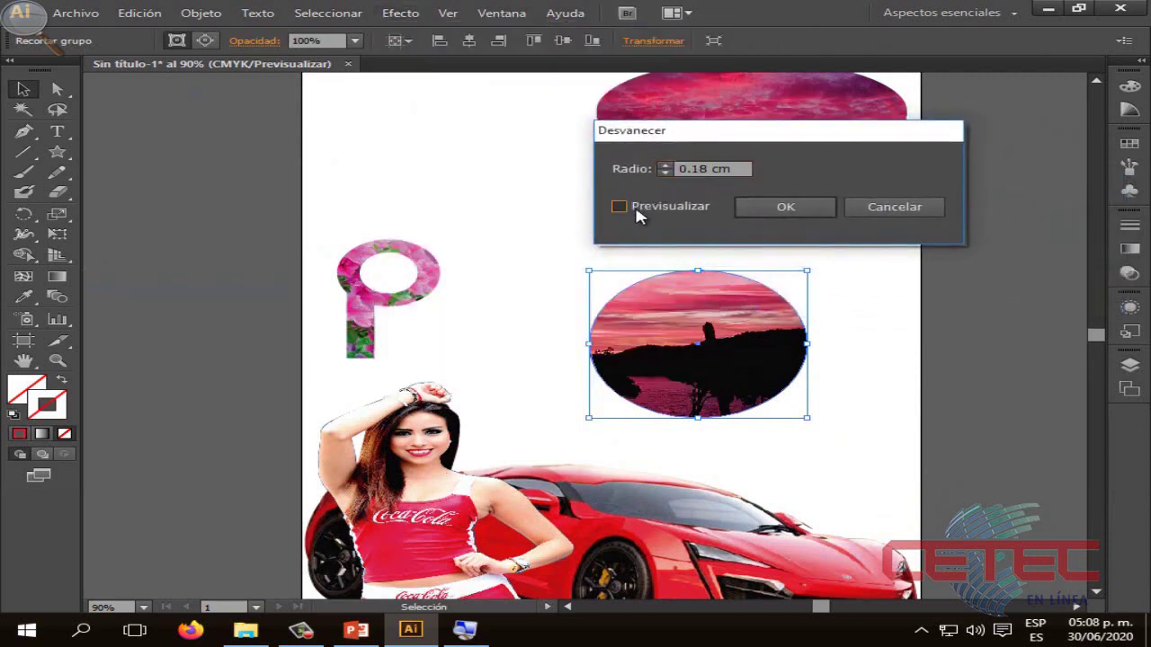
pyautogui.click(666, 166)
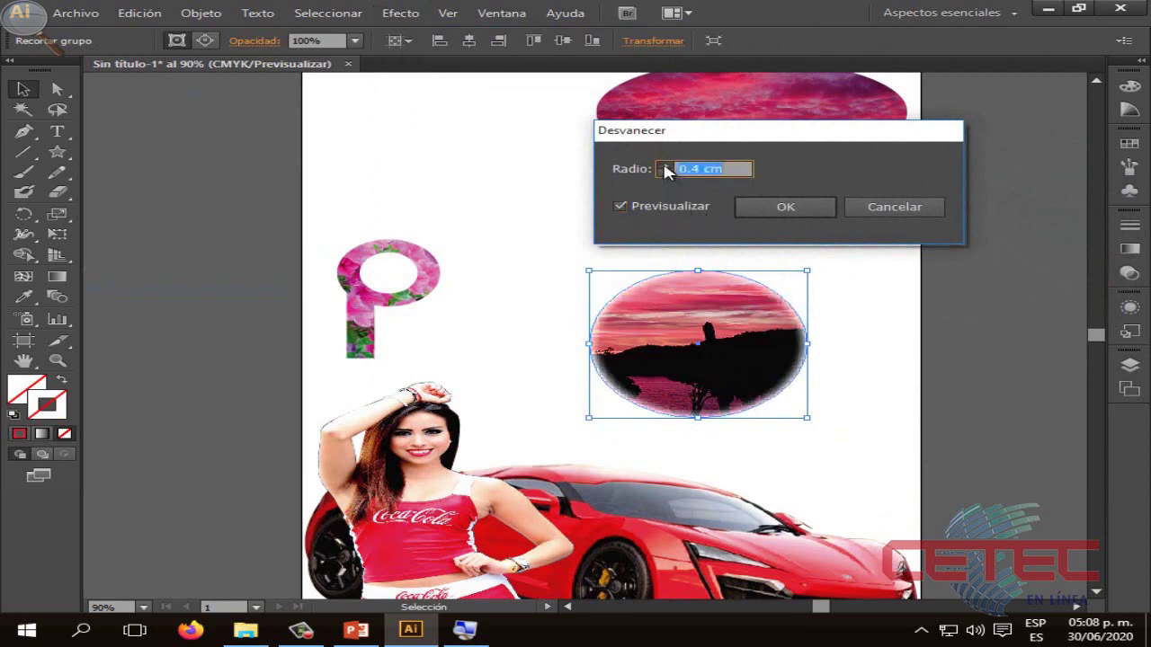
pyautogui.click(666, 166)
pyautogui.click(665, 167)
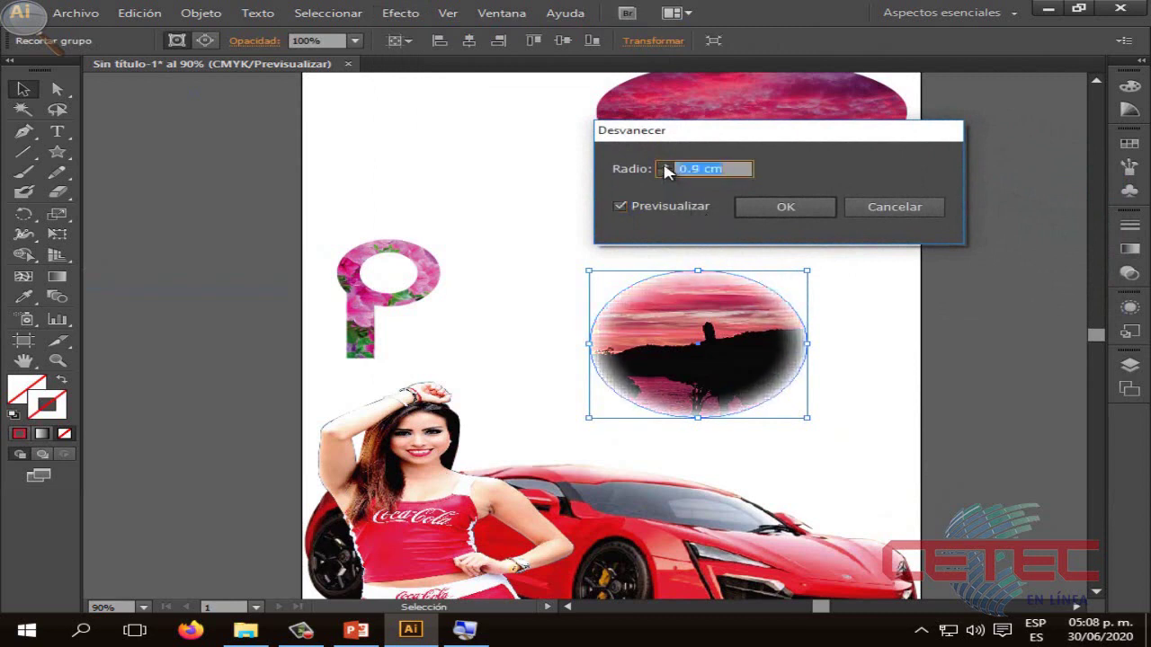
pyautogui.click(665, 166)
pyautogui.click(665, 166)
pyautogui.press('Up')
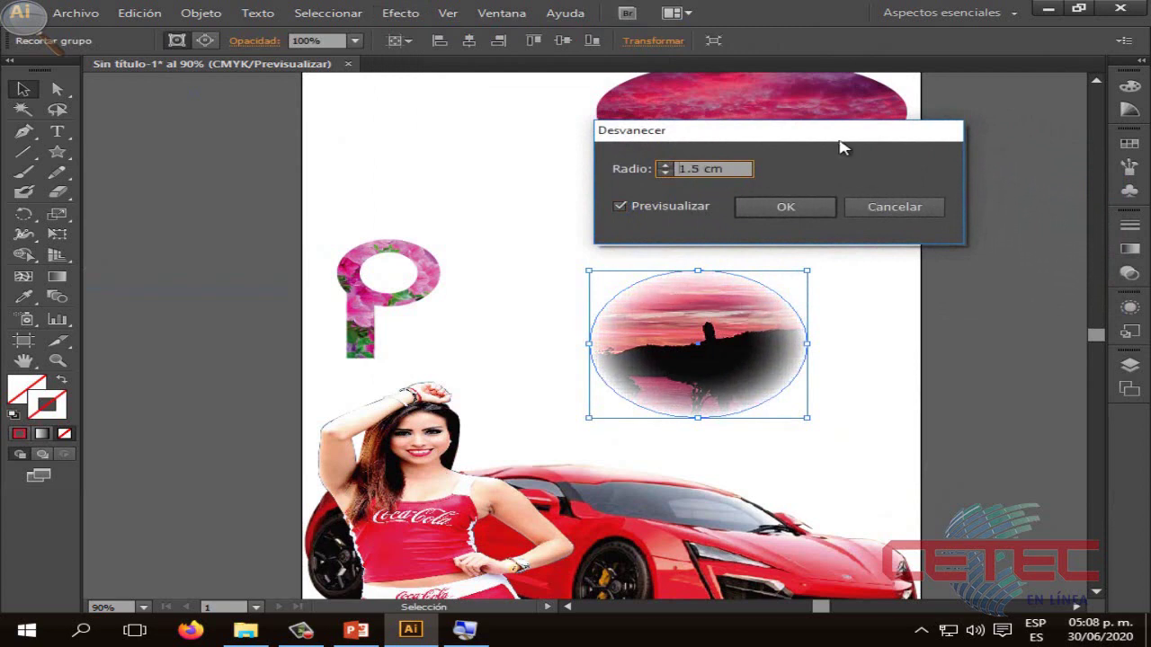
pyautogui.moveTo(840, 135); pyautogui.dragTo(799, 121)
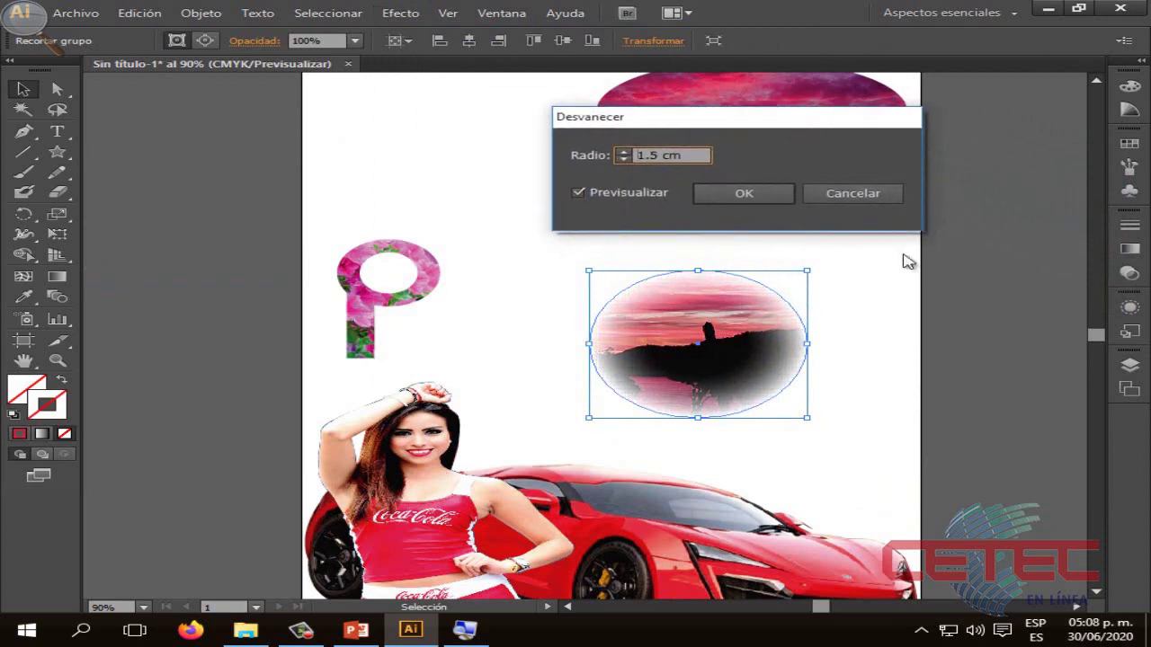
pyautogui.click(624, 151)
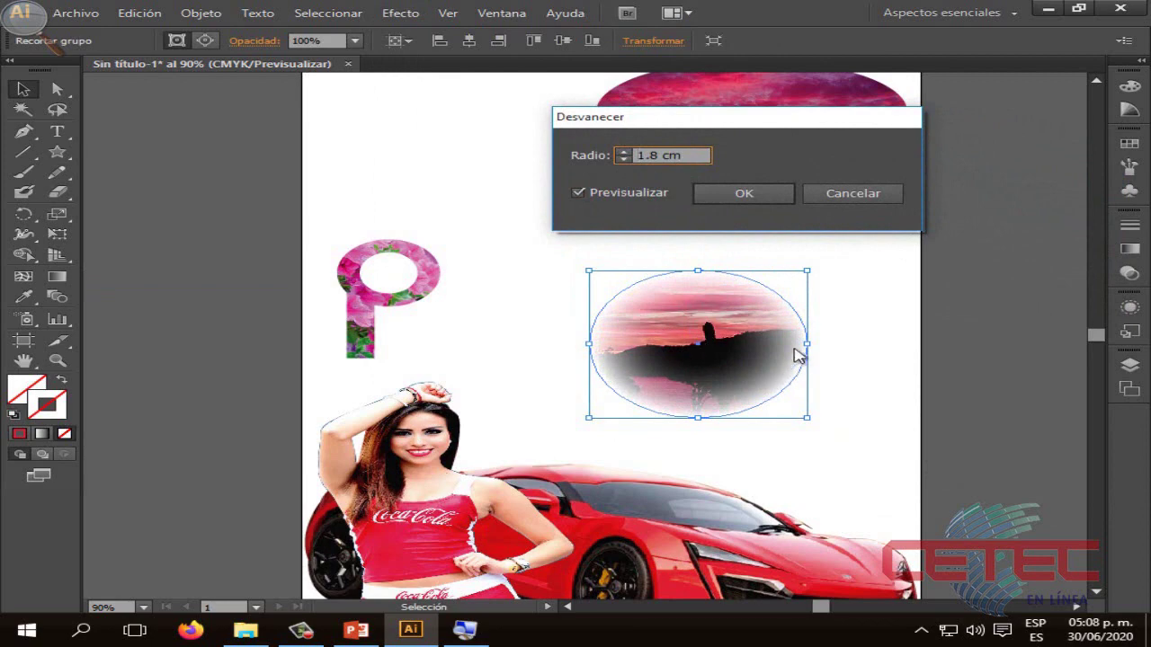
pyautogui.click(822, 194)
# Step: Advance the slideshow from slide 17 to slide 18 on Garabatear
pyautogui.click(357, 633)
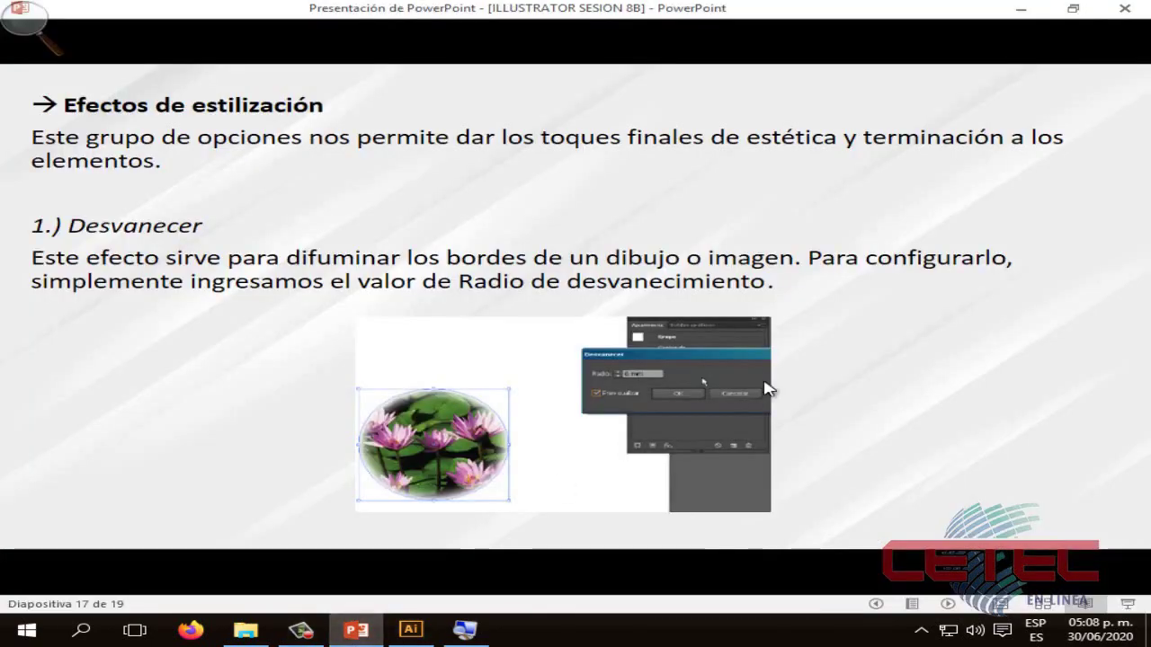
pyautogui.click(795, 378)
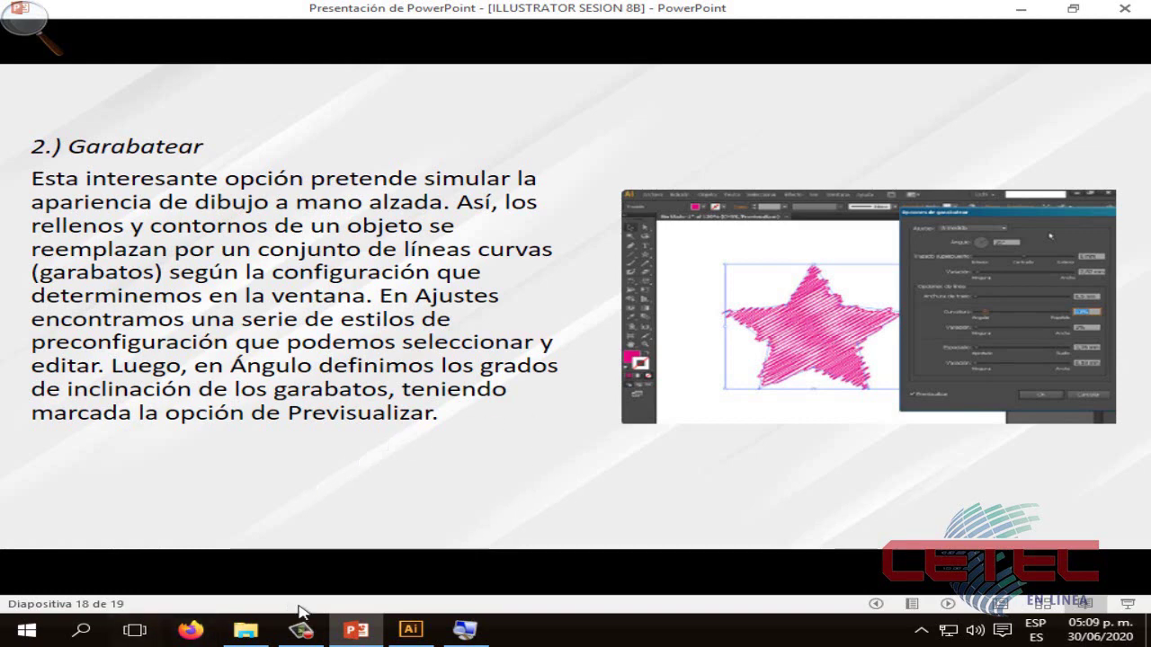
pyautogui.click(410, 630)
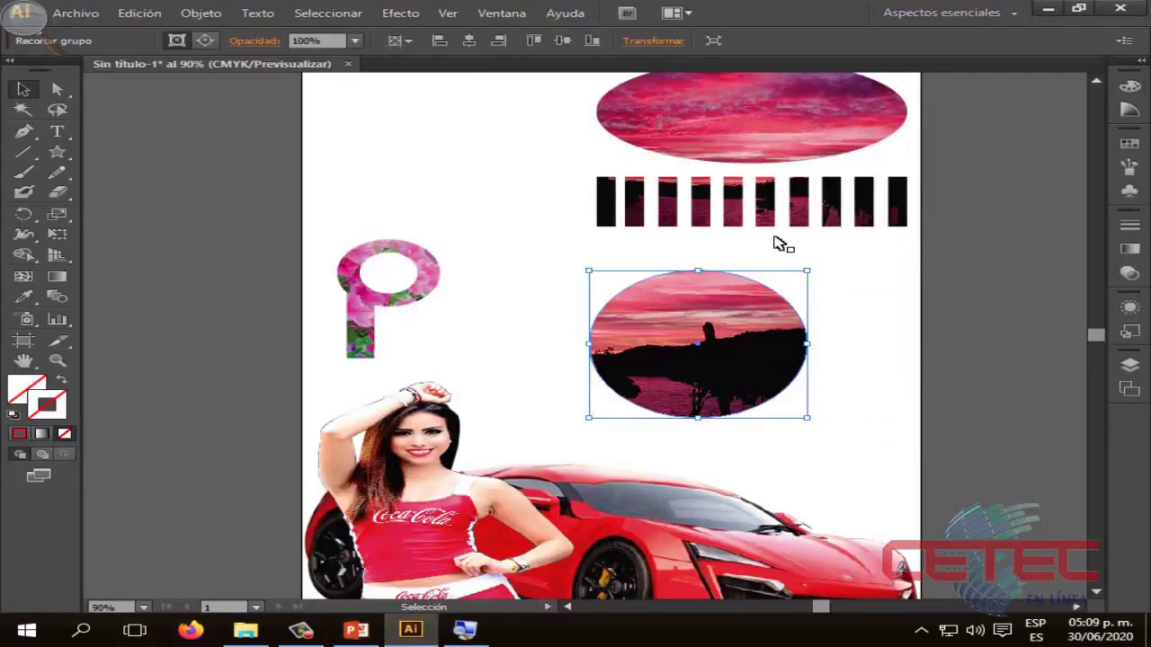
pyautogui.click(401, 13)
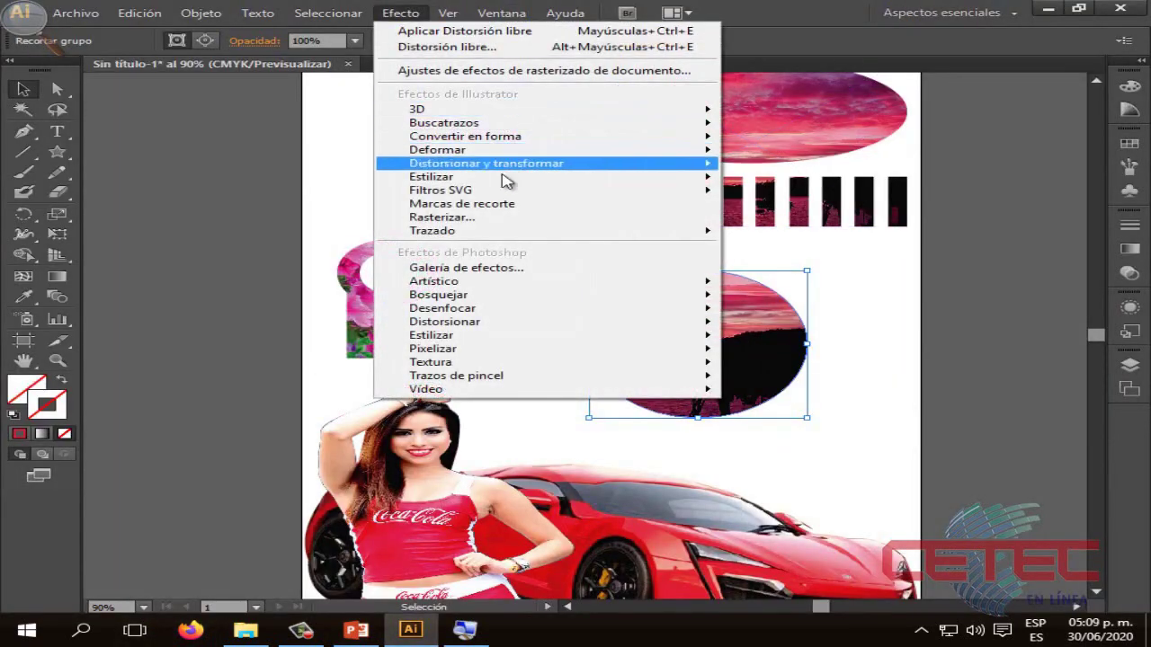
pyautogui.moveTo(432, 176)
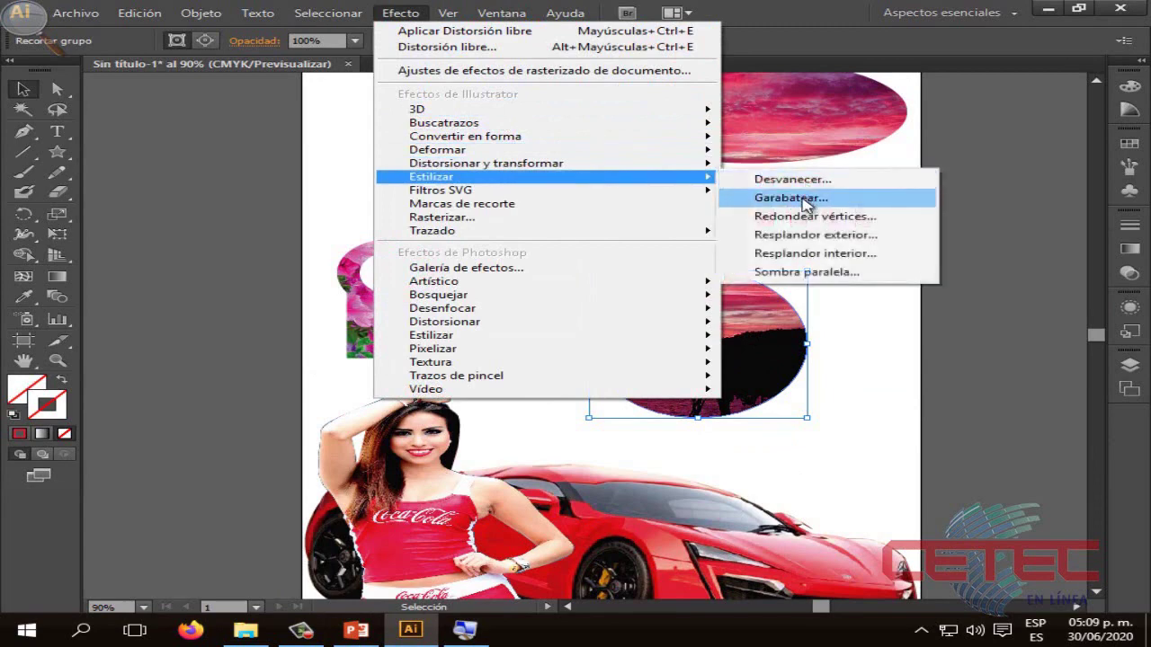
pyautogui.click(791, 198)
pyautogui.moveTo(823, 81)
pyautogui.mouseDown()
pyautogui.moveTo(207, 103)
pyautogui.moveTo(141, 89)
pyautogui.mouseUp()
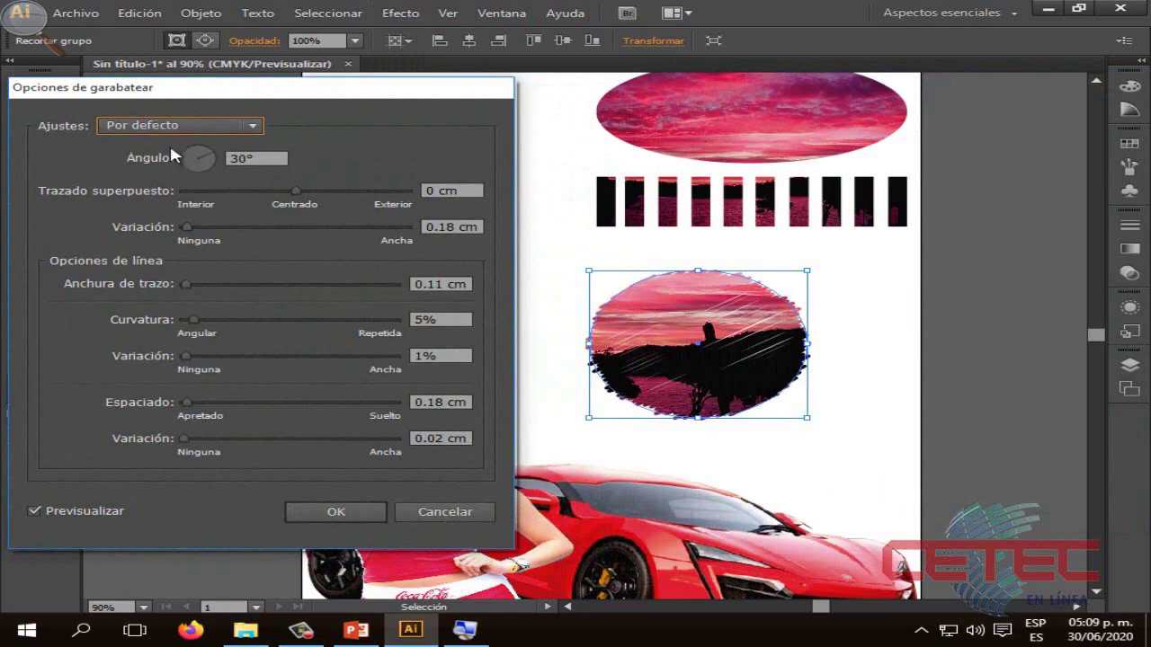
pyautogui.moveTo(216, 160)
pyautogui.mouseDown()
pyautogui.moveTo(193, 161)
pyautogui.moveTo(216, 155)
pyautogui.mouseUp()
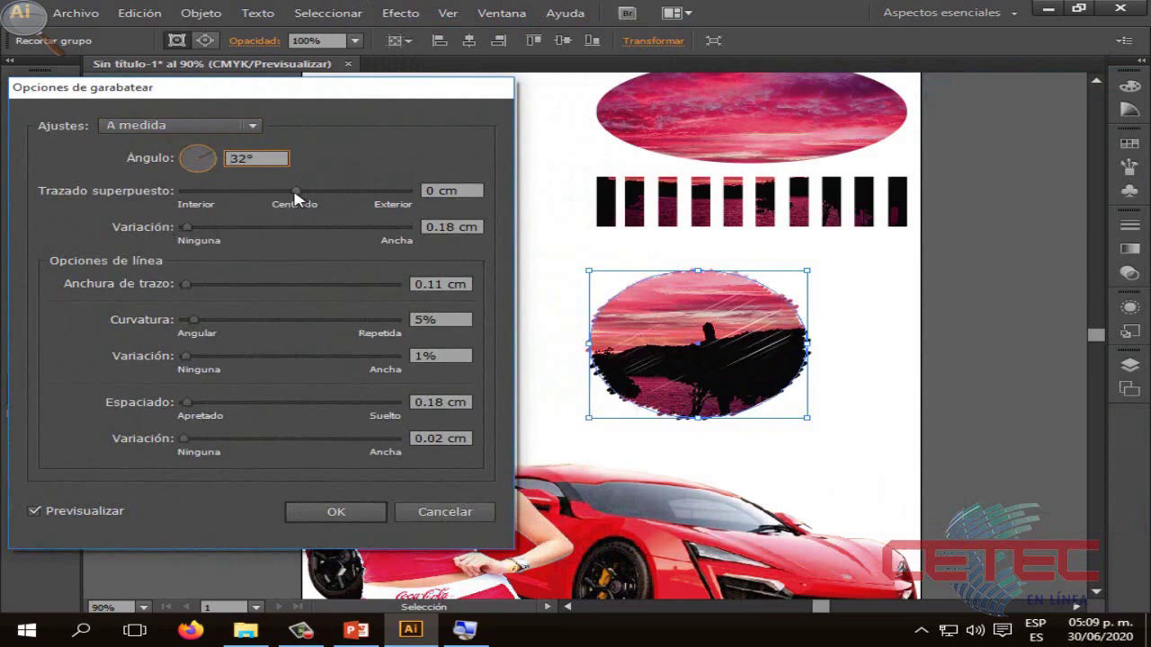
pyautogui.moveTo(297, 197); pyautogui.dragTo(185, 192)
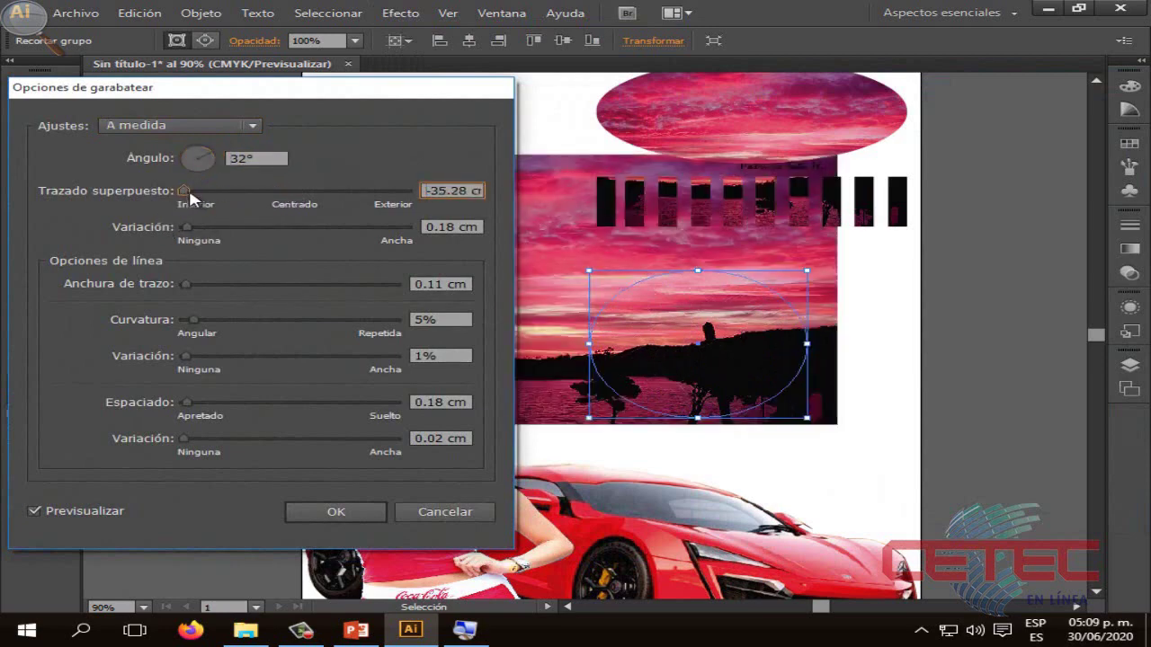
pyautogui.moveTo(192, 196)
pyautogui.mouseDown()
pyautogui.moveTo(407, 199)
pyautogui.moveTo(300, 201)
pyautogui.mouseUp()
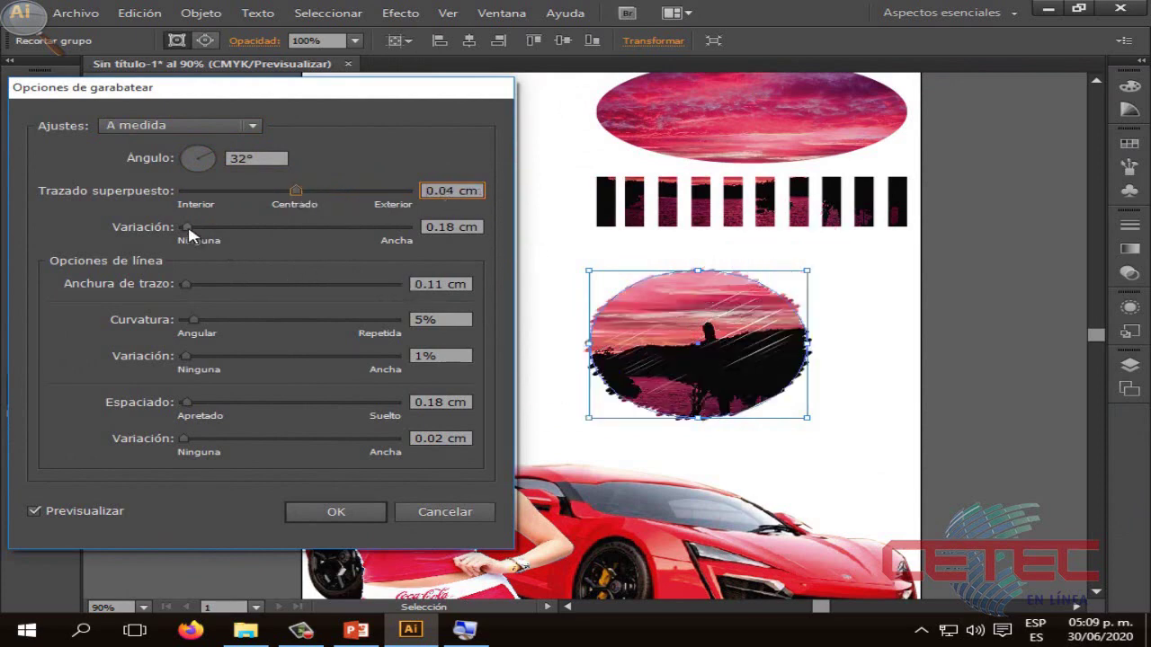
pyautogui.moveTo(190, 235)
pyautogui.mouseDown()
pyautogui.moveTo(244, 231)
pyautogui.moveTo(170, 234)
pyautogui.moveTo(393, 235)
pyautogui.moveTo(176, 232)
pyautogui.mouseUp()
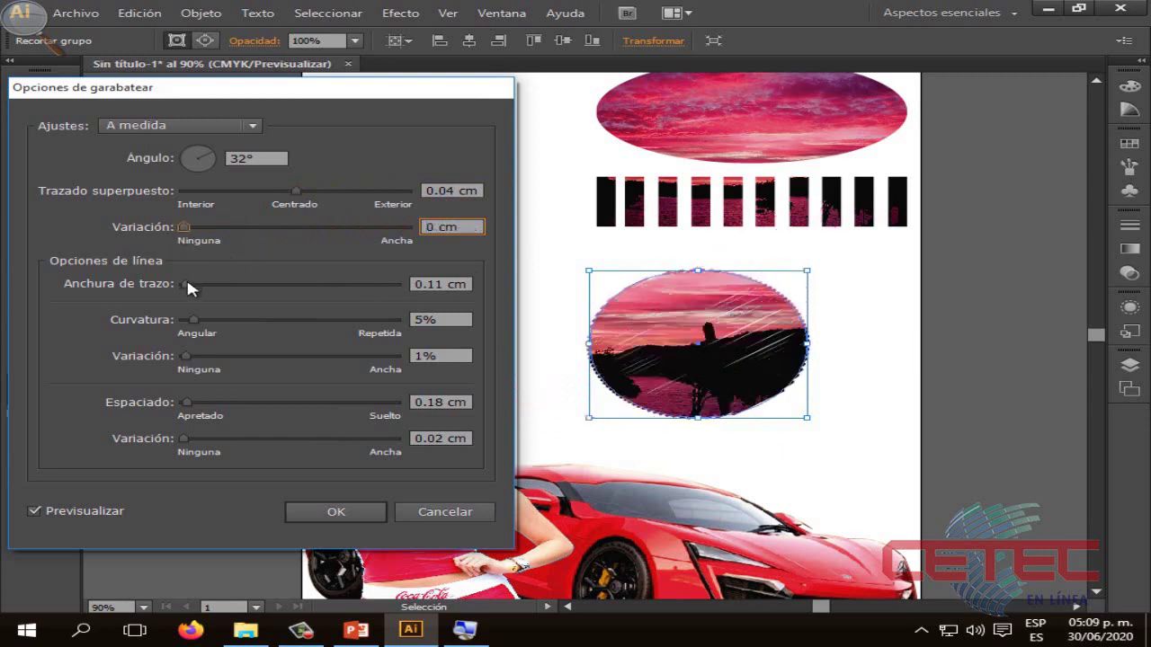
pyautogui.moveTo(186, 285)
pyautogui.mouseDown()
pyautogui.moveTo(398, 286)
pyautogui.moveTo(214, 286)
pyautogui.mouseUp()
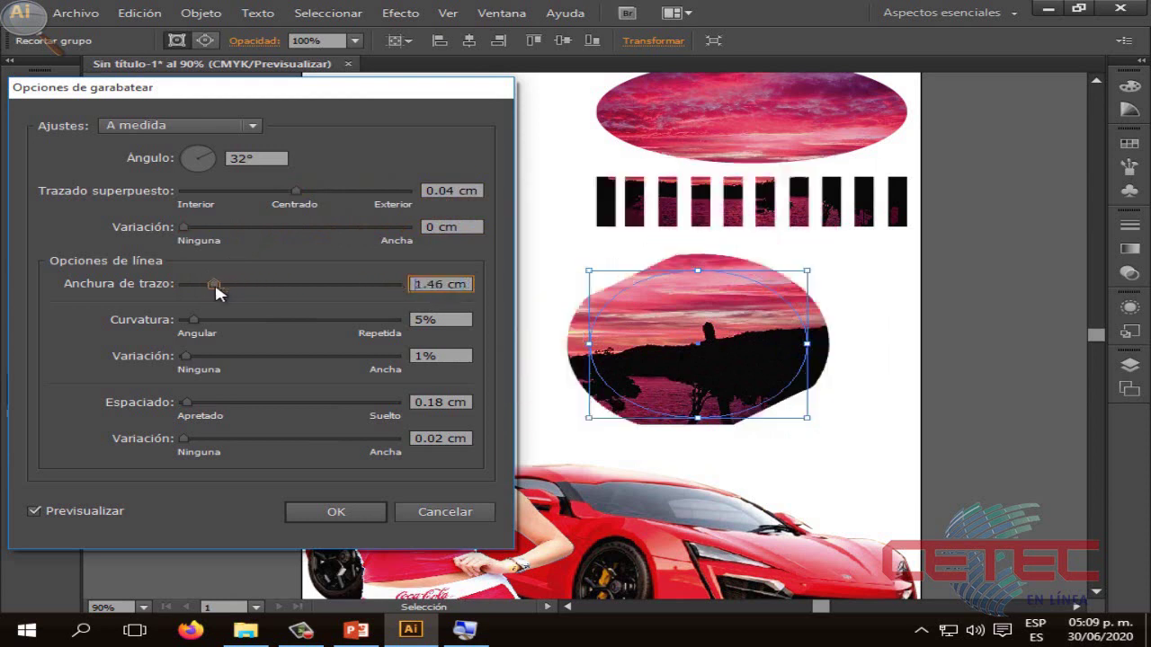
pyautogui.moveTo(214, 284); pyautogui.dragTo(191, 284)
pyautogui.moveTo(193, 319)
pyautogui.mouseDown()
pyautogui.moveTo(217, 319)
pyautogui.moveTo(186, 320)
pyautogui.mouseUp()
pyautogui.moveTo(189, 322)
pyautogui.mouseDown()
pyautogui.moveTo(207, 358)
pyautogui.moveTo(350, 360)
pyautogui.mouseUp()
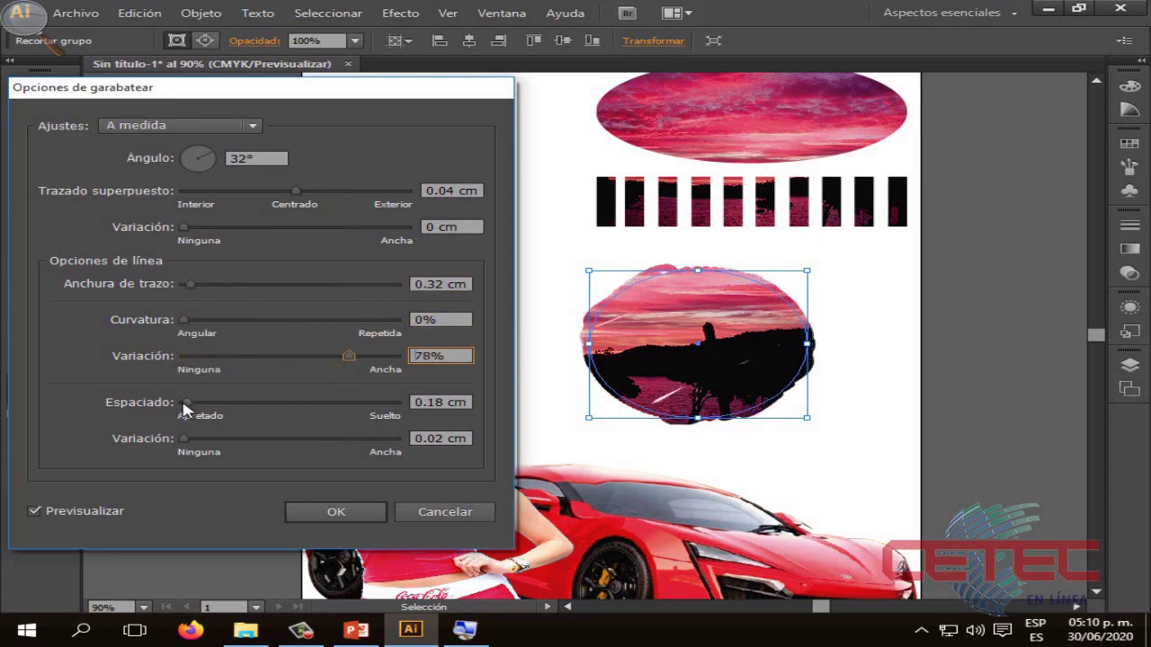
pyautogui.moveTo(184, 404)
pyautogui.mouseDown()
pyautogui.moveTo(221, 404)
pyautogui.moveTo(185, 403)
pyautogui.mouseUp()
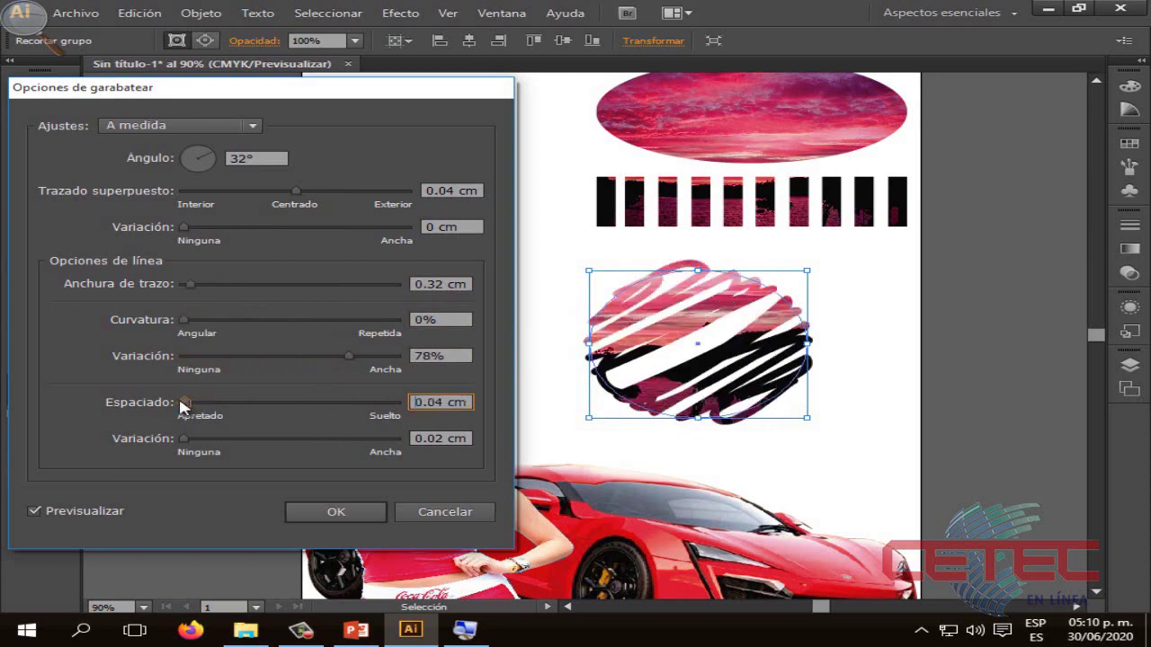
pyautogui.moveTo(203, 409); pyautogui.dragTo(180, 404)
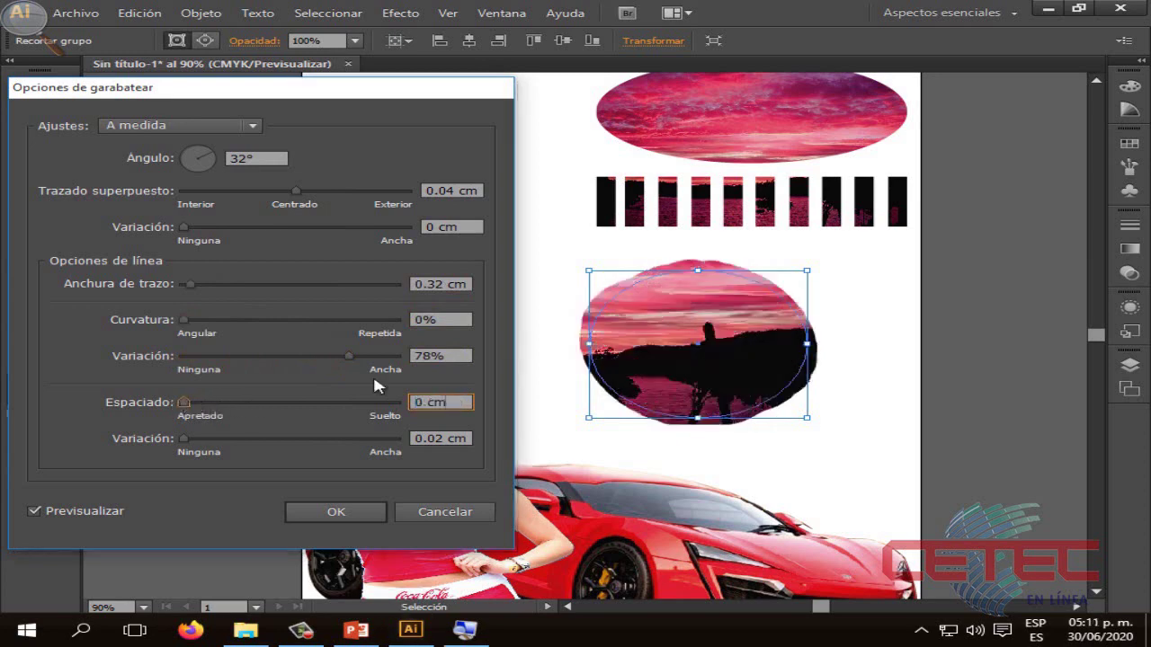
pyautogui.click(466, 511)
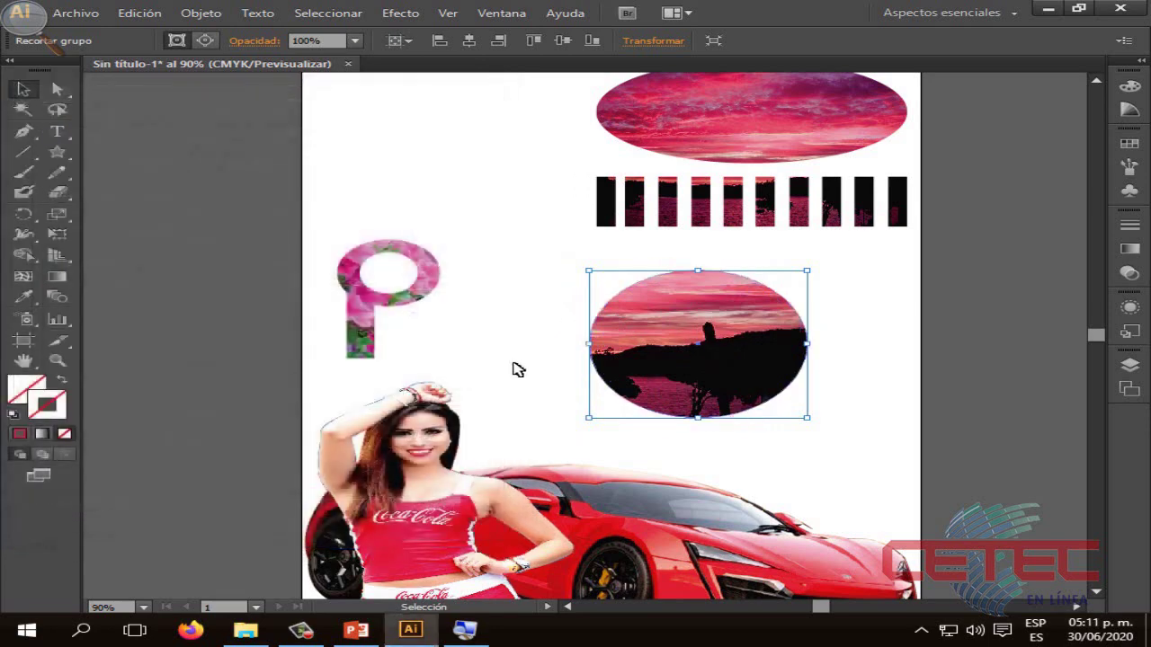
pyautogui.click(517, 370)
# Step: Advance the slideshow from slide 18 to slide 19, Ventana Transparencia
pyautogui.click(356, 630)
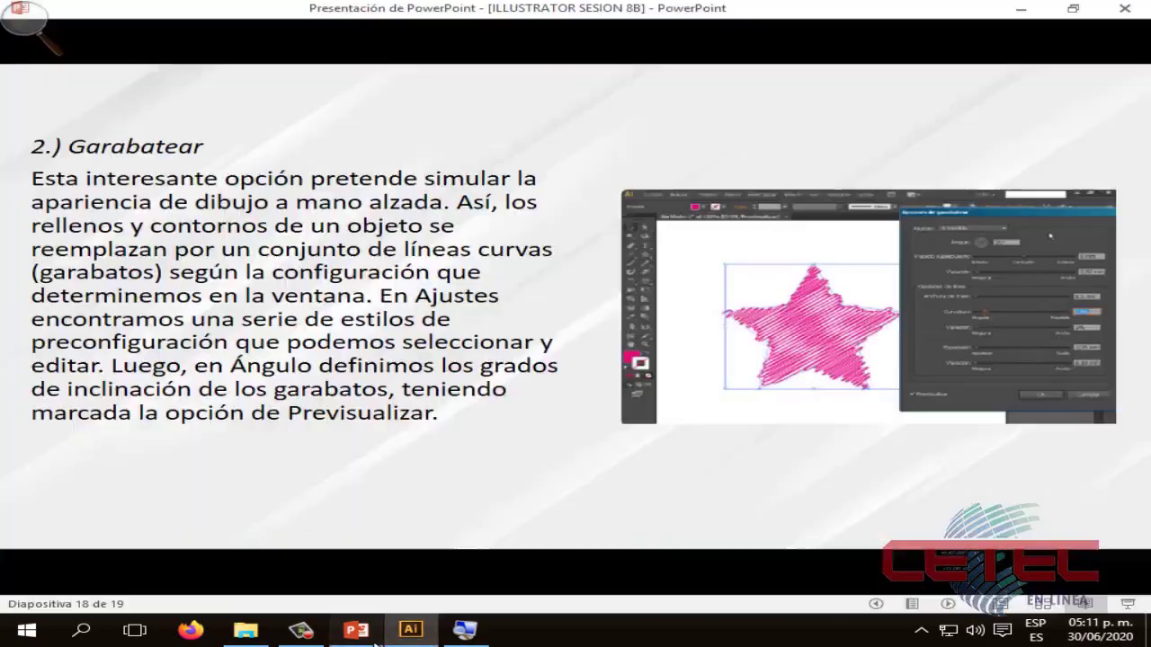
pyautogui.click(565, 400)
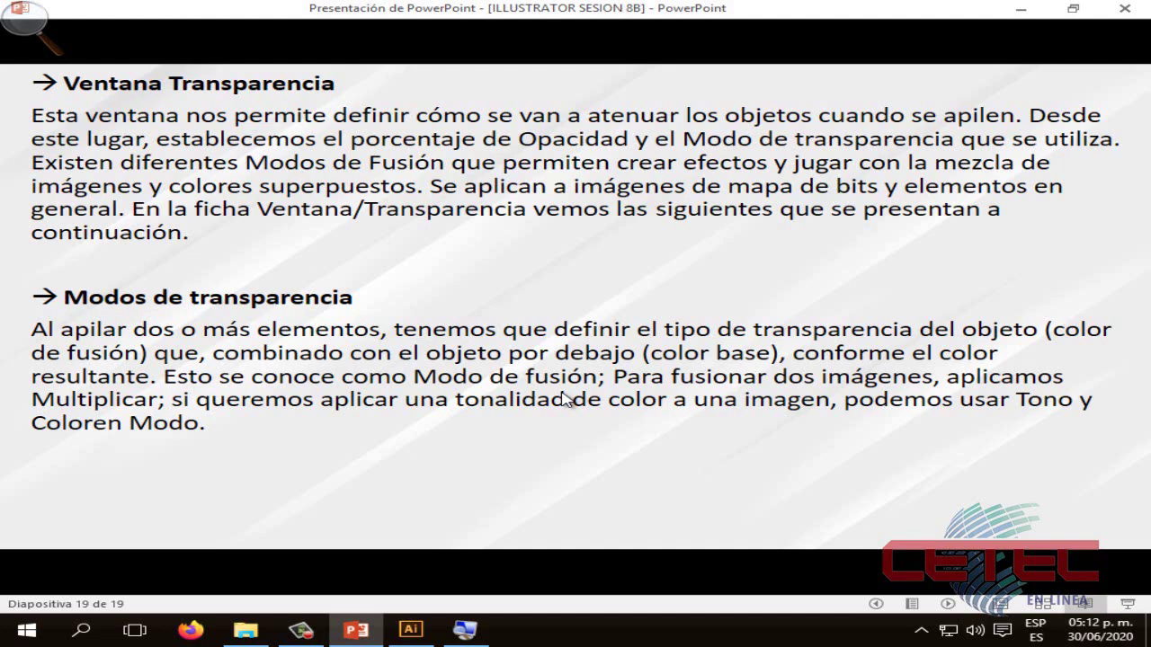
# Step: Add a new layer Capa 4 at the bottom of the stack and hide the Capa 1 artwork
pyautogui.click(410, 629)
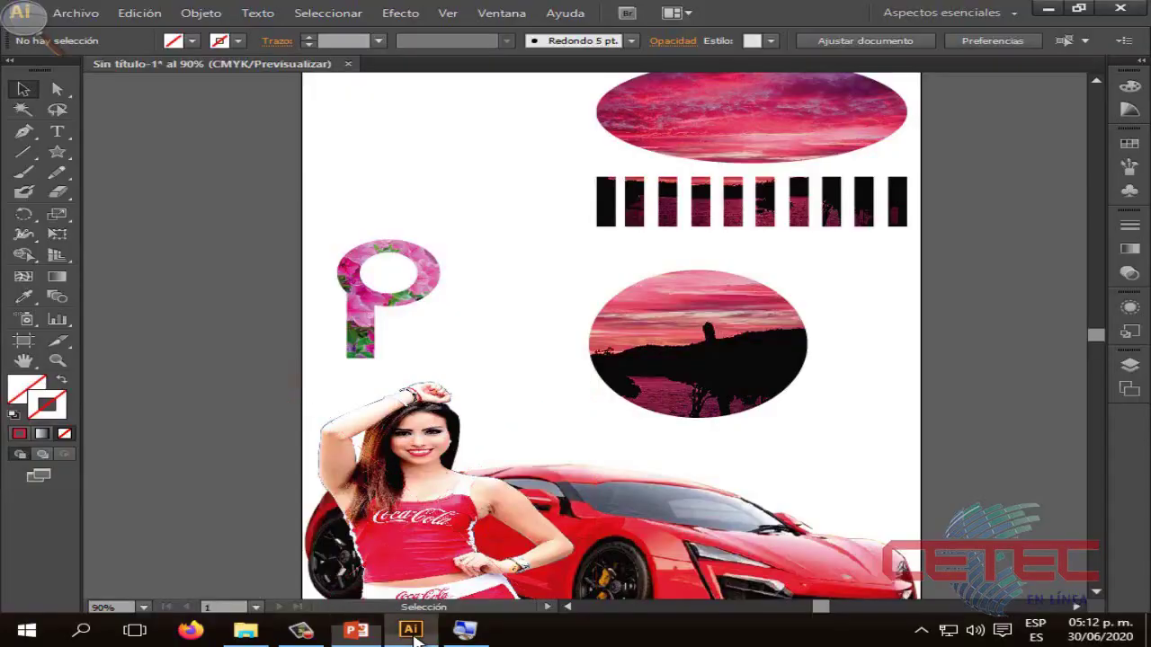
pyautogui.click(1129, 366)
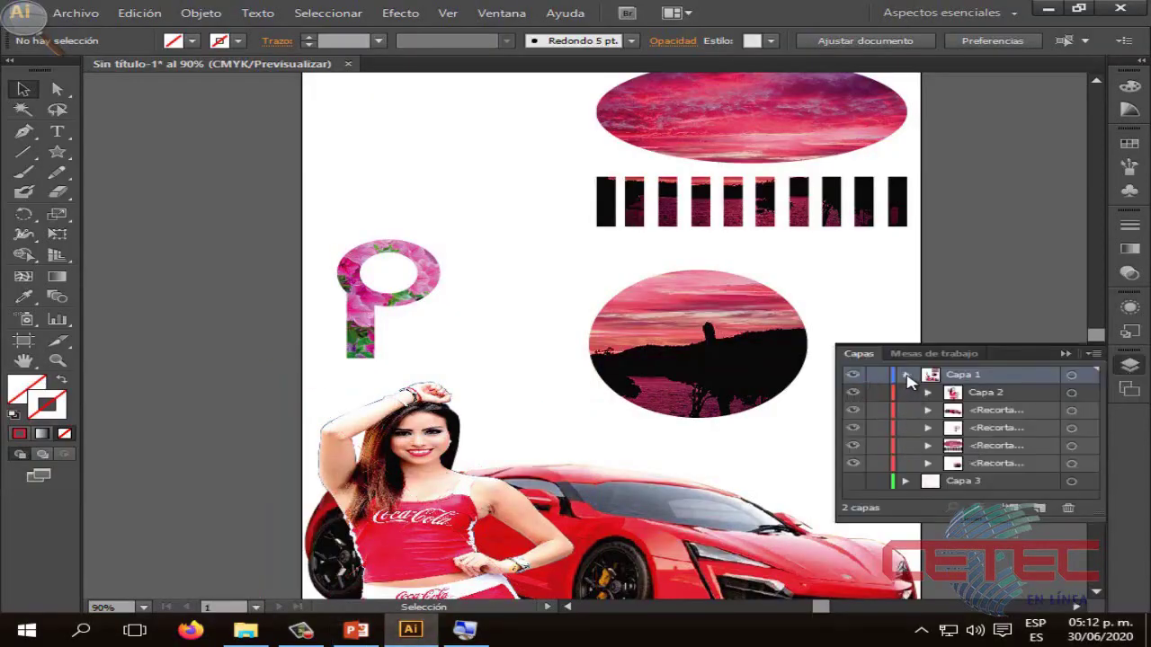
pyautogui.click(906, 375)
pyautogui.click(1039, 508)
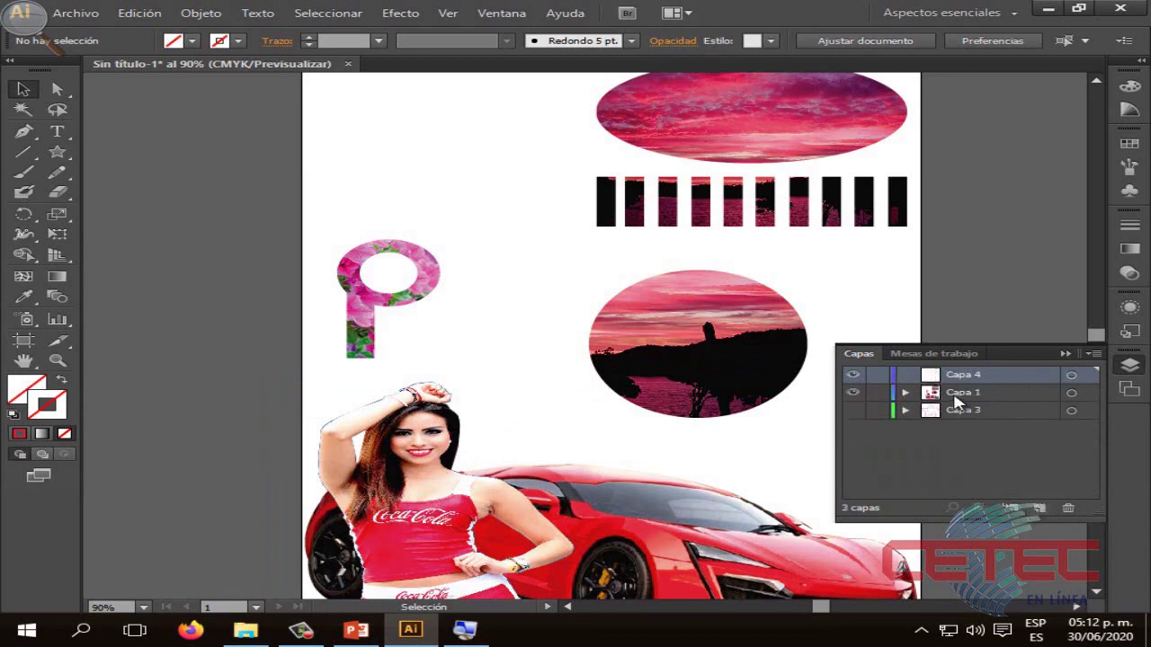
pyautogui.moveTo(959, 376); pyautogui.dragTo(966, 435)
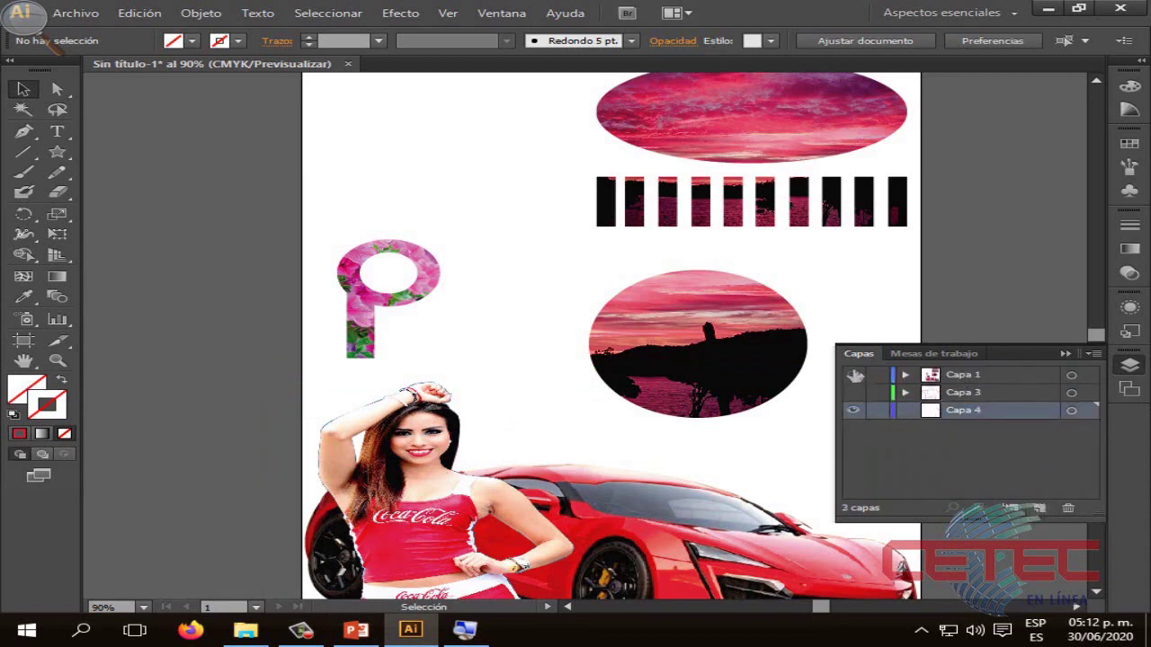
pyautogui.click(854, 376)
pyautogui.click(1064, 353)
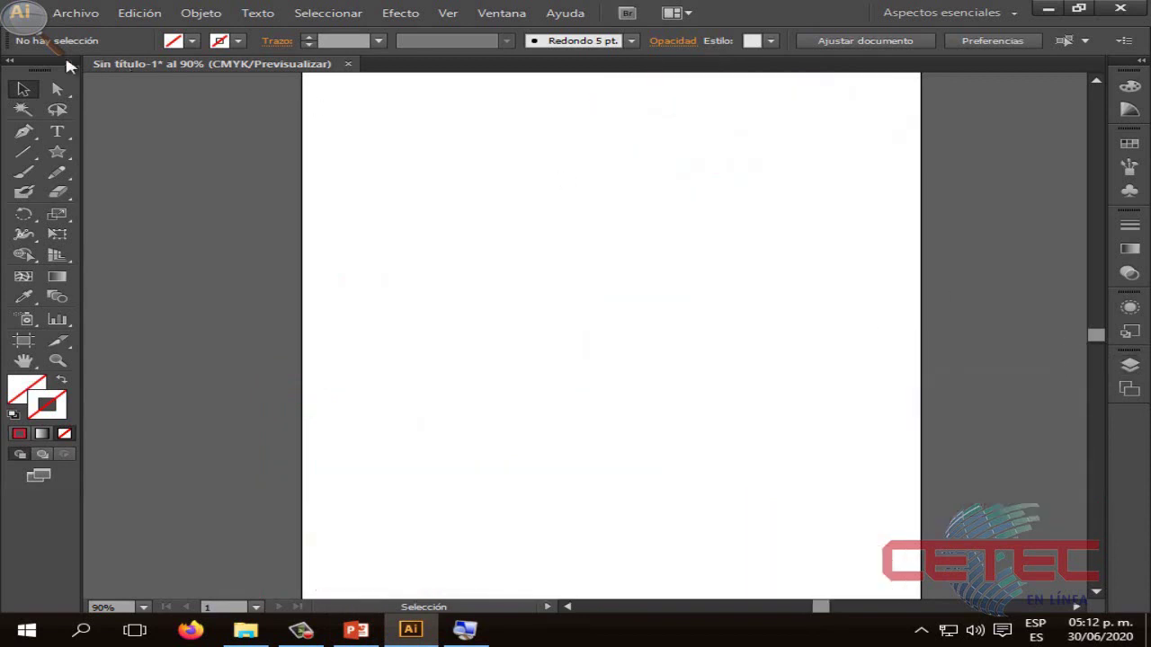
# Step: Place the red sports car image IMAGEN 8 on the artboard
pyautogui.click(81, 12)
pyautogui.click(134, 286)
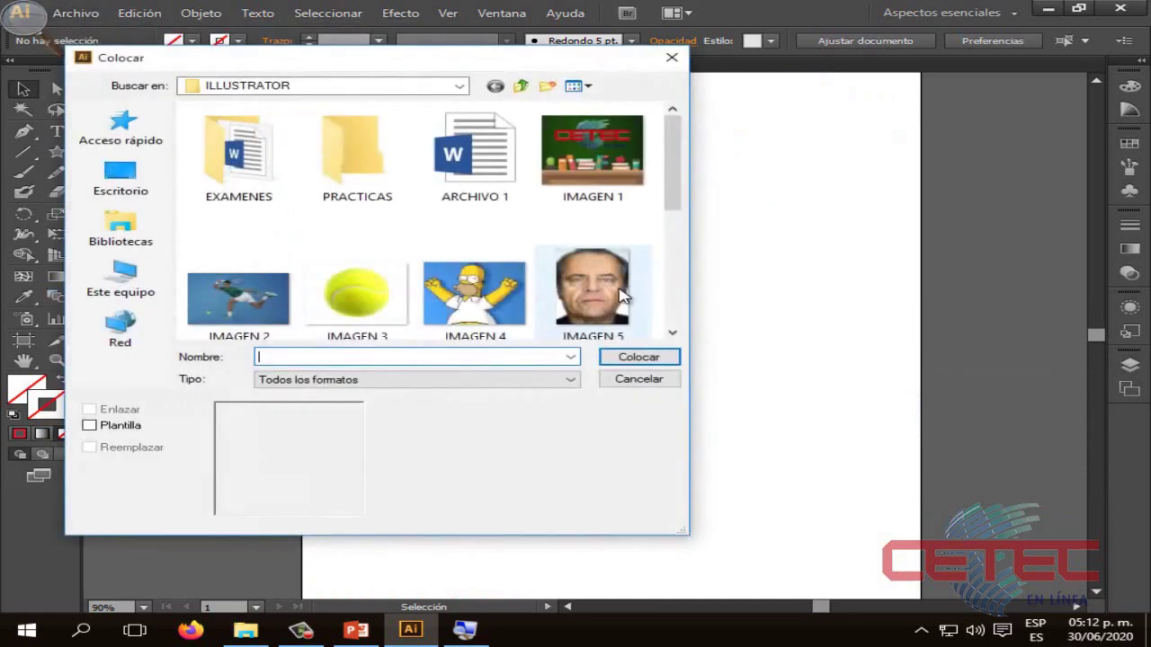
pyautogui.scroll(-2, 663, 192)
pyautogui.click(503, 265)
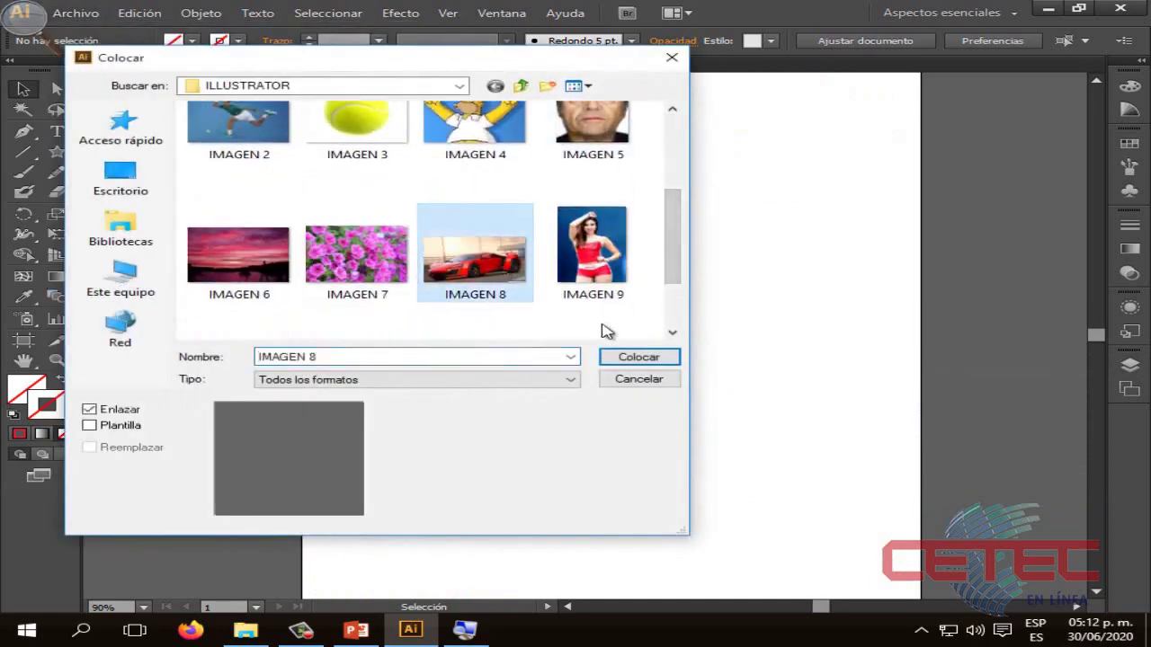
pyautogui.click(639, 357)
pyautogui.moveTo(595, 233); pyautogui.dragTo(622, 214)
# Step: Enlarge the car image to about 19.62 cm wide and move it near the top
pyautogui.click(614, 439)
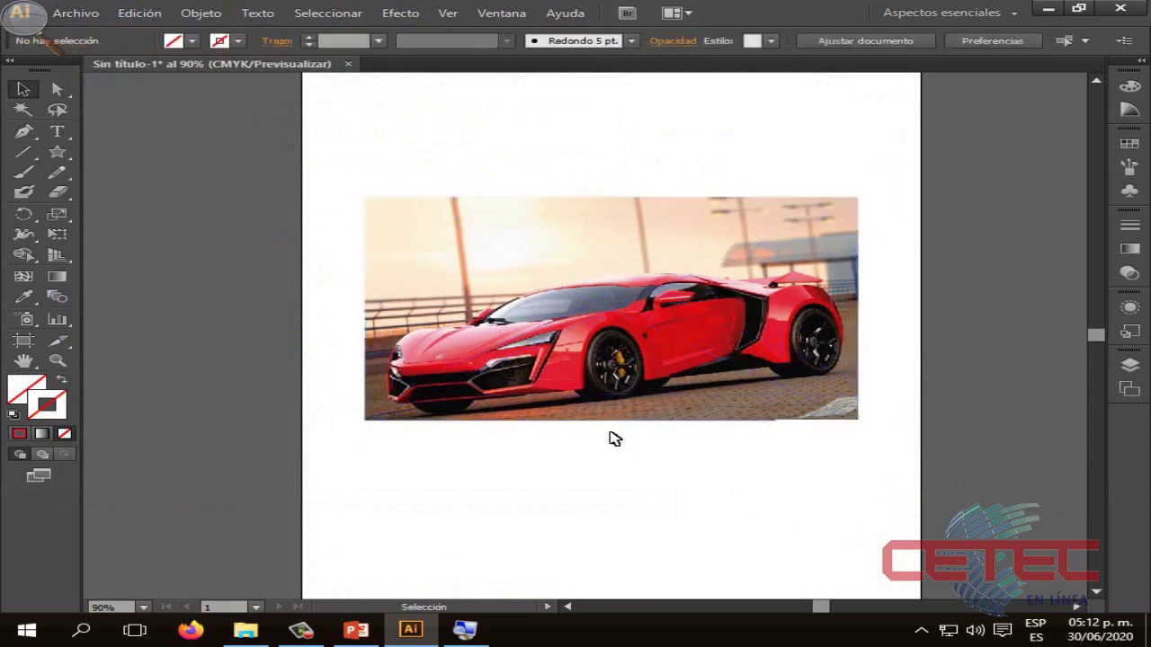
pyautogui.click(665, 364)
pyautogui.moveTo(858, 420); pyautogui.dragTo(922, 451)
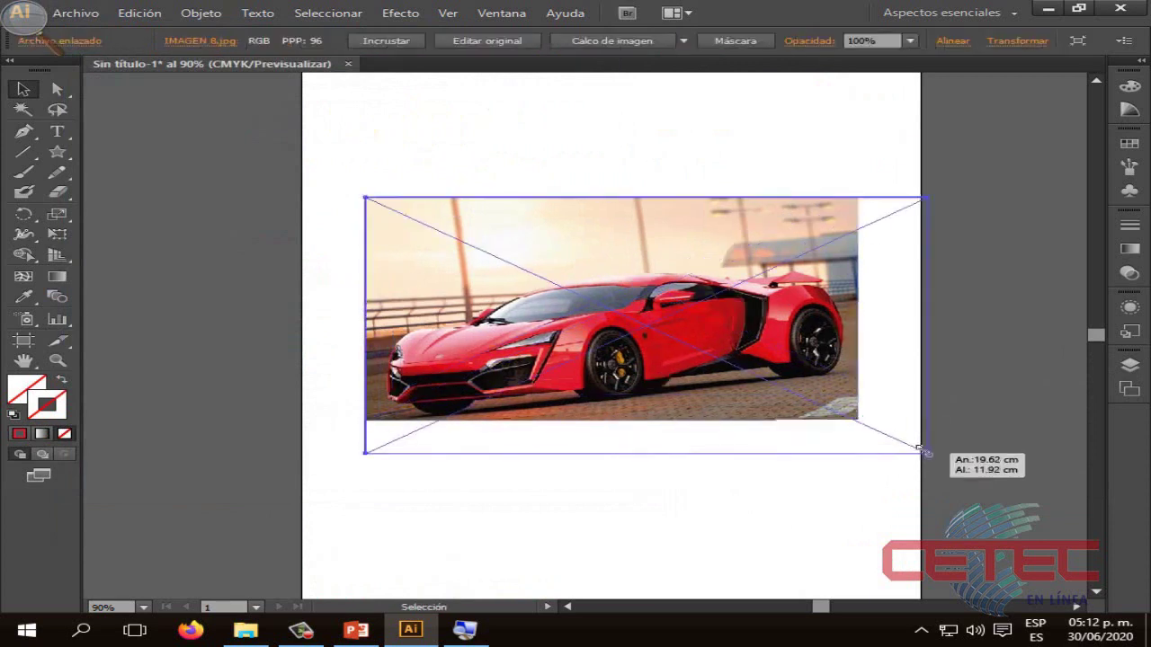
pyautogui.moveTo(814, 400); pyautogui.dragTo(786, 387)
pyautogui.click(783, 480)
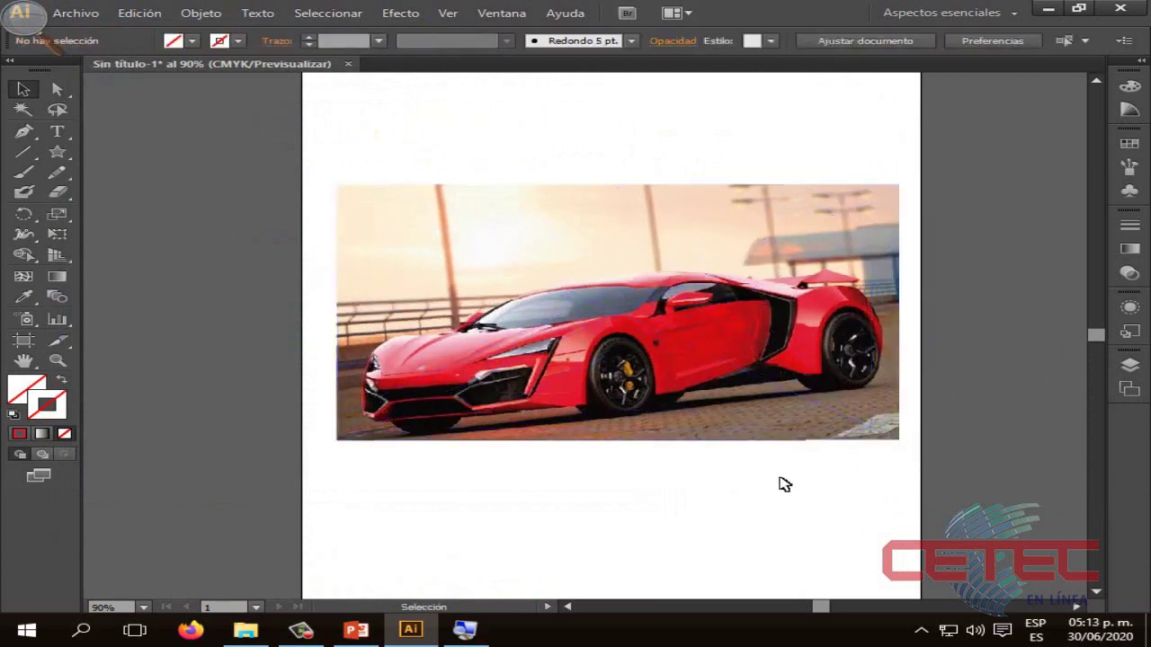
pyautogui.click(725, 385)
# Step: Draw an ellipse over the middle of the car image
pyautogui.click(639, 507)
pyautogui.moveTo(56, 152)
pyautogui.mouseDown()
pyautogui.moveTo(140, 208)
pyautogui.moveTo(139, 192)
pyautogui.mouseUp()
pyautogui.moveTo(500, 257); pyautogui.dragTo(725, 402)
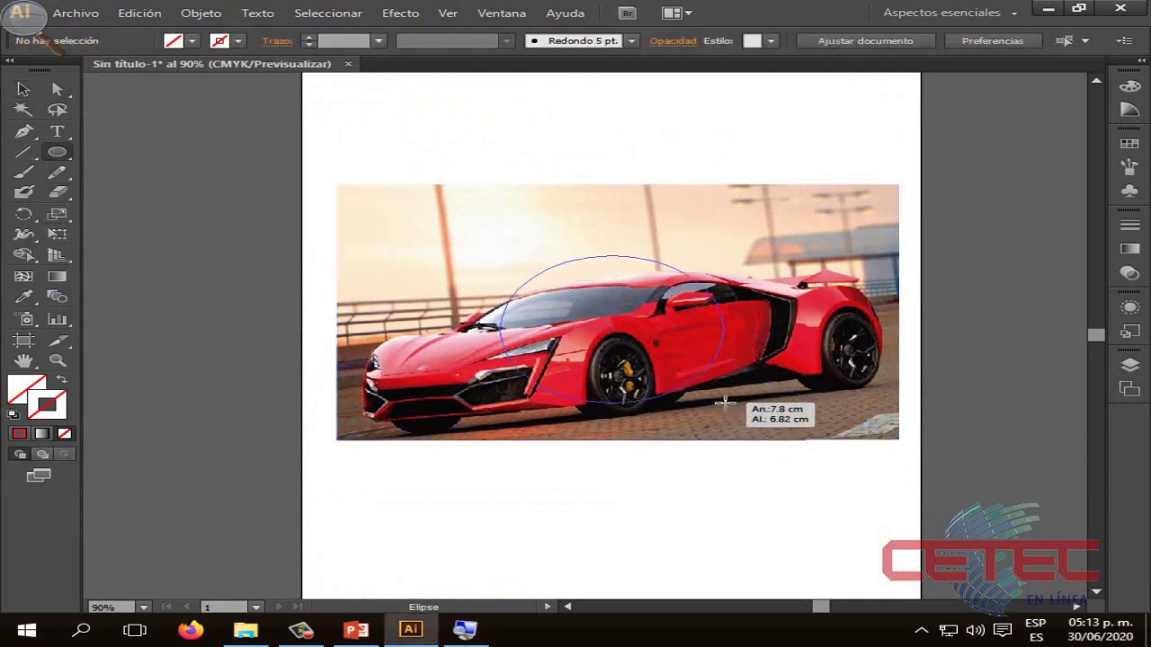
pyautogui.click(24, 89)
pyautogui.click(509, 389)
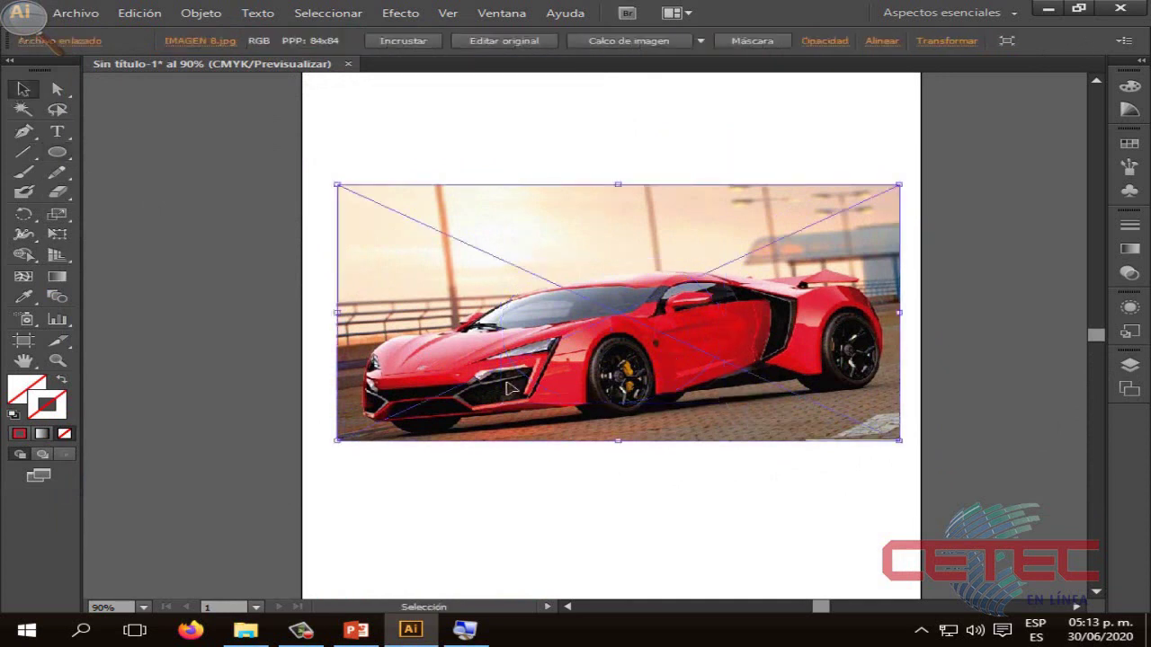
# Step: Fill the ellipse with bright yellow F4ED11, nudge it right, and select it with the car
pyautogui.click(551, 392)
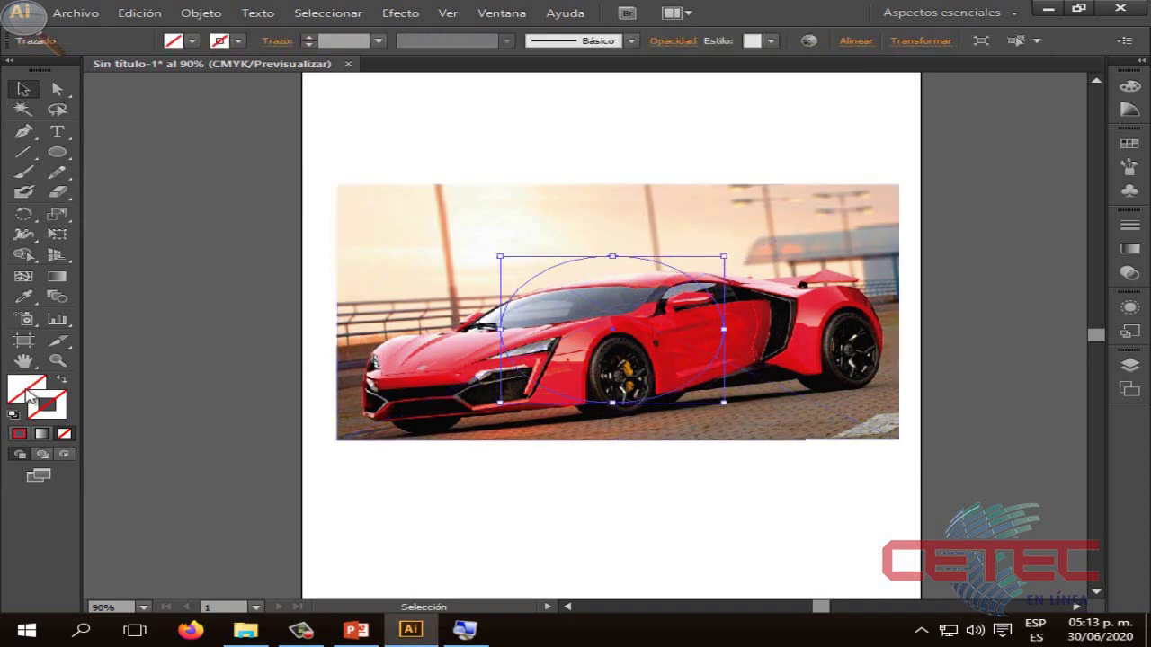
pyautogui.doubleClick(26, 392)
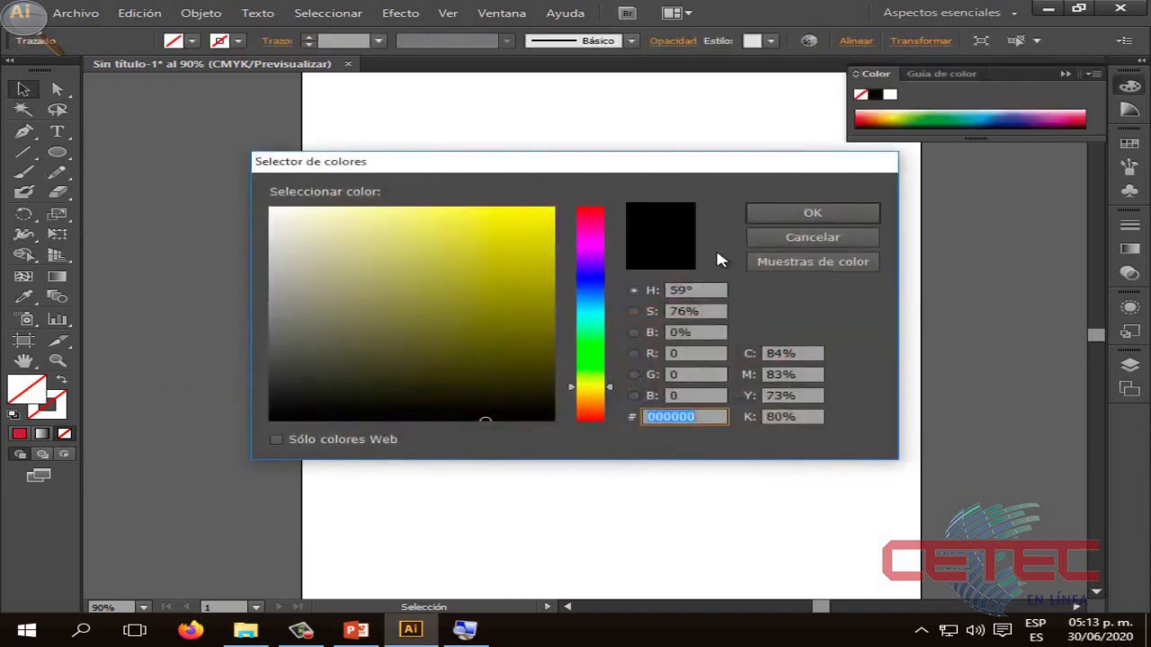
pyautogui.click(813, 213)
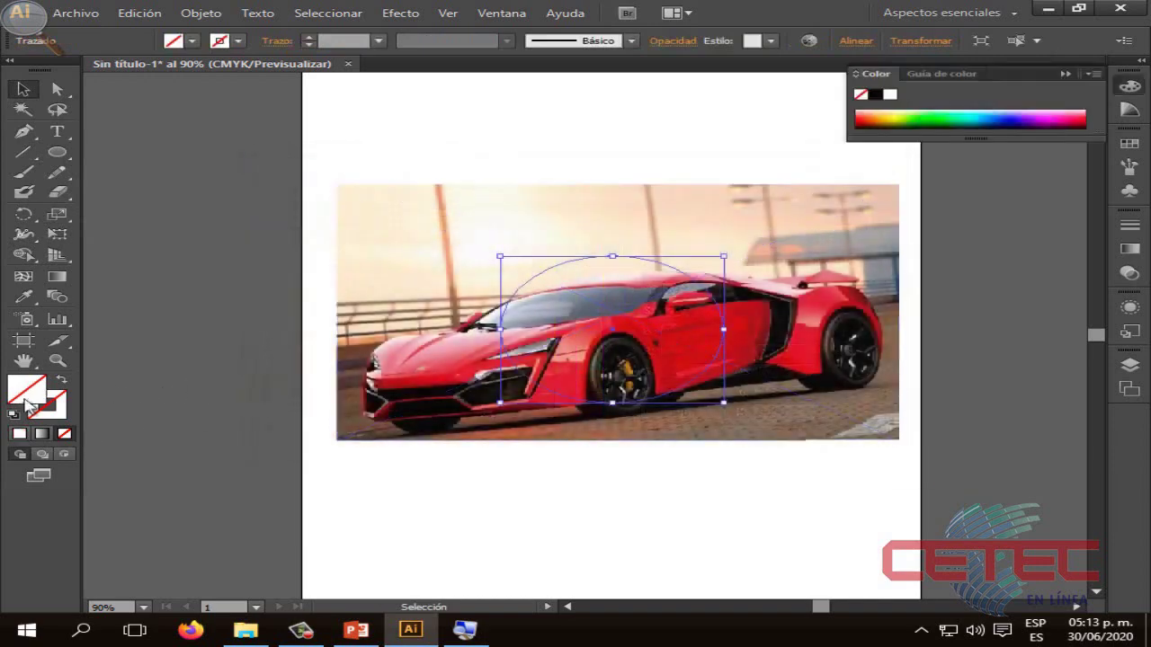
pyautogui.doubleClick(26, 401)
pyautogui.click(535, 216)
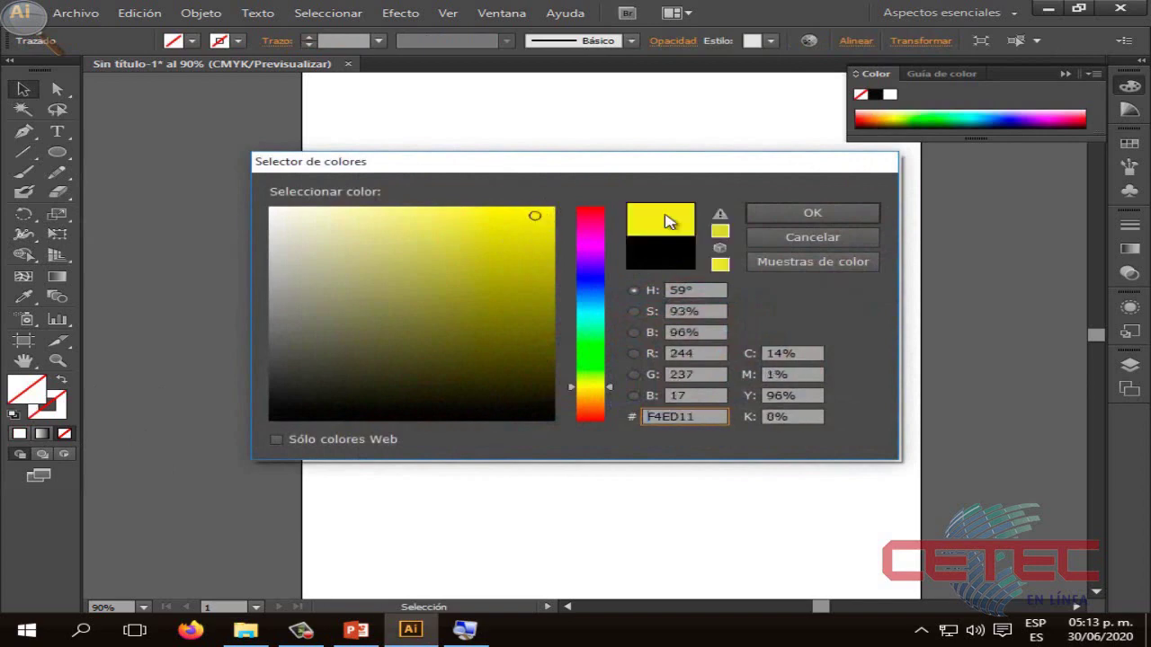
pyautogui.click(812, 213)
pyautogui.click(486, 577)
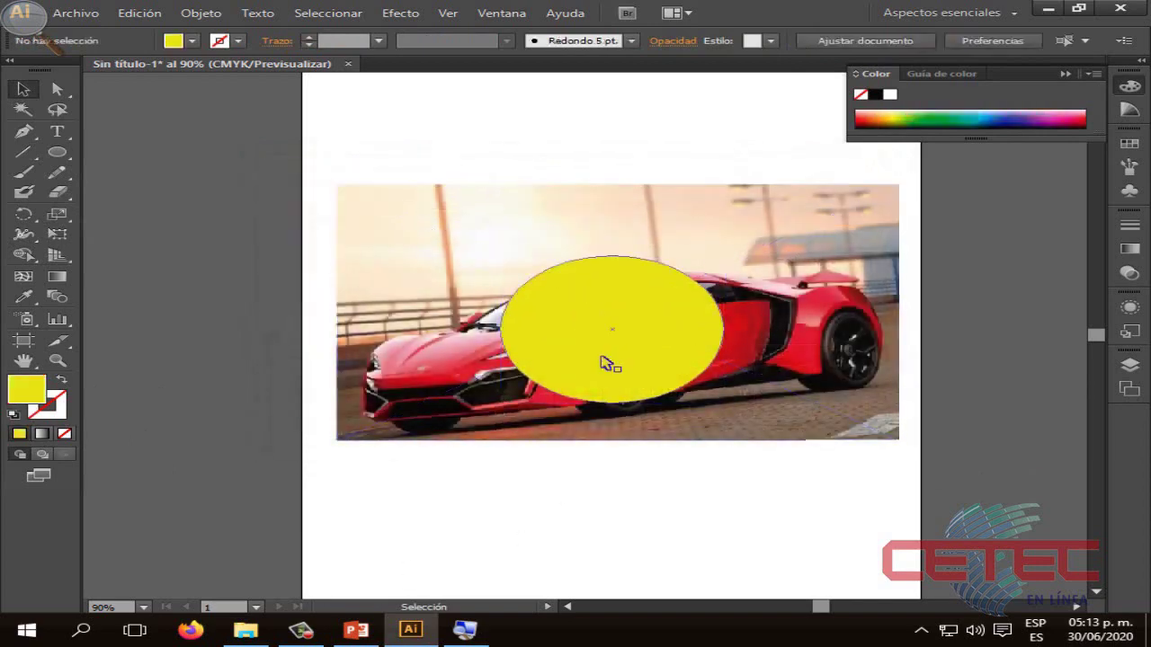
pyautogui.moveTo(611, 363); pyautogui.dragTo(617, 367)
pyautogui.moveTo(846, 518); pyautogui.dragTo(333, 121)
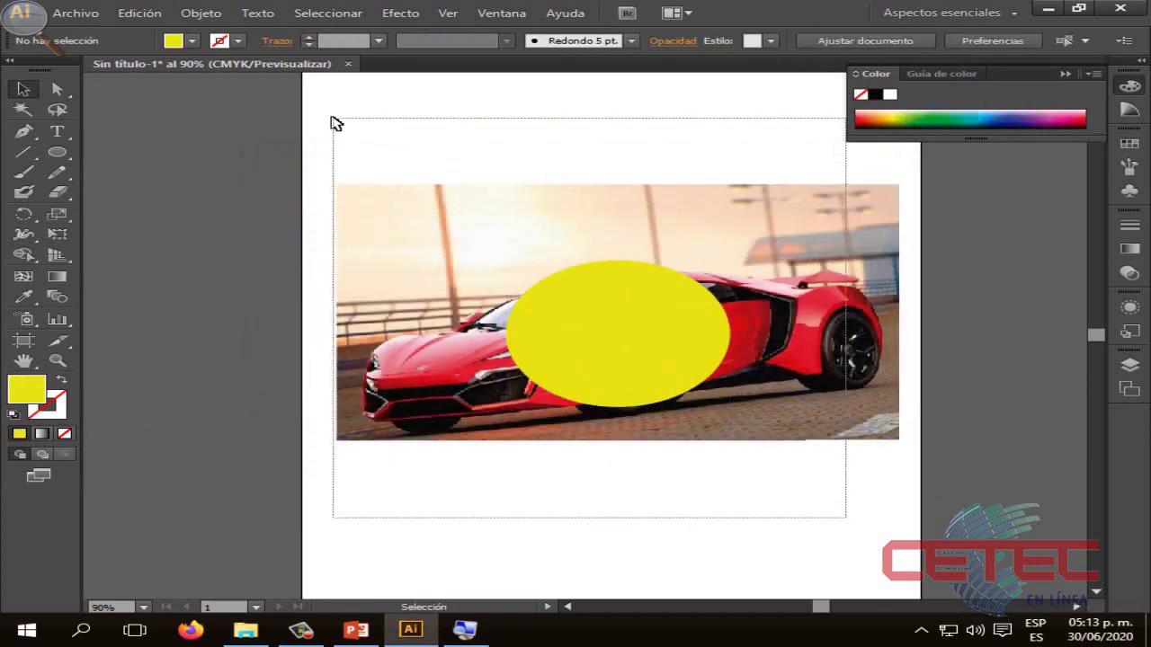
# Step: Try the Oscurecer blend mode in the Transparency panel and reposition the ellipse
pyautogui.click(501, 13)
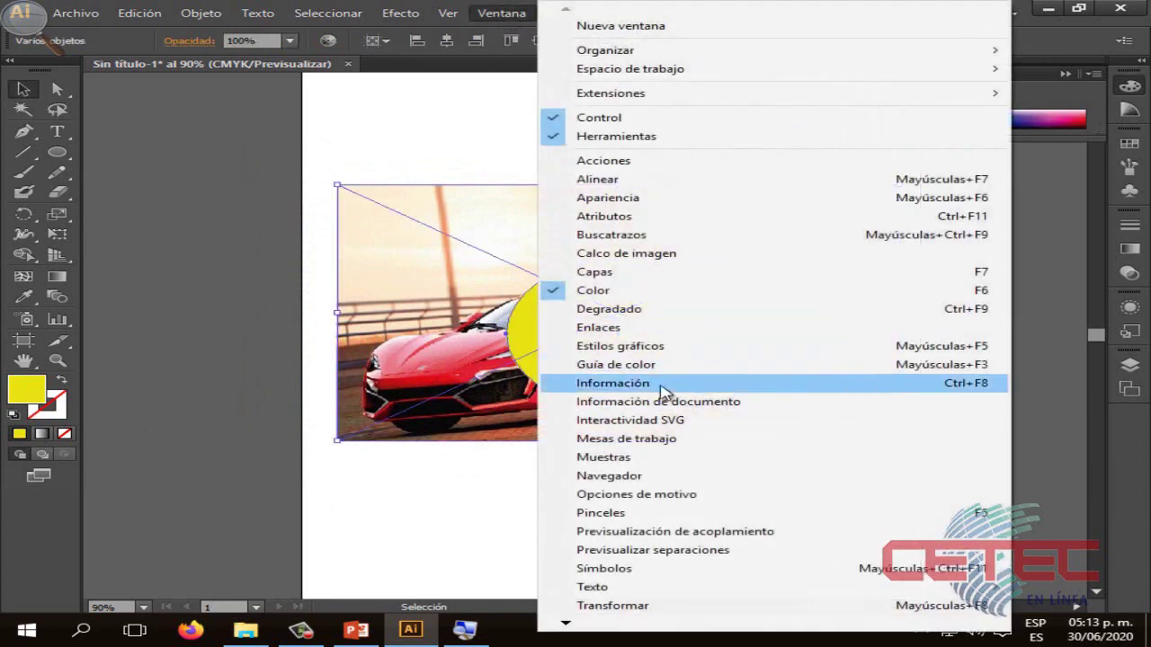
pyautogui.moveTo(564, 622)
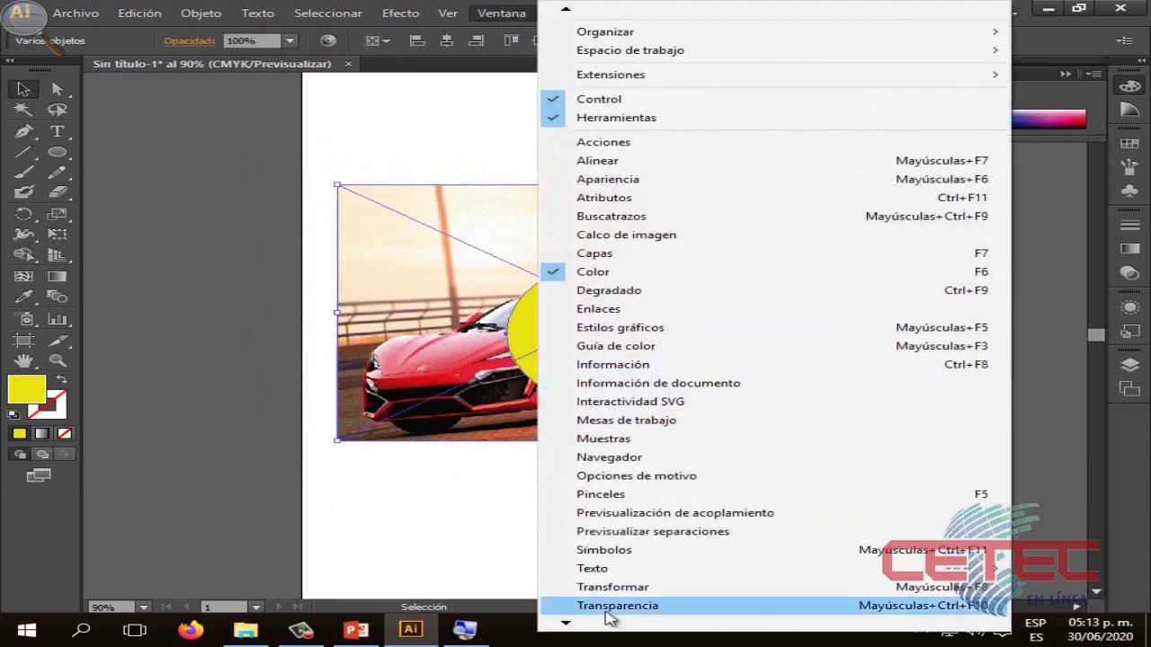
pyautogui.click(608, 609)
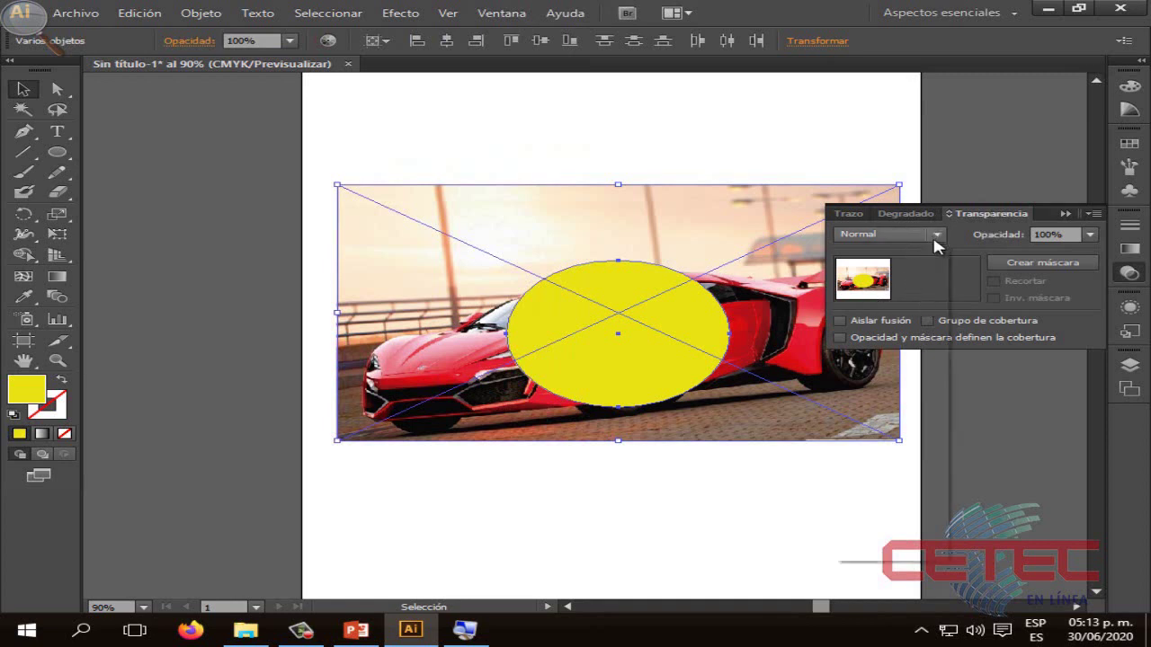
pyautogui.click(935, 234)
pyautogui.click(886, 274)
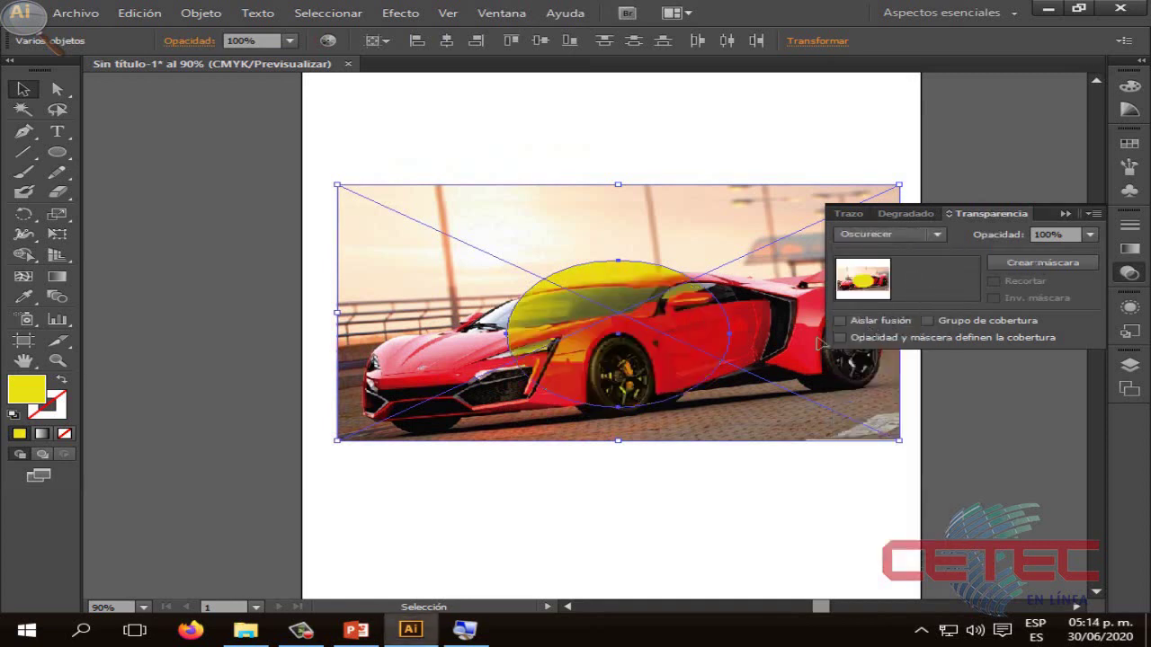
pyautogui.moveTo(644, 317)
pyautogui.mouseDown()
pyautogui.moveTo(621, 300)
pyautogui.moveTo(577, 324)
pyautogui.moveTo(596, 354)
pyautogui.moveTo(685, 337)
pyautogui.mouseUp()
pyautogui.click(629, 332)
pyautogui.moveTo(745, 452); pyautogui.dragTo(531, 282)
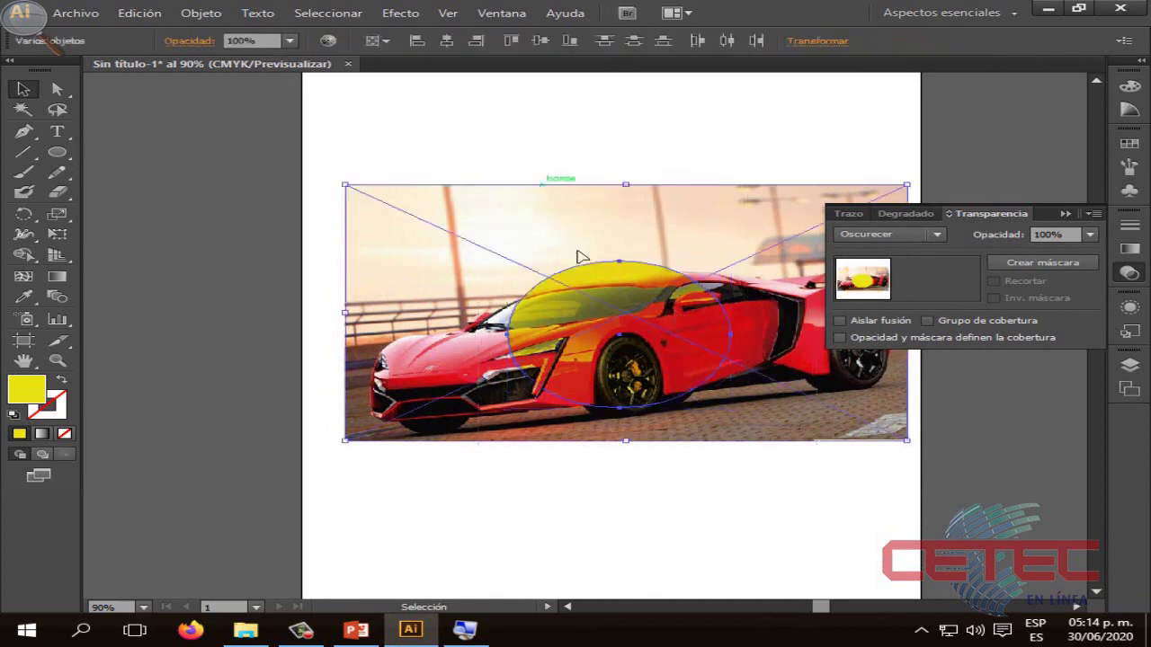
# Step: Switch the blend mode to Aclarar and move the ellipse over the car
pyautogui.click(908, 233)
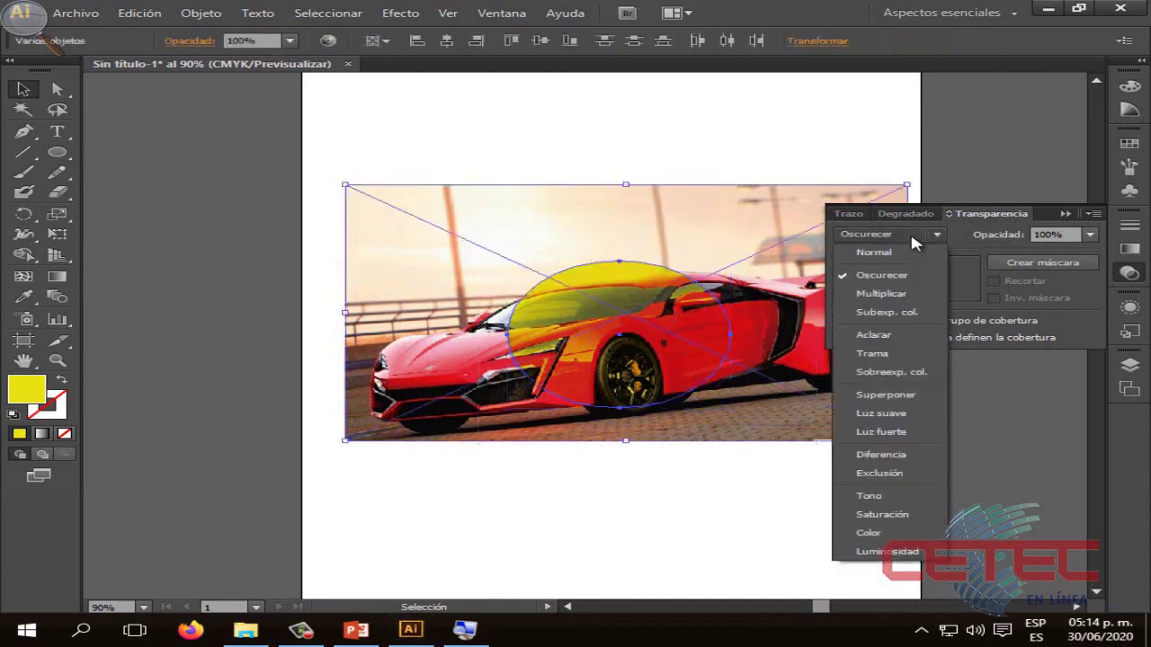
pyautogui.click(897, 335)
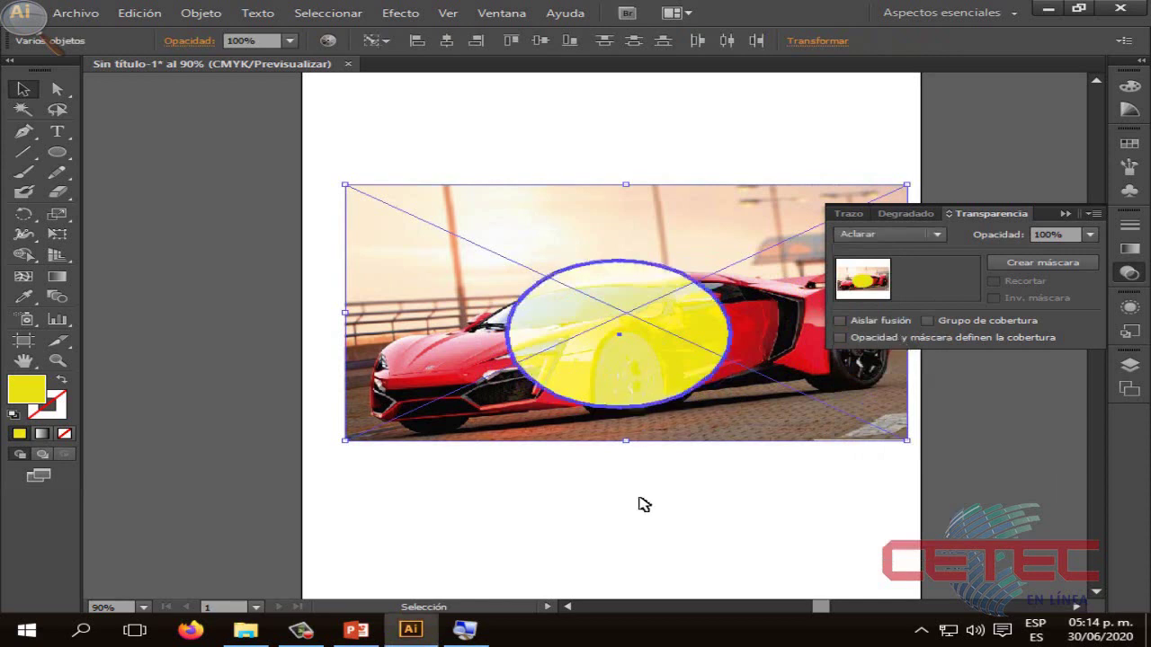
pyautogui.click(644, 505)
pyautogui.moveTo(619, 334)
pyautogui.mouseDown()
pyautogui.moveTo(640, 373)
pyautogui.moveTo(678, 367)
pyautogui.mouseUp()
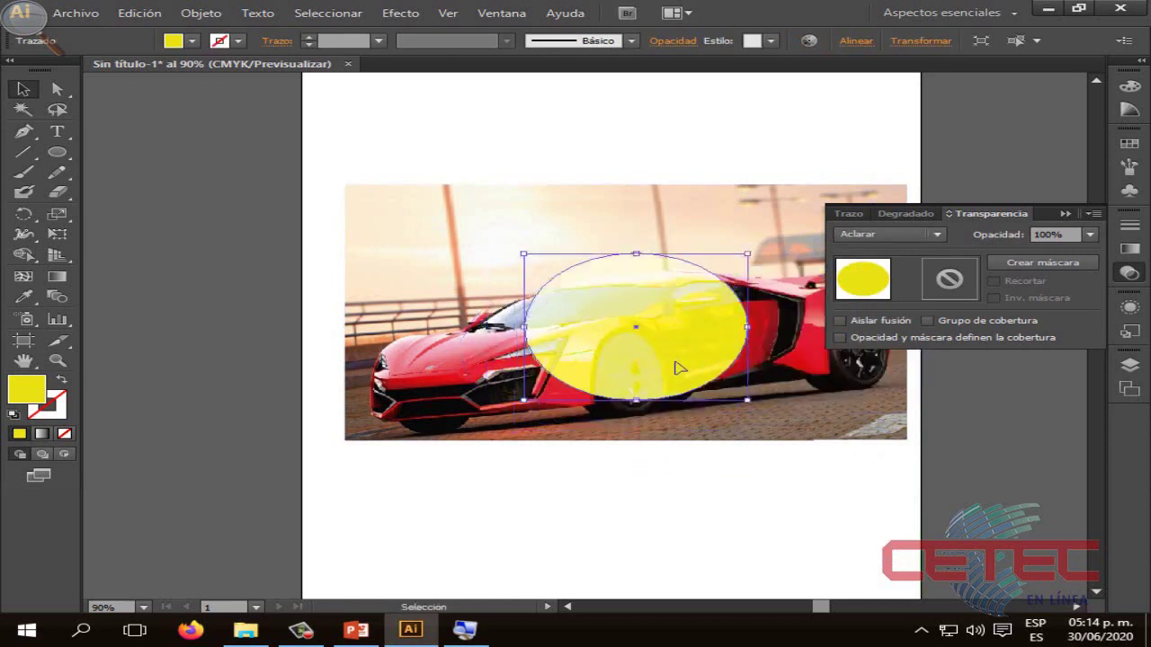
pyautogui.moveTo(729, 513); pyautogui.dragTo(569, 80)
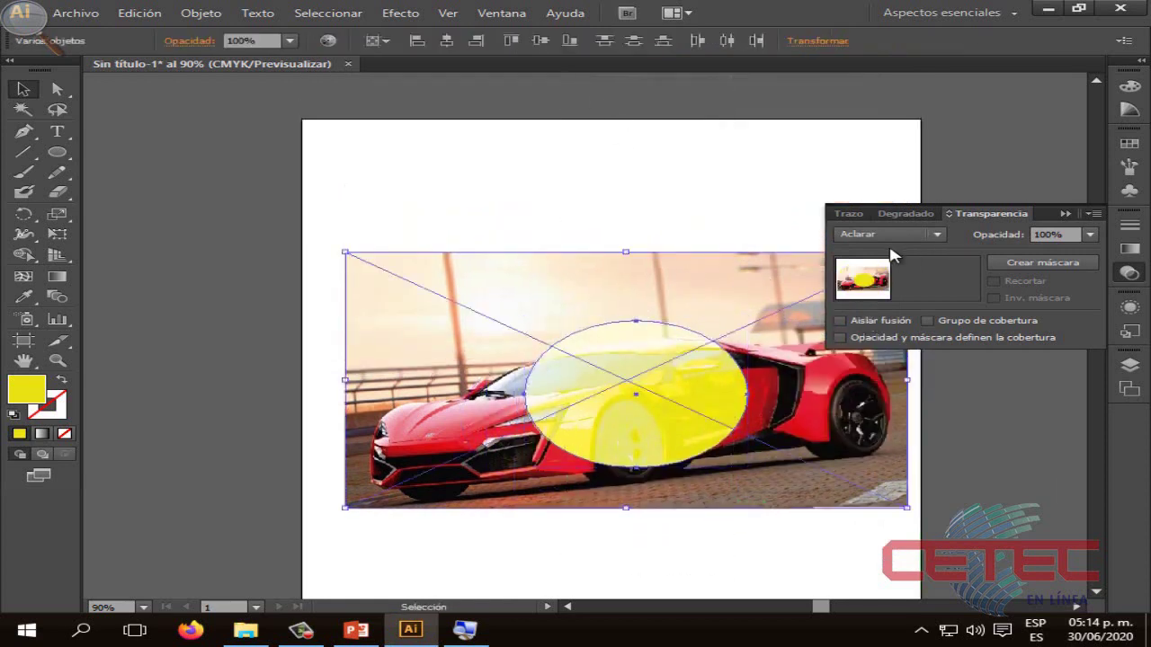
# Step: Set the blend mode to Luz suave and move the yellow ellipse over the car
pyautogui.click(899, 235)
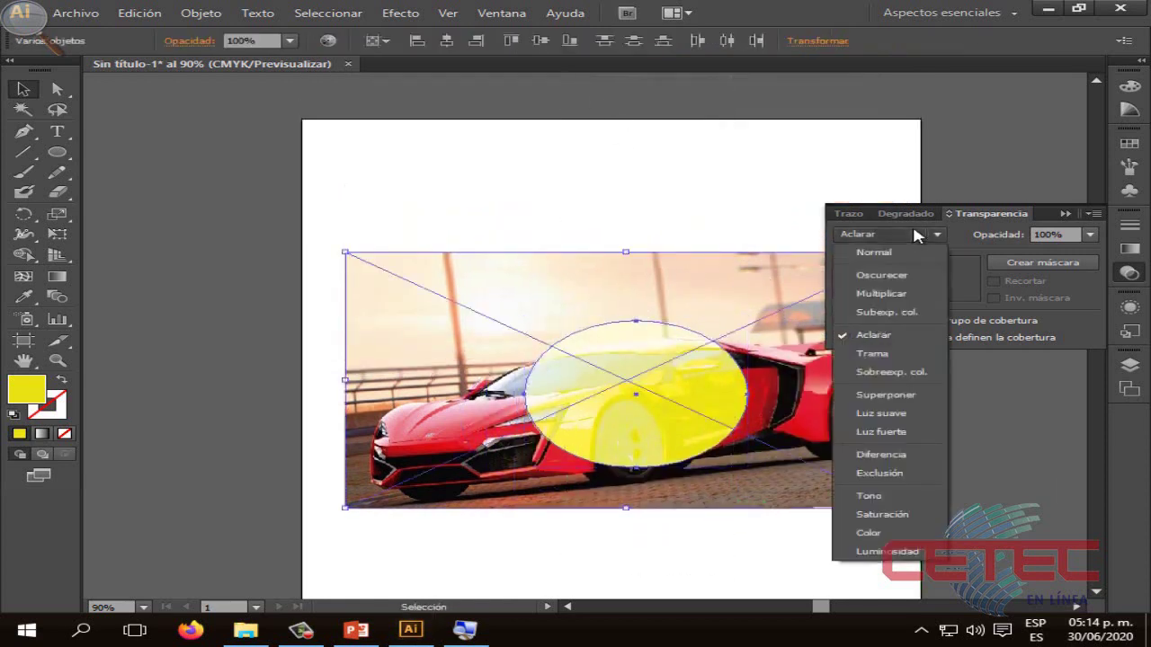
pyautogui.click(905, 413)
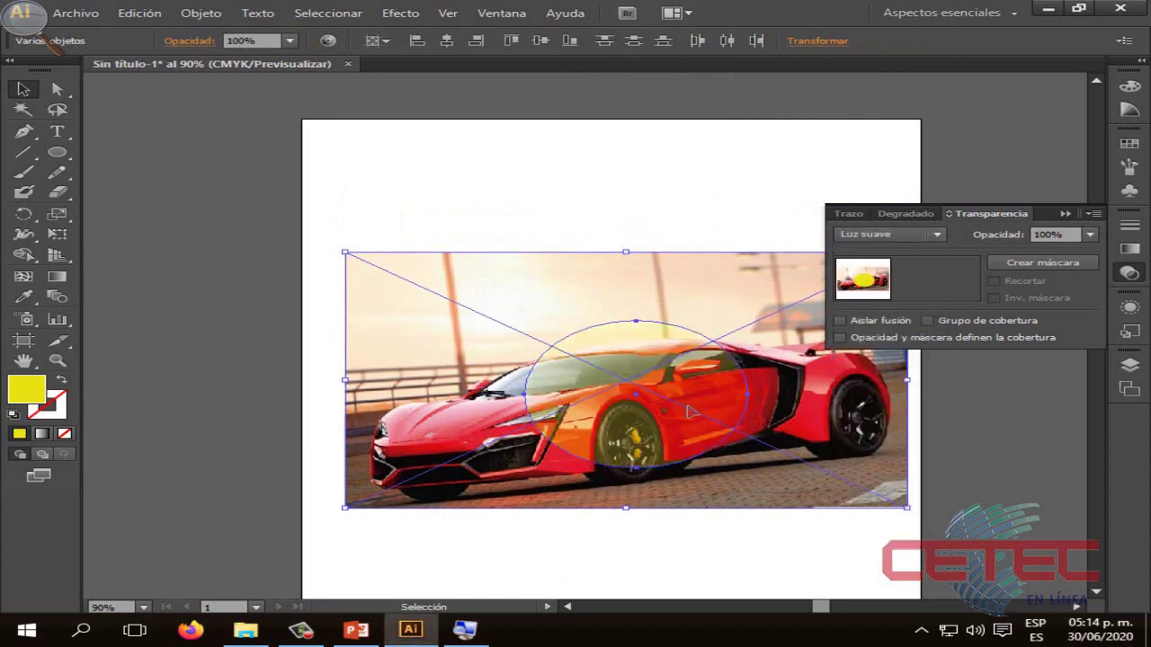
pyautogui.click(683, 558)
pyautogui.click(676, 431)
pyautogui.moveTo(677, 431)
pyautogui.mouseDown()
pyautogui.moveTo(517, 463)
pyautogui.moveTo(820, 441)
pyautogui.moveTo(642, 454)
pyautogui.moveTo(657, 439)
pyautogui.moveTo(674, 456)
pyautogui.moveTo(540, 130)
pyautogui.mouseUp()
pyautogui.scroll(-2, 681, 568)
pyautogui.scroll(-1, 692, 547)
pyautogui.click(656, 481)
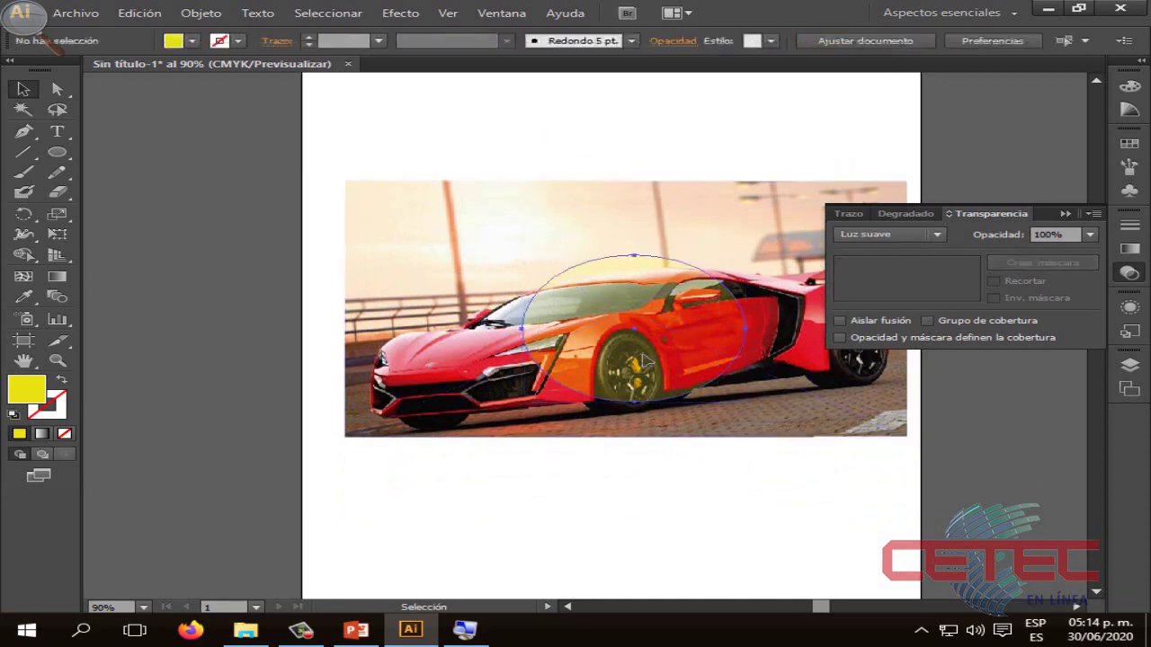
# Step: Replace the yellow ellipse with a rectangle covering the whole car image
pyautogui.click(653, 387)
pyautogui.press('Delete')
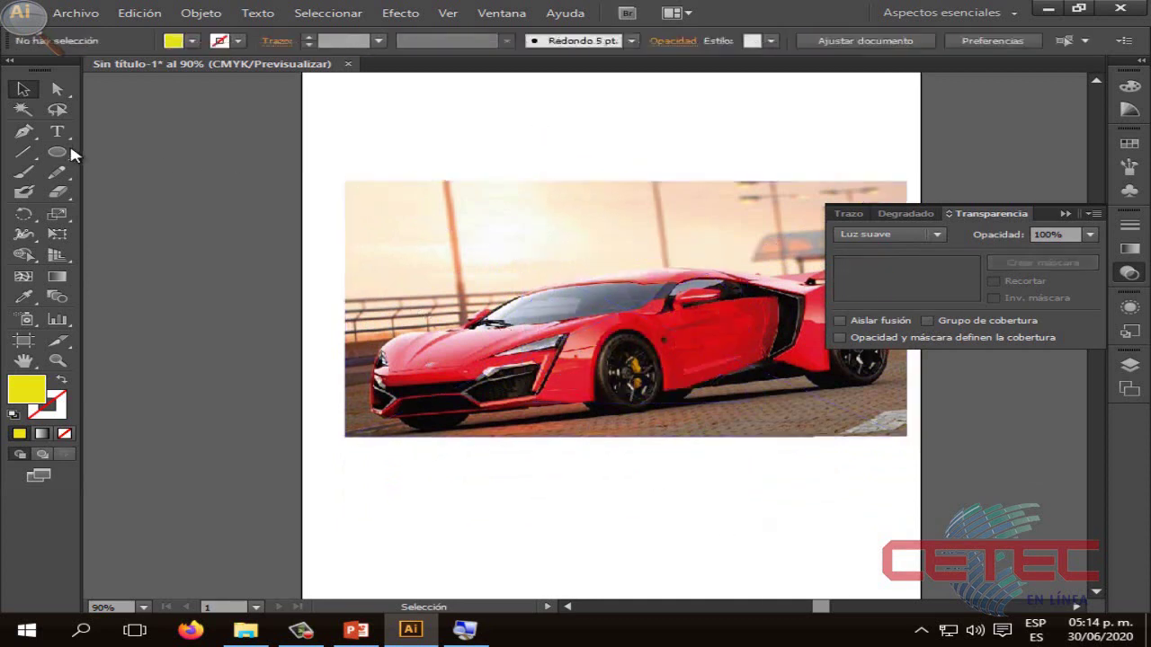
pyautogui.moveTo(56, 153); pyautogui.dragTo(137, 167)
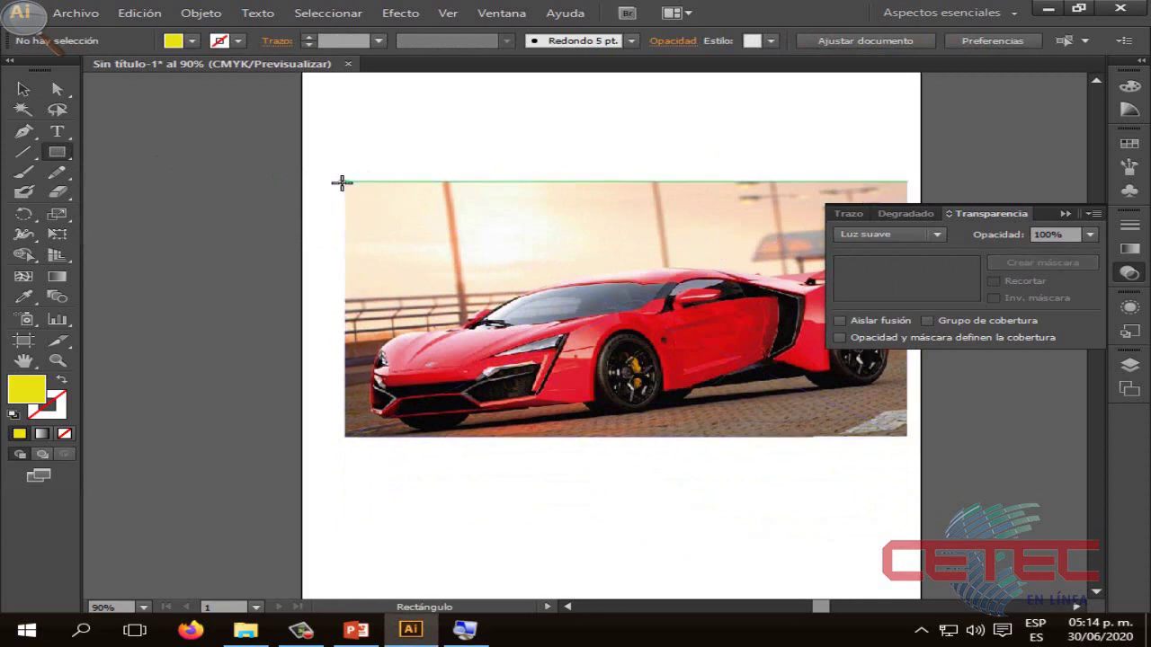
pyautogui.moveTo(344, 181); pyautogui.dragTo(746, 381)
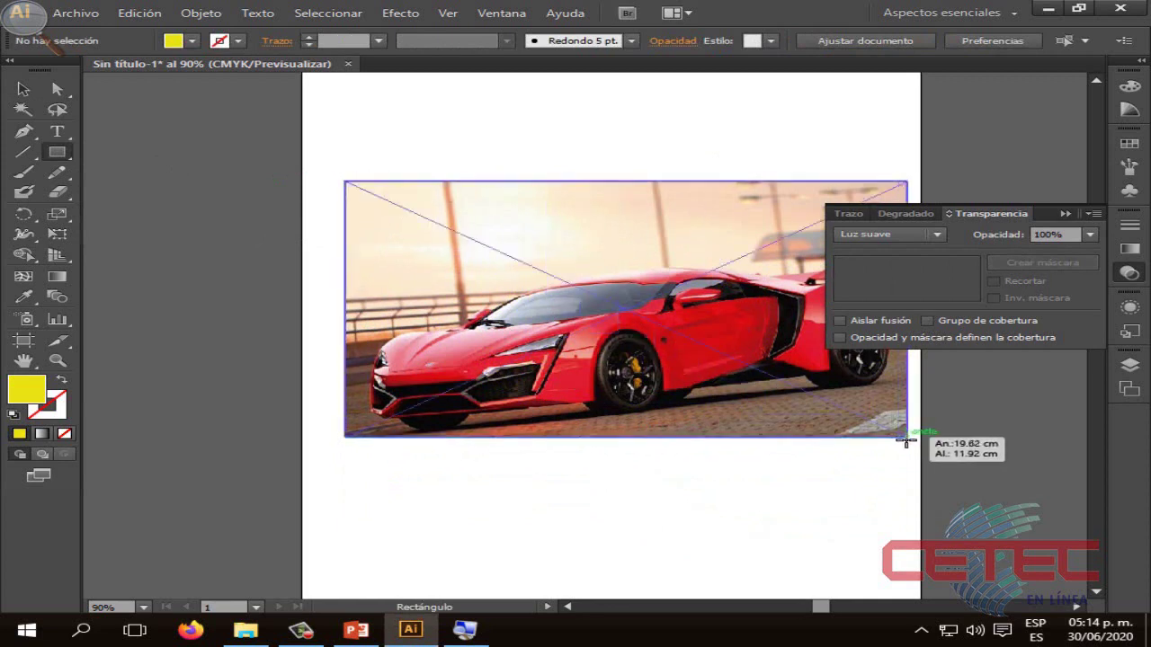
pyautogui.moveTo(816, 399); pyautogui.dragTo(906, 437)
pyautogui.click(683, 550)
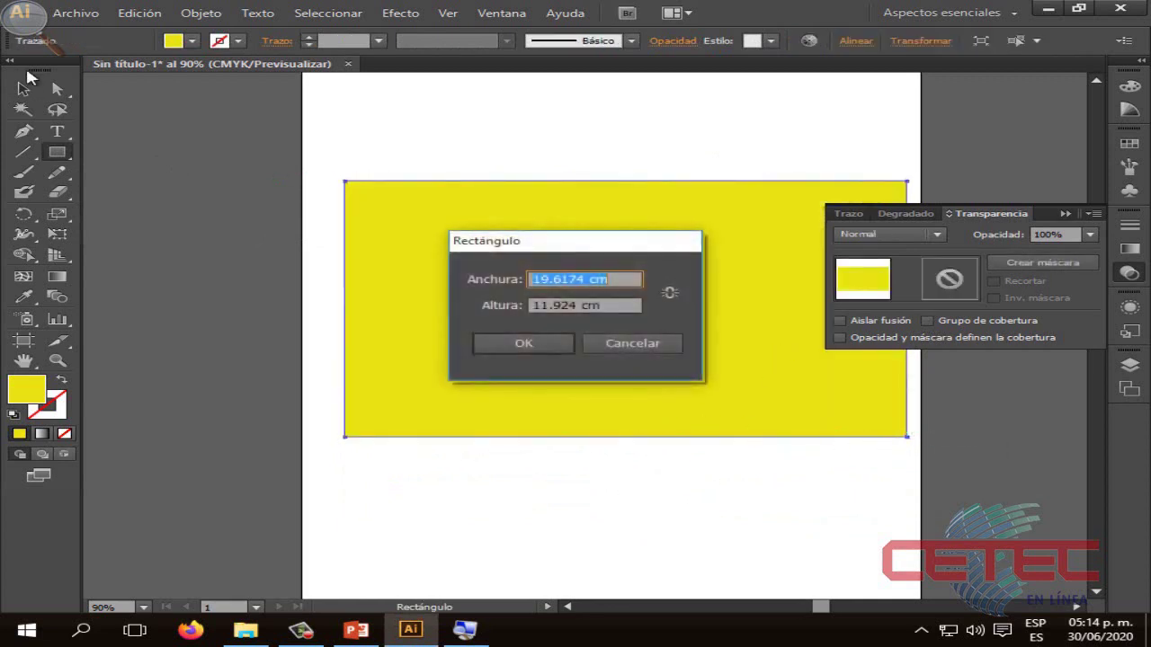
pyautogui.click(606, 349)
# Step: Blend the rectangle over the photo in Aclarar (Lighten) mode
pyautogui.press('v')
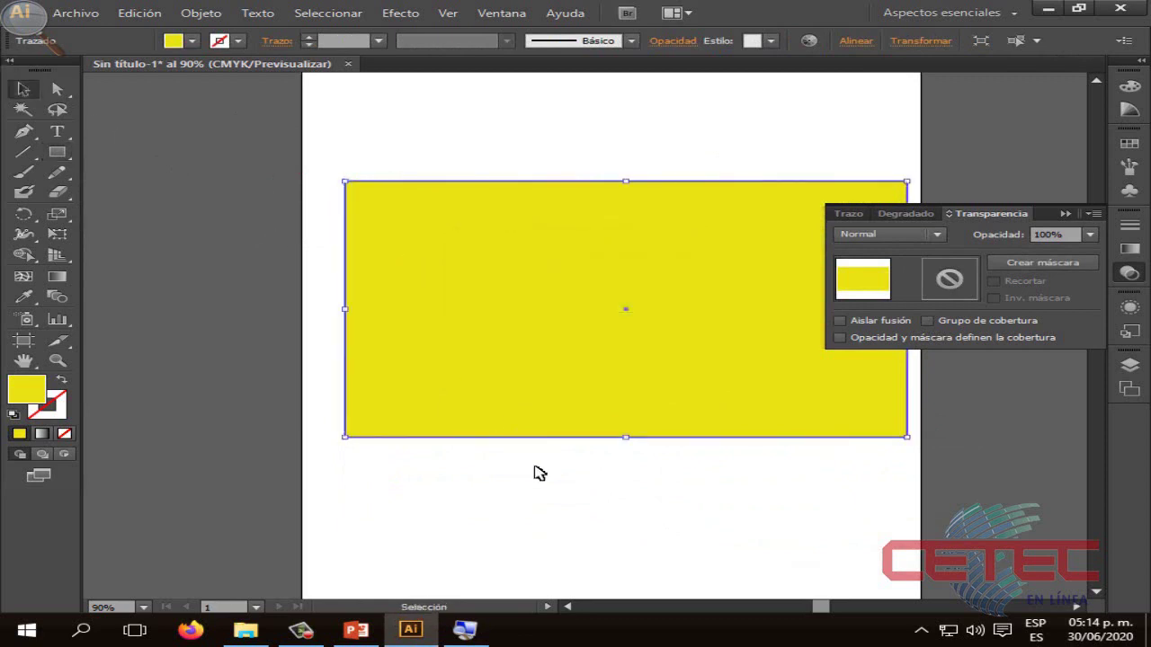
pyautogui.moveTo(539, 484); pyautogui.dragTo(531, 177)
pyautogui.moveTo(527, 124); pyautogui.dragTo(627, 563)
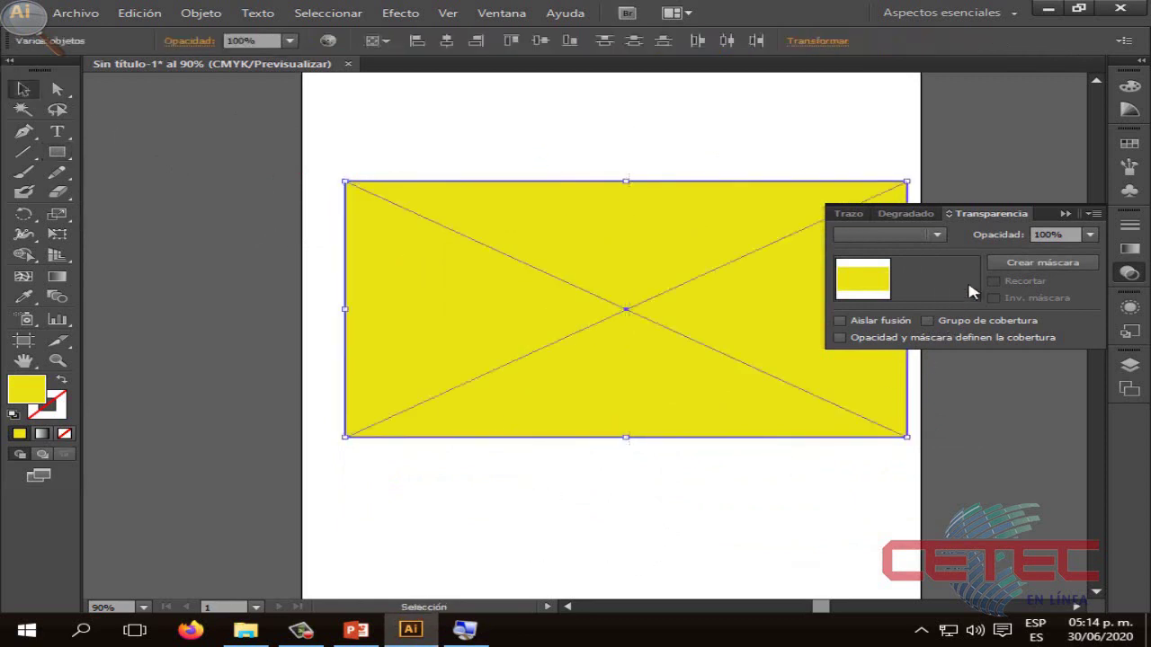
pyautogui.click(936, 235)
pyautogui.click(876, 335)
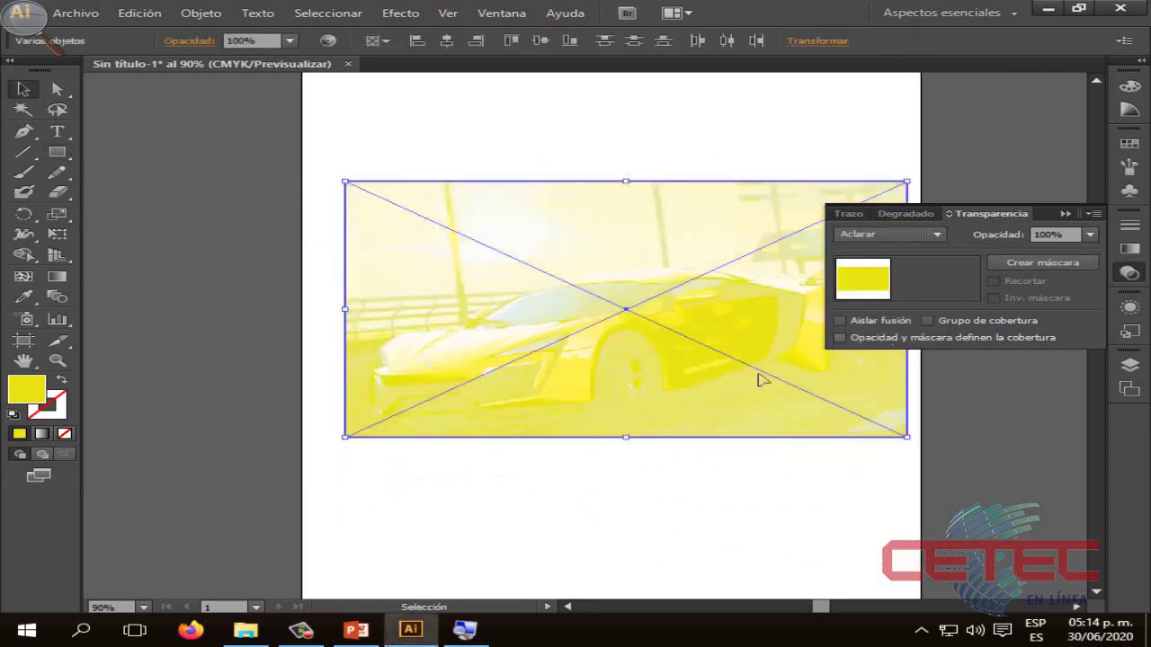
# Step: Resize and reposition the yellow rectangle over the car photo
pyautogui.click(479, 128)
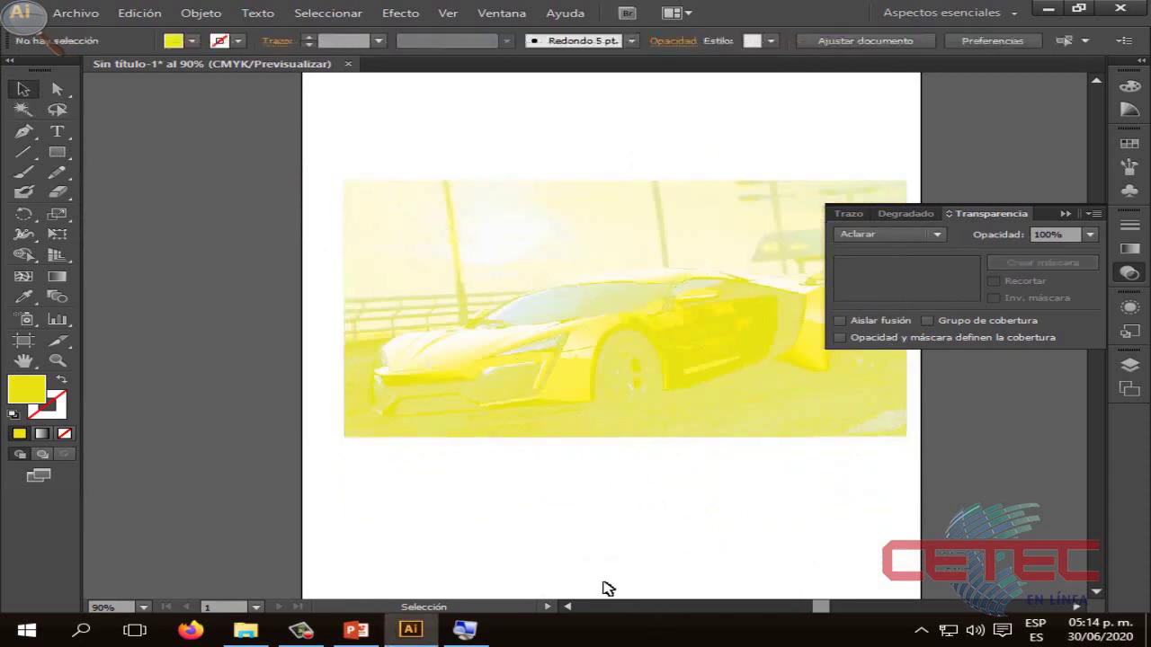
pyautogui.click(584, 349)
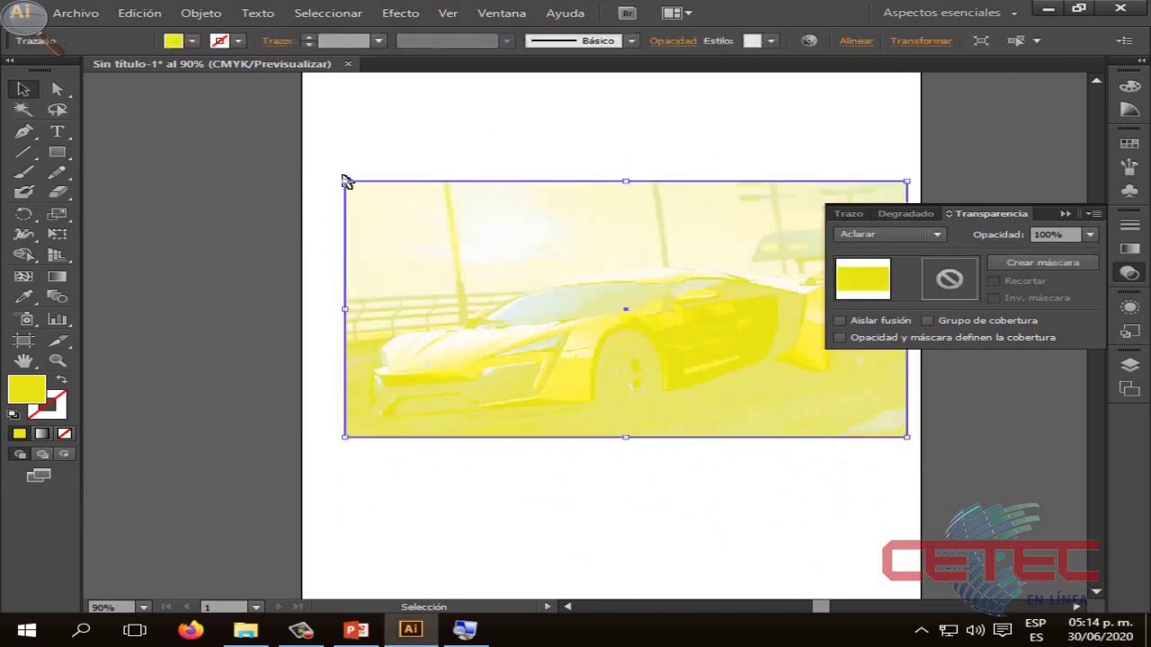
pyautogui.moveTo(344, 181); pyautogui.dragTo(474, 243)
pyautogui.moveTo(648, 321); pyautogui.dragTo(576, 331)
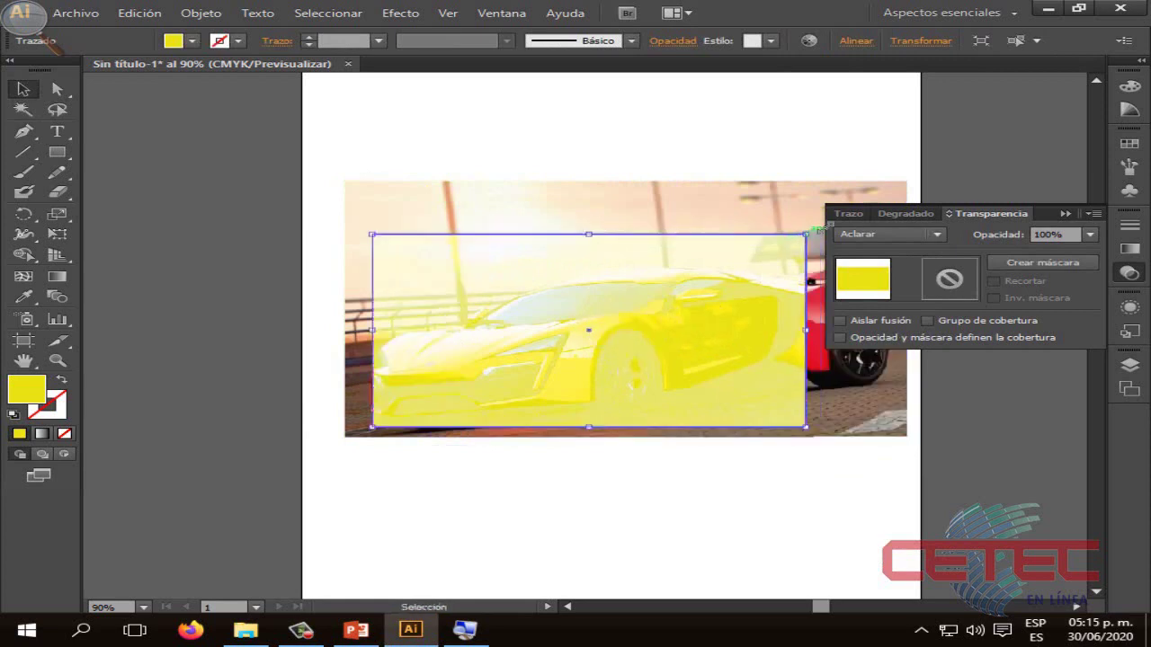
pyautogui.moveTo(805, 234); pyautogui.dragTo(893, 212)
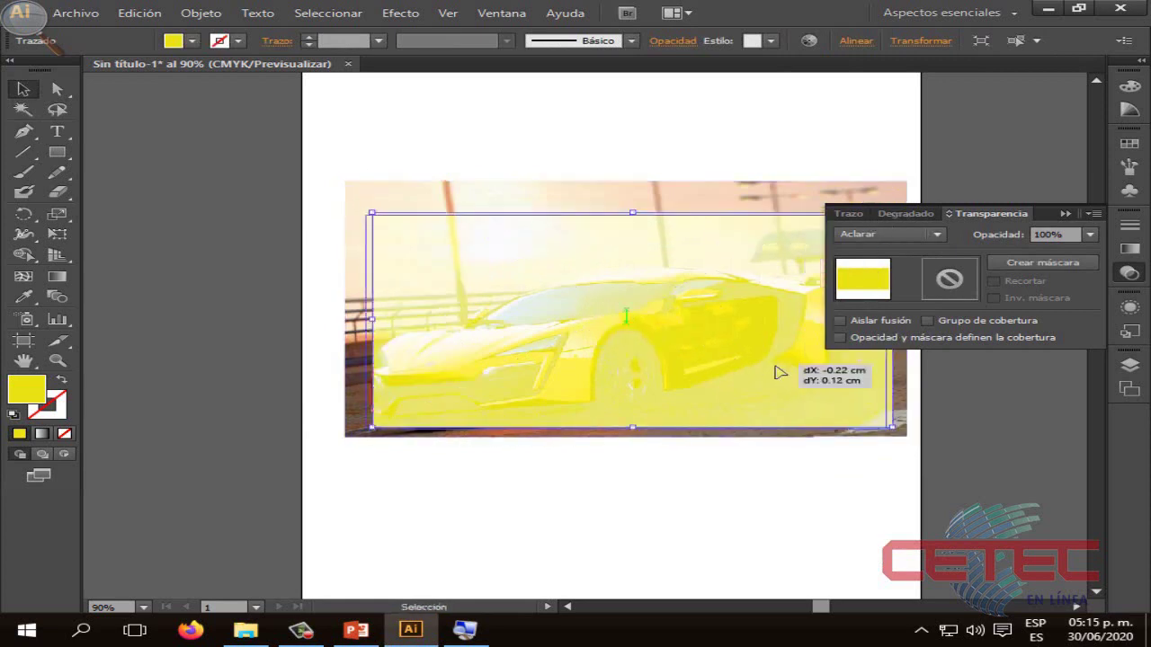
pyautogui.moveTo(779, 368)
pyautogui.mouseDown()
pyautogui.moveTo(788, 374)
pyautogui.moveTo(746, 384)
pyautogui.mouseUp()
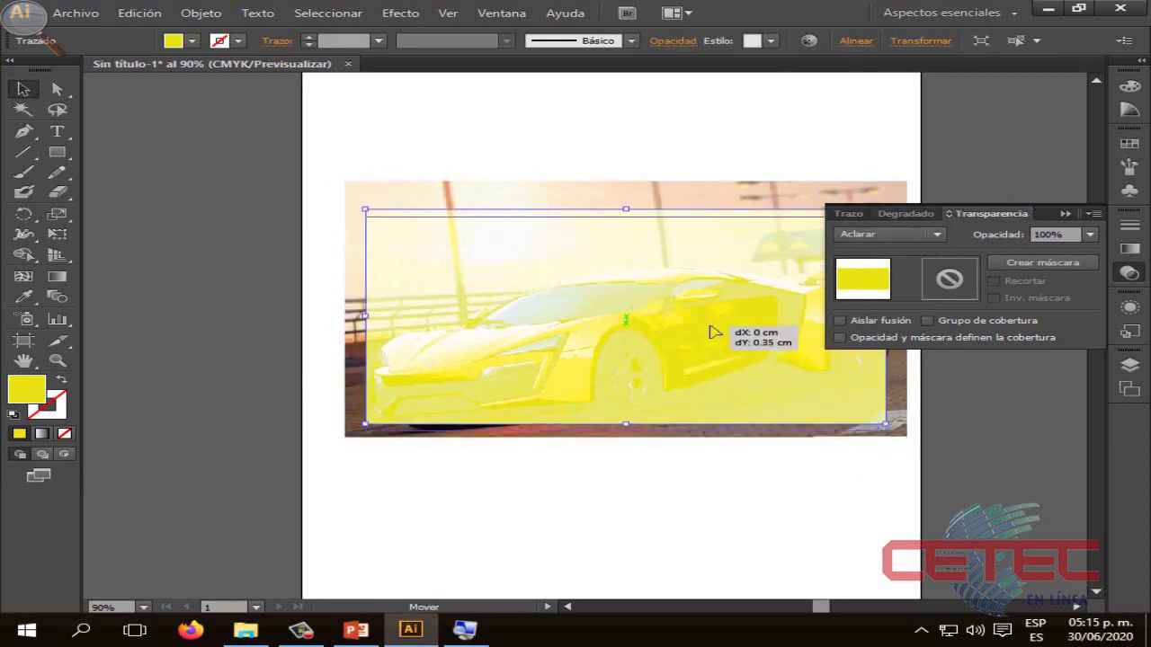
pyautogui.moveTo(706, 324)
pyautogui.mouseDown()
pyautogui.moveTo(681, 330)
pyautogui.moveTo(685, 321)
pyautogui.mouseUp()
pyautogui.moveTo(862, 393); pyautogui.dragTo(906, 437)
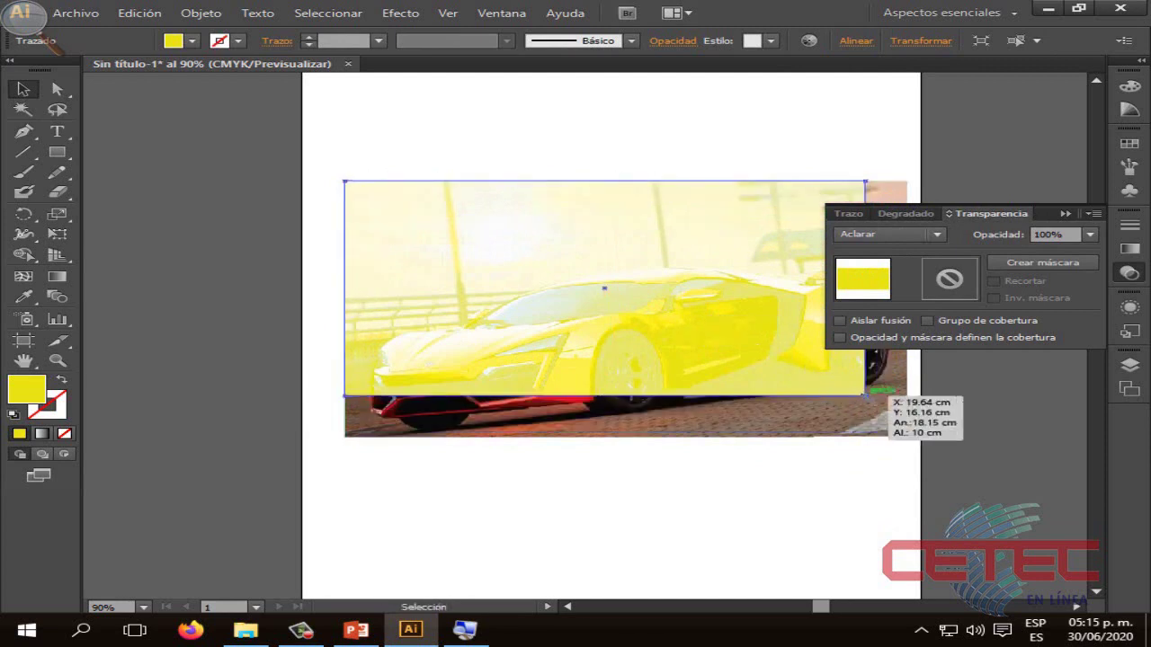
# Step: Shrink the yellow rectangle from its lower-left corner so the red car shows around it
pyautogui.click(553, 489)
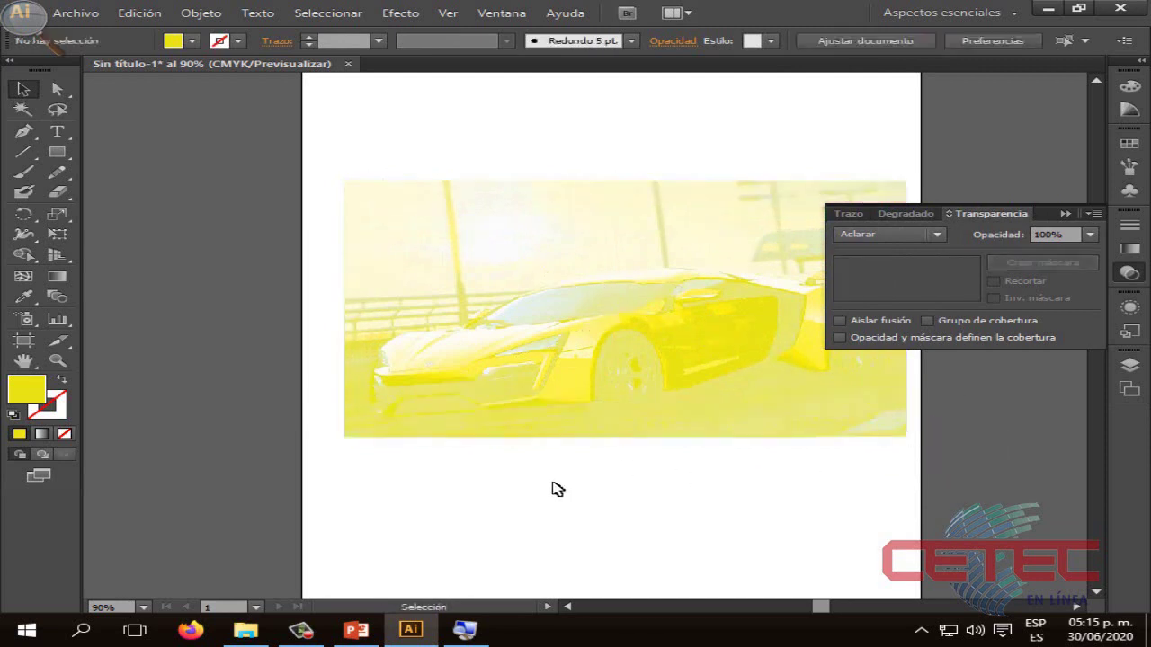
pyautogui.click(610, 365)
pyautogui.moveTo(341, 440); pyautogui.dragTo(477, 335)
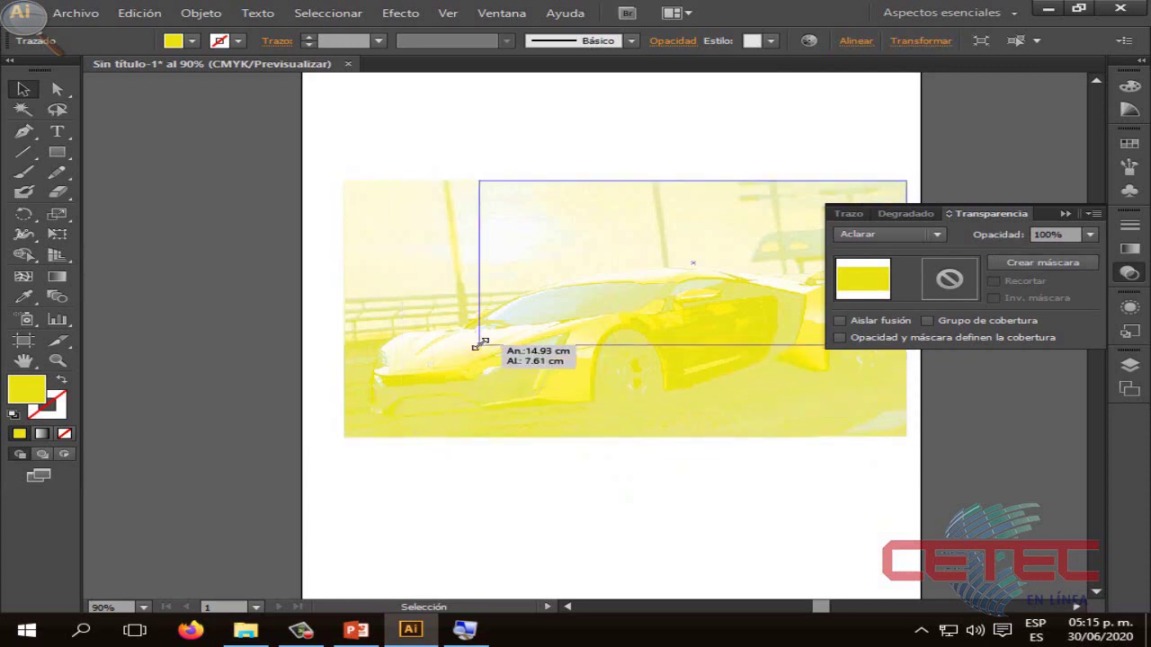
pyautogui.moveTo(654, 270)
pyautogui.mouseDown()
pyautogui.moveTo(551, 349)
pyautogui.moveTo(581, 345)
pyautogui.mouseUp()
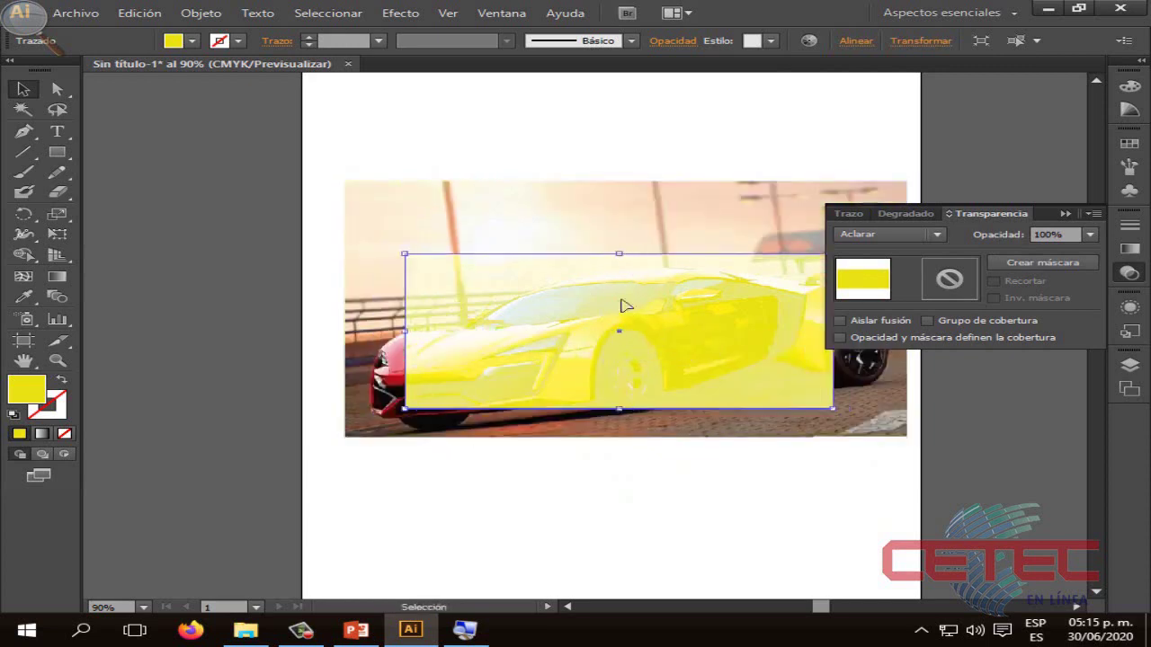
pyautogui.moveTo(666, 331); pyautogui.dragTo(664, 339)
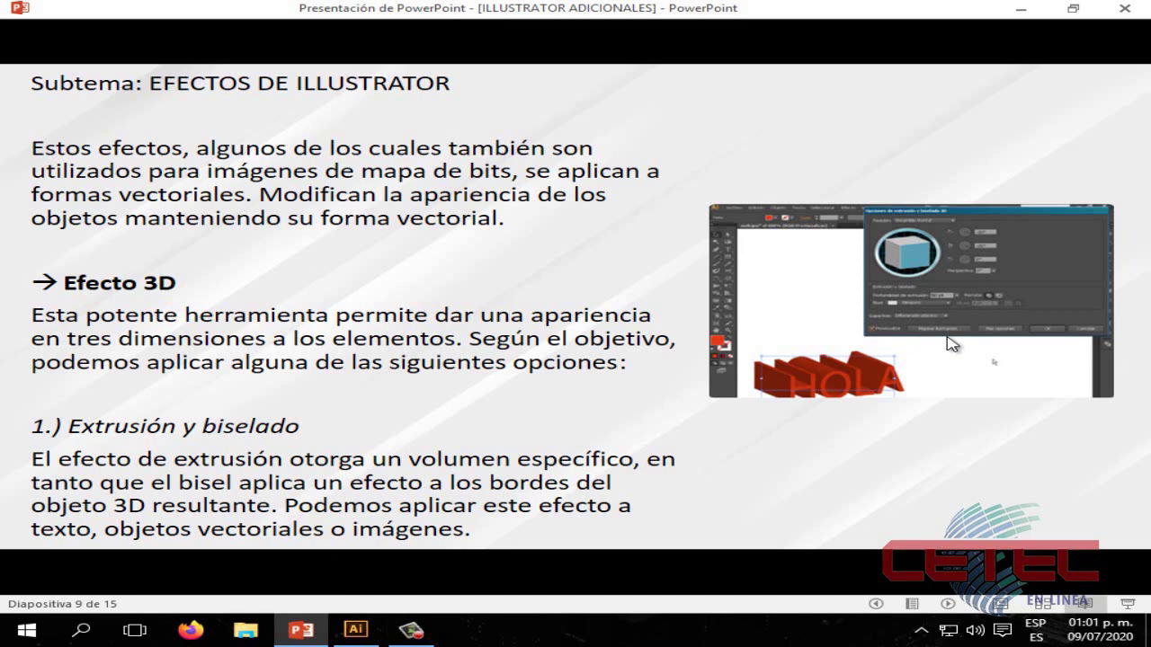
# Step: Advance to slide 10 on extrude and bevel options, then return to Illustrator
pyautogui.click(952, 345)
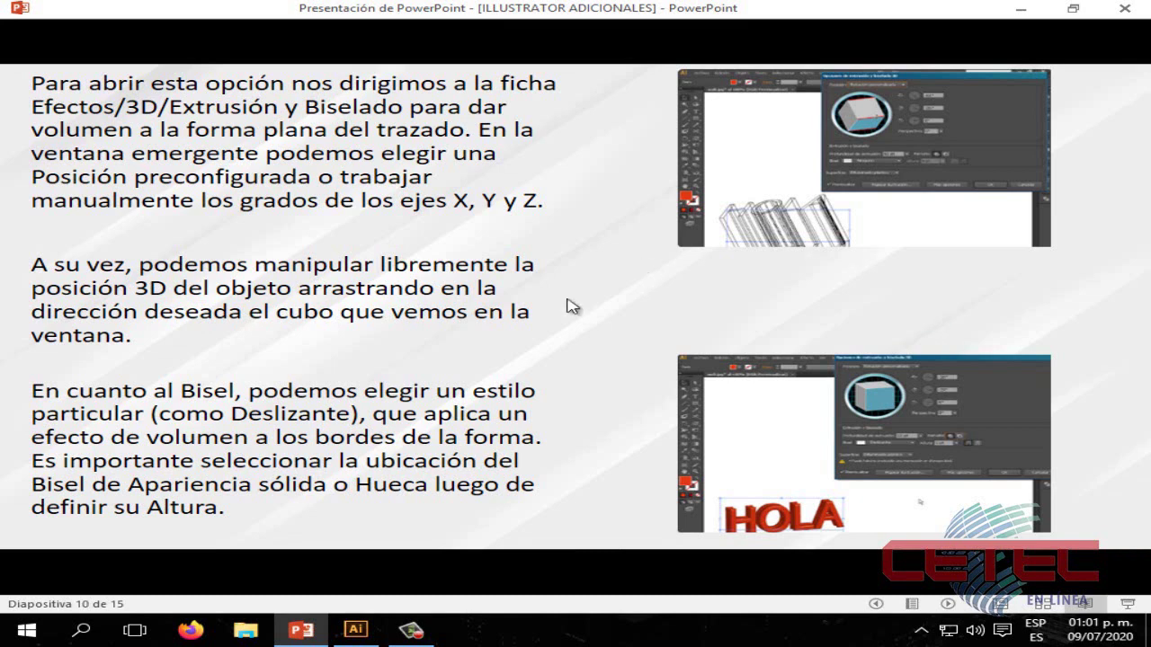
pyautogui.click(356, 630)
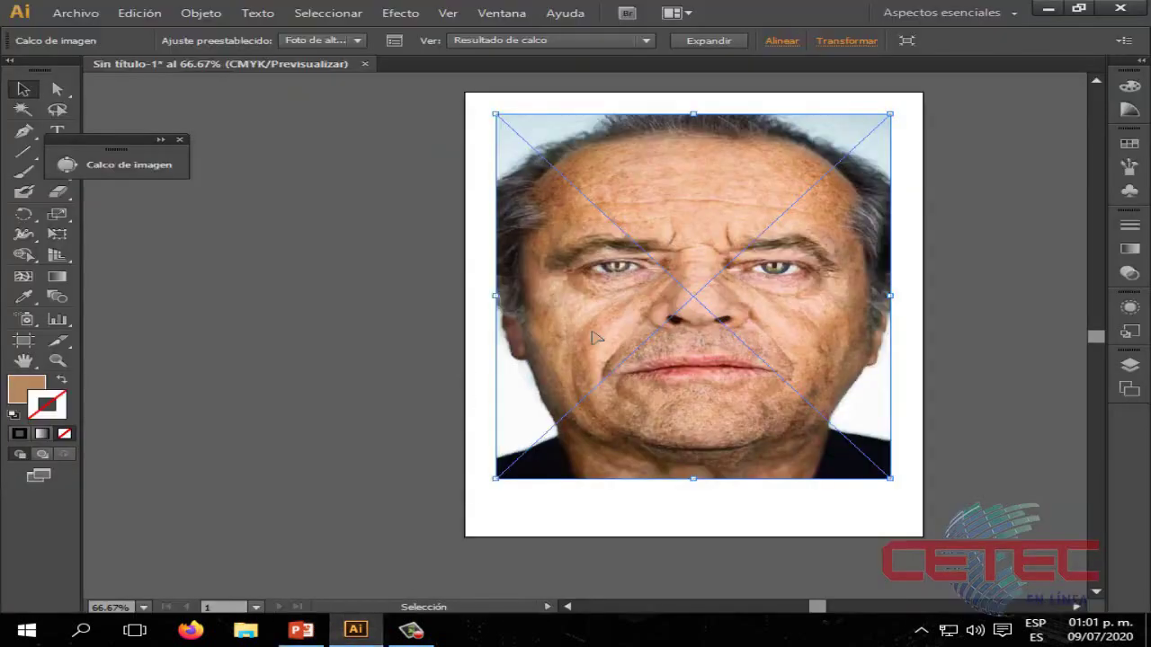
# Step: Delete the face photo, add the word HOLA, enlarge it and move it left
pyautogui.press('Delete')
pyautogui.click(179, 141)
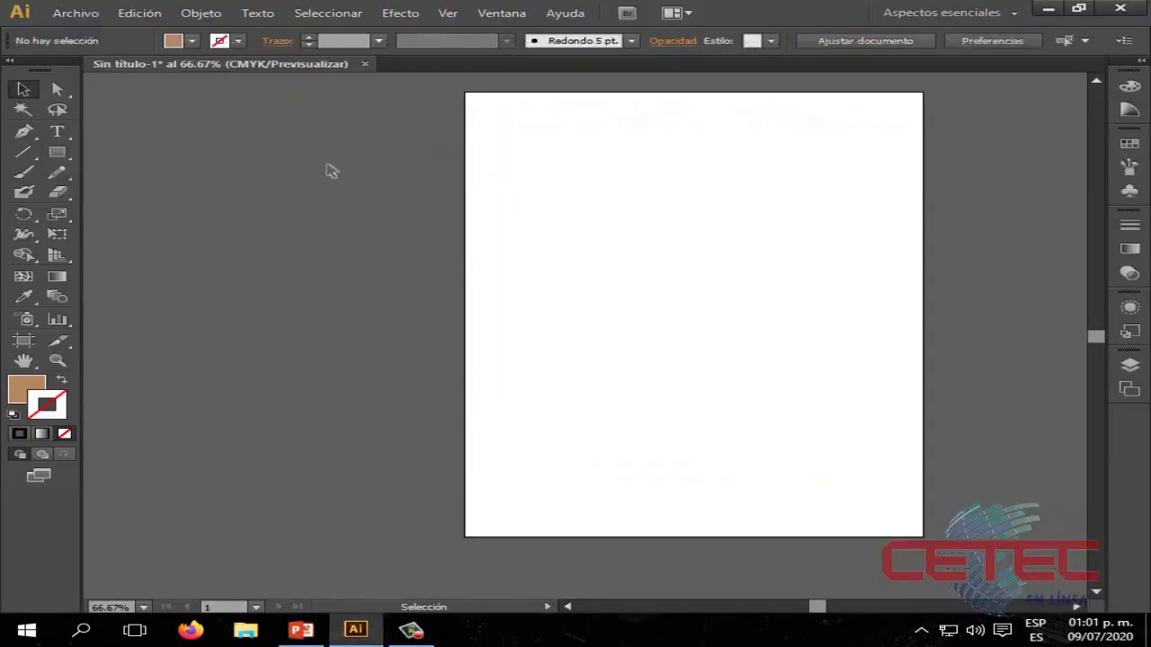
pyautogui.click(57, 131)
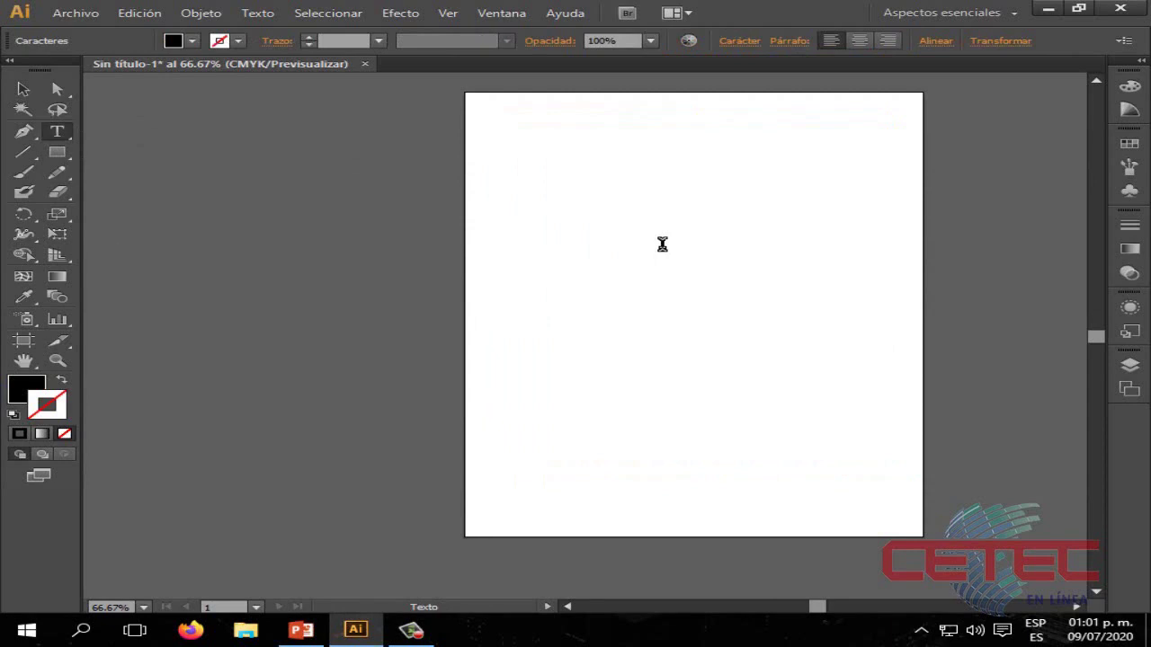
pyautogui.write('HOLA')
pyautogui.click(23, 89)
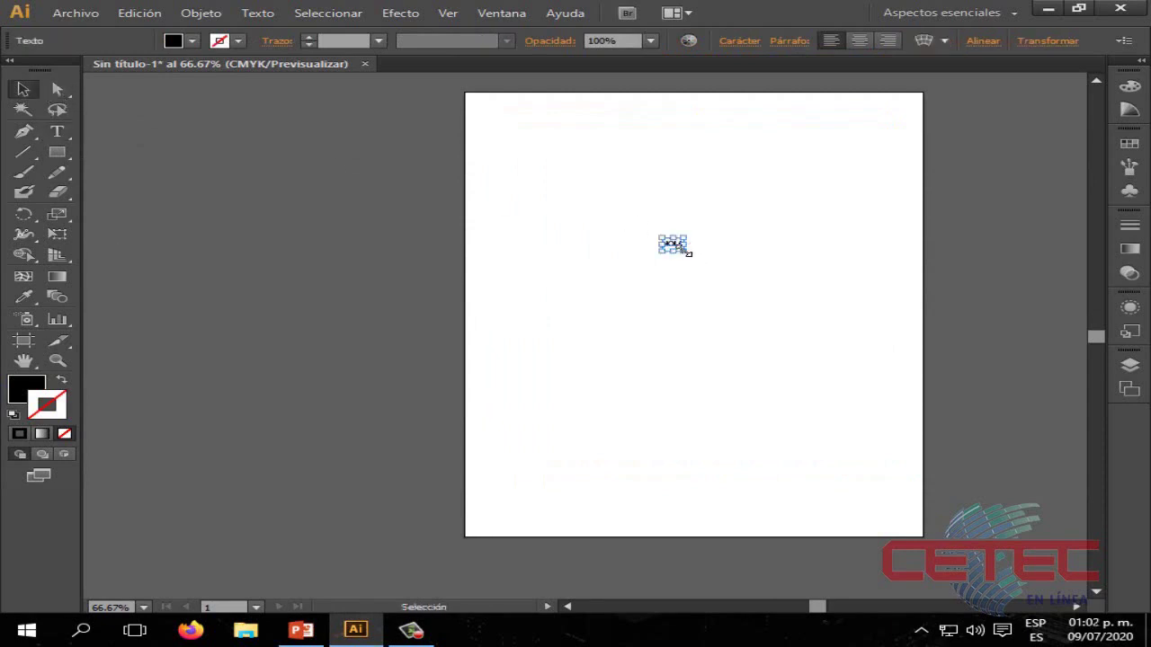
pyautogui.moveTo(687, 253); pyautogui.dragTo(796, 283)
pyautogui.scroll(-1, 796, 284)
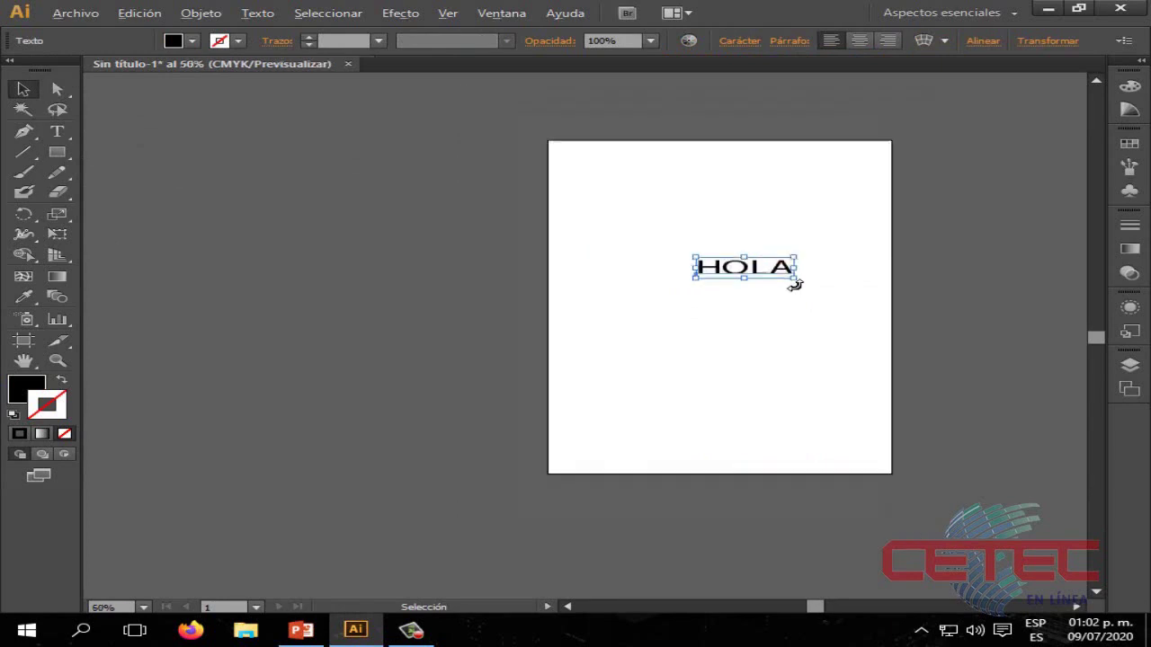
pyautogui.scroll(2, 796, 286)
pyautogui.scroll(1, 797, 286)
pyautogui.moveTo(724, 240); pyautogui.dragTo(626, 270)
# Step: Fill the HOLA text with bright red
pyautogui.doubleClick(25, 389)
pyautogui.click(600, 214)
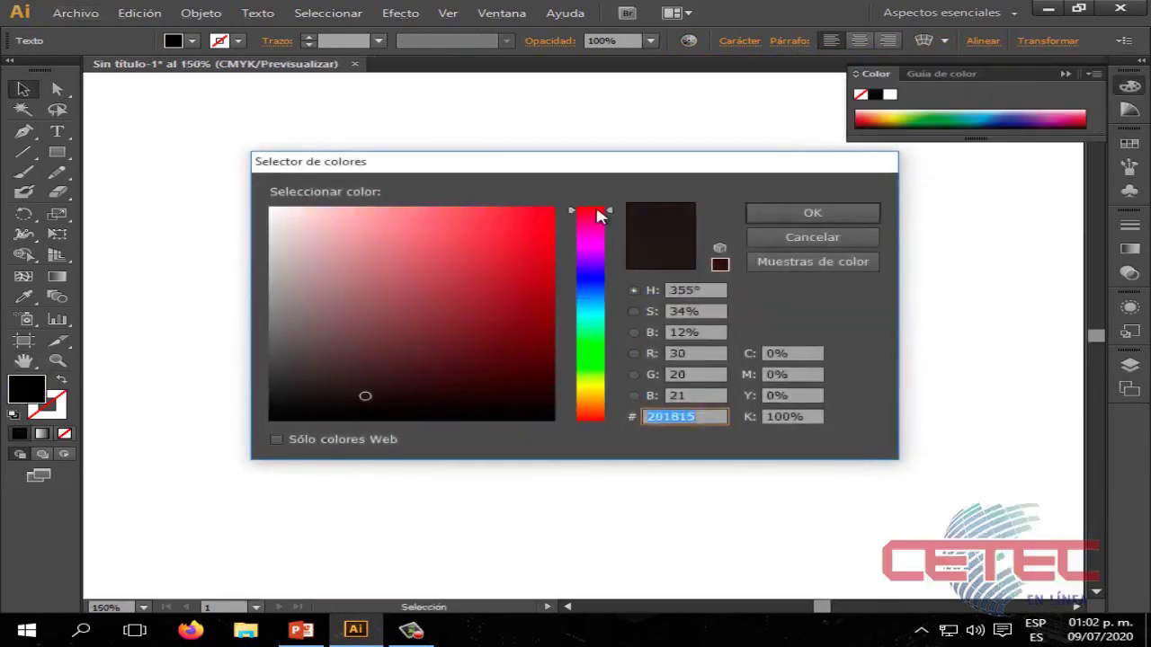
pyautogui.click(554, 207)
pyautogui.click(809, 213)
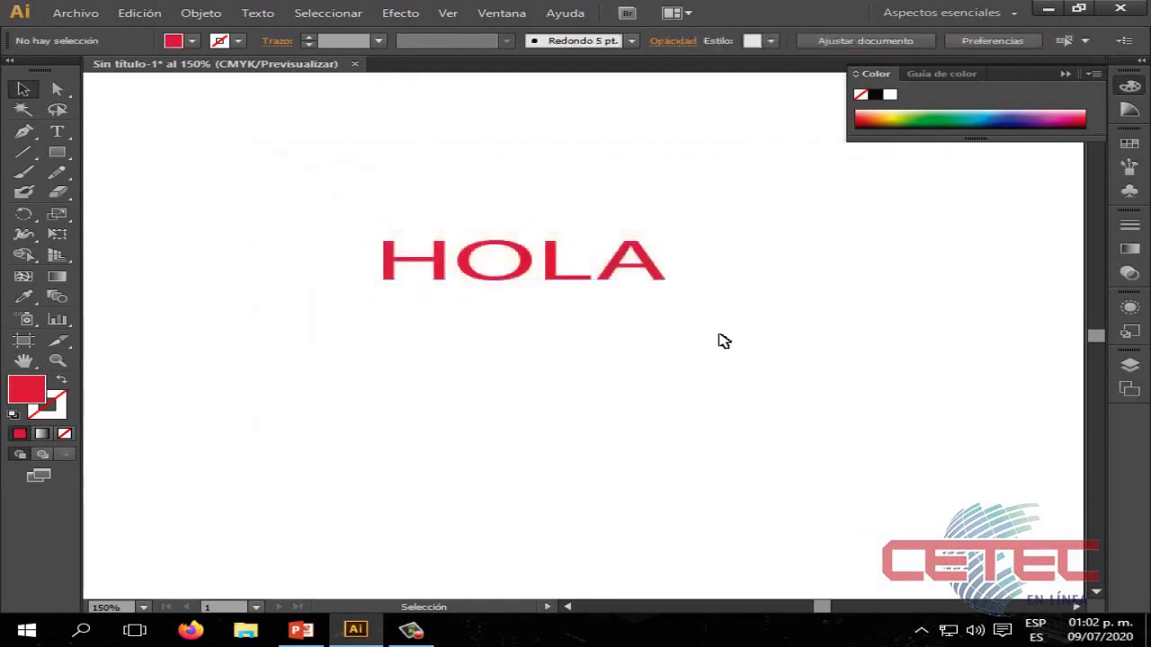
pyautogui.click(623, 263)
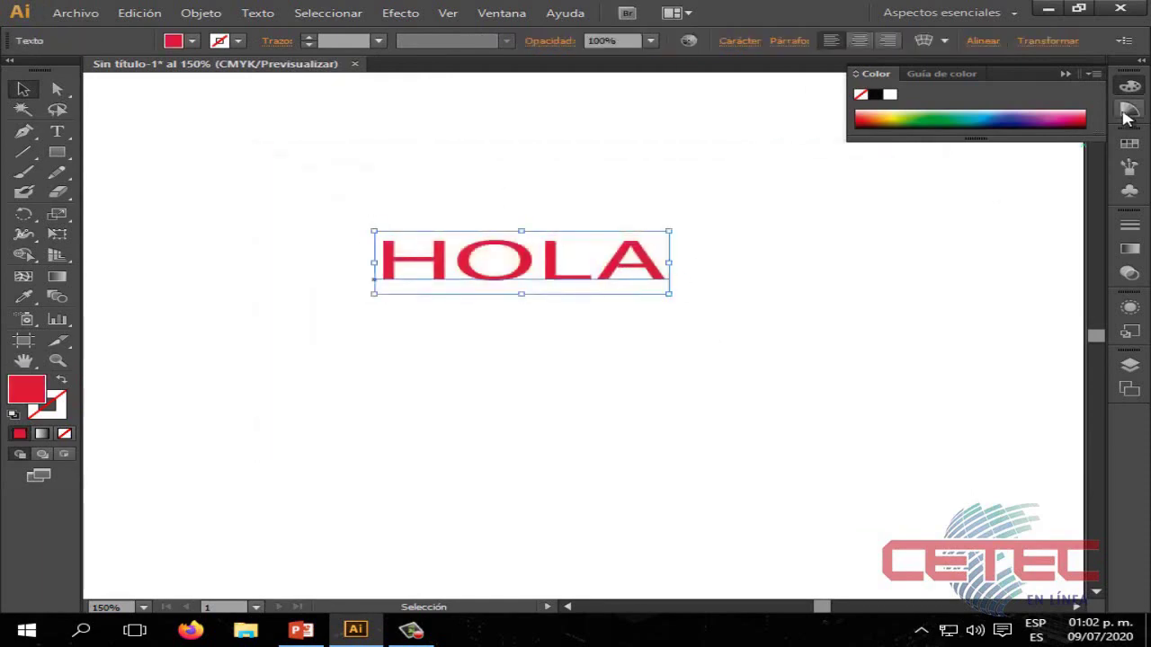
# Step: Open Extrusión y biselado 3D options for HOLA, then cancel without applying
pyautogui.click(1066, 74)
pyautogui.click(400, 13)
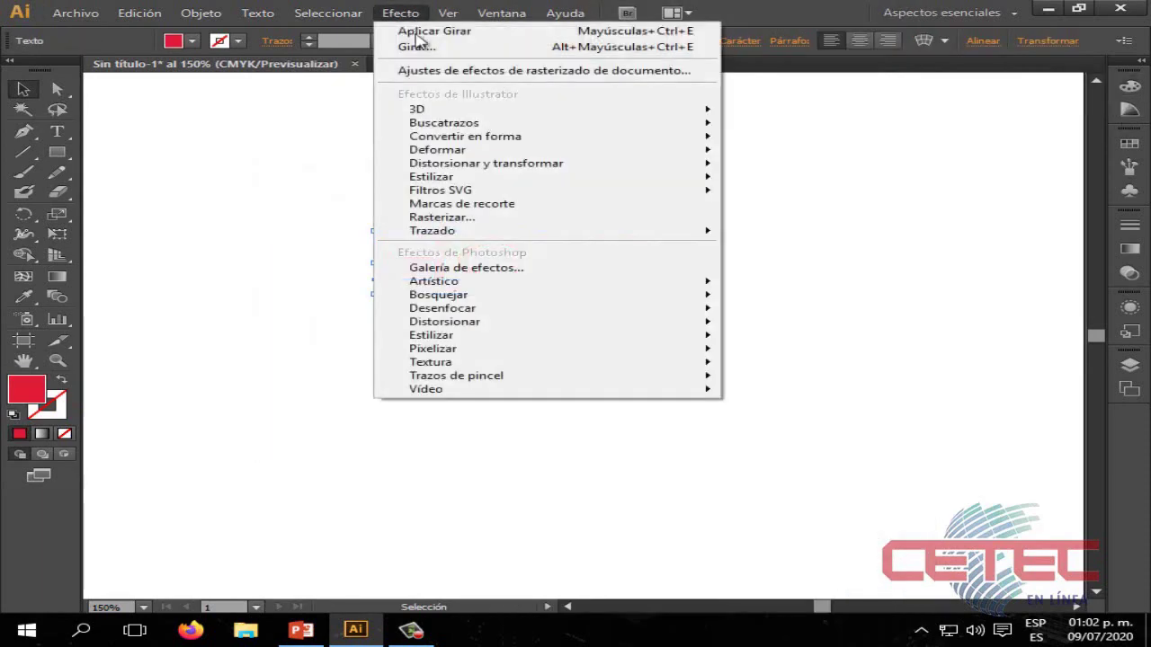
pyautogui.moveTo(539, 109)
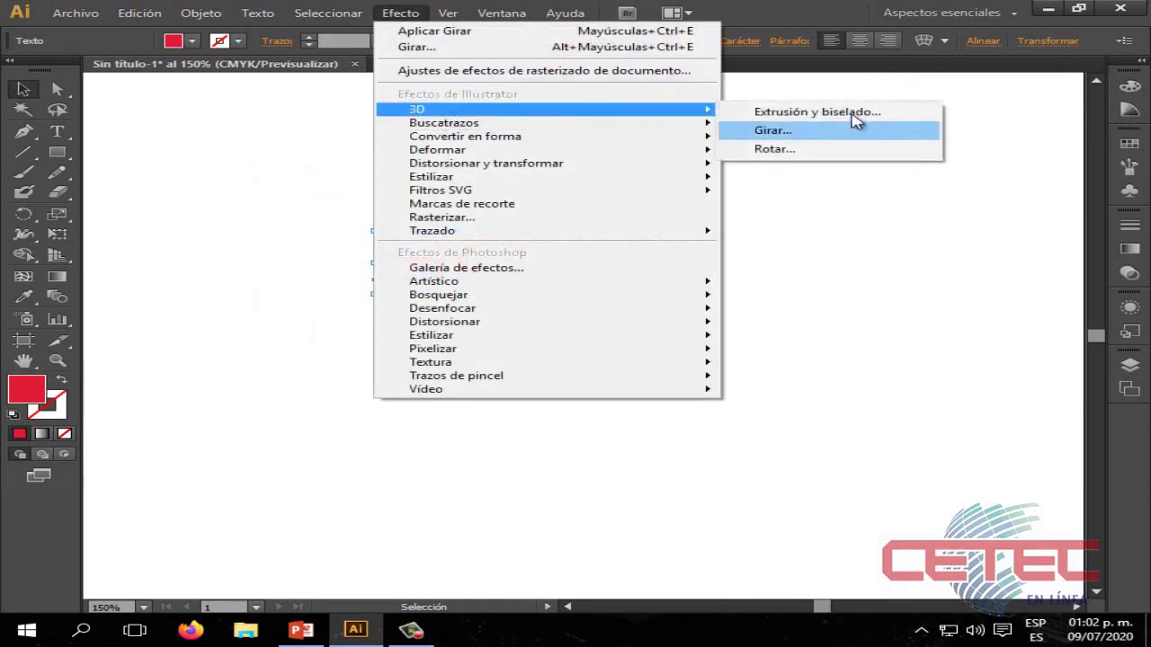
pyautogui.click(849, 113)
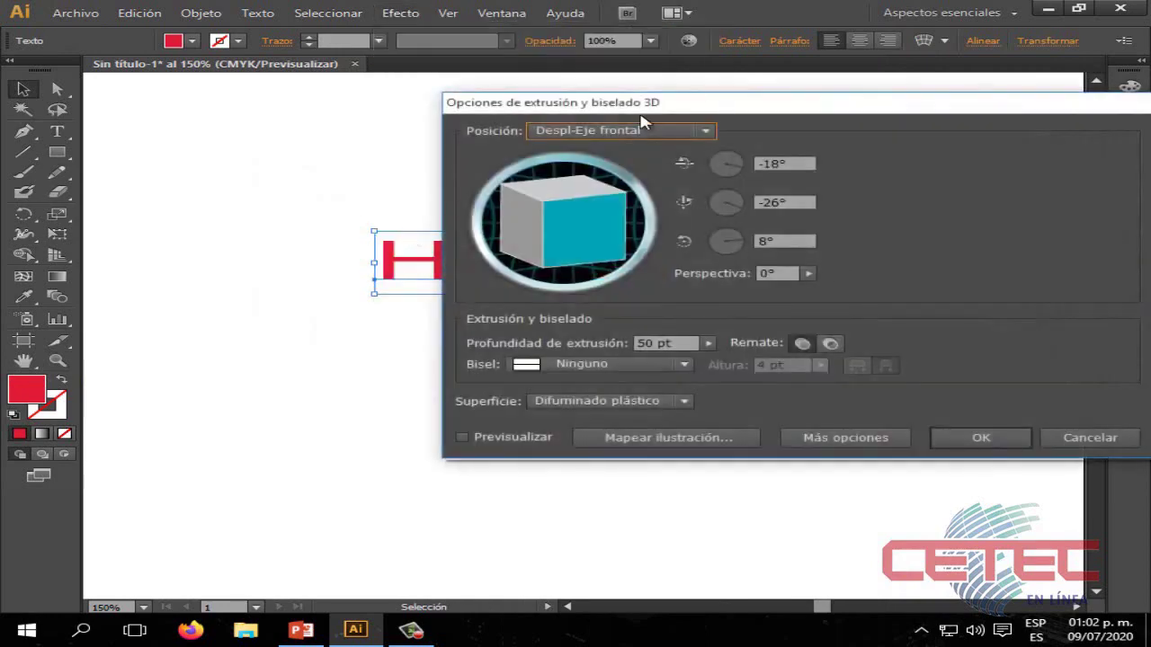
pyautogui.moveTo(719, 108)
pyautogui.mouseDown()
pyautogui.moveTo(1010, 108)
pyautogui.moveTo(558, 131)
pyautogui.mouseUp()
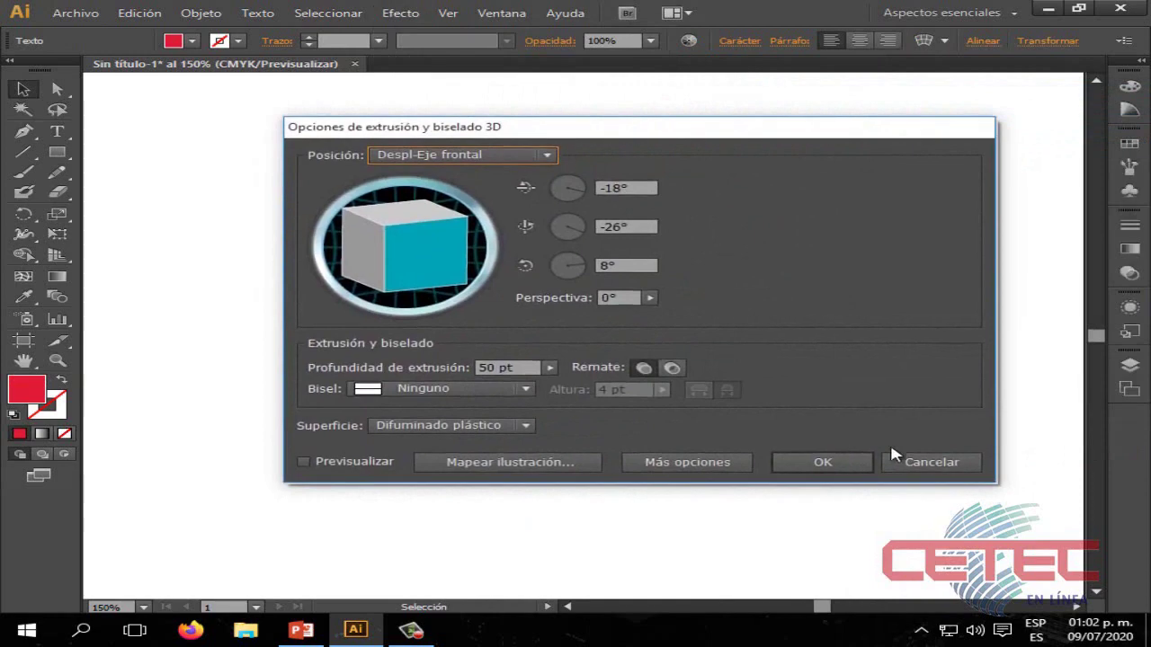
pyautogui.click(893, 456)
# Step: Move HOLA to the left edge and reopen Extrusión y biselado 3D options
pyautogui.moveTo(540, 238); pyautogui.dragTo(249, 239)
pyautogui.click(406, 14)
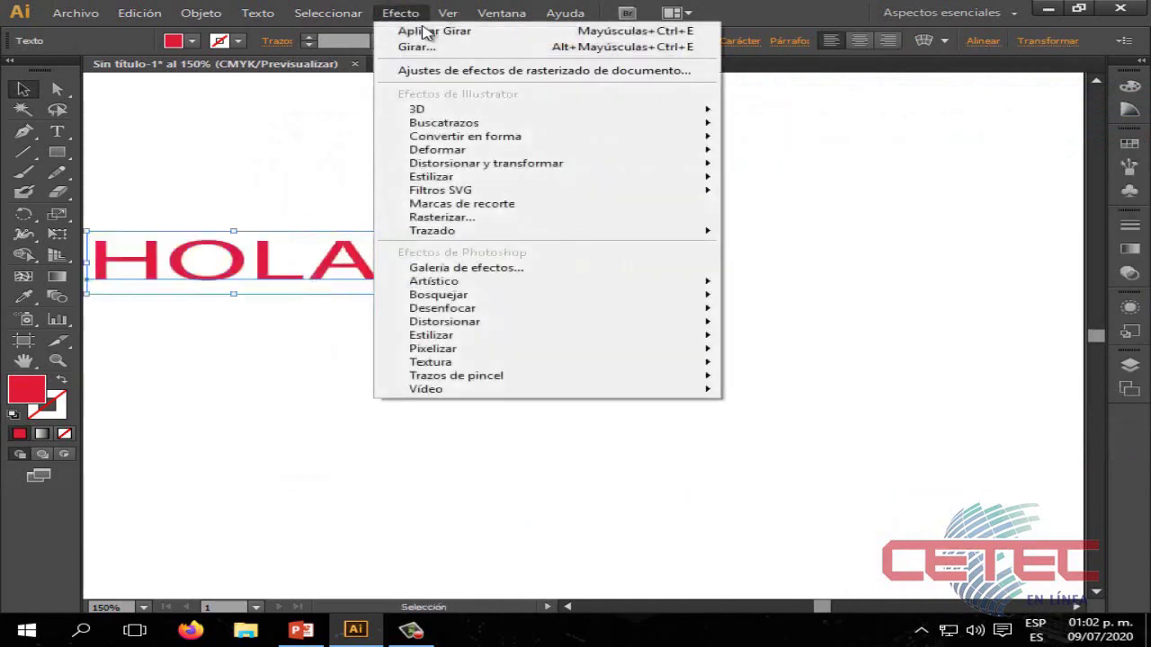
pyautogui.moveTo(416, 108)
pyautogui.click(791, 109)
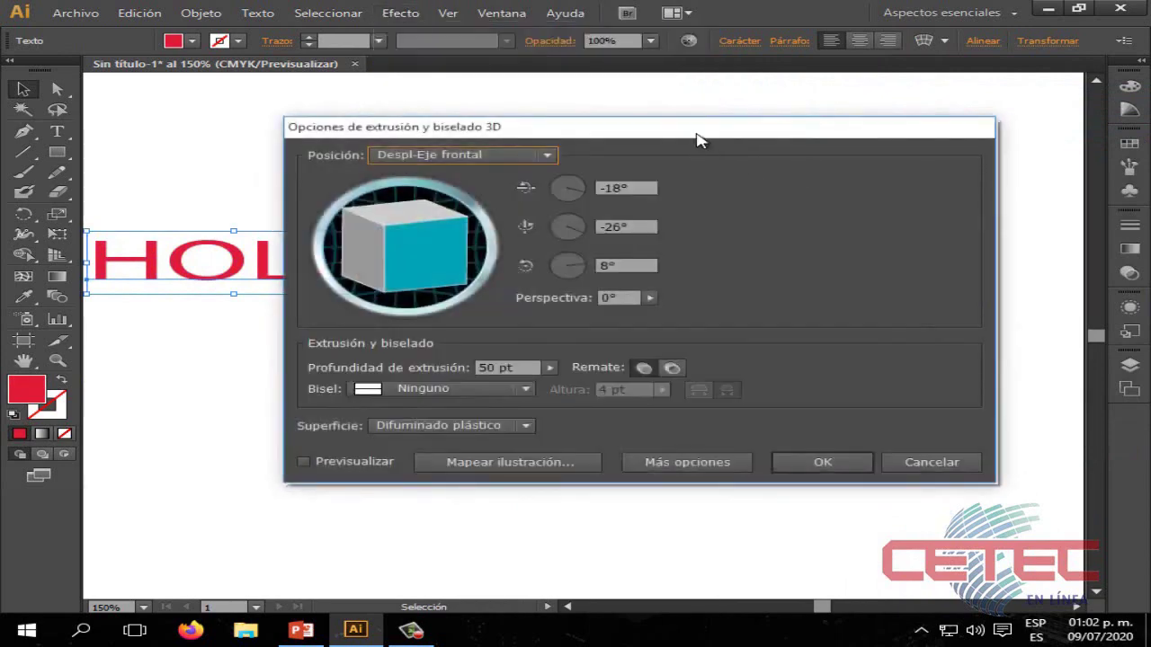
pyautogui.moveTo(700, 139); pyautogui.dragTo(821, 128)
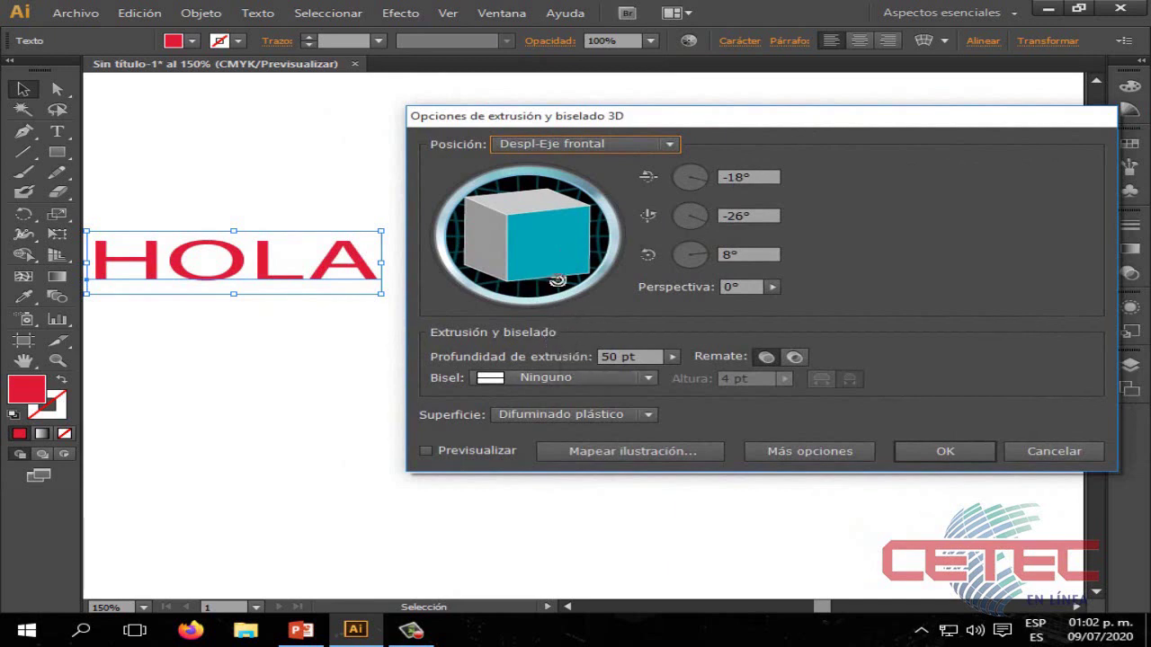
# Step: Preview the HOLA extrusion and tilt it to a custom angle with the track cube
pyautogui.click(426, 451)
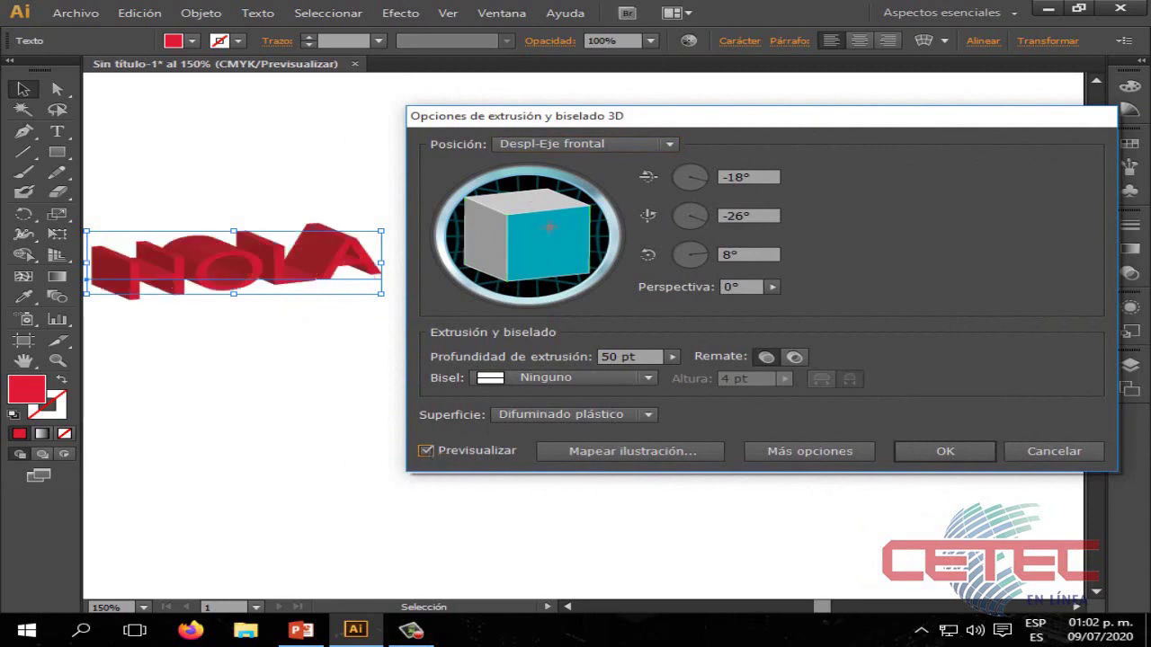
pyautogui.moveTo(544, 239)
pyautogui.mouseDown()
pyautogui.moveTo(558, 218)
pyautogui.moveTo(521, 255)
pyautogui.moveTo(539, 243)
pyautogui.mouseUp()
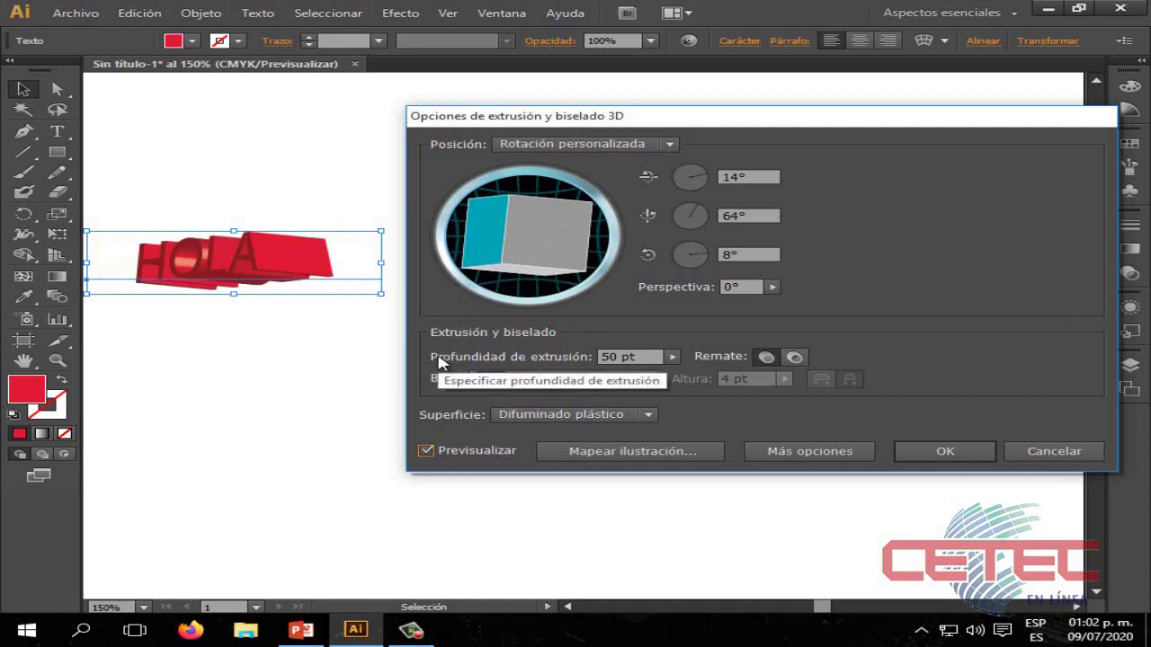
pyautogui.moveTo(508, 236)
pyautogui.mouseDown()
pyautogui.moveTo(554, 241)
pyautogui.moveTo(563, 281)
pyautogui.mouseUp()
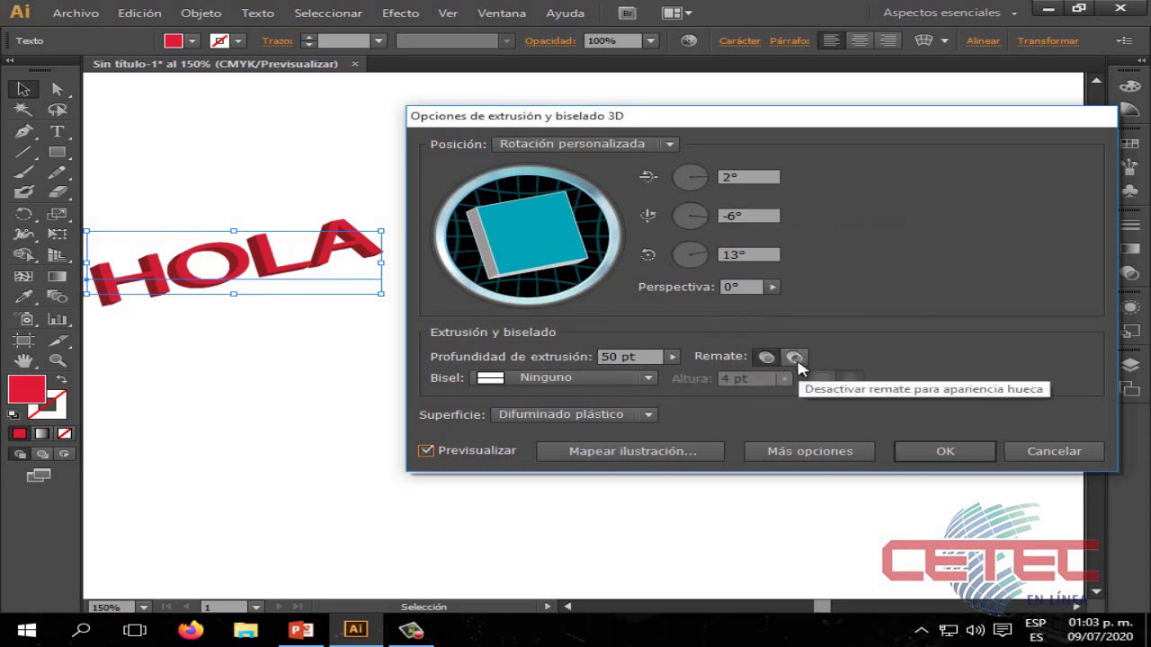
# Step: Turn the cap off for a hollow extrusion and set rotation to -13°, -15°, 9°
pyautogui.click(770, 361)
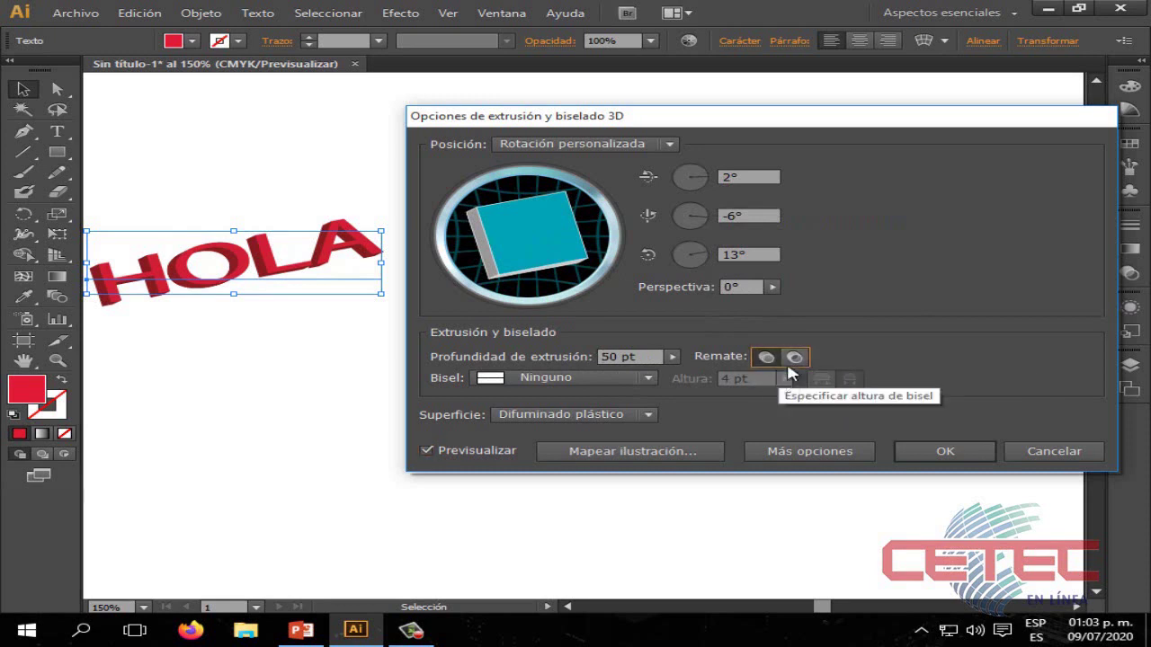
pyautogui.click(796, 360)
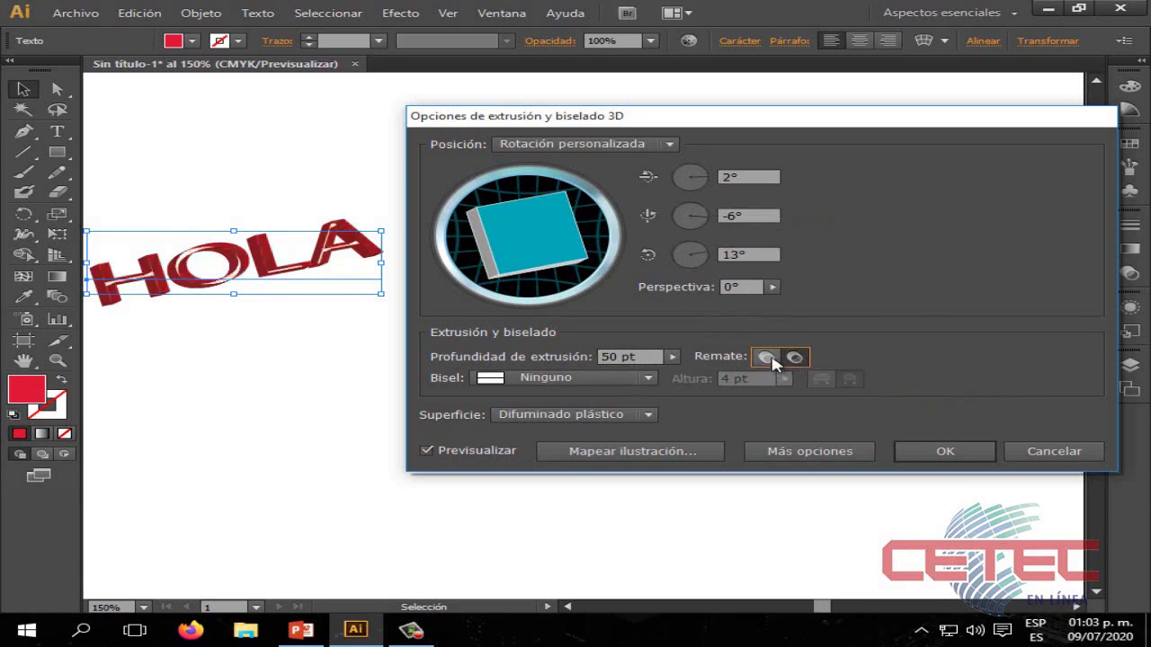
pyautogui.click(765, 358)
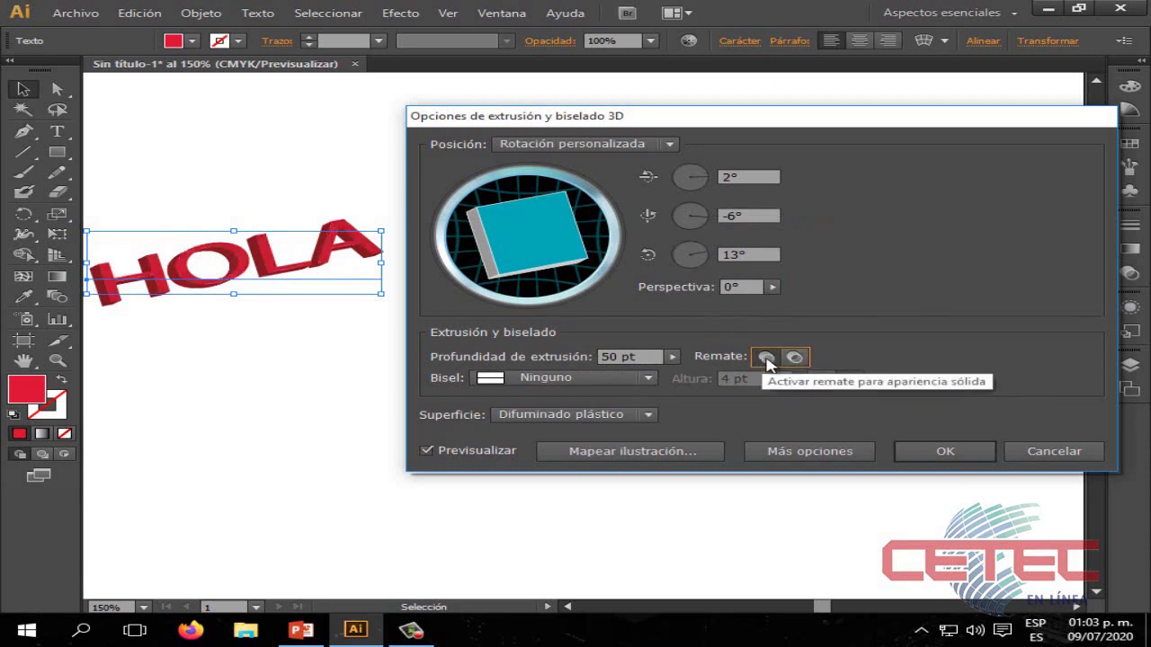
pyautogui.click(795, 359)
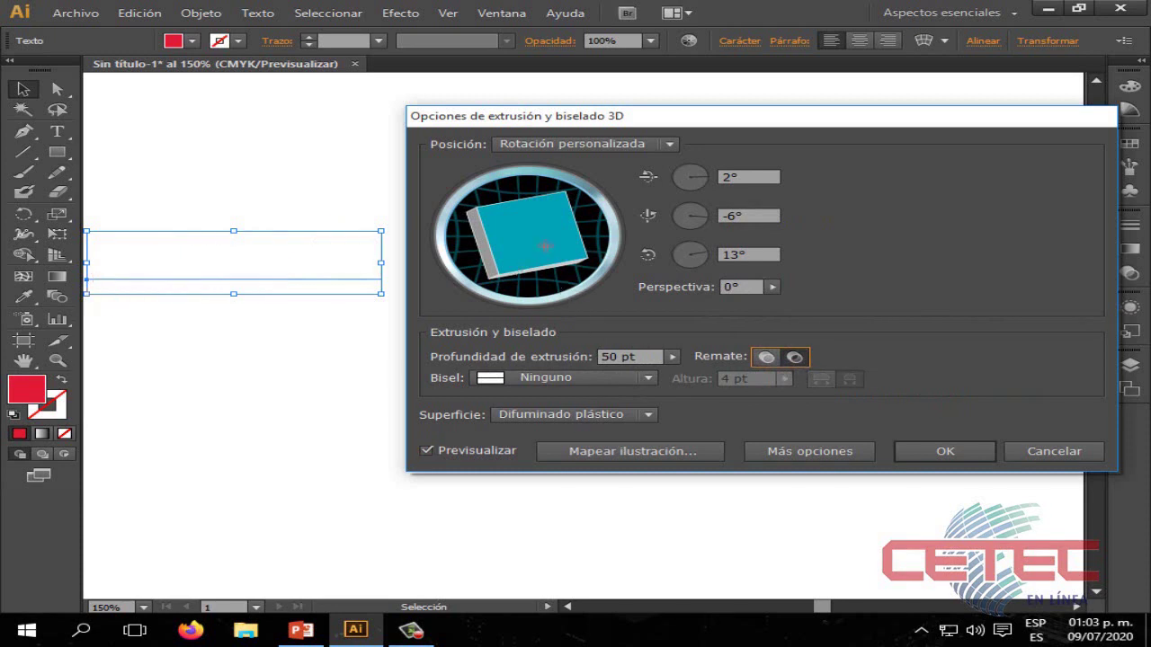
pyautogui.moveTo(519, 271)
pyautogui.mouseDown()
pyautogui.moveTo(553, 238)
pyautogui.moveTo(560, 254)
pyautogui.moveTo(601, 240)
pyautogui.mouseUp()
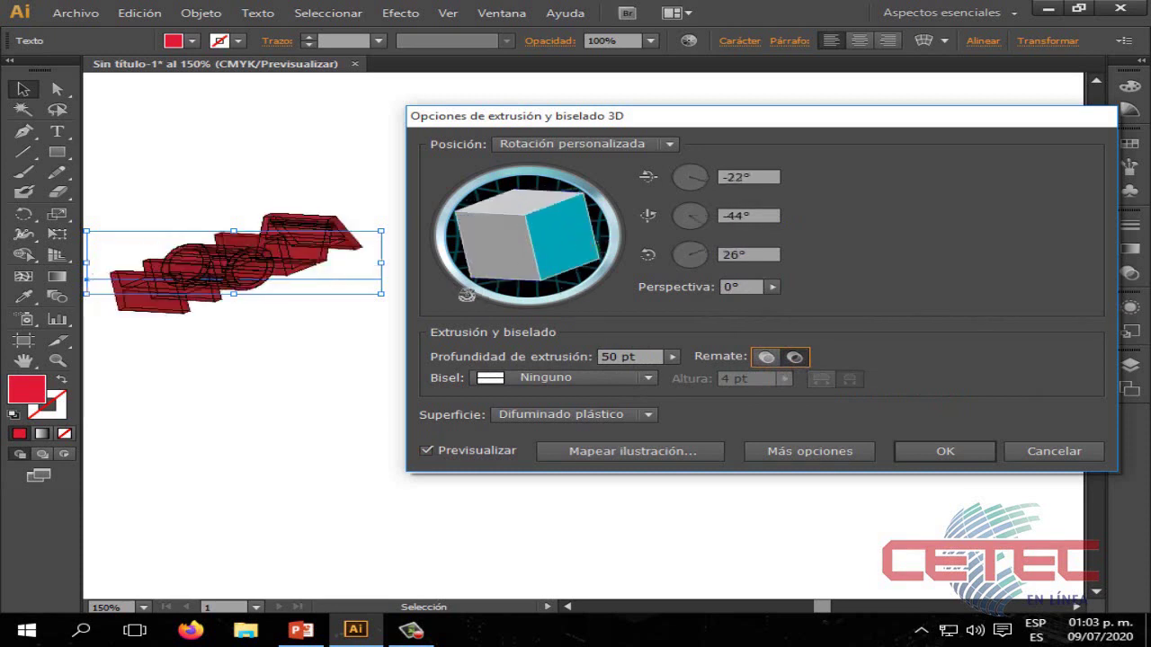
pyautogui.moveTo(480, 286); pyautogui.dragTo(528, 250)
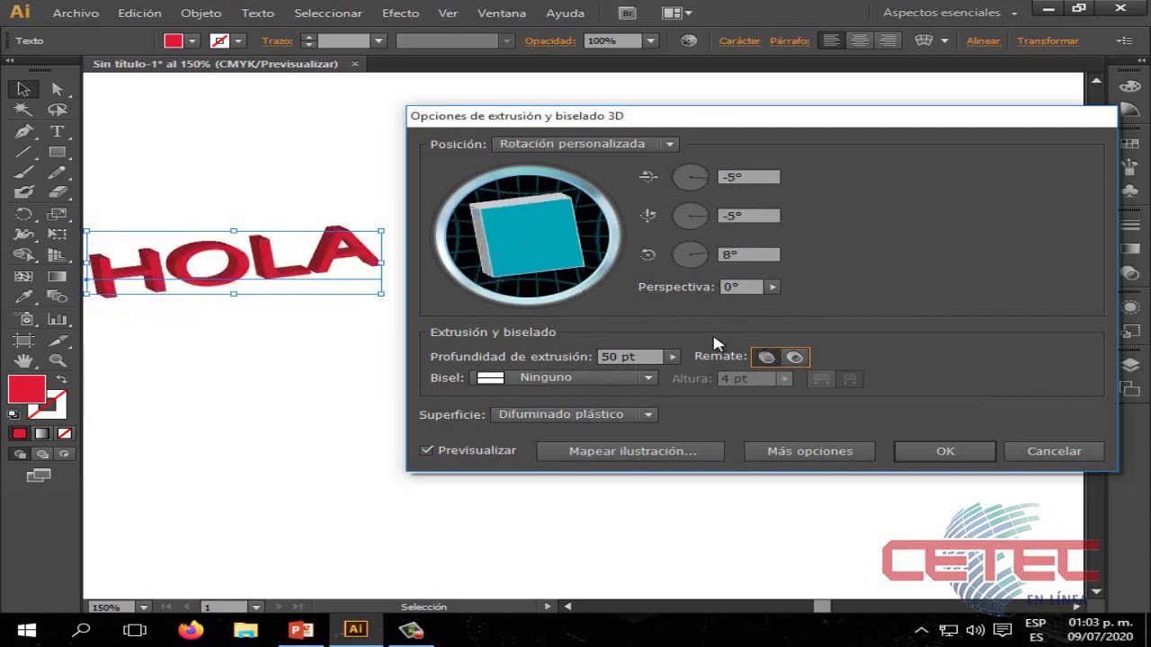
pyautogui.moveTo(548, 254); pyautogui.dragTo(562, 267)
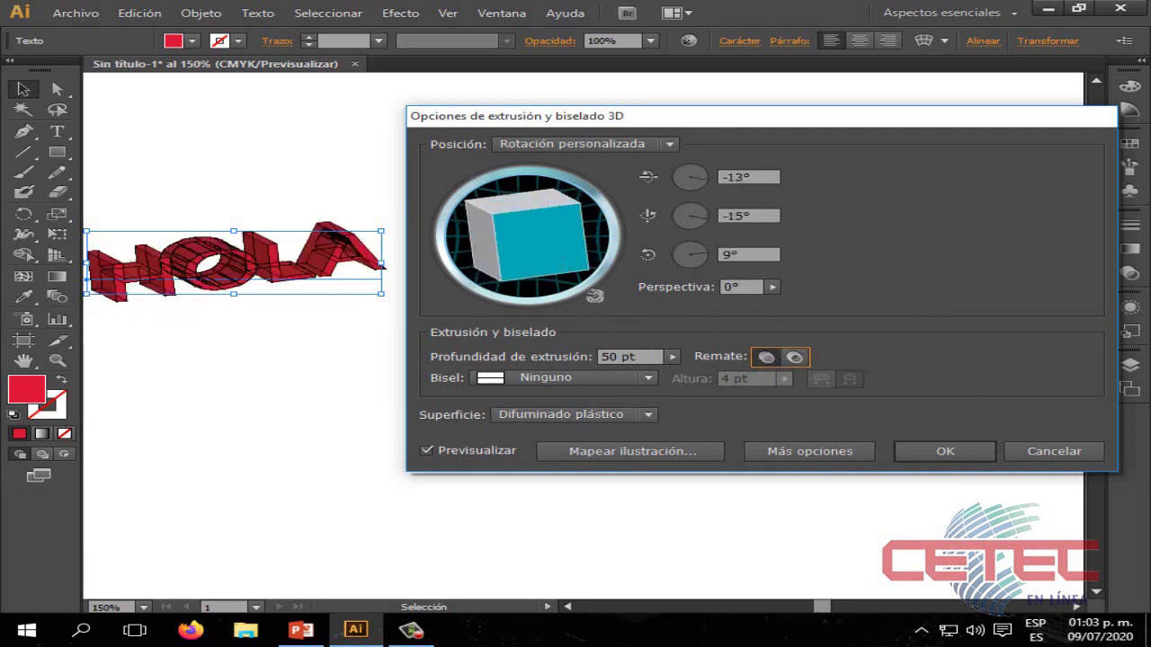
# Step: Try the Complejo 3 bevel on HOLA and rotate it slightly
pyautogui.click(601, 378)
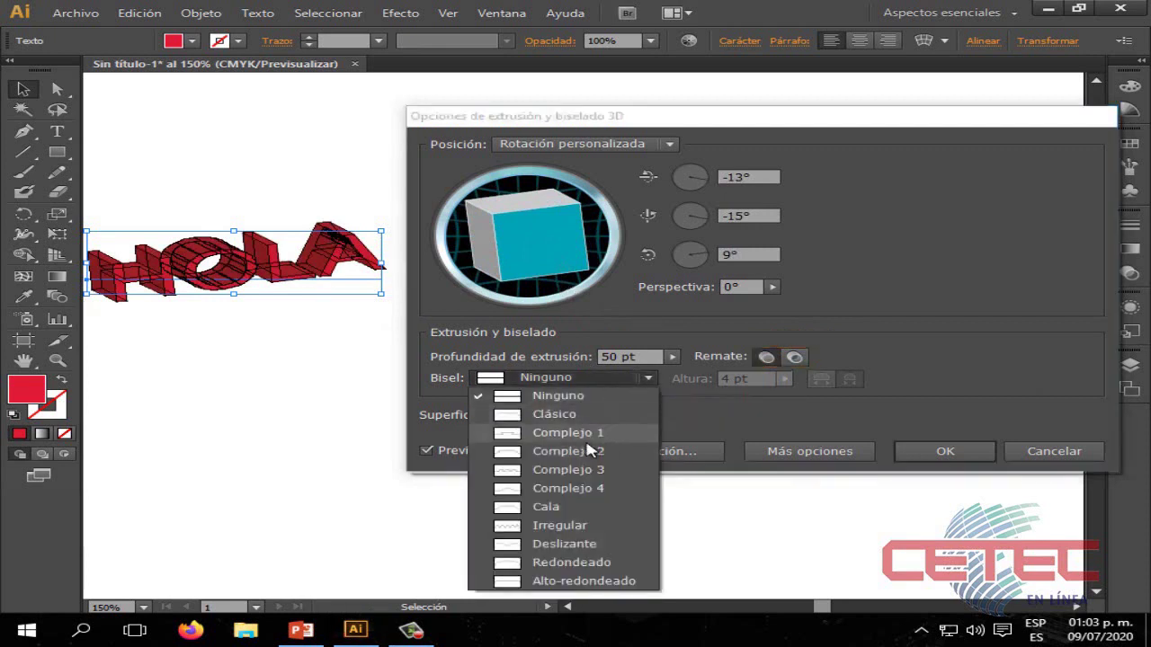
pyautogui.click(574, 470)
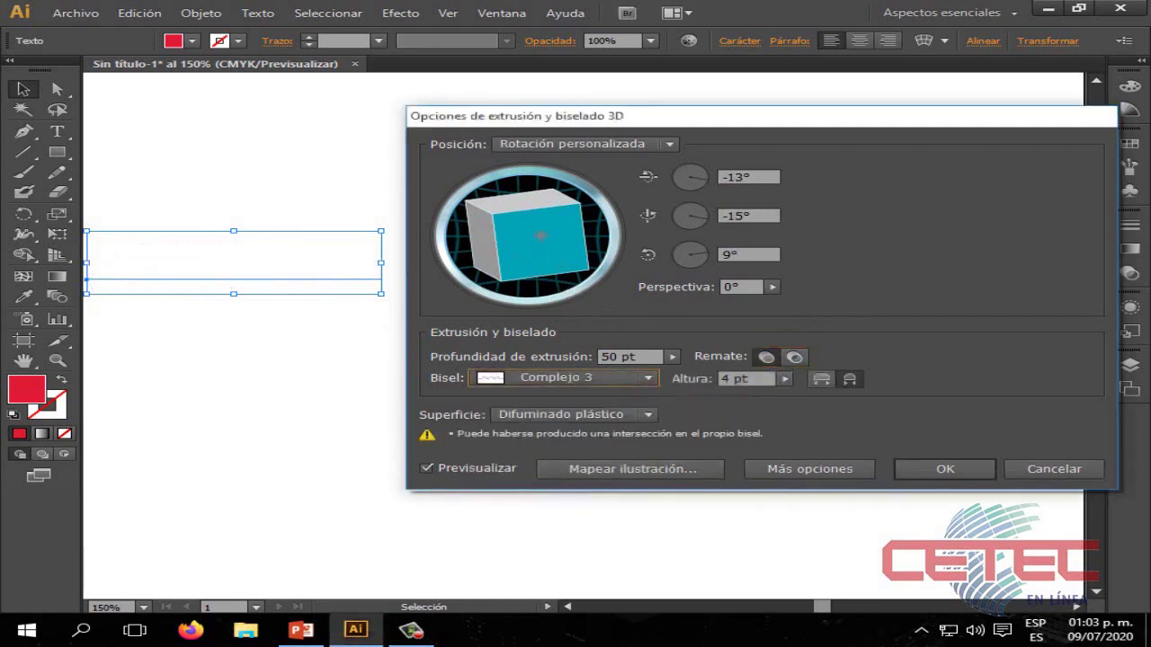
pyautogui.moveTo(537, 237); pyautogui.dragTo(543, 253)
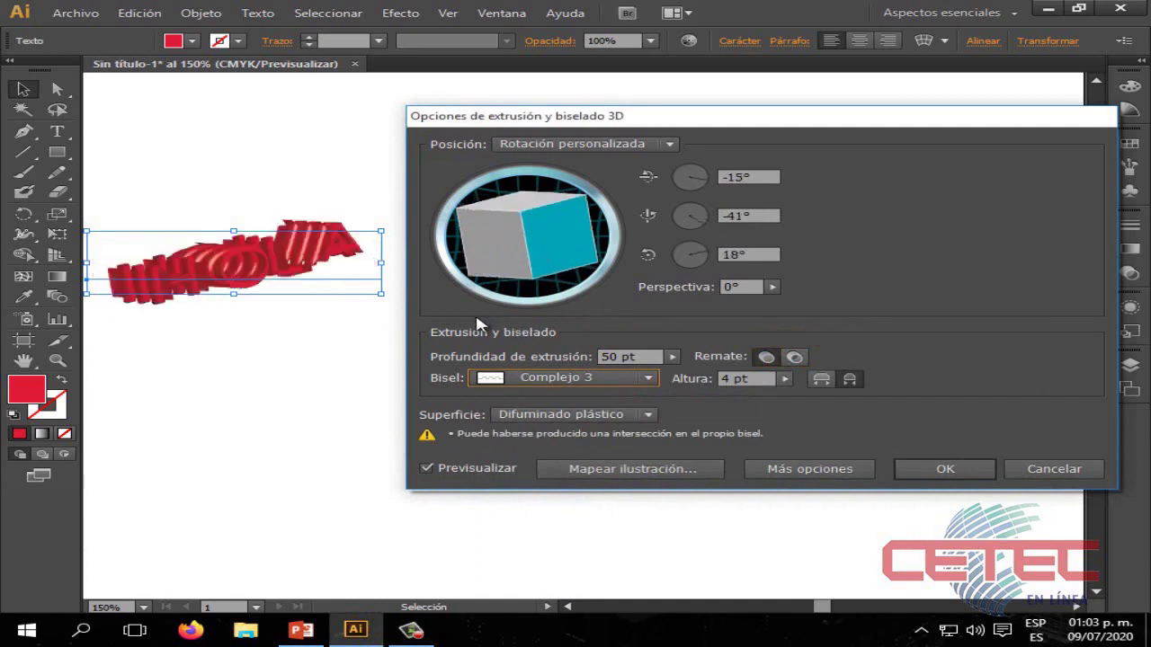
pyautogui.moveTo(495, 311); pyautogui.dragTo(520, 321)
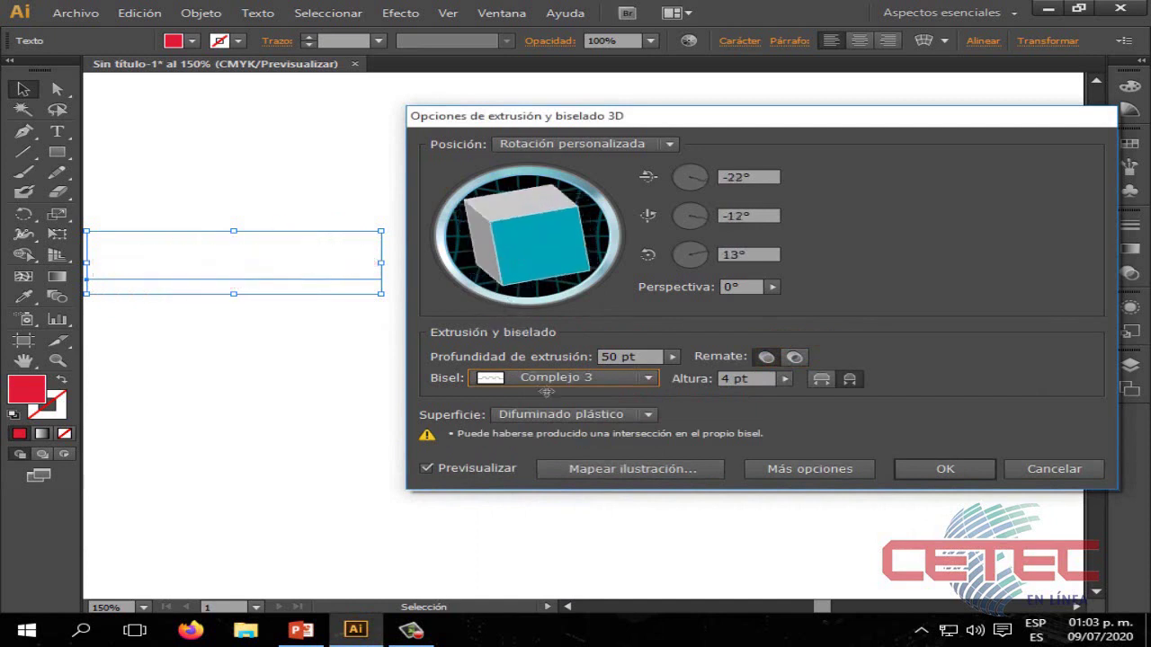
# Step: Switch the bevel to Cala and rotate HOLA to -7°, 18°, 9°
pyautogui.click(580, 389)
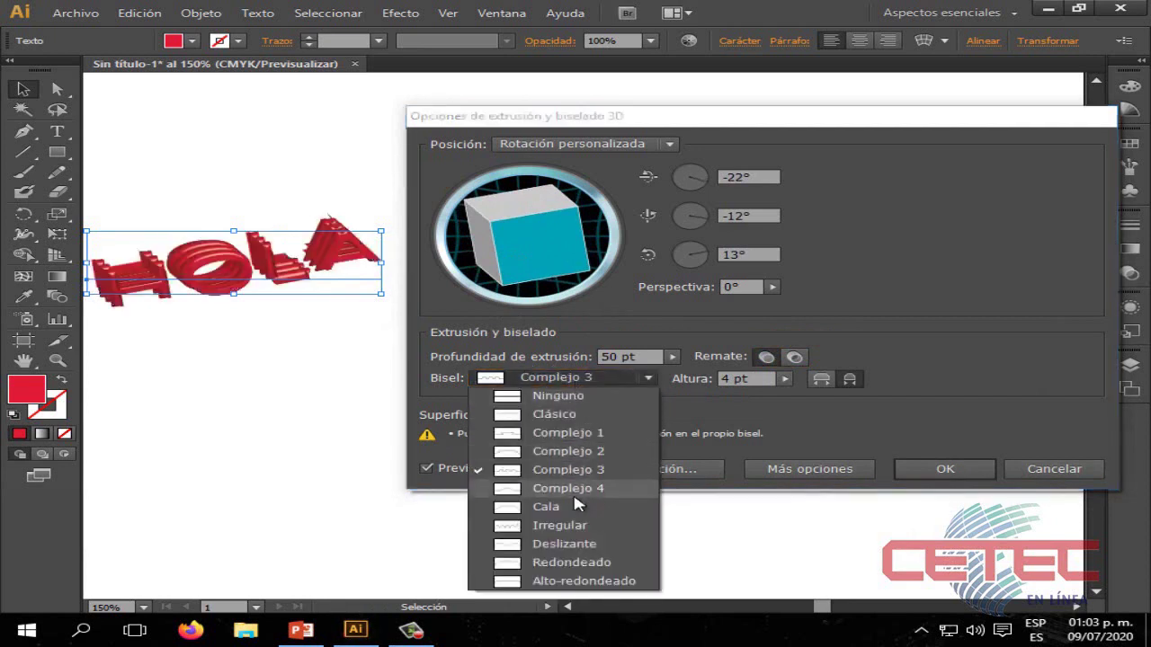
pyautogui.click(562, 511)
pyautogui.moveTo(540, 326); pyautogui.dragTo(499, 355)
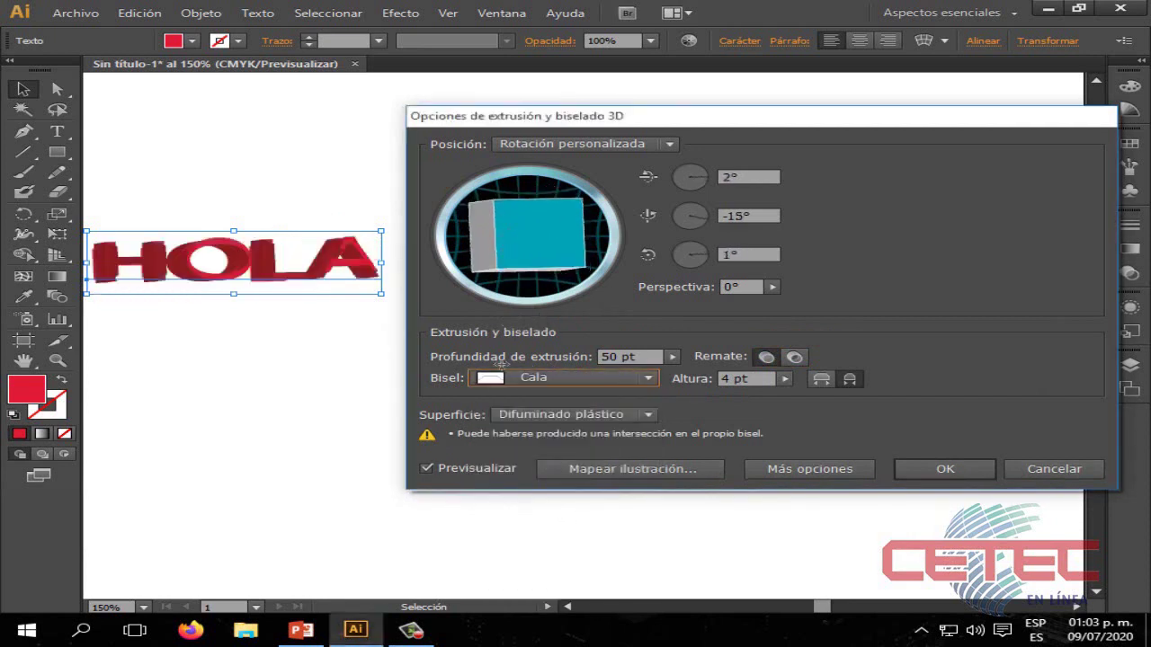
pyautogui.moveTo(490, 262)
pyautogui.mouseDown()
pyautogui.moveTo(497, 286)
pyautogui.moveTo(468, 218)
pyautogui.moveTo(517, 244)
pyautogui.moveTo(517, 231)
pyautogui.mouseUp()
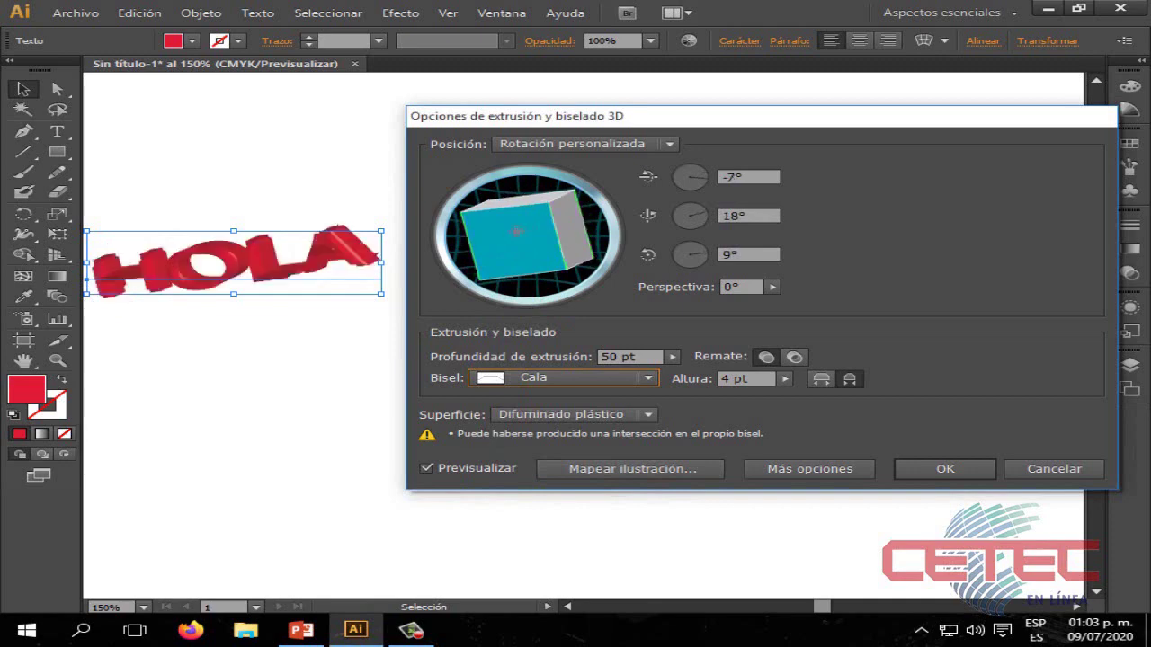
# Step: Review slide 11 on 3D surface and lighting, then return to Illustrator's 3D dialog
pyautogui.click(301, 630)
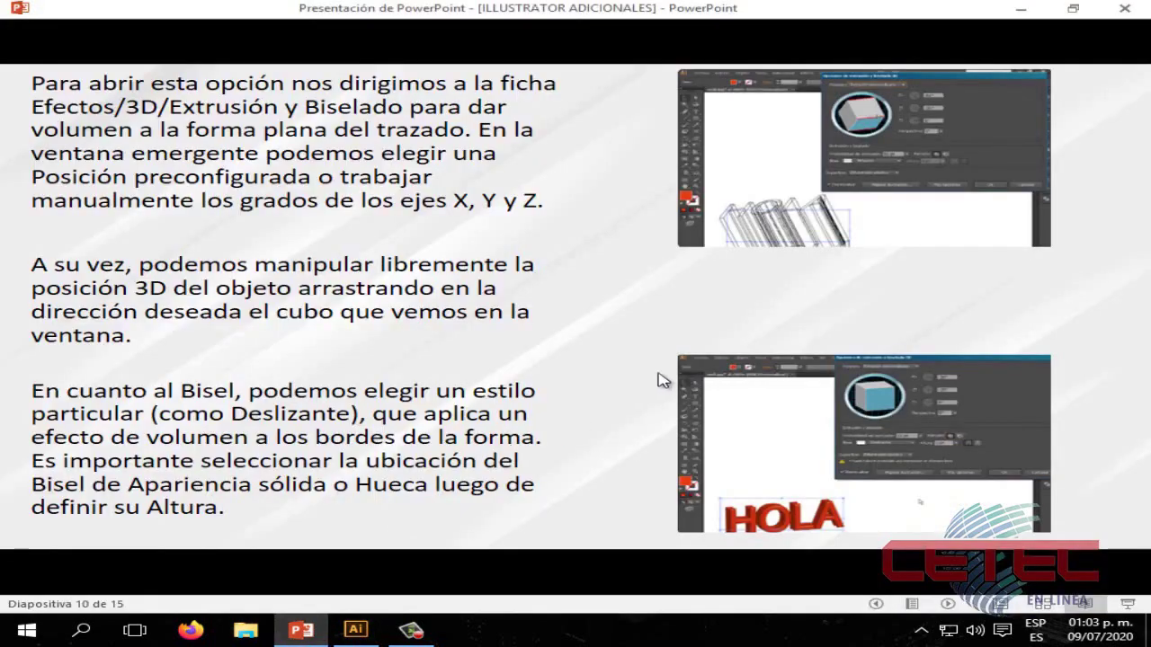
pyautogui.click(718, 336)
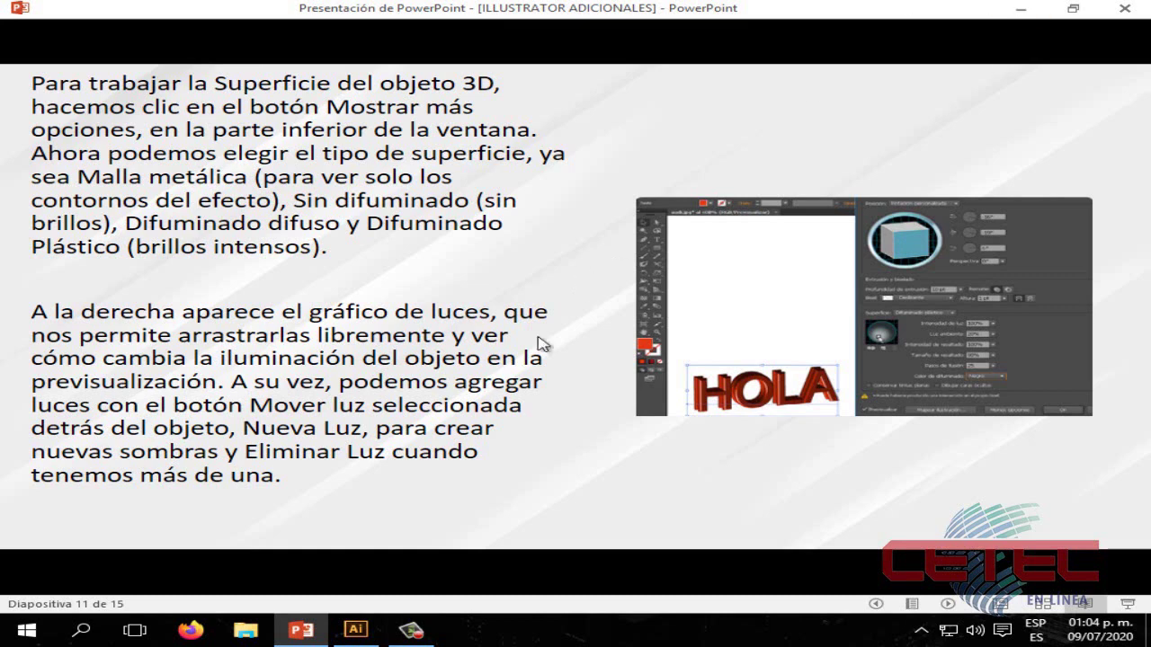
pyautogui.click(356, 630)
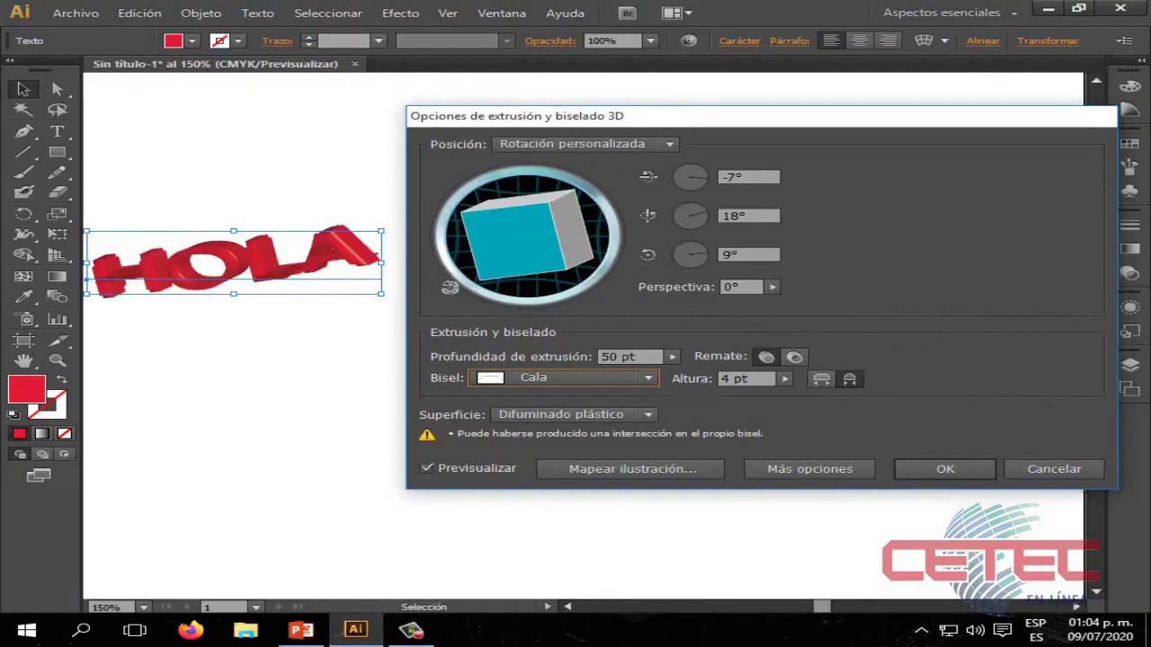
# Step: Reveal the 3D lighting options and move the light to the sphere's upper right to brighten HOLA
pyautogui.click(823, 471)
pyautogui.moveTo(850, 116); pyautogui.dragTo(858, 28)
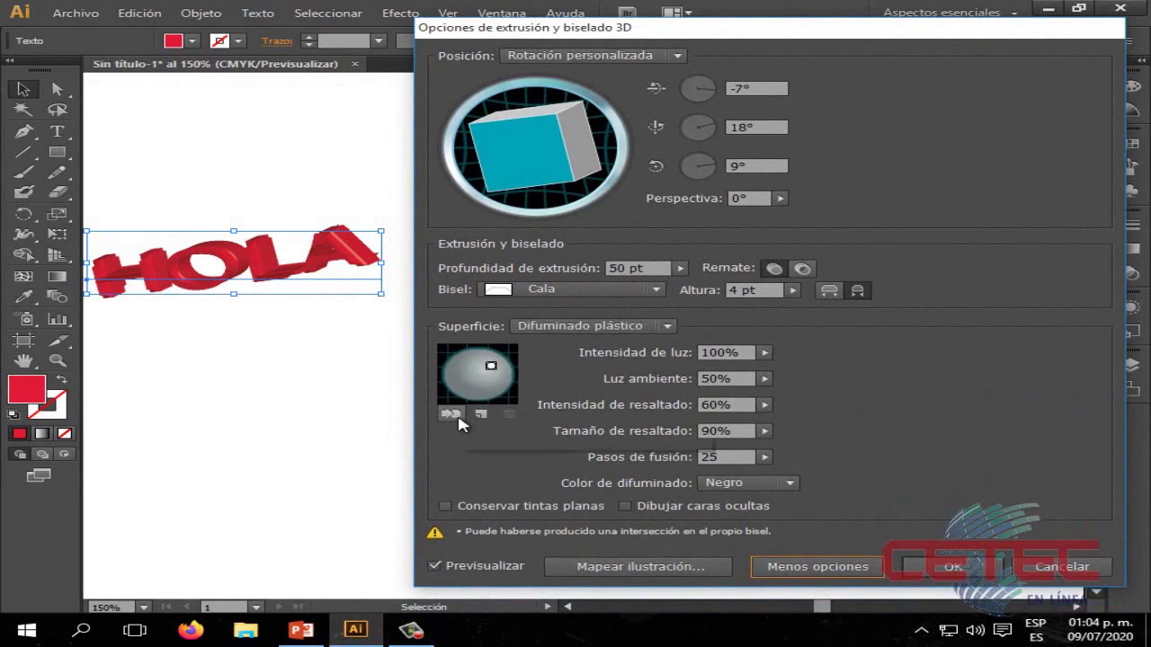
pyautogui.click(458, 417)
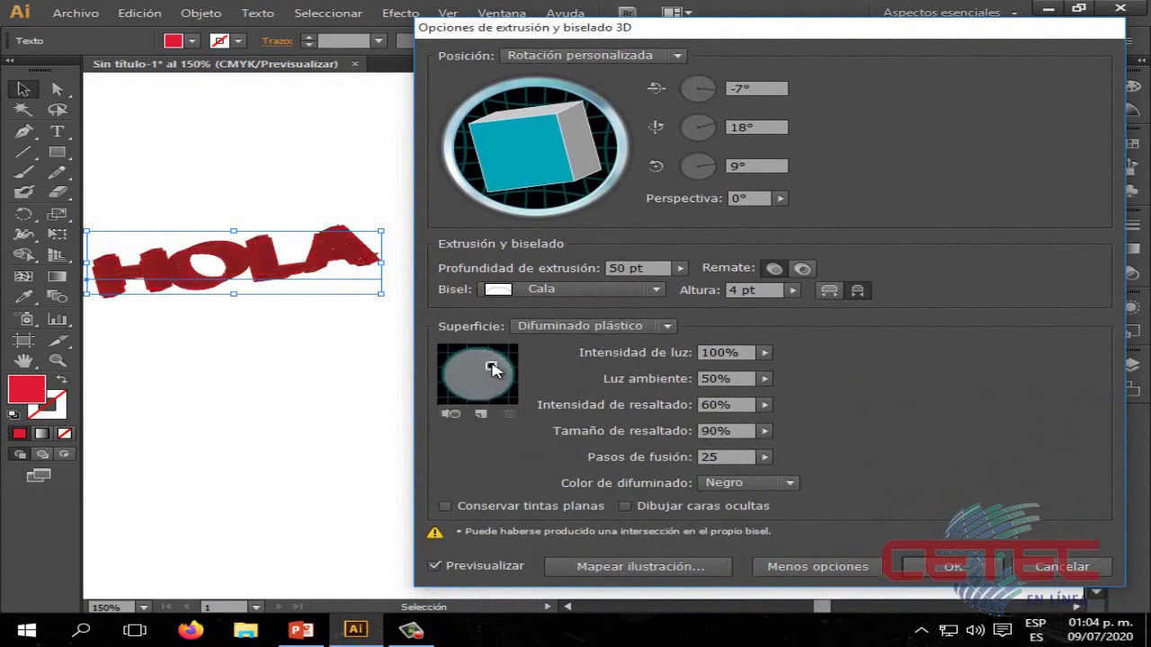
pyautogui.moveTo(491, 365); pyautogui.dragTo(455, 370)
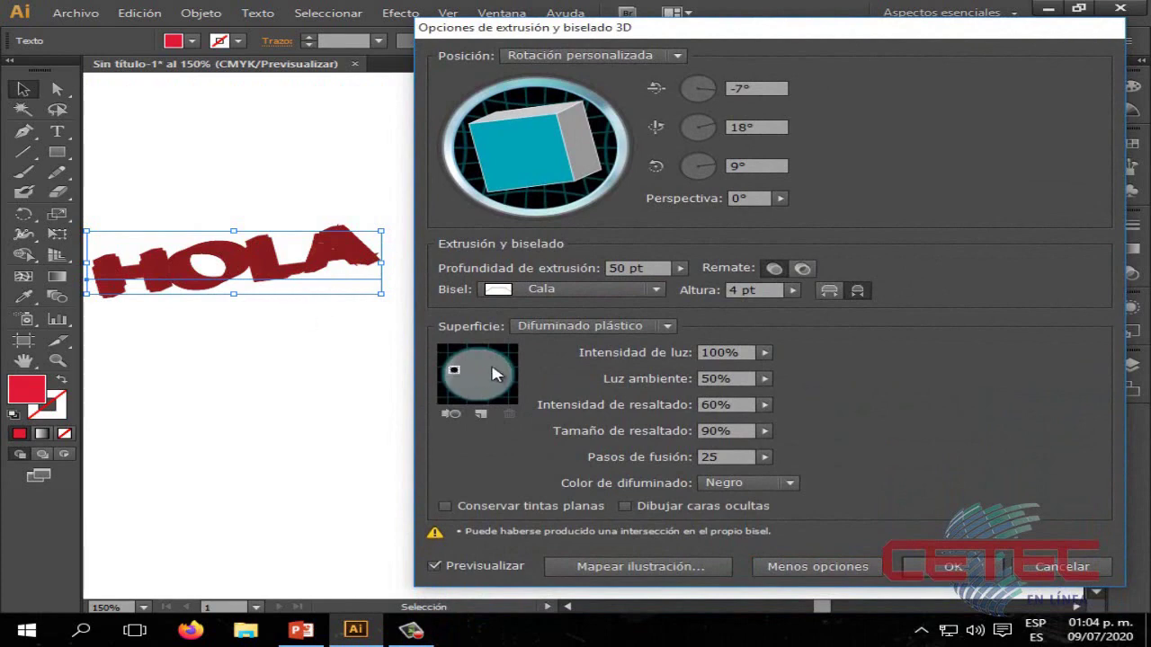
pyautogui.moveTo(456, 370)
pyautogui.mouseDown()
pyautogui.moveTo(507, 368)
pyautogui.moveTo(477, 351)
pyautogui.mouseUp()
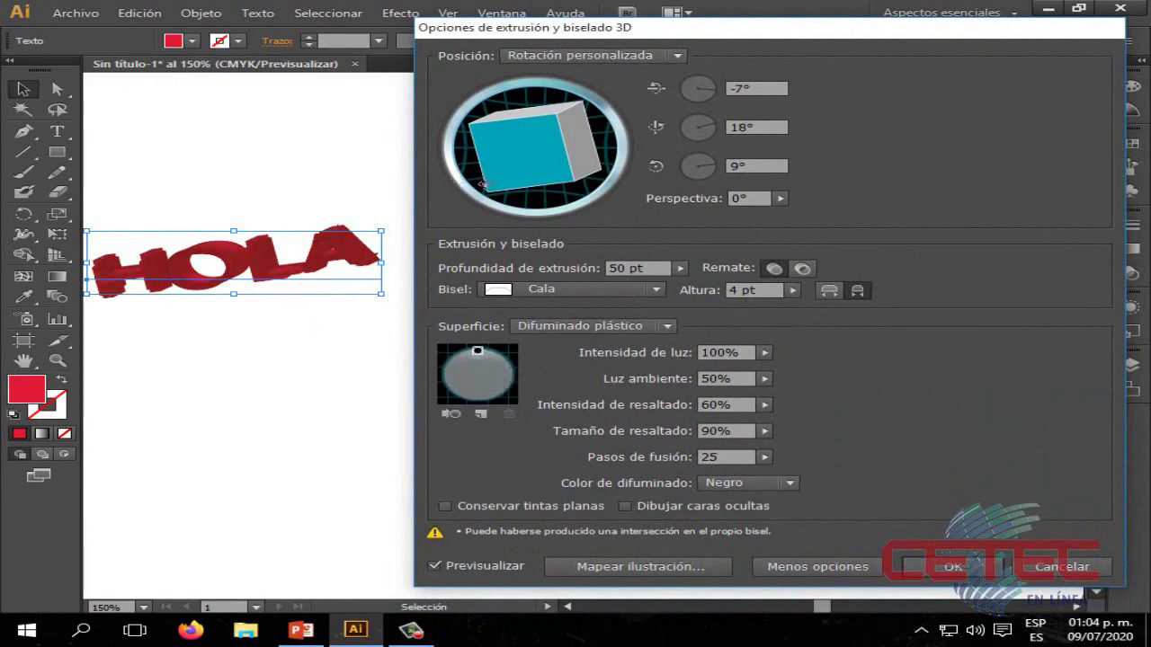
# Step: Rotate HOLA to -9°, -29°, 23°, fine-tune the light, and return to the slides
pyautogui.moveTo(483, 186); pyautogui.dragTo(560, 143)
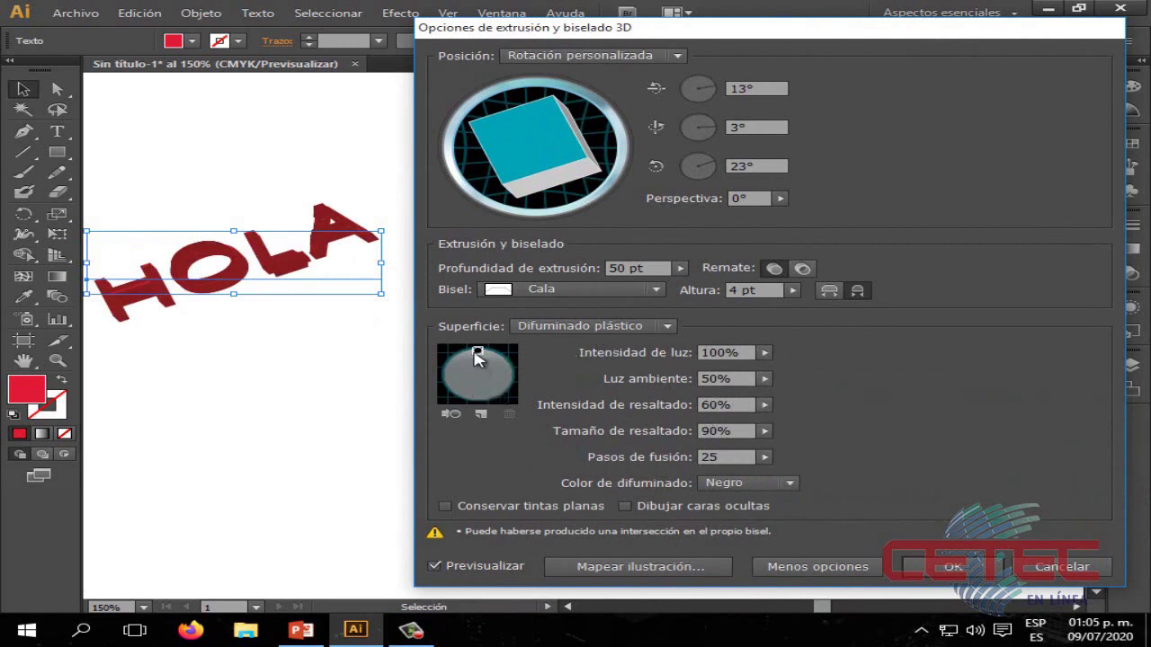
pyautogui.moveTo(477, 353); pyautogui.dragTo(484, 366)
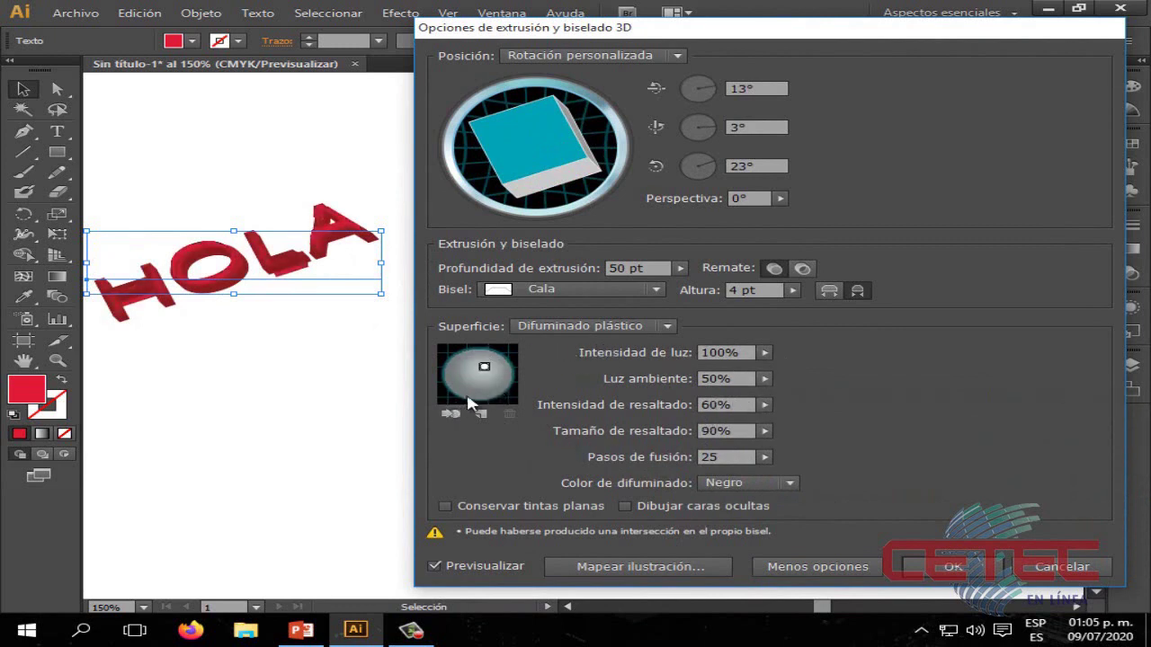
pyautogui.moveTo(483, 366)
pyautogui.mouseDown()
pyautogui.moveTo(465, 386)
pyautogui.moveTo(479, 359)
pyautogui.mouseUp()
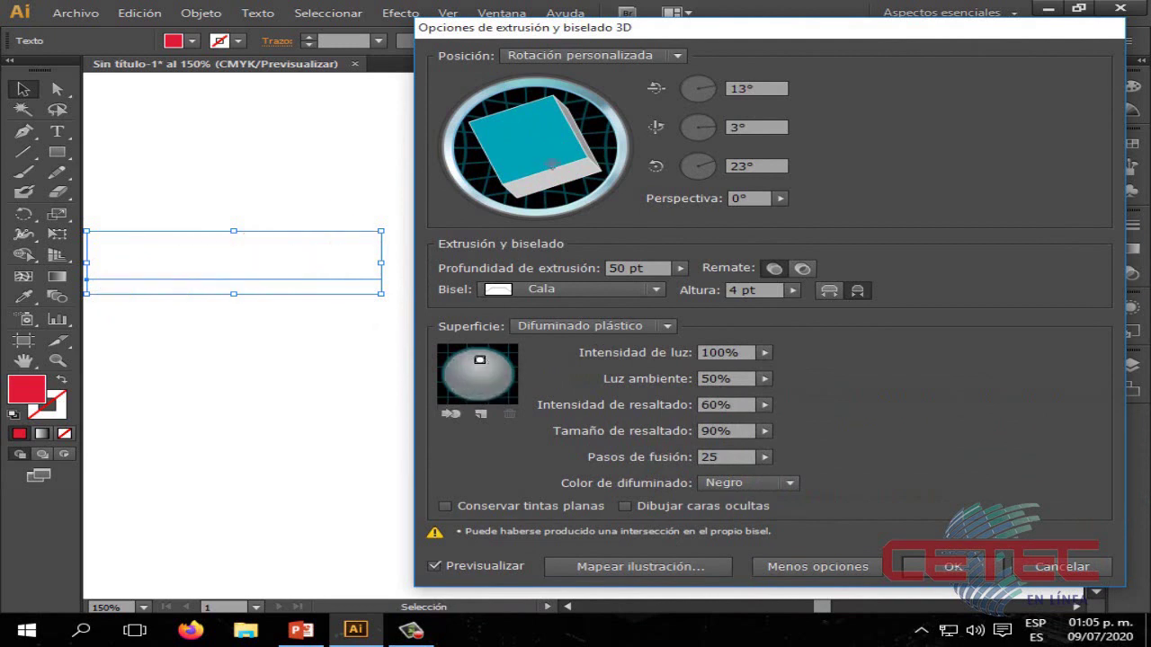
pyautogui.moveTo(553, 165)
pyautogui.mouseDown()
pyautogui.moveTo(595, 178)
pyautogui.moveTo(535, 192)
pyautogui.mouseUp()
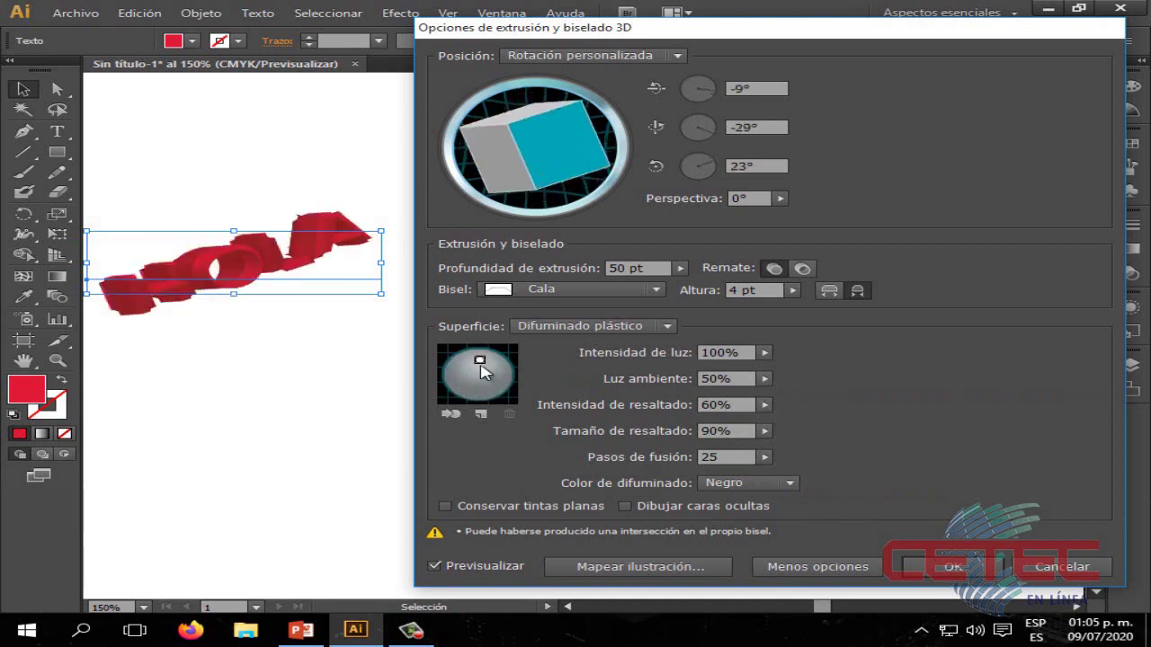
pyautogui.moveTo(482, 367)
pyautogui.mouseDown()
pyautogui.moveTo(465, 384)
pyautogui.moveTo(487, 366)
pyautogui.mouseUp()
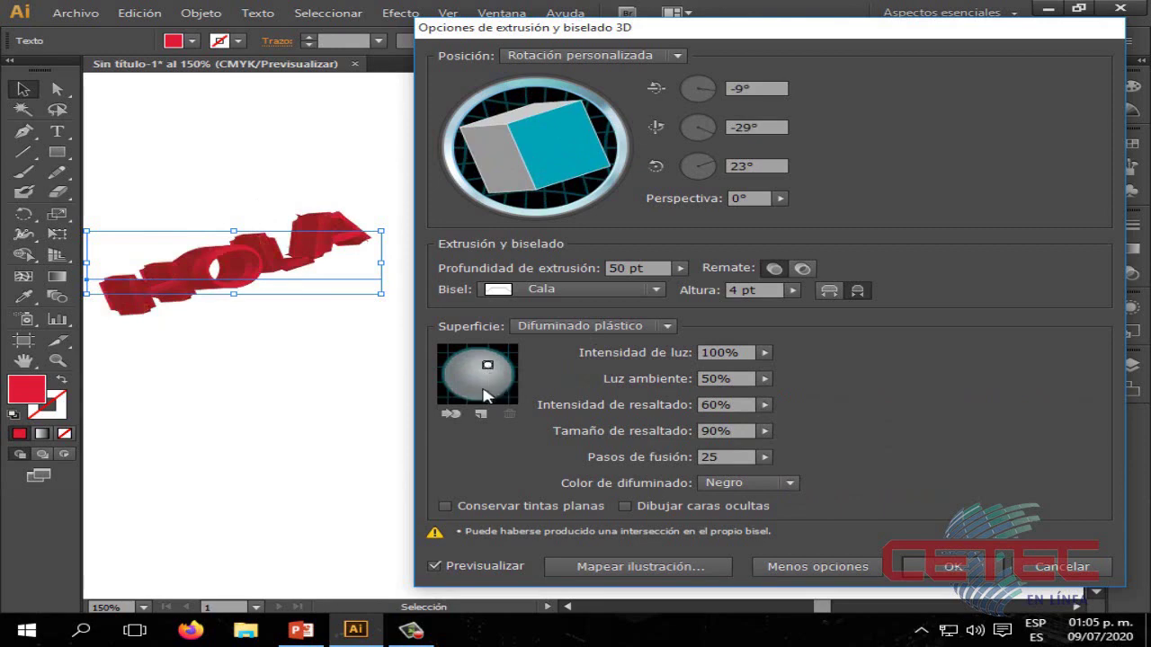
pyautogui.click(315, 634)
# Step: Advance to the slide on revolved 3D objects and go back to Illustrator
pyautogui.click(868, 311)
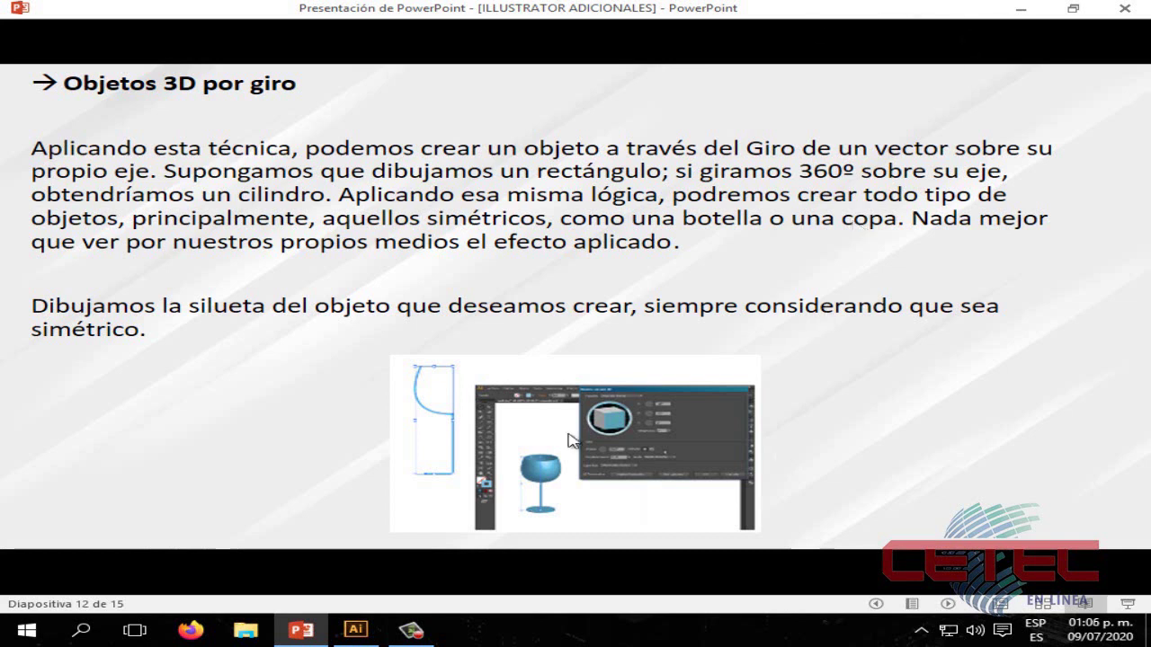
pyautogui.click(354, 634)
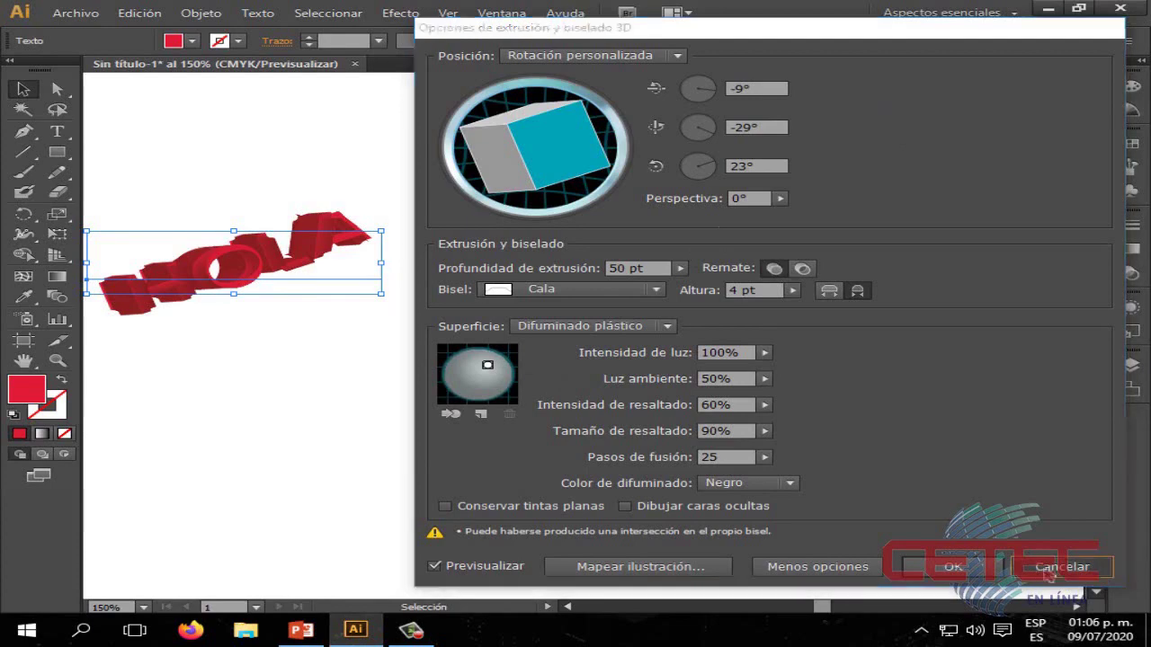
# Step: Cancel the 3D extrusion settings, delete the HOLA text and zoom to 100%
pyautogui.click(1038, 565)
pyautogui.press('Delete')
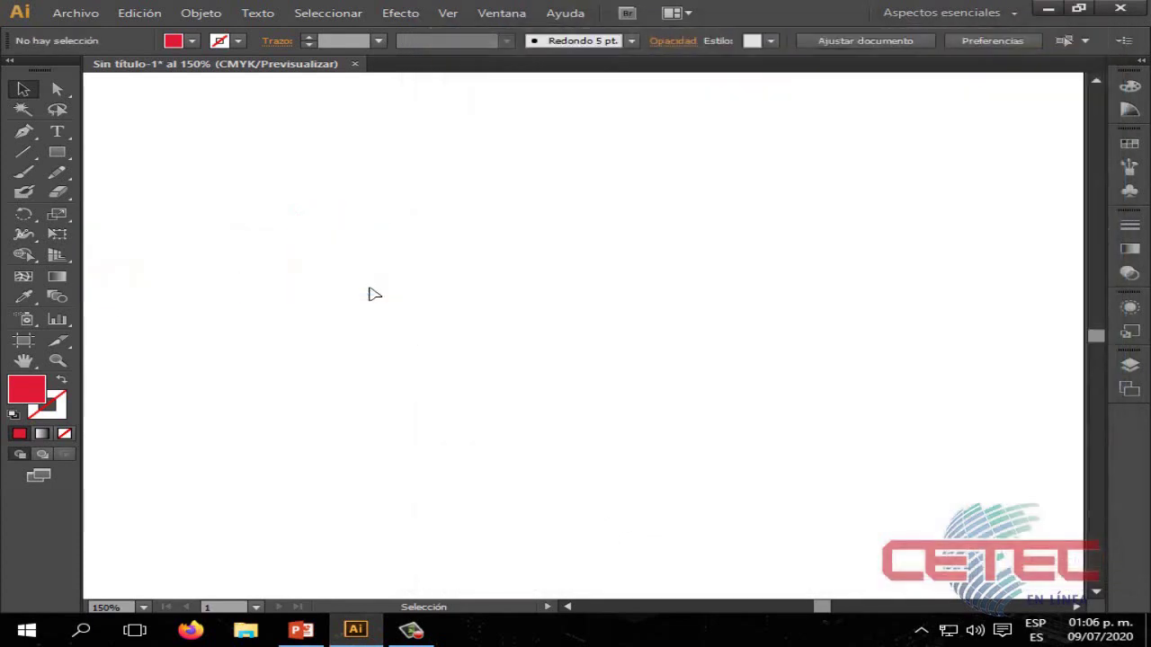
pyautogui.hotkey('ctrl', '1')
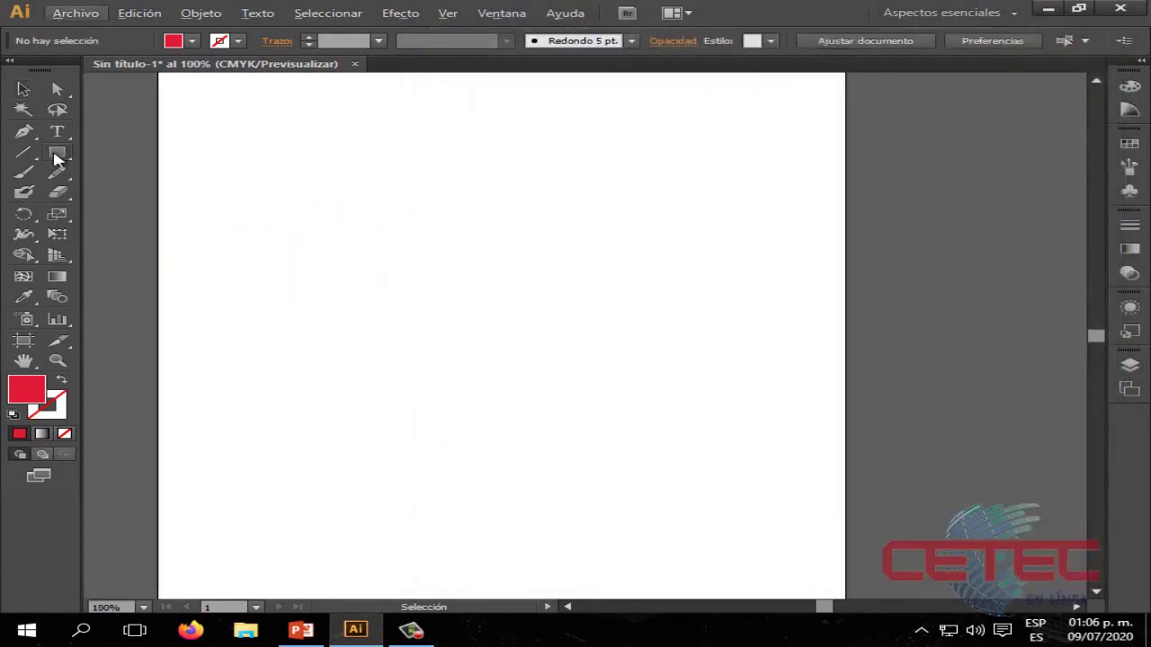
# Step: Draw a red square on the blank artboard and select it for the Efecto menu
pyautogui.moveTo(56, 152)
pyautogui.mouseDown()
pyautogui.moveTo(178, 177)
pyautogui.moveTo(356, 285)
pyautogui.mouseUp()
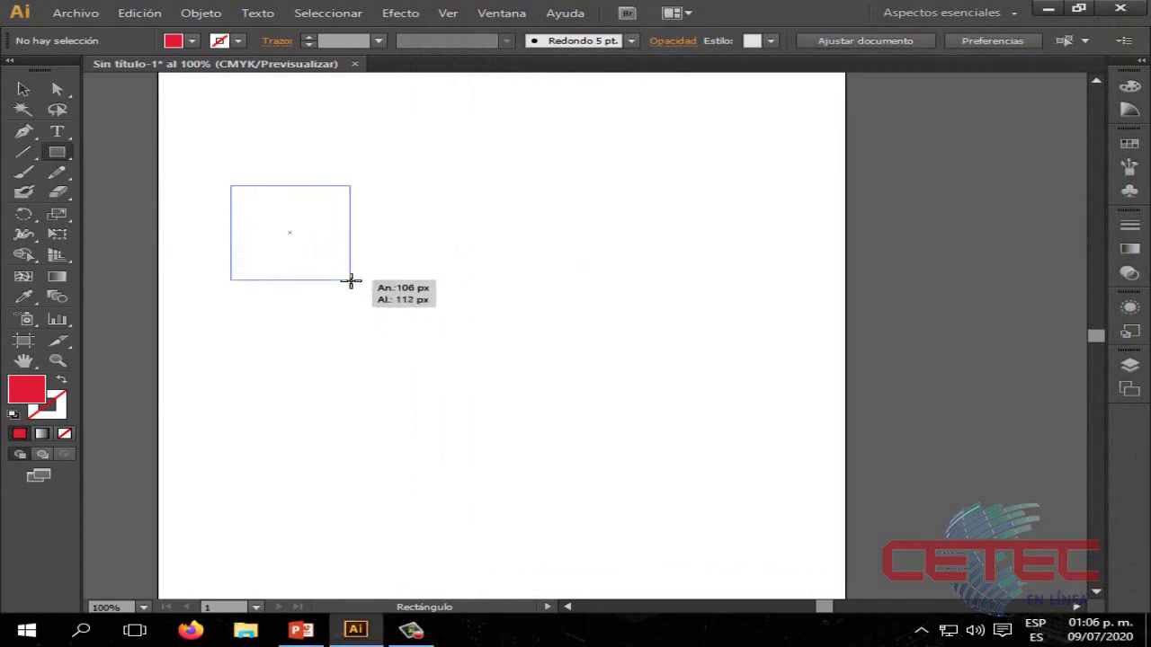
pyautogui.click(23, 89)
pyautogui.click(534, 318)
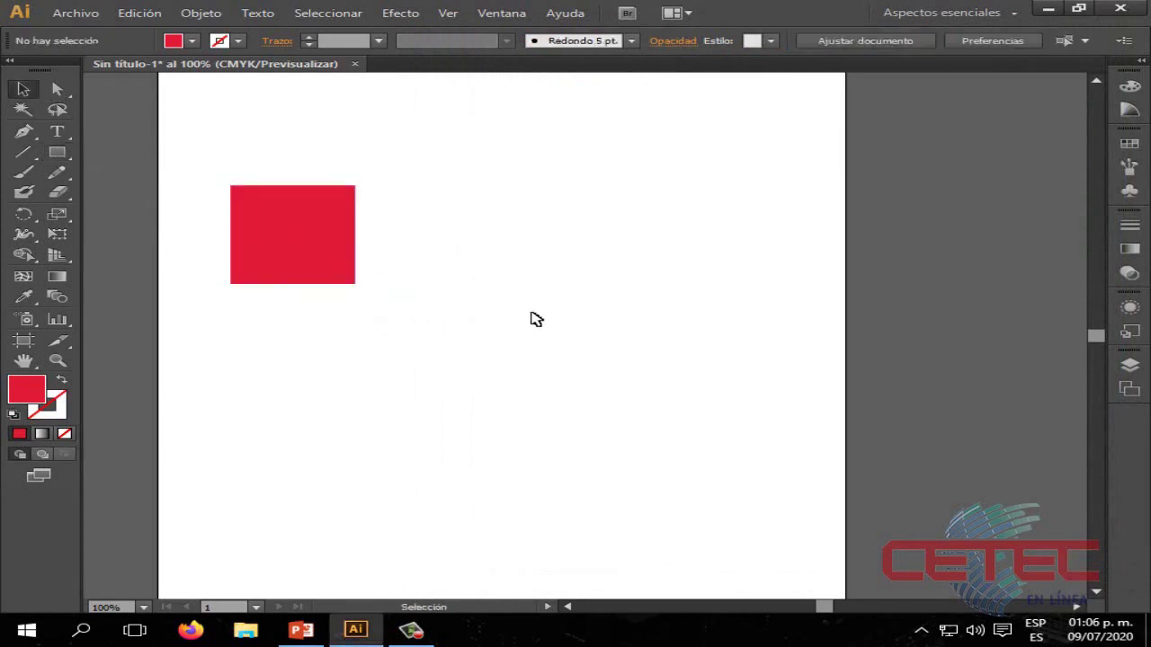
pyautogui.click(315, 253)
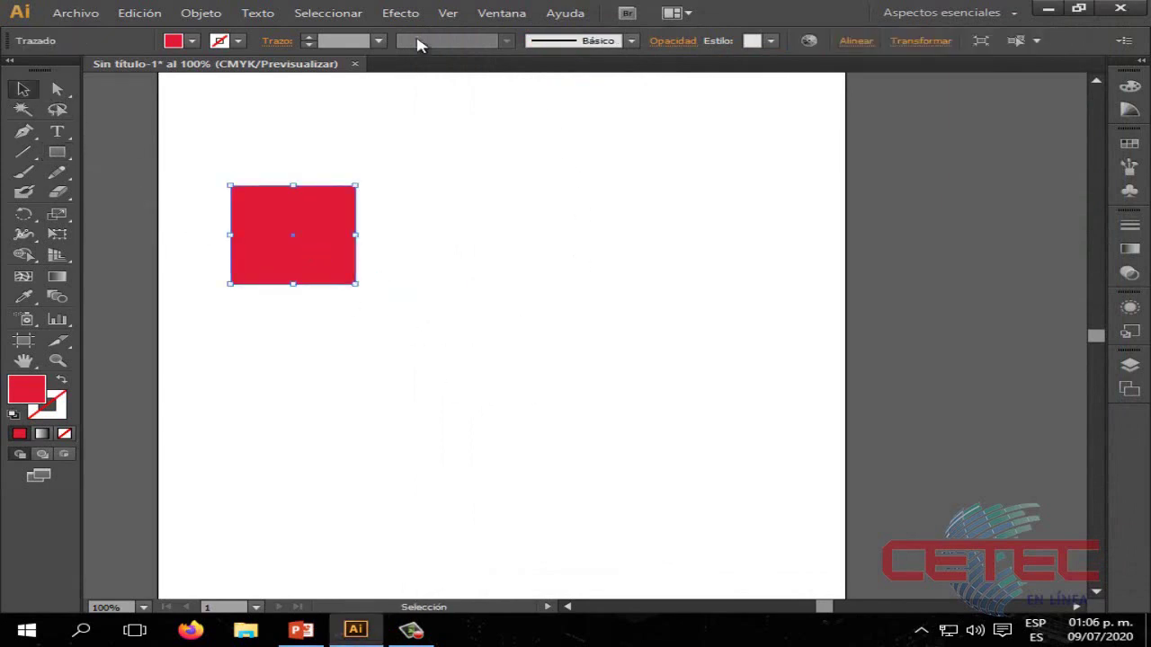
pyautogui.click(399, 14)
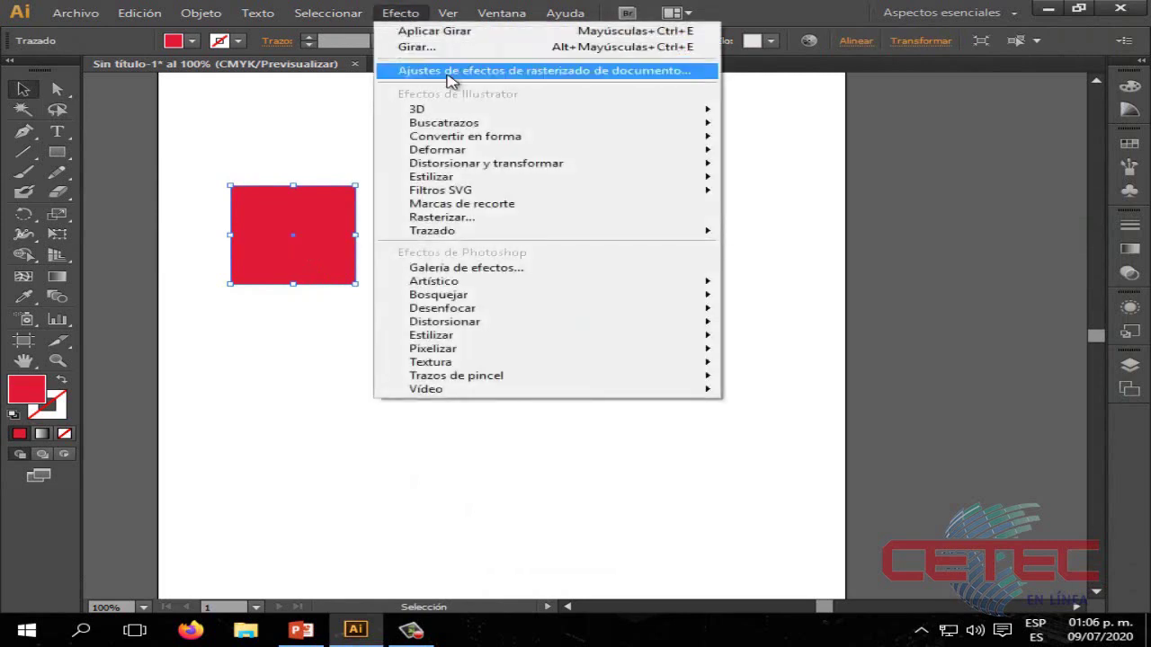
pyautogui.moveTo(539, 108)
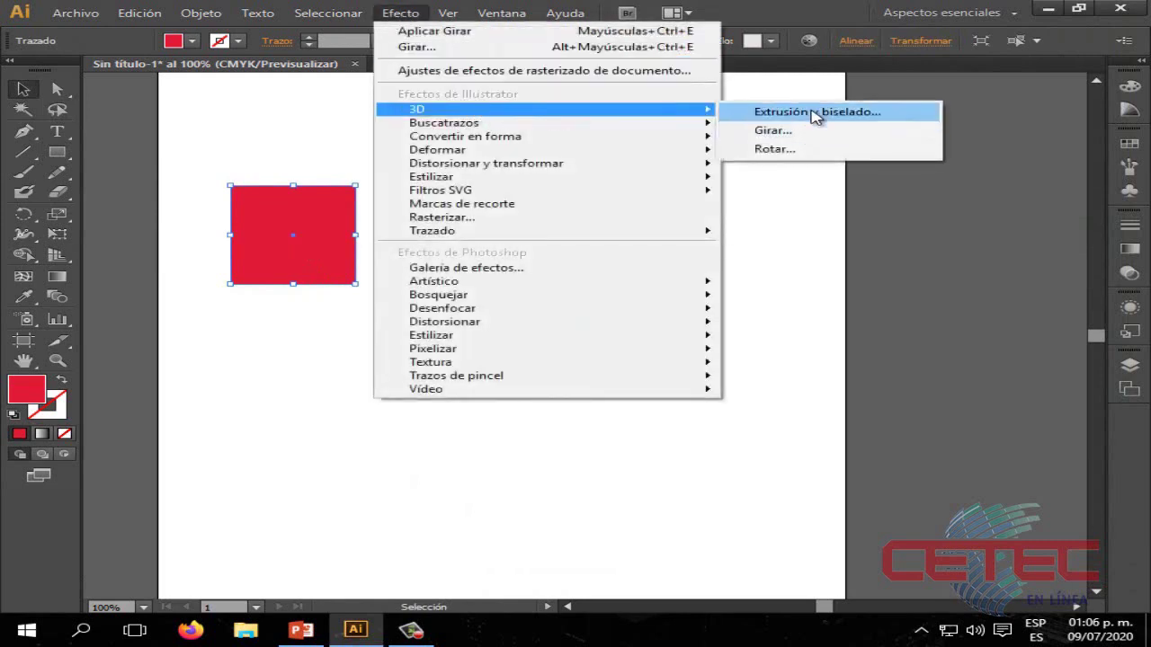
# Step: Apply 3D Girar to the red square with preview, revolving it into a cylinder
pyautogui.click(799, 131)
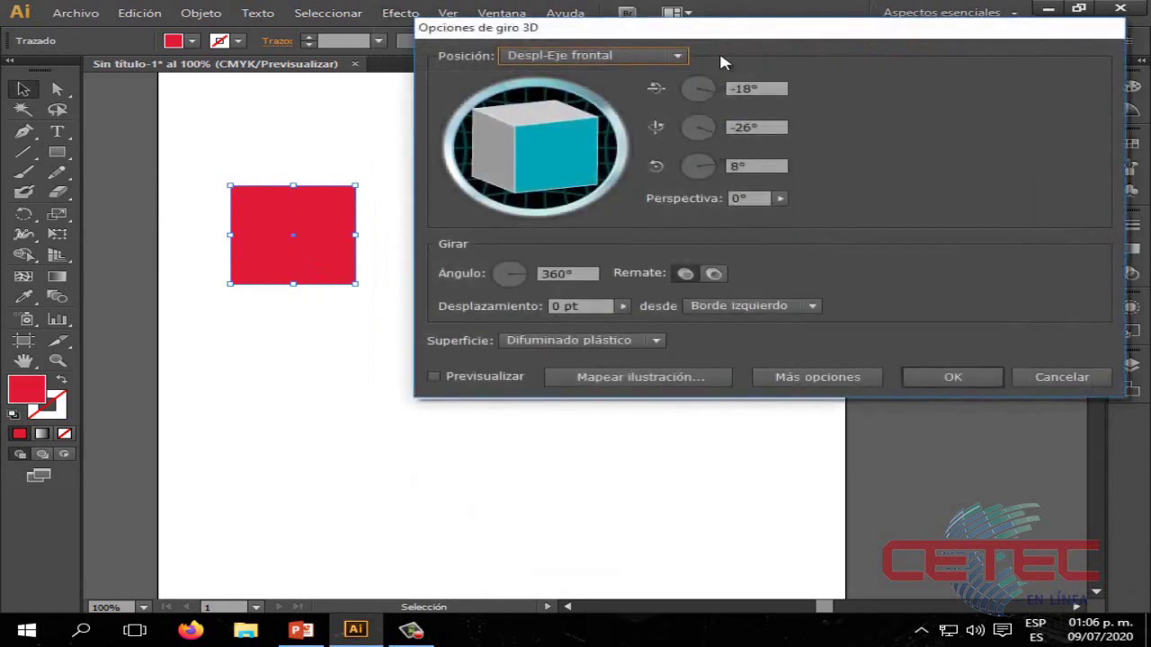
pyautogui.moveTo(738, 45)
pyautogui.mouseDown()
pyautogui.moveTo(759, 84)
pyautogui.moveTo(735, 88)
pyautogui.mouseUp()
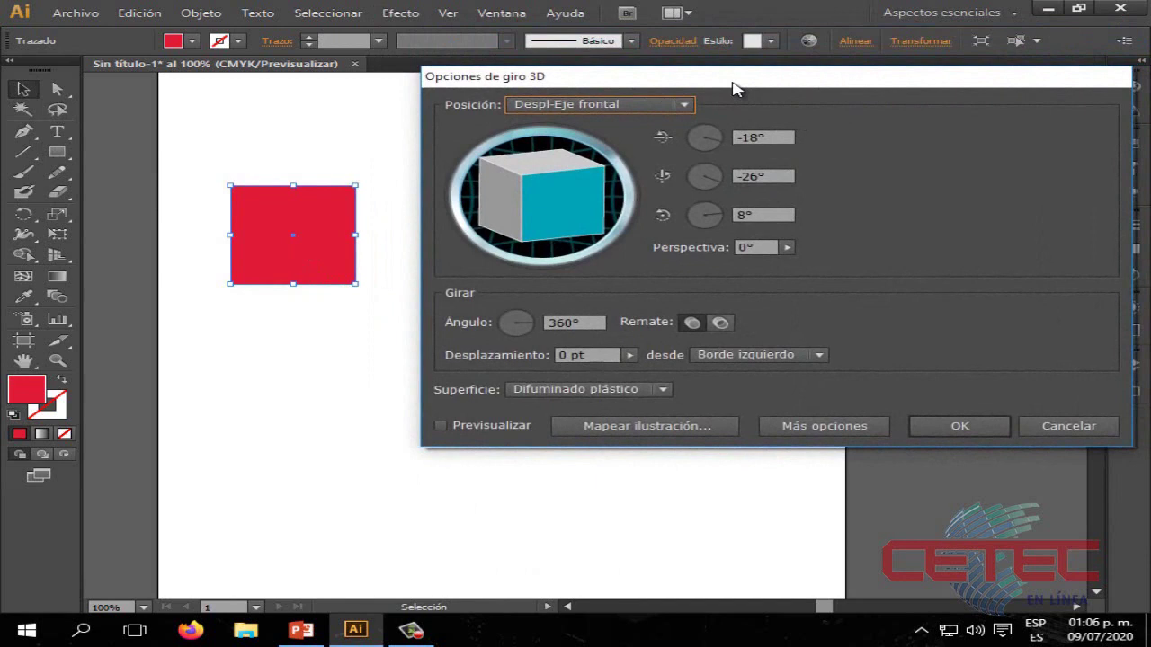
pyautogui.click(440, 426)
pyautogui.moveTo(697, 83); pyautogui.dragTo(776, 88)
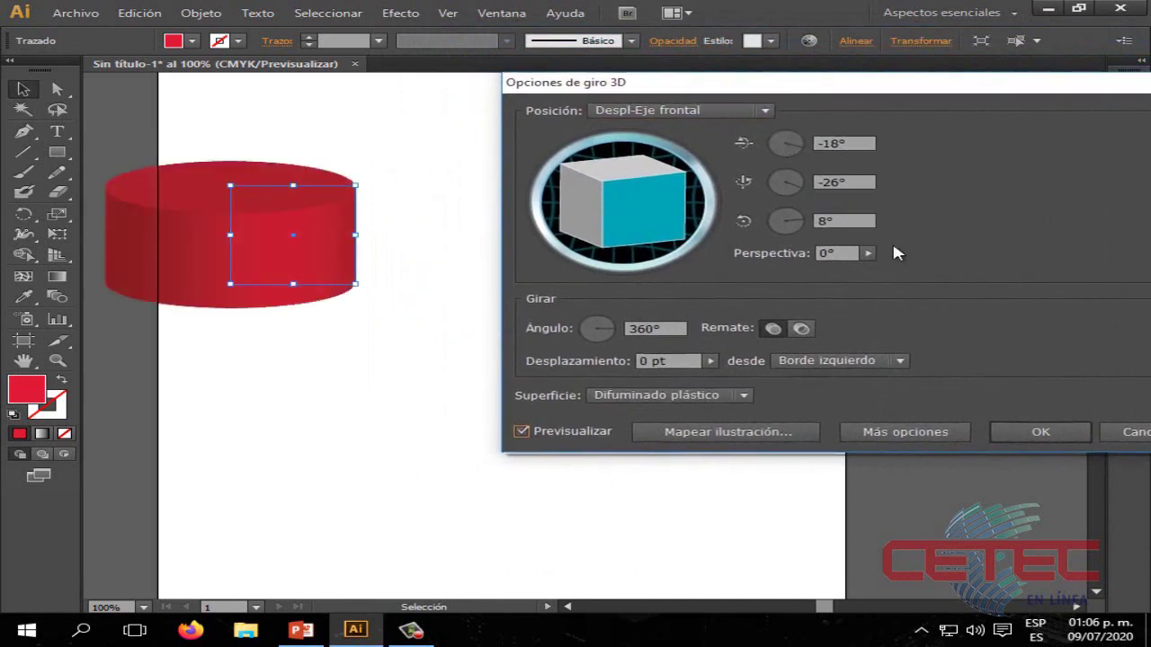
pyautogui.click(1040, 431)
# Step: Move the cylinder around the artboard and rotate the square to reshape it into a cone
pyautogui.moveTo(345, 251); pyautogui.dragTo(601, 299)
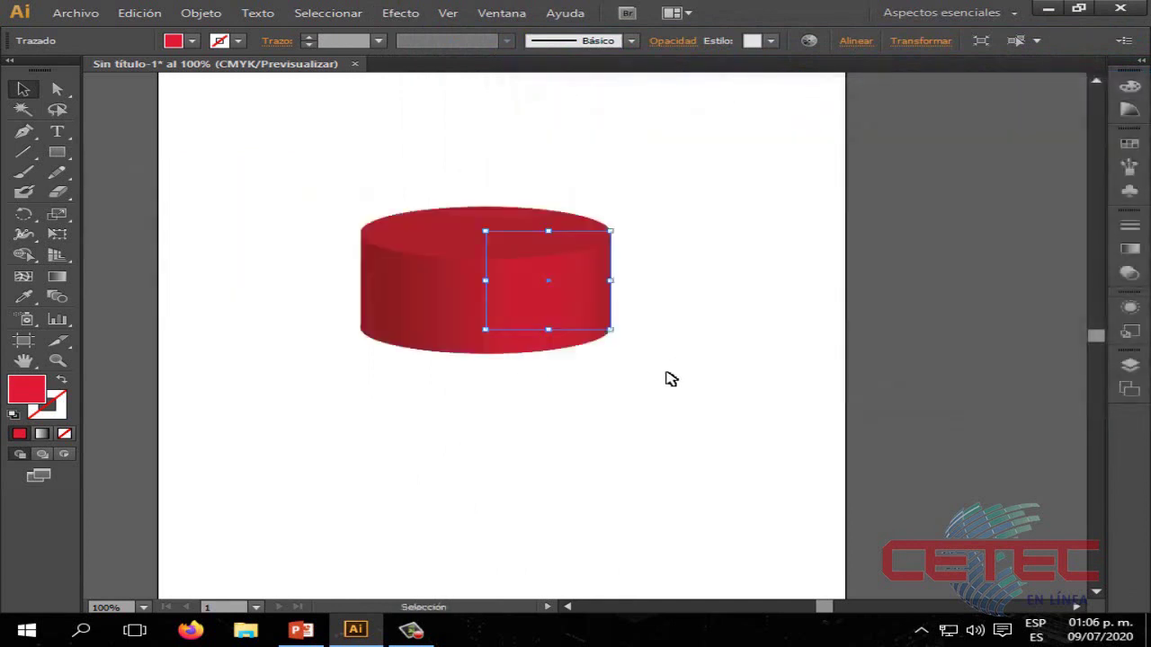
pyautogui.click(625, 445)
pyautogui.click(586, 317)
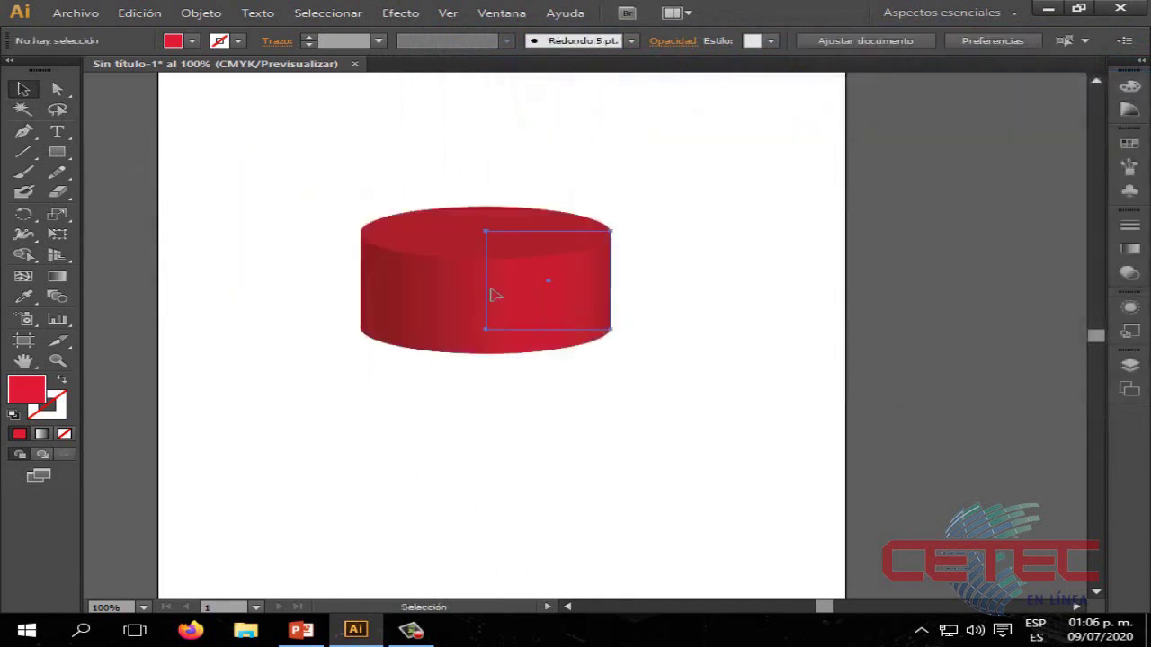
pyautogui.moveTo(488, 291); pyautogui.dragTo(398, 269)
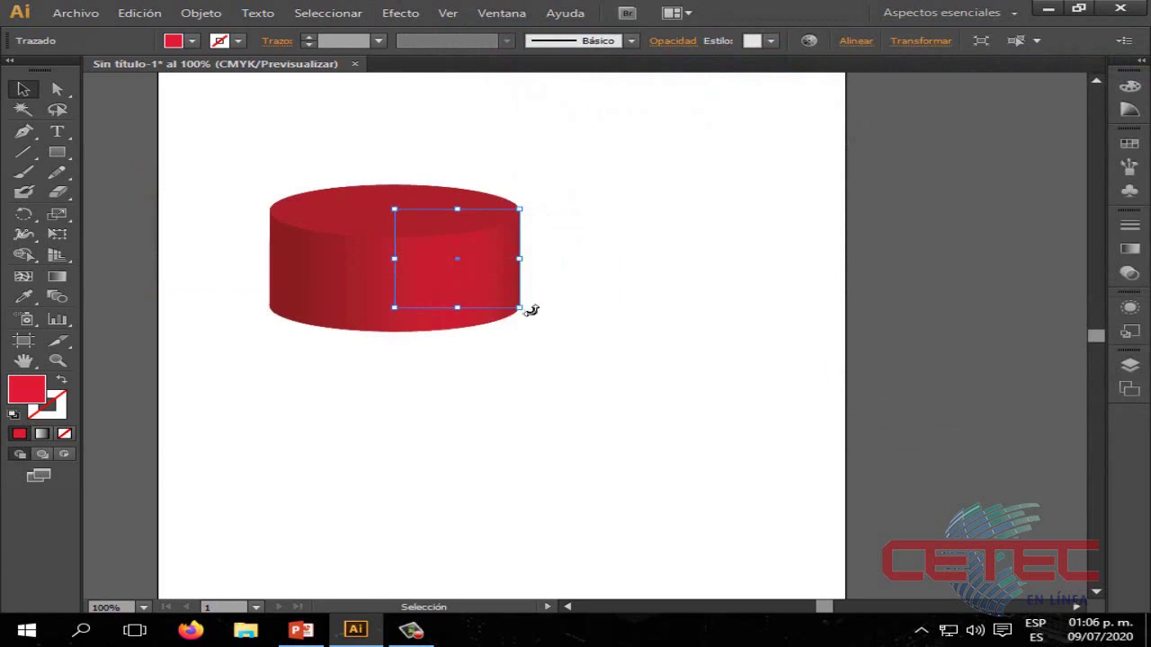
pyautogui.moveTo(527, 316)
pyautogui.mouseDown()
pyautogui.moveTo(477, 365)
pyautogui.moveTo(404, 368)
pyautogui.mouseUp()
pyautogui.moveTo(551, 297)
pyautogui.mouseDown()
pyautogui.moveTo(488, 360)
pyautogui.moveTo(463, 338)
pyautogui.moveTo(411, 329)
pyautogui.mouseUp()
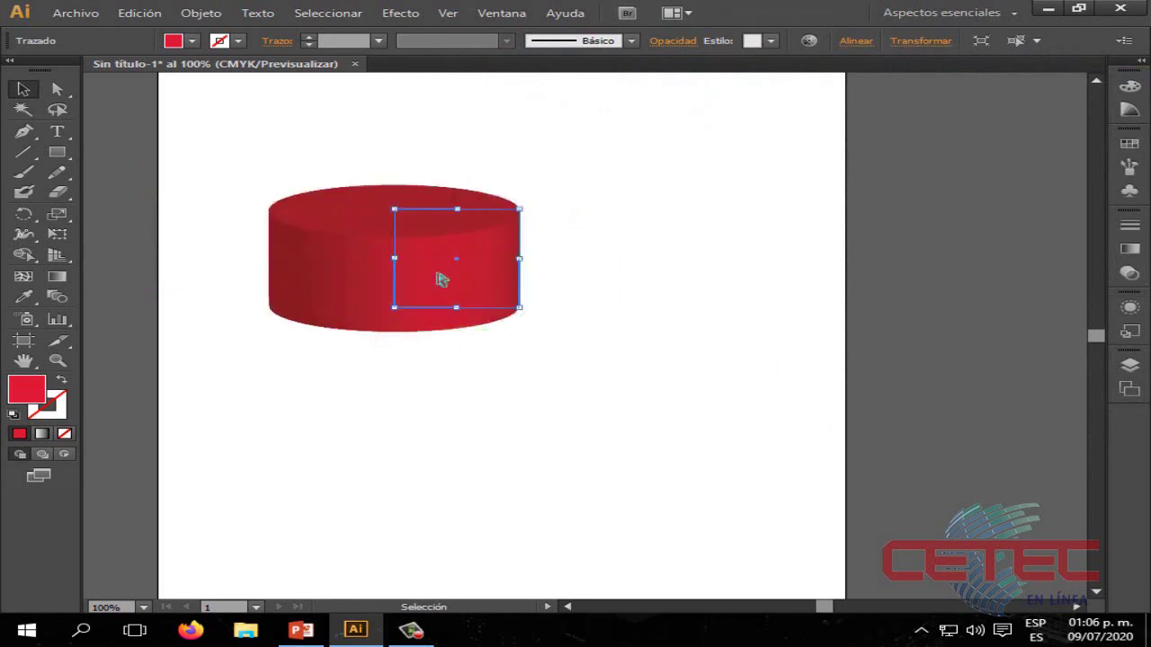
# Step: Undo the rotations and move back to the flat square, nudged slightly lower
pyautogui.hotkey('ctrl', 'z')
pyautogui.hotkey('ctrl', 'z')
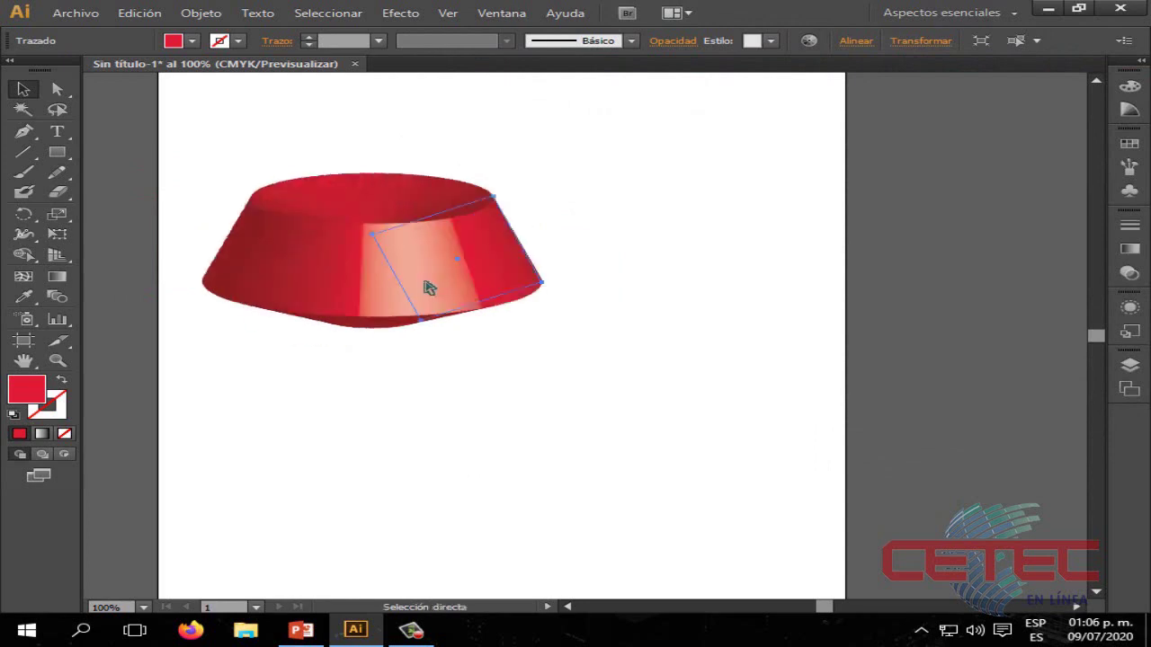
pyautogui.hotkey('ctrl', 'z')
pyautogui.hotkey('ctrl', 'z')
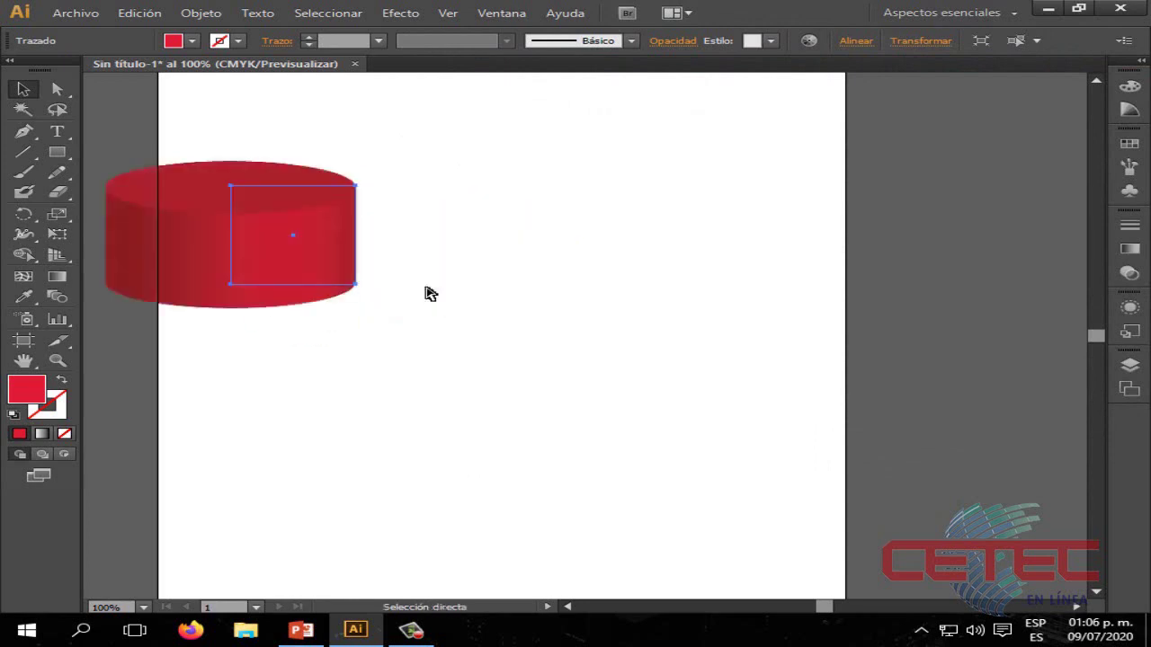
pyautogui.hotkey('ctrl', 'z')
pyautogui.moveTo(351, 267); pyautogui.dragTo(351, 267)
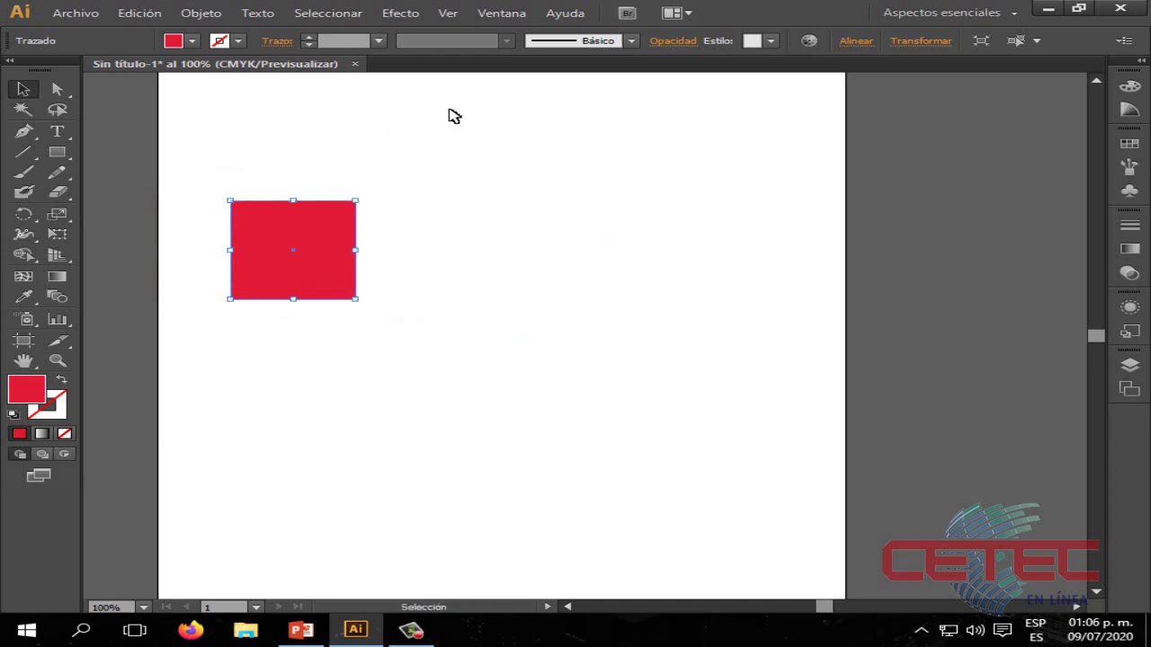
# Step: Revolve the red square with 3D Girar, tilted to a custom angle
pyautogui.click(400, 13)
pyautogui.moveTo(539, 109)
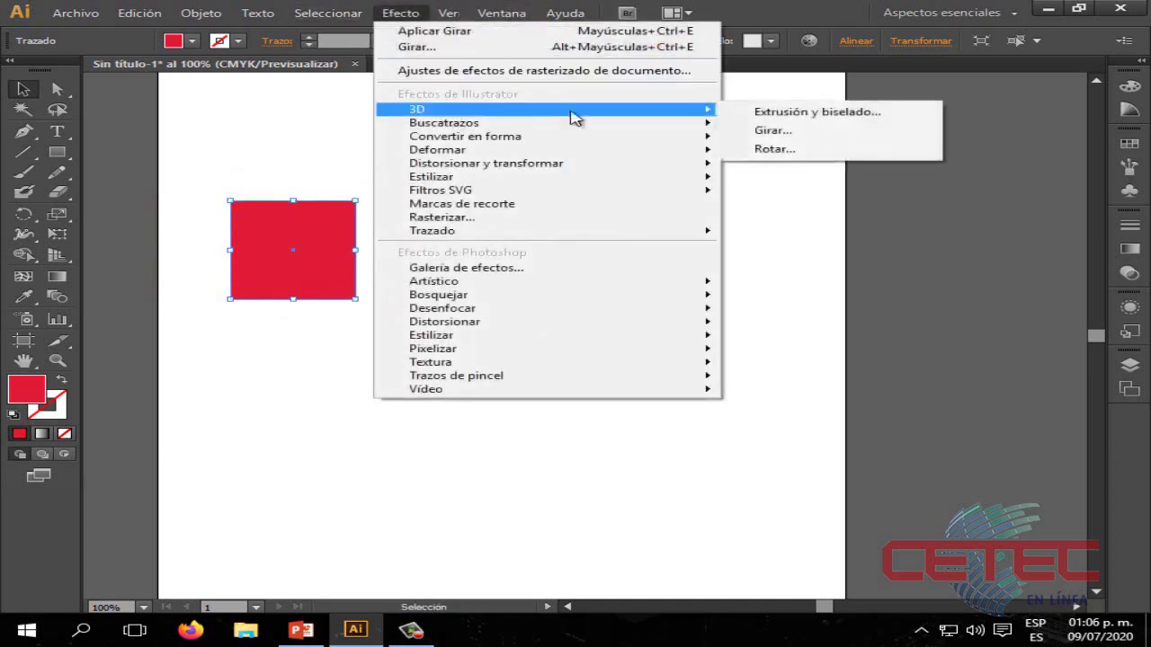
pyautogui.click(801, 134)
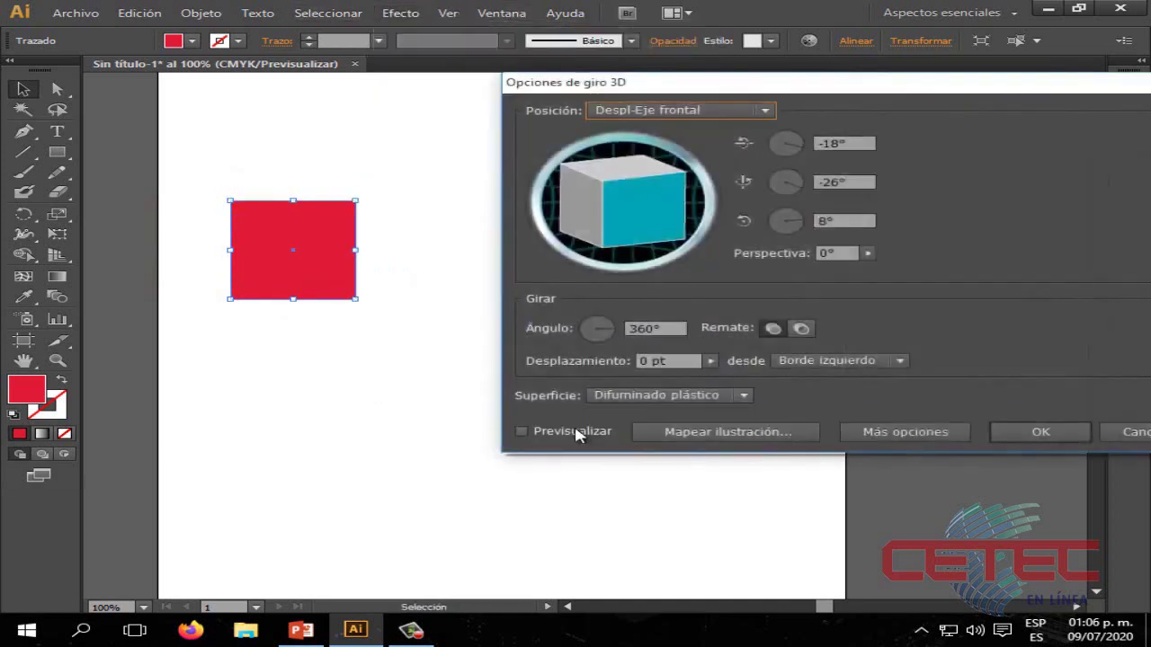
pyautogui.click(523, 431)
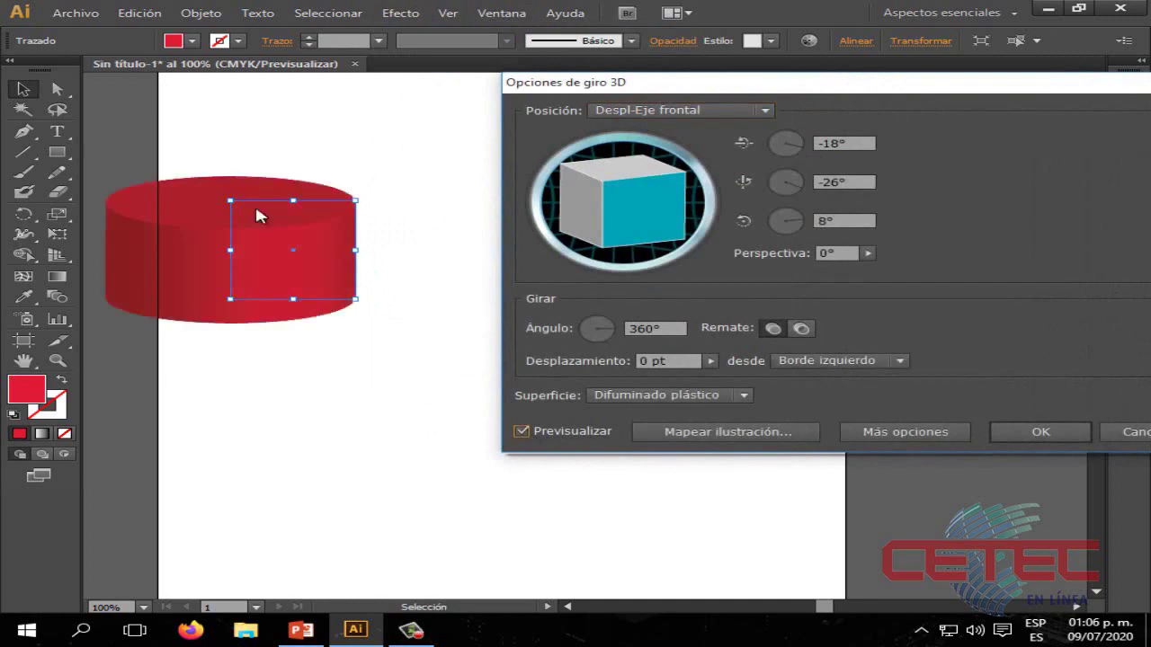
pyautogui.moveTo(649, 224)
pyautogui.mouseDown()
pyautogui.moveTo(646, 195)
pyautogui.moveTo(631, 212)
pyautogui.mouseUp()
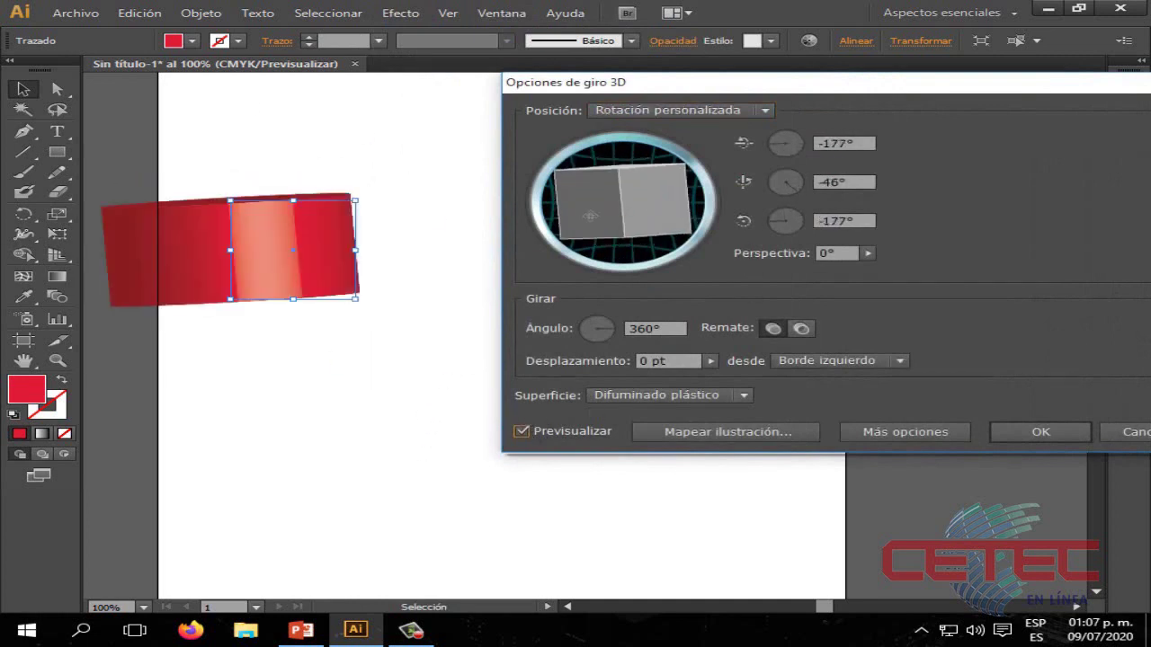
pyautogui.moveTo(631, 212)
pyautogui.mouseDown()
pyautogui.moveTo(648, 224)
pyautogui.moveTo(628, 210)
pyautogui.mouseUp()
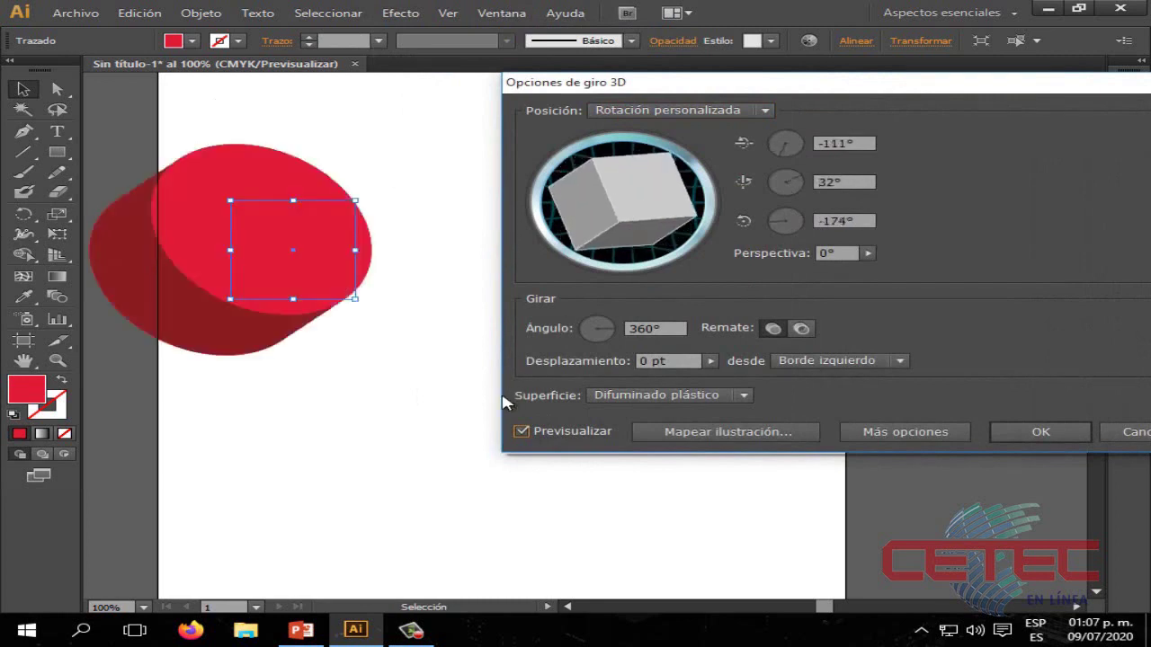
pyautogui.click(1034, 433)
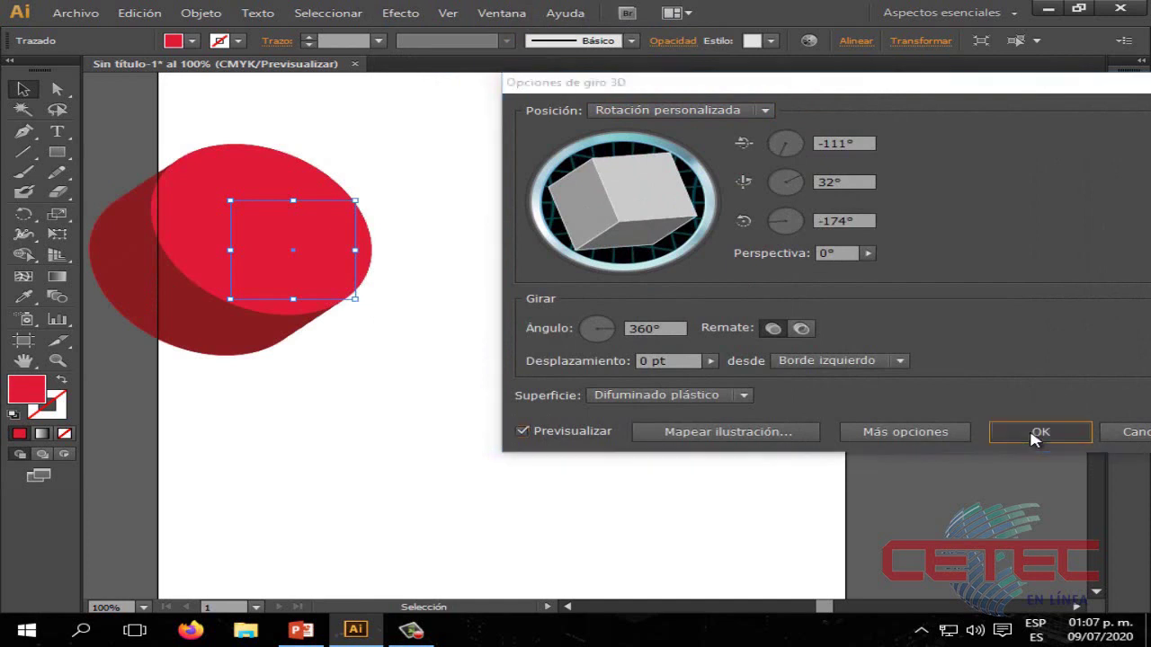
# Step: Move the revolved 3D shape right, then delete it
pyautogui.moveTo(341, 267); pyautogui.dragTo(459, 267)
pyautogui.click(615, 460)
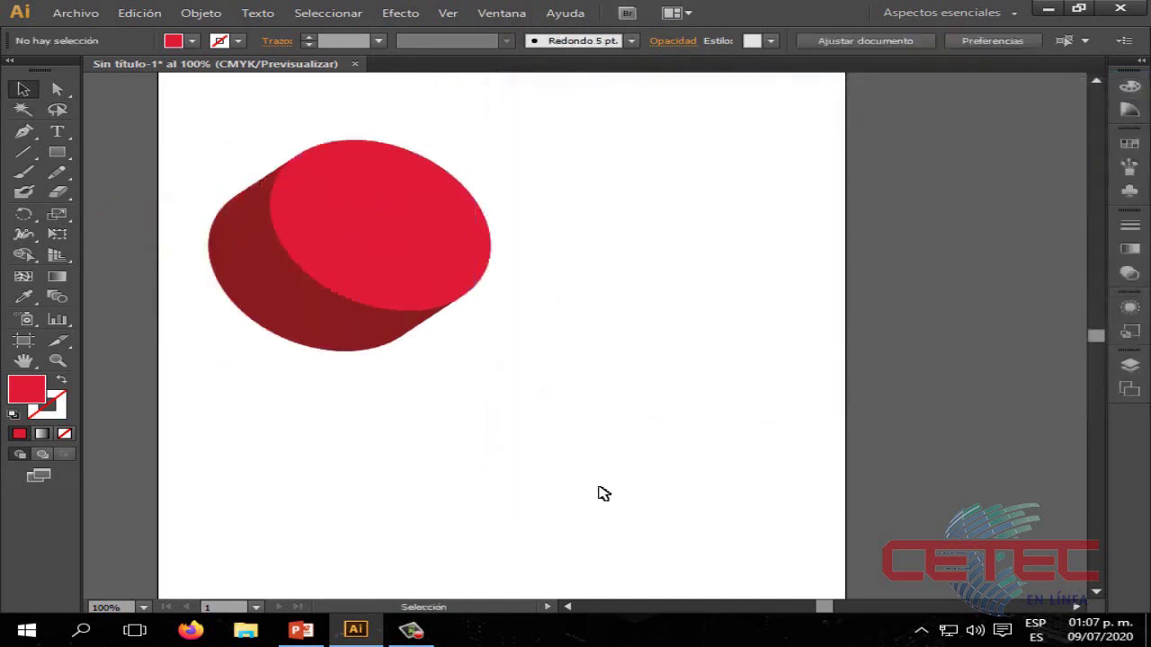
pyautogui.click(427, 277)
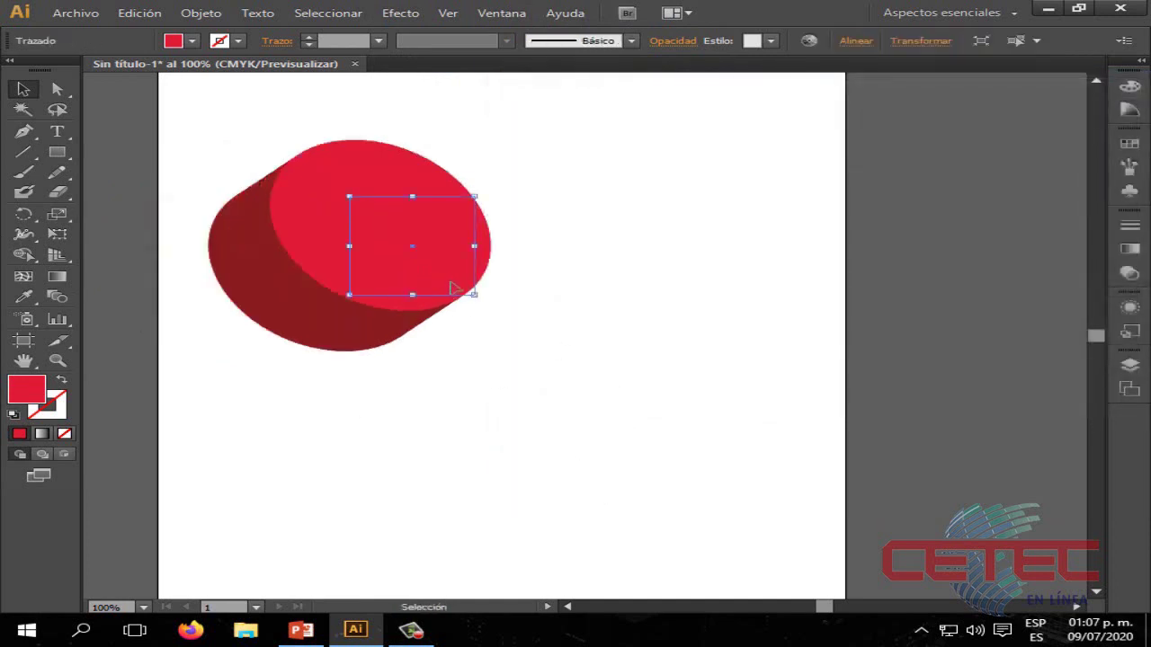
pyautogui.press('Delete')
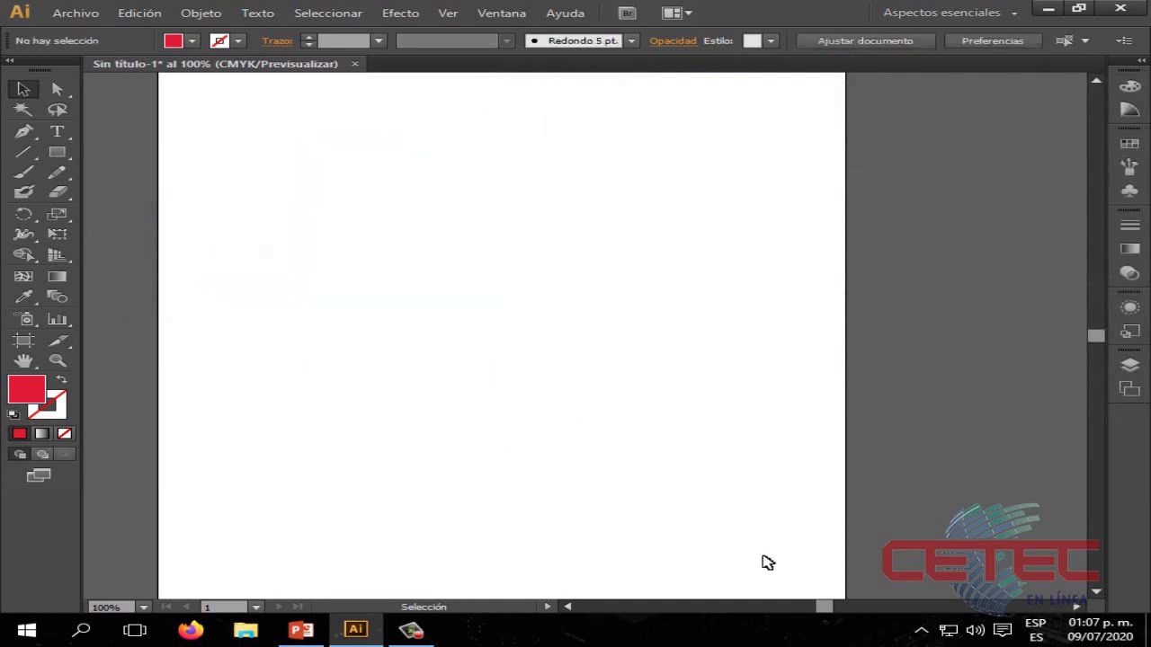
# Step: Switch to PowerPoint and go to slide 13 on 3D revolve options
pyautogui.moveTo(820, 607); pyautogui.dragTo(816, 607)
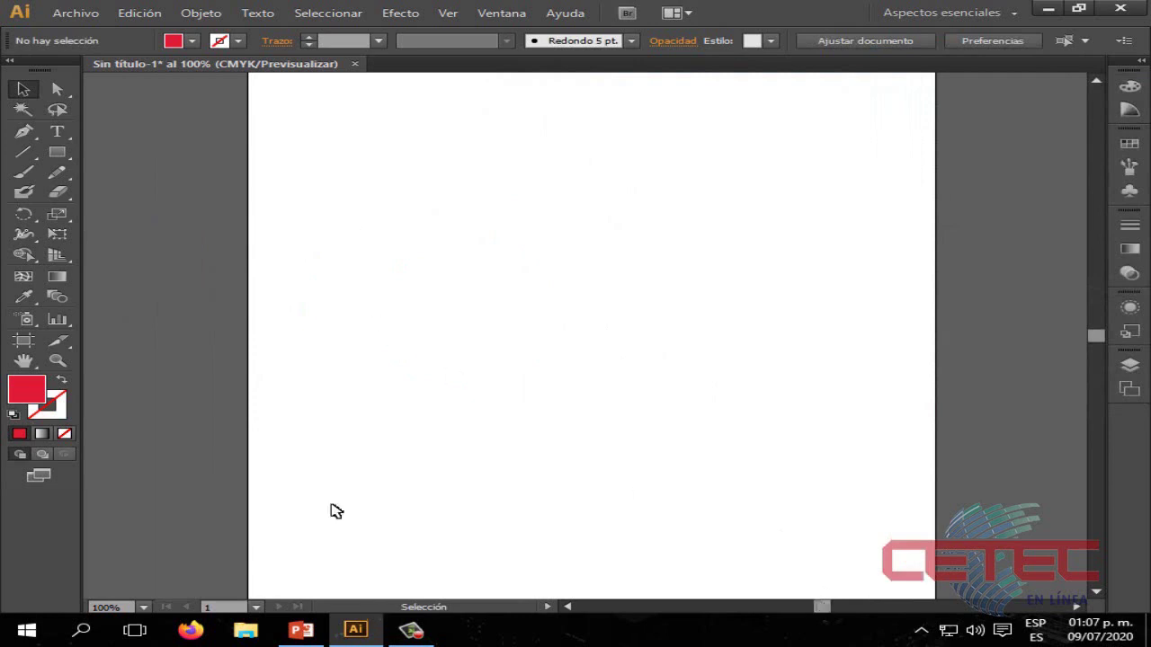
pyautogui.click(305, 631)
pyautogui.scroll(-1, 821, 317)
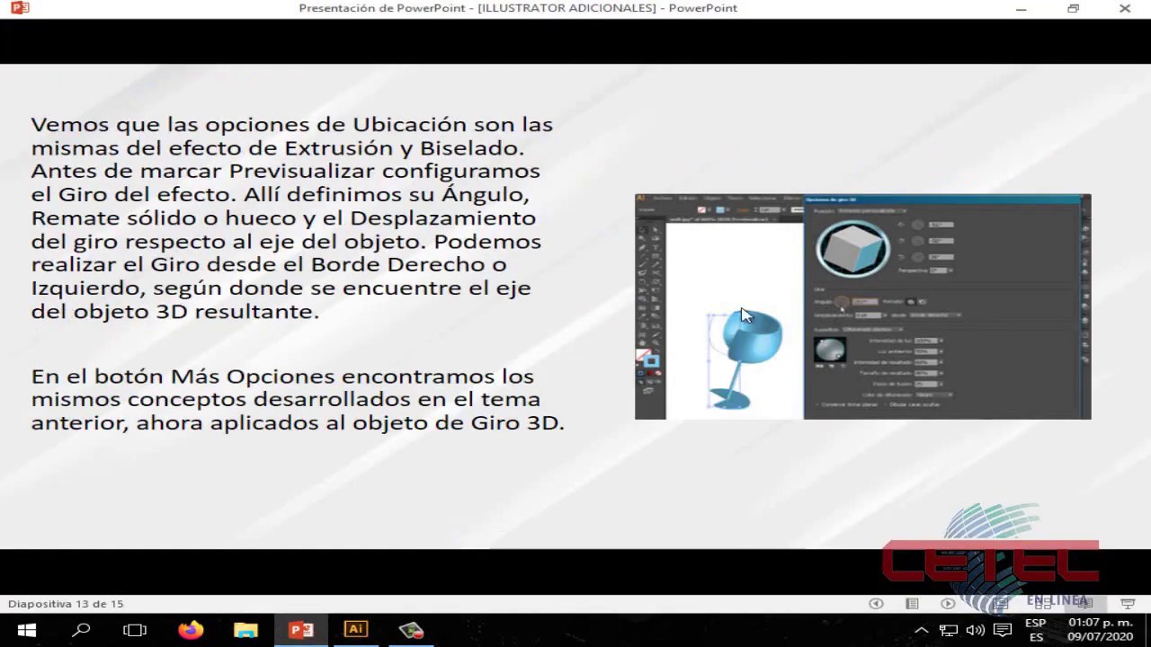
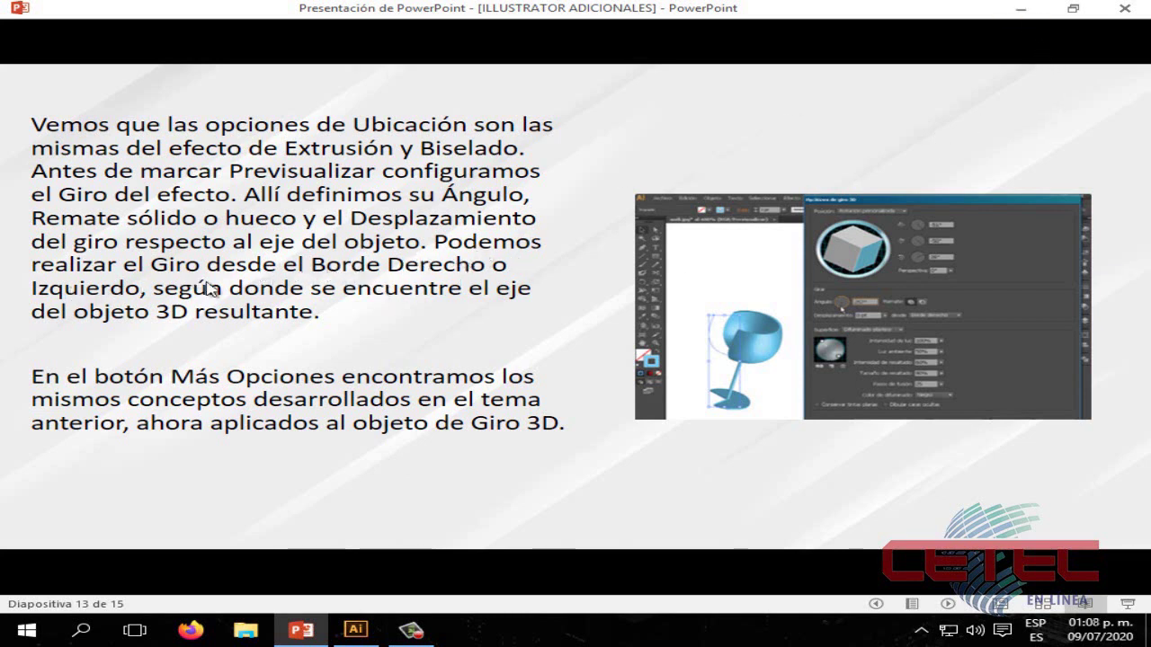
# Step: Minimize PowerPoint to return to the blank Illustrator document with the Pen tool active
pyautogui.click(1020, 11)
pyautogui.press('p')
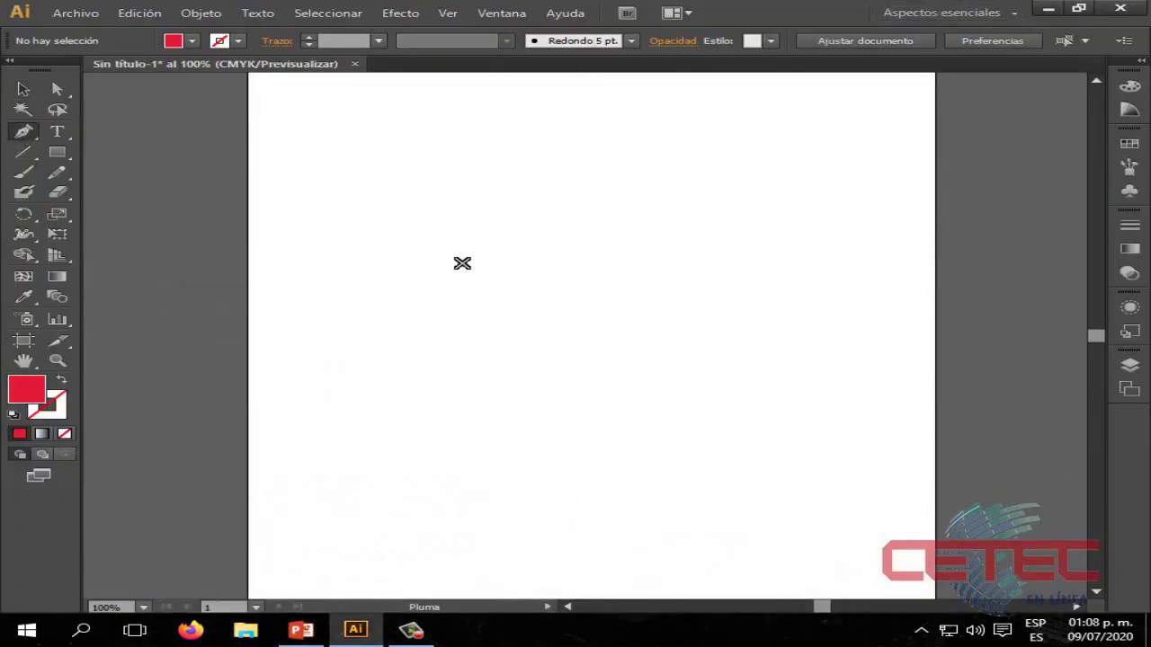
# Step: Draw the curved bowl segment of the goblet half-profile with the Pen tool
pyautogui.click(454, 207)
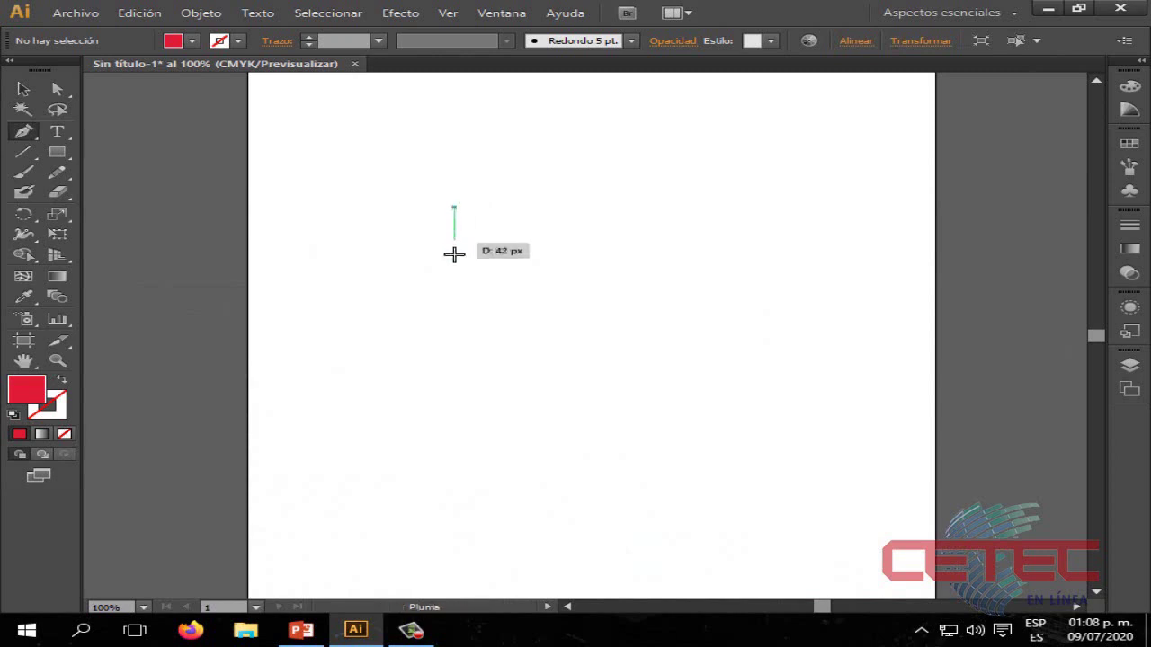
pyautogui.click(528, 276)
pyautogui.moveTo(529, 276); pyautogui.dragTo(673, 276)
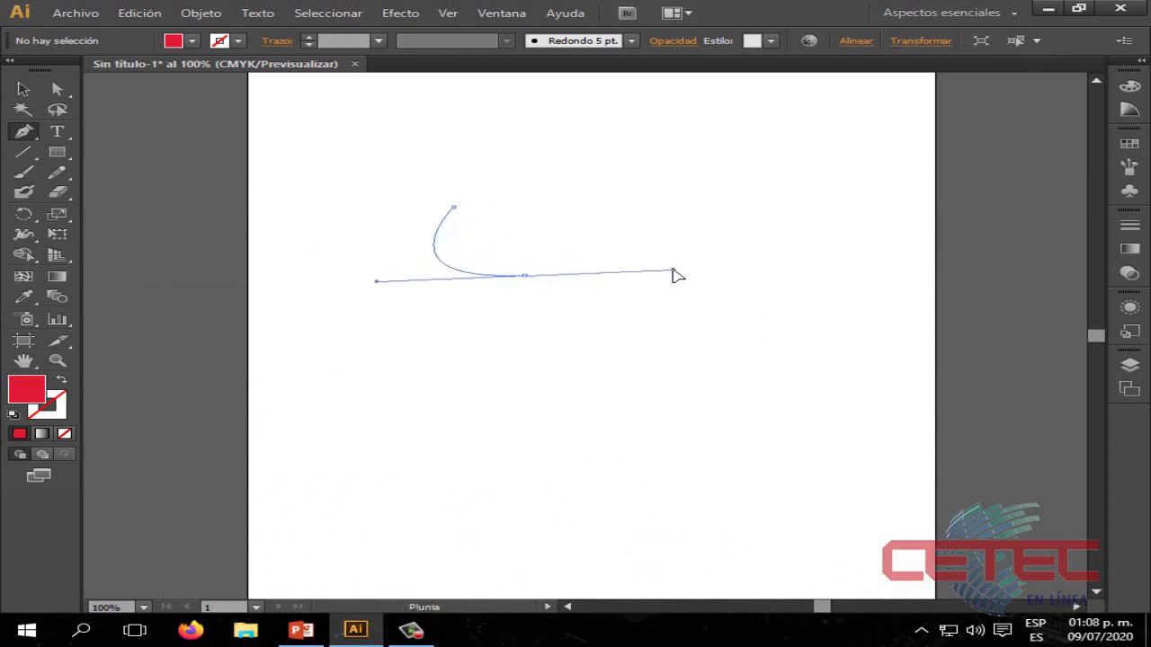
pyautogui.moveTo(672, 274); pyautogui.dragTo(625, 275)
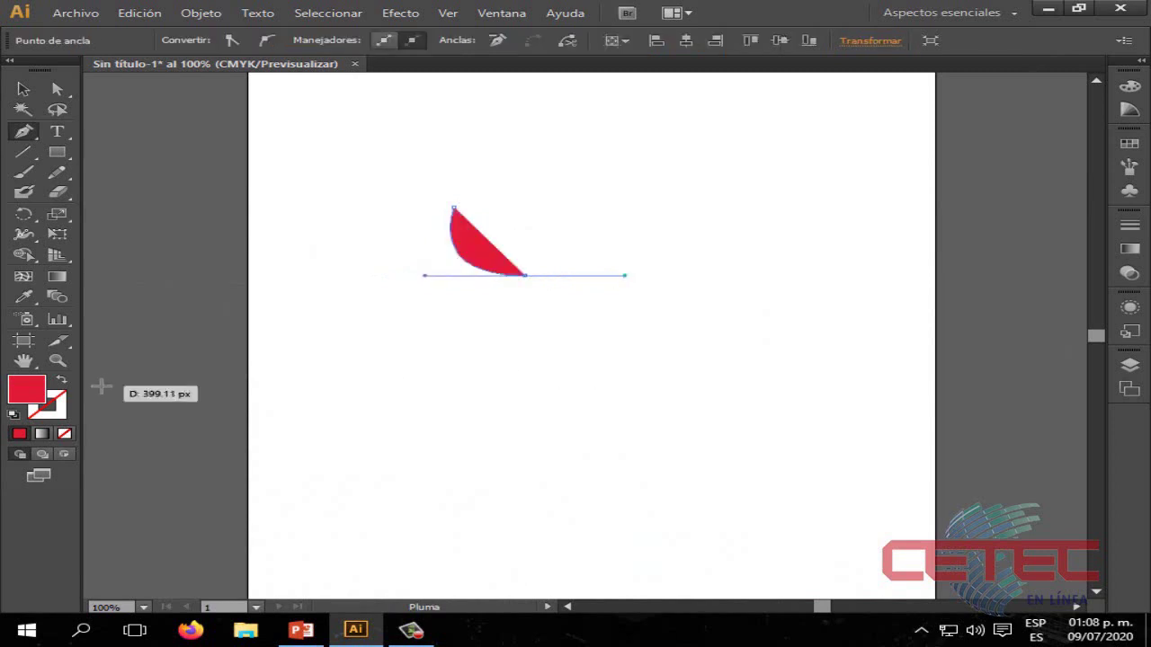
# Step: Set the fill to None and add the straight vertical stem and short horizontal base
pyautogui.click(63, 433)
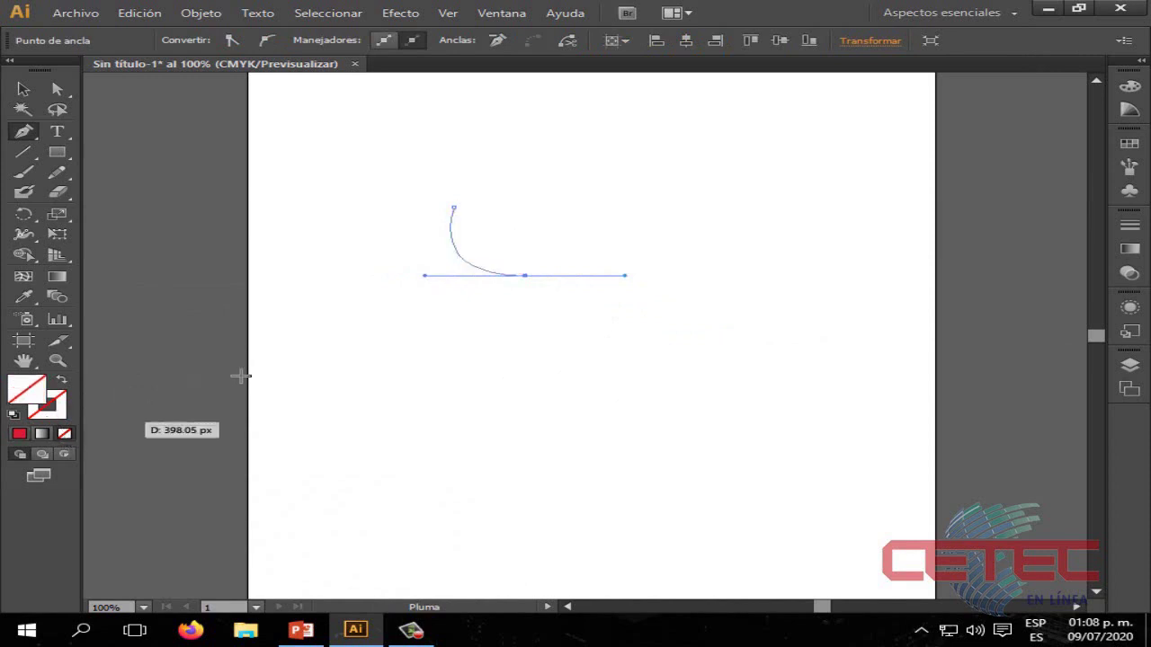
pyautogui.click(51, 415)
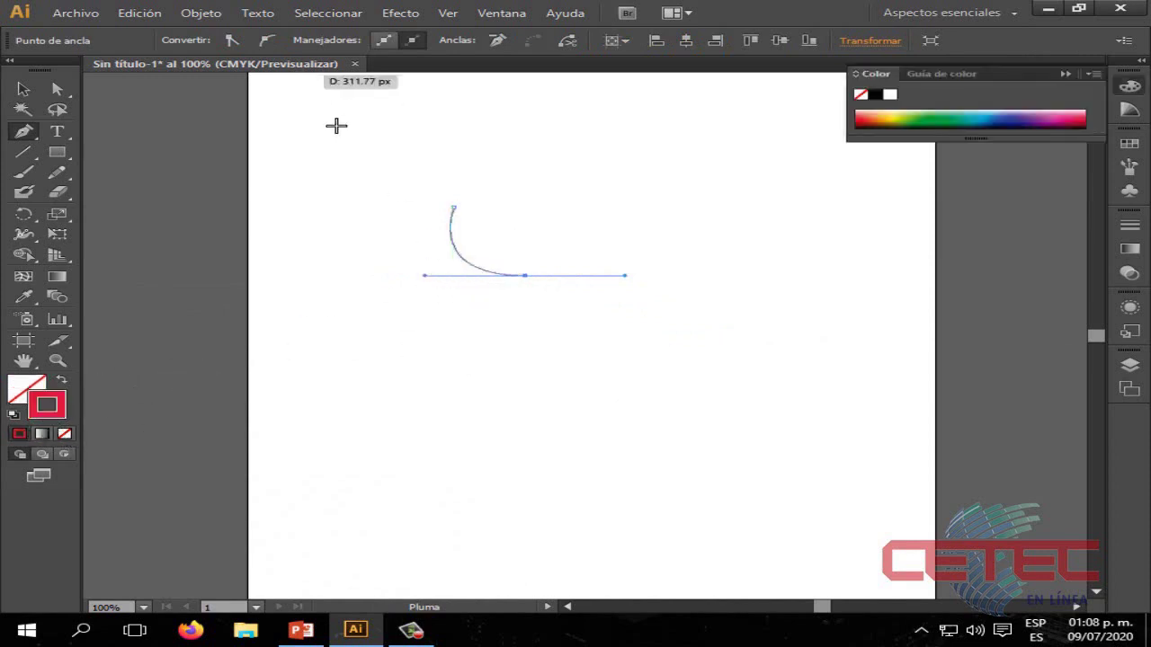
pyautogui.click(525, 275)
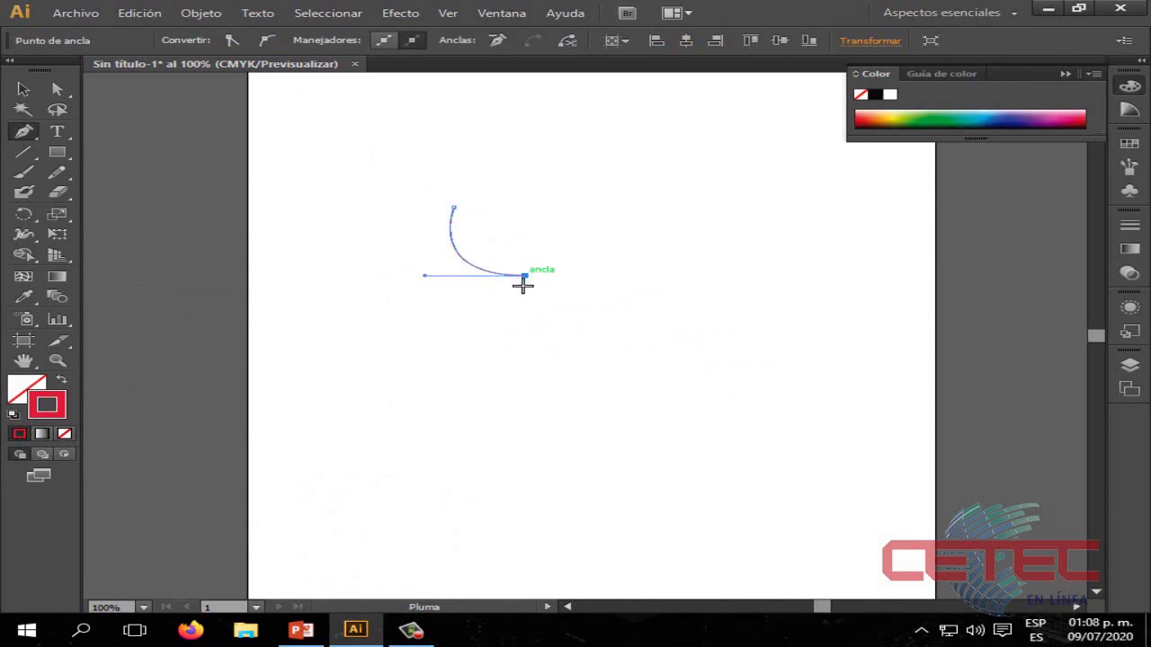
pyautogui.click(525, 385)
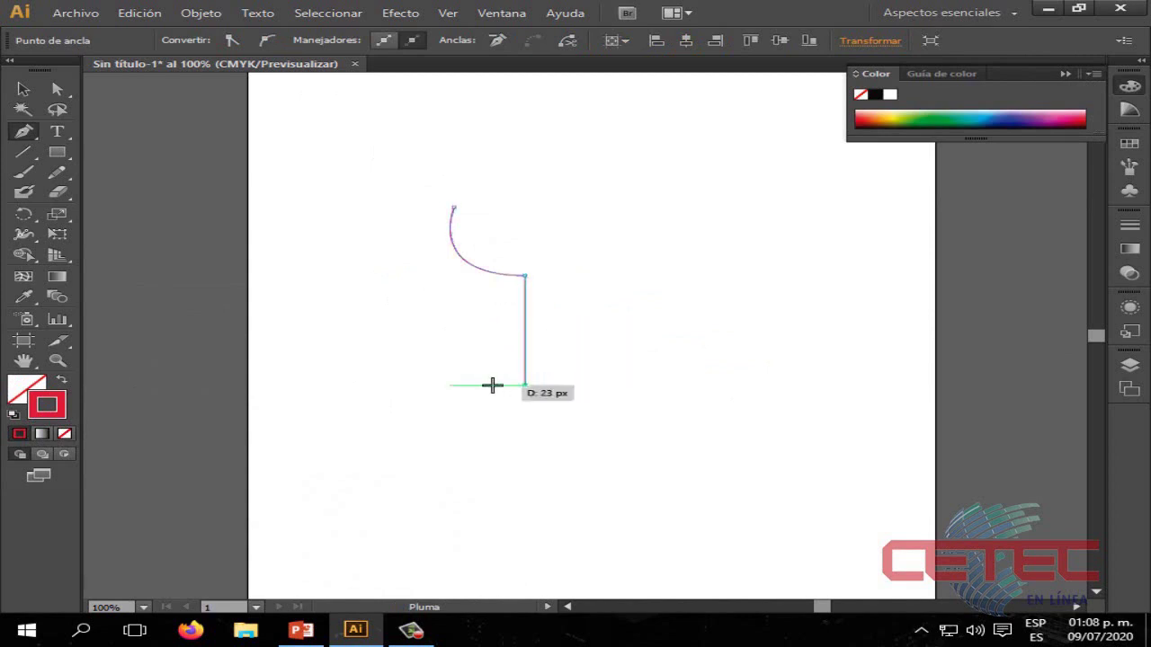
pyautogui.click(488, 385)
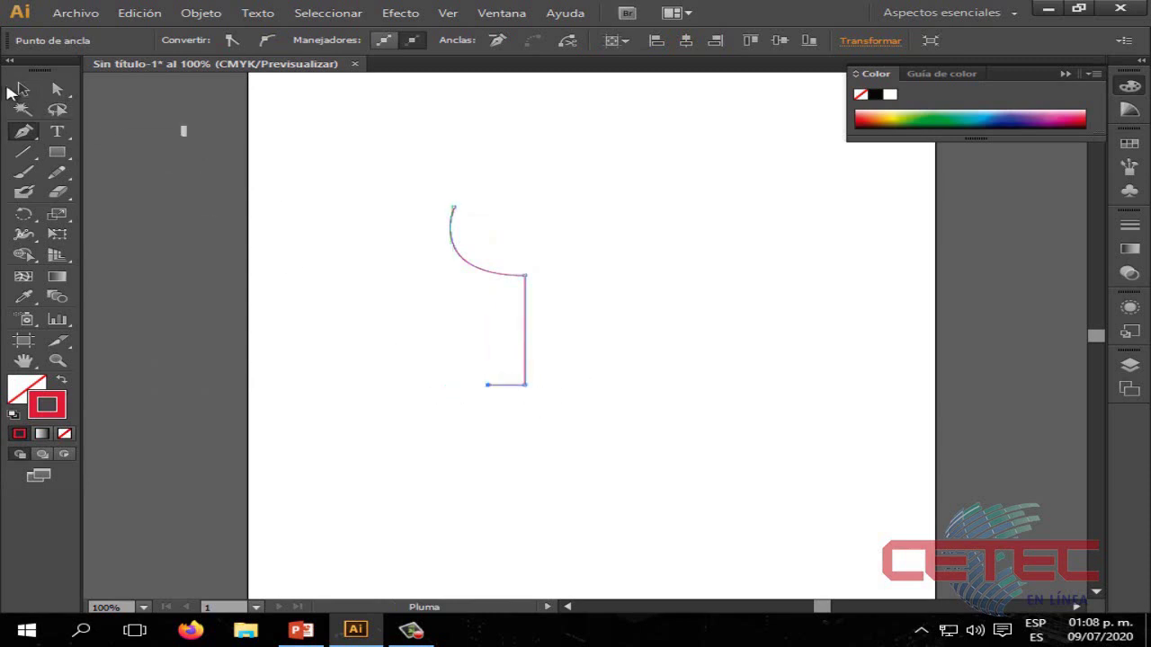
# Step: Finish the path, give it a 3 pt stroke, and reselect the red profile
pyautogui.press('v')
pyautogui.click(439, 442)
pyautogui.click(512, 275)
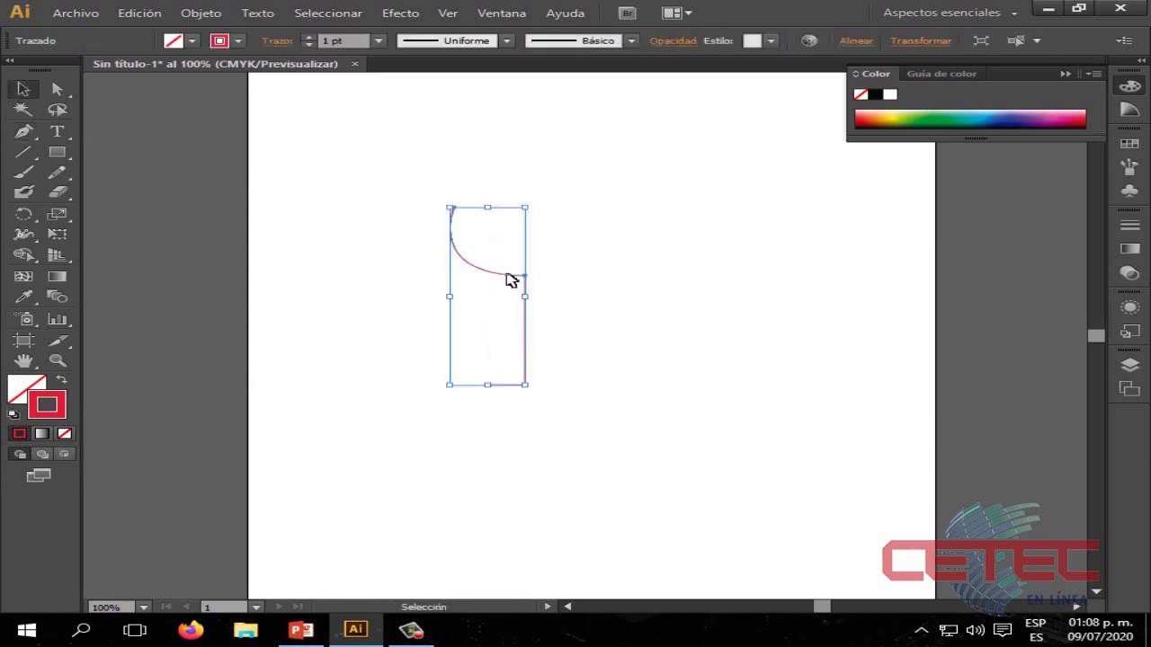
pyautogui.click(308, 37)
pyautogui.click(308, 37)
pyautogui.click(657, 260)
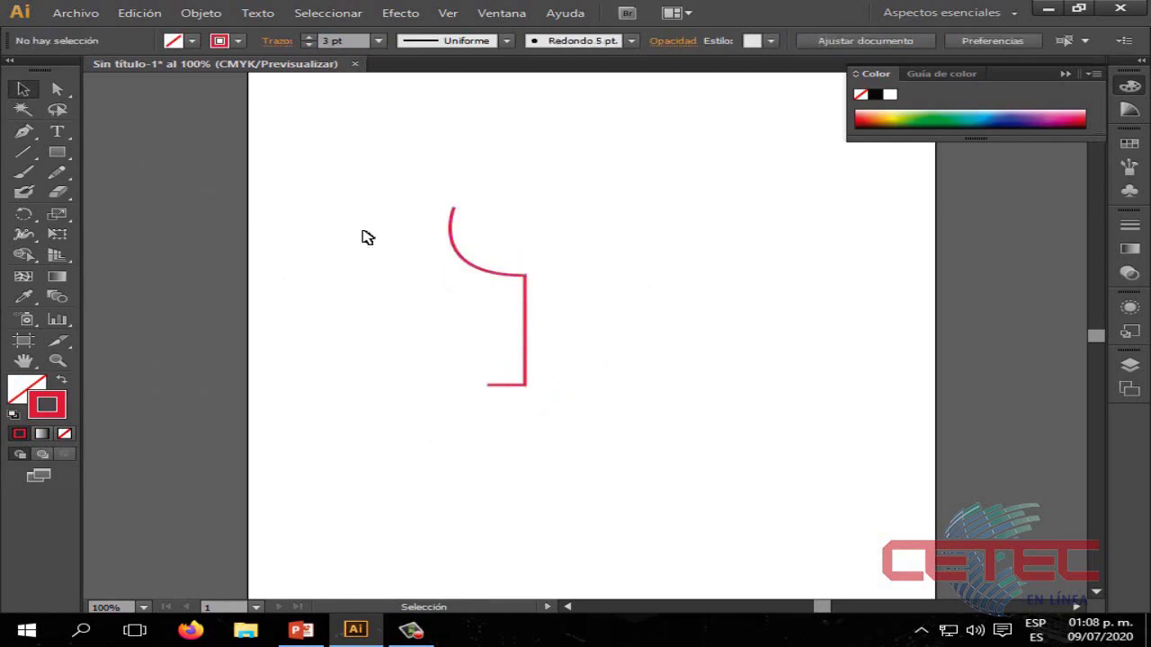
pyautogui.click(301, 629)
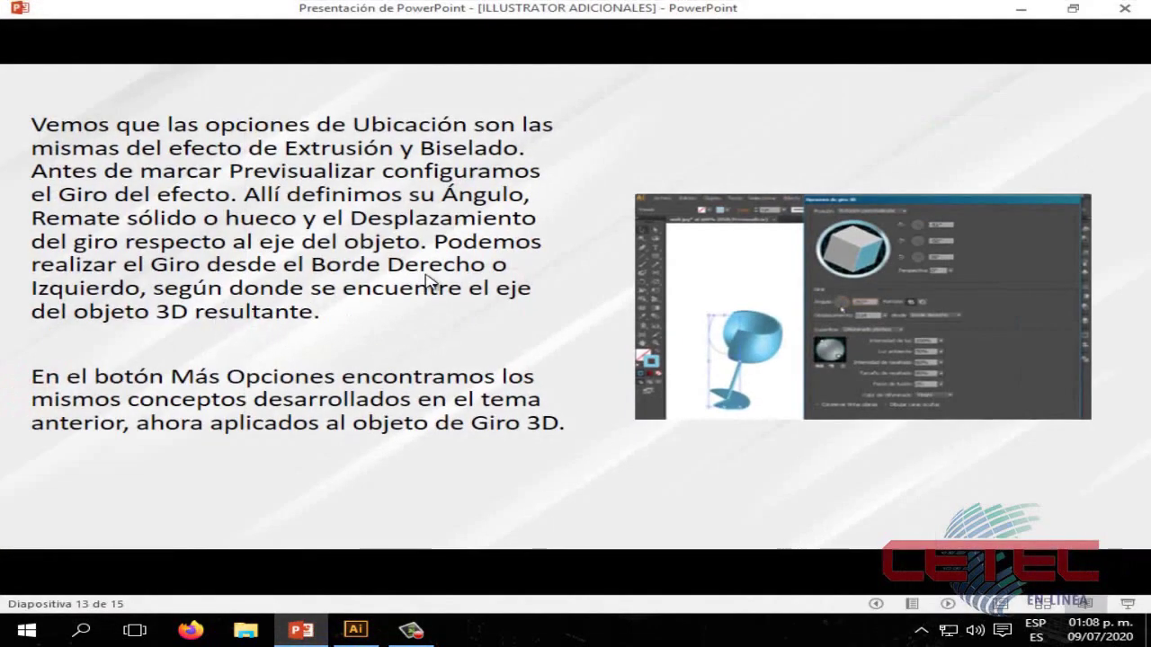
pyautogui.click(1000, 13)
pyautogui.moveTo(398, 180); pyautogui.dragTo(645, 436)
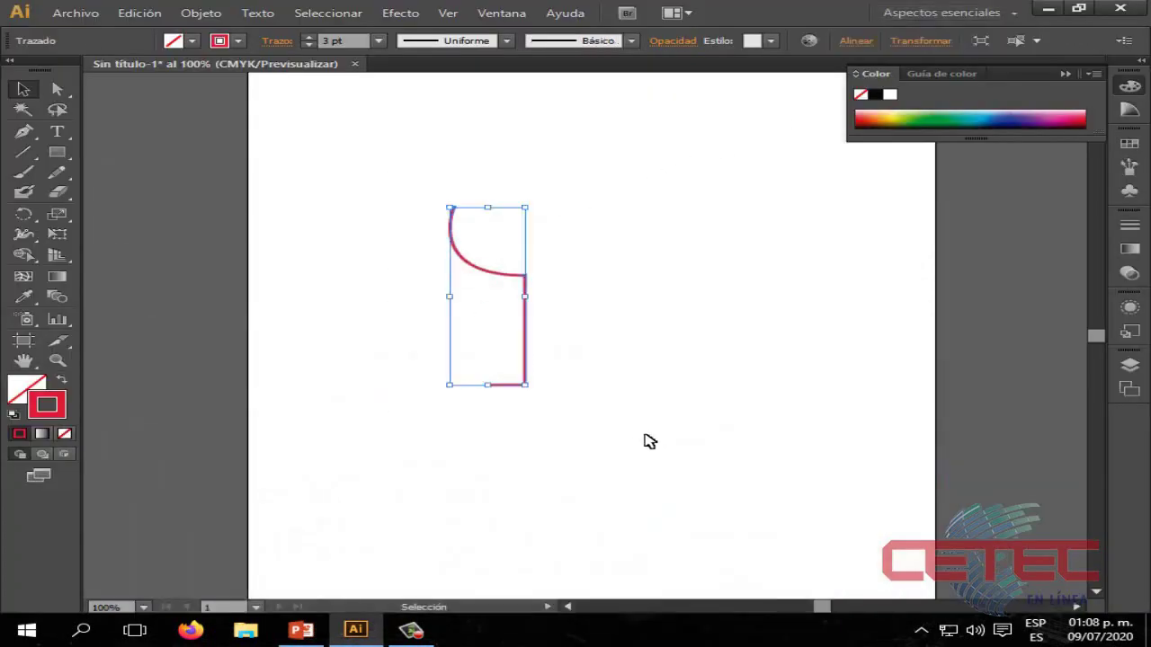
# Step: Apply 3D Revolve from the right edge with preview, tilting the goblet to a custom angle
pyautogui.click(396, 15)
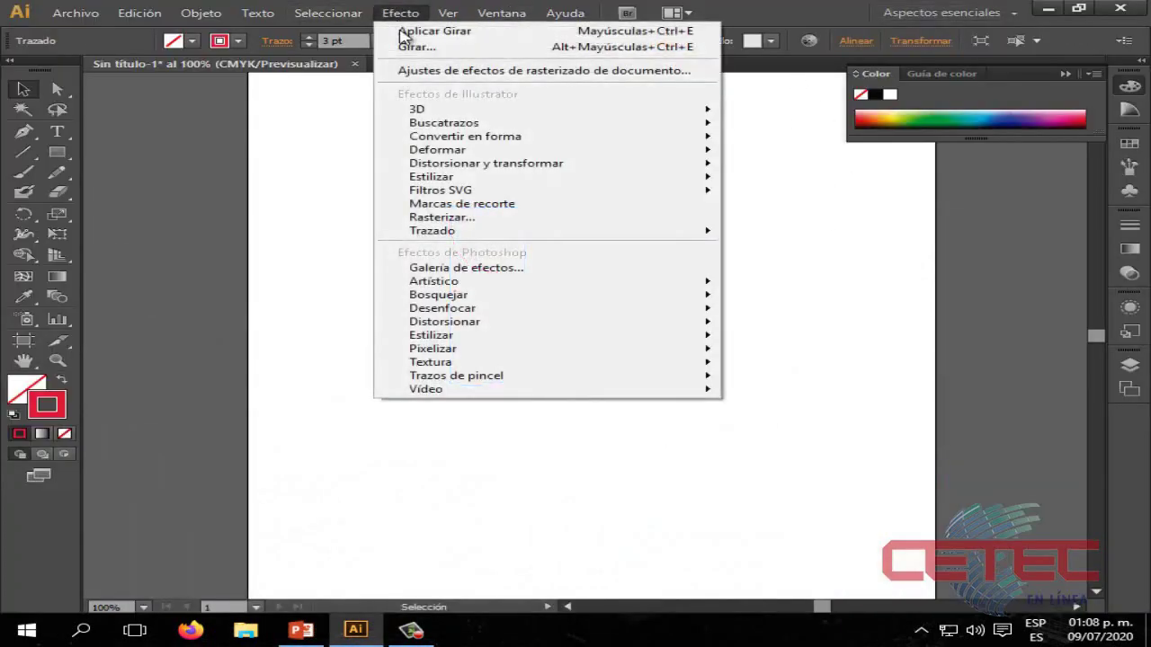
pyautogui.click(773, 133)
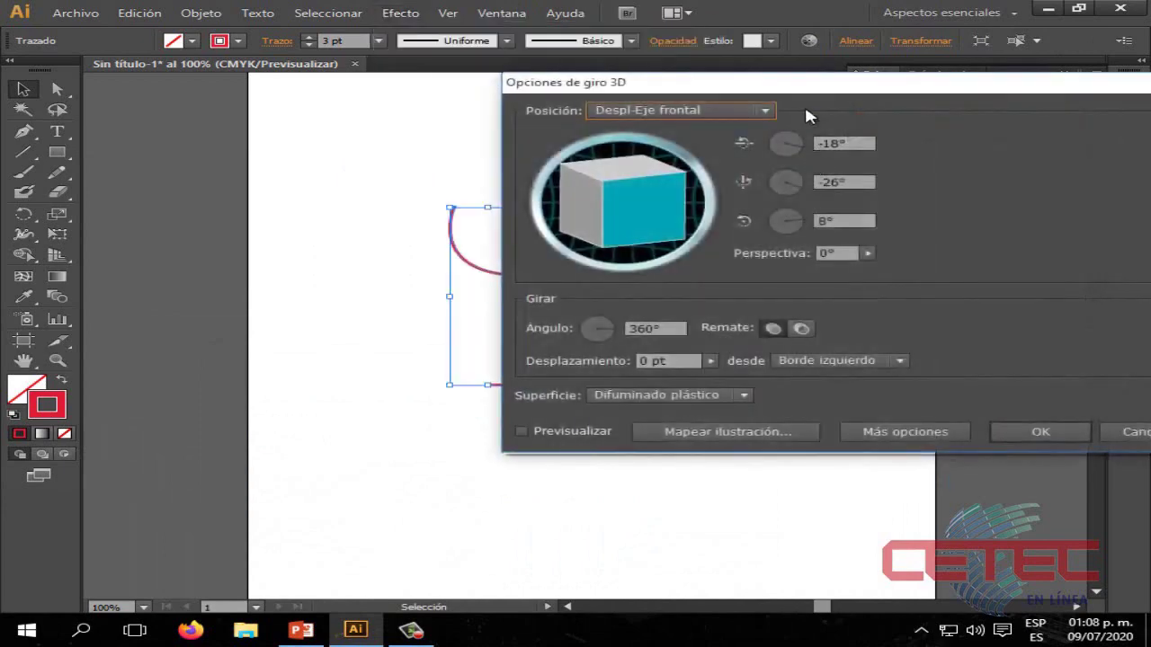
pyautogui.moveTo(804, 82); pyautogui.dragTo(912, 85)
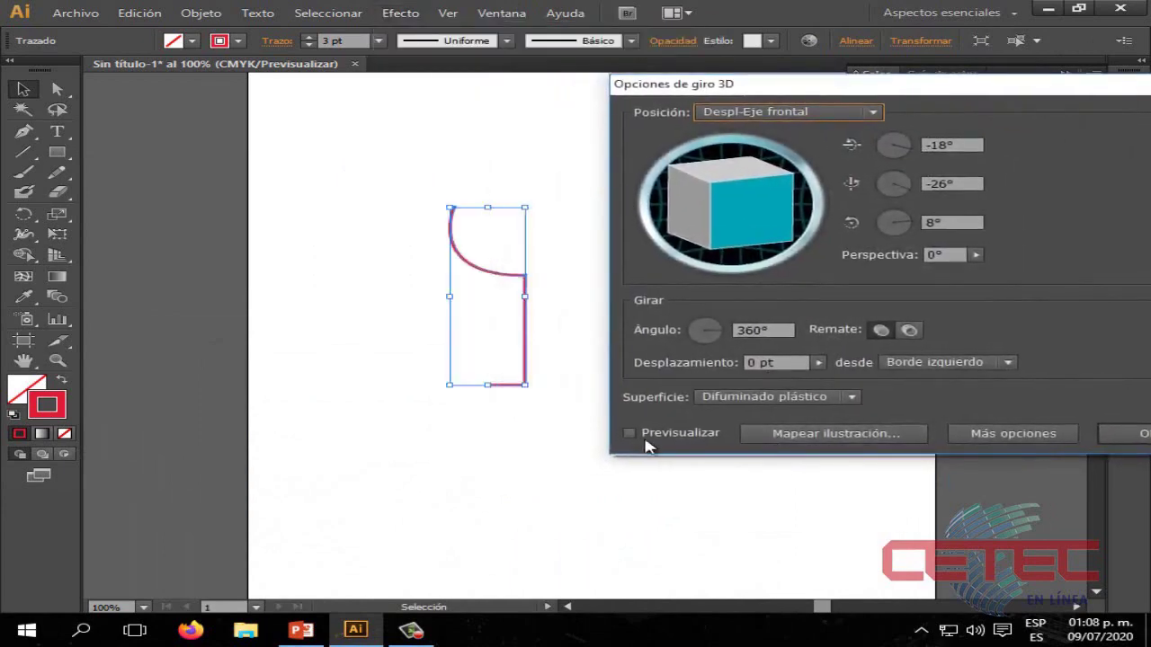
pyautogui.click(630, 433)
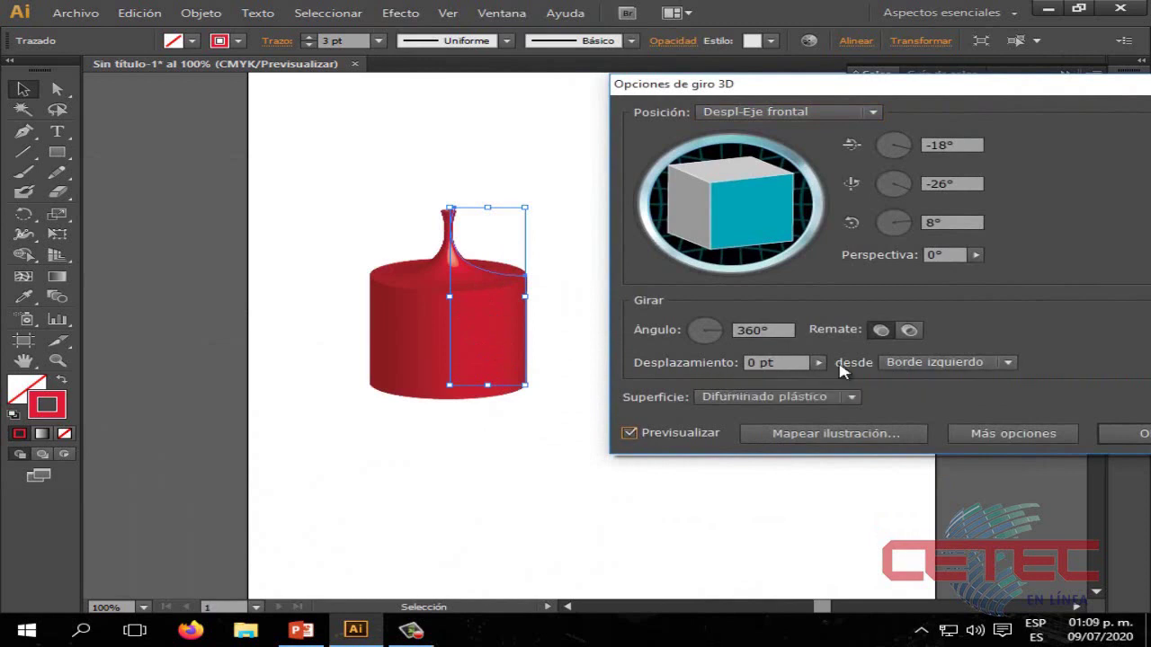
pyautogui.click(1007, 364)
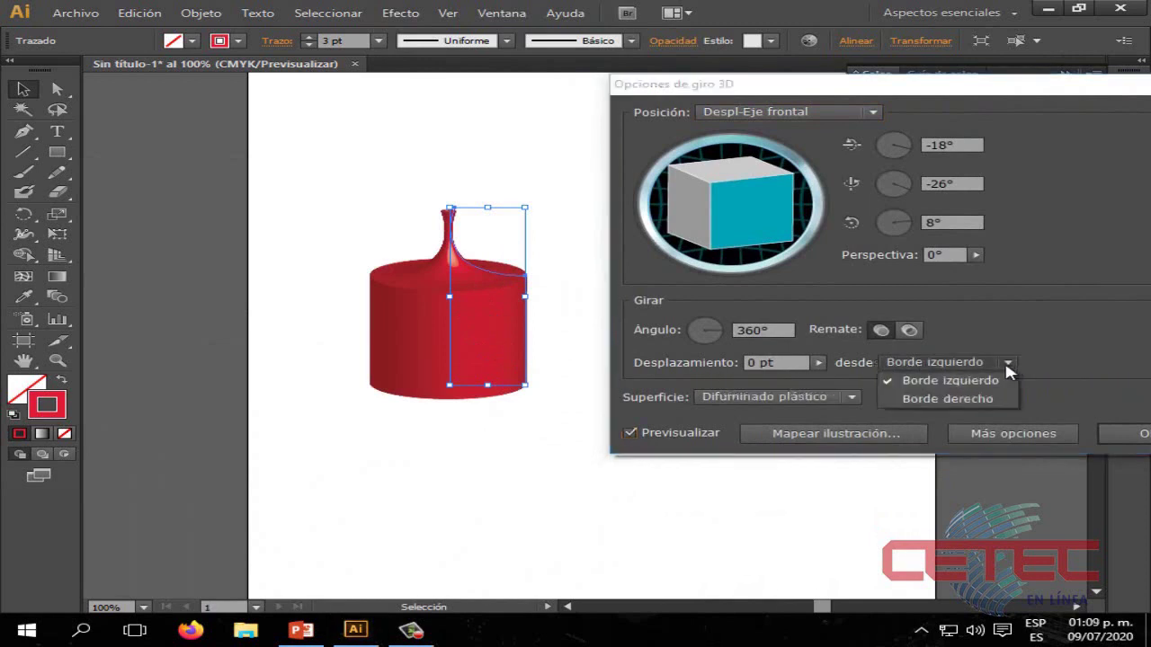
pyautogui.click(967, 401)
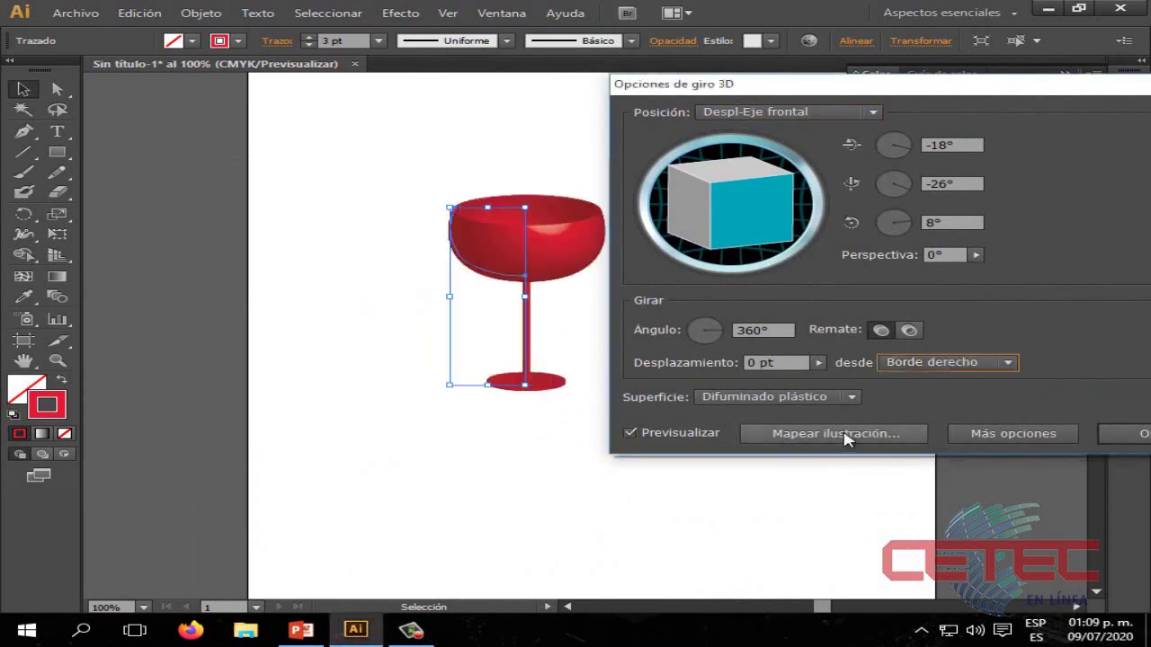
pyautogui.moveTo(673, 206)
pyautogui.mouseDown()
pyautogui.moveTo(758, 208)
pyautogui.moveTo(793, 183)
pyautogui.moveTo(782, 220)
pyautogui.mouseUp()
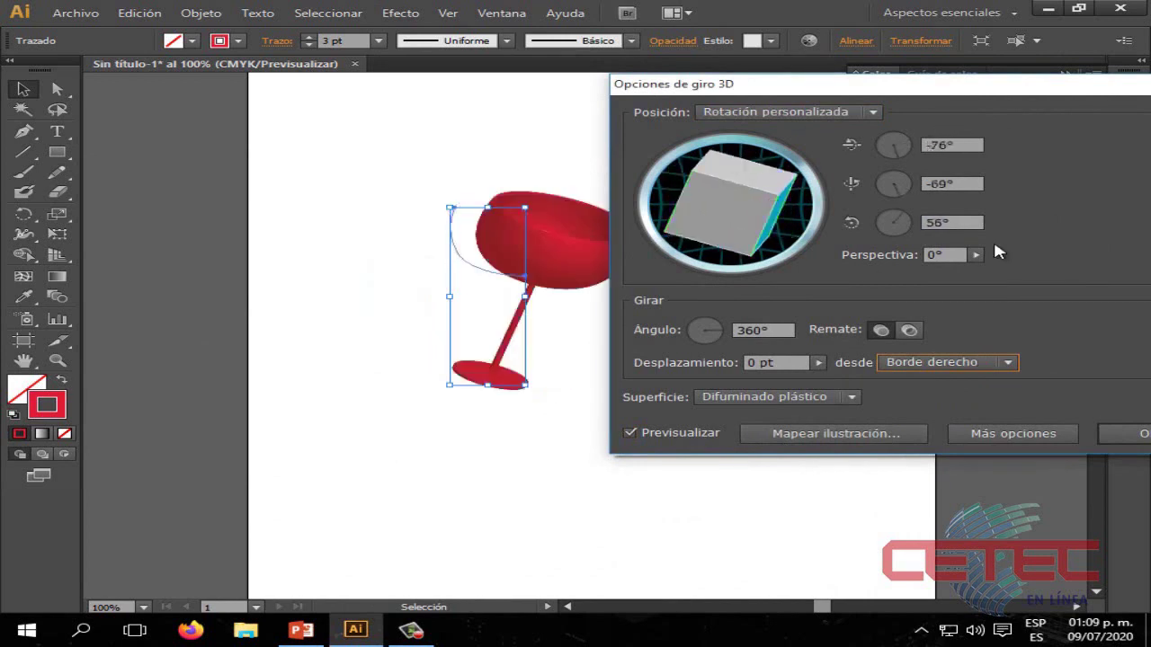
pyautogui.moveTo(943, 94); pyautogui.dragTo(891, 108)
pyautogui.click(1039, 452)
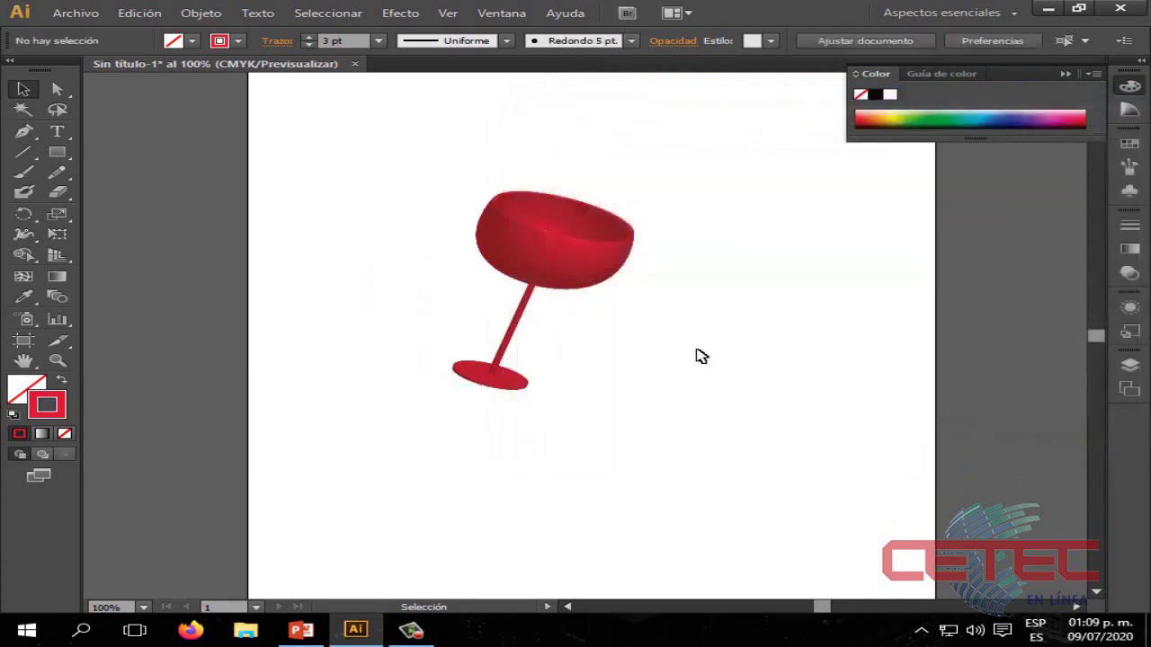
# Step: Drag the red 3D goblet to a new spot on the artboard, then switch to PowerPoint
pyautogui.moveTo(595, 266); pyautogui.dragTo(475, 310)
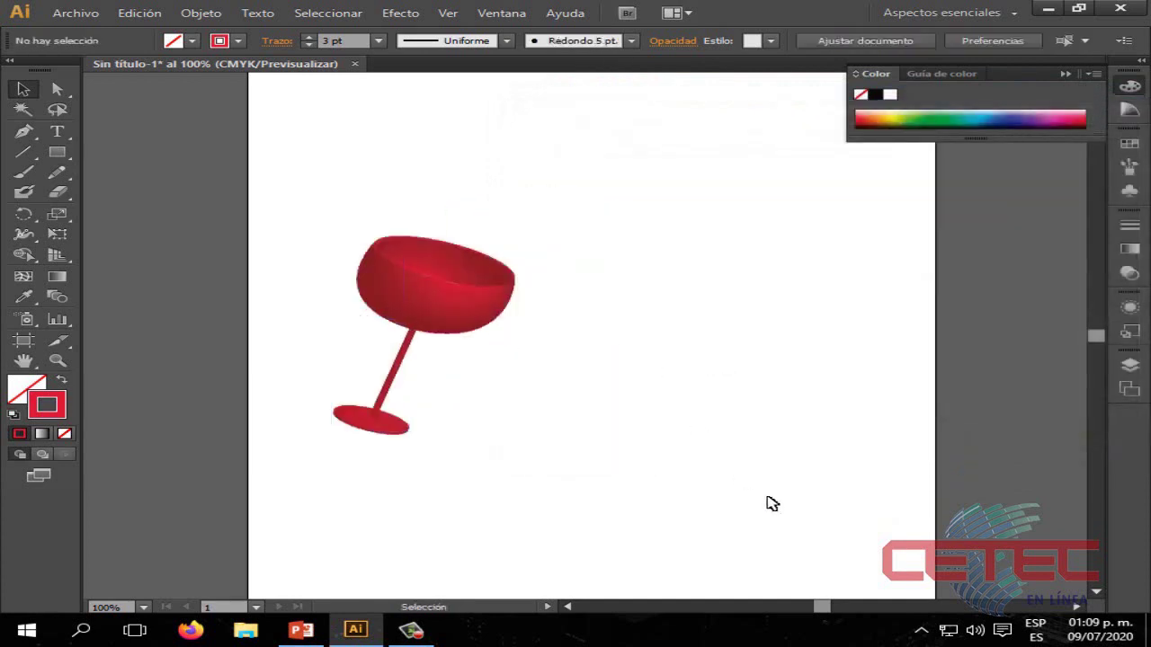
pyautogui.moveTo(474, 308)
pyautogui.mouseDown()
pyautogui.moveTo(659, 263)
pyautogui.moveTo(522, 301)
pyautogui.moveTo(527, 257)
pyautogui.mouseUp()
pyautogui.click(606, 372)
pyautogui.click(694, 457)
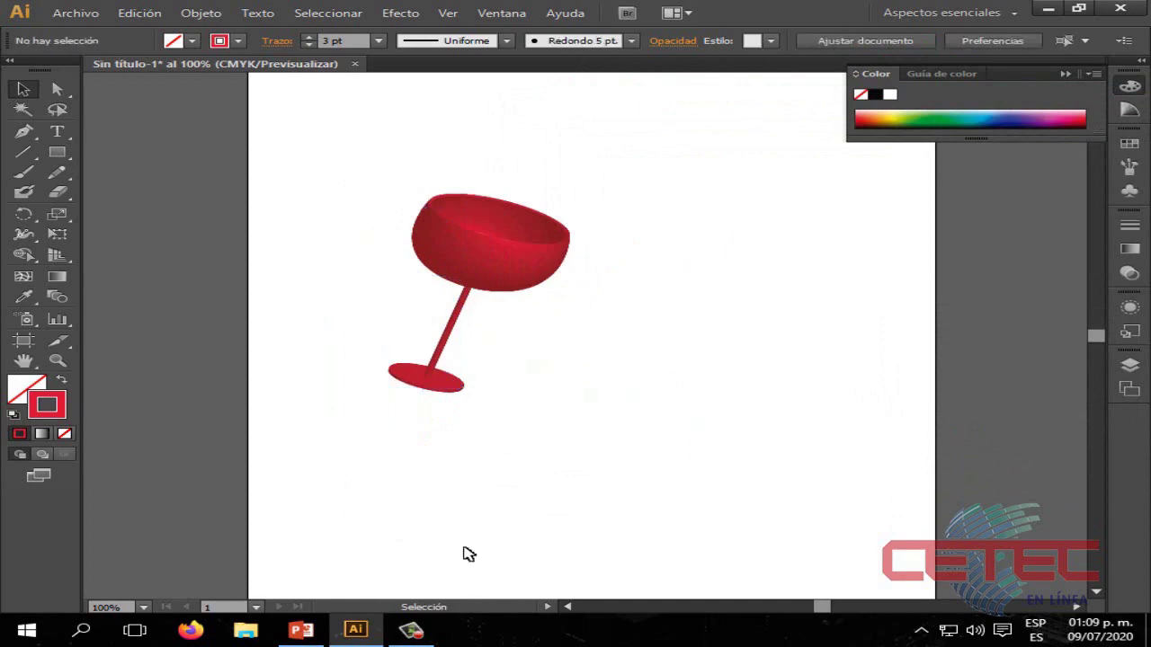
pyautogui.click(301, 629)
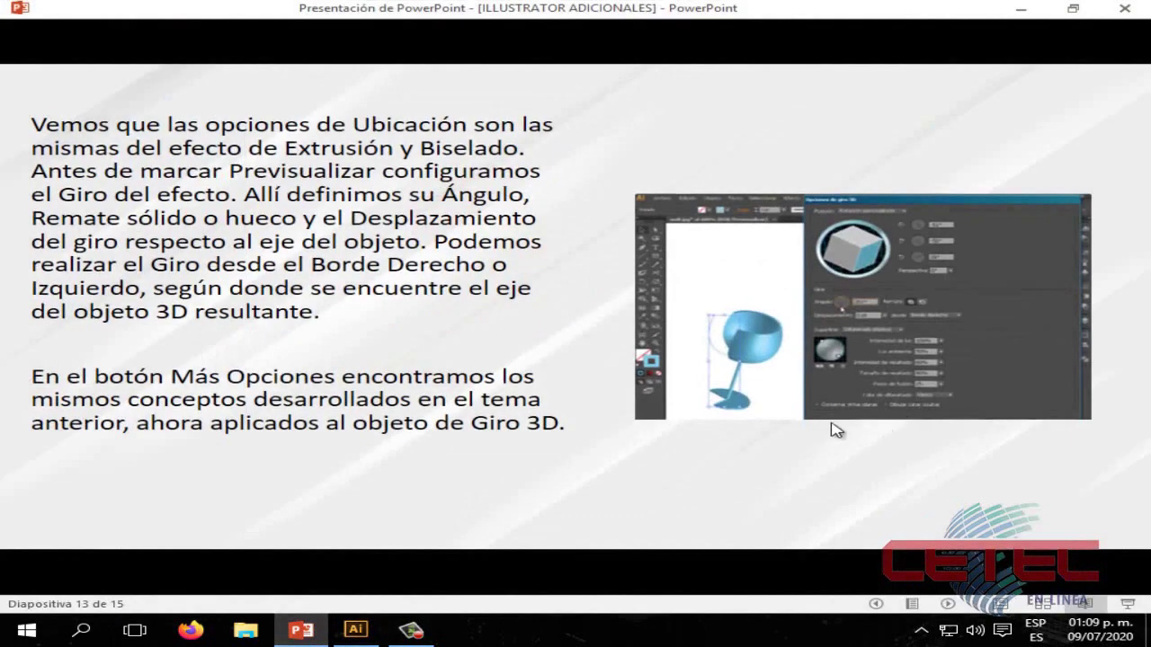
# Step: Advance to slide 15 of 15 on mapping label artwork onto the 3D bottle
pyautogui.click(831, 423)
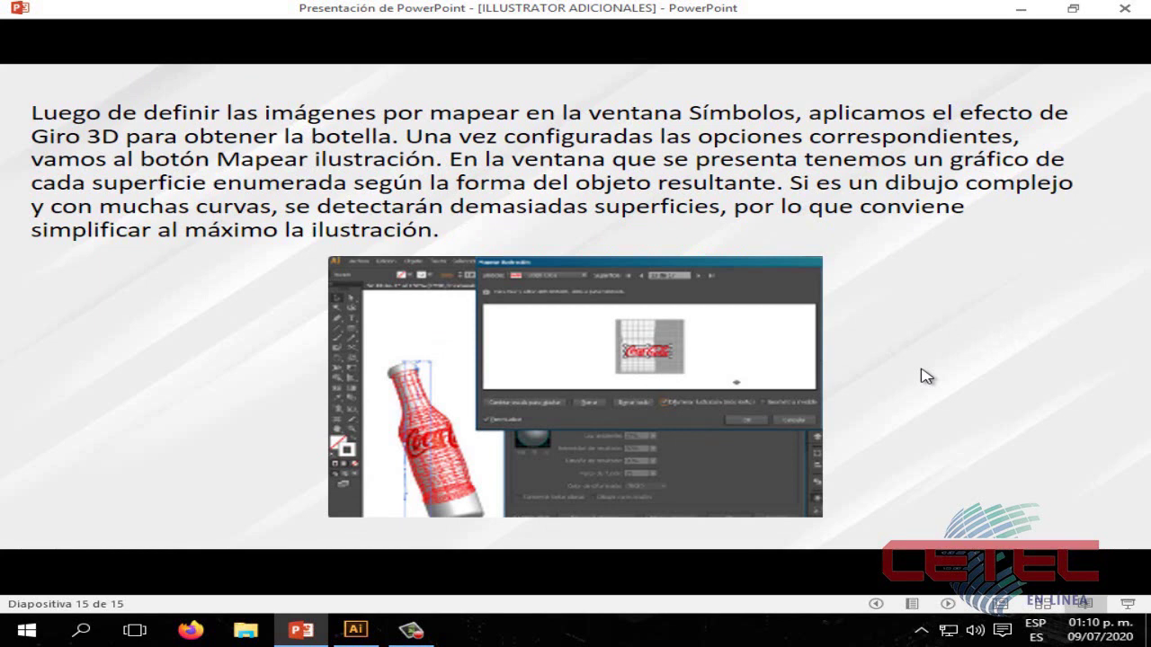
# Step: Back in Illustrator, deselect the red goblet and show the Layers panel with Capa 1 and Capa 2
pyautogui.click(356, 630)
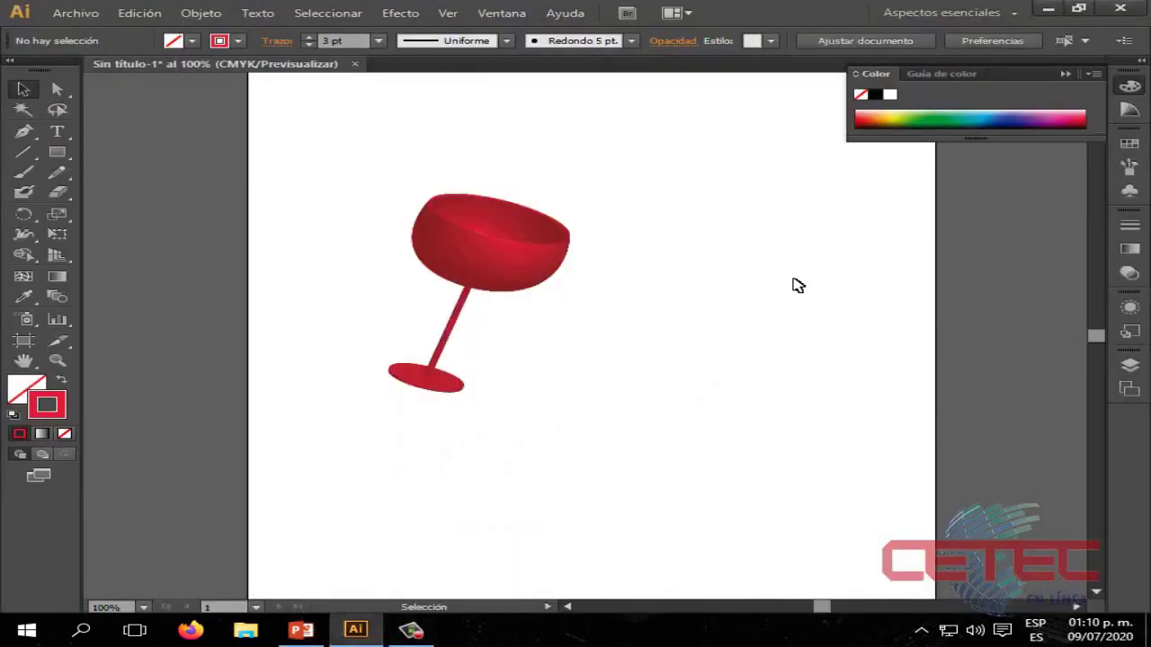
pyautogui.click(1064, 74)
pyautogui.scroll(3, 824, 257)
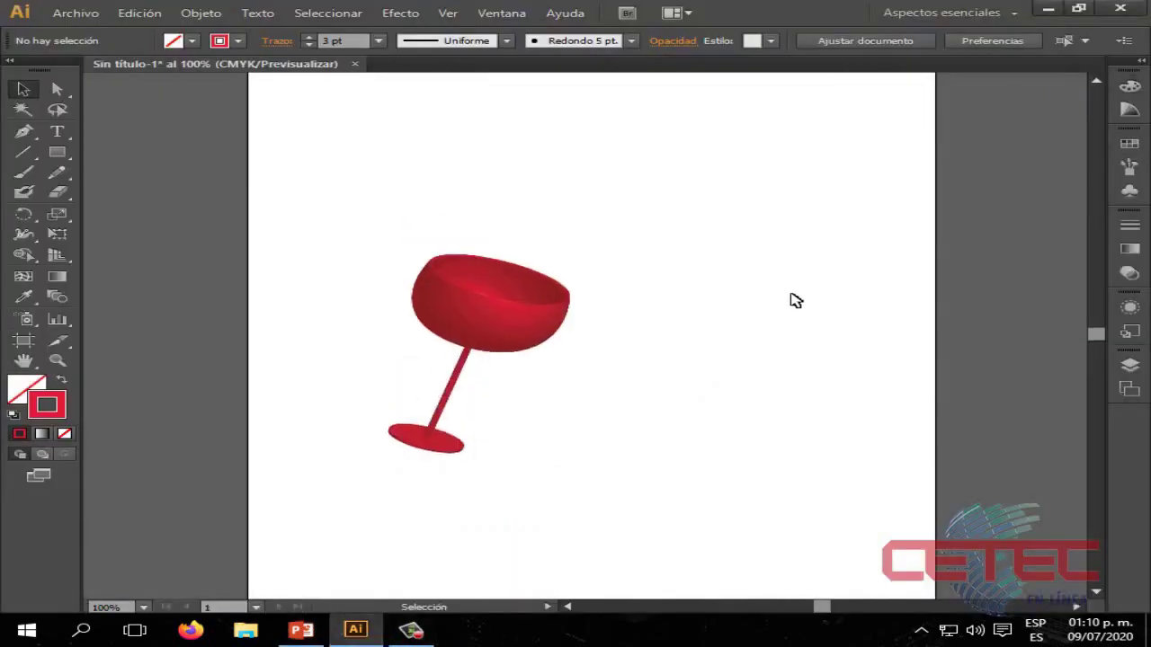
pyautogui.scroll(3, 791, 298)
pyautogui.moveTo(499, 367); pyautogui.dragTo(450, 185)
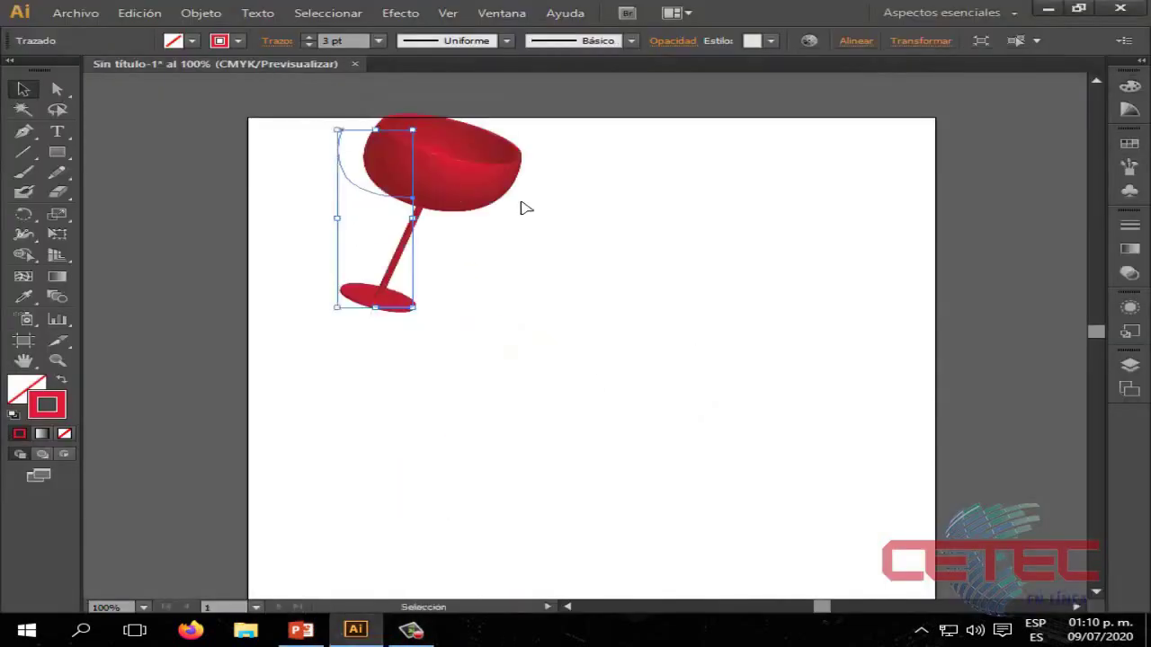
pyautogui.click(544, 209)
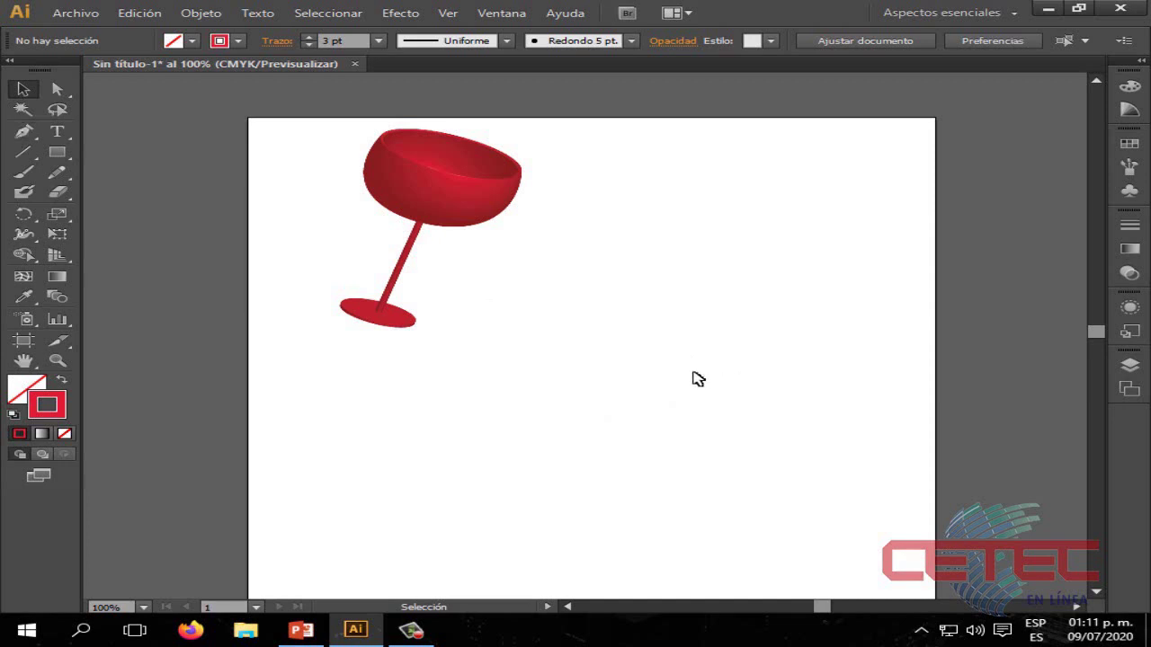
pyautogui.click(1129, 365)
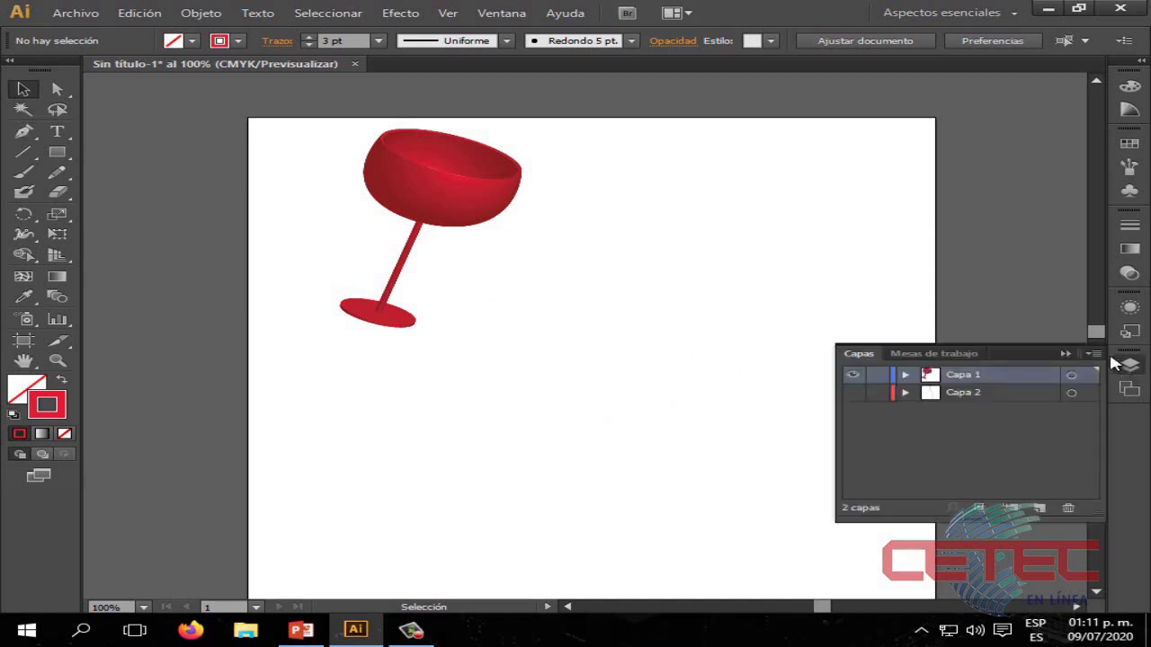
# Step: Show Capa 2 and hide Capa 1 in the Layers panel, then close it
pyautogui.click(853, 393)
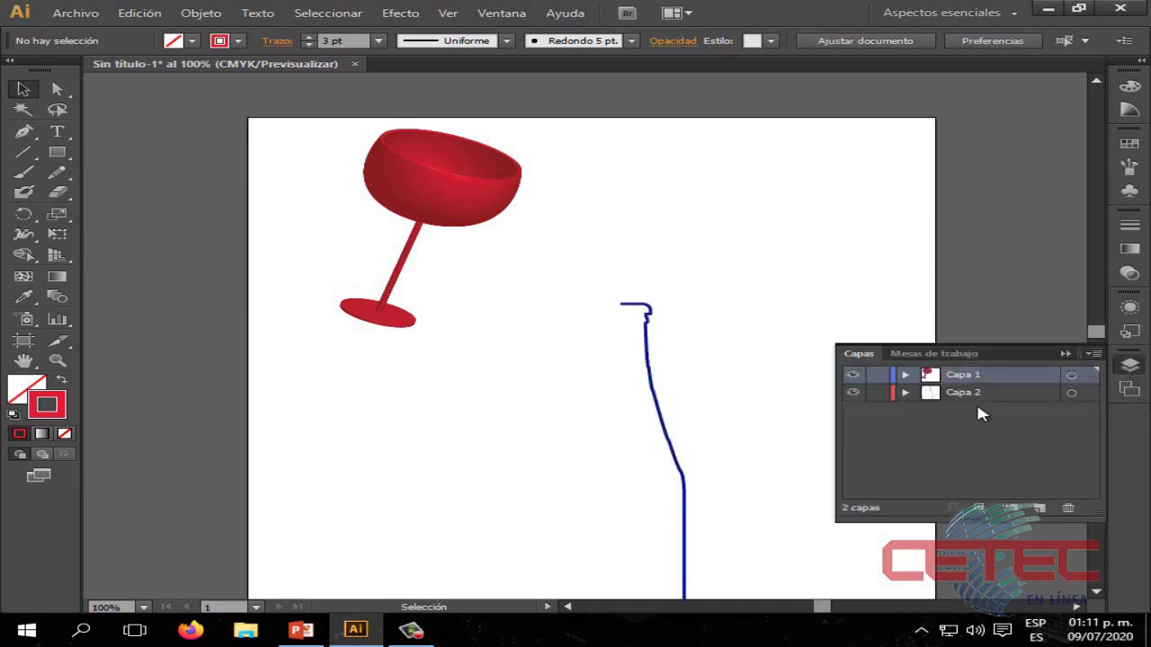
pyautogui.click(855, 376)
pyautogui.click(1067, 353)
pyautogui.scroll(-2, 836, 298)
pyautogui.scroll(-3, 842, 298)
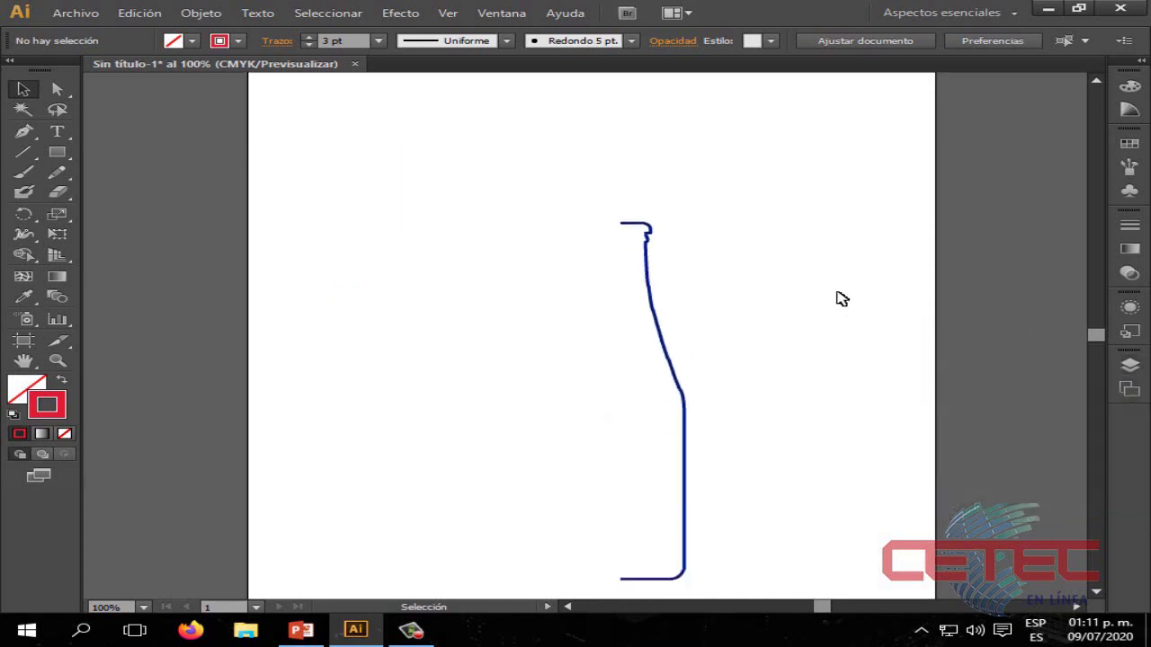
pyautogui.scroll(-2, 841, 299)
# Step: Marquee-select the blue half-bottle profile path
pyautogui.moveTo(535, 133)
pyautogui.mouseDown()
pyautogui.moveTo(782, 484)
pyautogui.moveTo(765, 392)
pyautogui.mouseUp()
pyautogui.scroll(-5, 782, 484)
pyautogui.scroll(2, 765, 395)
pyautogui.click(769, 397)
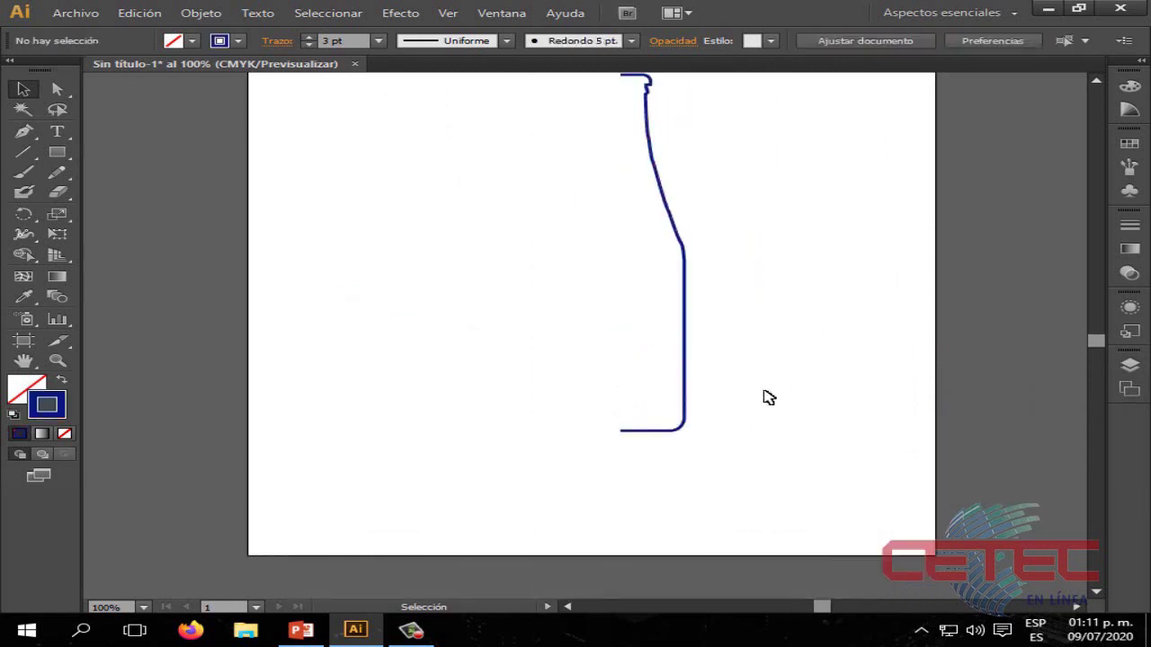
pyautogui.scroll(1, 769, 397)
pyautogui.scroll(1, 769, 397)
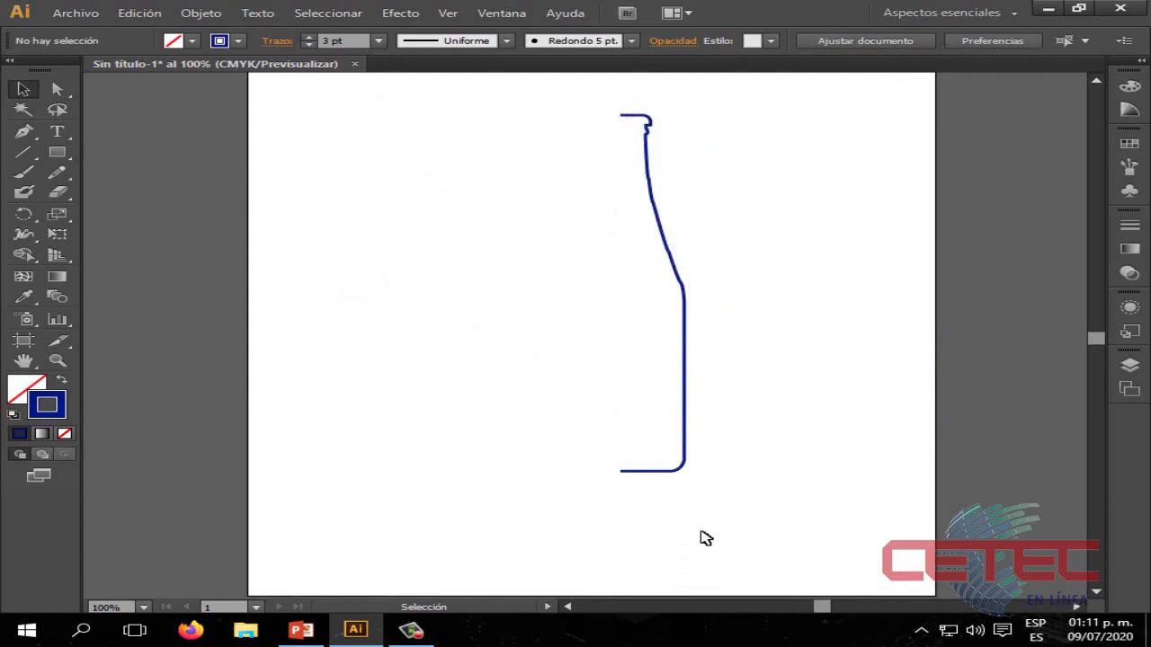
pyautogui.moveTo(748, 516); pyautogui.dragTo(517, 94)
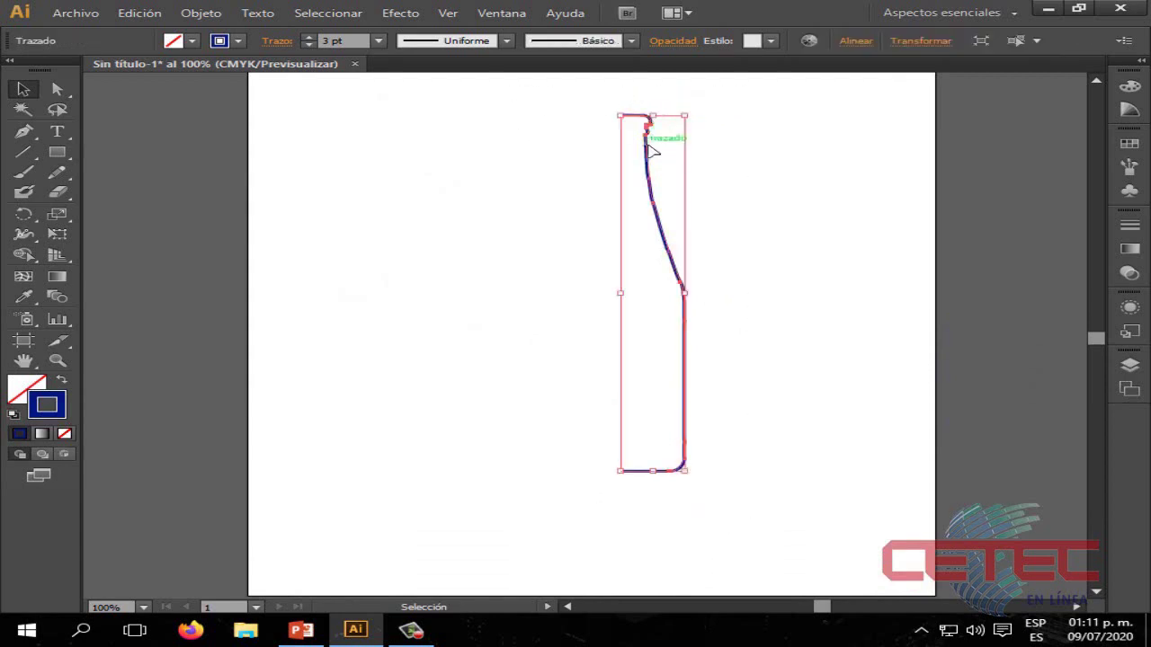
pyautogui.scroll(2, 656, 180)
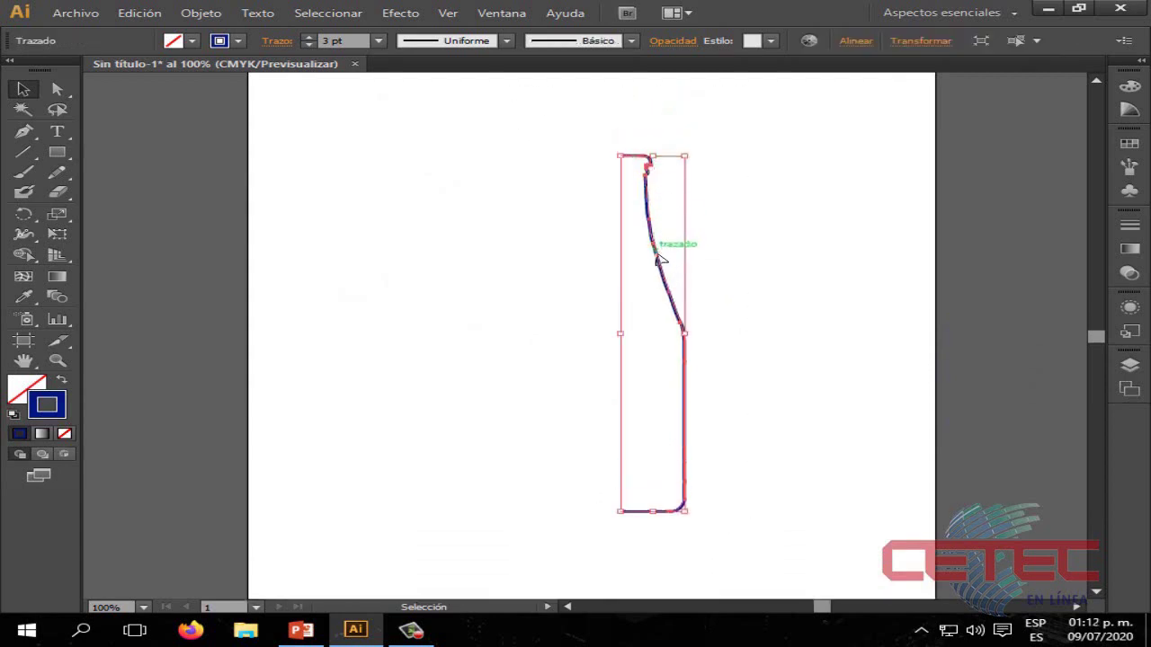
# Step: Move the blue bottle profile left off the artboard and select it
pyautogui.moveTo(660, 244); pyautogui.dragTo(199, 261)
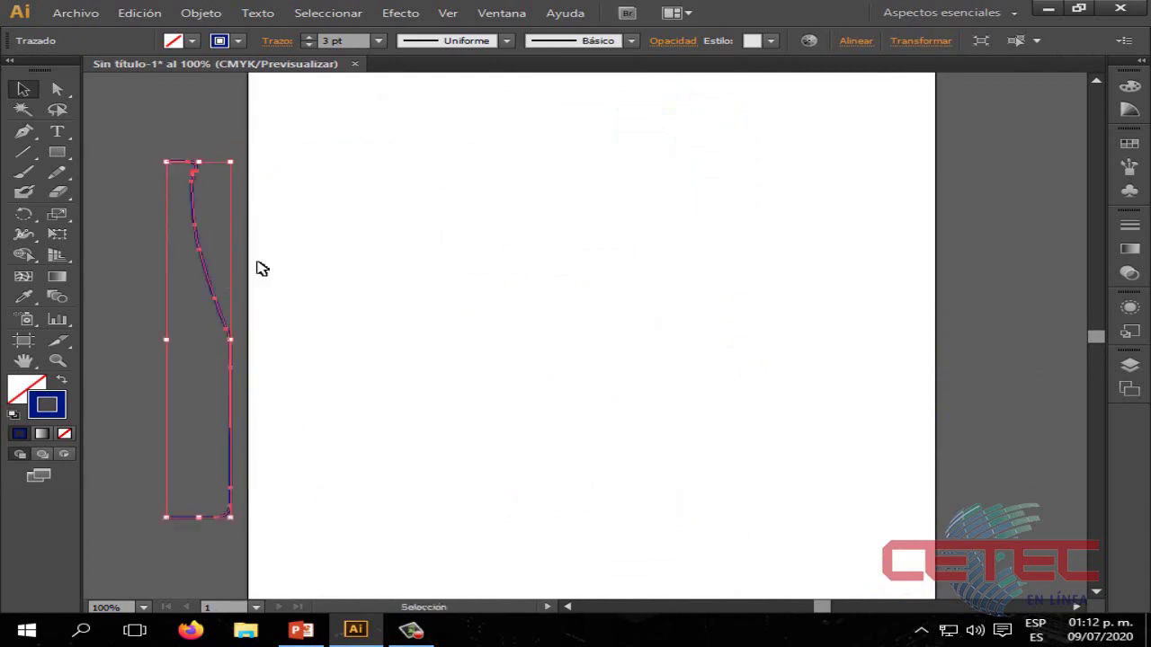
pyautogui.click(432, 284)
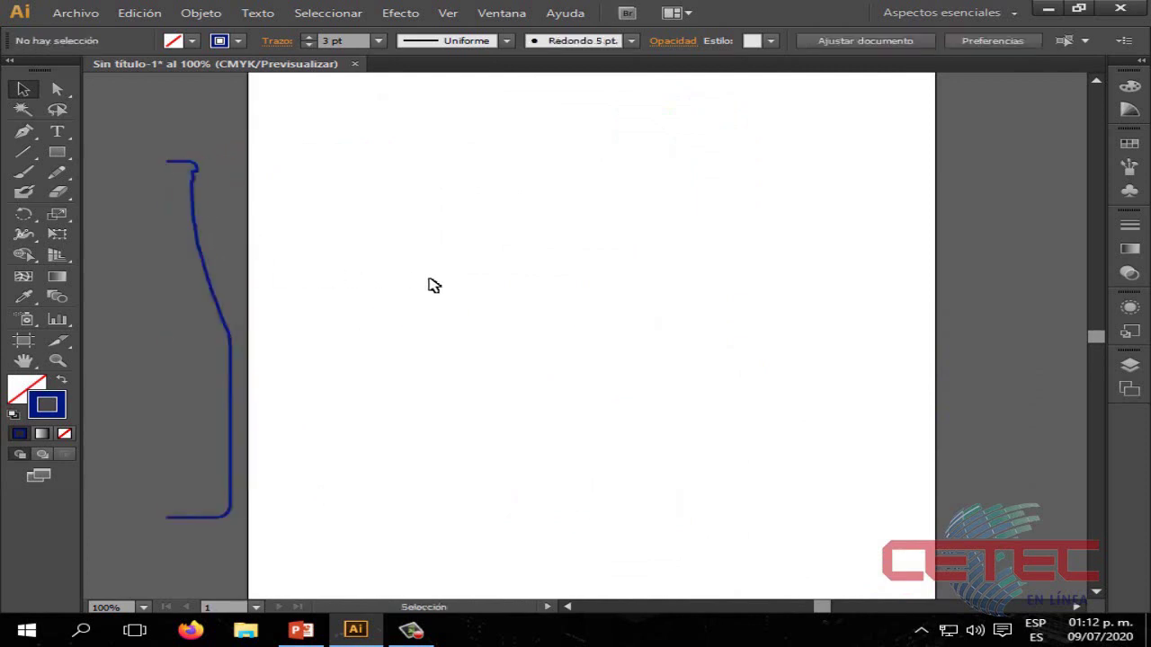
pyautogui.click(218, 305)
# Step: Apply a default 3D Revolve with preview and drag the shaded bottle to the artboard centre
pyautogui.click(400, 13)
pyautogui.moveTo(416, 109)
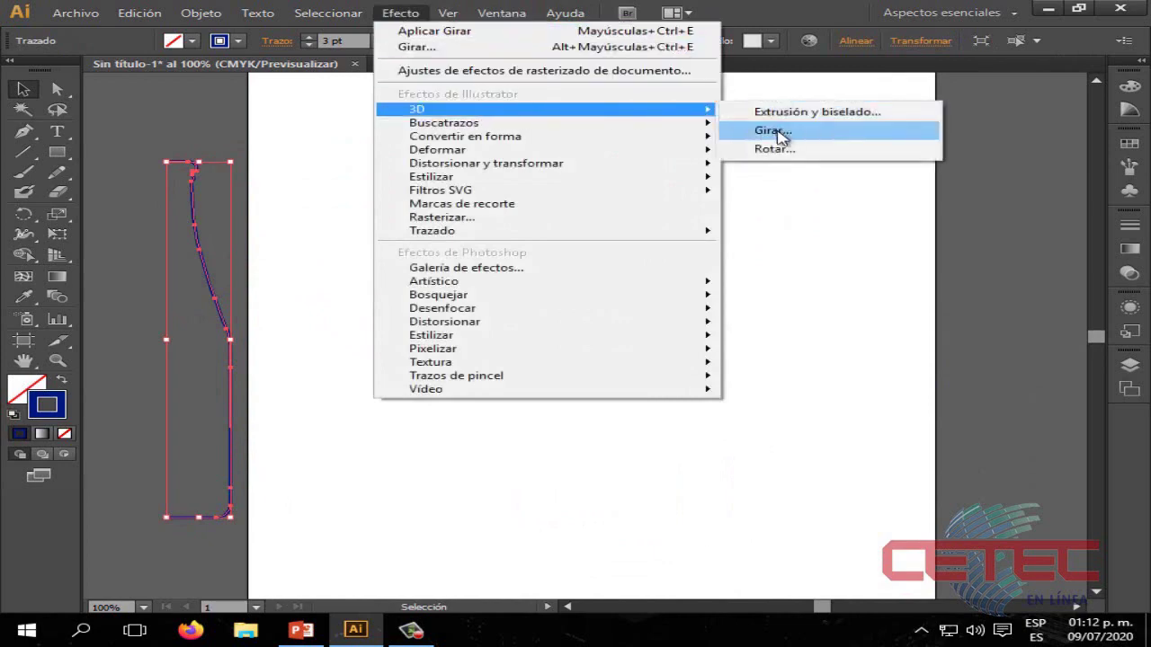
pyautogui.click(775, 131)
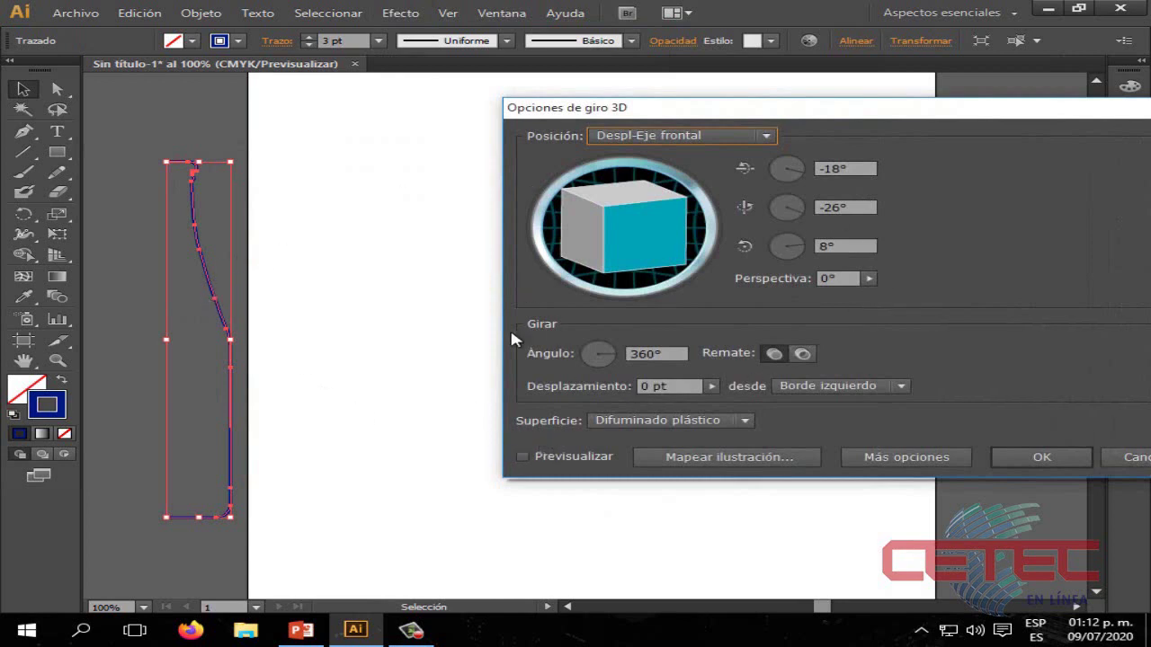
pyautogui.click(522, 456)
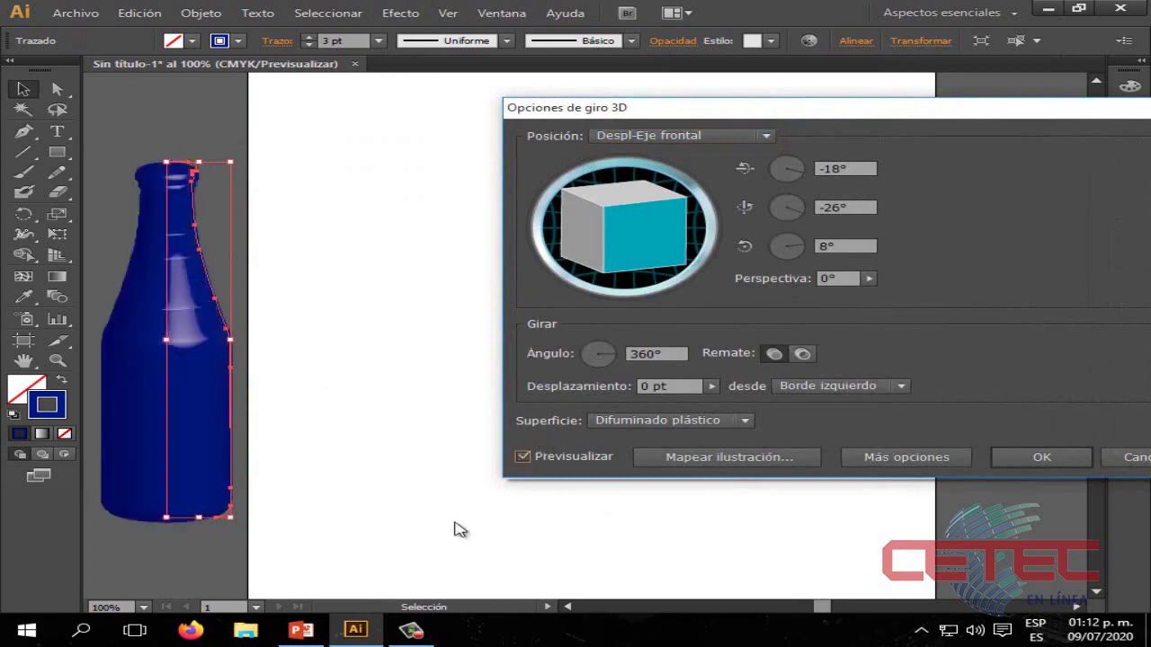
pyautogui.click(1033, 457)
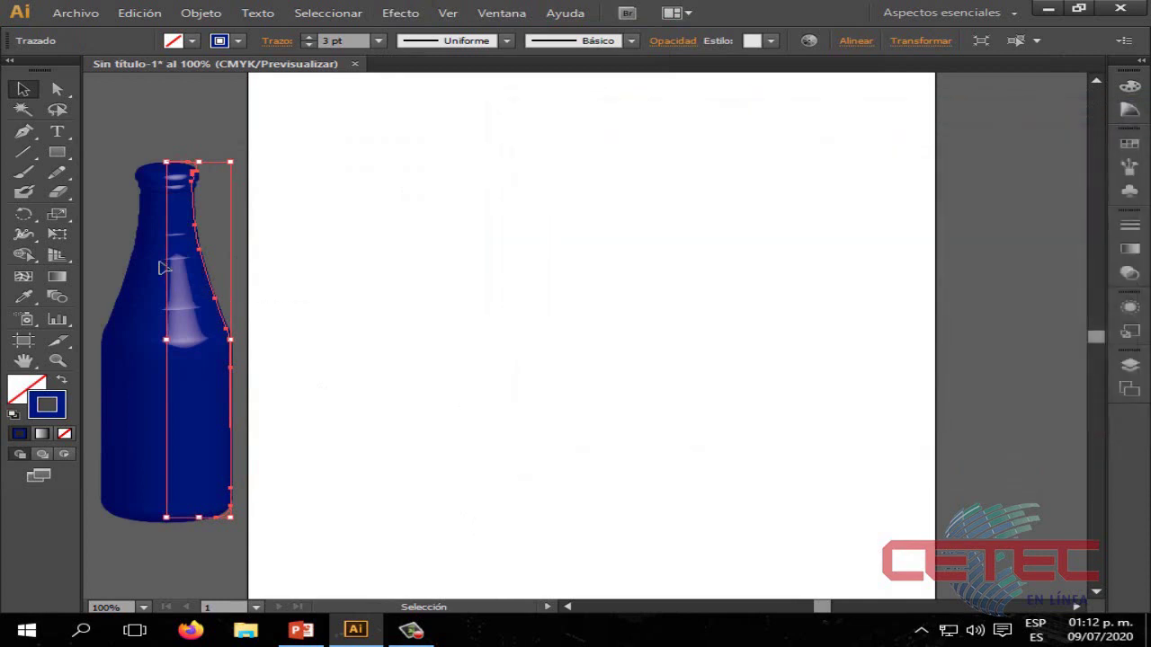
pyautogui.moveTo(163, 267); pyautogui.dragTo(597, 267)
pyautogui.click(765, 311)
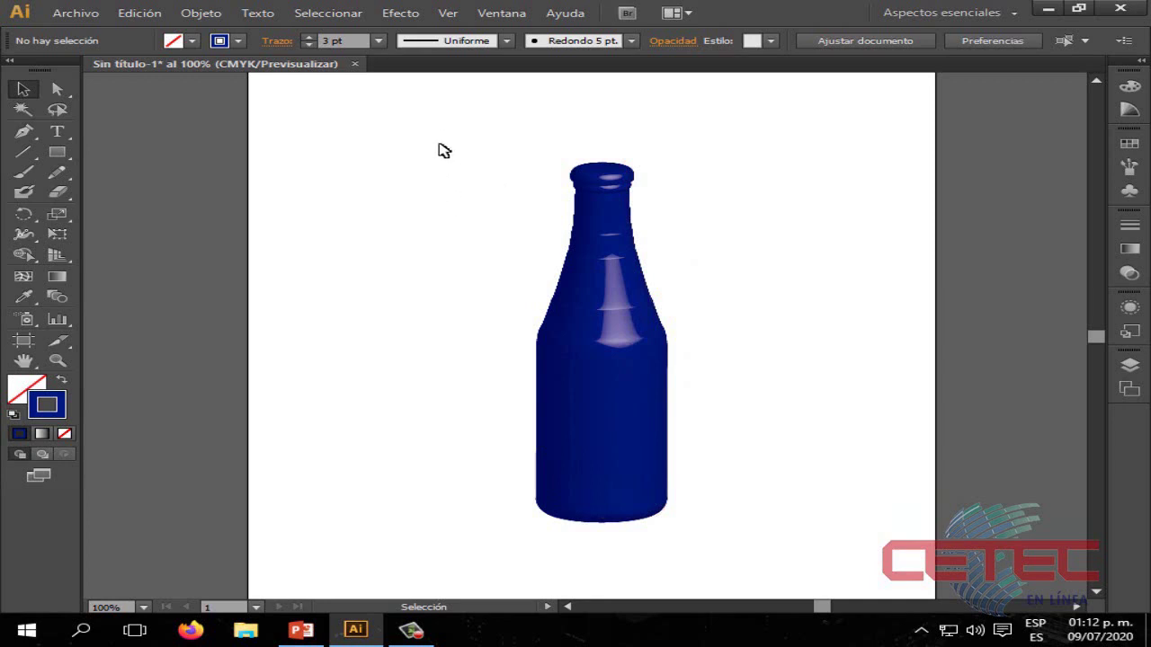
# Step: Undo the 3D effect so the bottle returns to its flat blue profile
pyautogui.moveTo(420, 119)
pyautogui.mouseDown()
pyautogui.moveTo(504, 250)
pyautogui.moveTo(758, 536)
pyautogui.mouseUp()
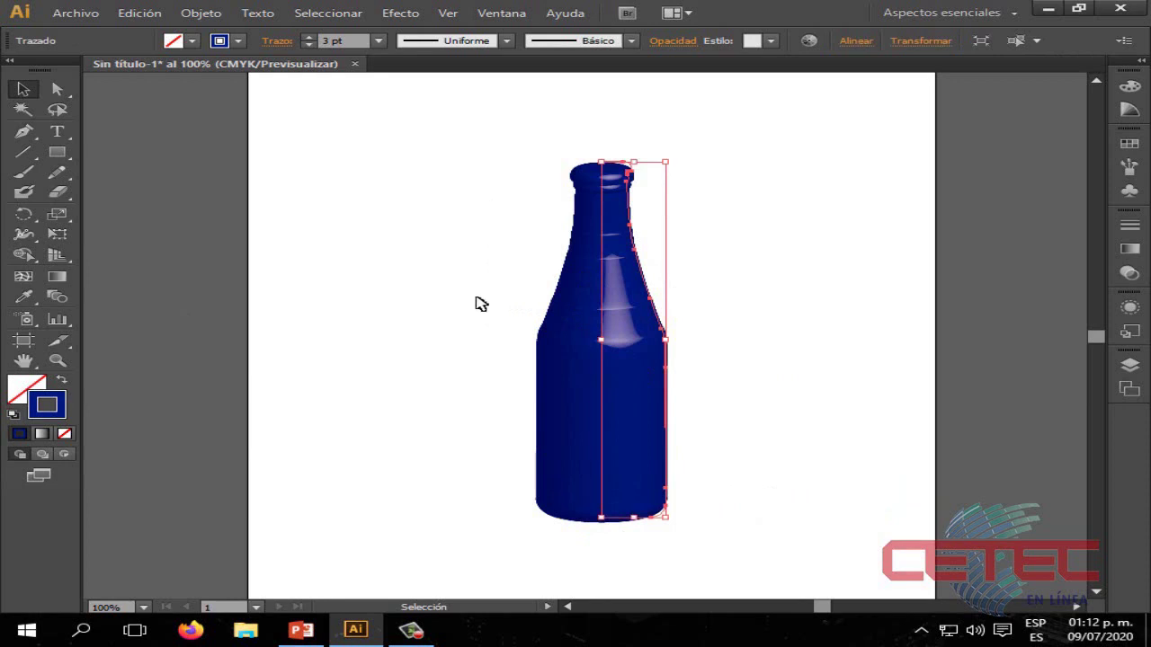
pyautogui.press('a')
pyautogui.hotkey('ctrl', 'z')
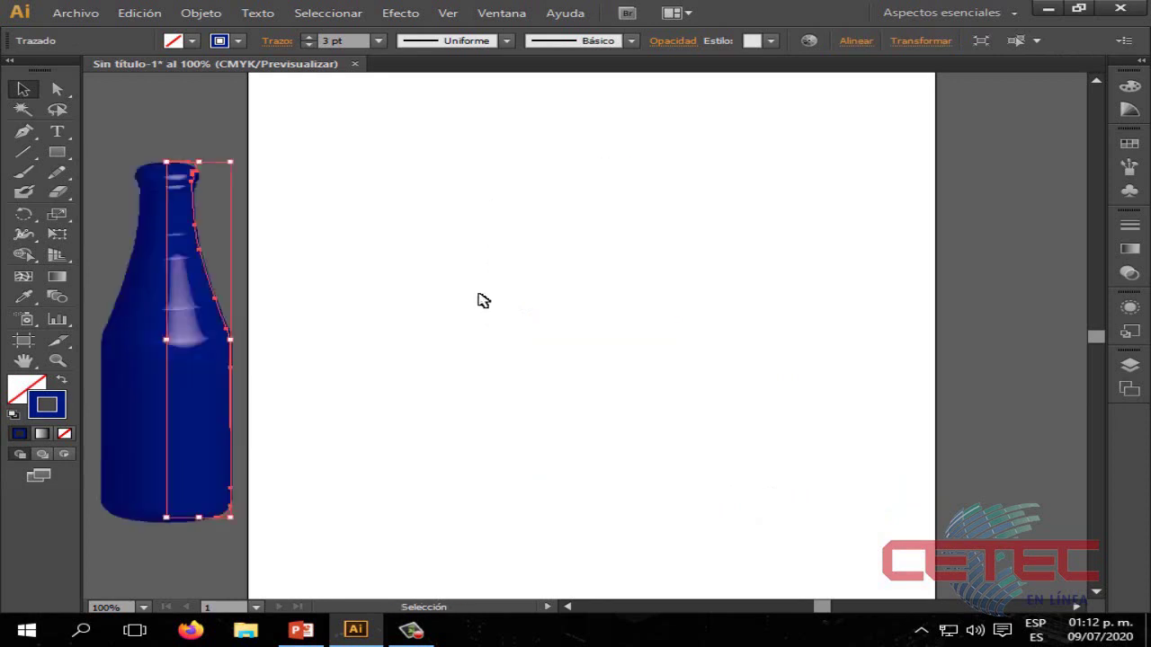
pyautogui.hotkey('ctrl', 'z')
pyautogui.press('v')
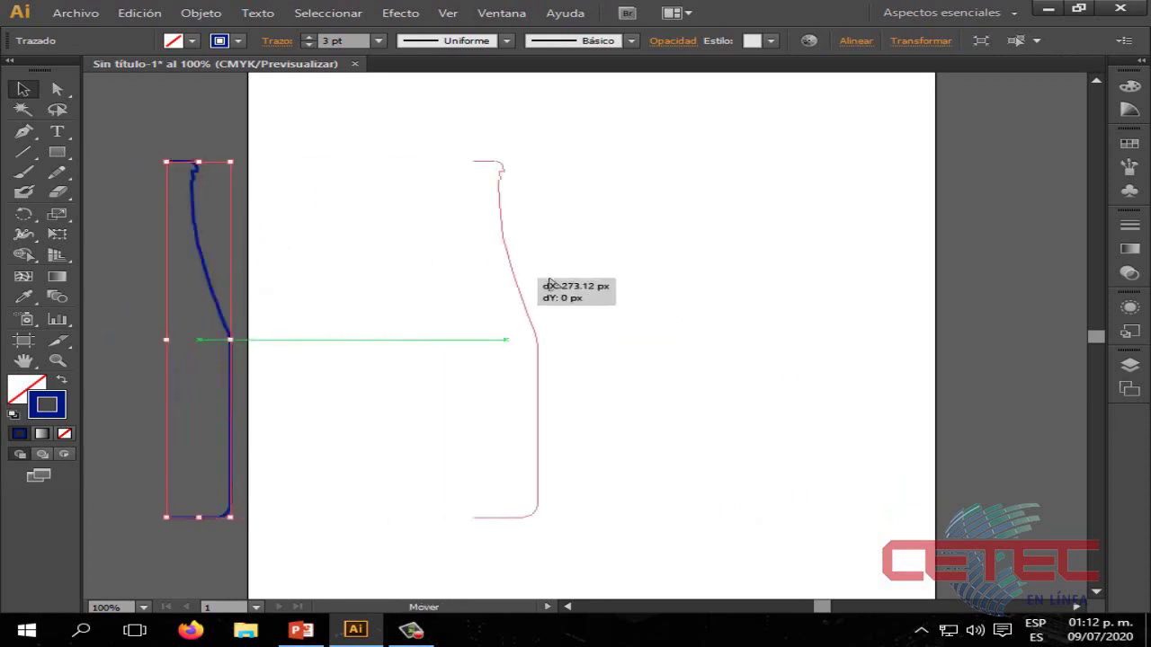
# Step: Move the flat profile back off the artboard to the left and open the File menu
pyautogui.moveTo(207, 284); pyautogui.dragTo(551, 285)
pyautogui.click(695, 389)
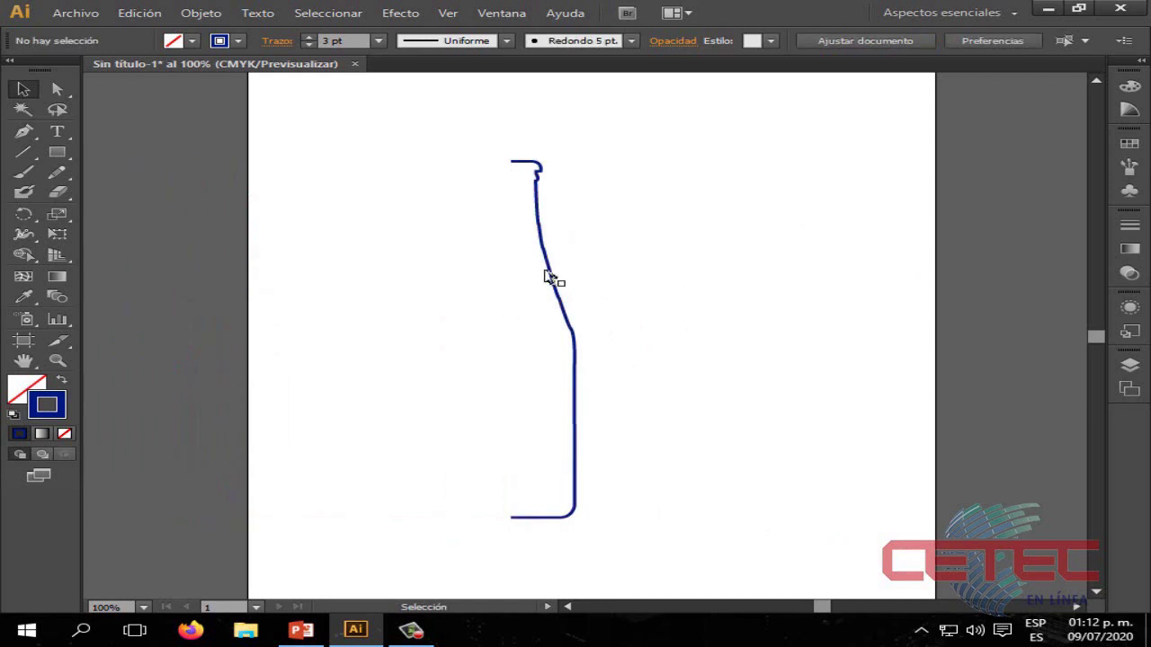
pyautogui.moveTo(537, 278); pyautogui.dragTo(200, 290)
pyautogui.click(524, 290)
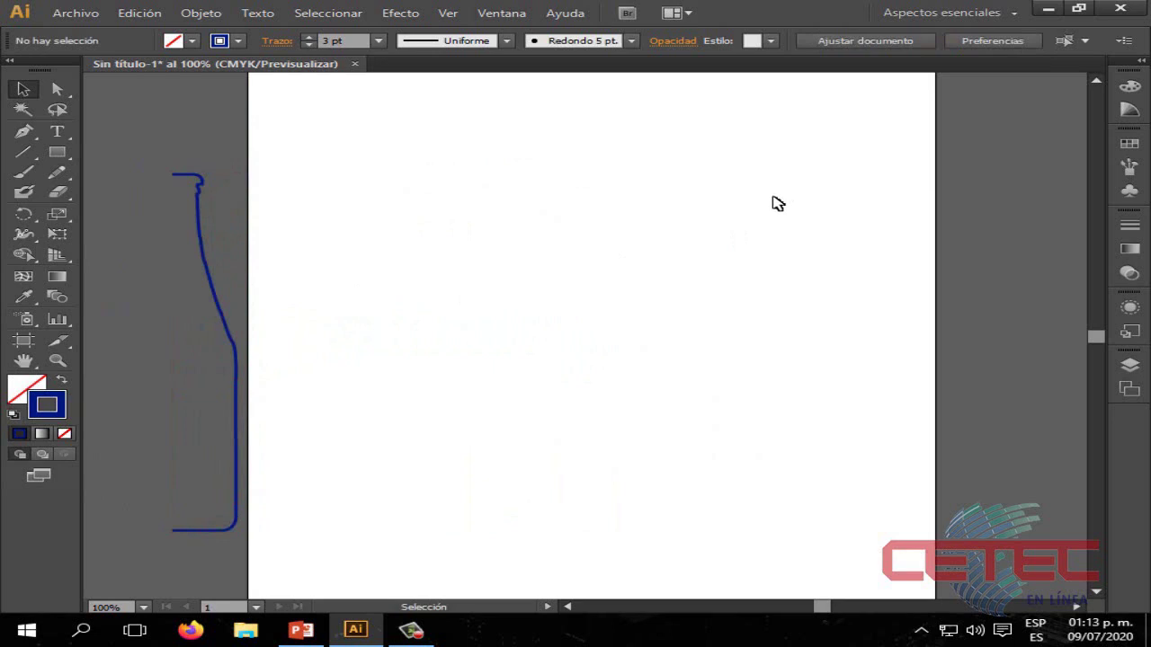
pyautogui.click(75, 12)
# Step: Place the Pepsi image from the Descargas folder onto the artboard
pyautogui.click(108, 285)
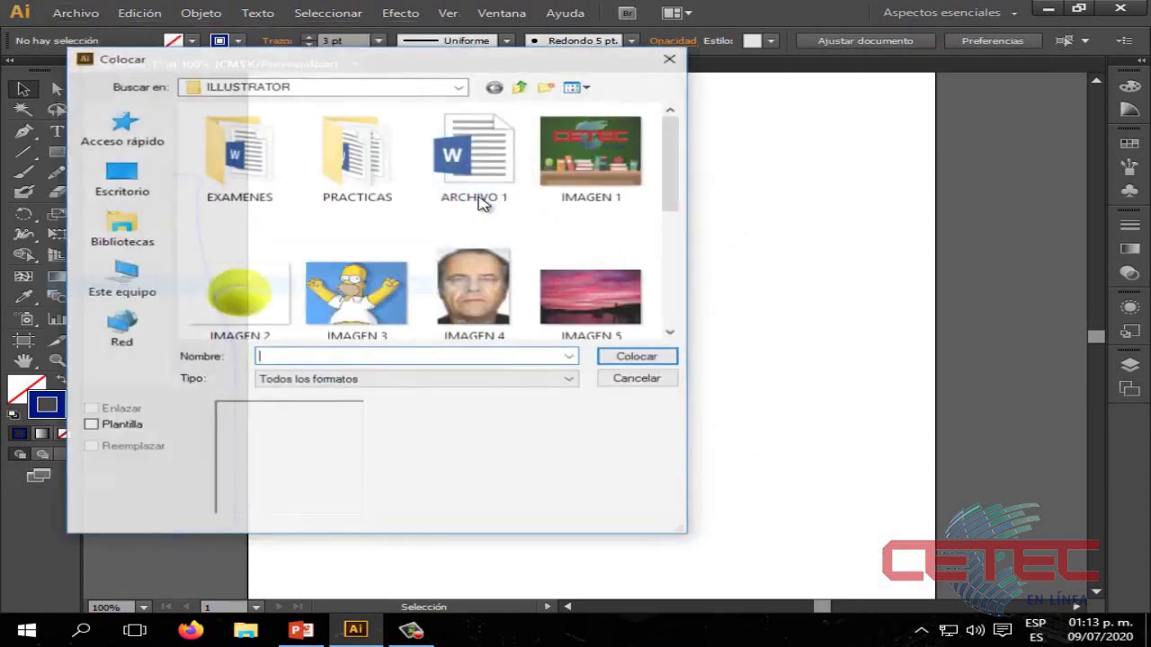
pyautogui.moveTo(672, 144)
pyautogui.mouseDown()
pyautogui.moveTo(661, 286)
pyautogui.moveTo(662, 143)
pyautogui.mouseUp()
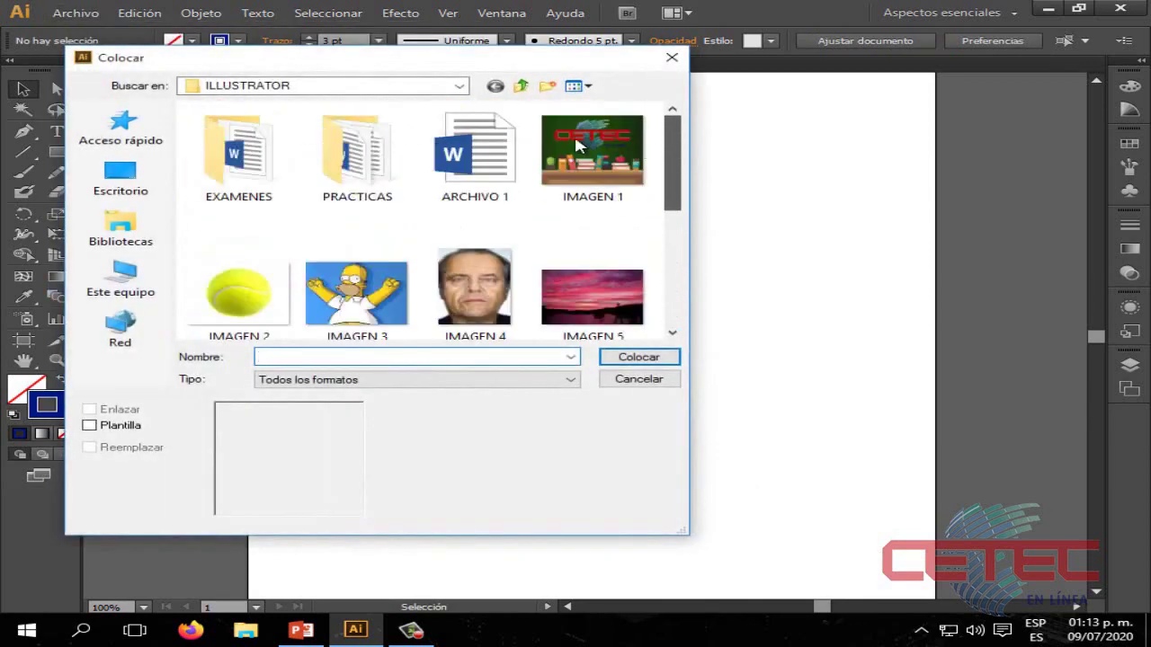
pyautogui.click(134, 274)
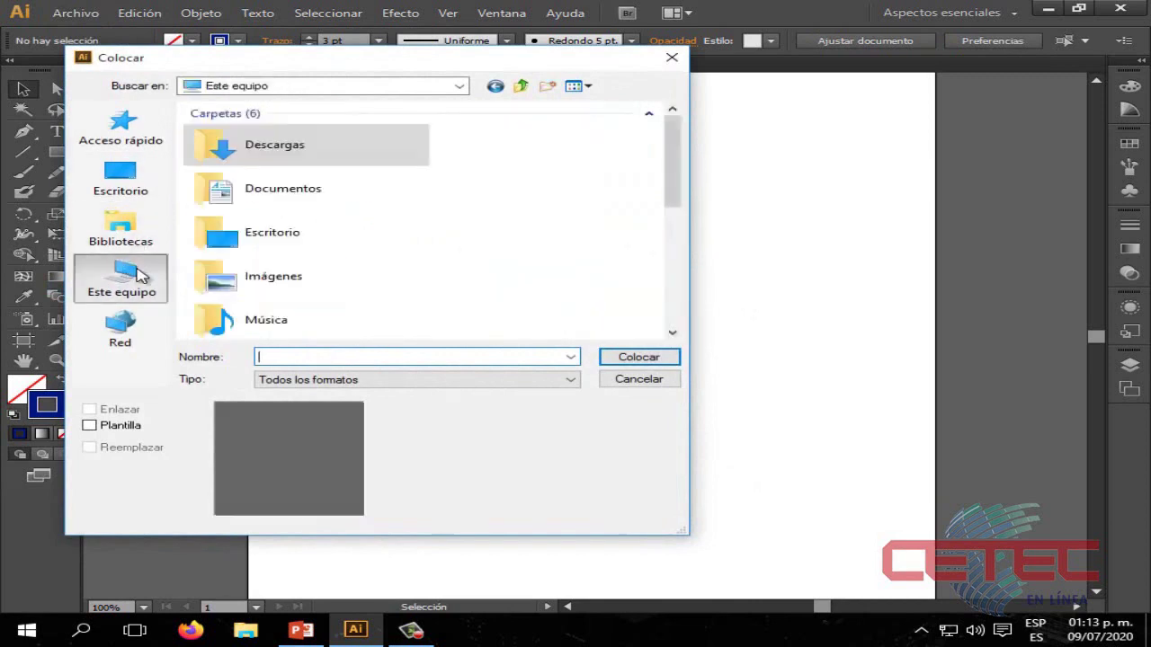
pyautogui.doubleClick(283, 147)
pyautogui.moveTo(674, 210); pyautogui.dragTo(508, 324)
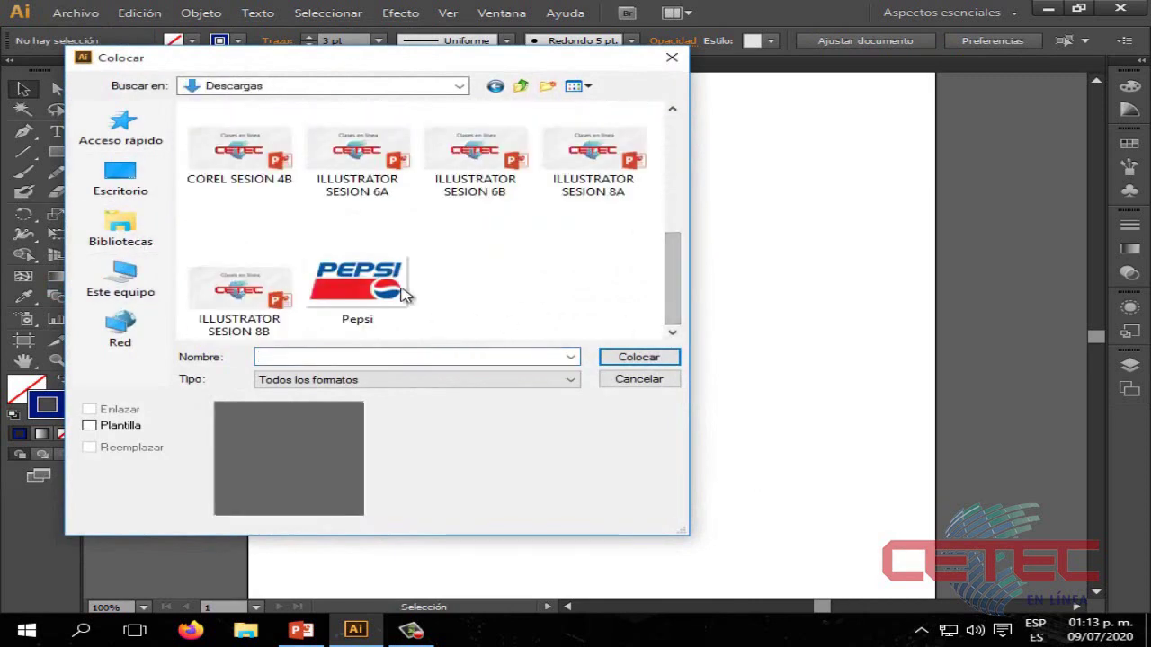
pyautogui.click(361, 292)
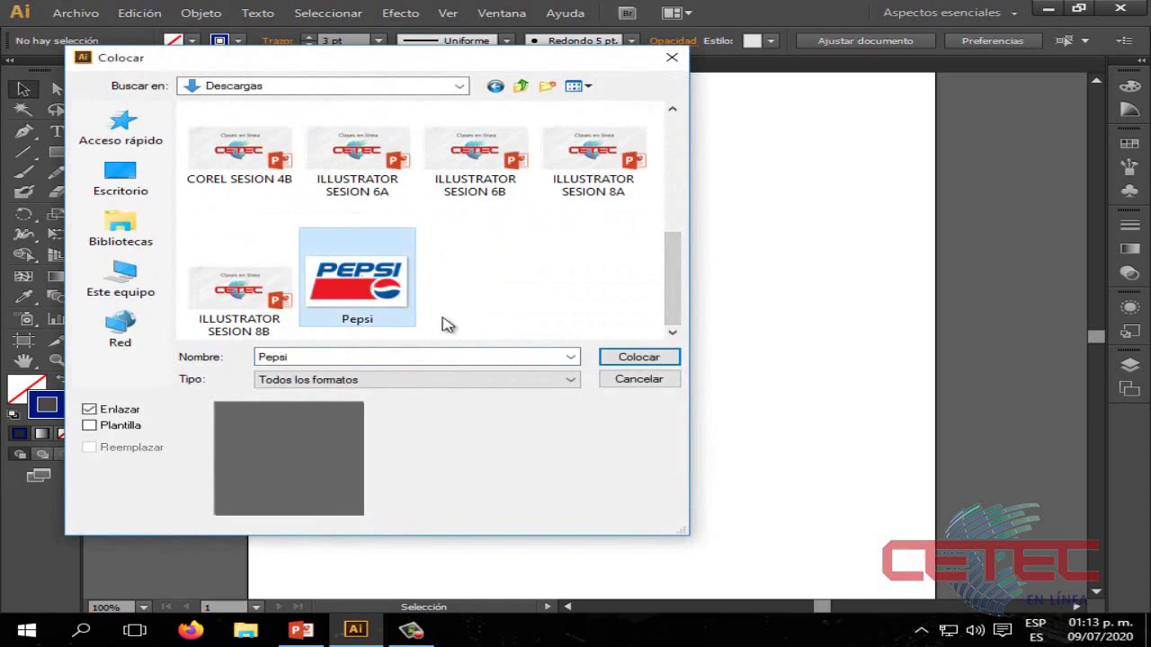
pyautogui.click(638, 358)
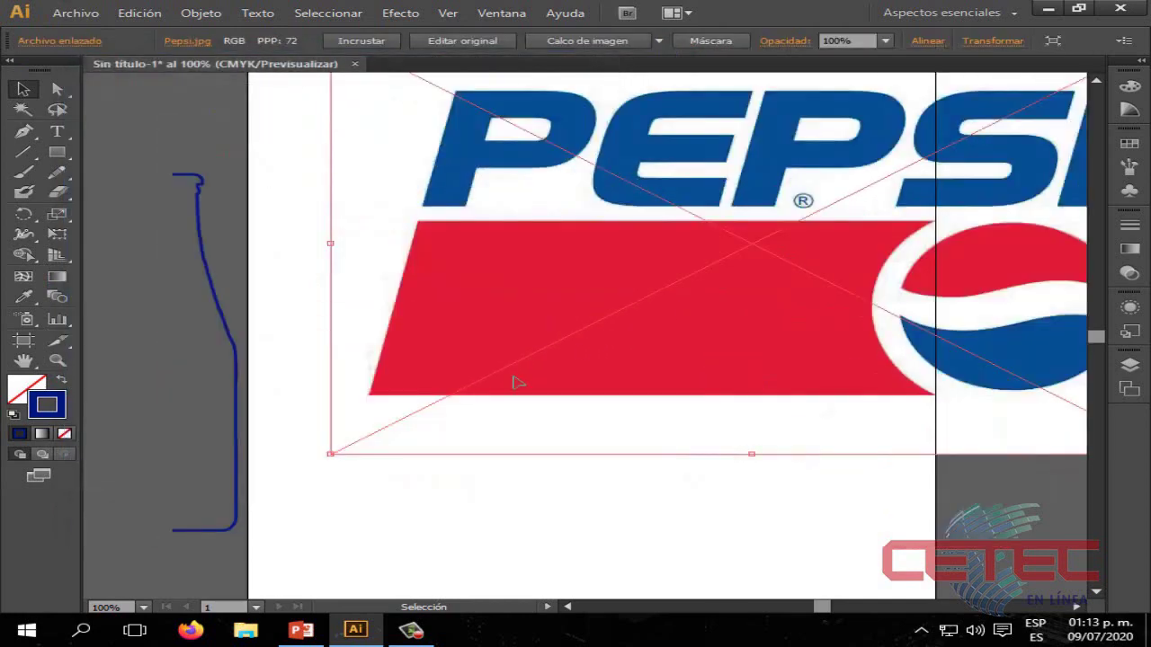
# Step: Scale the Pepsi logo down to about 140 × 83 px and set it near the upper middle
pyautogui.moveTo(331, 454); pyautogui.dragTo(897, 211)
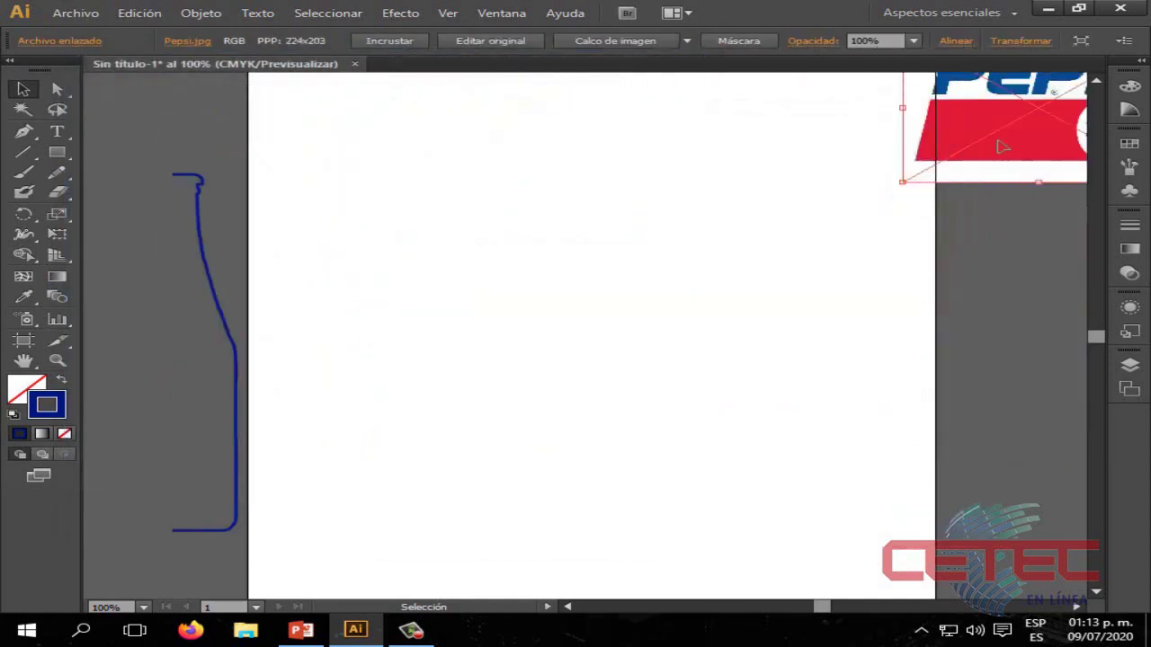
pyautogui.moveTo(986, 181); pyautogui.dragTo(542, 328)
pyautogui.moveTo(700, 340); pyautogui.dragTo(584, 279)
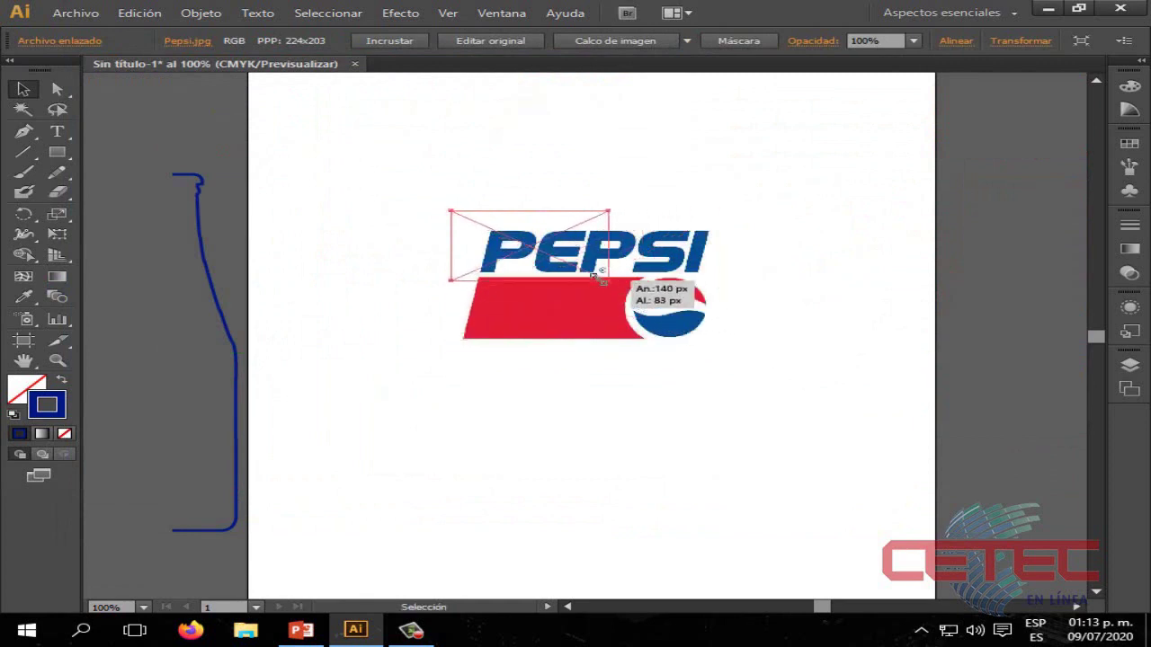
pyautogui.click(611, 378)
pyautogui.moveTo(524, 258); pyautogui.dragTo(559, 278)
# Step: Try adding the linked Pepsi image as a symbol, and dismiss the linked-image refusal error
pyautogui.click(971, 265)
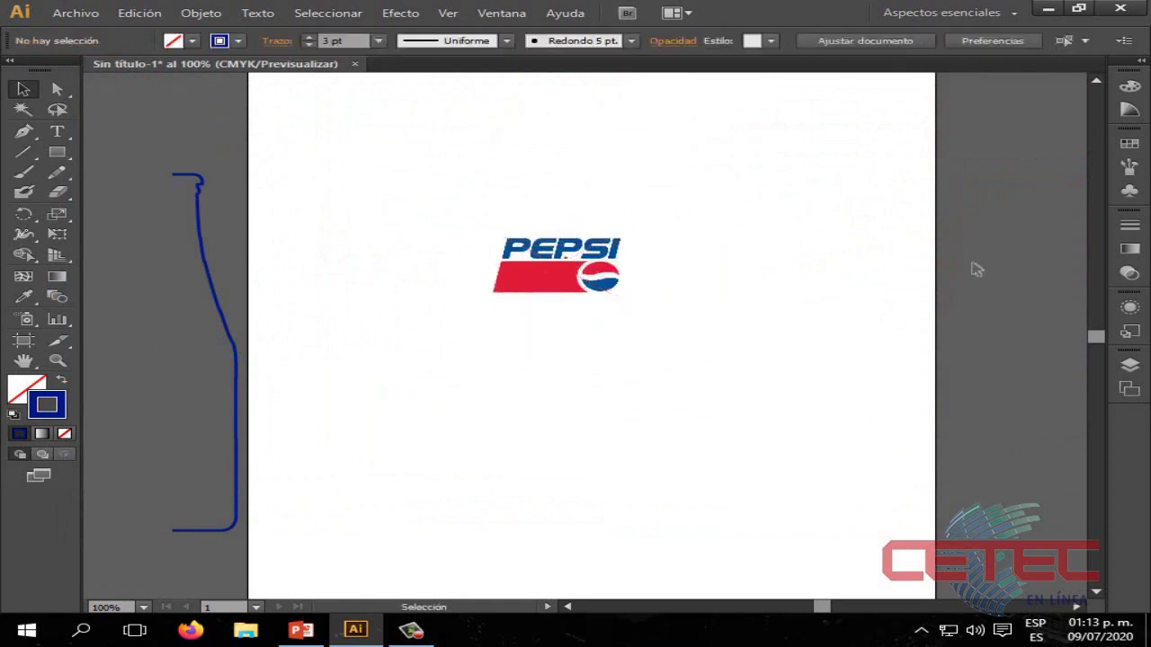
pyautogui.click(1130, 189)
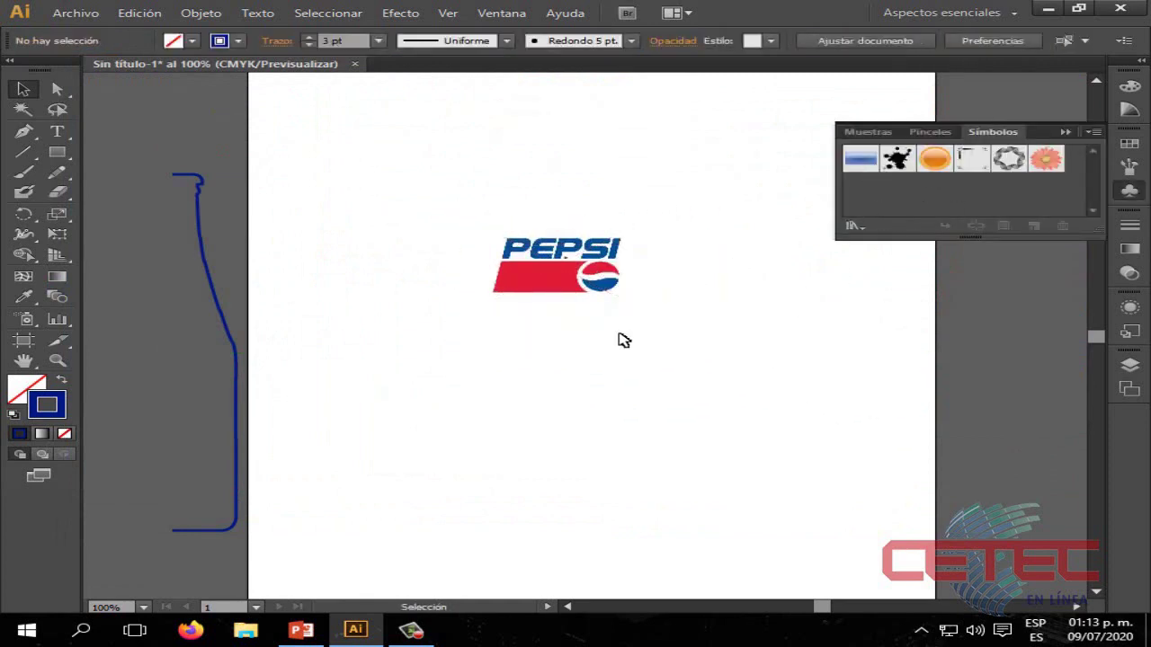
pyautogui.click(577, 284)
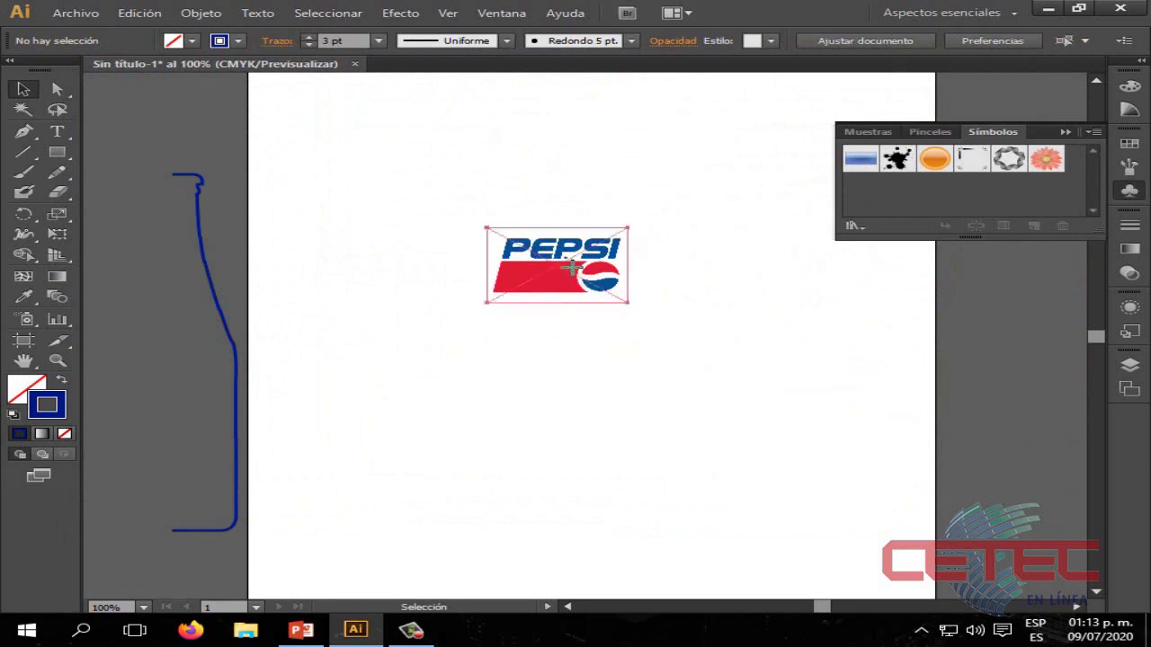
pyautogui.moveTo(568, 269); pyautogui.dragTo(892, 211)
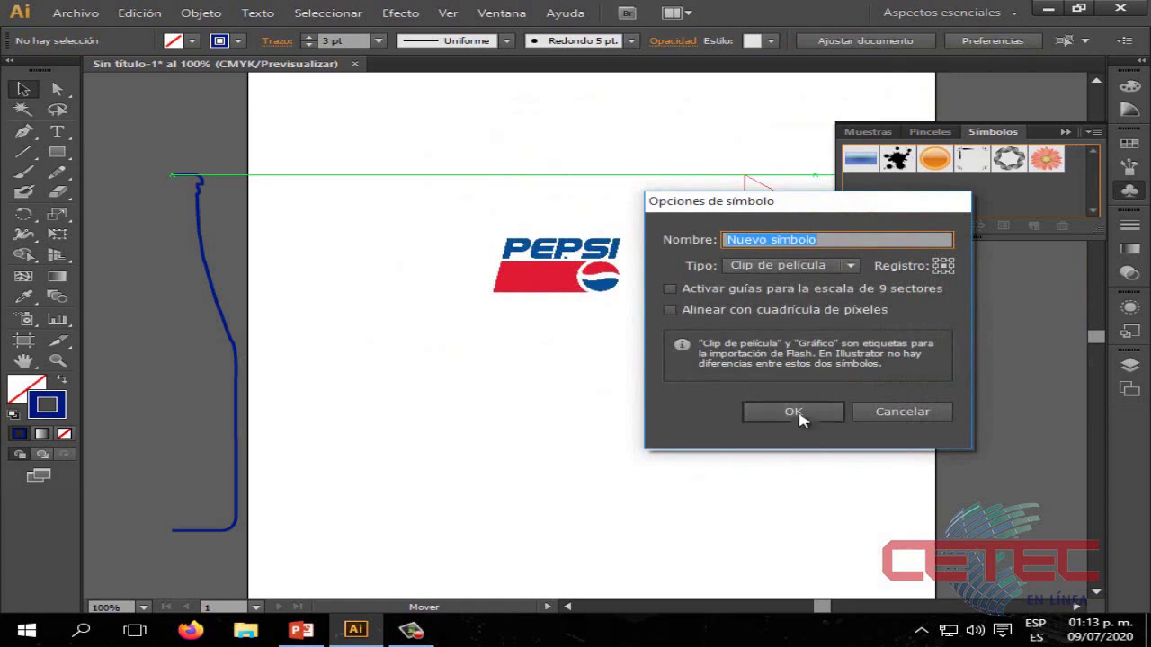
pyautogui.click(798, 417)
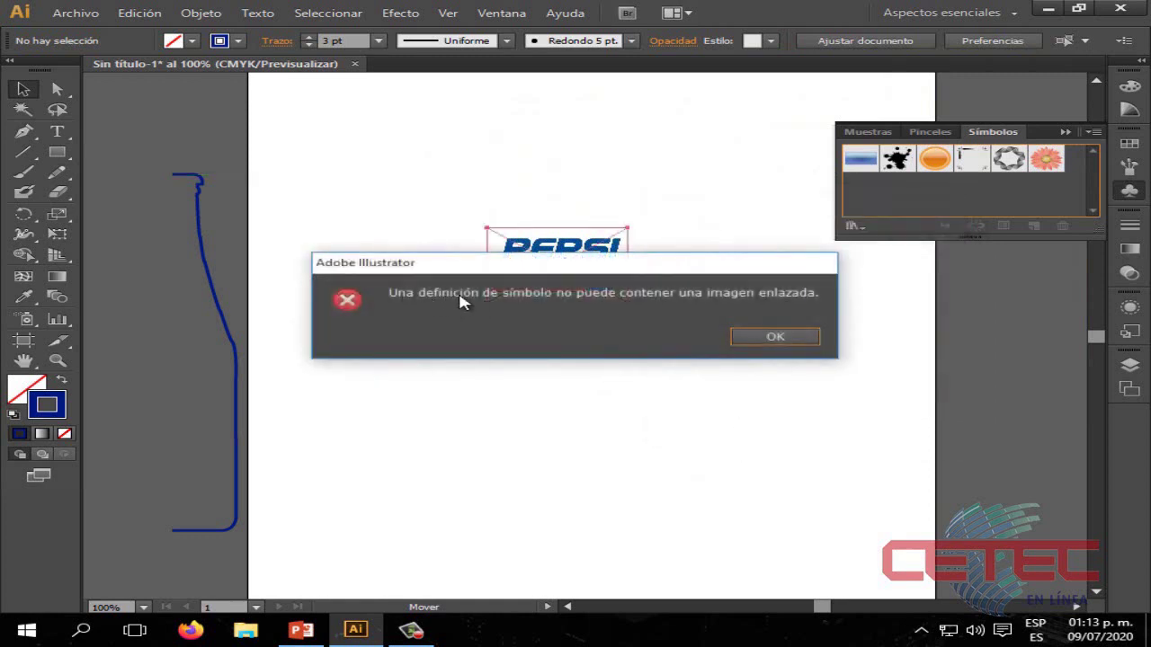
pyautogui.click(764, 346)
# Step: Reselect the Pepsi image on the artboard
pyautogui.moveTo(689, 364); pyautogui.dragTo(374, 177)
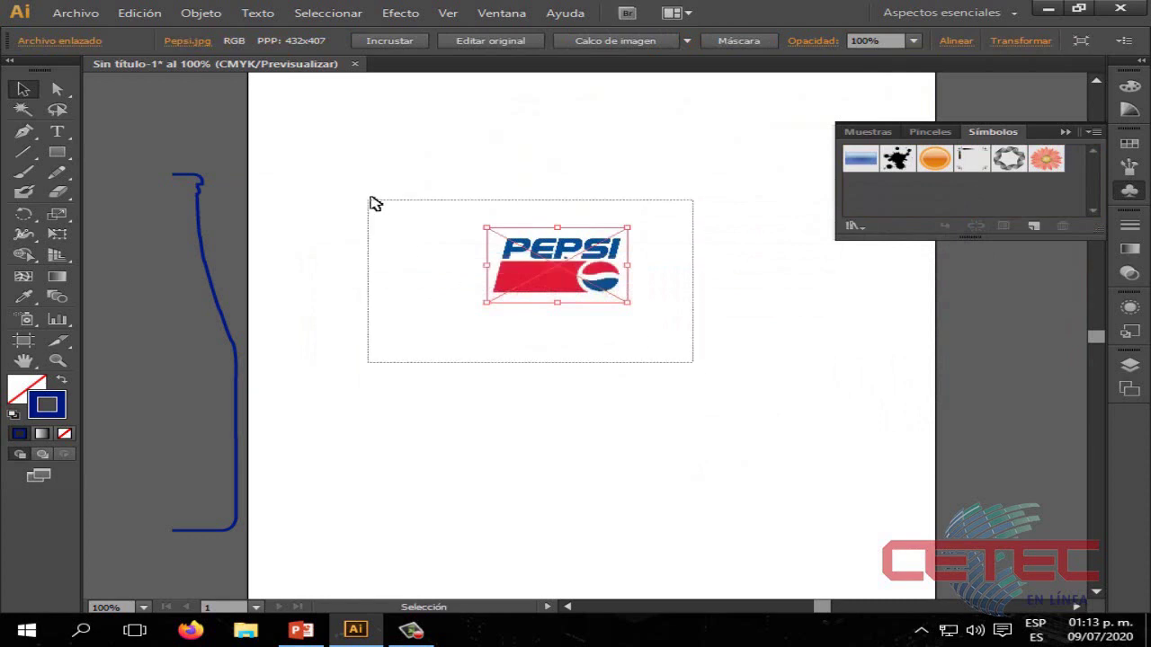
pyautogui.click(677, 352)
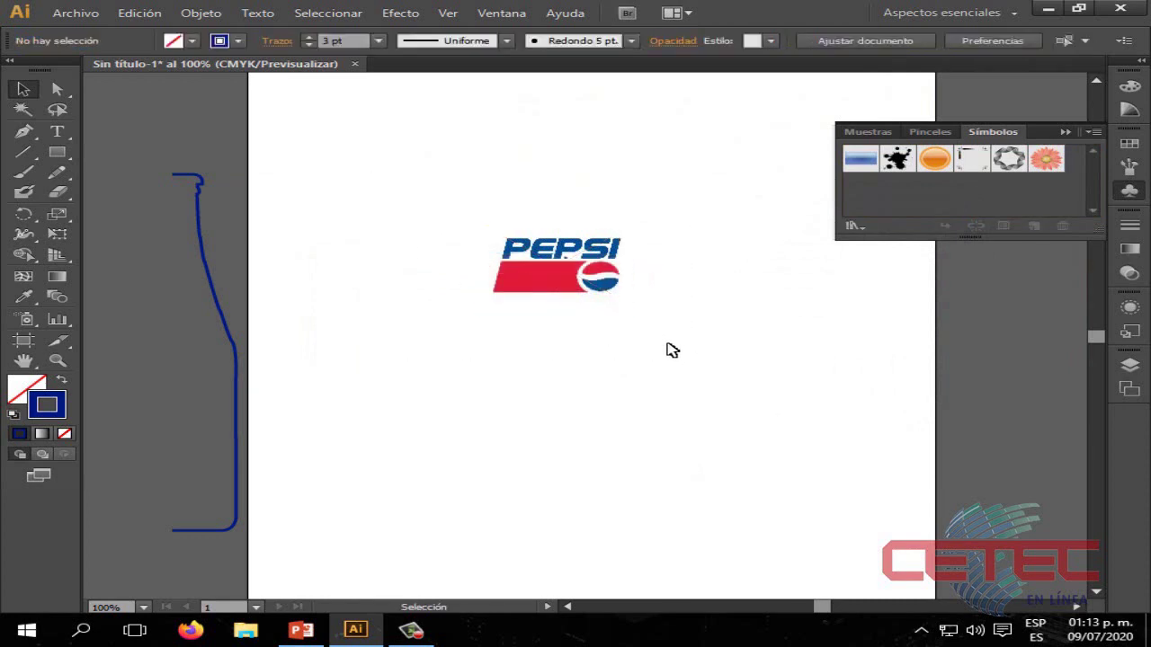
pyautogui.click(564, 282)
# Step: Rasterize the Pepsi image into an embedded 300 ppi CMYK image
pyautogui.click(155, 17)
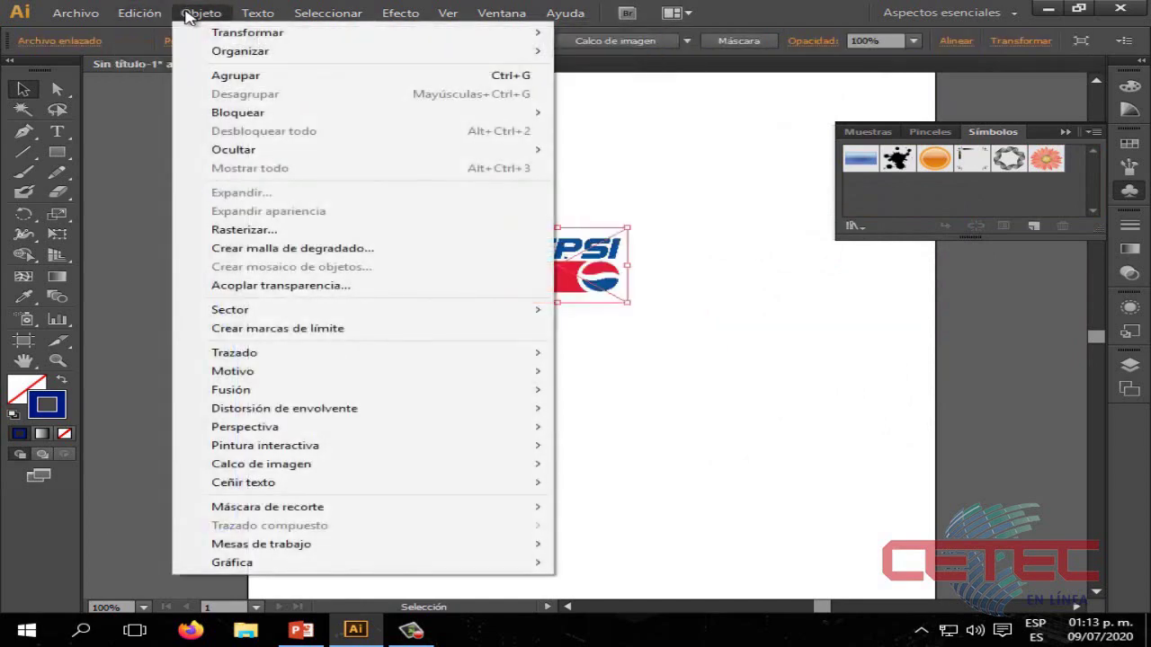
pyautogui.click(755, 397)
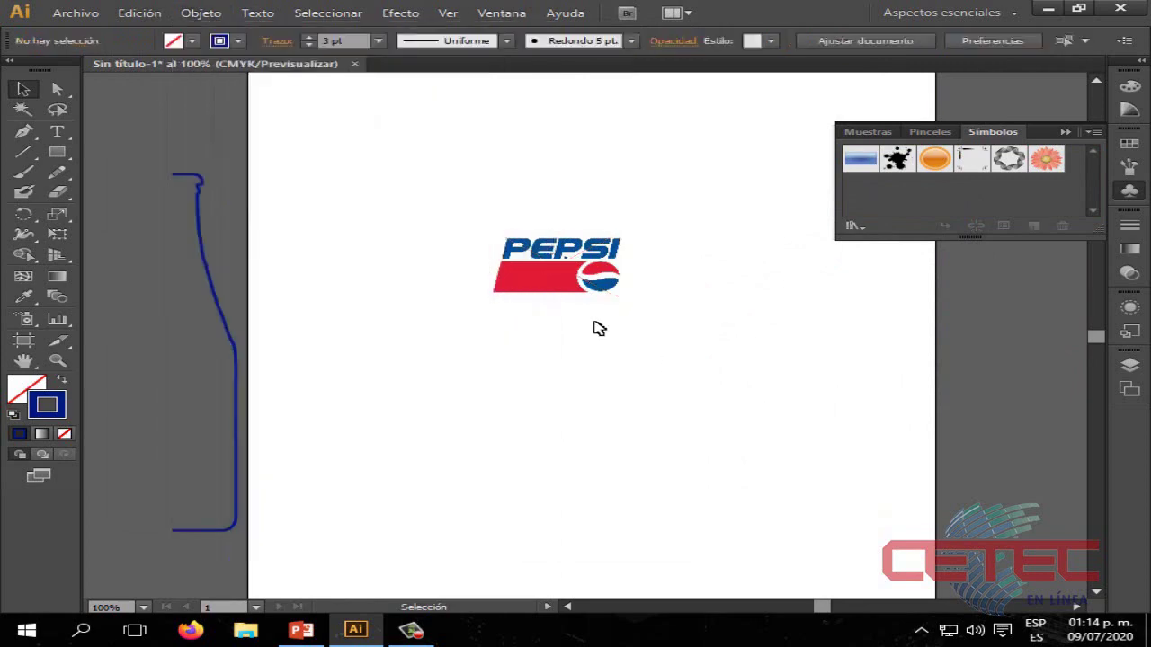
pyautogui.click(548, 282)
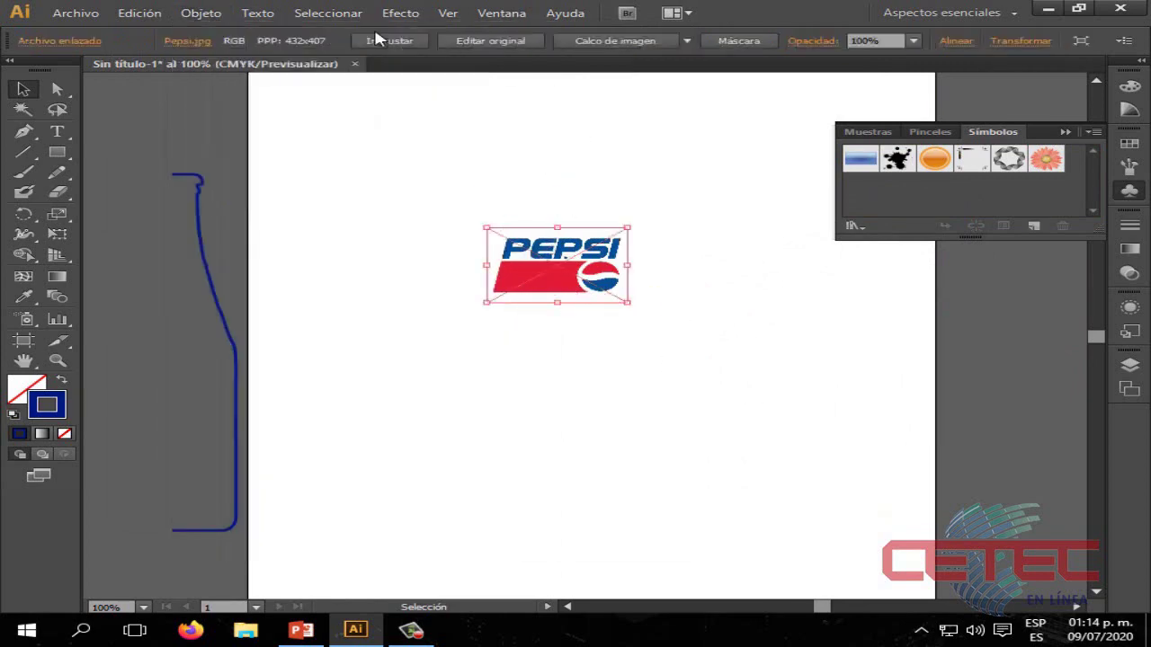
pyautogui.click(205, 19)
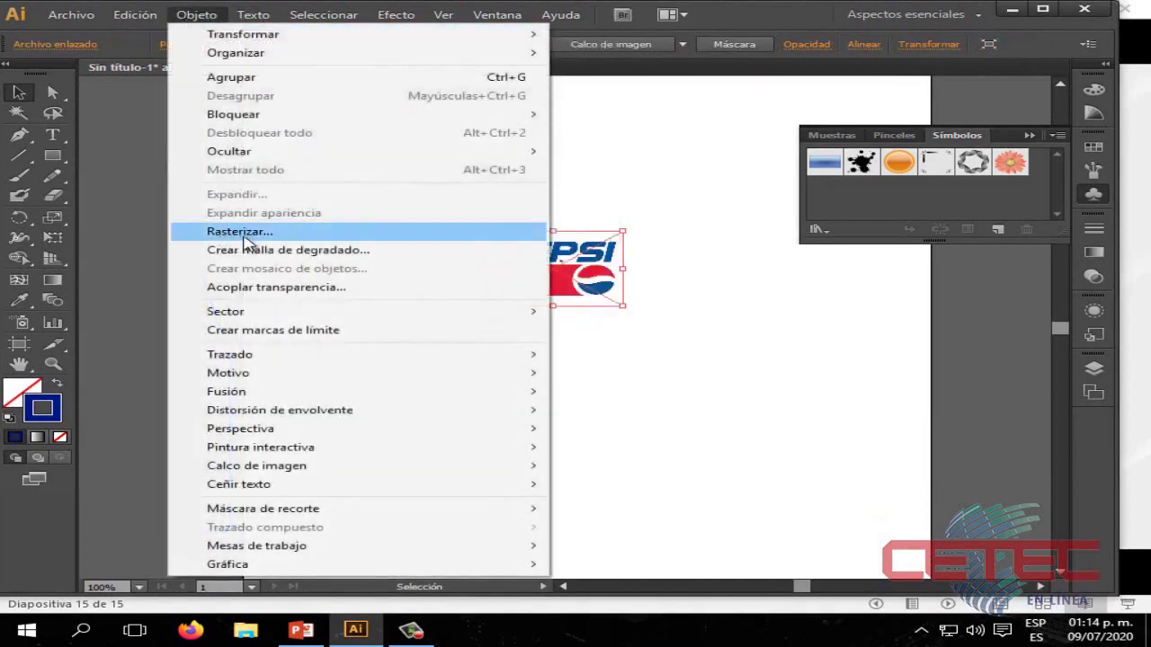
pyautogui.click(270, 237)
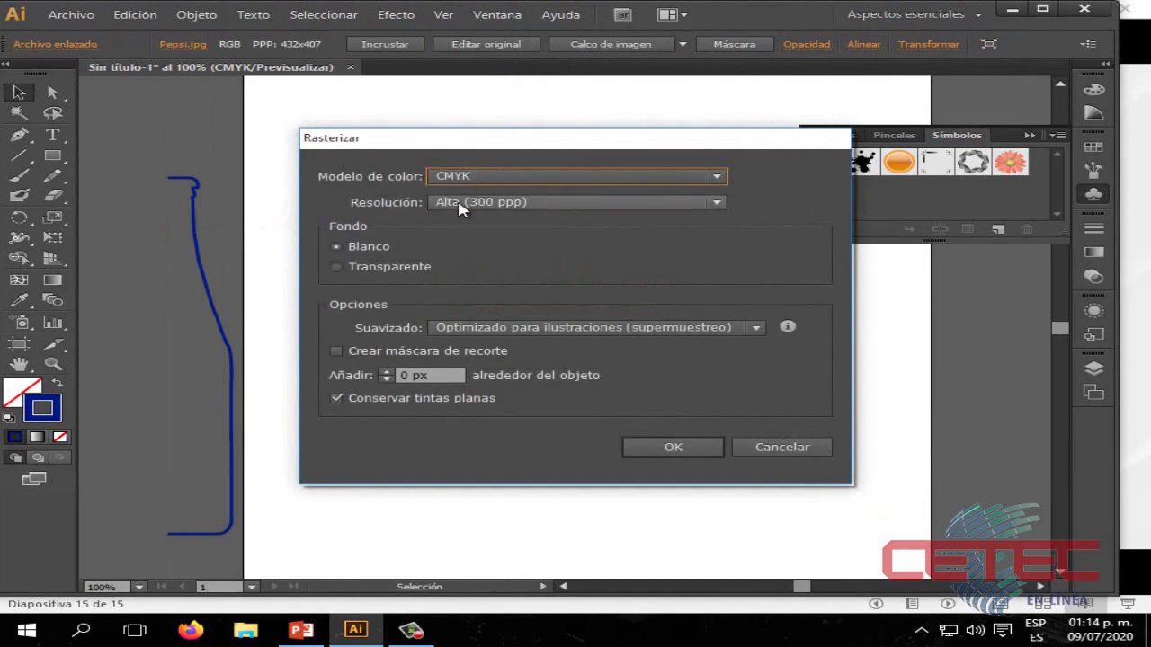
pyautogui.click(677, 446)
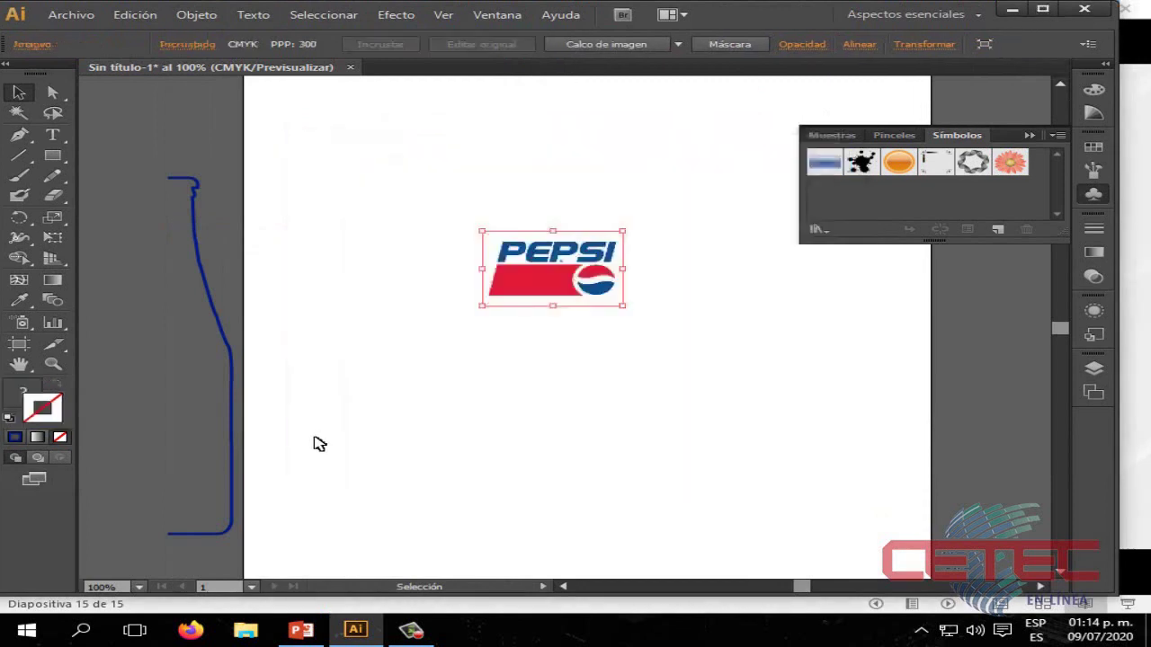
# Step: Save the rasterized Pepsi logo as a new symbol in the Symbols panel
pyautogui.click(1042, 9)
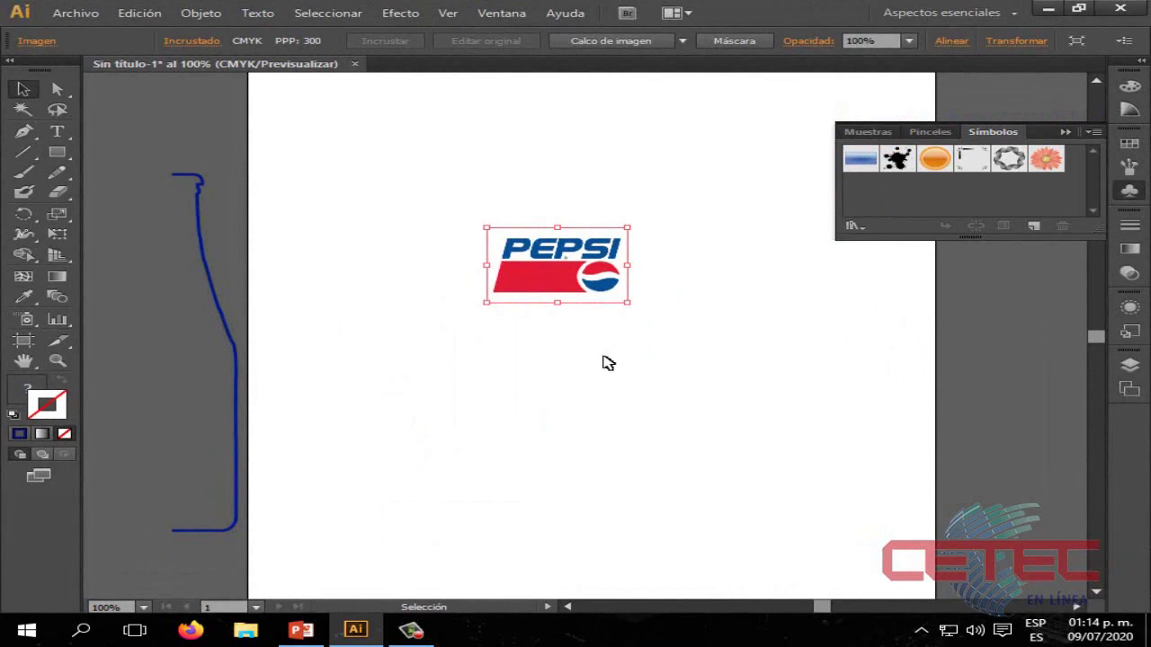
pyautogui.moveTo(580, 281); pyautogui.dragTo(875, 213)
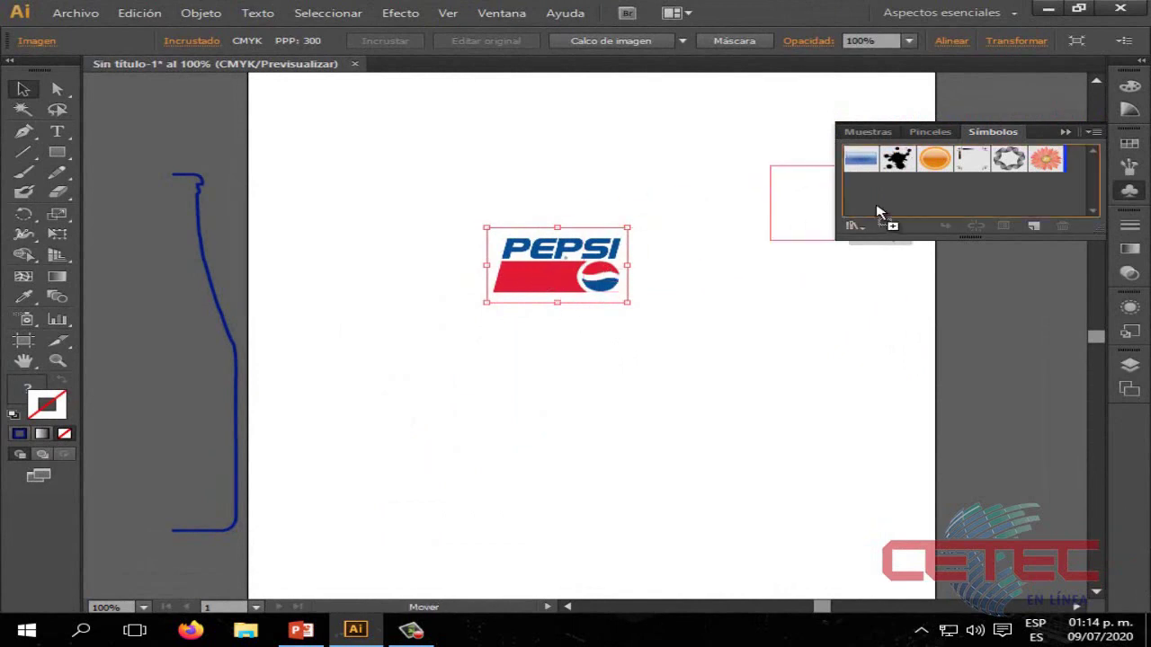
pyautogui.click(792, 411)
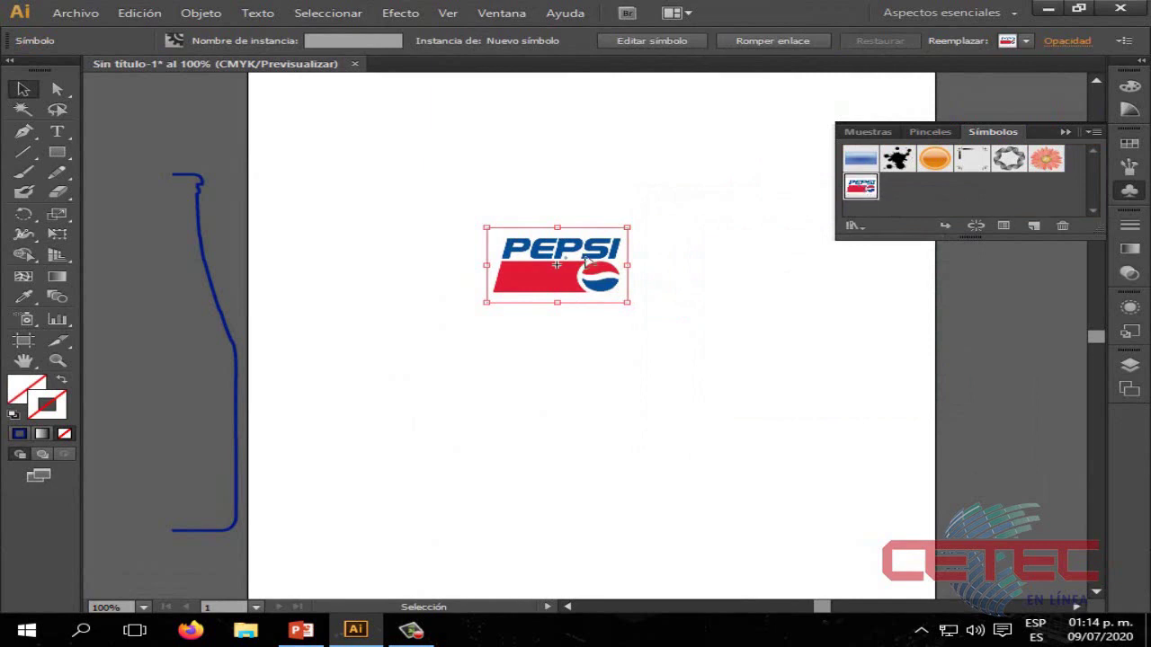
# Step: Delete the Pepsi instance and start a 360° 3D Revolve on the blue bottle outline
pyautogui.press('Delete')
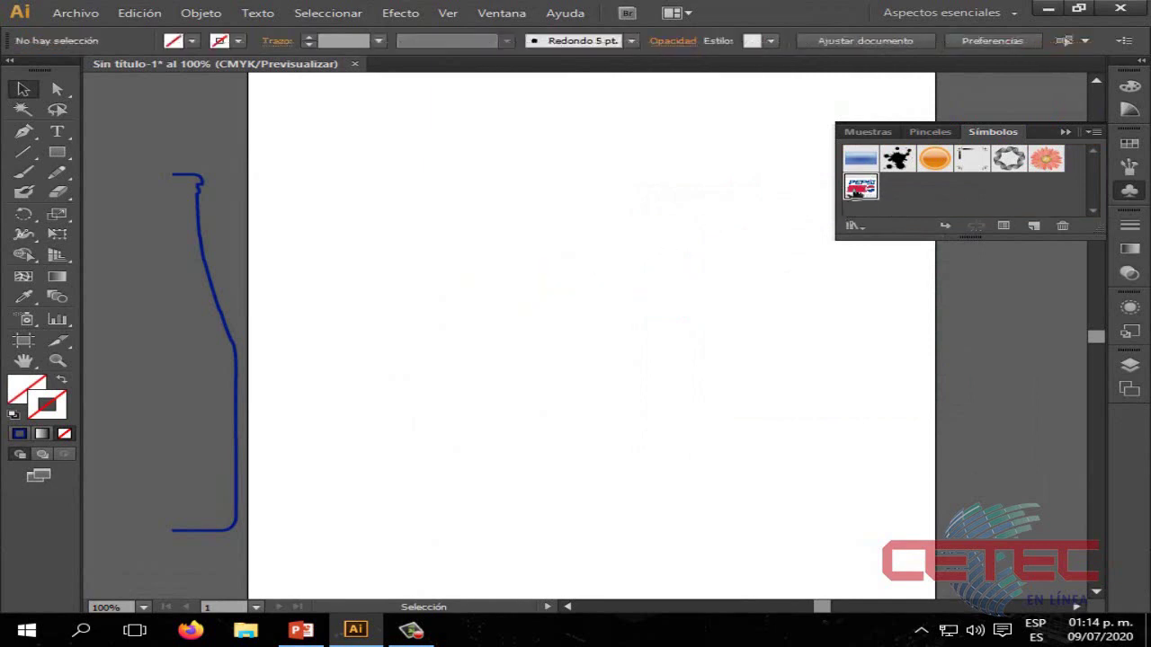
pyautogui.click(1065, 131)
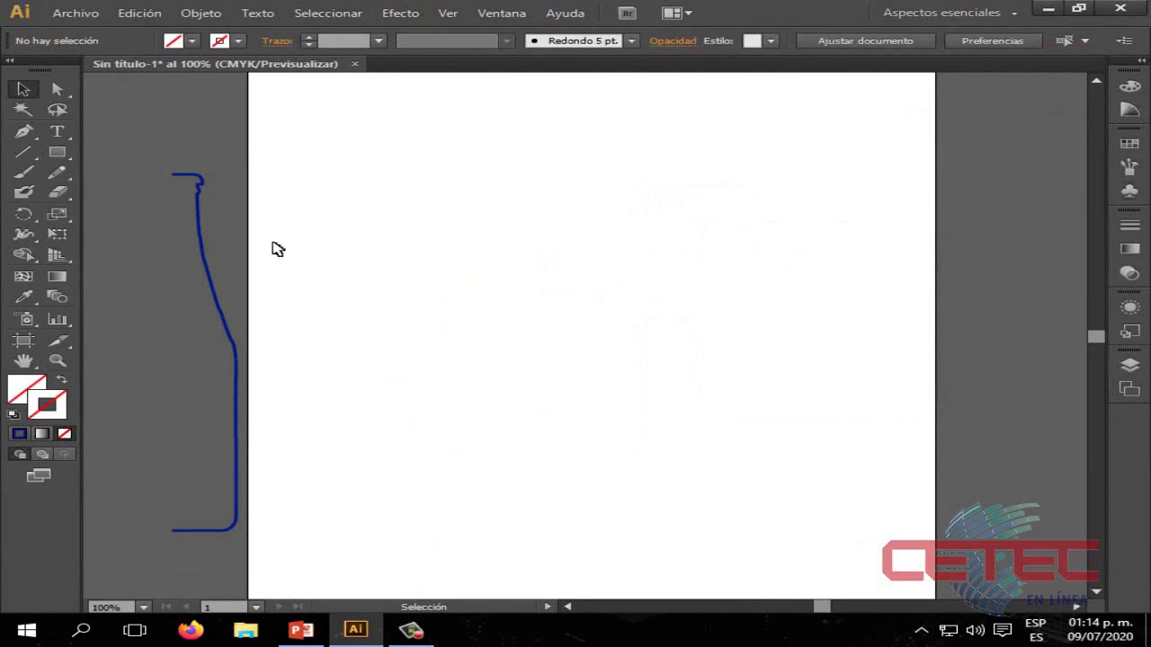
pyautogui.click(211, 261)
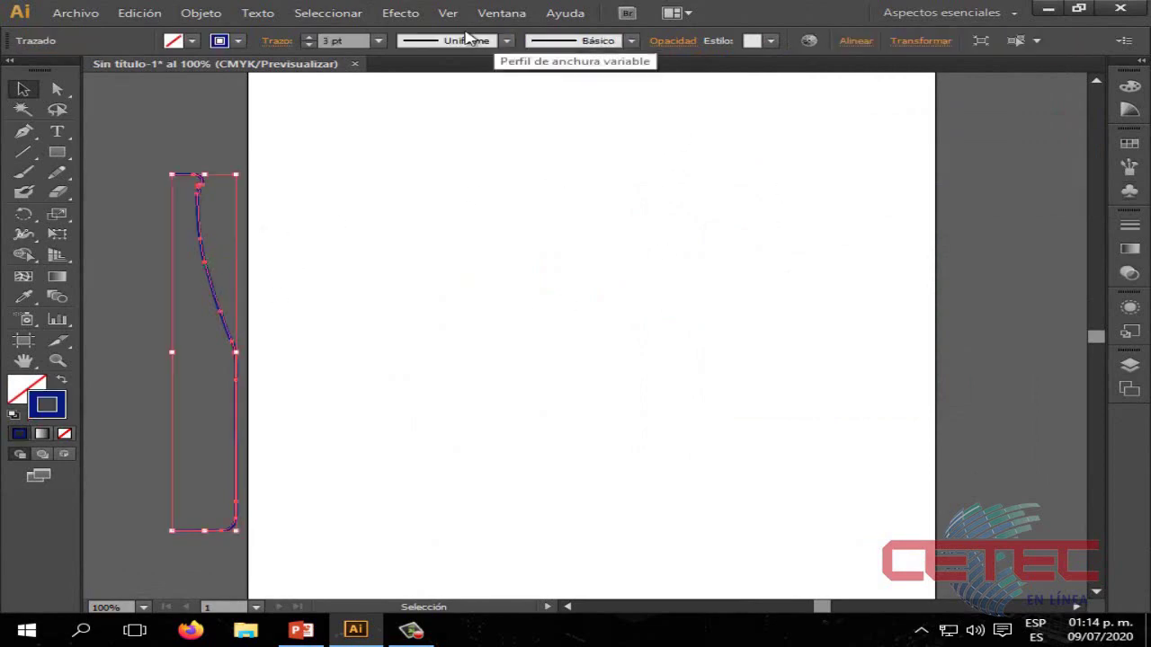
pyautogui.click(400, 13)
pyautogui.click(780, 133)
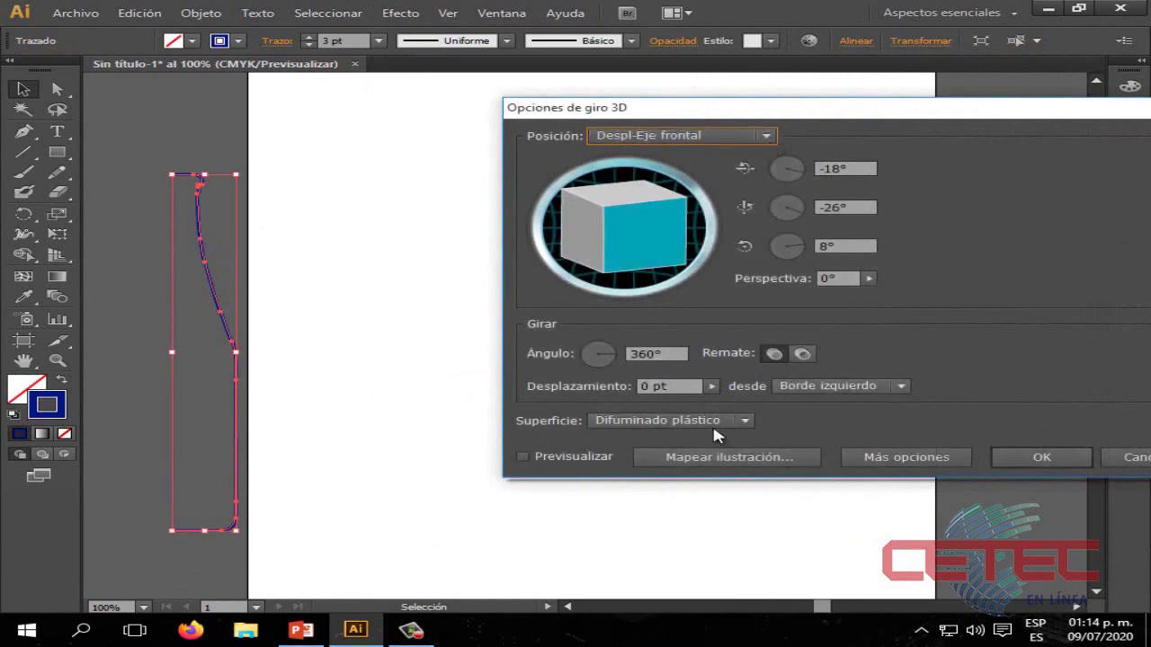
# Step: In Map Art, advance through the bottle surfaces to the main body, surface 22 of 35
pyautogui.click(752, 458)
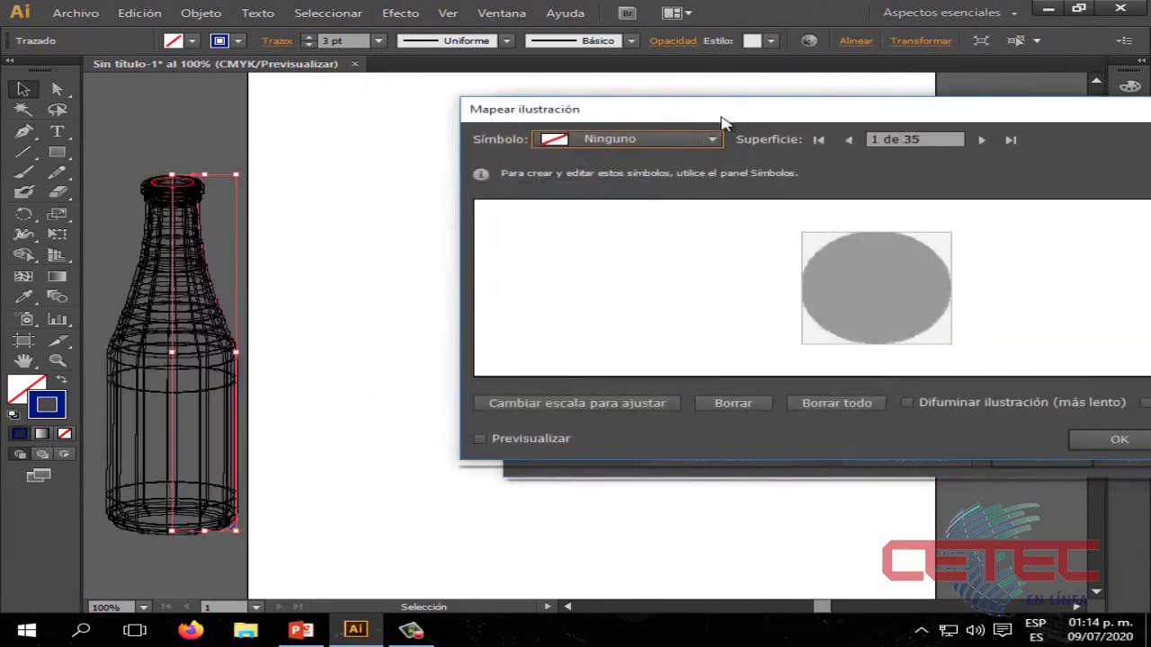
pyautogui.moveTo(722, 121); pyautogui.dragTo(671, 128)
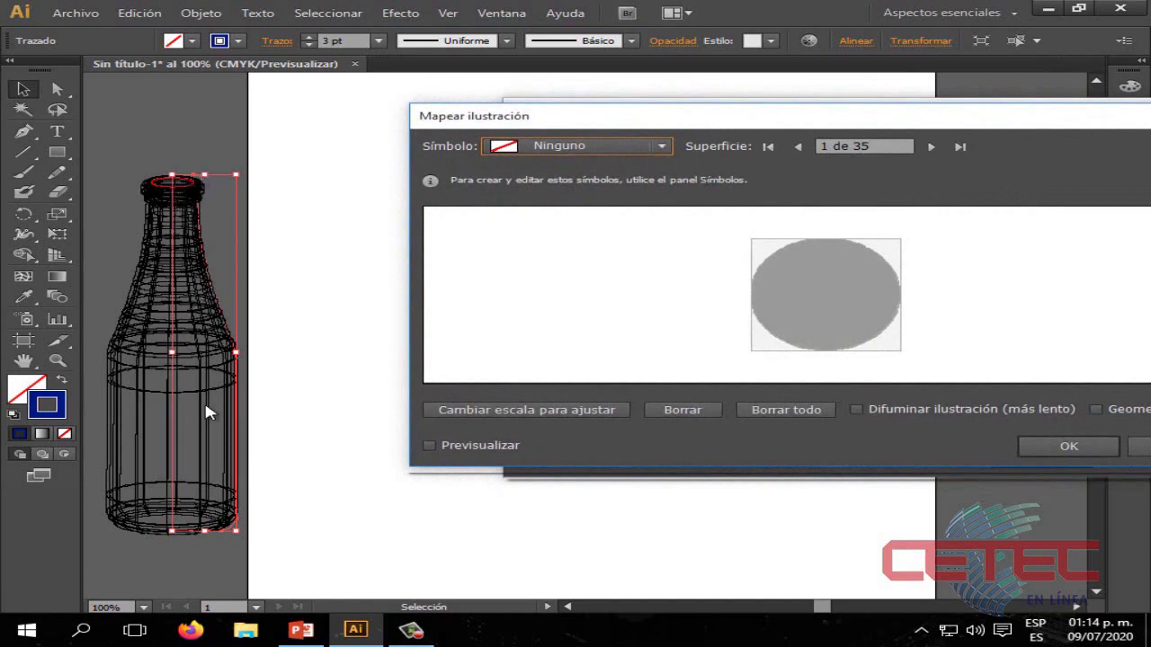
pyautogui.click(931, 147)
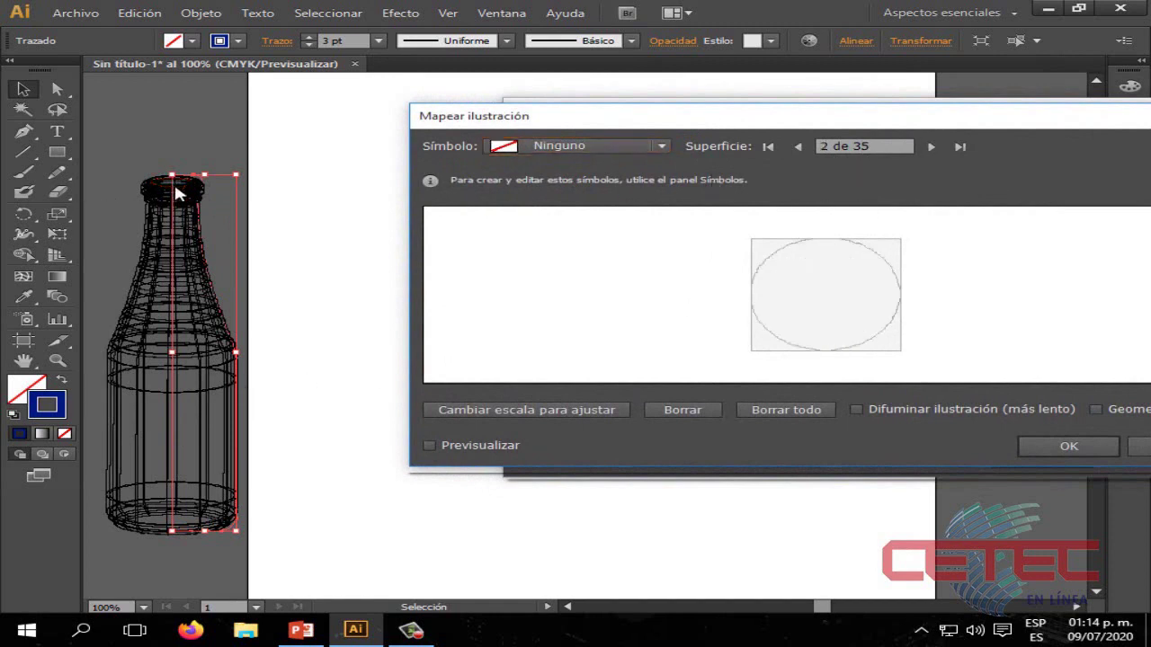
pyautogui.click(933, 148)
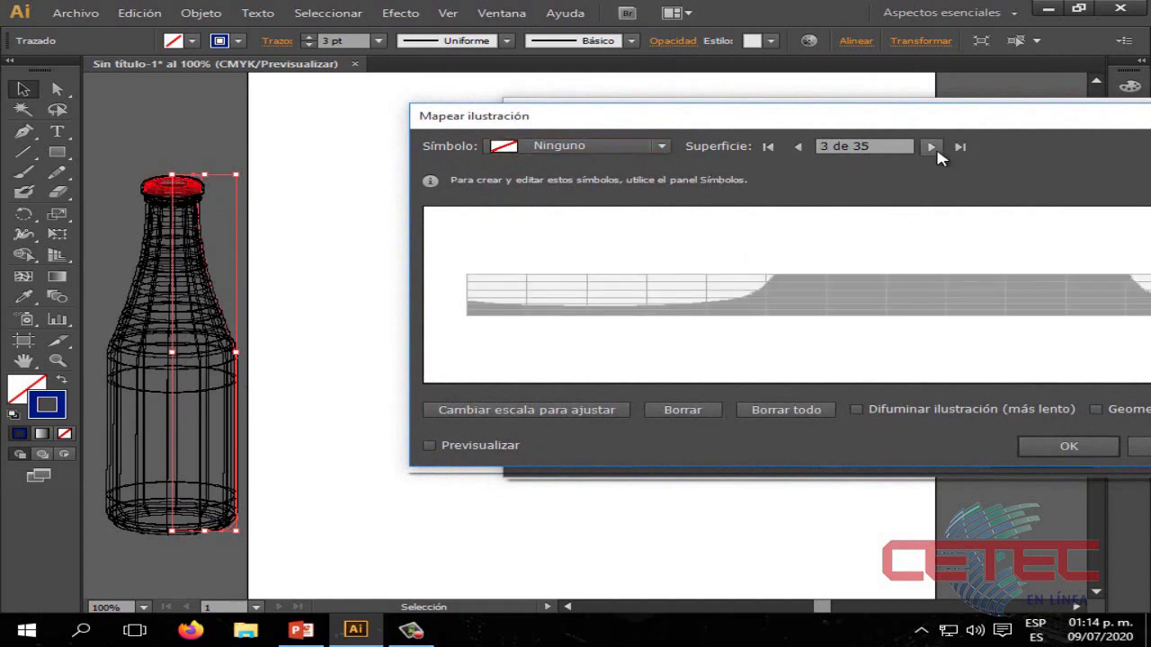
pyautogui.click(932, 147)
pyautogui.click(931, 147)
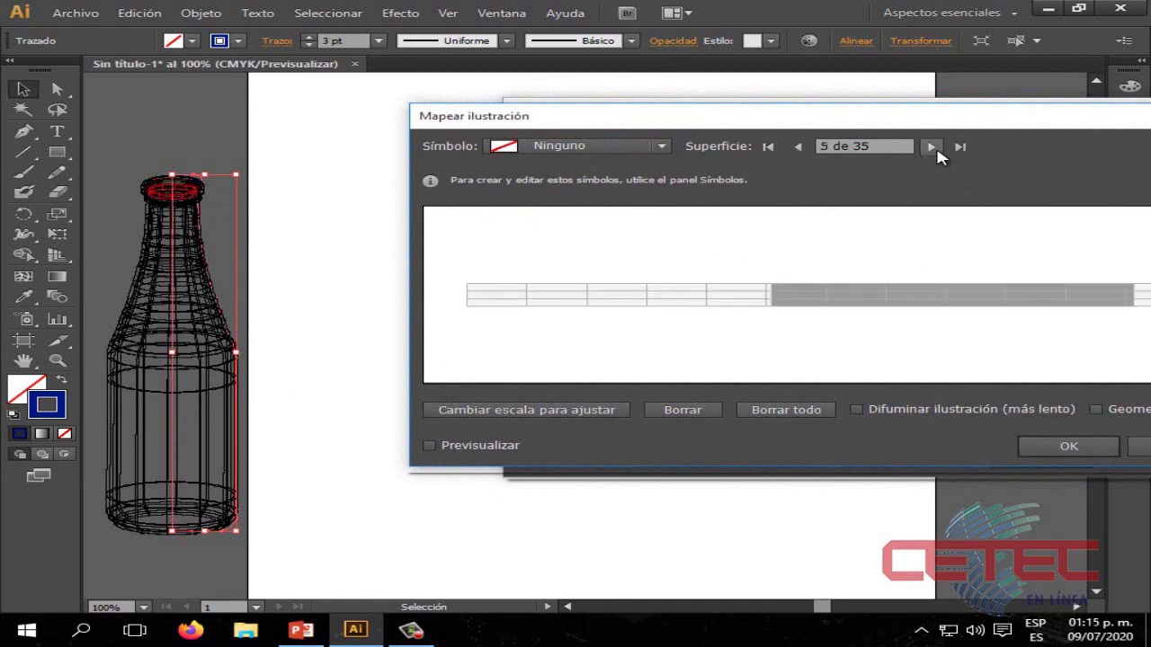
pyautogui.click(931, 147)
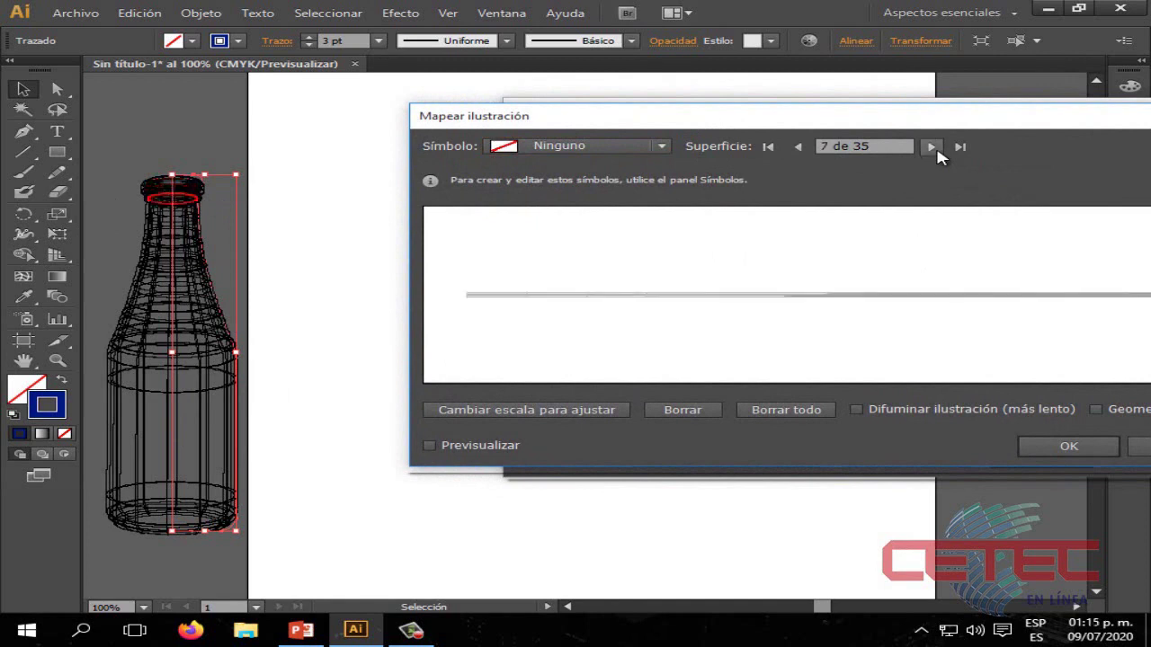
pyautogui.click(932, 146)
pyautogui.click(932, 146)
pyautogui.click(937, 150)
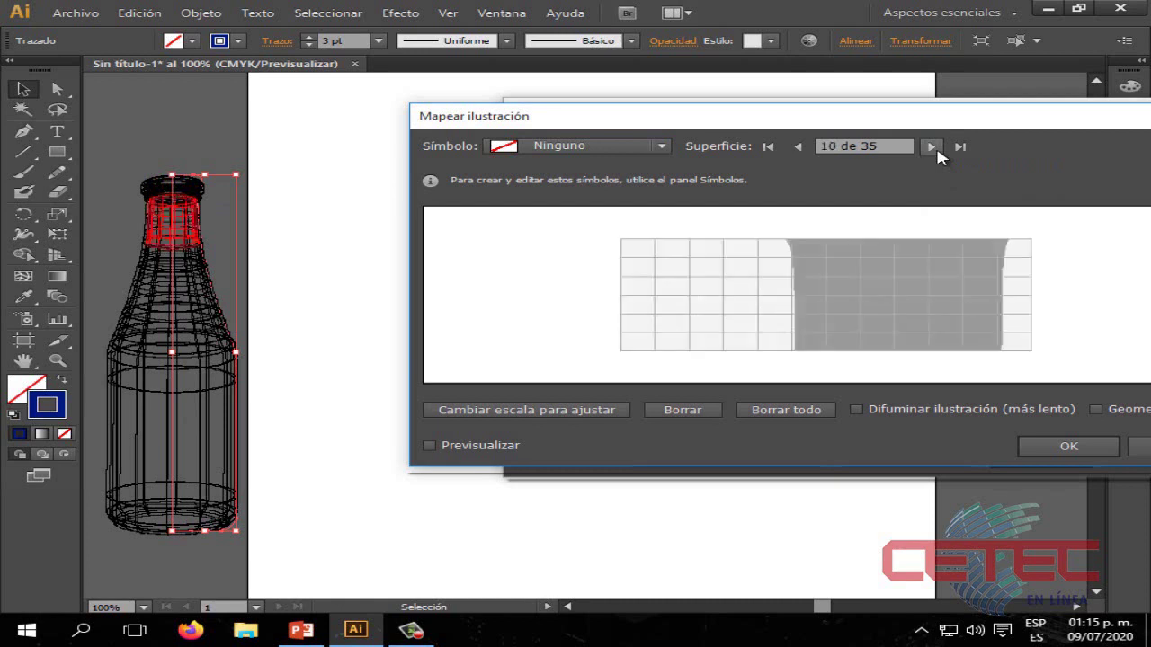
pyautogui.click(936, 150)
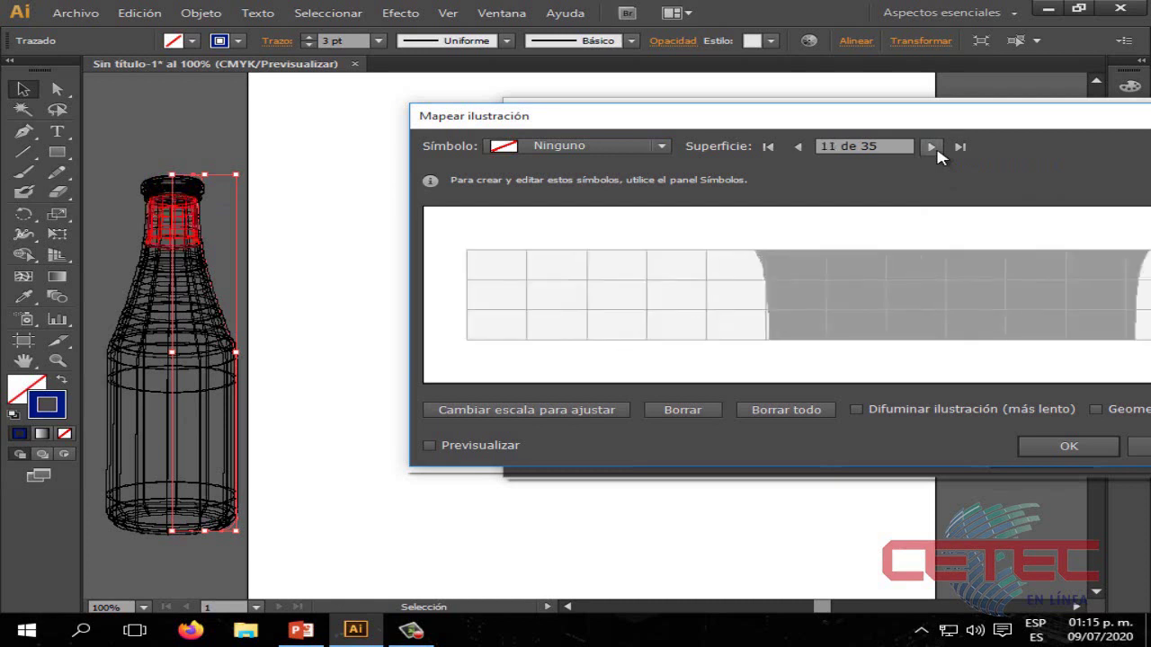
pyautogui.click(936, 150)
pyautogui.click(937, 153)
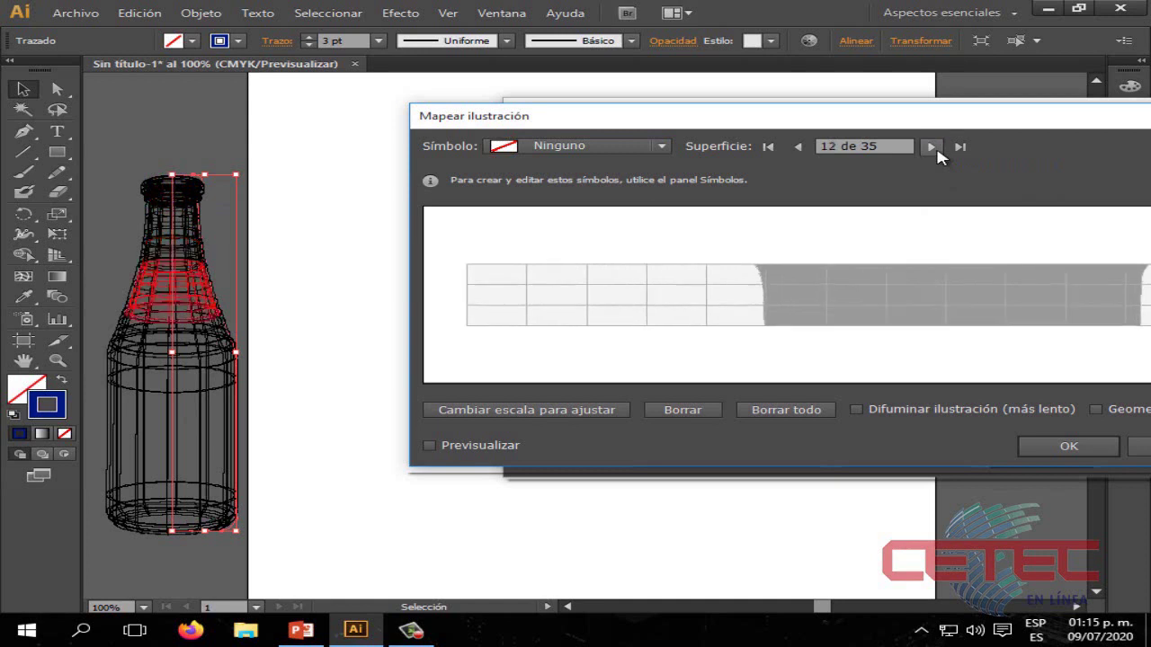
pyautogui.click(933, 147)
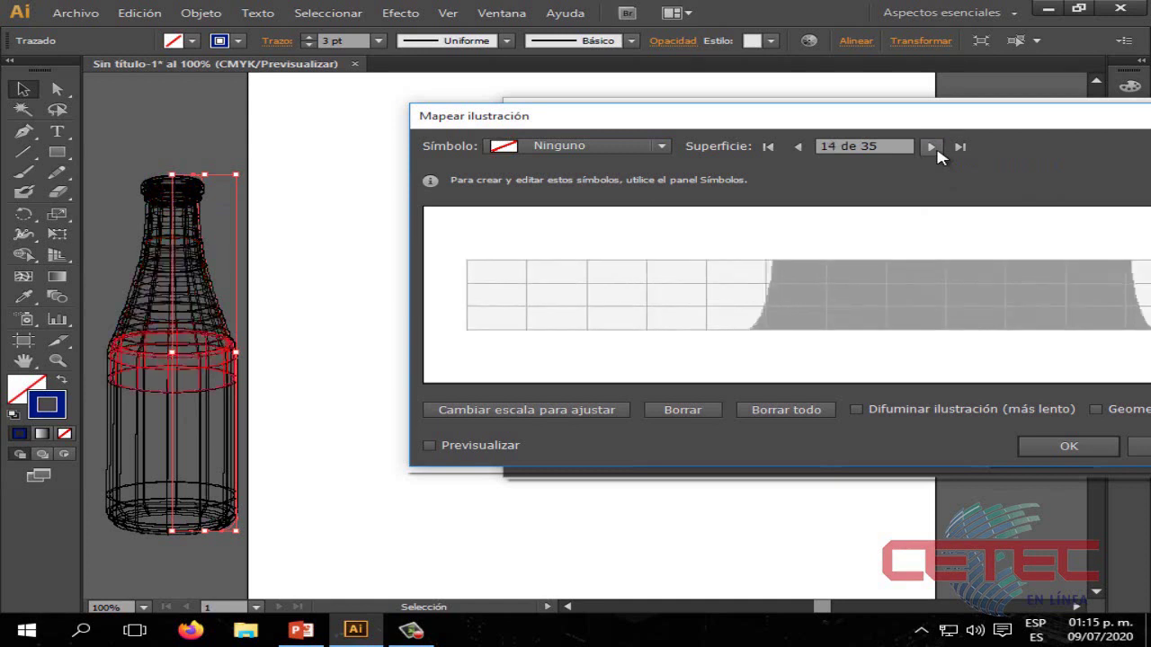
pyautogui.click(933, 146)
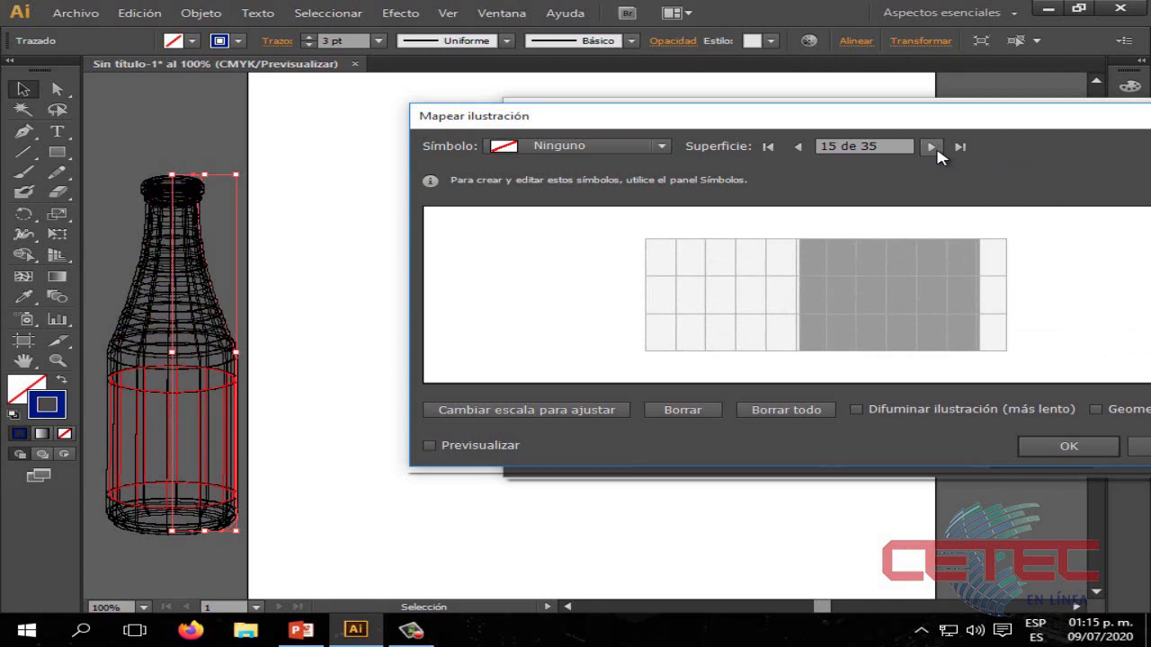
pyautogui.click(935, 150)
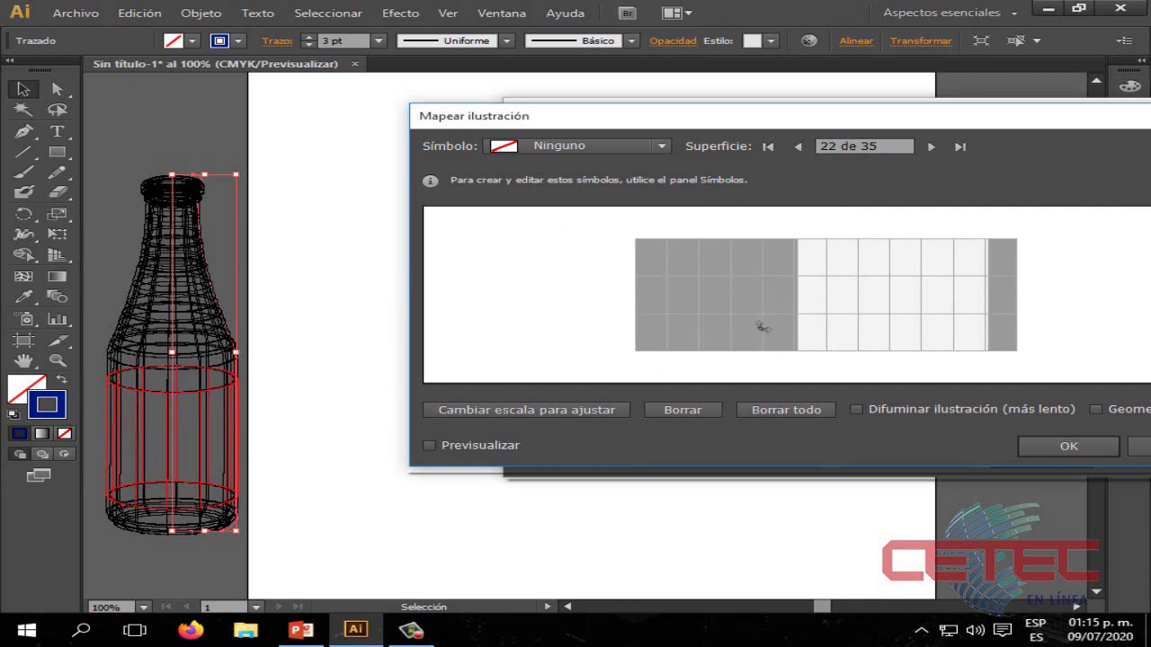
pyautogui.click(662, 145)
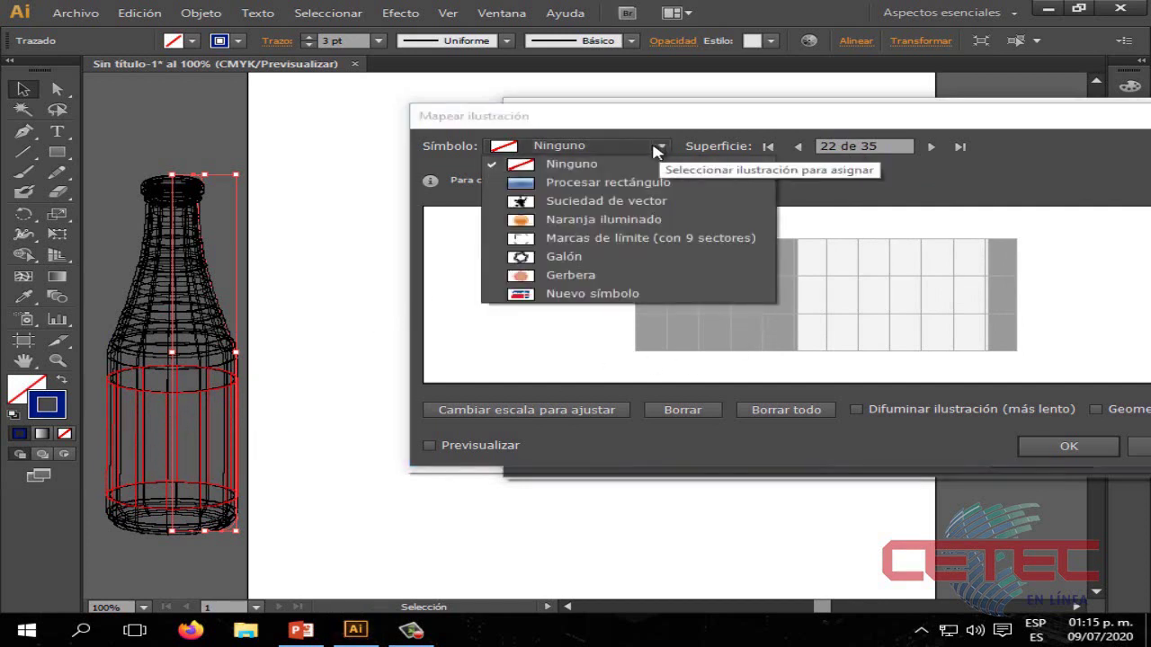
# Step: Map the new Pepsi symbol onto surface 22, stretched wider and taller to fill it
pyautogui.click(593, 295)
pyautogui.moveTo(818, 310); pyautogui.dragTo(853, 290)
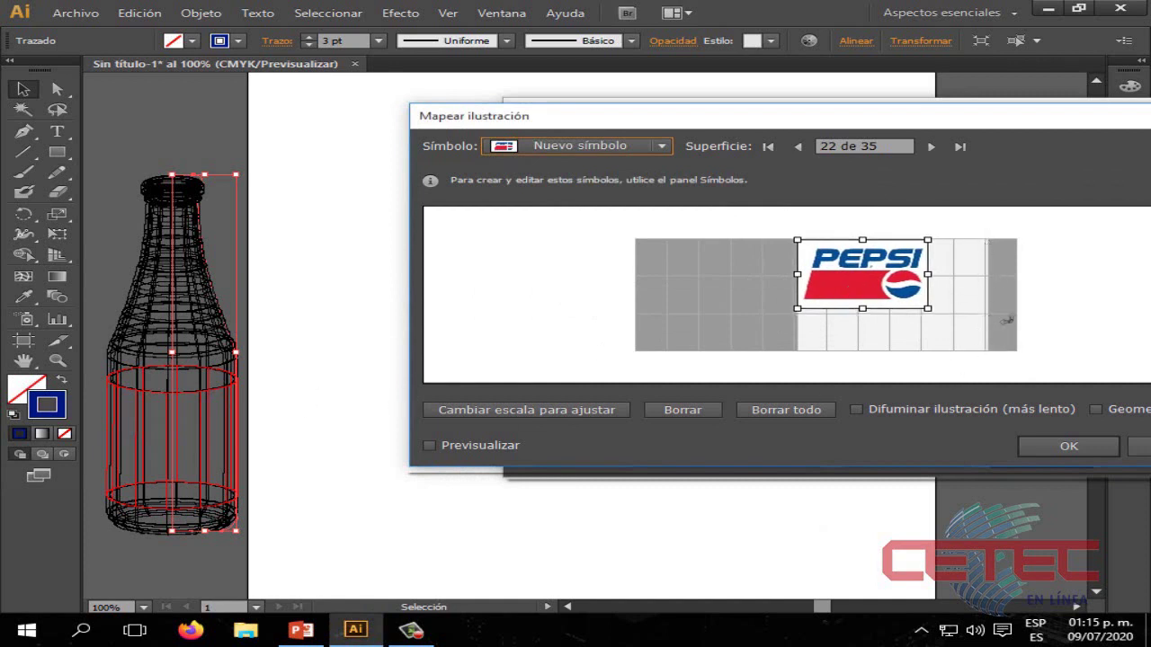
pyautogui.moveTo(926, 274); pyautogui.dragTo(985, 340)
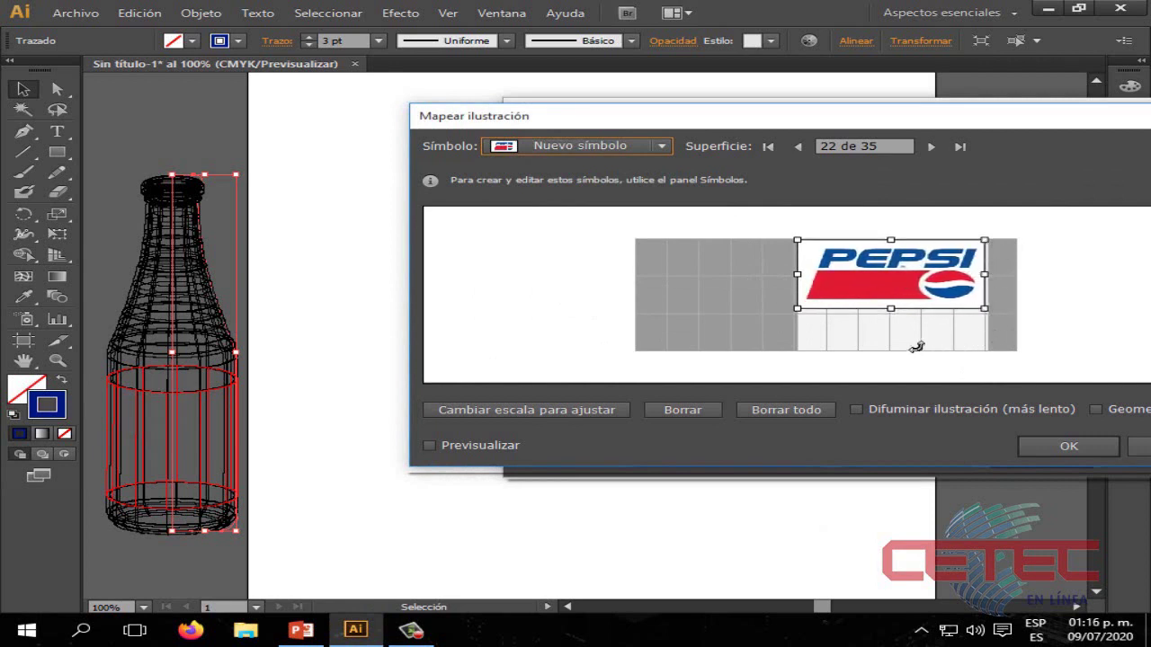
pyautogui.moveTo(889, 311); pyautogui.dragTo(890, 350)
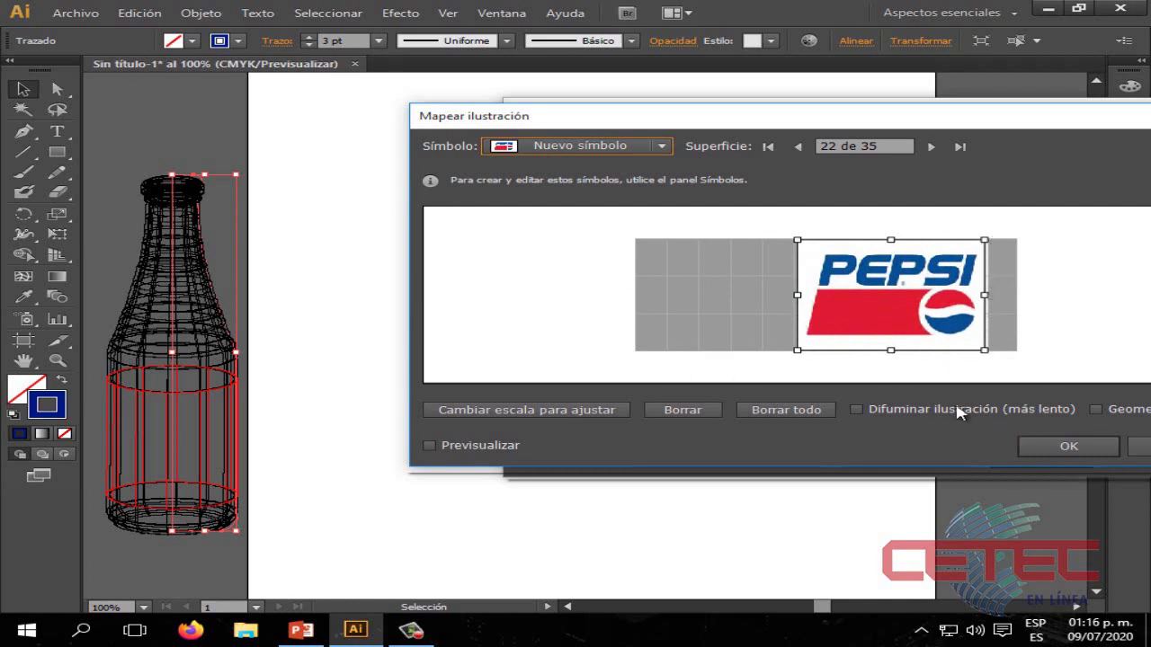
pyautogui.click(1065, 446)
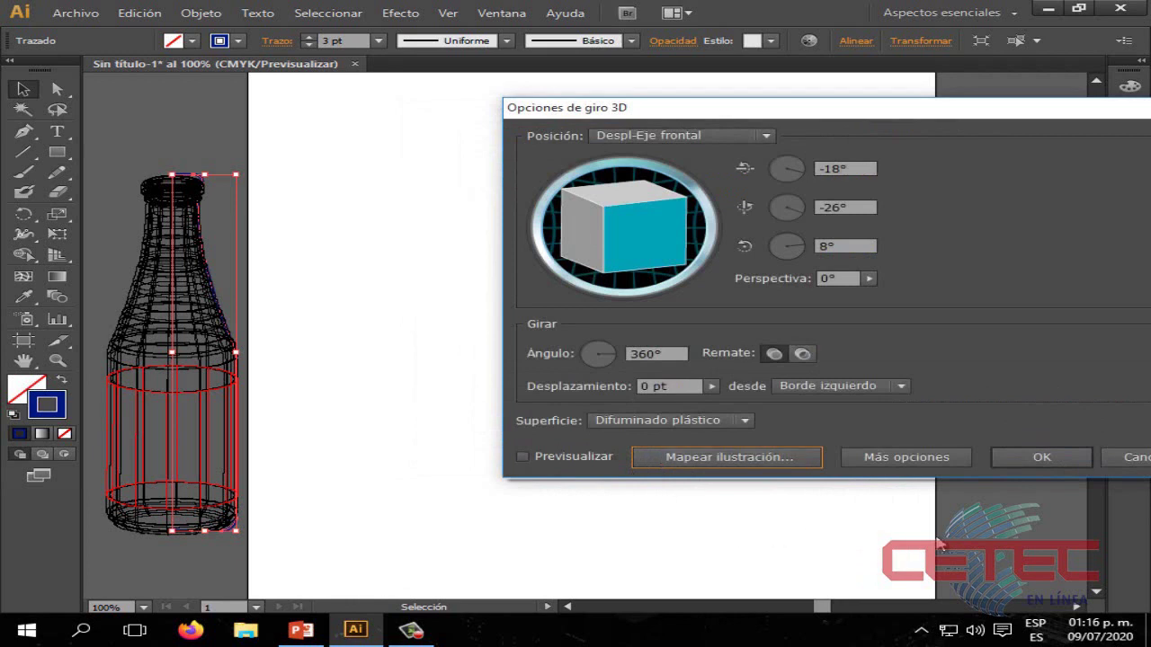
# Step: Apply the 3D revolve and move the labelled bottle to the artboard centre
pyautogui.click(1061, 467)
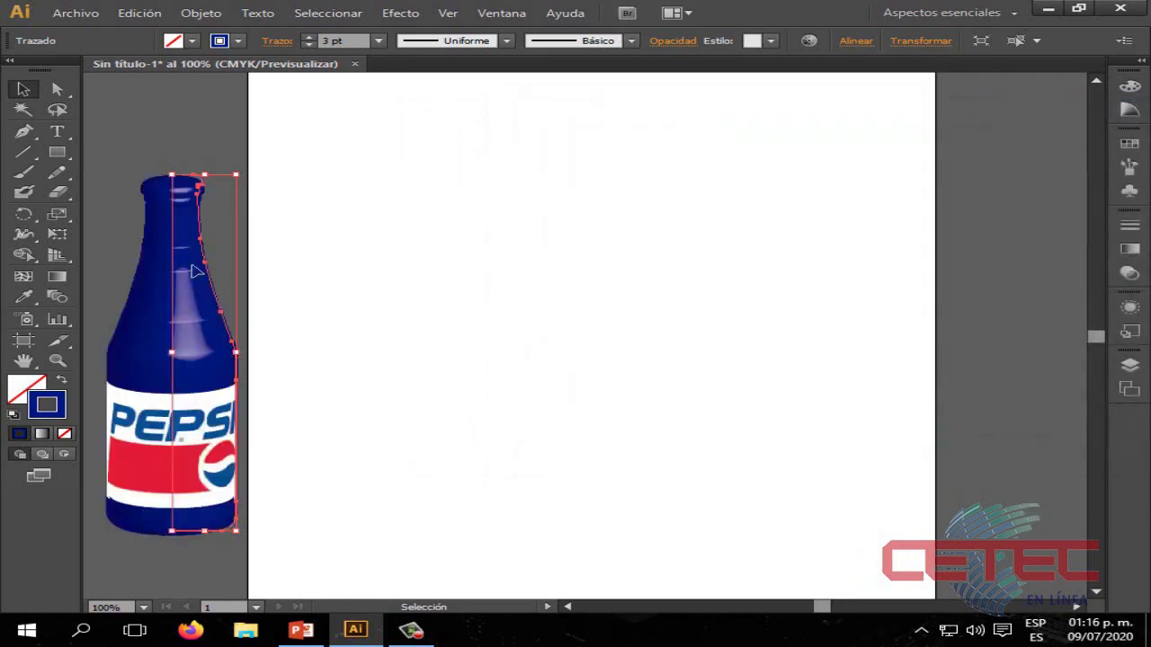
pyautogui.moveTo(192, 266)
pyautogui.mouseDown()
pyautogui.moveTo(593, 266)
pyautogui.moveTo(706, 288)
pyautogui.mouseUp()
pyautogui.click(863, 467)
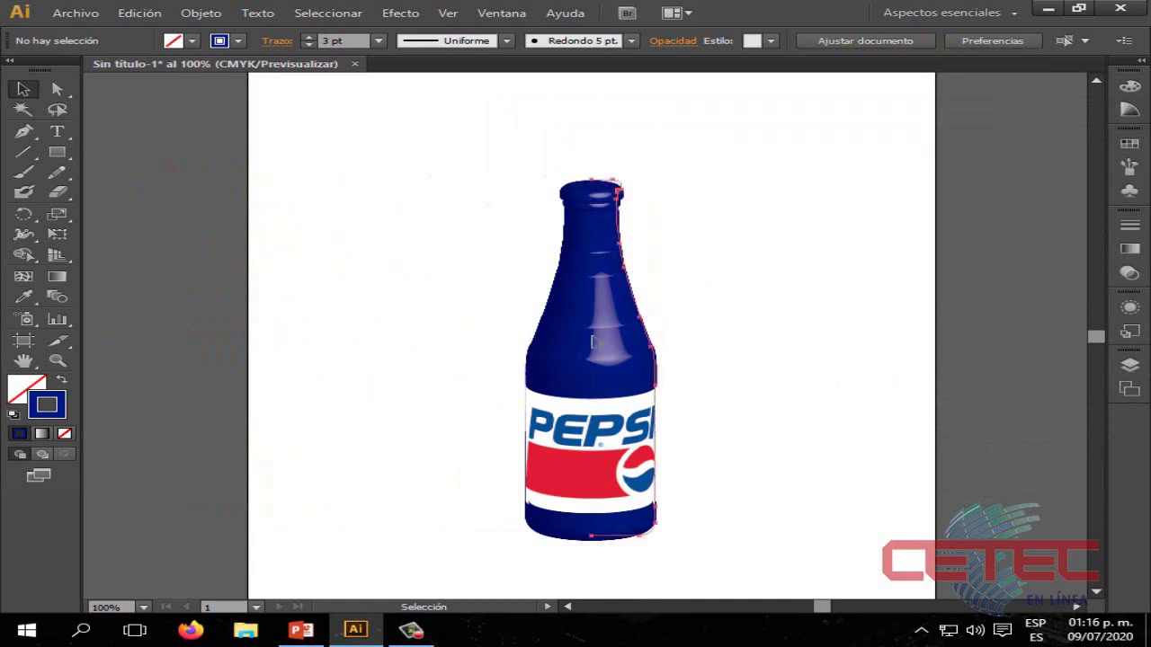
# Step: Fine-tune the Pepsi bottle's position slightly up and left on the artboard
pyautogui.moveTo(593, 341)
pyautogui.mouseDown()
pyautogui.moveTo(401, 301)
pyautogui.moveTo(386, 323)
pyautogui.moveTo(565, 329)
pyautogui.mouseUp()
pyautogui.click(629, 333)
pyautogui.click(612, 357)
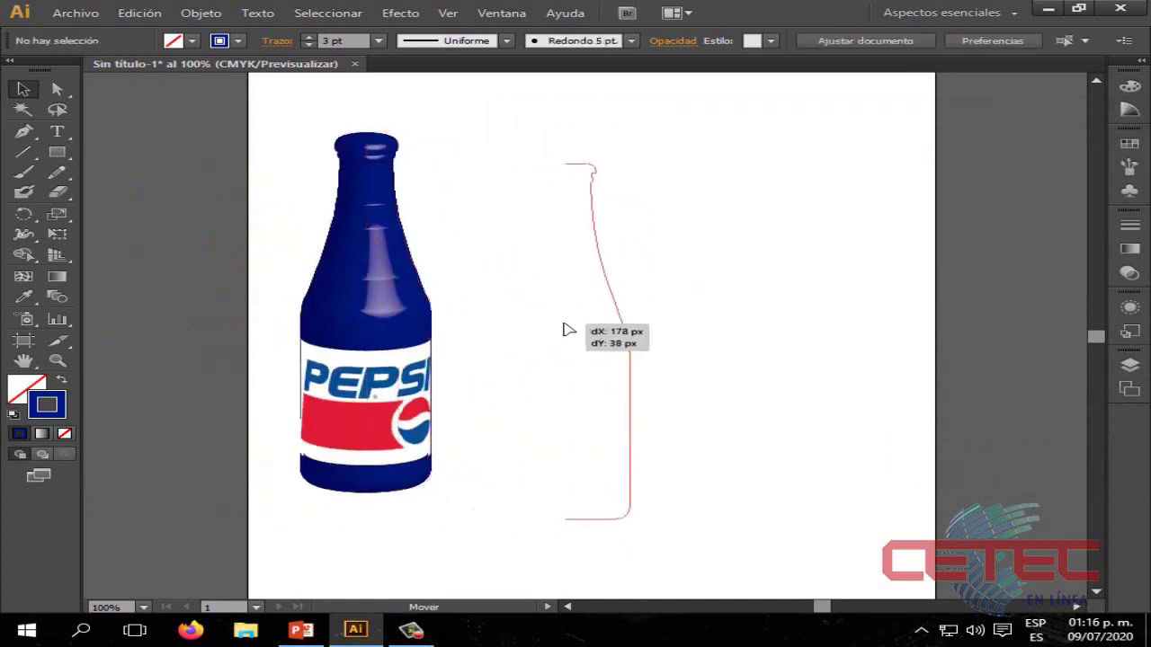
pyautogui.click(746, 354)
pyautogui.click(600, 330)
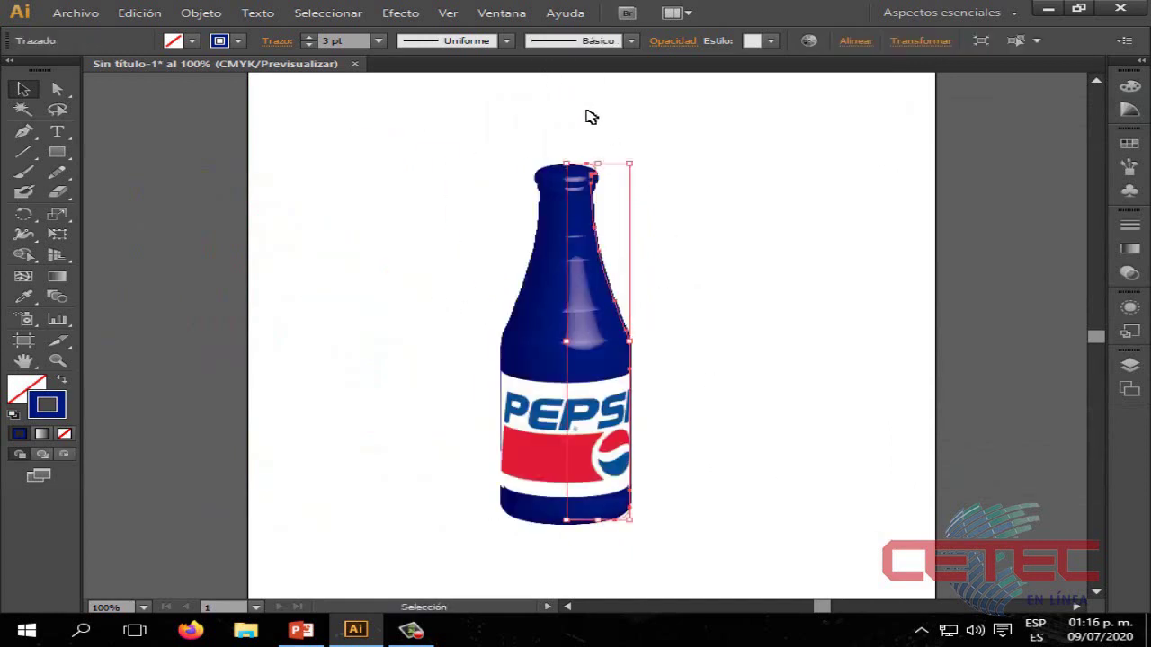
pyautogui.moveTo(525, 295); pyautogui.dragTo(412, 277)
# Step: Add a new 3D Revolve instance rotating the bottle to -20°, -48° and 14°
pyautogui.click(400, 12)
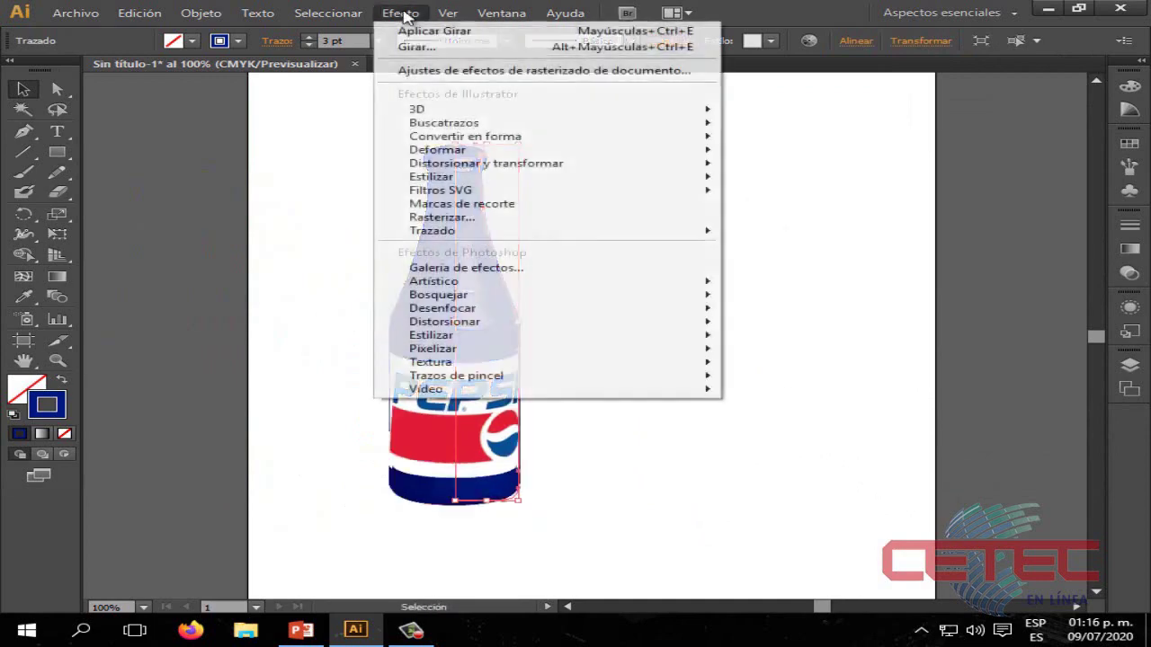
pyautogui.moveTo(416, 109)
pyautogui.click(768, 131)
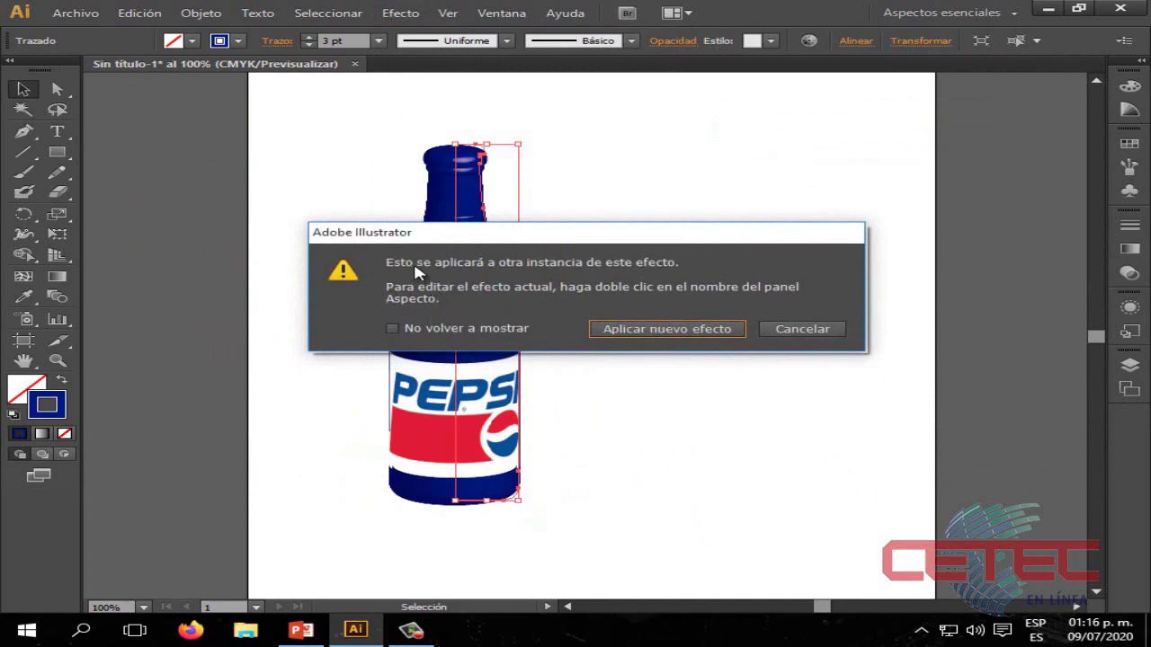
pyautogui.click(668, 332)
pyautogui.moveTo(708, 101); pyautogui.dragTo(803, 115)
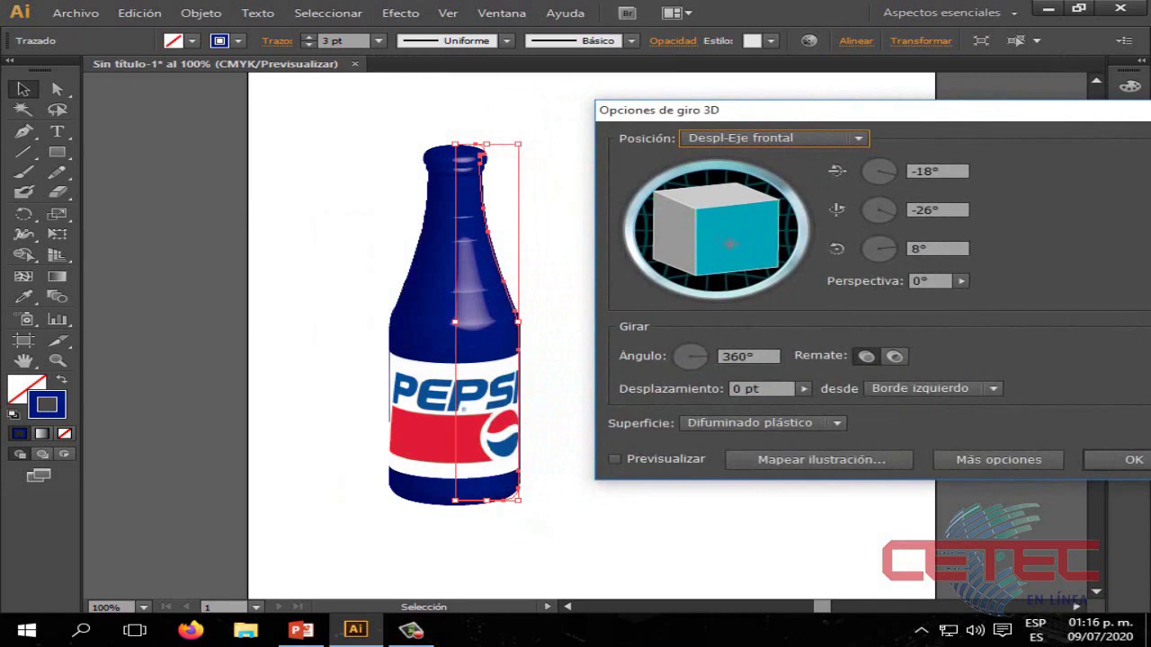
pyautogui.moveTo(730, 242); pyautogui.dragTo(720, 260)
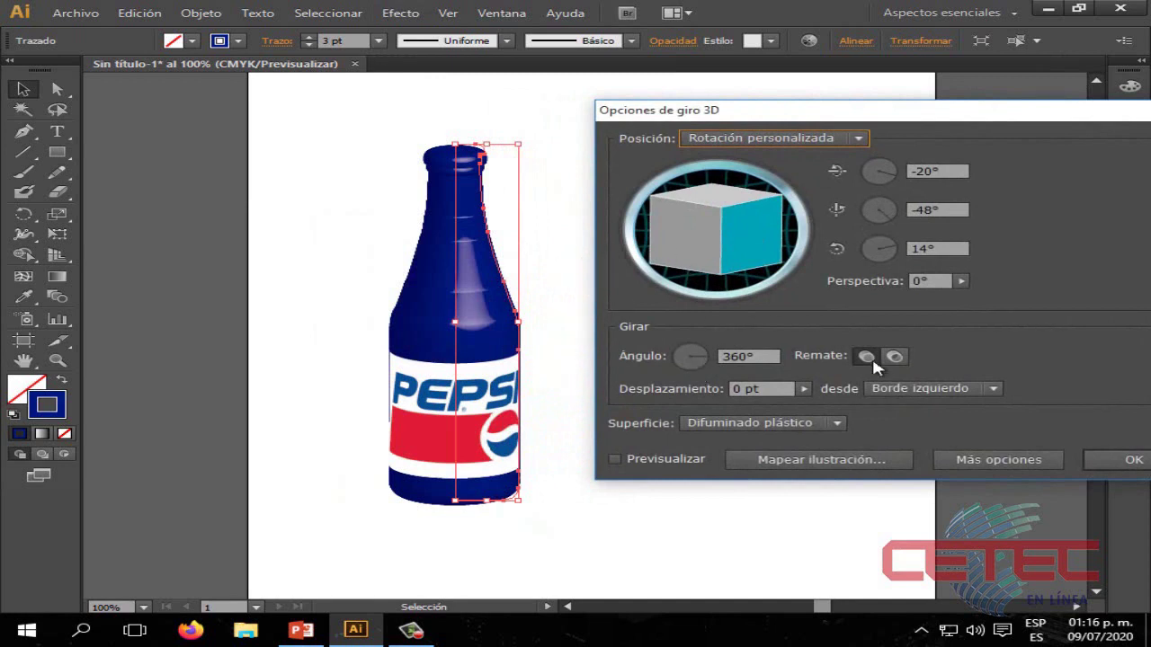
pyautogui.click(1126, 460)
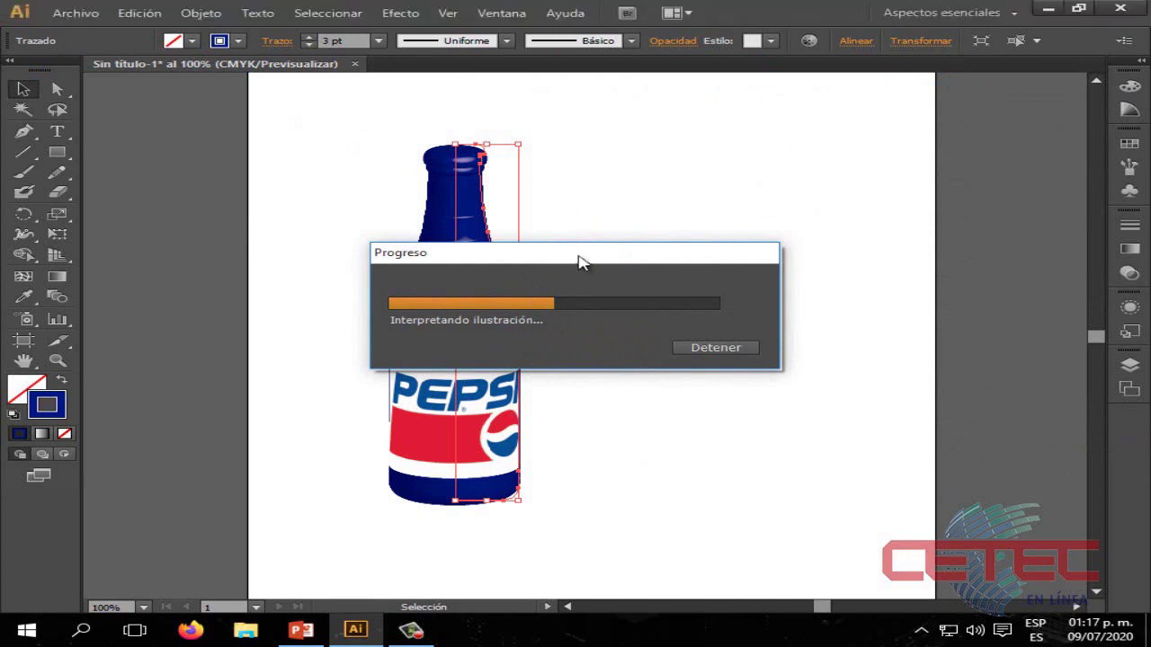
pyautogui.moveTo(577, 261); pyautogui.dragTo(791, 252)
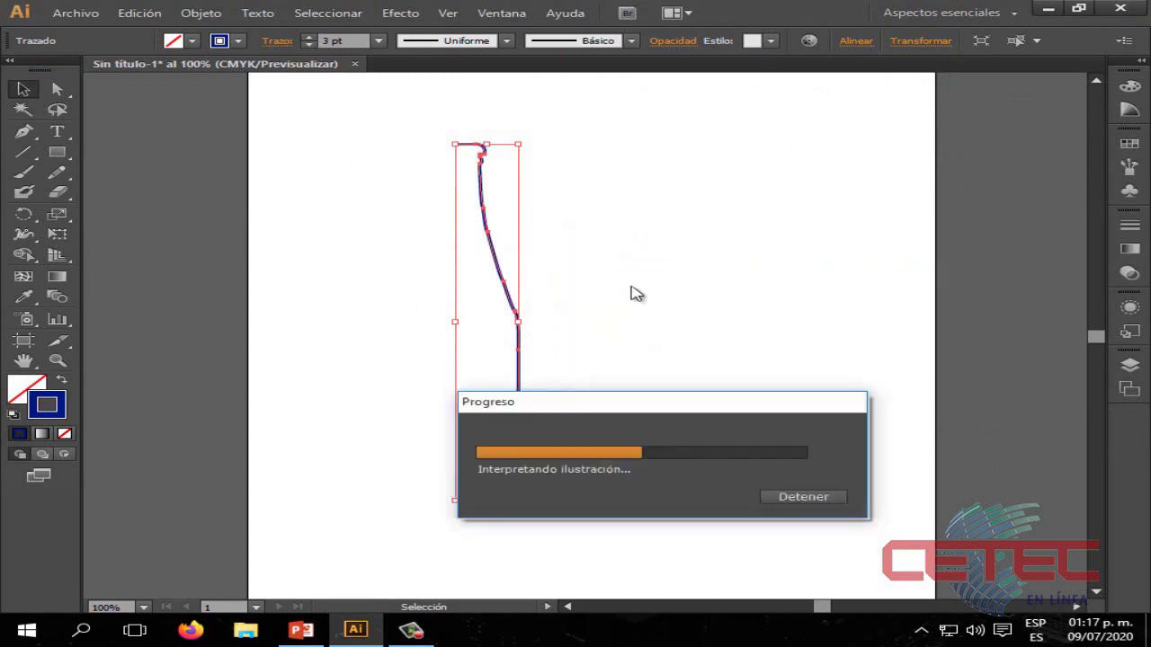
pyautogui.moveTo(666, 247)
pyautogui.mouseDown()
pyautogui.moveTo(607, 410)
pyautogui.moveTo(653, 240)
pyautogui.moveTo(786, 243)
pyautogui.mouseUp()
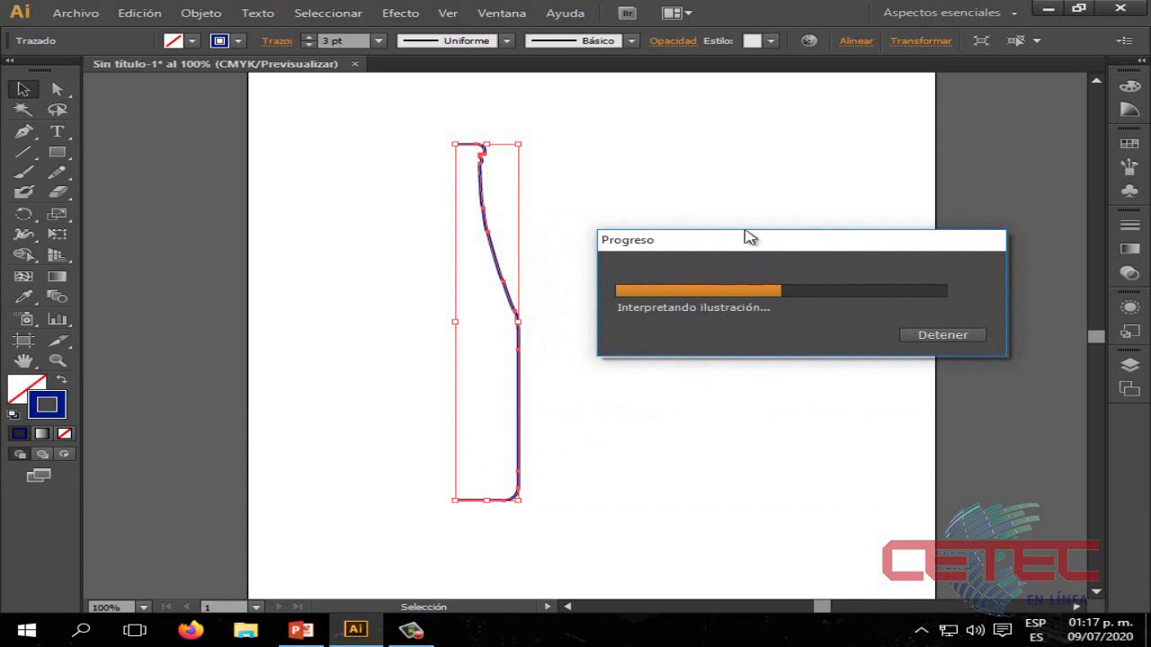
pyautogui.moveTo(745, 236)
pyautogui.mouseDown()
pyautogui.moveTo(729, 224)
pyautogui.moveTo(735, 249)
pyautogui.moveTo(763, 226)
pyautogui.moveTo(748, 236)
pyautogui.moveTo(697, 227)
pyautogui.moveTo(785, 224)
pyautogui.mouseUp()
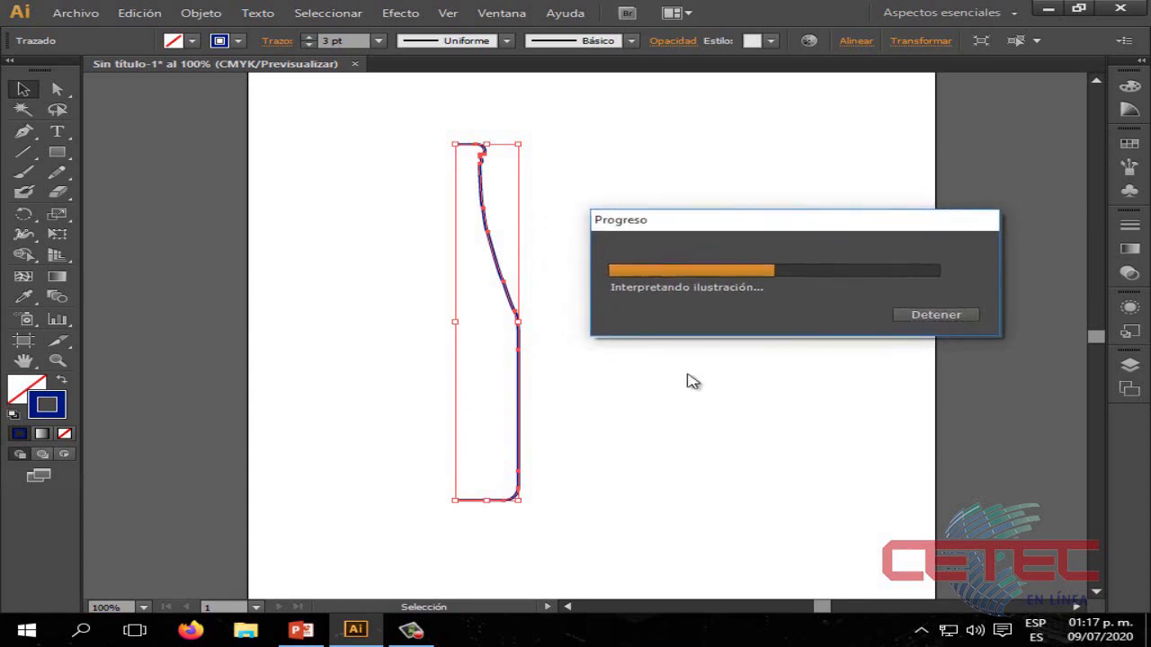